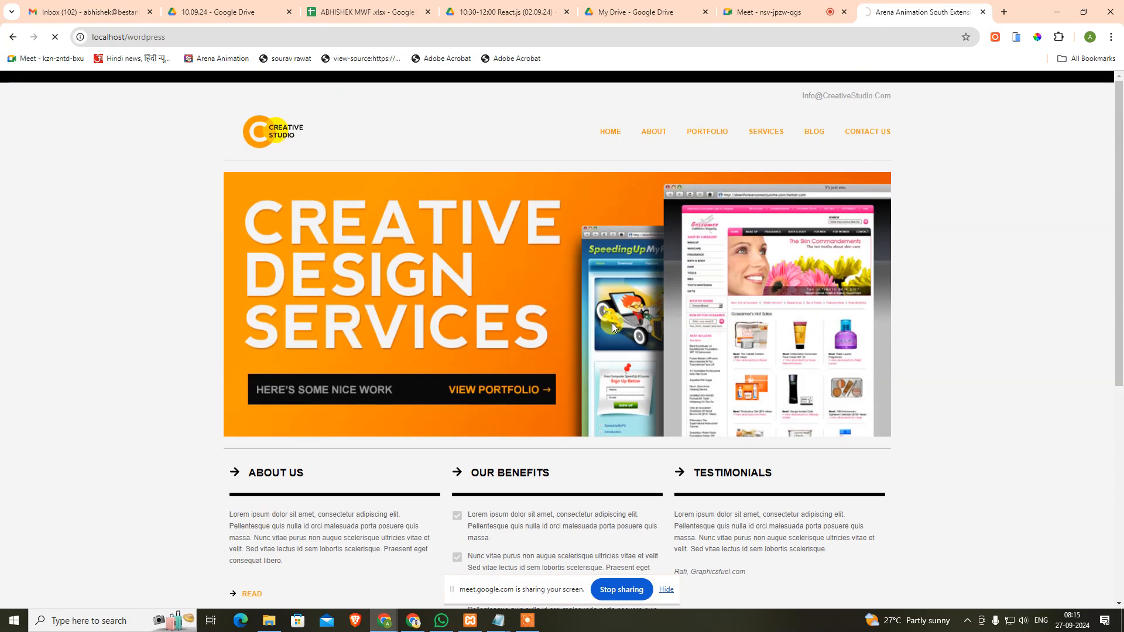
Step: Navigate File Explorer from xampp up to Local Disk (C:) and into C:\xampp\htdocs
{"action": "scroll", "coordinate": [630, 299], "scroll_direction": "down", "scroll_amount": 4}
{"action": "scroll", "coordinate": [648, 306], "scroll_direction": "up", "scroll_amount": 4}
{"action": "scroll", "coordinate": [649, 304], "scroll_direction": "down", "scroll_amount": 4}
{"action": "scroll", "coordinate": [660, 301], "scroll_direction": "up", "scroll_amount": 4}
{"action": "left_click", "coordinate": [268, 621]}
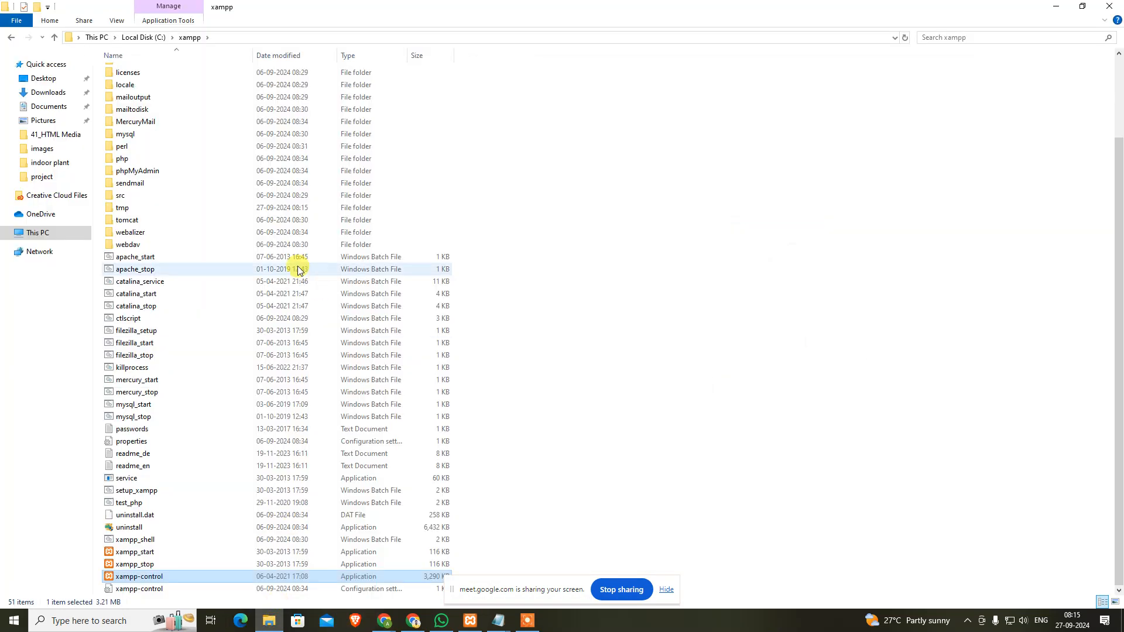
{"action": "left_click", "coordinate": [144, 37]}
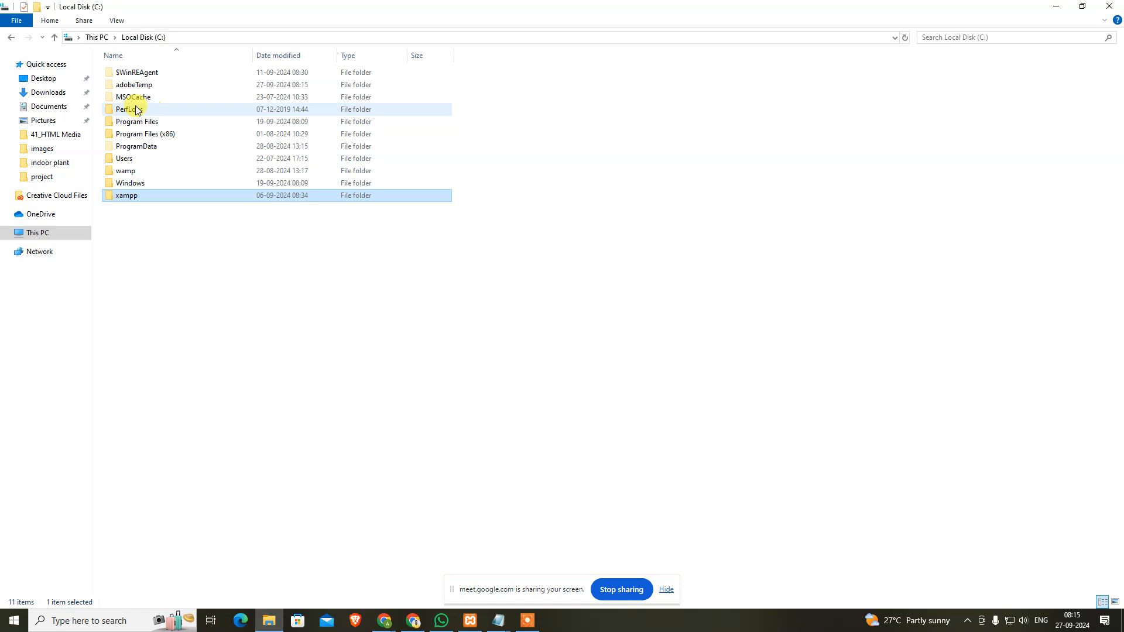
{"action": "double_click", "coordinate": [129, 196]}
{"action": "double_click", "coordinate": [146, 134]}
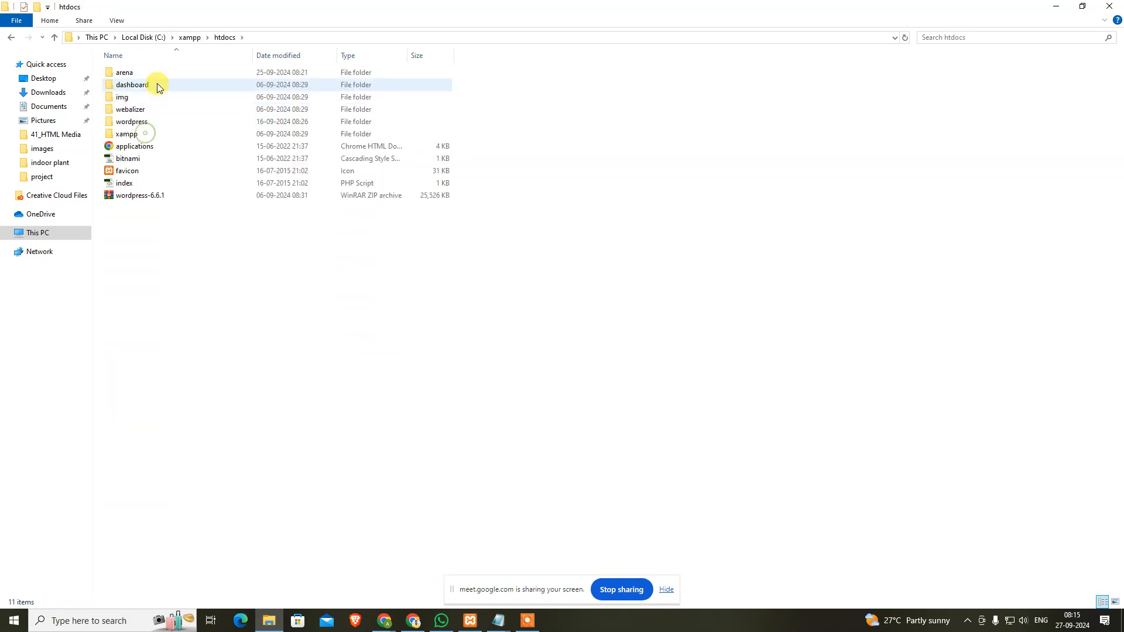
{"action": "left_click", "coordinate": [152, 125]}
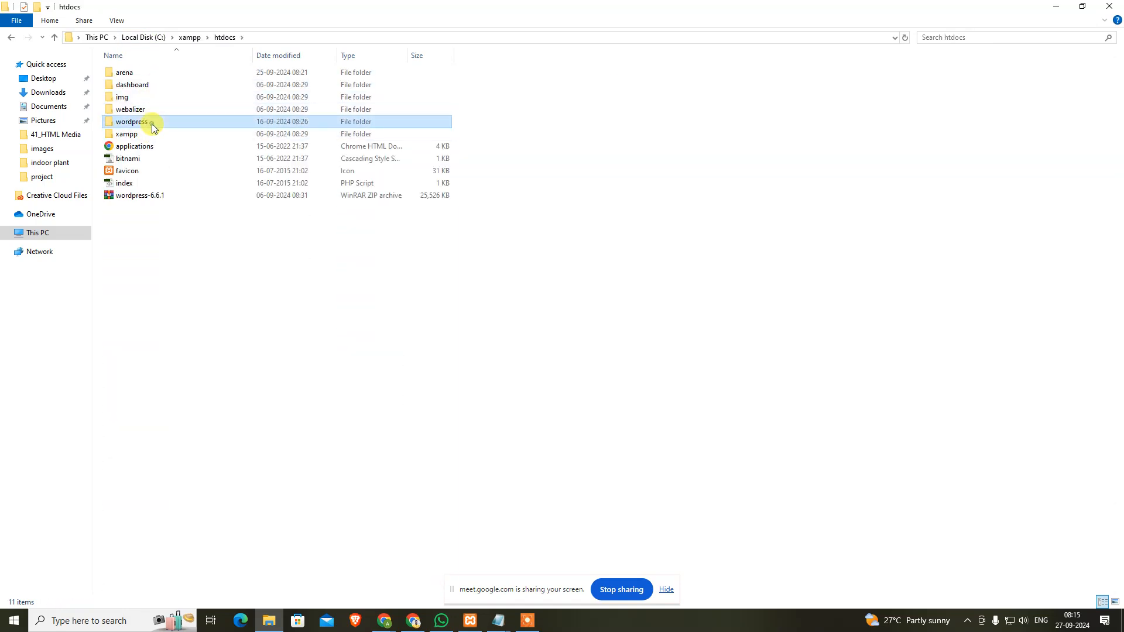
Step: Bring the Wordpress Installation Details notes to the front
{"action": "left_click", "coordinate": [361, 494]}
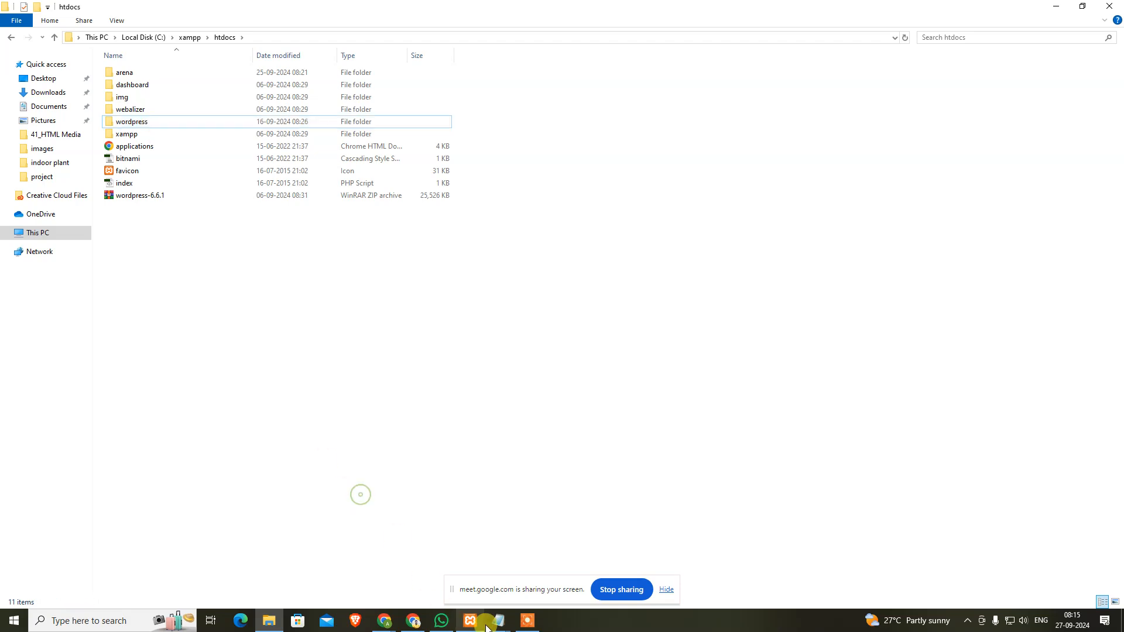
{"action": "mouse_move", "coordinate": [498, 620]}
{"action": "left_click", "coordinate": [420, 556]}
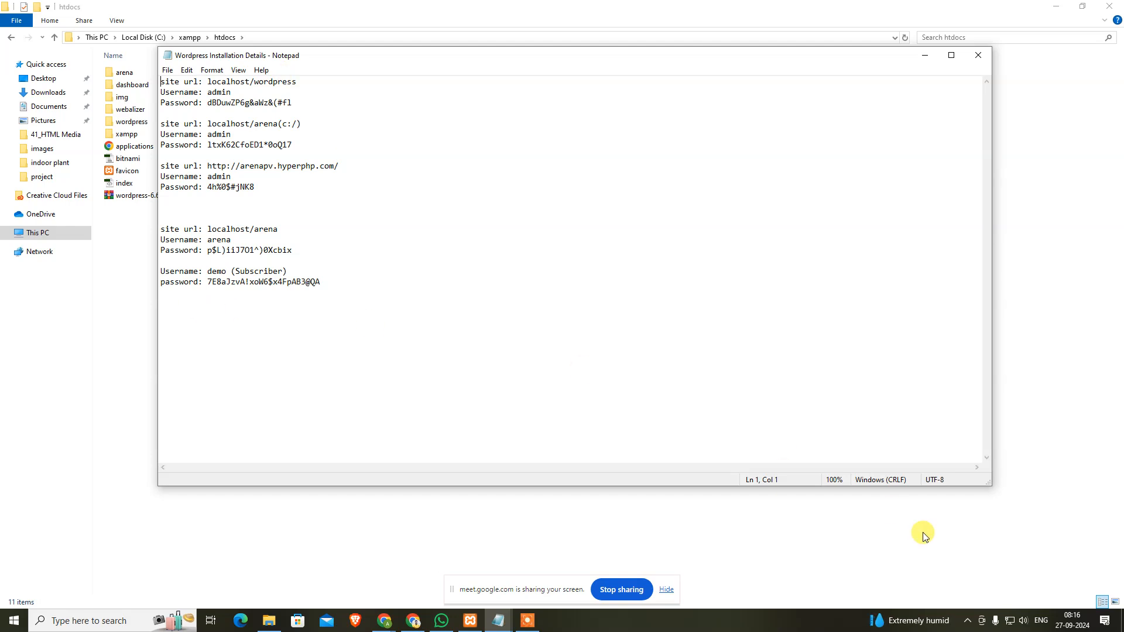
Step: Review the installation notes, dismiss the taskbar news panel, and return to Chrome's localhost/wordpress home page
{"action": "left_click", "coordinate": [968, 620]}
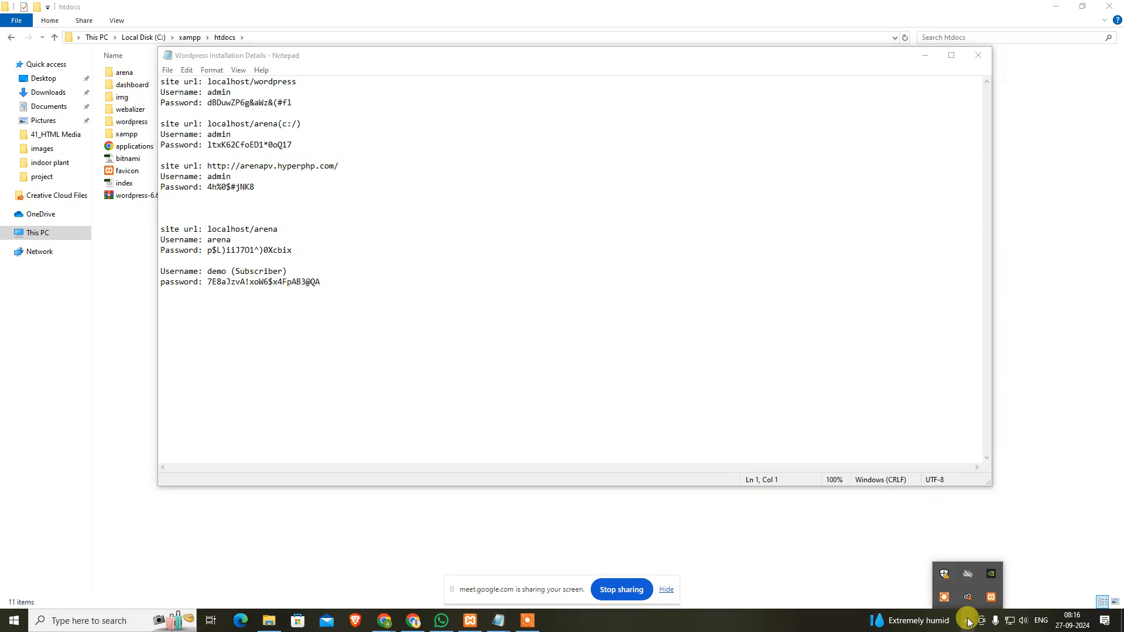
{"action": "left_click", "coordinate": [900, 615]}
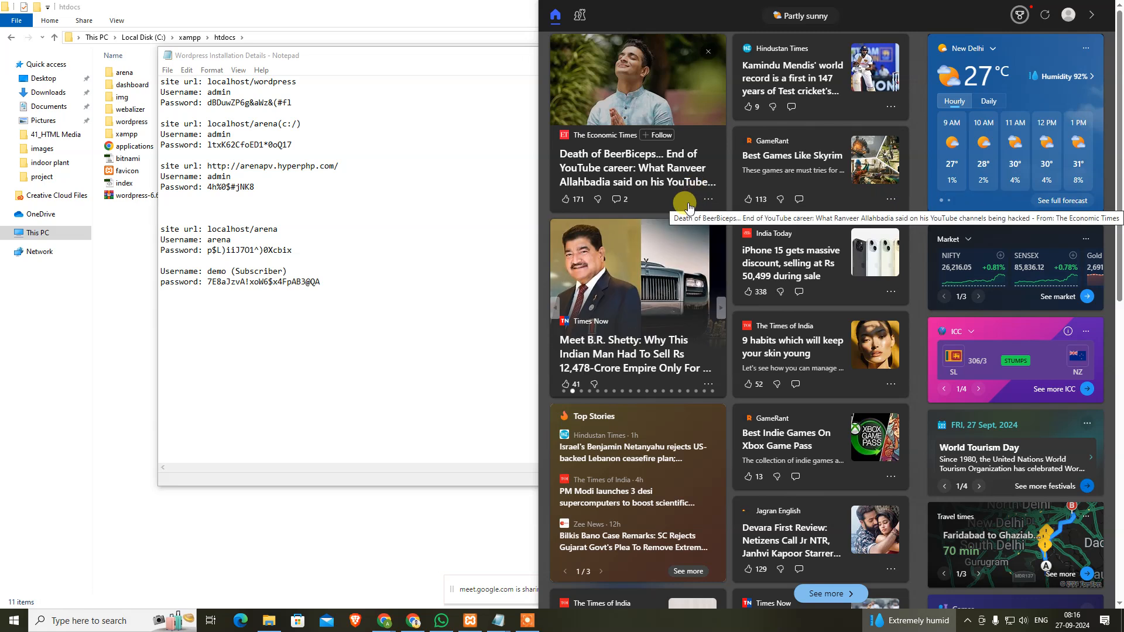
{"action": "left_click", "coordinate": [478, 346]}
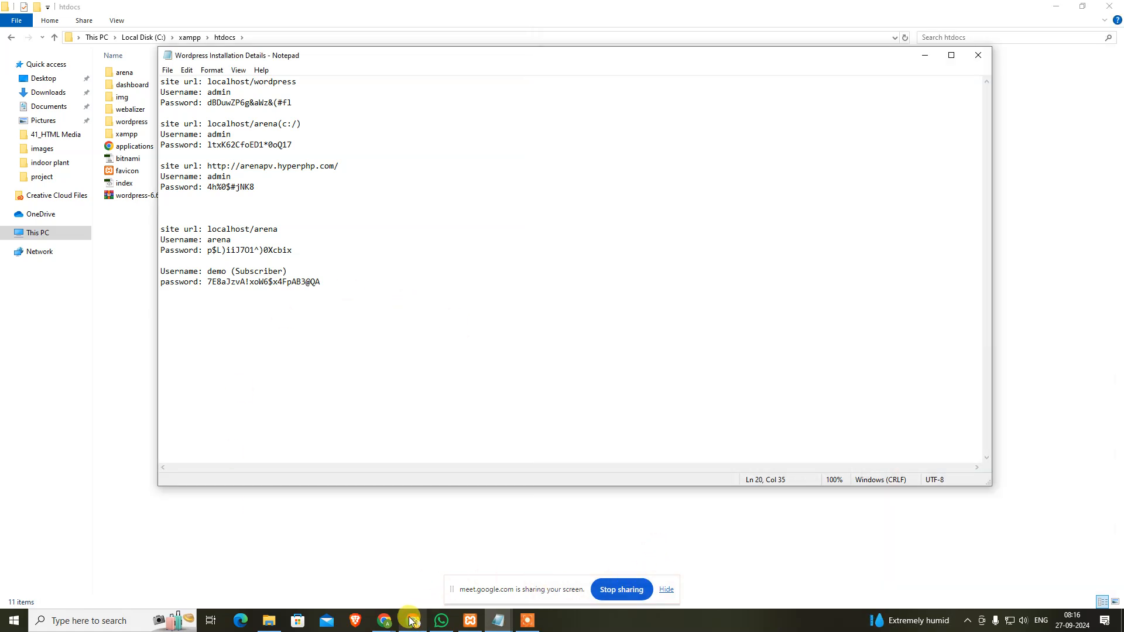
{"action": "left_click", "coordinate": [326, 567]}
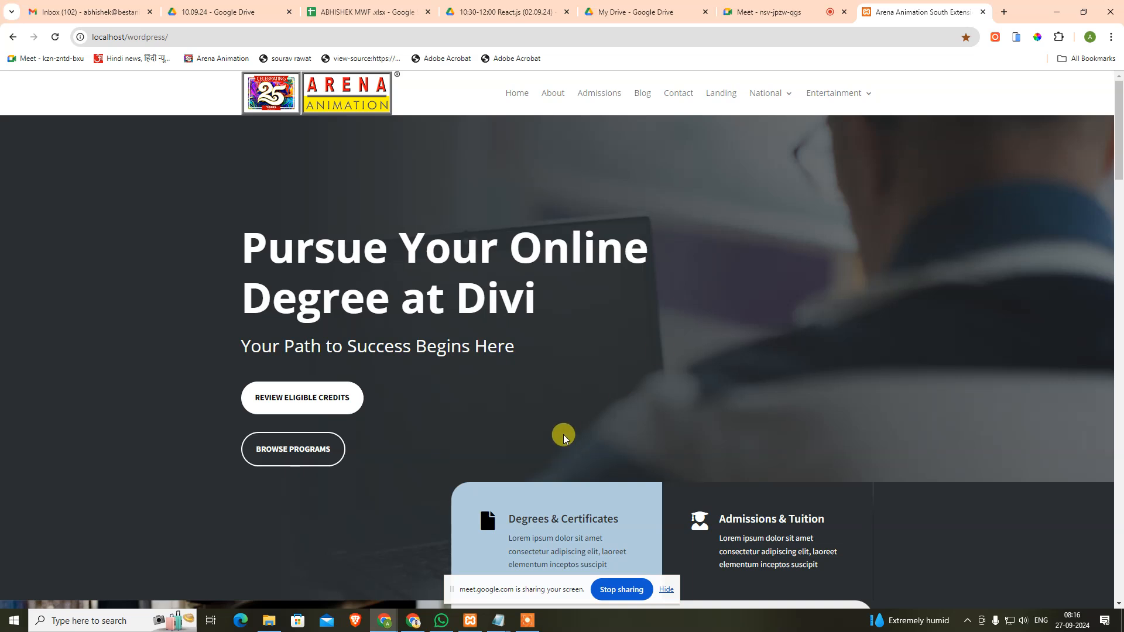
Step: Browse the site's National category page with the BJP Haryana post, then return to File Explorer
{"action": "mouse_move", "coordinate": [766, 95]}
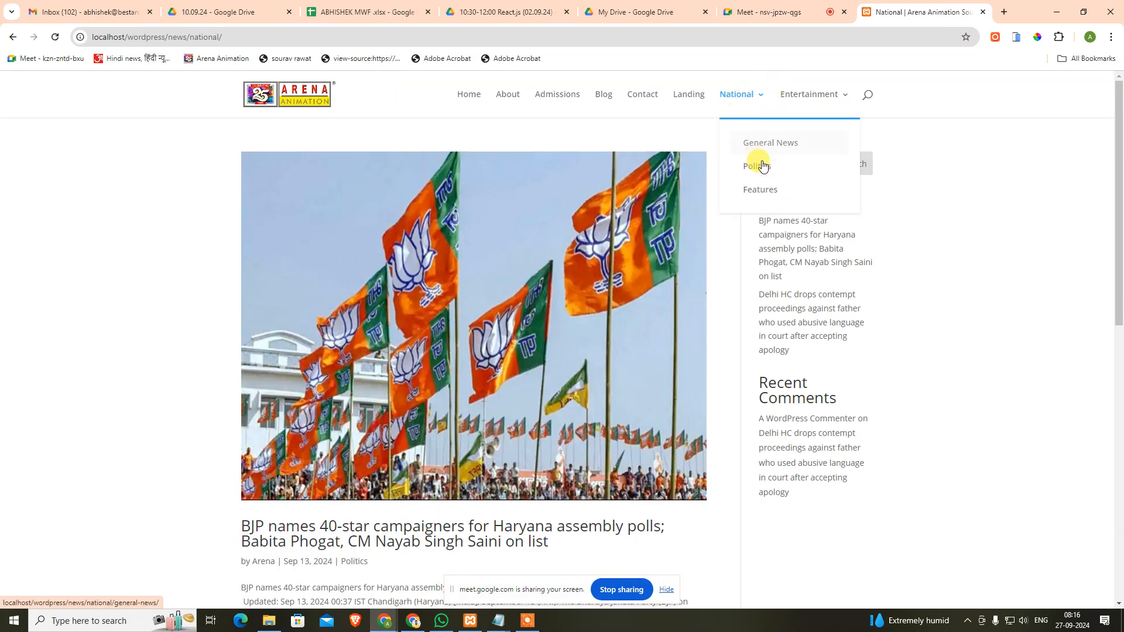
{"action": "scroll", "coordinate": [609, 398], "scroll_direction": "down", "scroll_amount": 1}
{"action": "scroll", "coordinate": [609, 398], "scroll_direction": "up", "scroll_amount": 1}
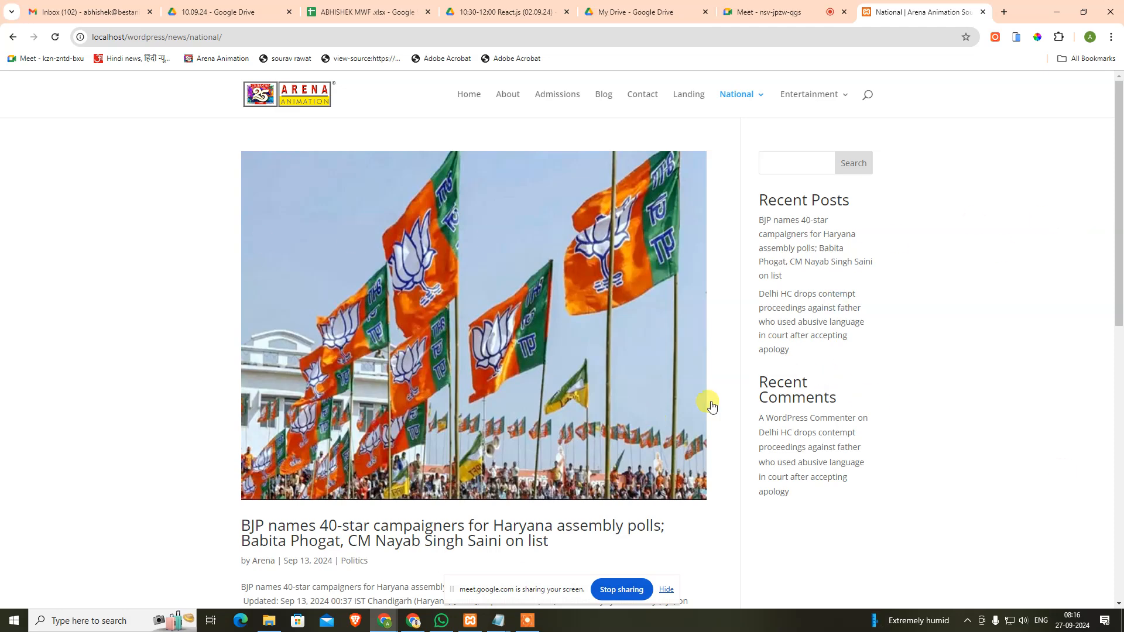
{"action": "scroll", "coordinate": [868, 532], "scroll_direction": "down", "scroll_amount": 10}
{"action": "scroll", "coordinate": [157, 507], "scroll_direction": "up", "scroll_amount": 8}
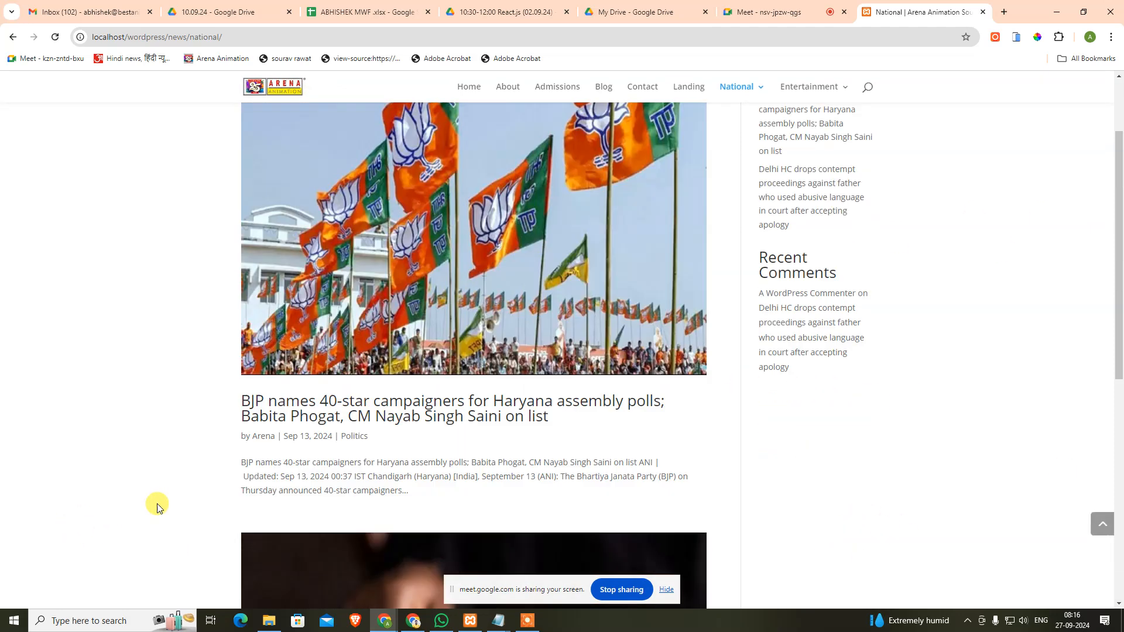
{"action": "scroll", "coordinate": [157, 507], "scroll_direction": "up", "scroll_amount": 3}
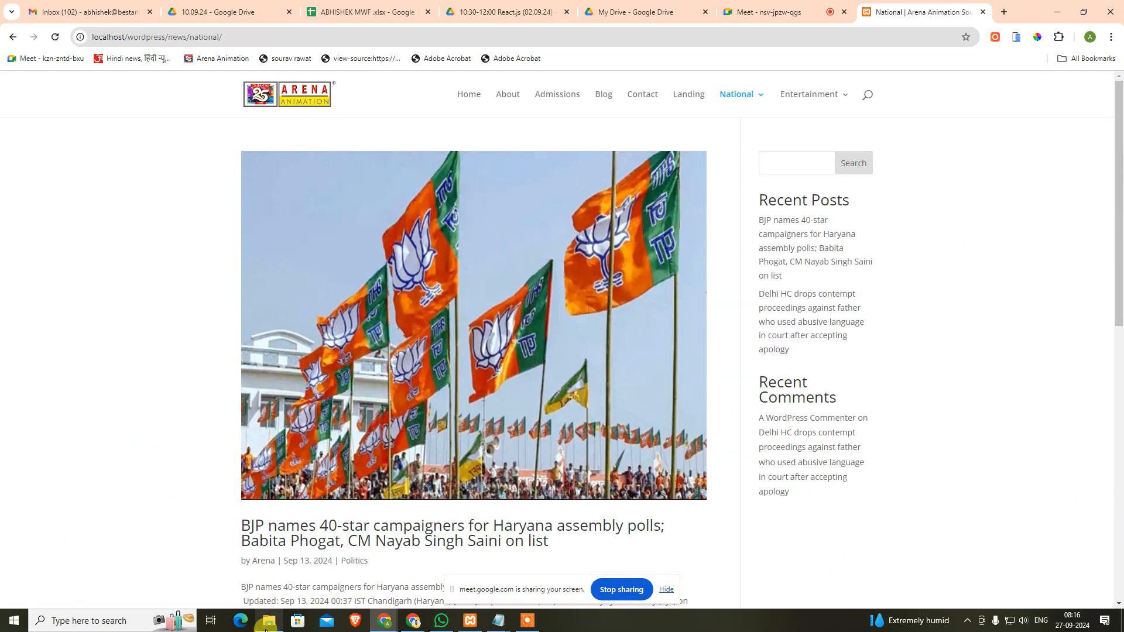
{"action": "left_click", "coordinate": [267, 622]}
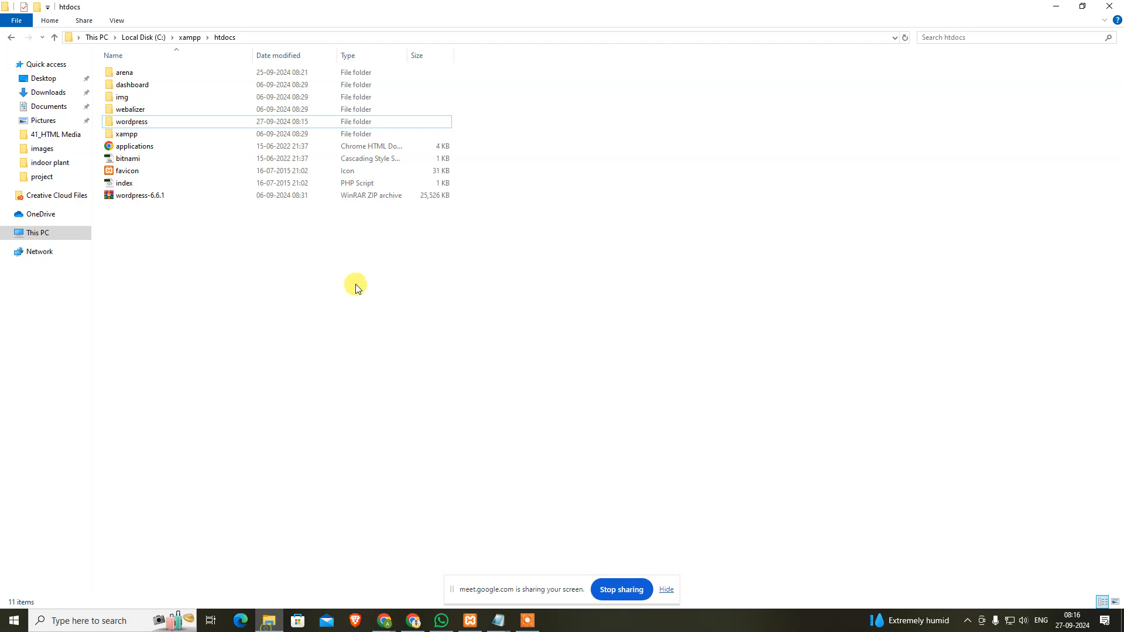
Step: Extract the wordpress-6.6.1 archive into a wordpress-6.6.1 folder
{"action": "left_click", "coordinate": [139, 197]}
{"action": "right_click", "coordinate": [155, 195]}
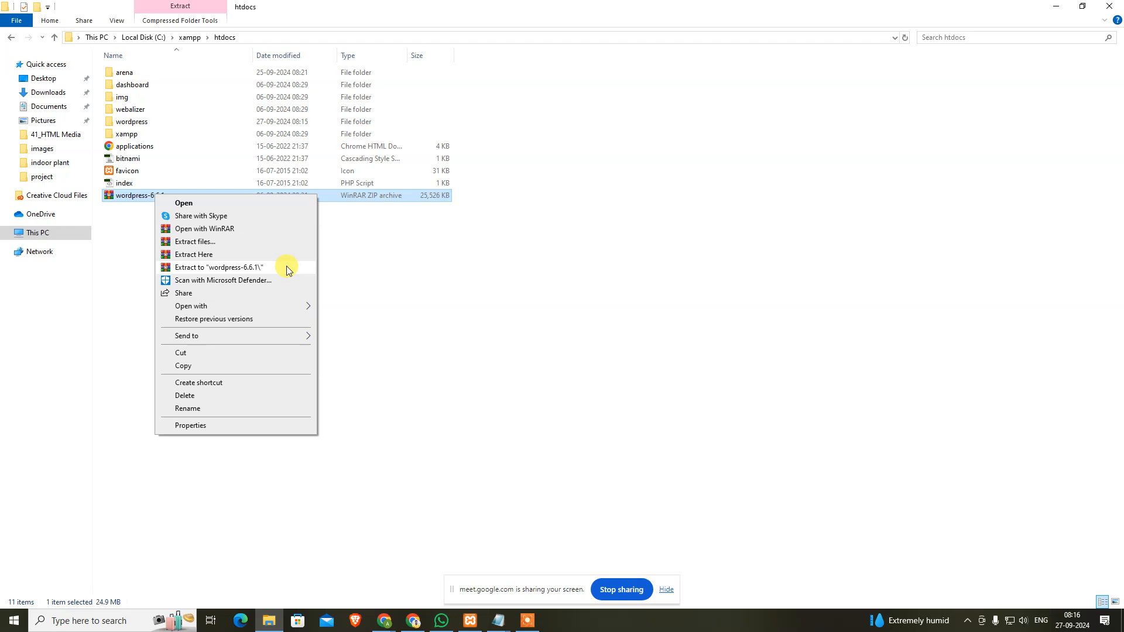
{"action": "left_click", "coordinate": [293, 269]}
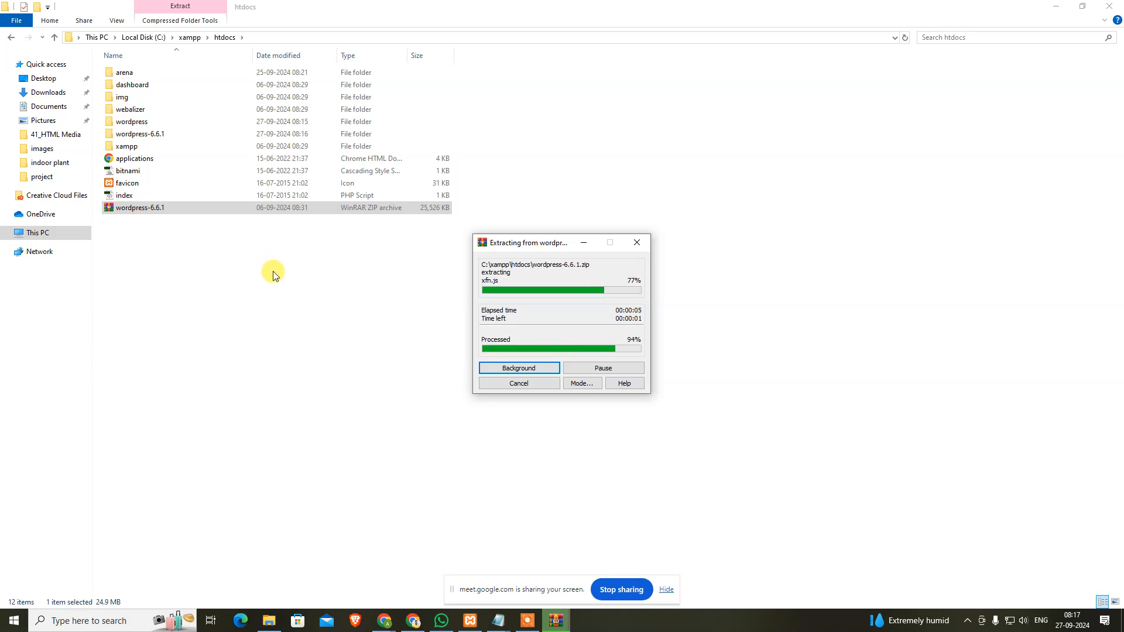
Step: Rename the extracted inner wordpress folder to demo and copy it into htdocs
{"action": "double_click", "coordinate": [159, 134]}
{"action": "left_click", "coordinate": [175, 75]}
{"action": "key", "text": "F2"}
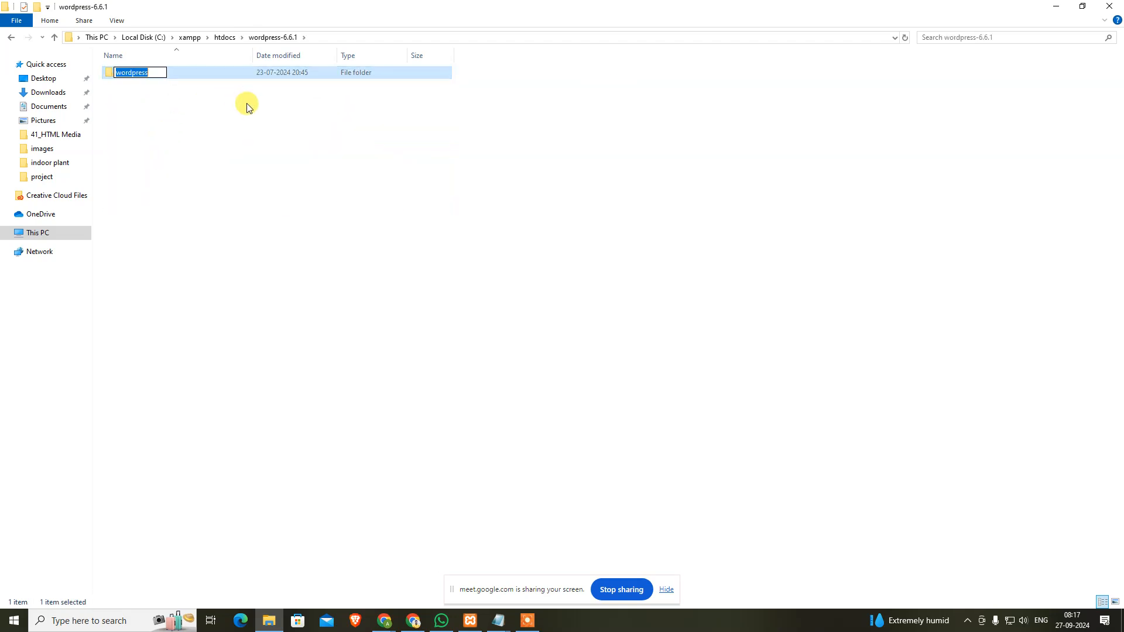
{"action": "type", "text": "demo"}
{"action": "key", "text": "Return"}
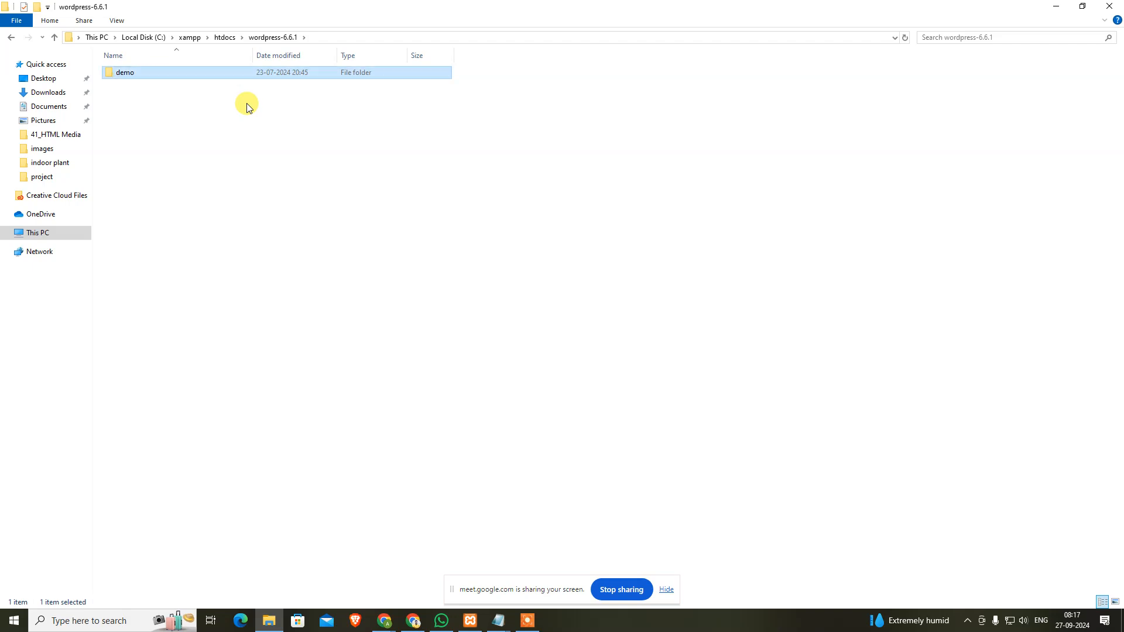
{"action": "key", "text": "ctrl+c"}
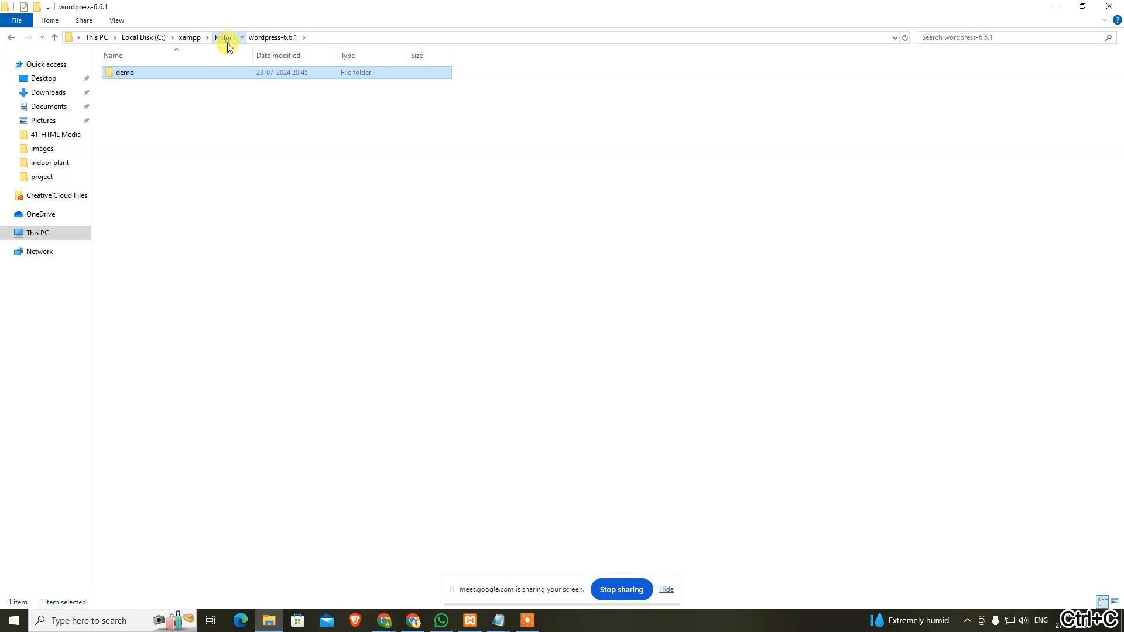
{"action": "left_click", "coordinate": [226, 41]}
{"action": "key", "text": "ctrl+v"}
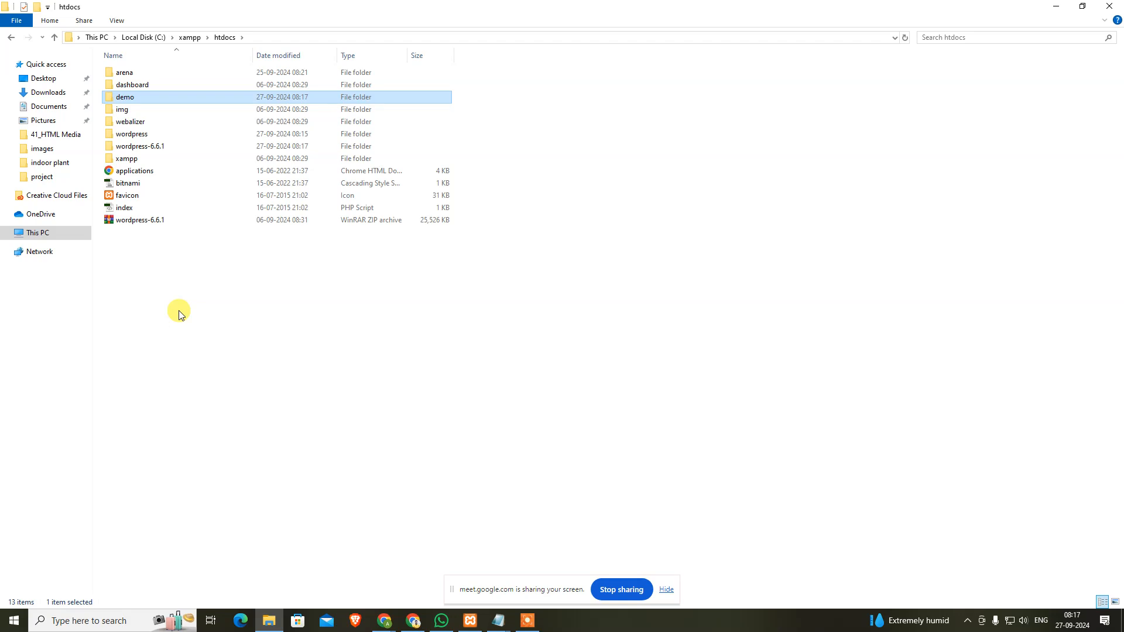
Step: Delete the leftover extracted wordpress-6.6.1 folder from htdocs
{"action": "left_click", "coordinate": [186, 147]}
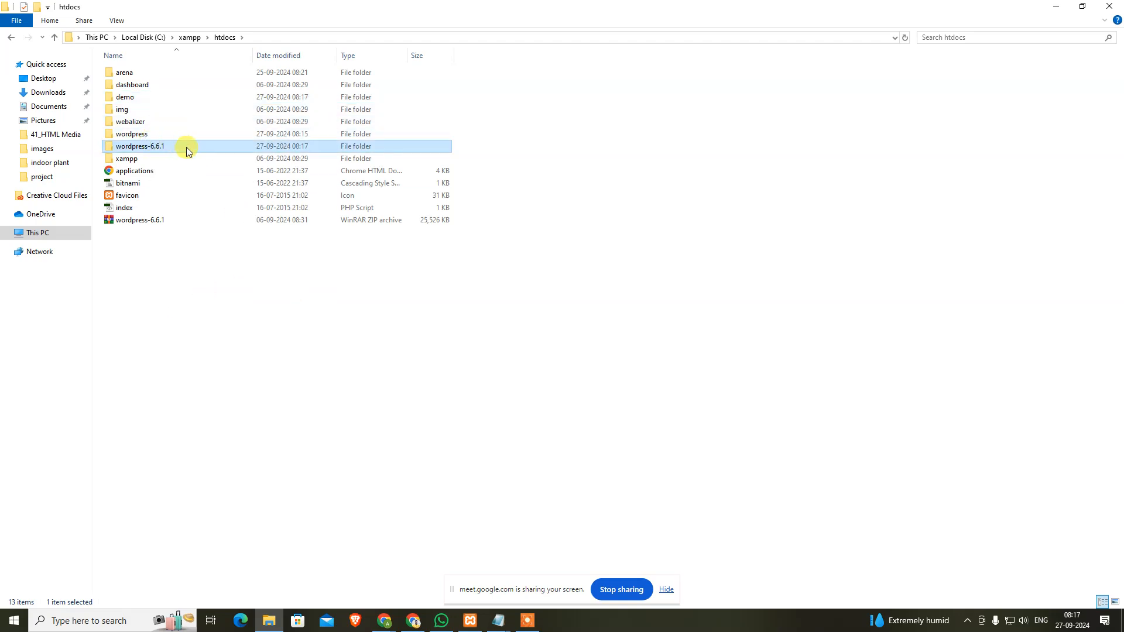
{"action": "key", "text": "Delete"}
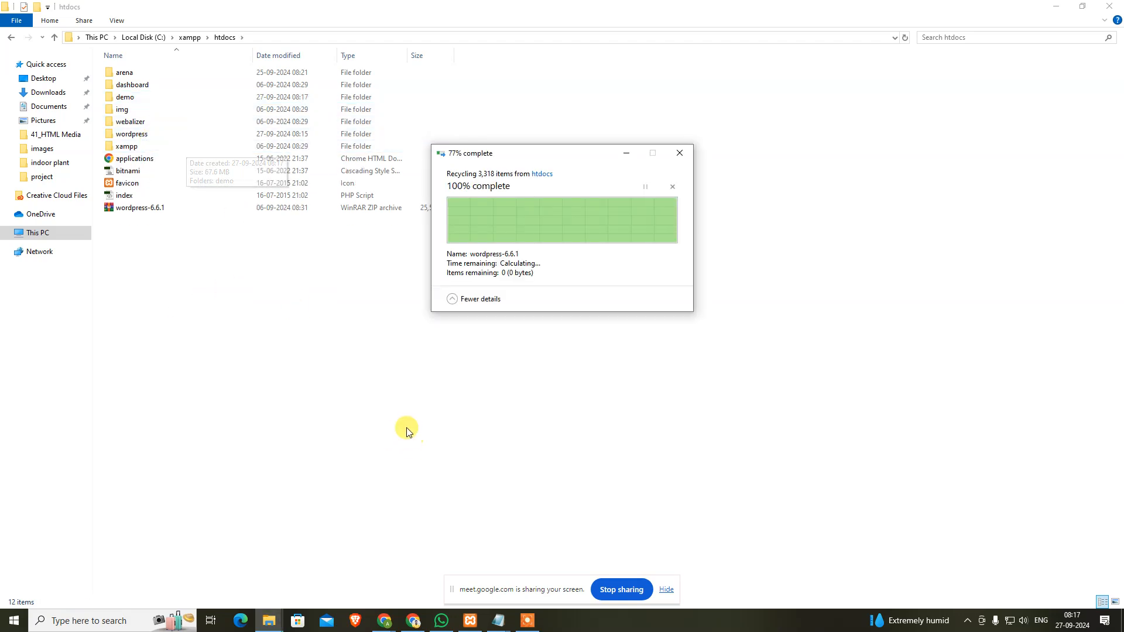
{"action": "left_click", "coordinate": [470, 620]}
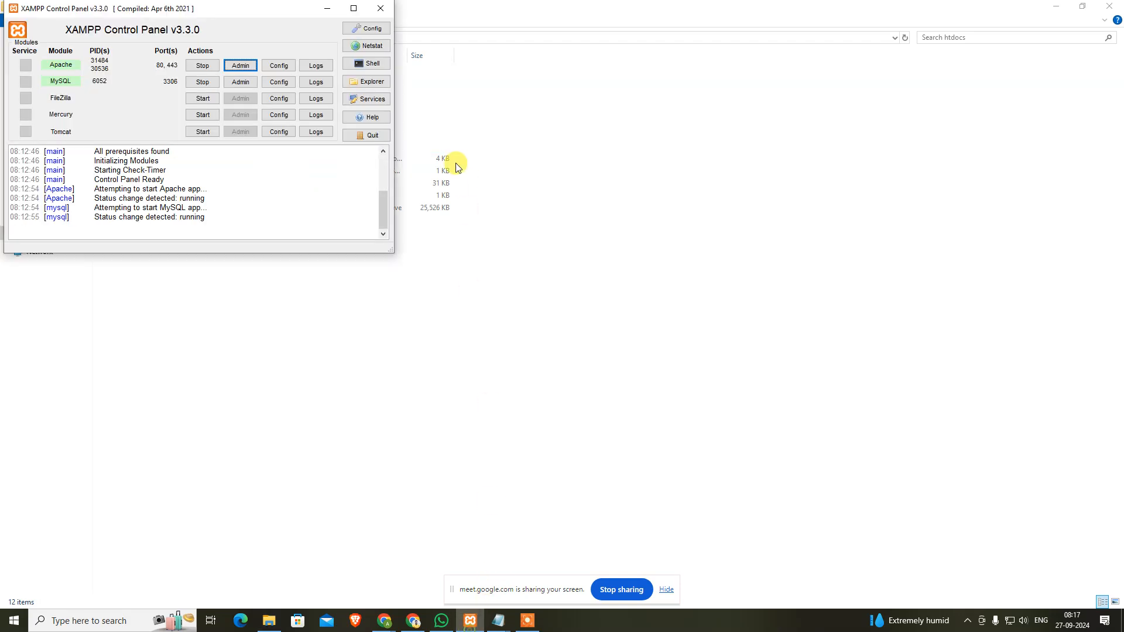
Step: Create an empty database named demo in phpMyAdmin, opened from XAMPP's MySQL Admin
{"action": "left_click", "coordinate": [238, 84]}
{"action": "left_click", "coordinate": [527, 621]}
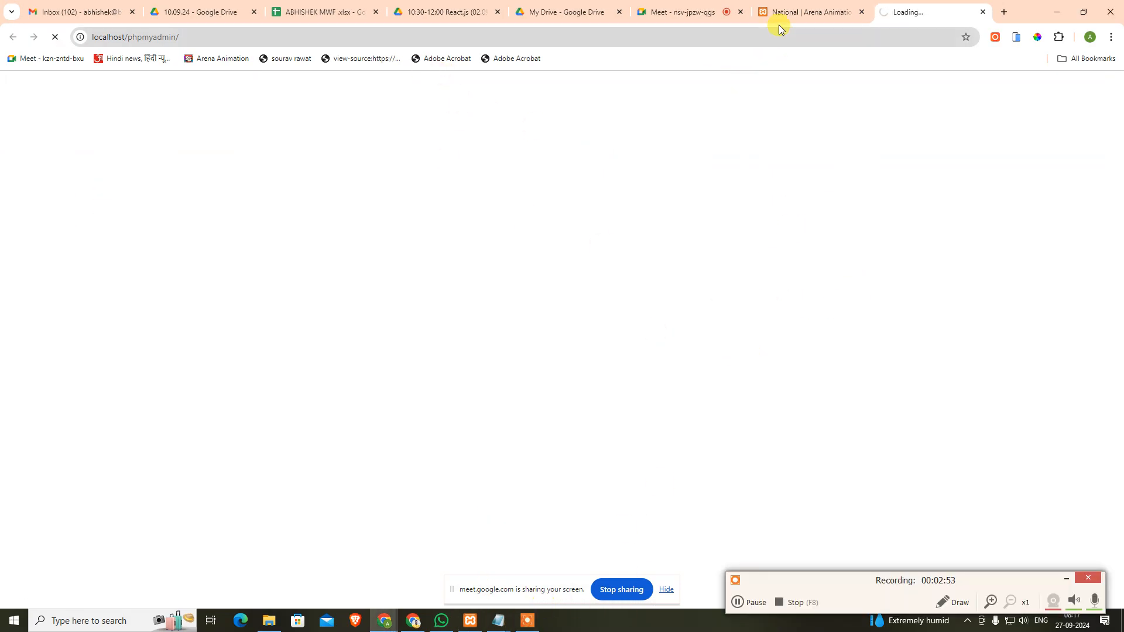
{"action": "left_click", "coordinate": [782, 8]}
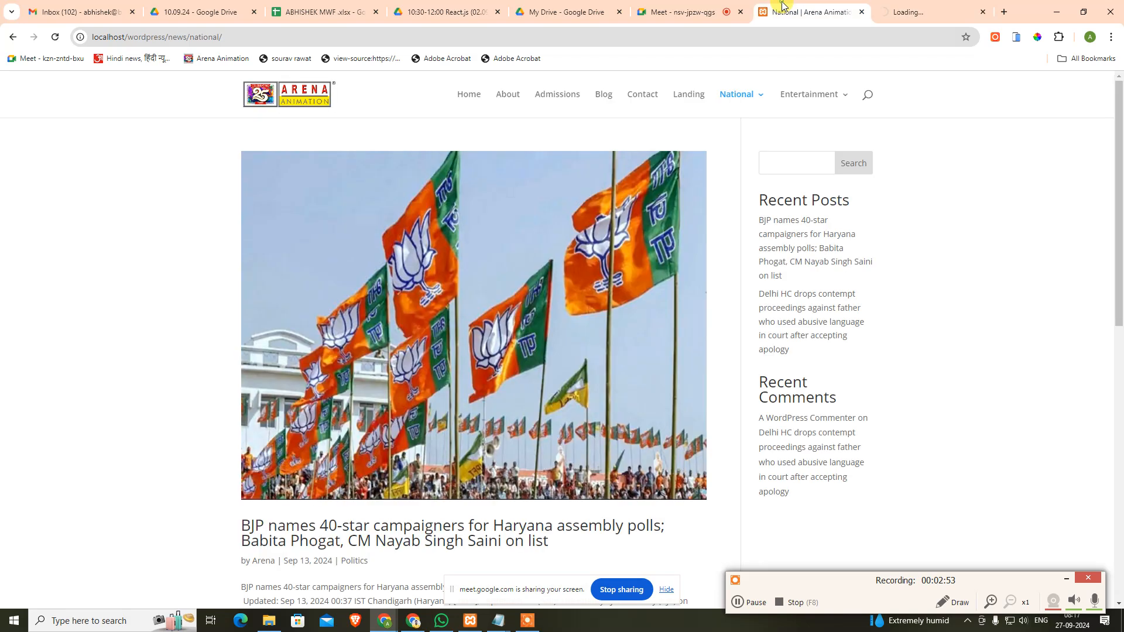
{"action": "left_click", "coordinate": [901, 8]}
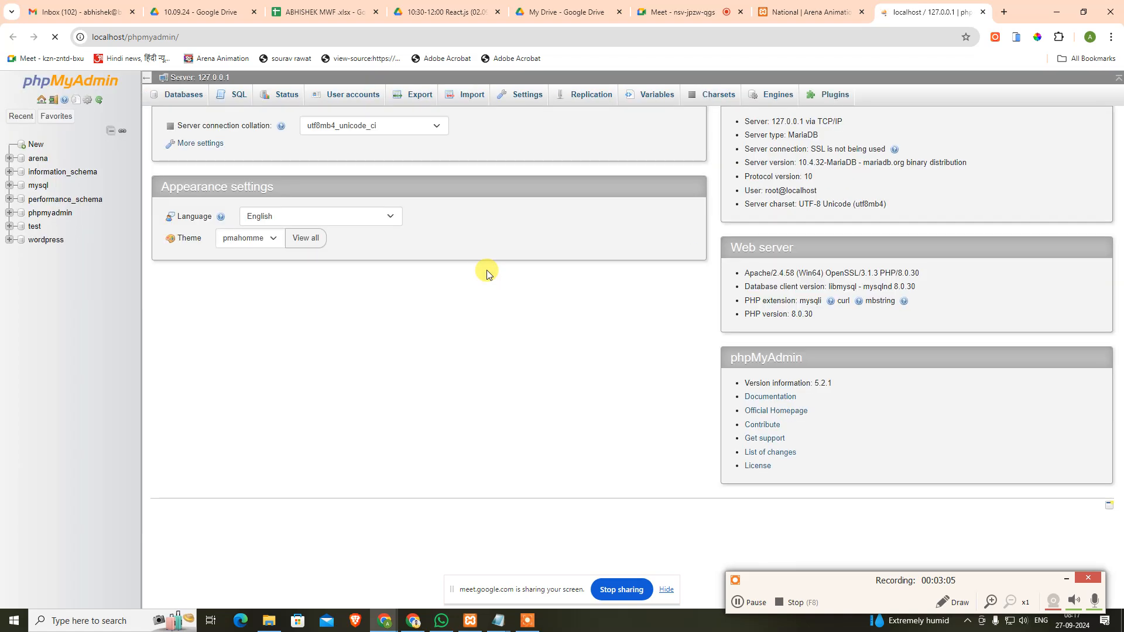
{"action": "left_click", "coordinate": [181, 100]}
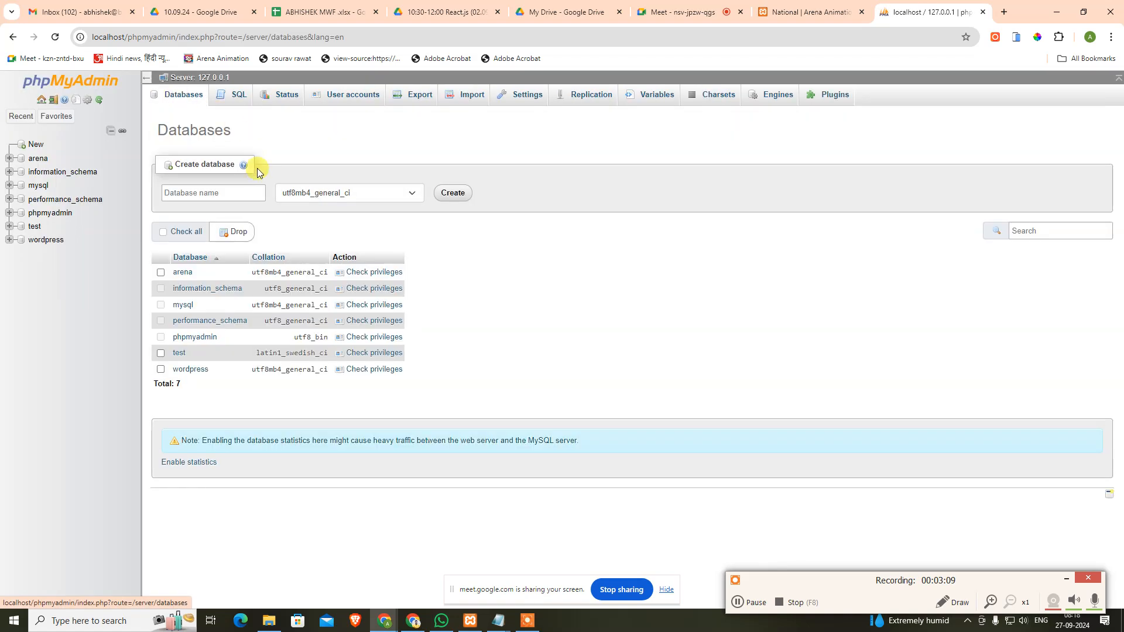
{"action": "left_click", "coordinate": [243, 201]}
{"action": "type", "text": "demo"}
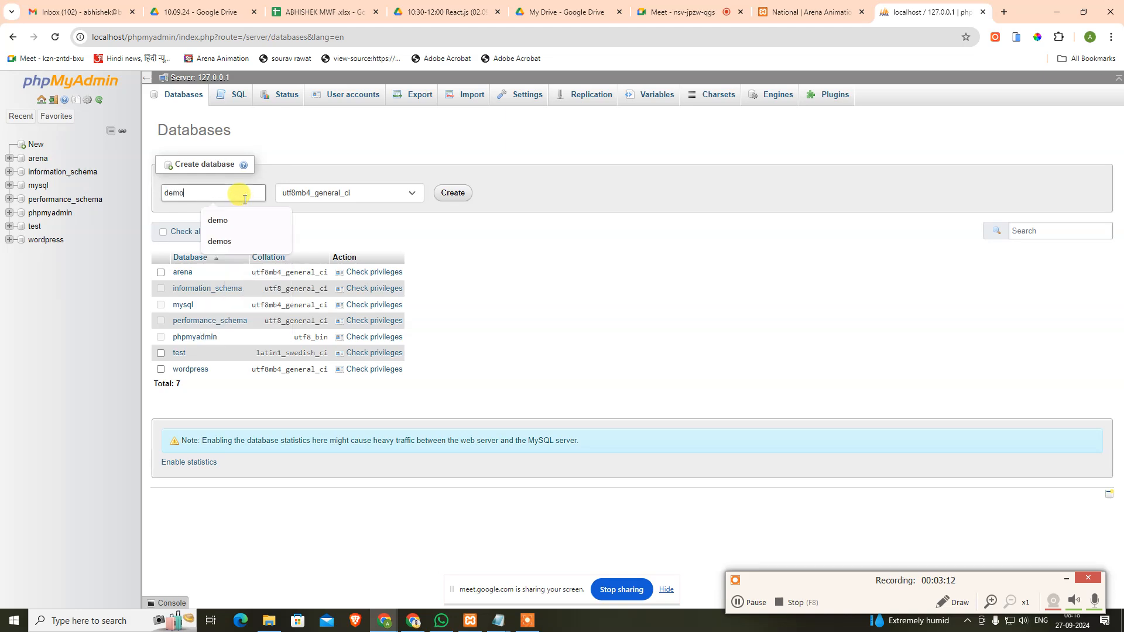
{"action": "left_click", "coordinate": [463, 195]}
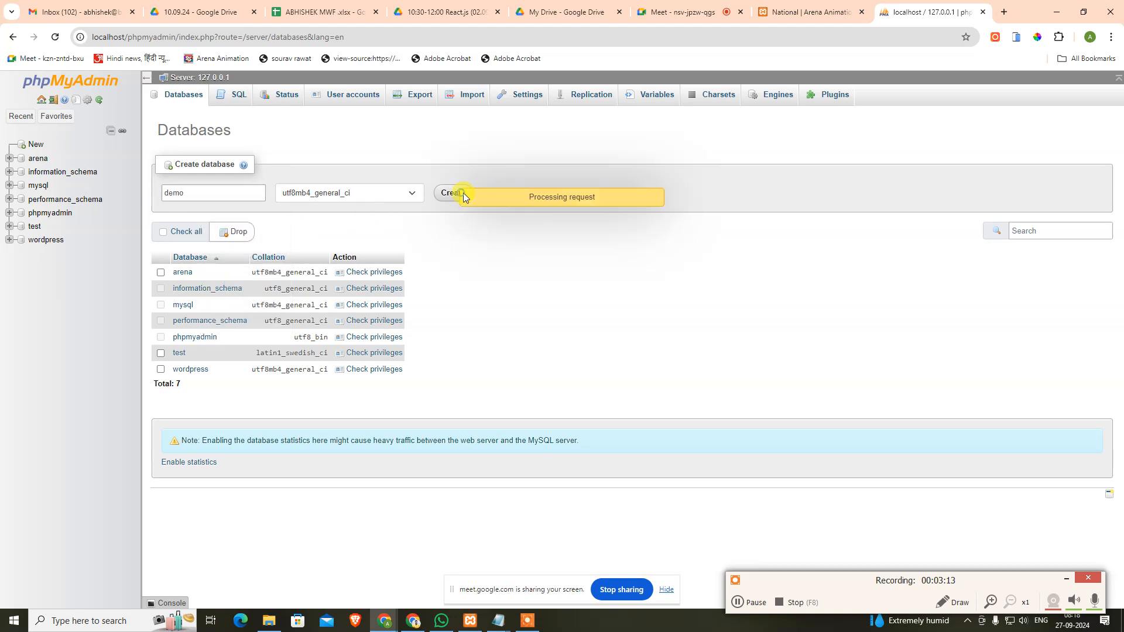
{"action": "left_click", "coordinate": [810, 11]}
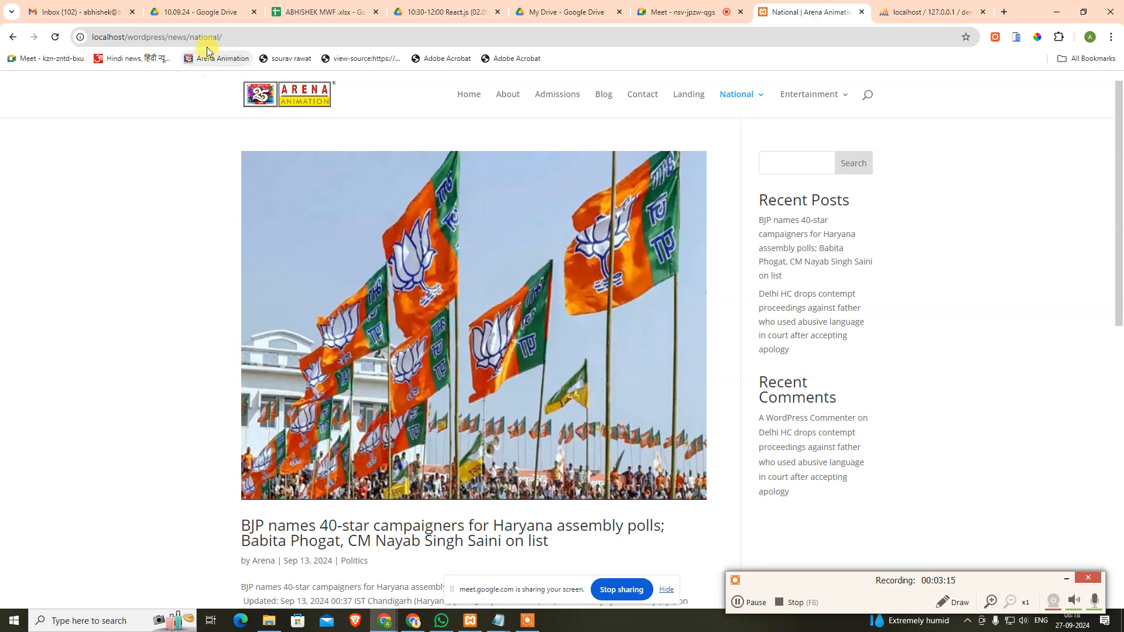
Step: Load localhost/demo and start the WordPress installer in English
{"action": "left_click_drag", "start_coordinate": [131, 38], "coordinate": [709, 82]}
{"action": "key", "text": "BackSpace"}
{"action": "type", "text": "demo"}
{"action": "key", "text": "Return"}
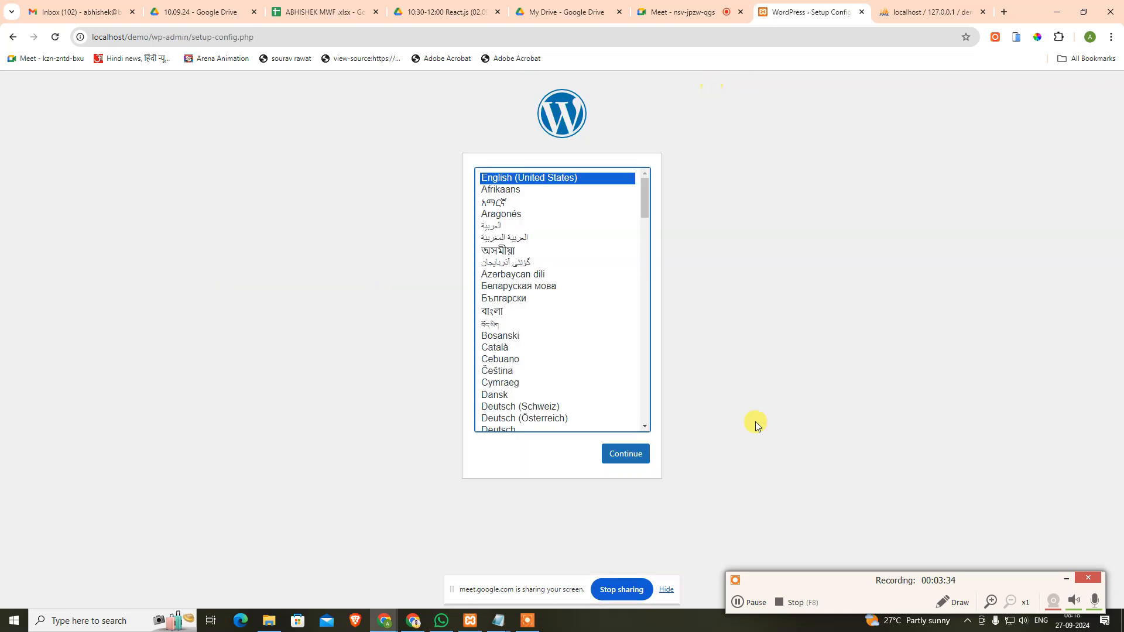
{"action": "left_click", "coordinate": [625, 457]}
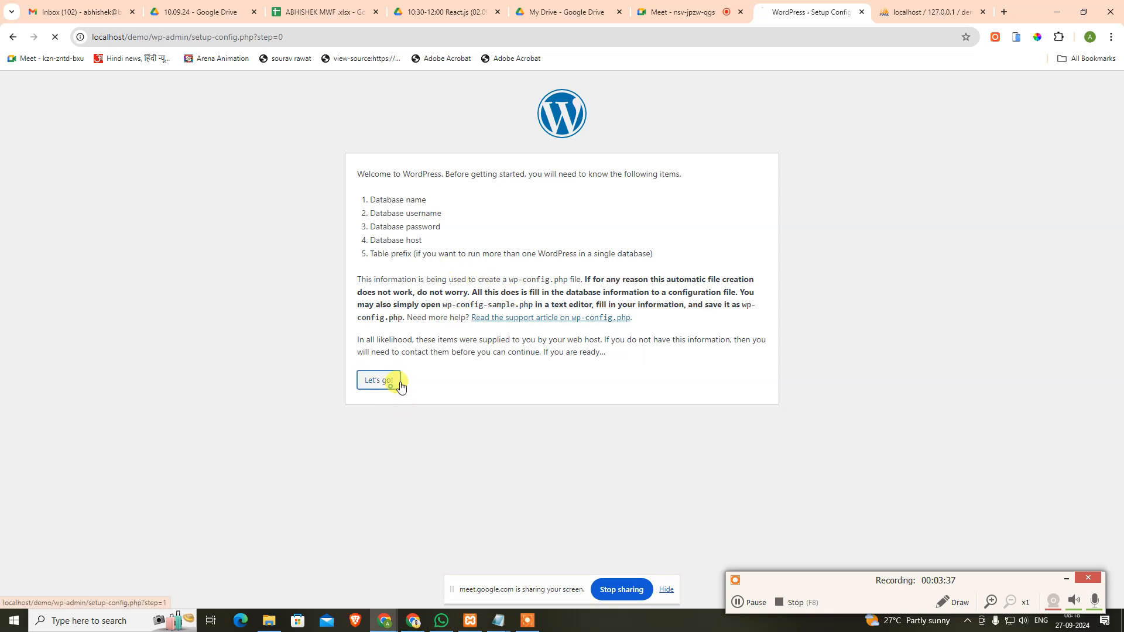
Step: Enter database name demo and username root, and submit the connection details
{"action": "left_click", "coordinate": [388, 383]}
{"action": "type", "text": "demo"}
{"action": "key", "text": "Tab"}
{"action": "key", "text": "Tab"}
{"action": "key", "text": "shift+Tab"}
{"action": "type", "text": "root"}
{"action": "key", "text": "Tab"}
{"action": "key", "text": "Tab"}
{"action": "key", "text": "Tab"}
{"action": "key", "text": "Tab"}
{"action": "key", "text": "Tab"}
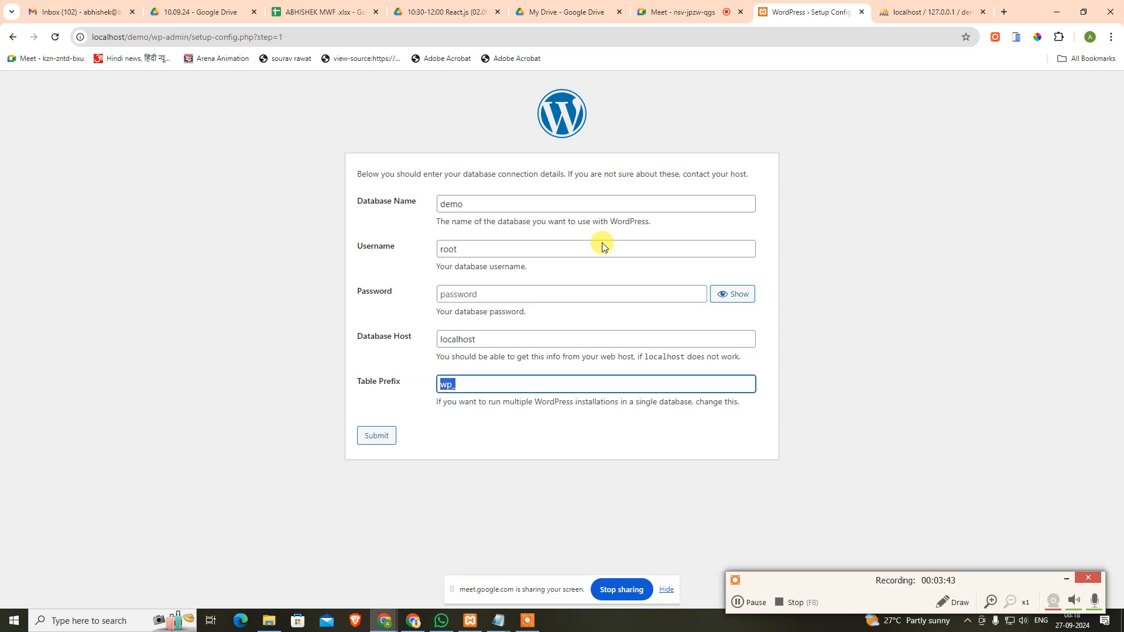
{"action": "key", "text": "Return"}
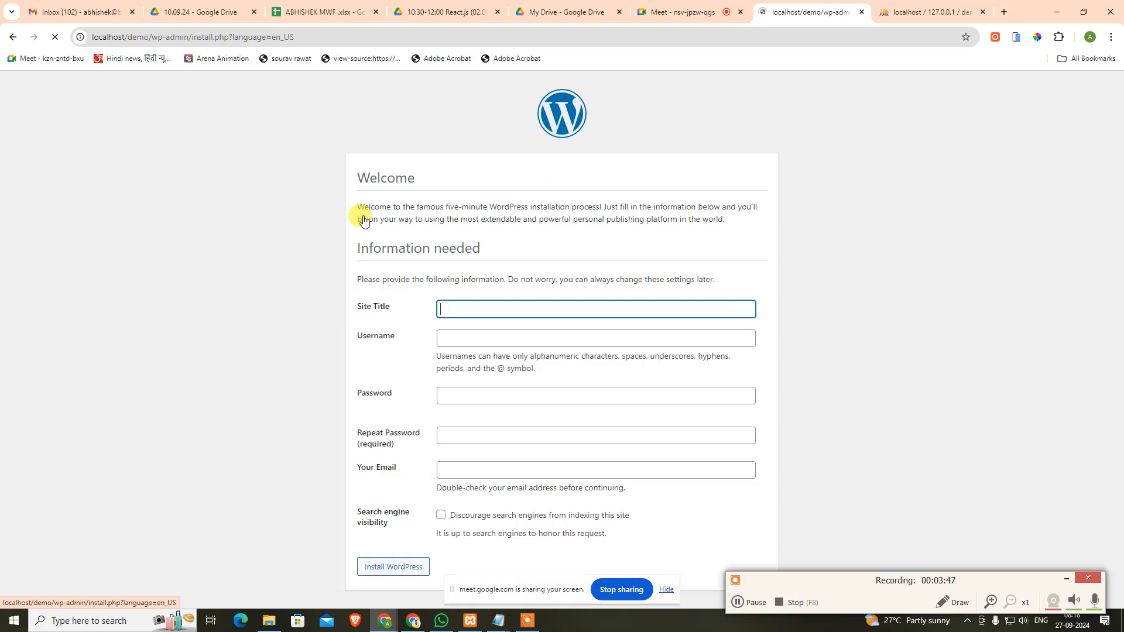
Step: Set site title Arena Animation South Extension and username admin, and copy the generated password
{"action": "left_click", "coordinate": [484, 308]}
{"action": "key", "text": "Down"}
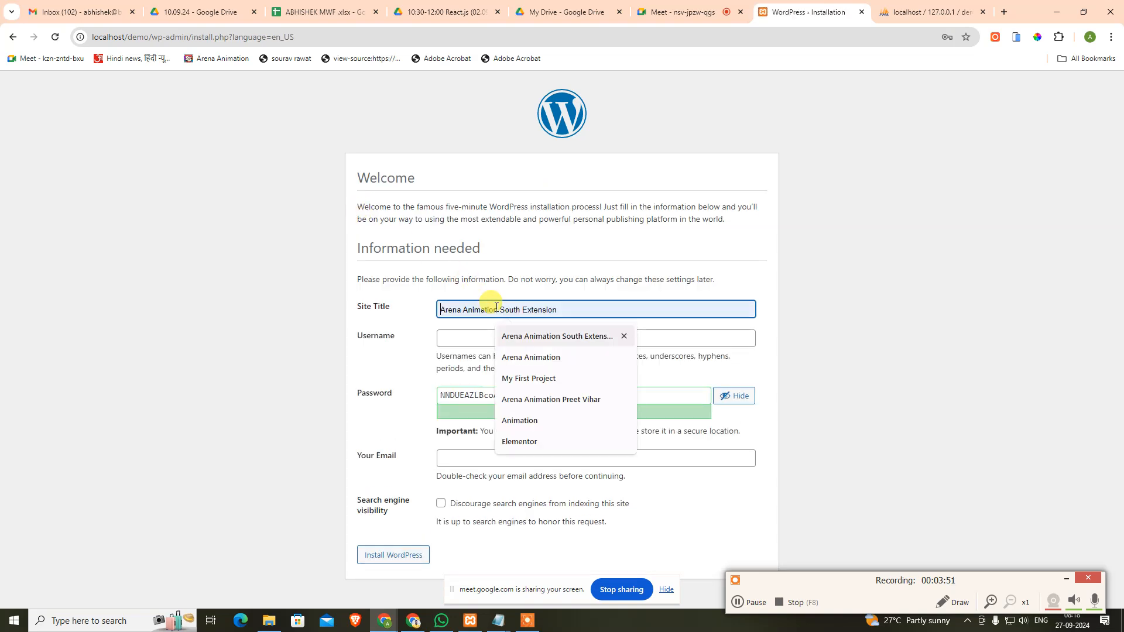
{"action": "key", "text": "Tab"}
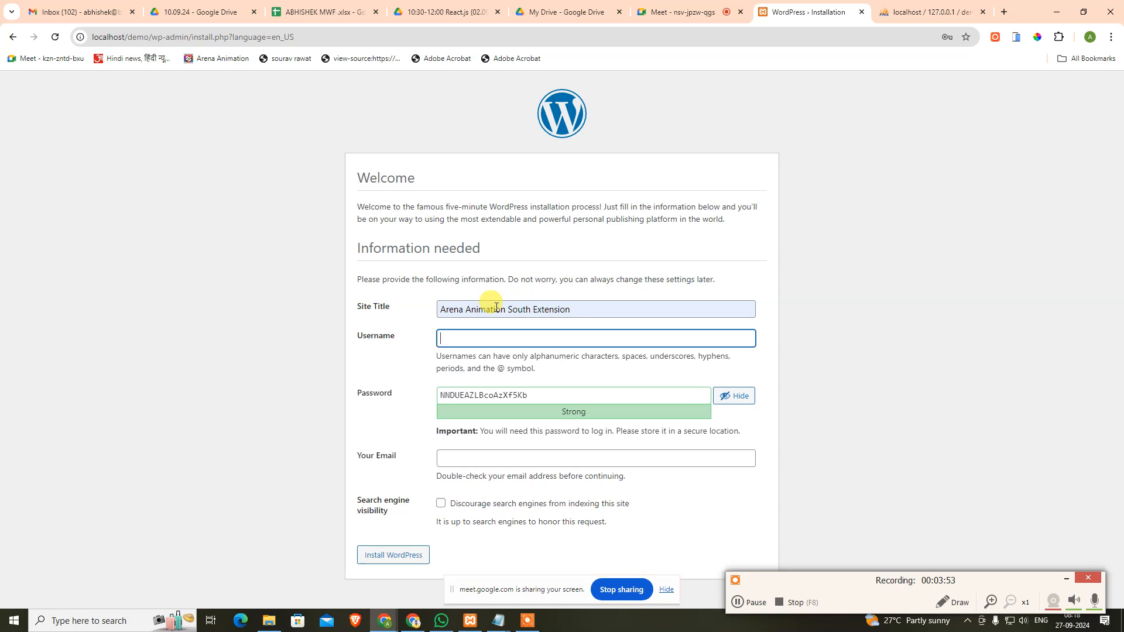
{"action": "type", "text": "admin"}
{"action": "key", "text": "Tab"}
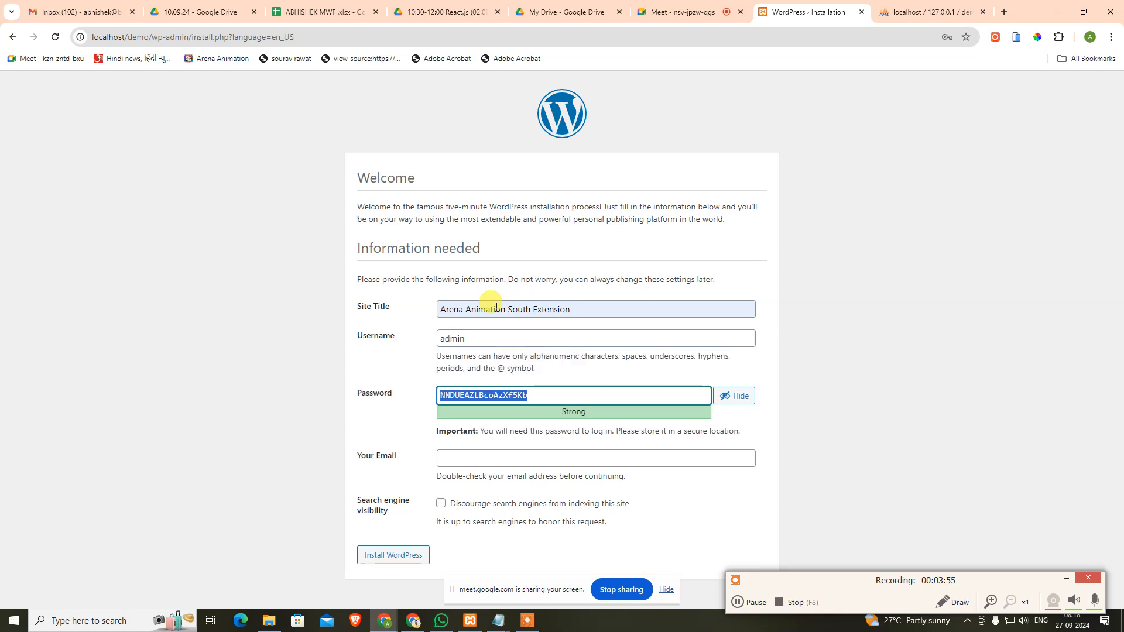
{"action": "key", "text": "ctrl+c"}
{"action": "left_click", "coordinate": [498, 620]}
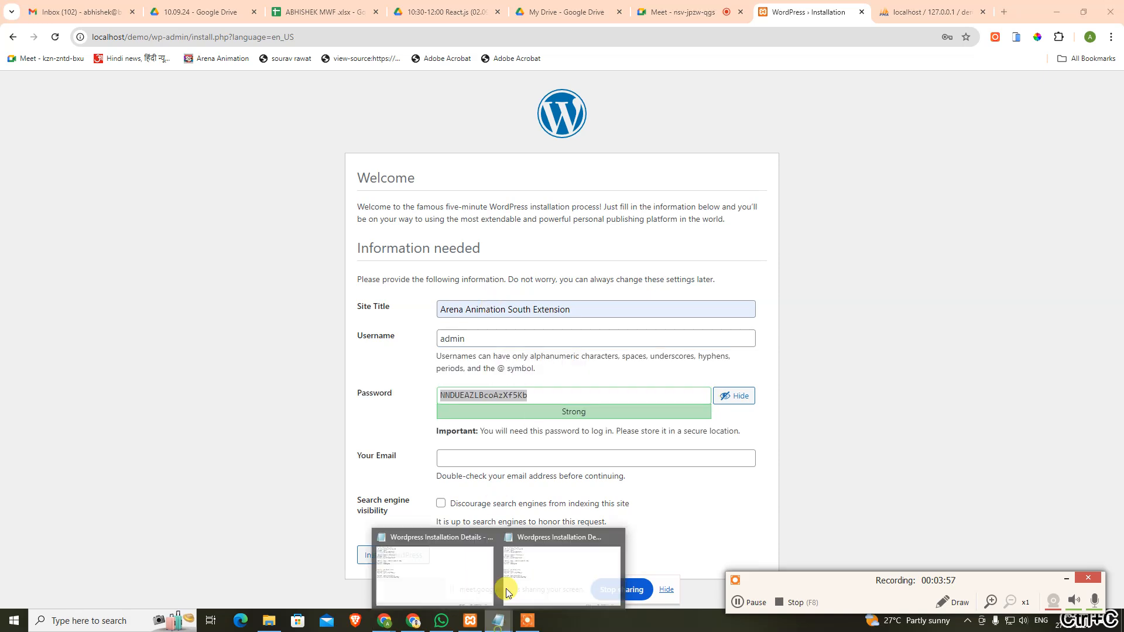
{"action": "mouse_move", "coordinate": [493, 577]}
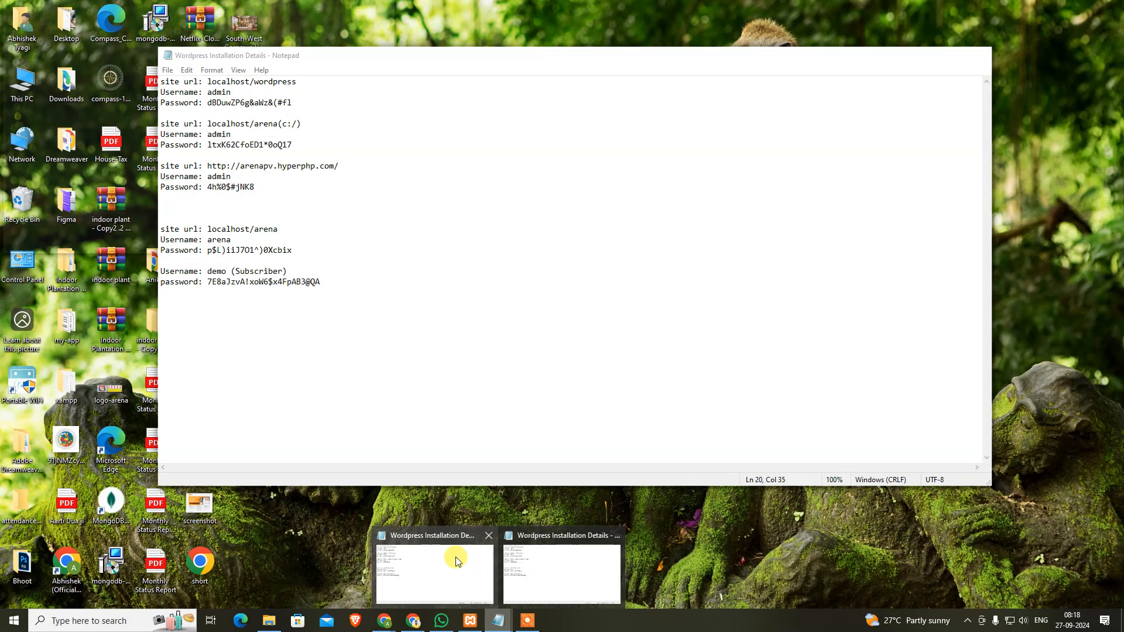
{"action": "left_click", "coordinate": [458, 561]}
Step: Duplicate the arena(c:/) entry in the notes and change its URL to localhost/demo(c:/)
{"action": "left_click", "coordinate": [339, 108]}
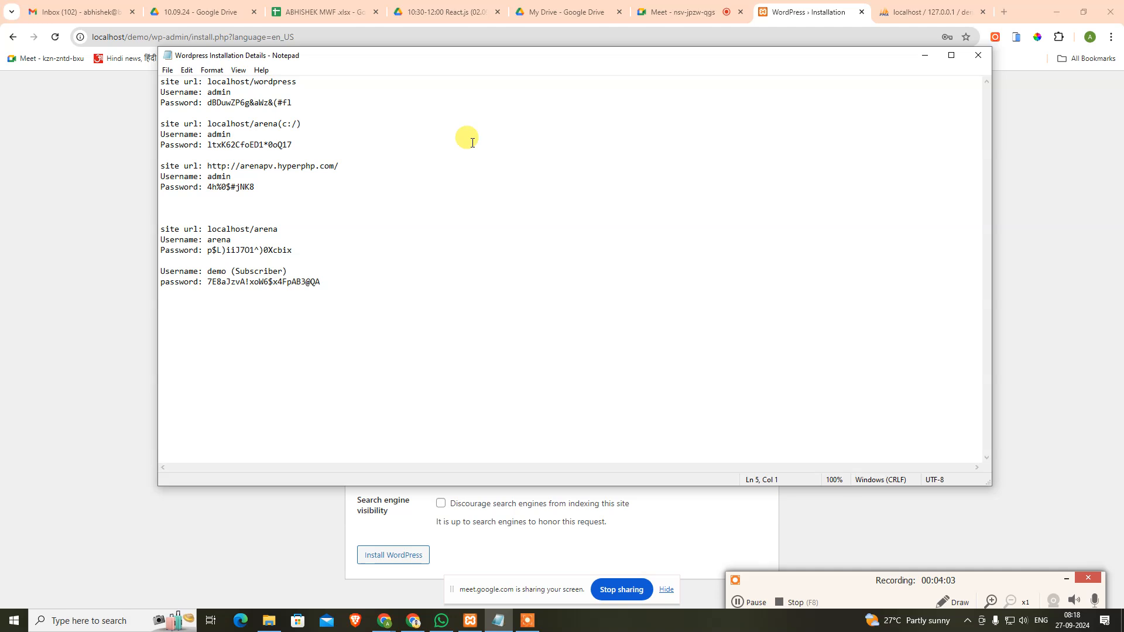
{"action": "key", "text": "shift+Down"}
{"action": "key", "text": "shift+Down"}
{"action": "key", "text": "shift+End"}
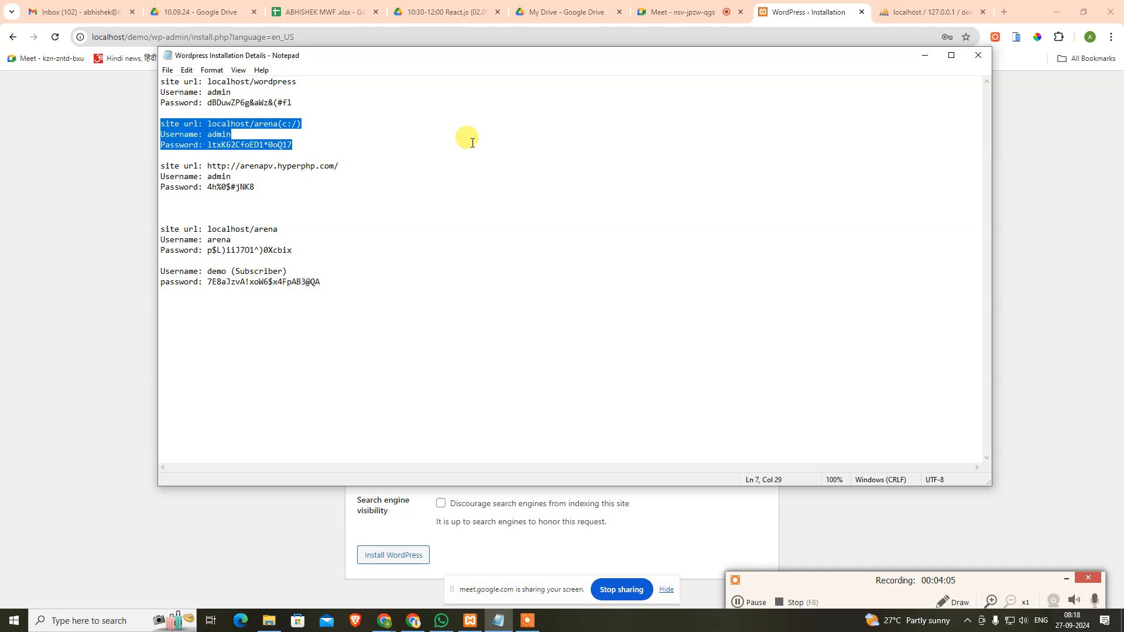
{"action": "key", "text": "Right"}
{"action": "key", "text": "Return"}
{"action": "key", "text": "Return"}
{"action": "key", "text": "ctrl+v"}
{"action": "key", "text": "Up"}
{"action": "key", "text": "Up"}
{"action": "key", "text": "Left"}
{"action": "key", "text": "Left"}
{"action": "key", "text": "Left"}
{"action": "key", "text": "Left"}
{"action": "key", "text": "Left"}
{"action": "key", "text": "Left"}
{"action": "key", "text": "Left"}
{"action": "key", "text": "Left"}
{"action": "key", "text": "Left"}
{"action": "key", "text": "Left"}
{"action": "key", "text": "Left"}
{"action": "key", "text": "Left"}
{"action": "key", "text": "Left"}
{"action": "key", "text": "ctrl+shift+Right"}
{"action": "type", "text": "demo"}
{"action": "key", "text": "End"}
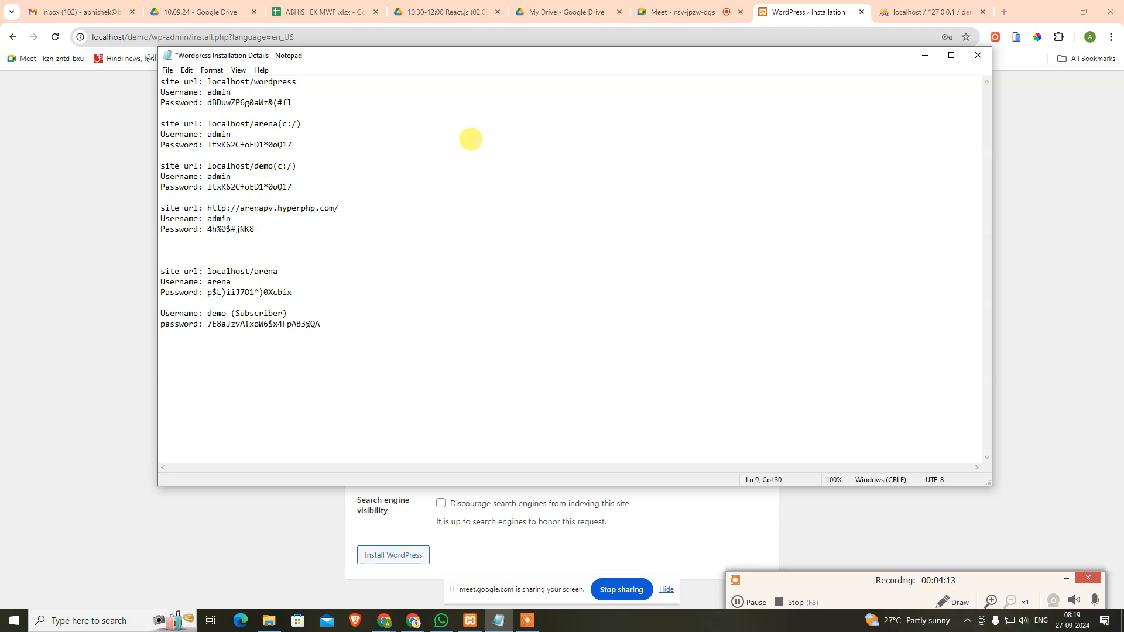
Step: Replace the new entry's old password with the generated one and save the notes
{"action": "key", "text": "alt+Tab"}
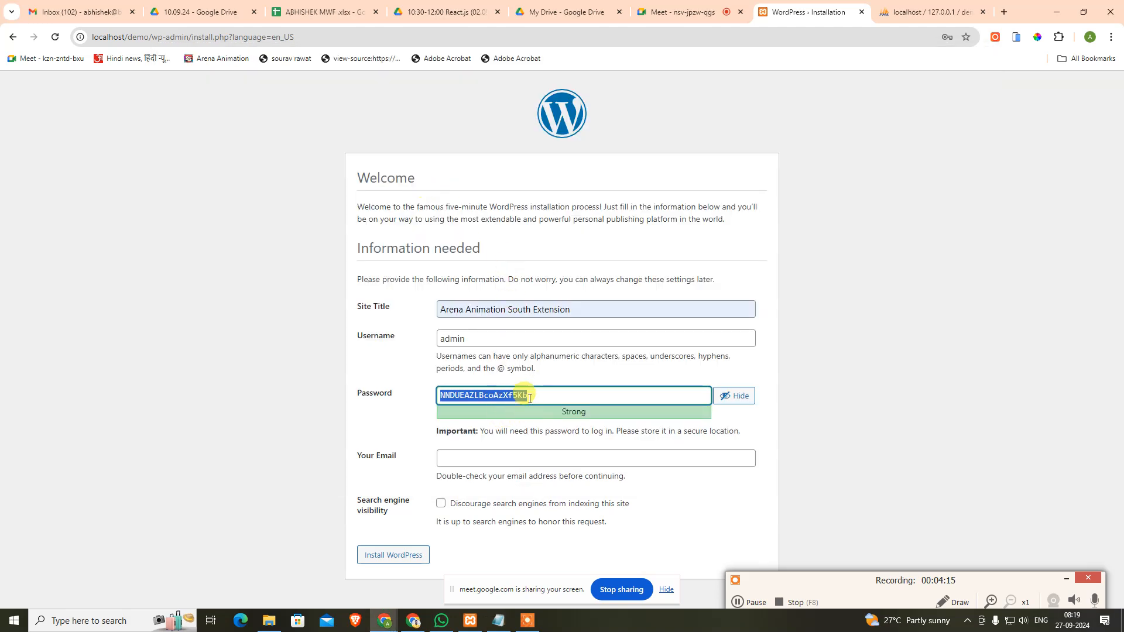
{"action": "key", "text": "alt+Tab"}
{"action": "left_click_drag", "start_coordinate": [207, 187], "coordinate": [377, 185]}
{"action": "key", "text": "ctrl+v"}
{"action": "key", "text": "ctrl+s"}
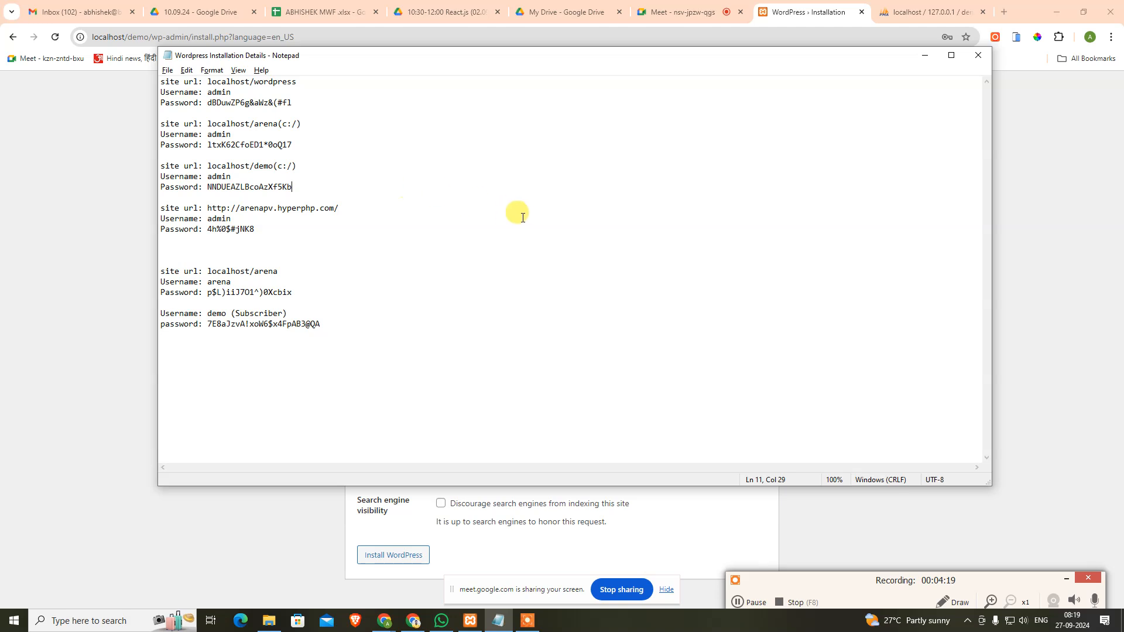
{"action": "key", "text": "alt+Tab"}
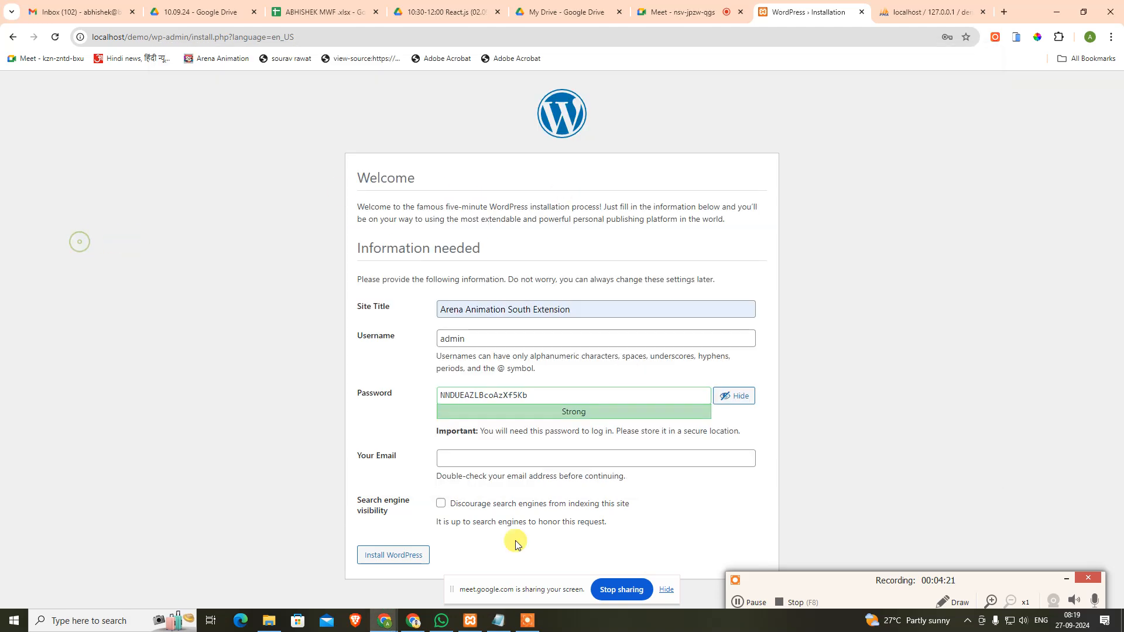
Step: Autofill the admin e-mail, discourage search engine indexing, install WordPress, and proceed to login
{"action": "left_click", "coordinate": [461, 454]}
{"action": "left_click", "coordinate": [579, 486]}
{"action": "left_click", "coordinate": [440, 503]}
{"action": "left_click", "coordinate": [393, 559]}
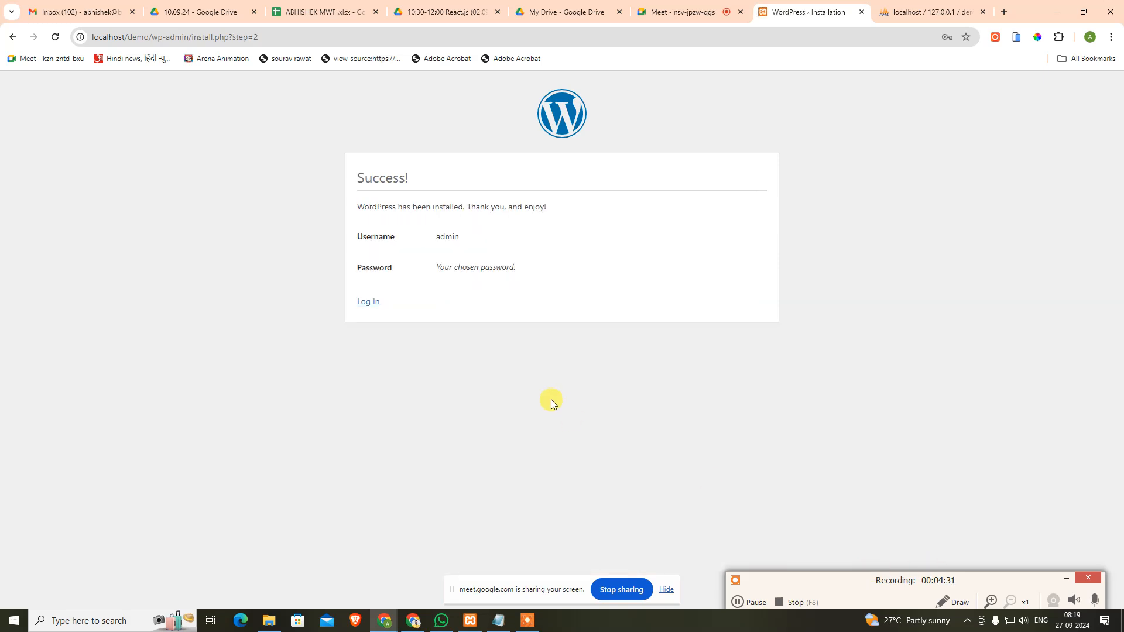
{"action": "left_click", "coordinate": [367, 303]}
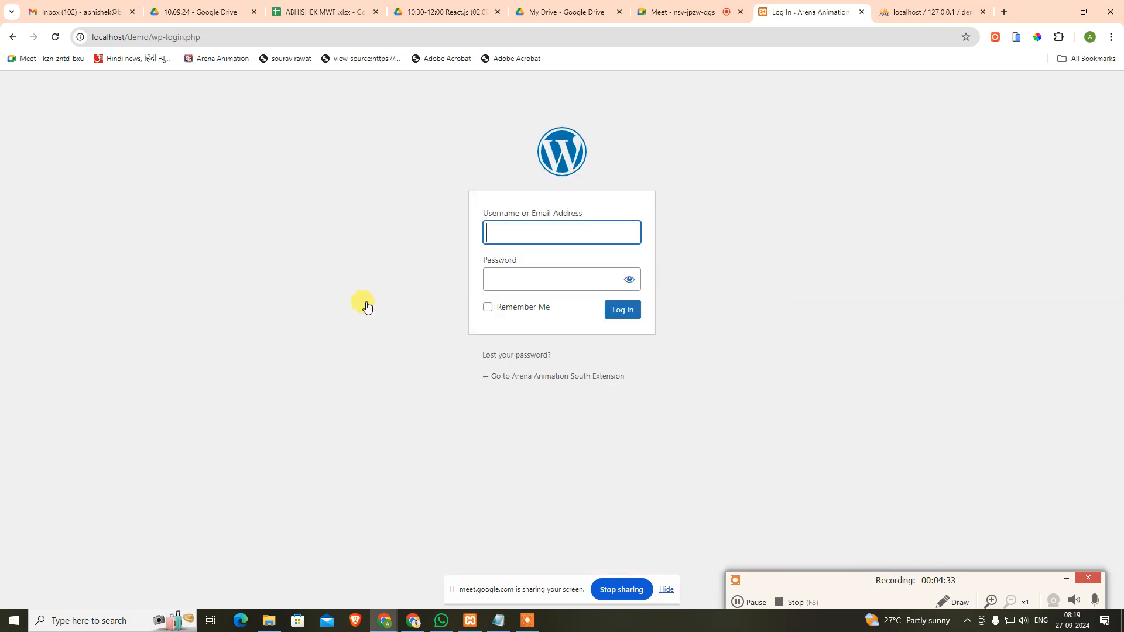
Step: Log in as admin, pasting the generated password from clipboard history
{"action": "type", "text": "admin"}
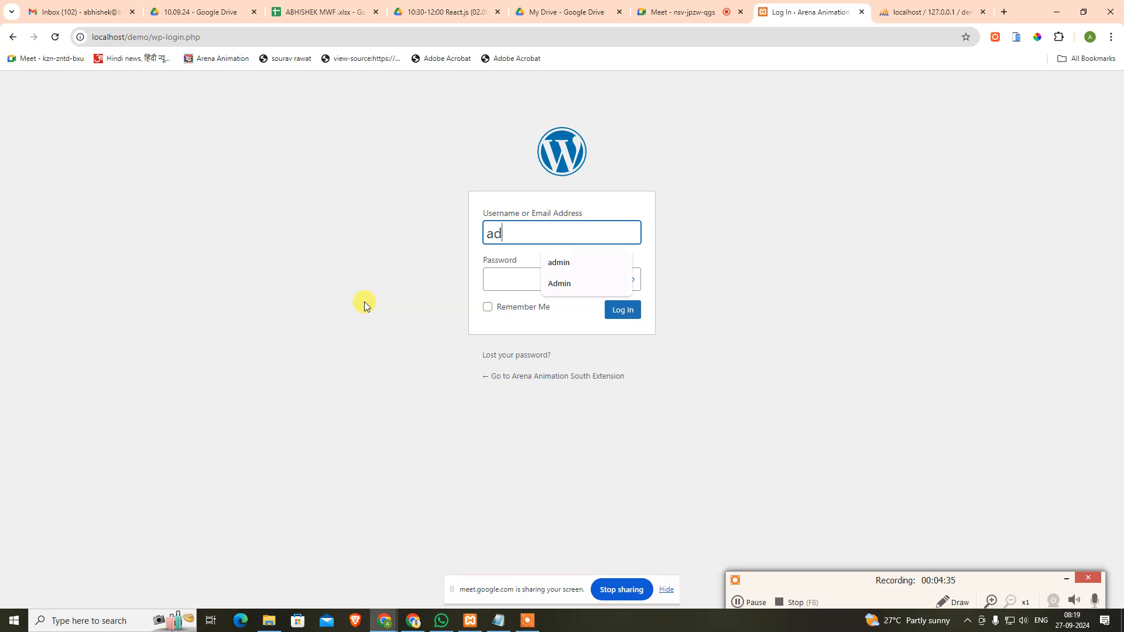
{"action": "key", "text": "Tab"}
{"action": "key", "text": "super+v"}
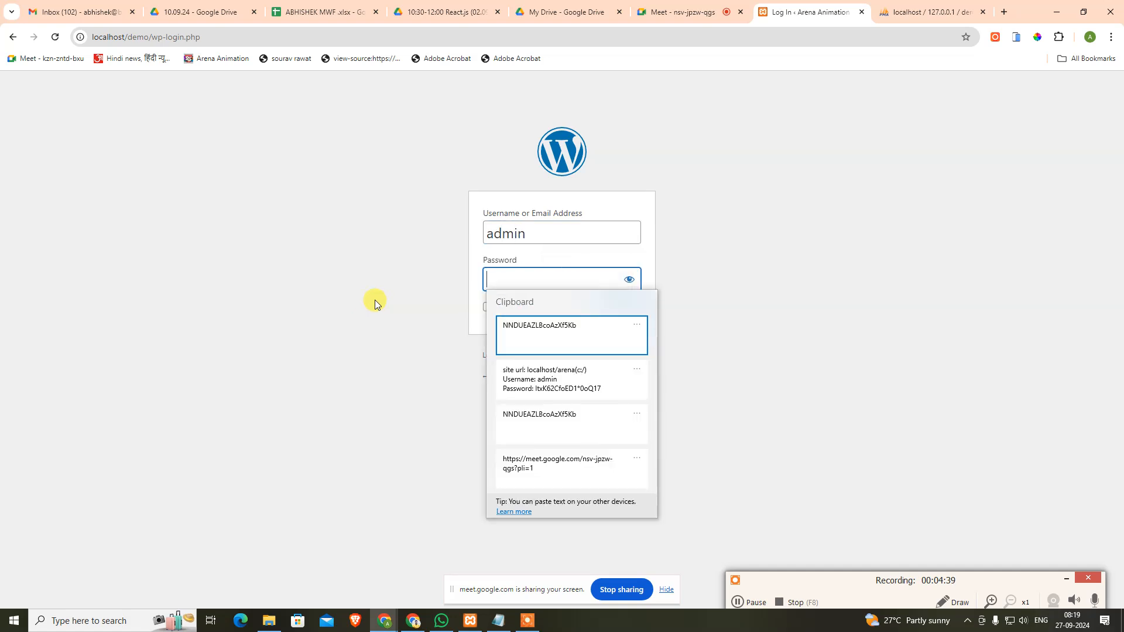
{"action": "left_click", "coordinate": [561, 333]}
{"action": "left_click", "coordinate": [612, 319]}
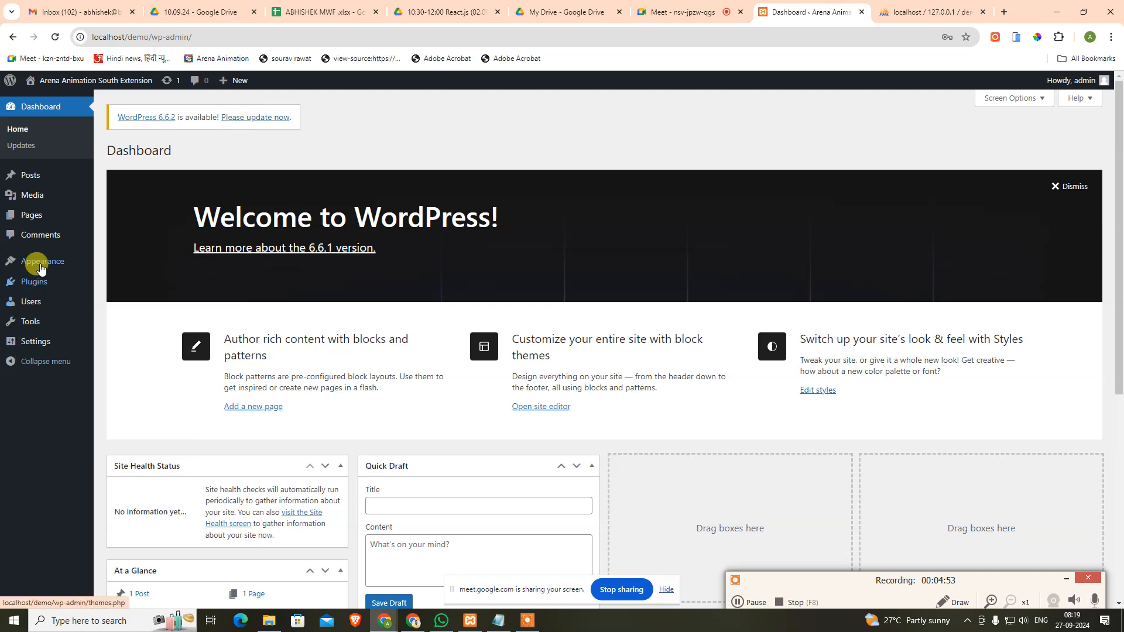
Step: Upload Divi (2).zip from Downloads as a new theme and install it
{"action": "mouse_move", "coordinate": [26, 261]}
{"action": "left_click", "coordinate": [114, 264]}
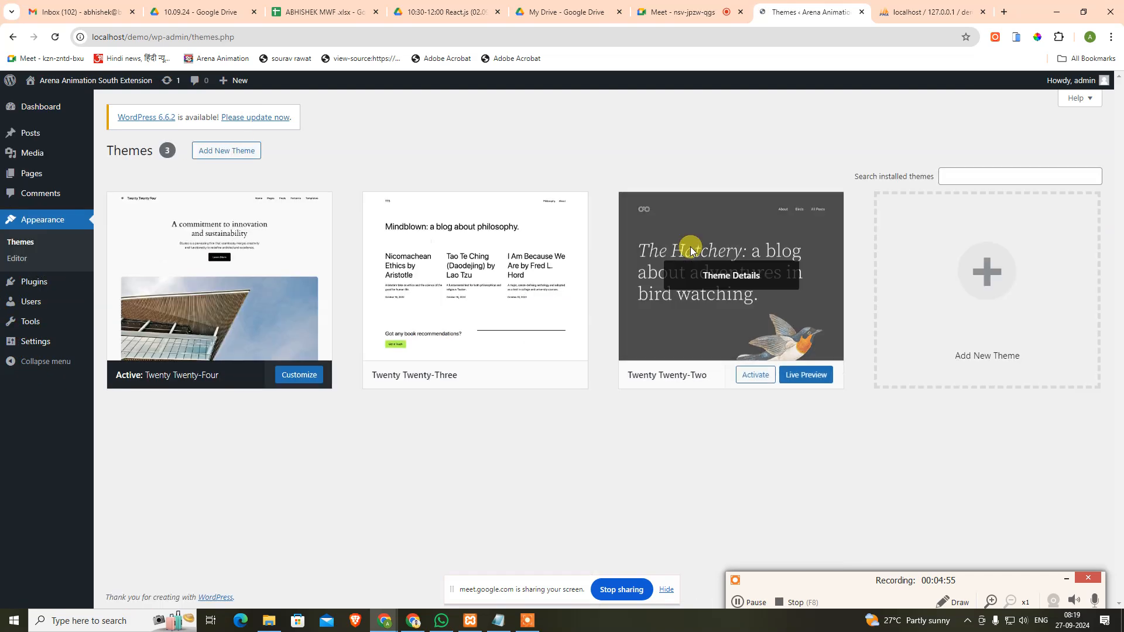
{"action": "left_click", "coordinate": [252, 153]}
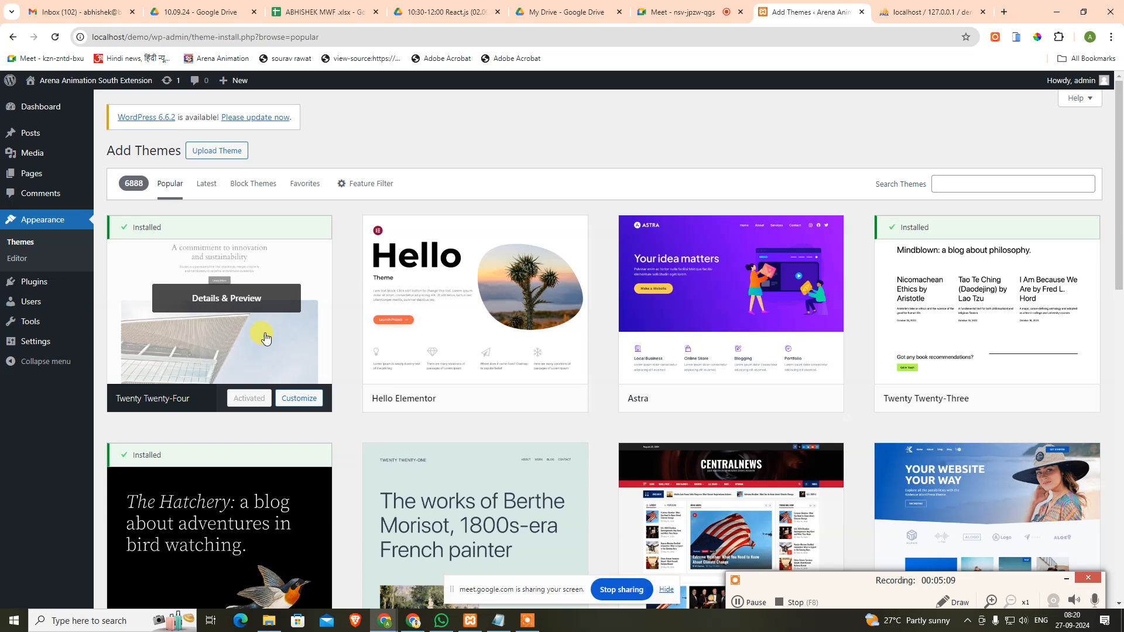
{"action": "left_click", "coordinate": [220, 151]}
{"action": "left_click", "coordinate": [530, 256]}
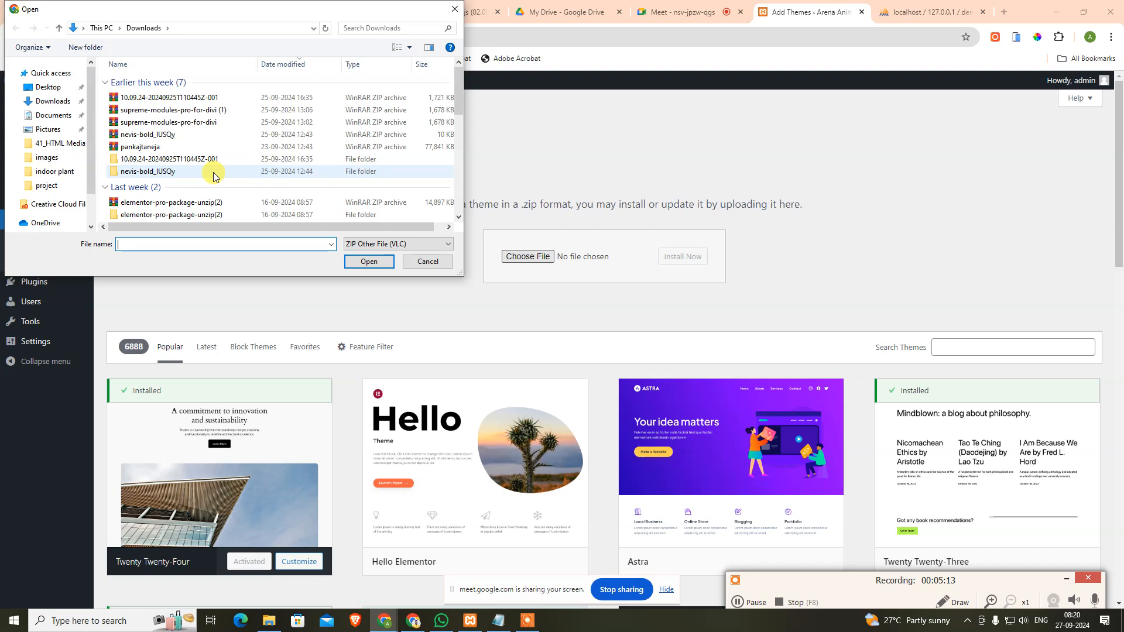
{"action": "scroll", "coordinate": [258, 167], "scroll_direction": "down", "scroll_amount": 3}
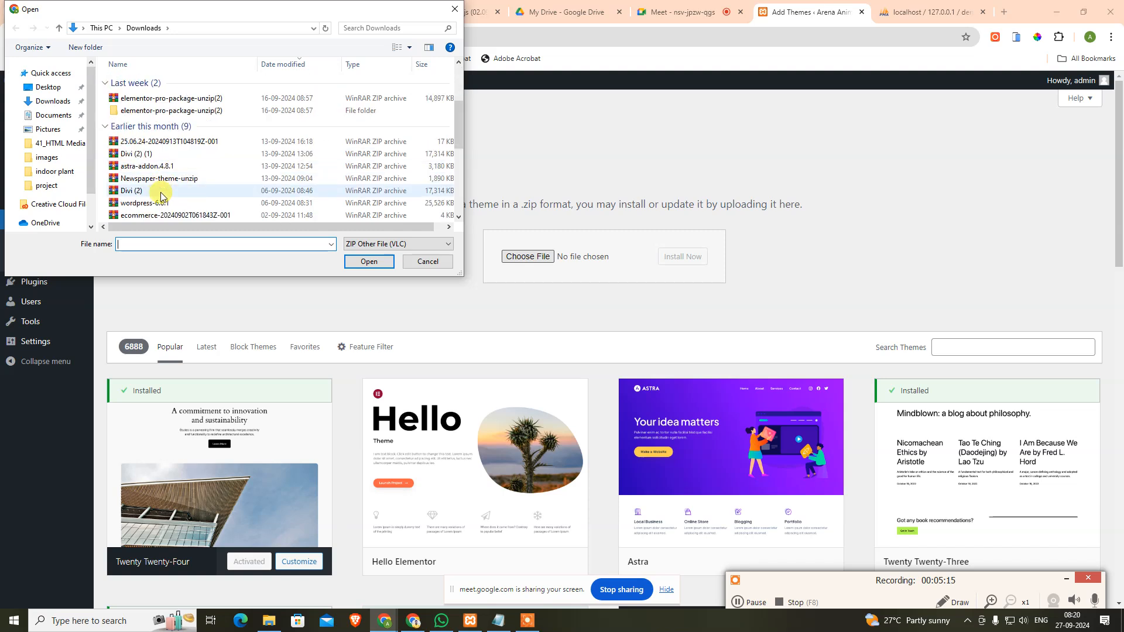
{"action": "left_click", "coordinate": [160, 190]}
{"action": "left_click", "coordinate": [369, 261]}
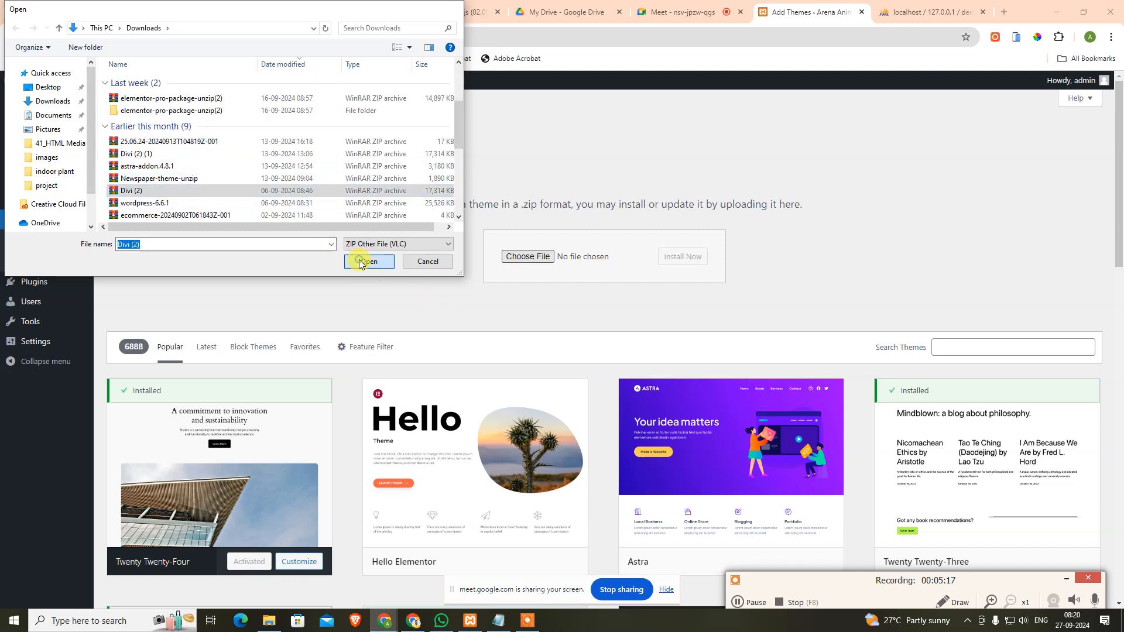
{"action": "left_click", "coordinate": [683, 257]}
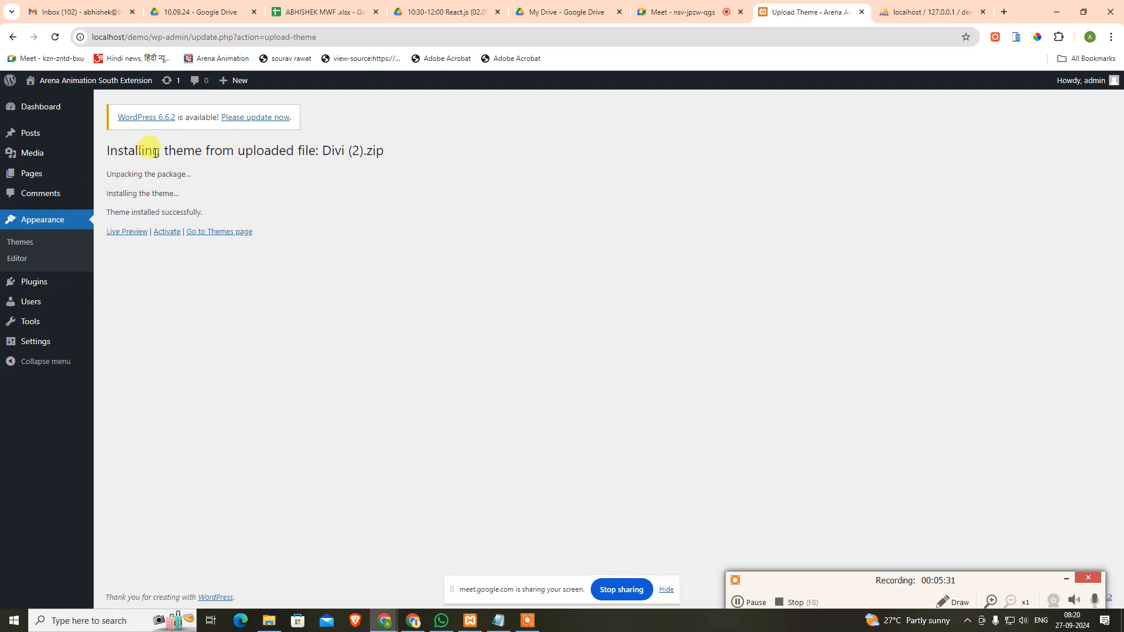
Step: Activate the newly installed Divi theme to reach the Welcome to Divi page
{"action": "mouse_move", "coordinate": [46, 300]}
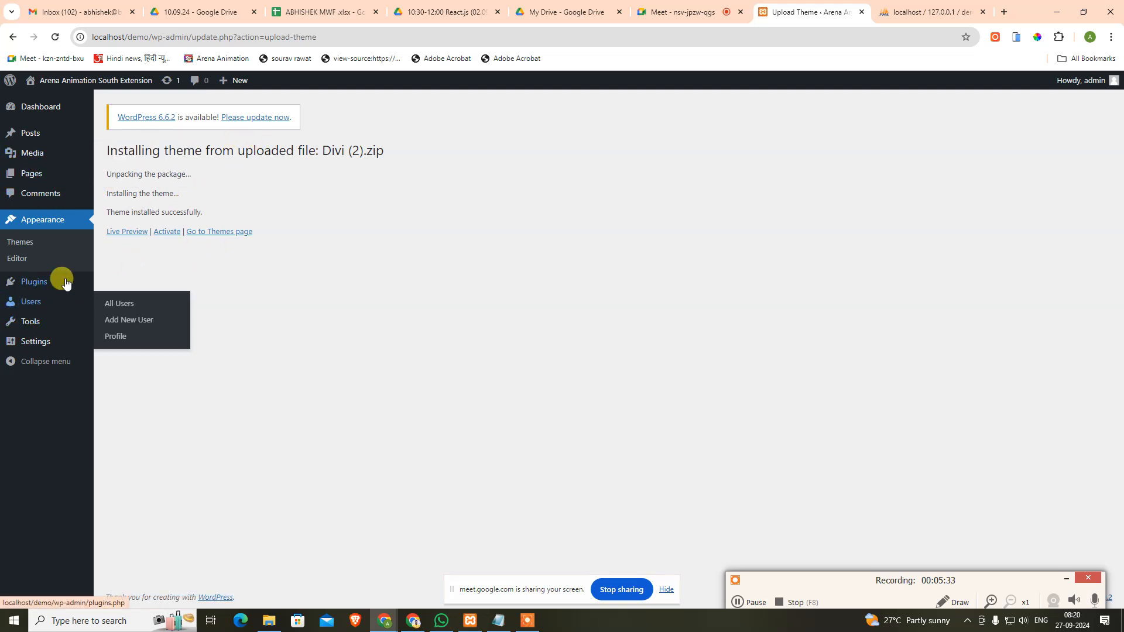
{"action": "left_click", "coordinate": [166, 232]}
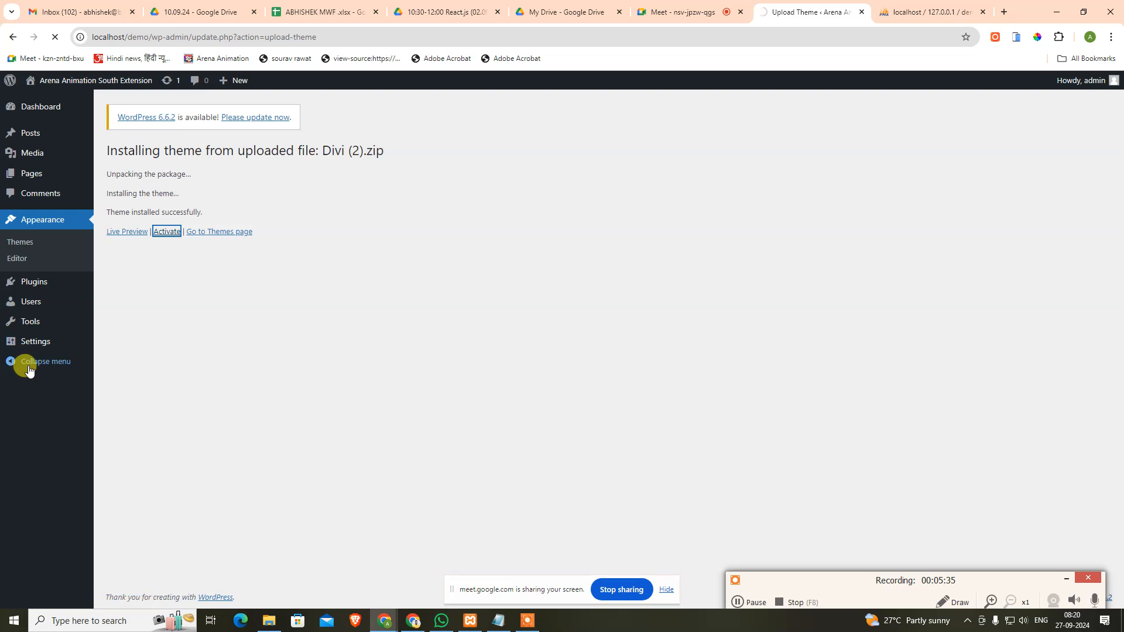
{"action": "key", "text": "alt+Tab"}
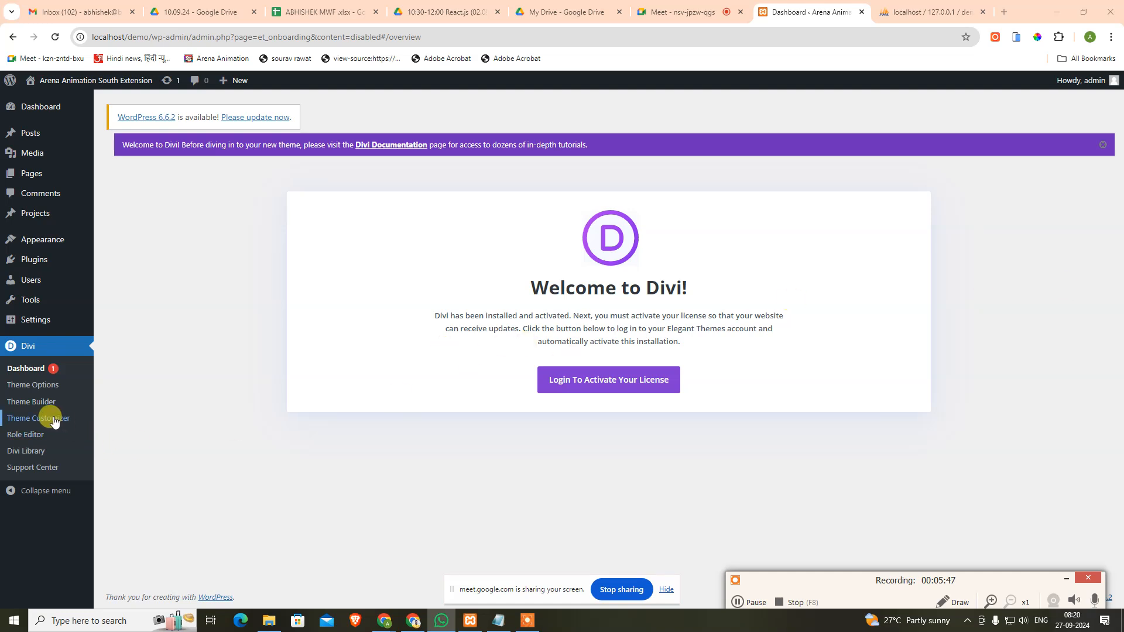
Step: In Divi Theme Options, turn on the Classic Editor under advanced builder settings and save
{"action": "left_click", "coordinate": [36, 385]}
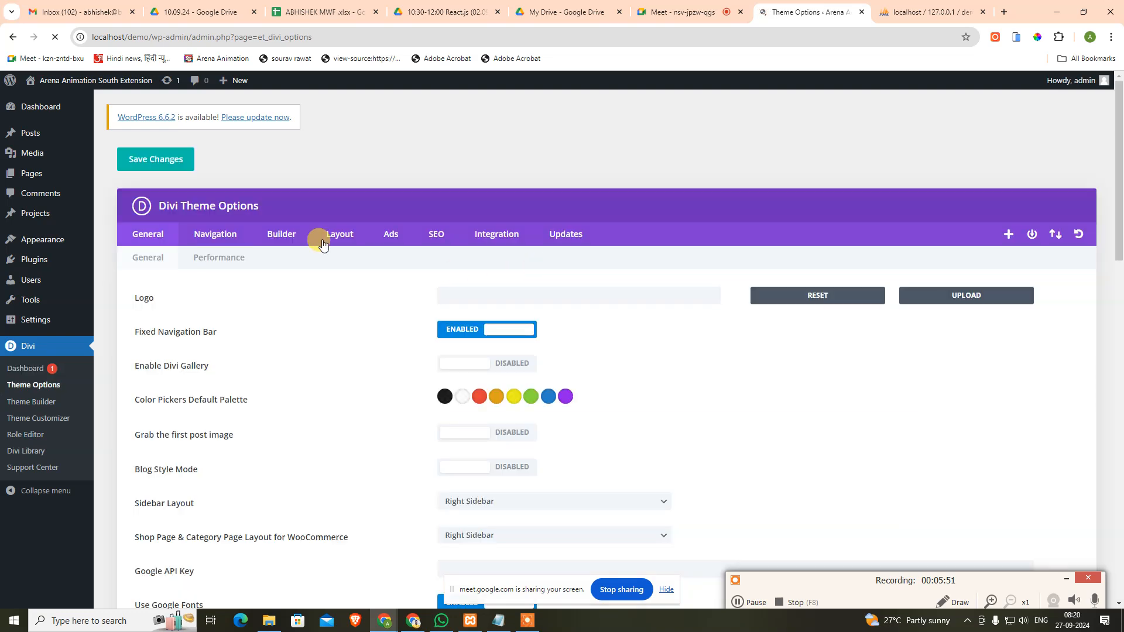
{"action": "left_click", "coordinate": [296, 240]}
{"action": "left_click", "coordinate": [283, 259]}
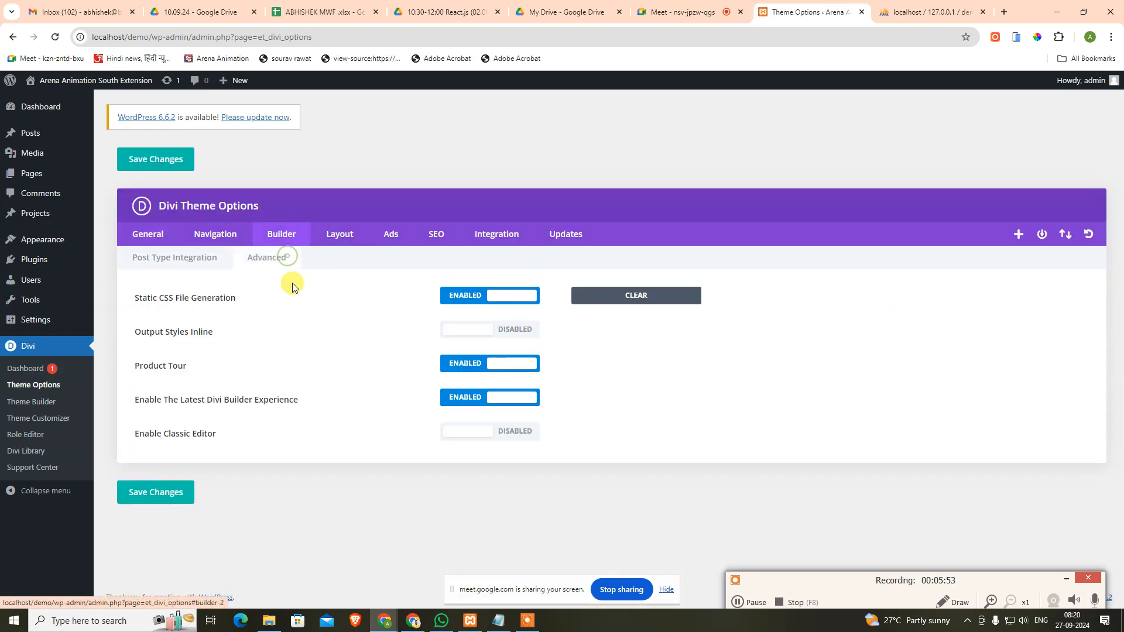
{"action": "left_click", "coordinate": [524, 438]}
{"action": "left_click", "coordinate": [164, 493]}
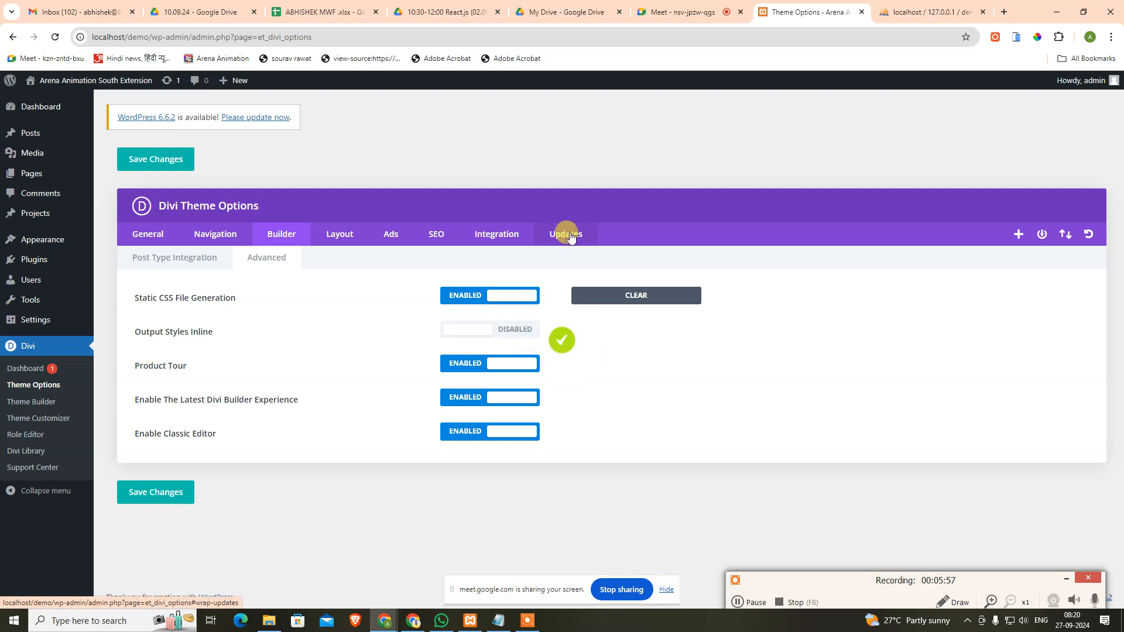
Step: Save the API key in Divi's Updates tab, then go to the All Pages list
{"action": "left_click", "coordinate": [565, 234]}
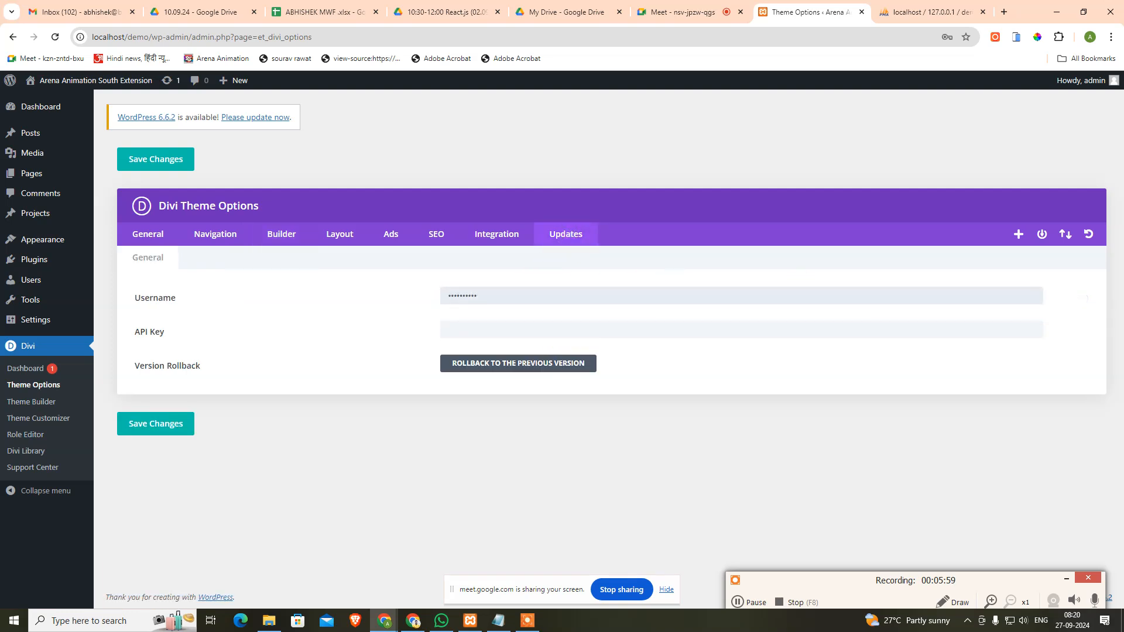
{"action": "left_click", "coordinate": [623, 328]}
{"action": "key", "text": "ctrl+v"}
{"action": "left_click", "coordinate": [187, 423]}
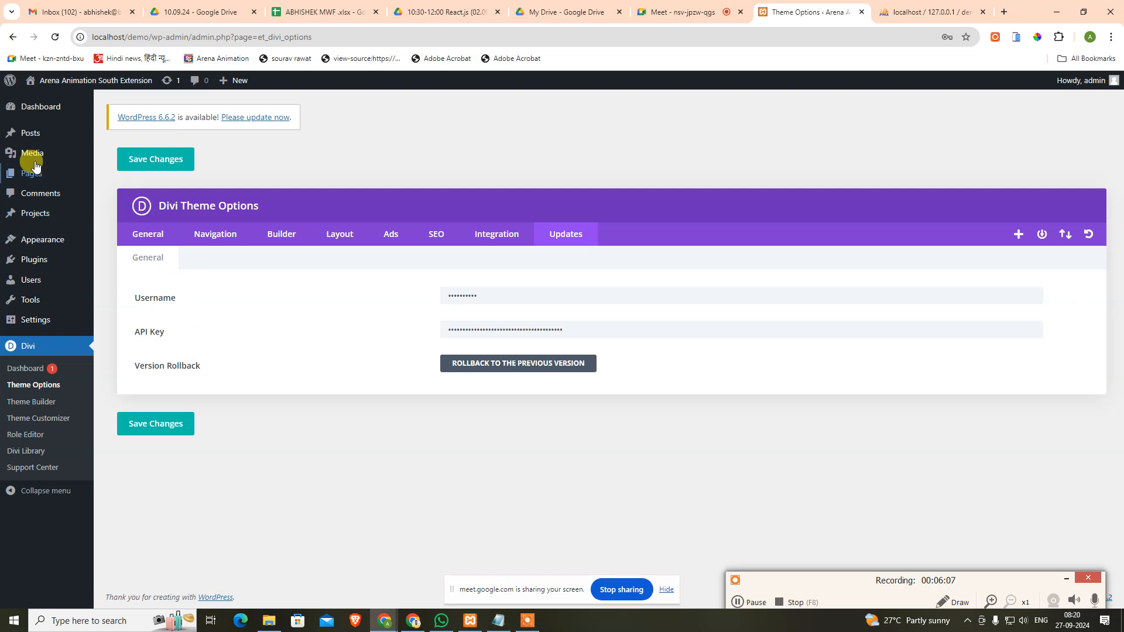
{"action": "mouse_move", "coordinate": [27, 175]}
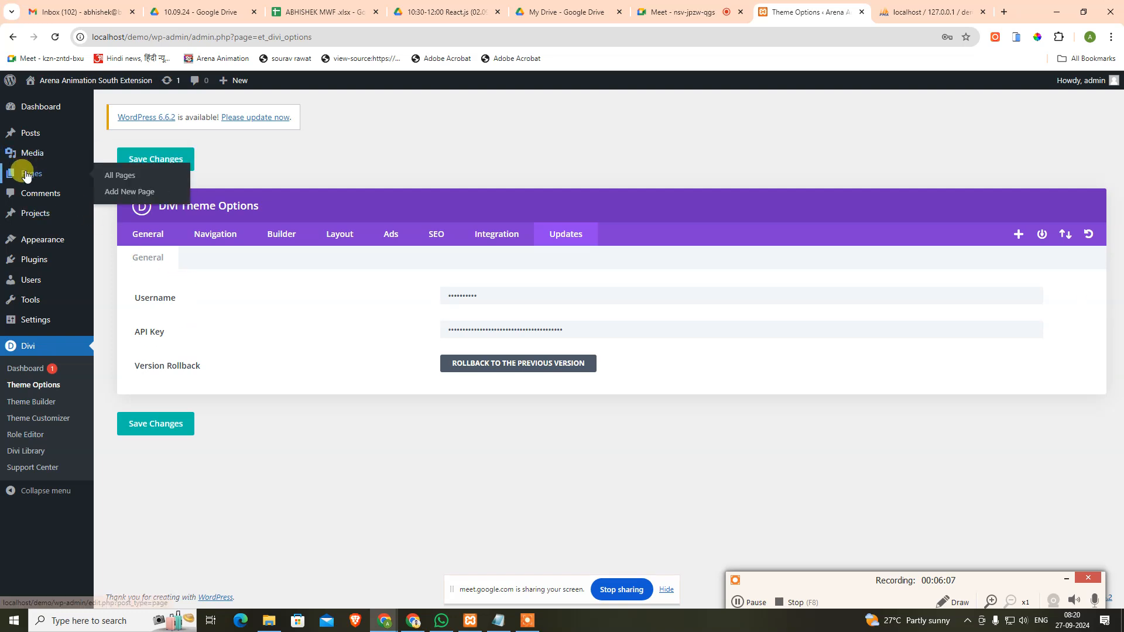
{"action": "left_click", "coordinate": [127, 176]}
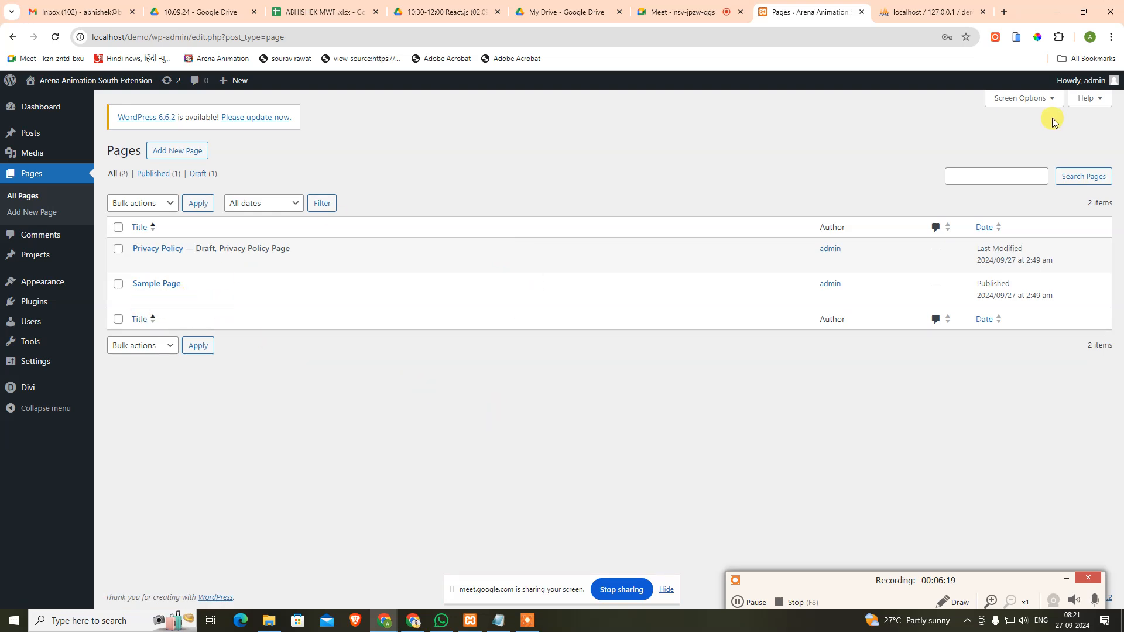
{"action": "mouse_move", "coordinate": [69, 83]}
{"action": "left_click", "coordinate": [43, 101], "text": "ctrl"}
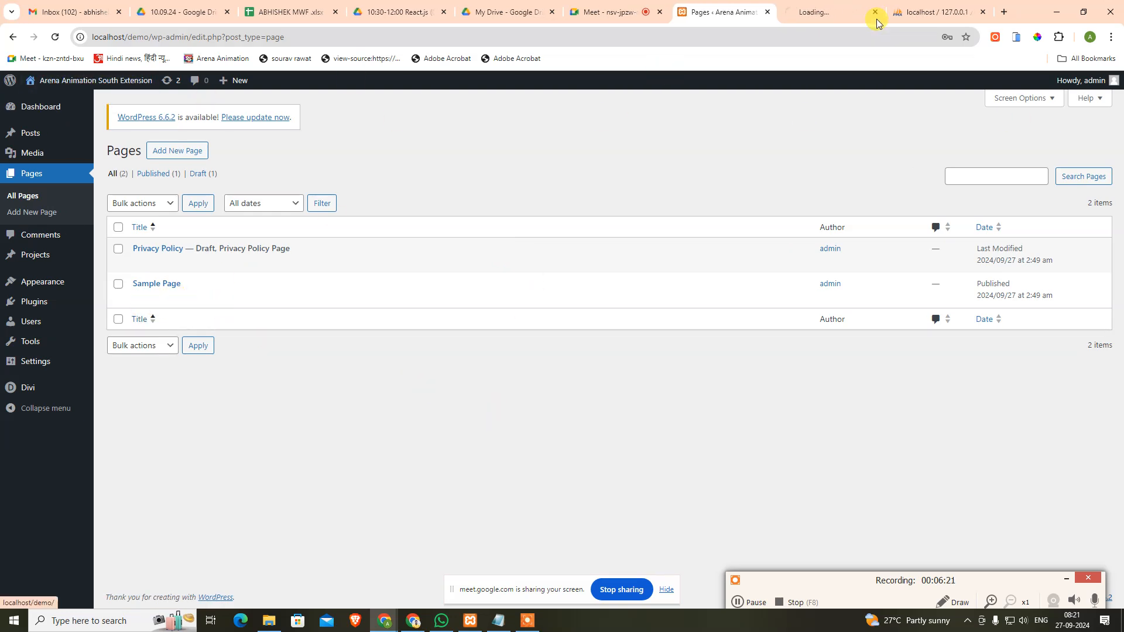
{"action": "left_click", "coordinate": [849, 12]}
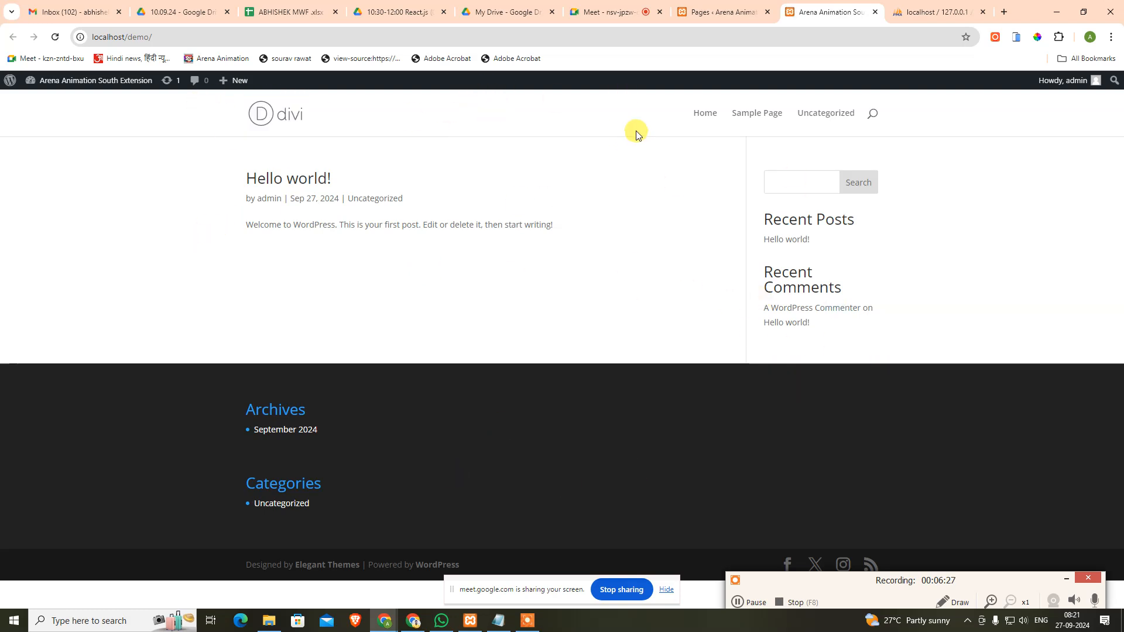
{"action": "left_click", "coordinate": [1066, 579]}
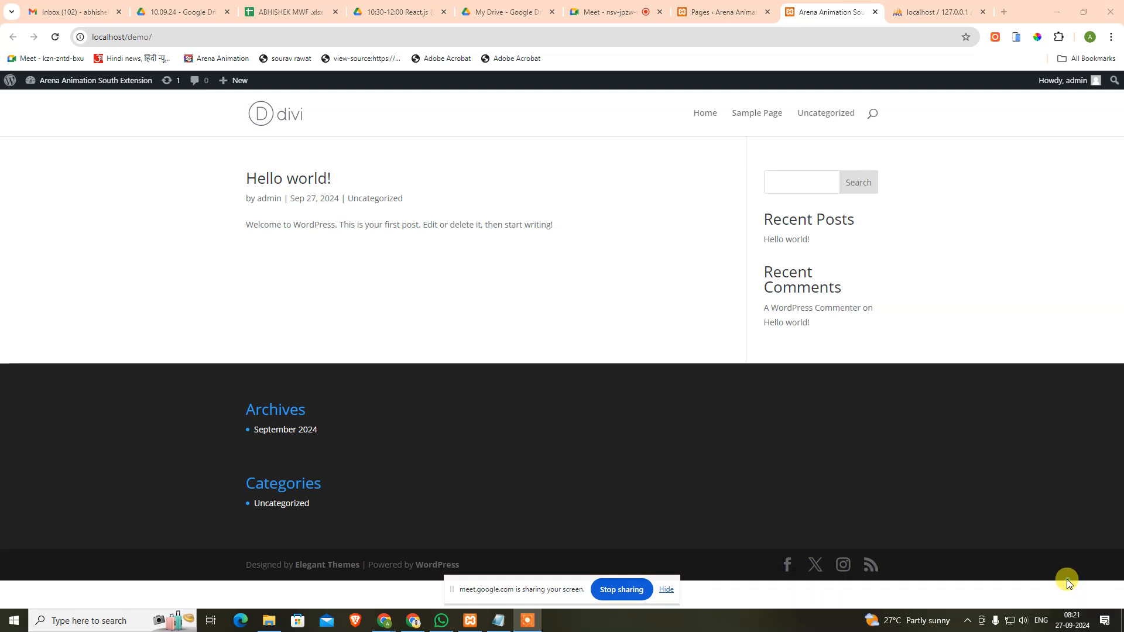
{"action": "left_click", "coordinate": [667, 589]}
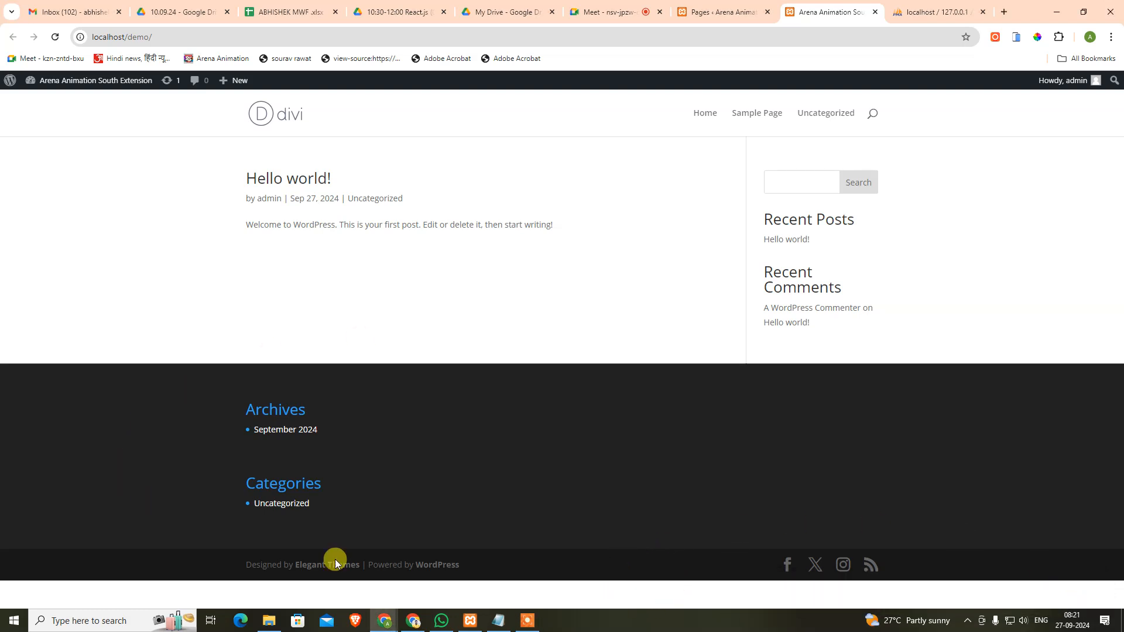
{"action": "left_click", "coordinate": [740, 10]}
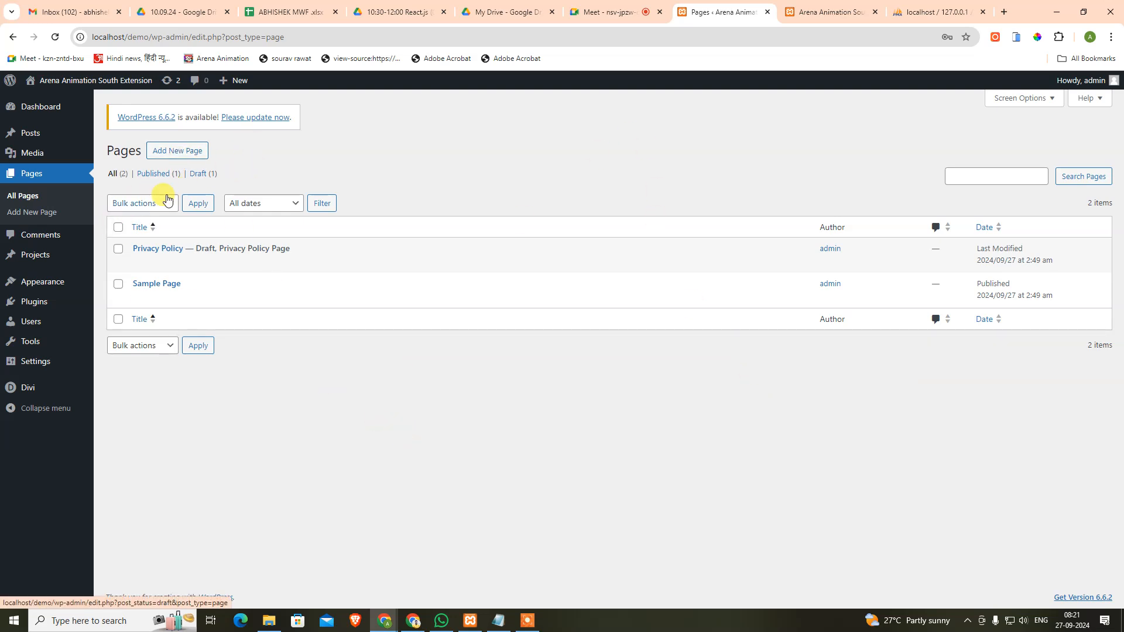
Step: Rename Sample Page to 'Home' with slug 'index', update it, and open it for editing
{"action": "left_click", "coordinate": [166, 296]}
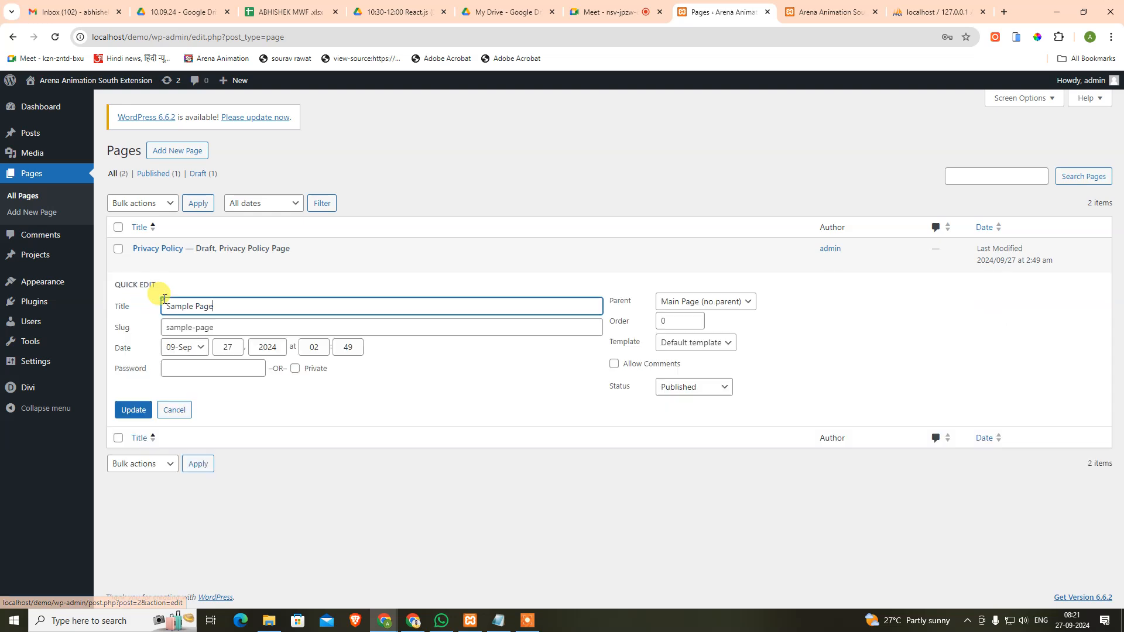
{"action": "left_click_drag", "start_coordinate": [233, 309], "coordinate": [38, 258]}
{"action": "mouse_move", "coordinate": [53, 253]}
{"action": "key", "text": "BackSpace"}
{"action": "key", "text": "Tab"}
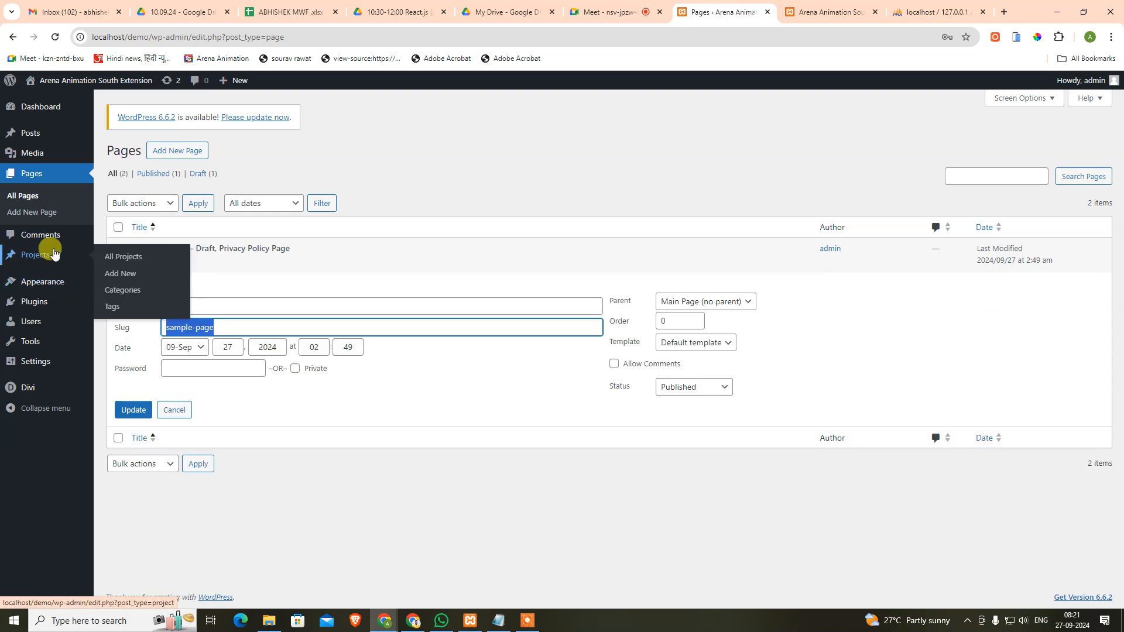
{"action": "type", "text": "inde"}
{"action": "left_click", "coordinate": [132, 410]}
{"action": "left_click", "coordinate": [139, 298]}
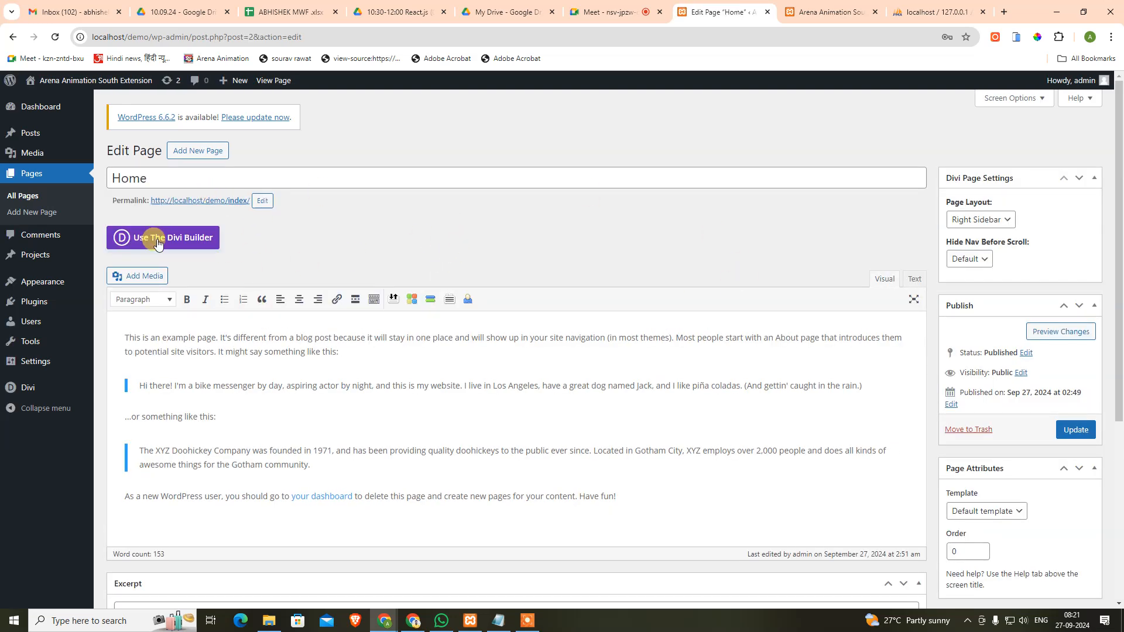
Step: Enable the Divi Builder on the Home page and dismiss its welcome messages
{"action": "left_click", "coordinate": [157, 240]}
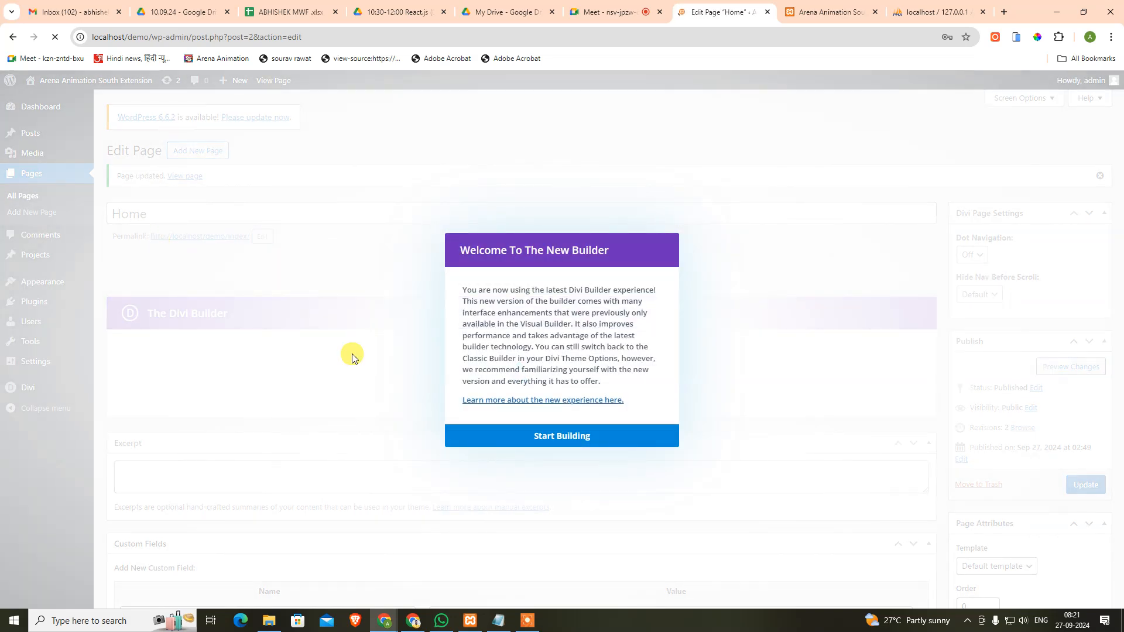
{"action": "left_click", "coordinate": [529, 434]}
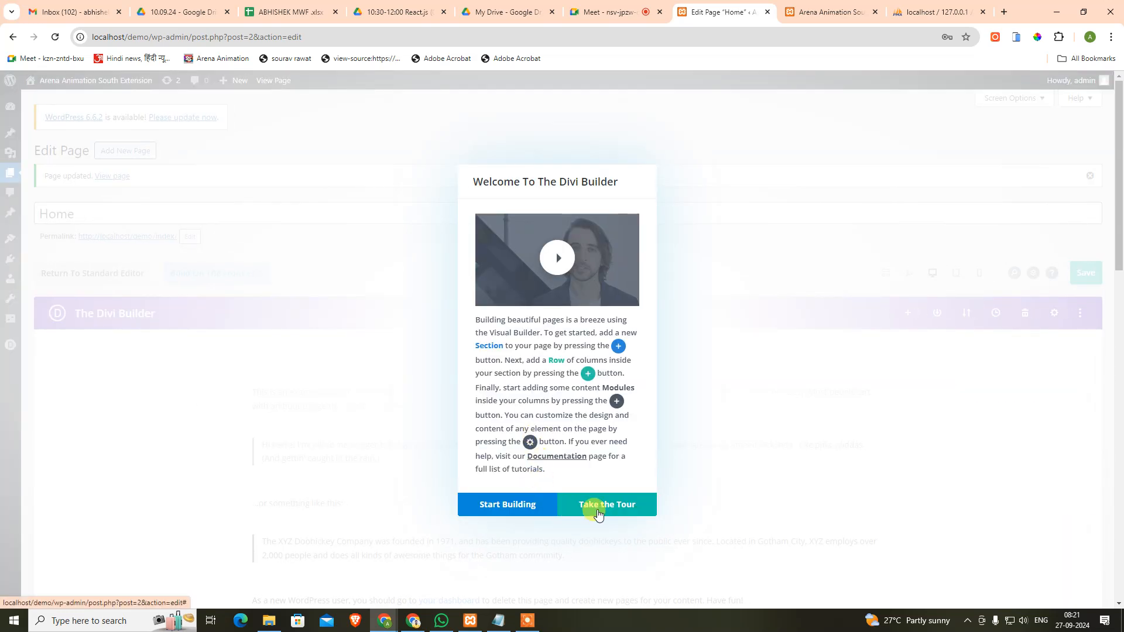
{"action": "left_click", "coordinate": [519, 507]}
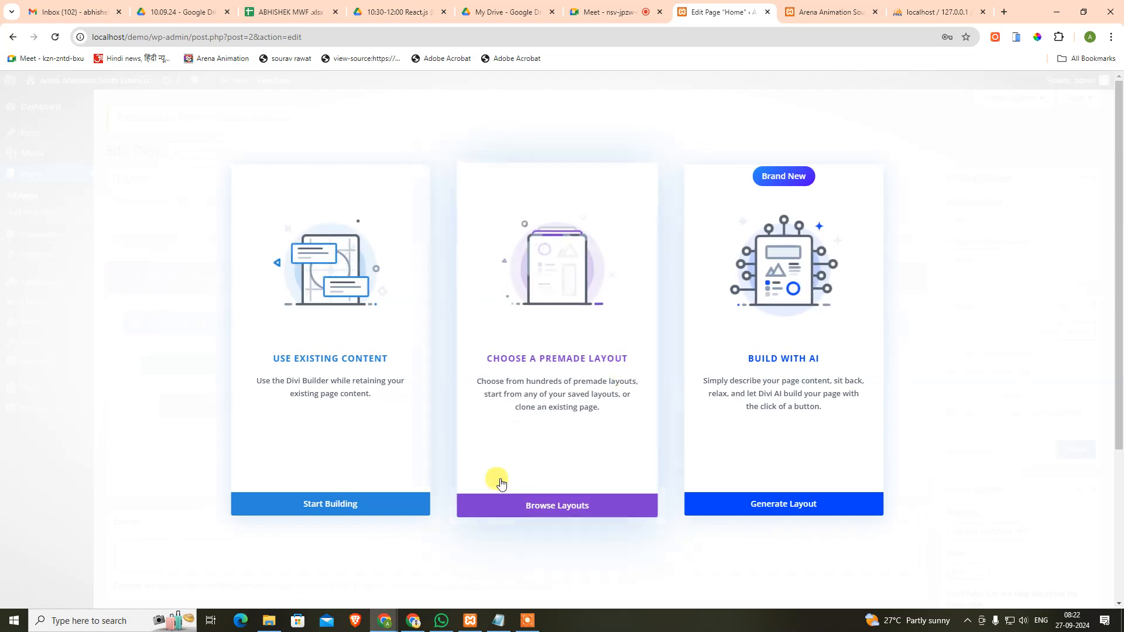
Step: Open the premade layout library and filter the packs to the Education category
{"action": "left_click", "coordinate": [559, 509]}
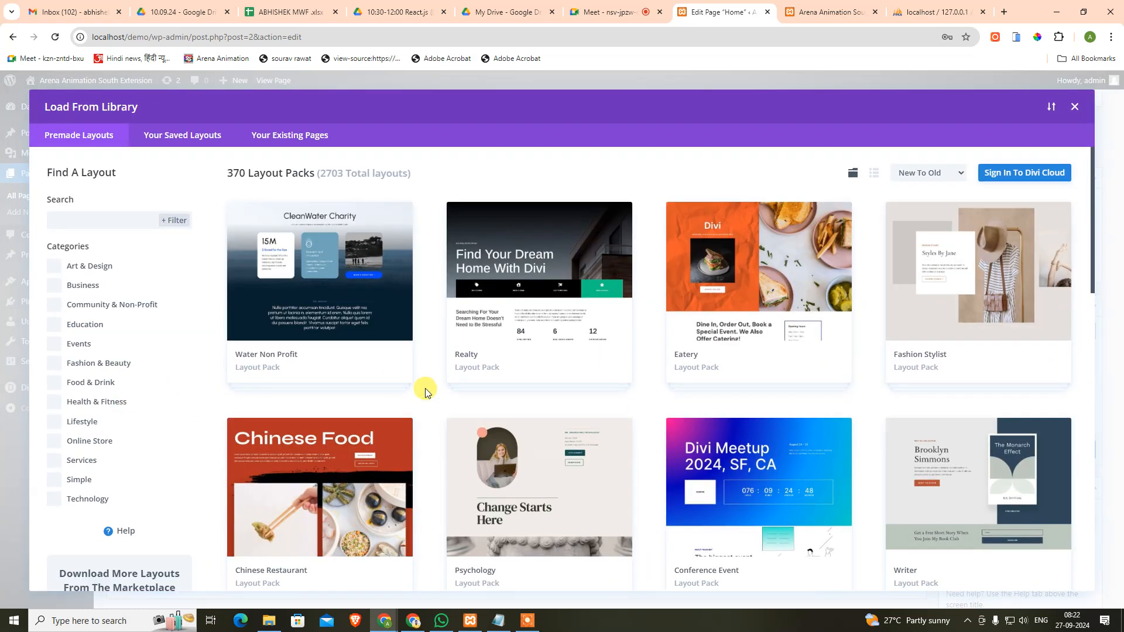
{"action": "scroll", "coordinate": [426, 388], "scroll_direction": "down", "scroll_amount": 4}
{"action": "scroll", "coordinate": [435, 409], "scroll_direction": "up", "scroll_amount": 3}
{"action": "scroll", "coordinate": [457, 405], "scroll_direction": "down", "scroll_amount": 2}
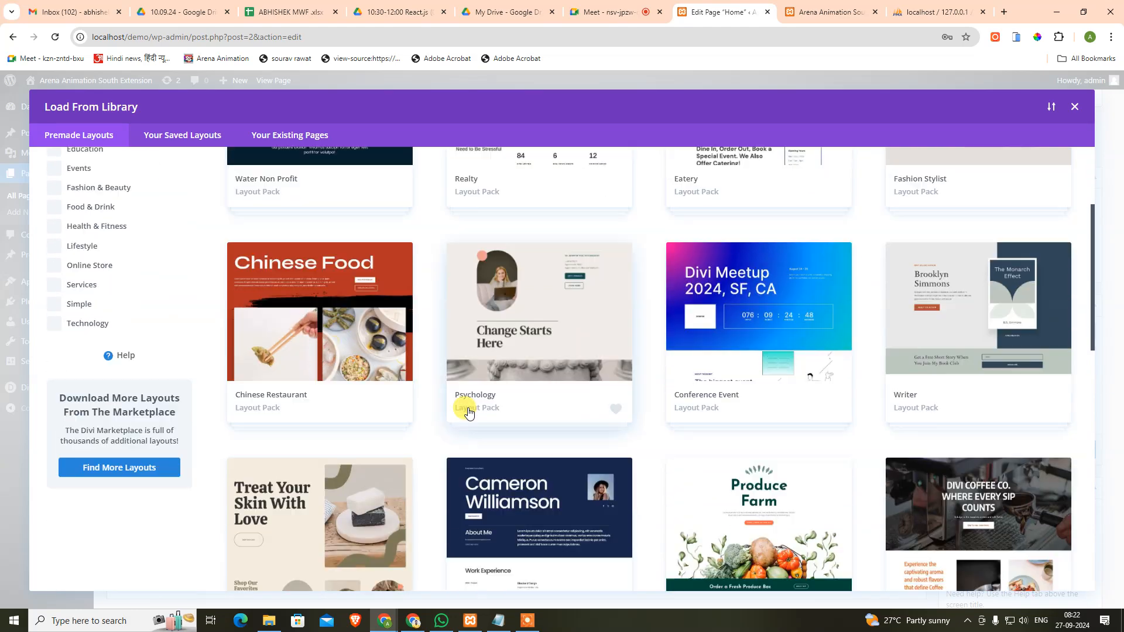
{"action": "scroll", "coordinate": [469, 412], "scroll_direction": "down", "scroll_amount": 2}
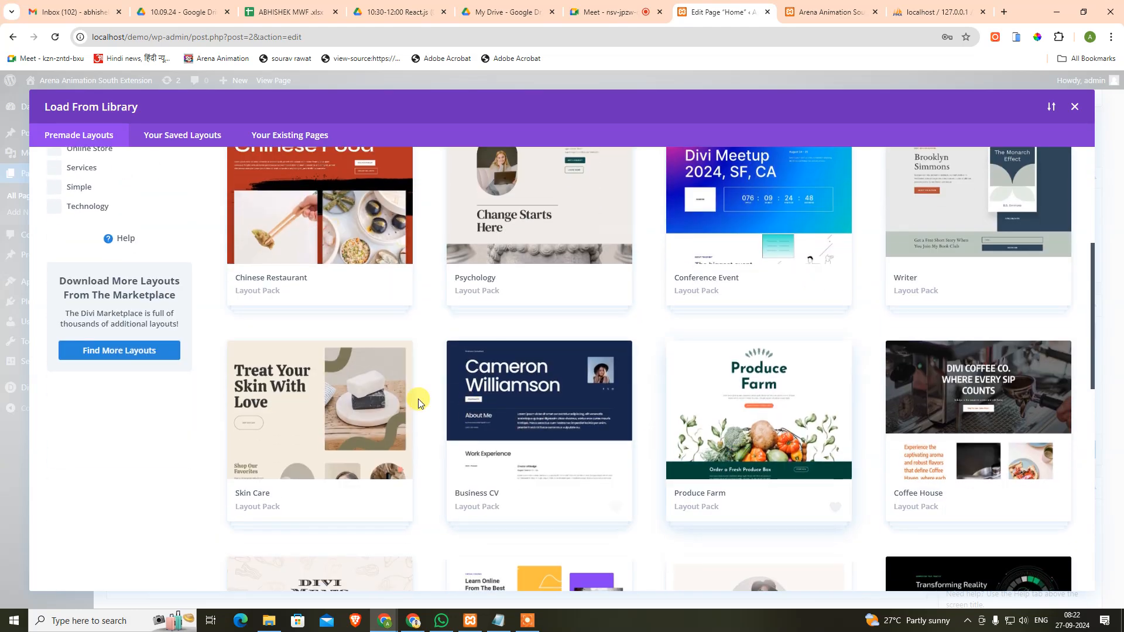
{"action": "scroll", "coordinate": [84, 305], "scroll_direction": "up", "scroll_amount": 4}
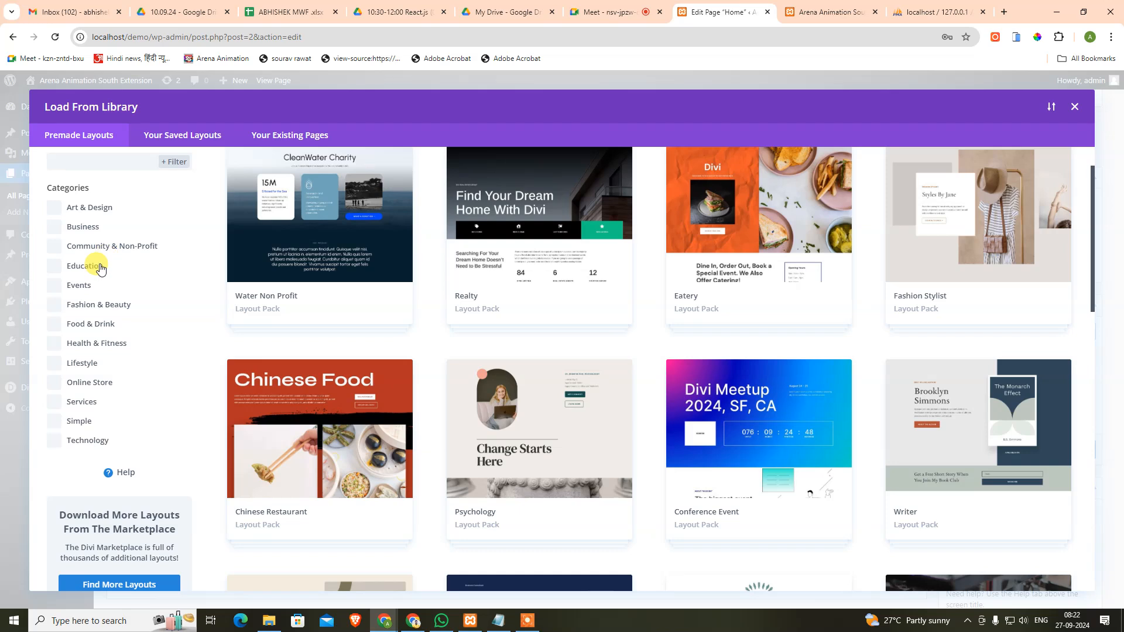
{"action": "left_click", "coordinate": [90, 325]}
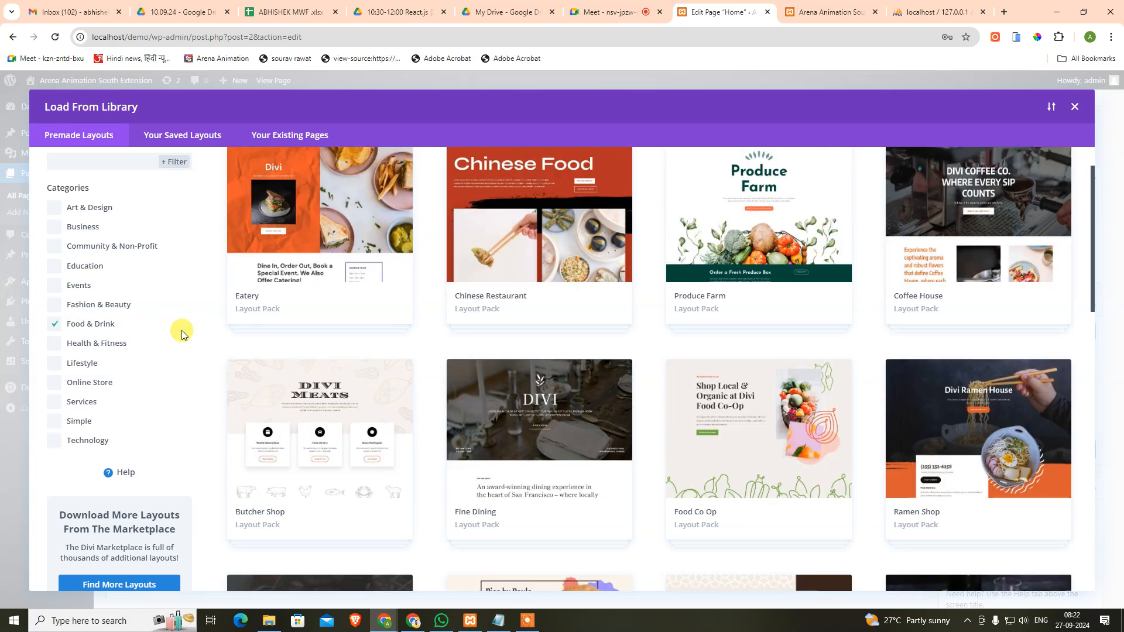
{"action": "left_click", "coordinate": [106, 331]}
{"action": "left_click", "coordinate": [84, 270]}
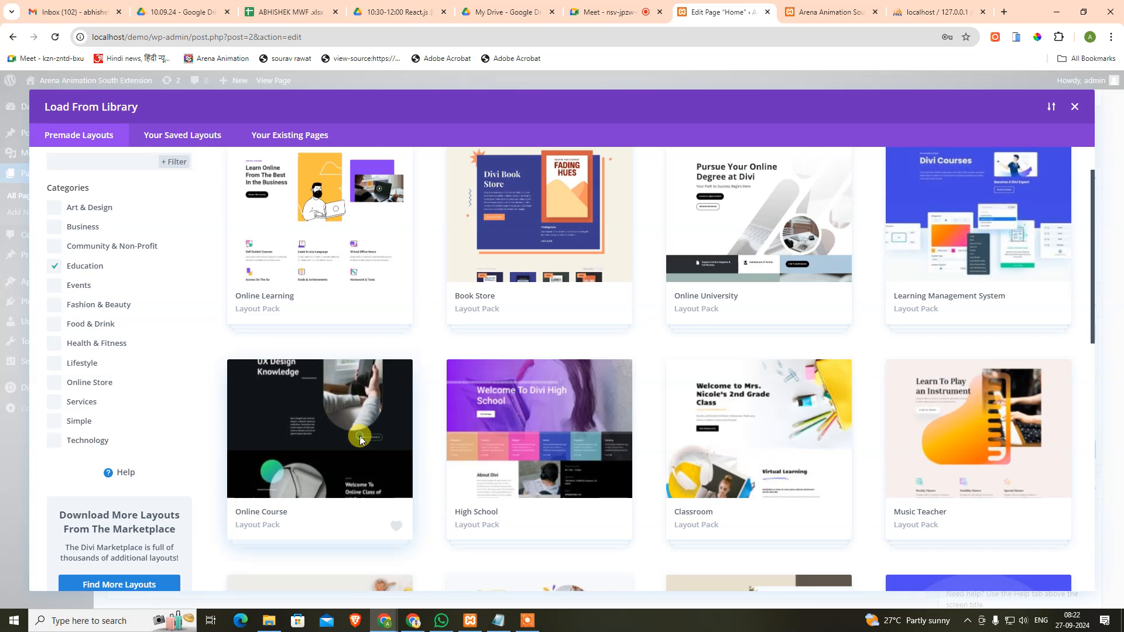
Step: Apply the Online Course pack's Home layout to the page
{"action": "left_click", "coordinate": [361, 433]}
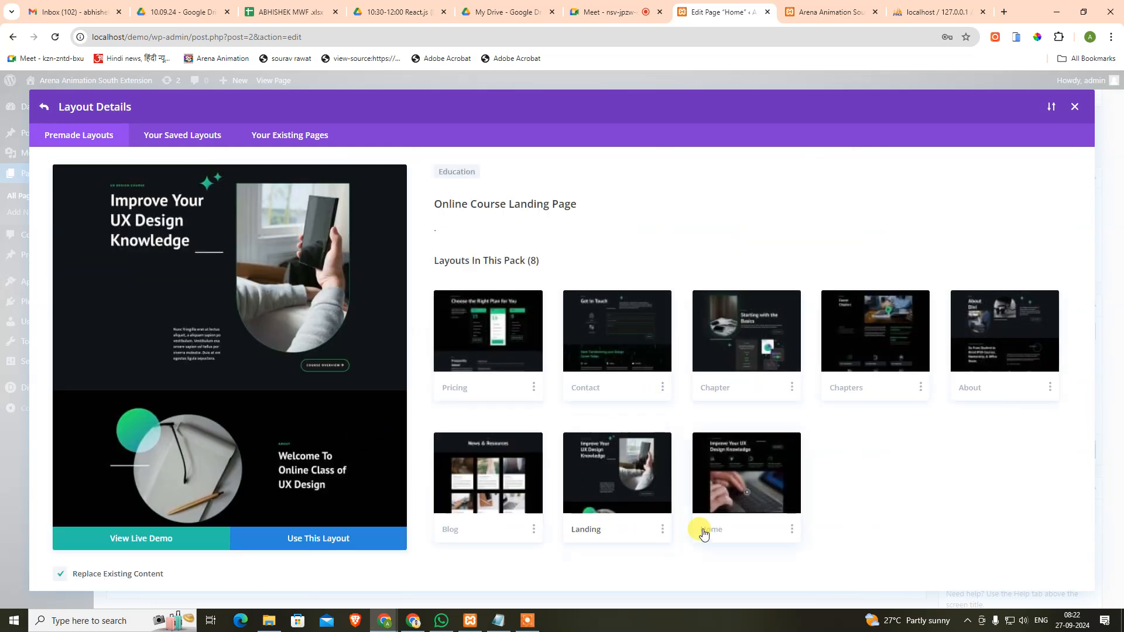
{"action": "left_click", "coordinate": [739, 494]}
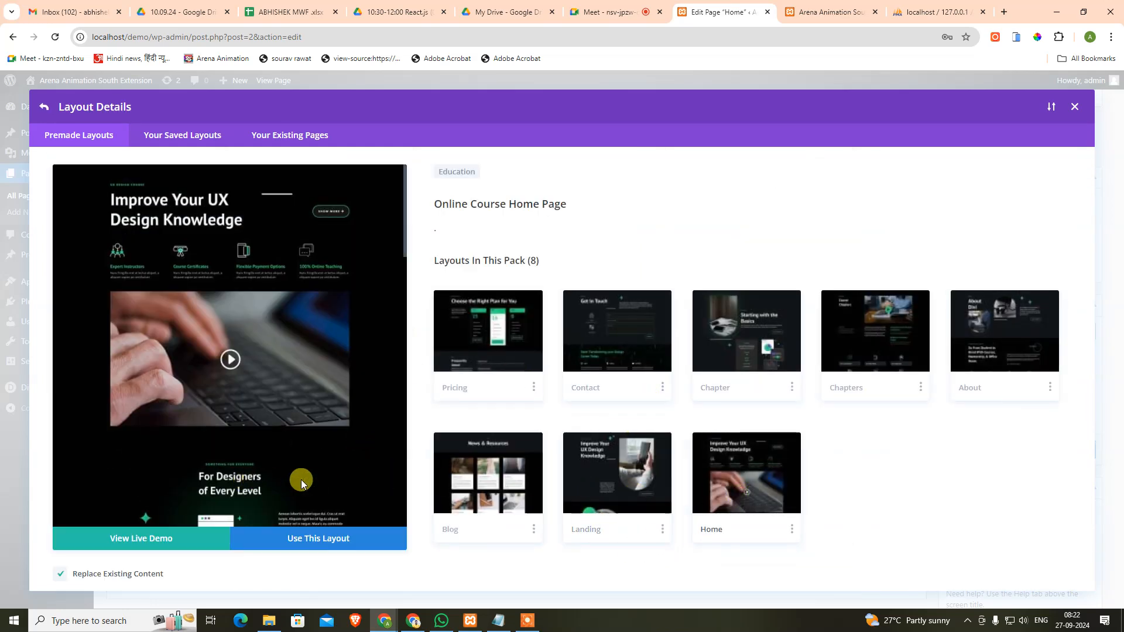
{"action": "left_click", "coordinate": [331, 546]}
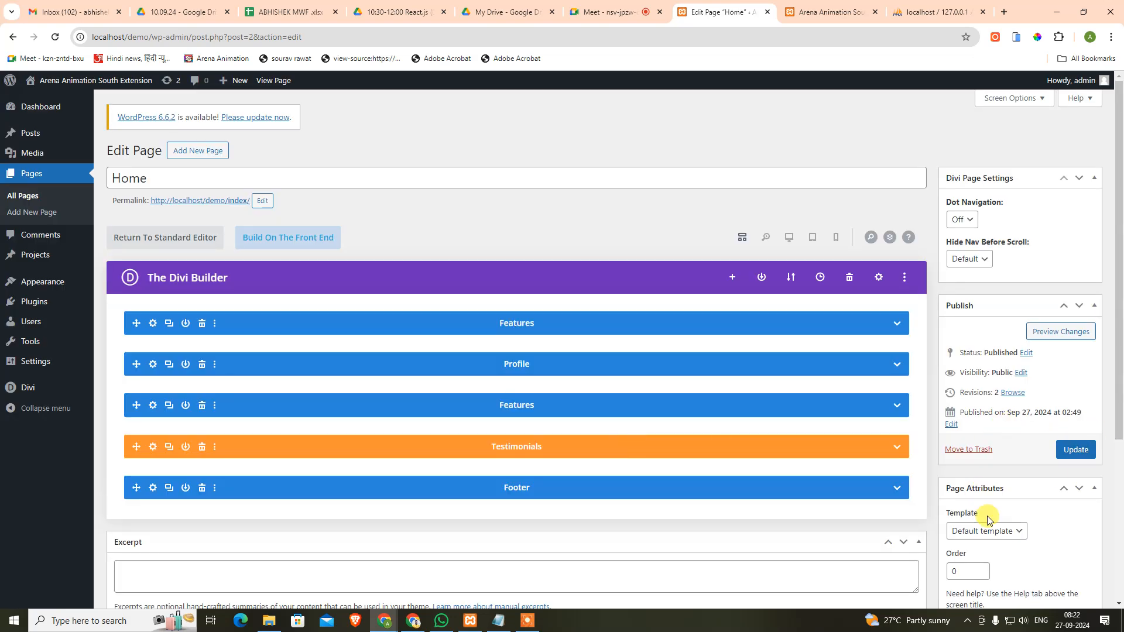
{"action": "scroll", "coordinate": [1010, 535], "scroll_direction": "down", "scroll_amount": 2}
Step: Set the Home page template to Blank Page, update the page, and confirm the template
{"action": "left_click", "coordinate": [1008, 417]}
{"action": "left_click", "coordinate": [1002, 443]}
{"action": "left_click", "coordinate": [1076, 333]}
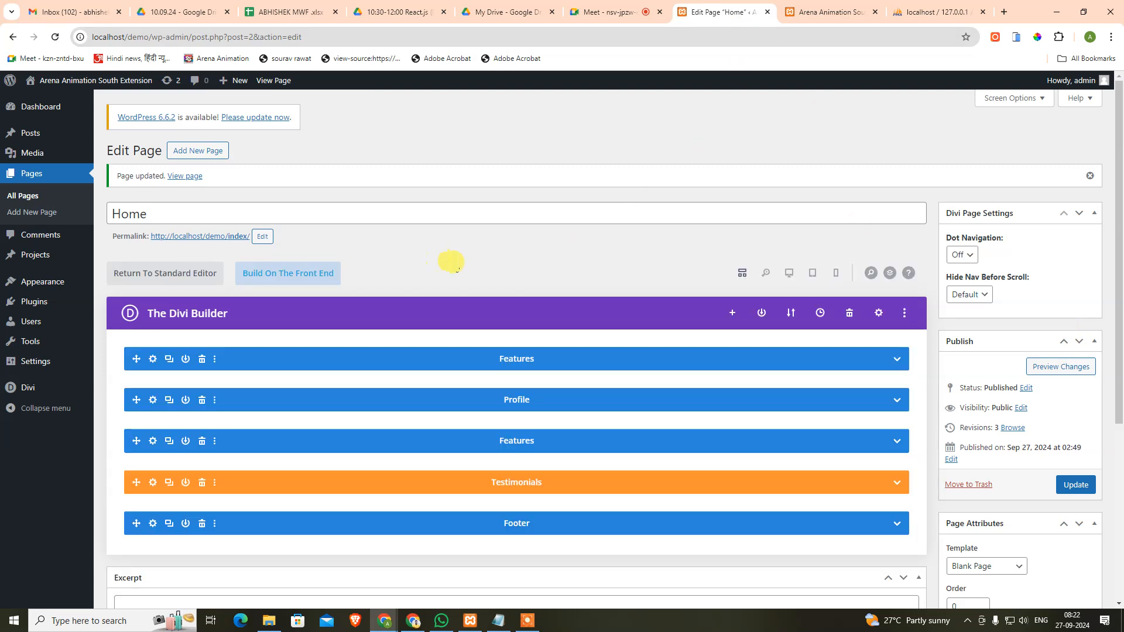
{"action": "scroll", "coordinate": [538, 241], "scroll_direction": "down", "scroll_amount": 3}
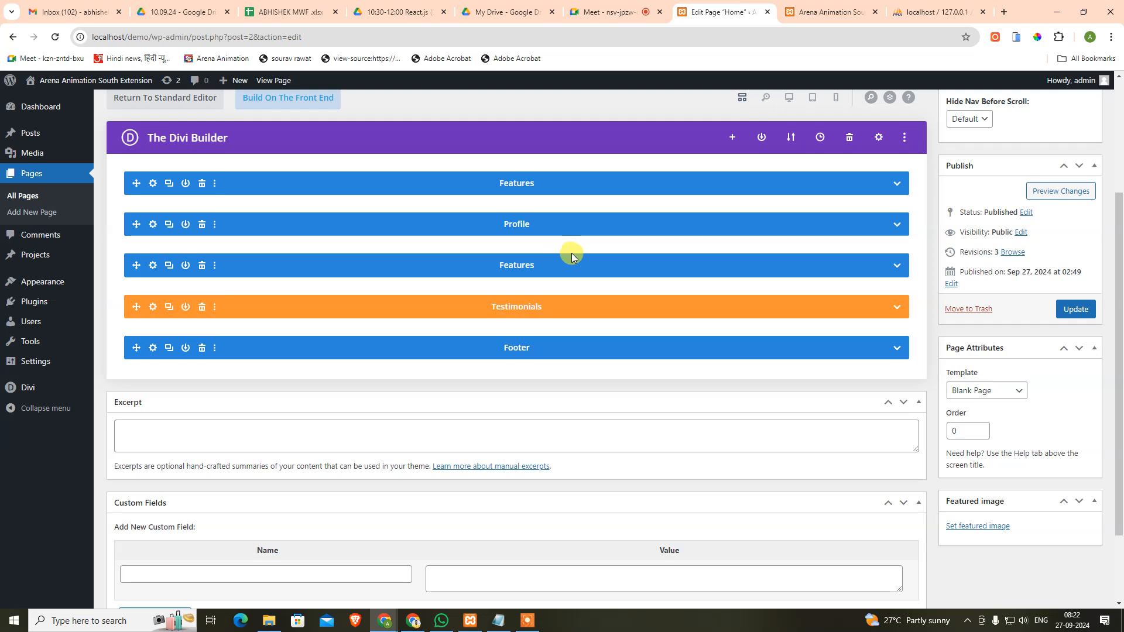
{"action": "scroll", "coordinate": [571, 253], "scroll_direction": "up", "scroll_amount": 1}
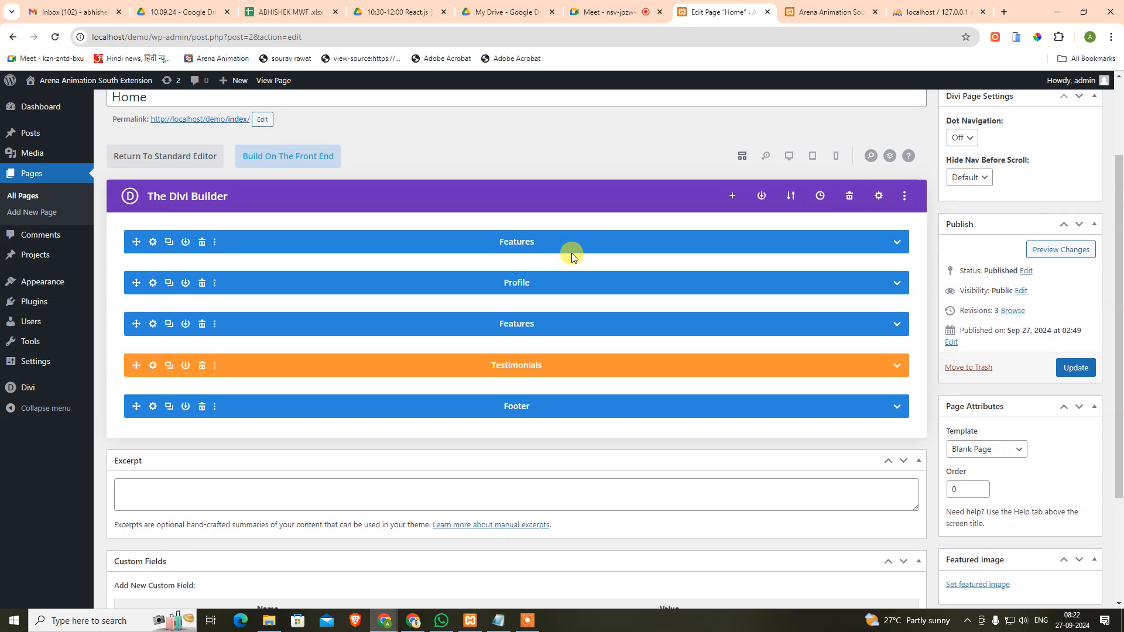
{"action": "left_click", "coordinate": [988, 451]}
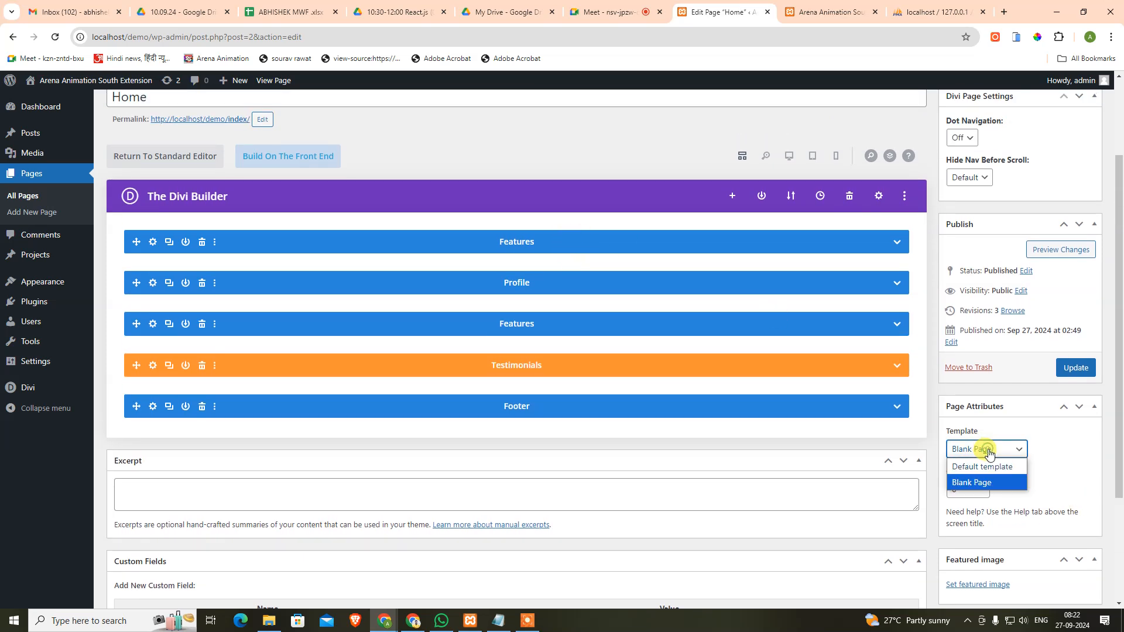
{"action": "left_click", "coordinate": [937, 423]}
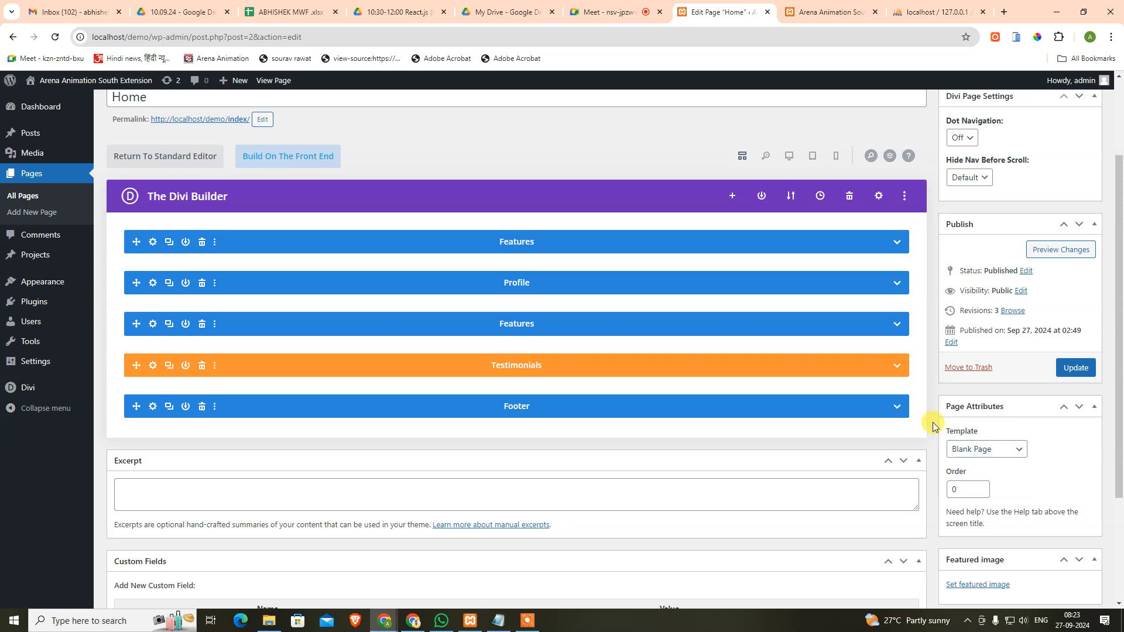
{"action": "scroll", "coordinate": [774, 183], "scroll_direction": "up", "scroll_amount": 2}
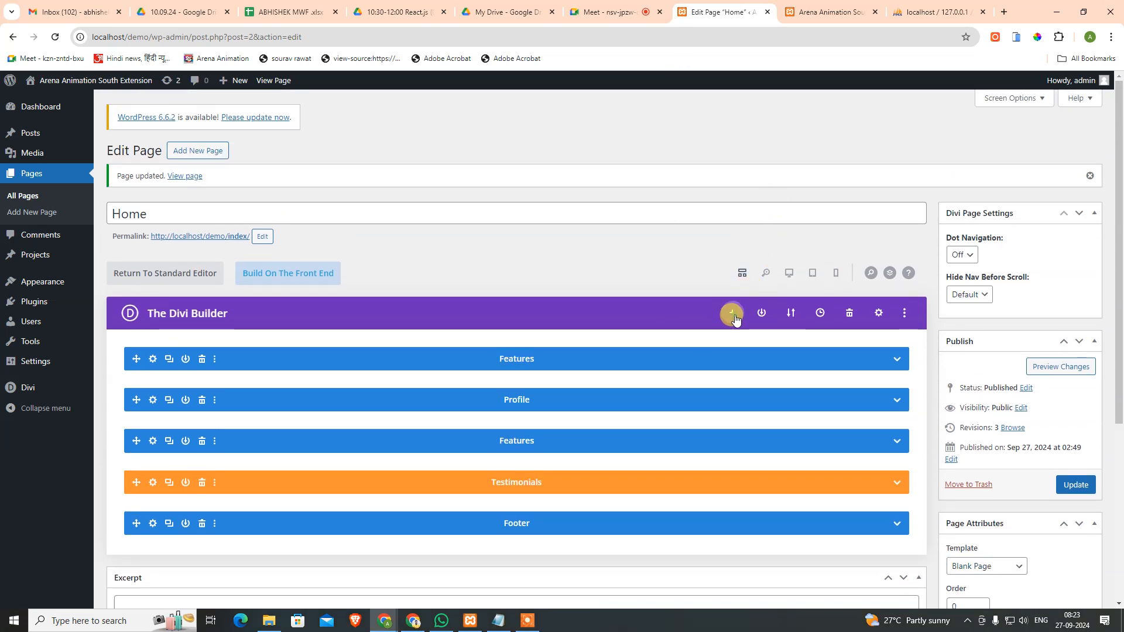
Step: Open the live demo of the Online Course Home layout from the Education layout library
{"action": "left_click", "coordinate": [734, 318]}
{"action": "scroll", "coordinate": [713, 403], "scroll_direction": "down", "scroll_amount": 2}
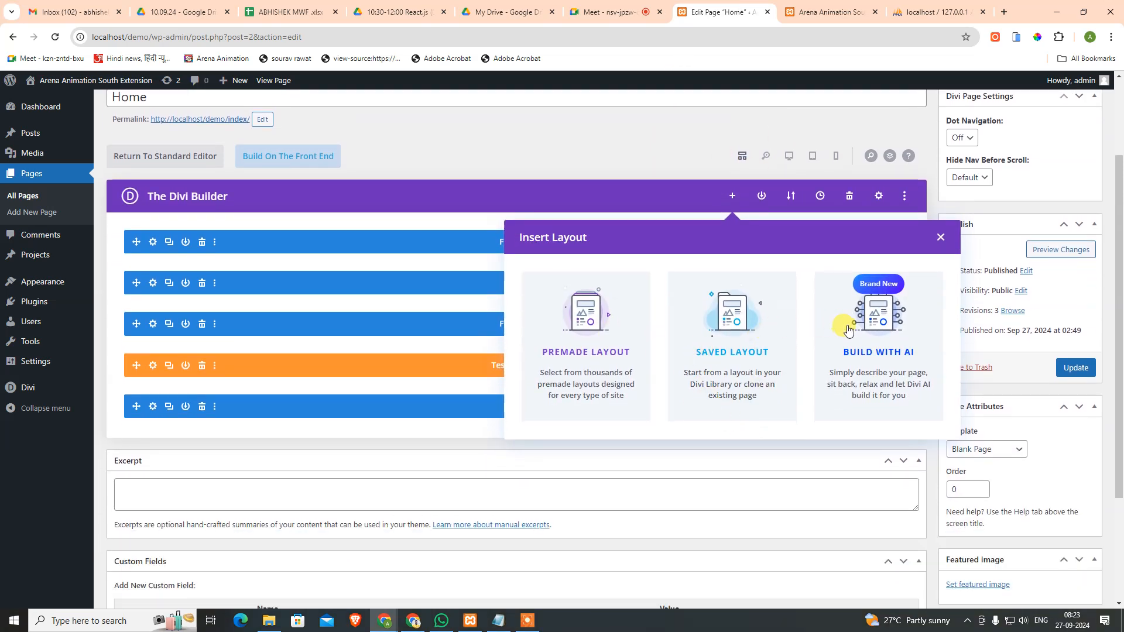
{"action": "left_click", "coordinate": [593, 322]}
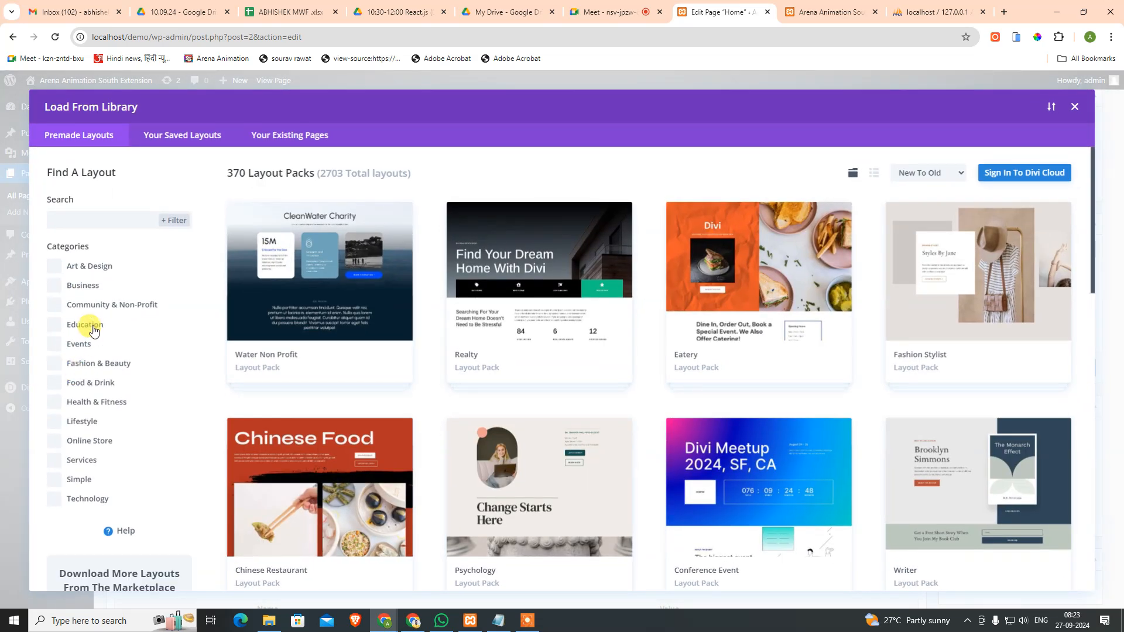
{"action": "left_click", "coordinate": [93, 328]}
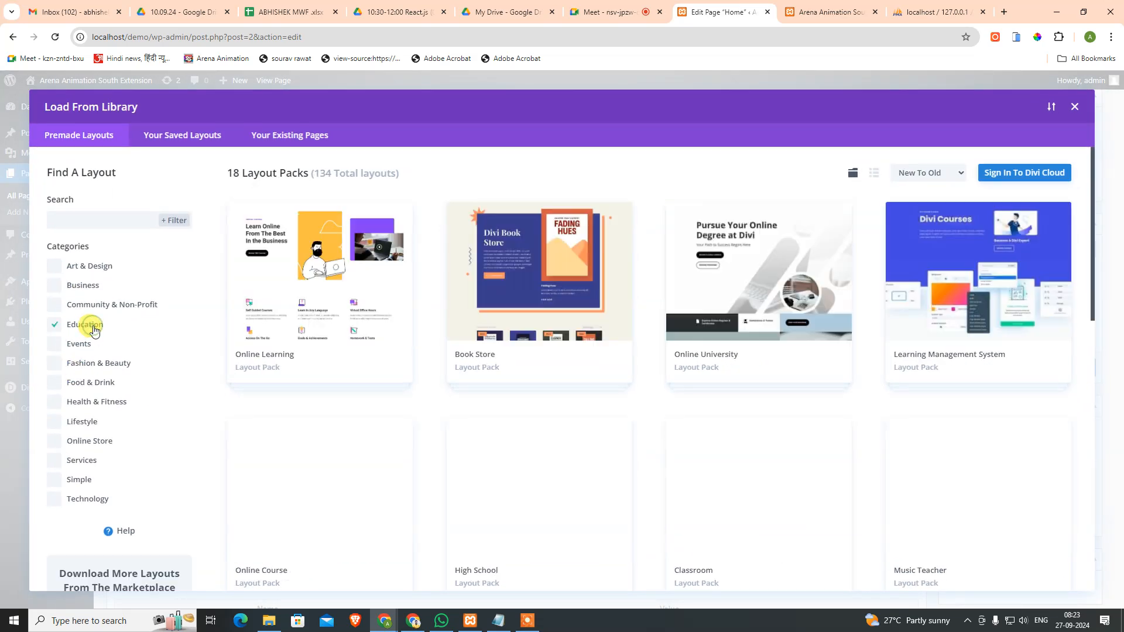
{"action": "left_click", "coordinate": [377, 456]}
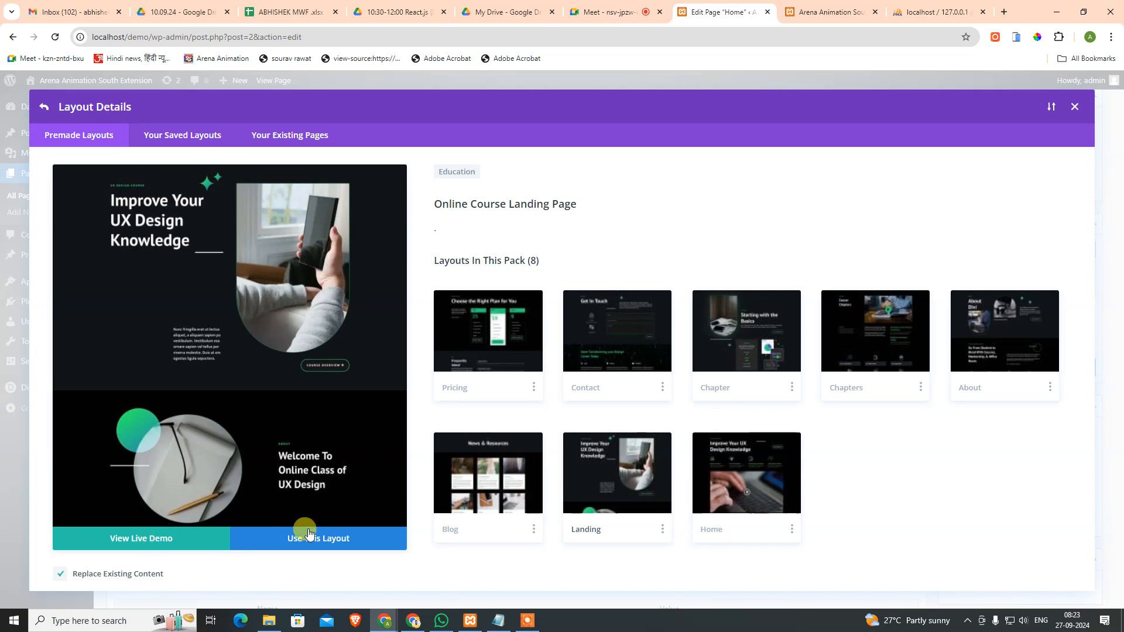
{"action": "left_click", "coordinate": [752, 462]}
{"action": "left_click", "coordinate": [136, 537]}
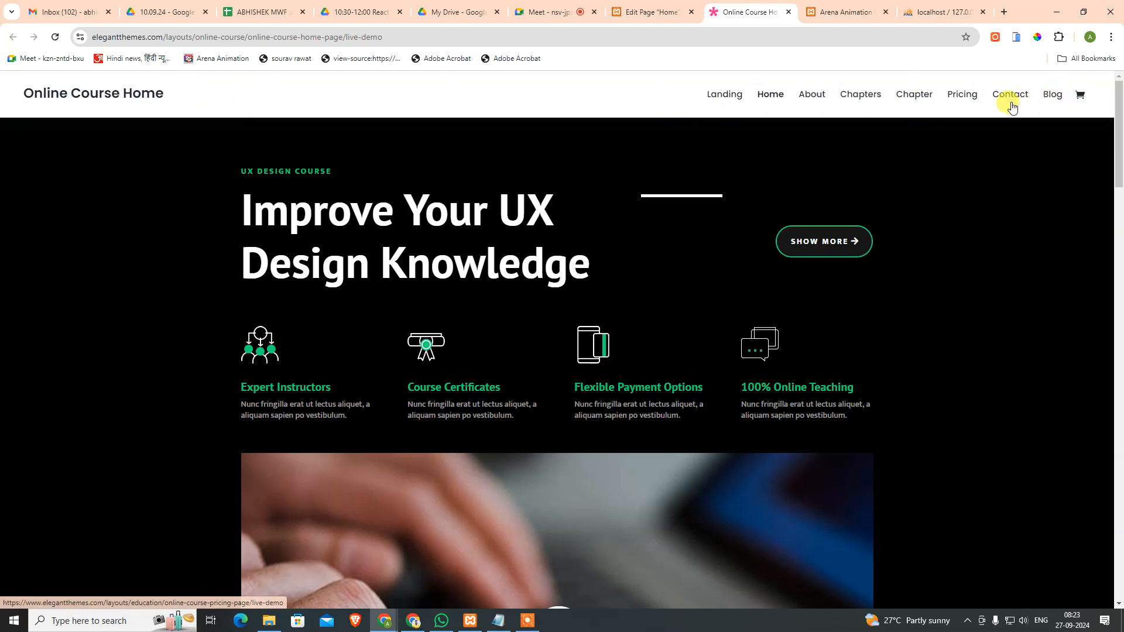
Step: Scroll through the Online Course Home demo page
{"action": "left_click_drag", "start_coordinate": [3, 94], "coordinate": [997, 283]}
{"action": "scroll", "coordinate": [997, 283], "scroll_direction": "down", "scroll_amount": 5}
{"action": "scroll", "coordinate": [997, 282], "scroll_direction": "up", "scroll_amount": 5}
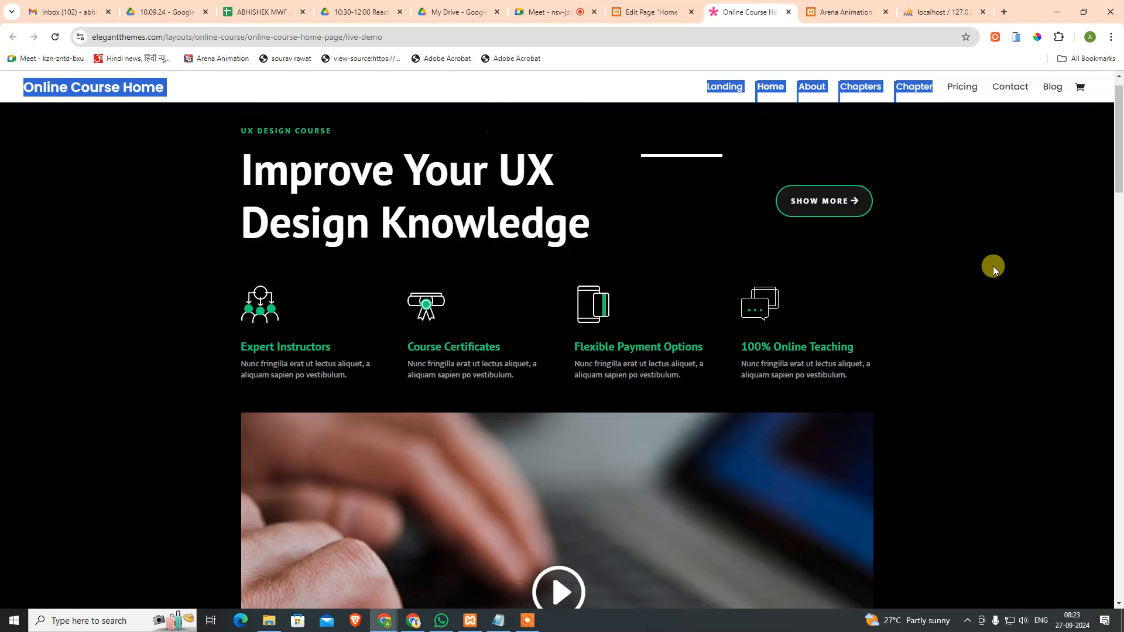
{"action": "scroll", "coordinate": [991, 237], "scroll_direction": "down", "scroll_amount": 2}
{"action": "scroll", "coordinate": [995, 242], "scroll_direction": "up", "scroll_amount": 2}
{"action": "left_click", "coordinate": [130, 100]}
{"action": "scroll", "coordinate": [873, 346], "scroll_direction": "down", "scroll_amount": 10}
{"action": "scroll", "coordinate": [967, 438], "scroll_direction": "down", "scroll_amount": 7}
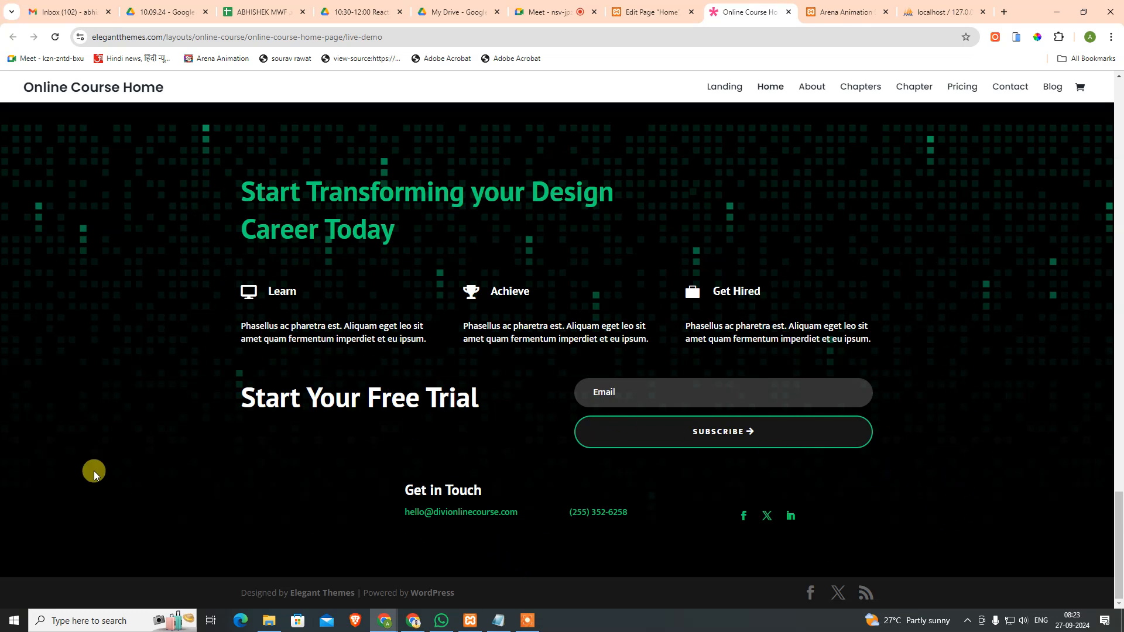
{"action": "scroll", "coordinate": [311, 257], "scroll_direction": "up", "scroll_amount": 5}
{"action": "scroll", "coordinate": [318, 375], "scroll_direction": "down", "scroll_amount": 5}
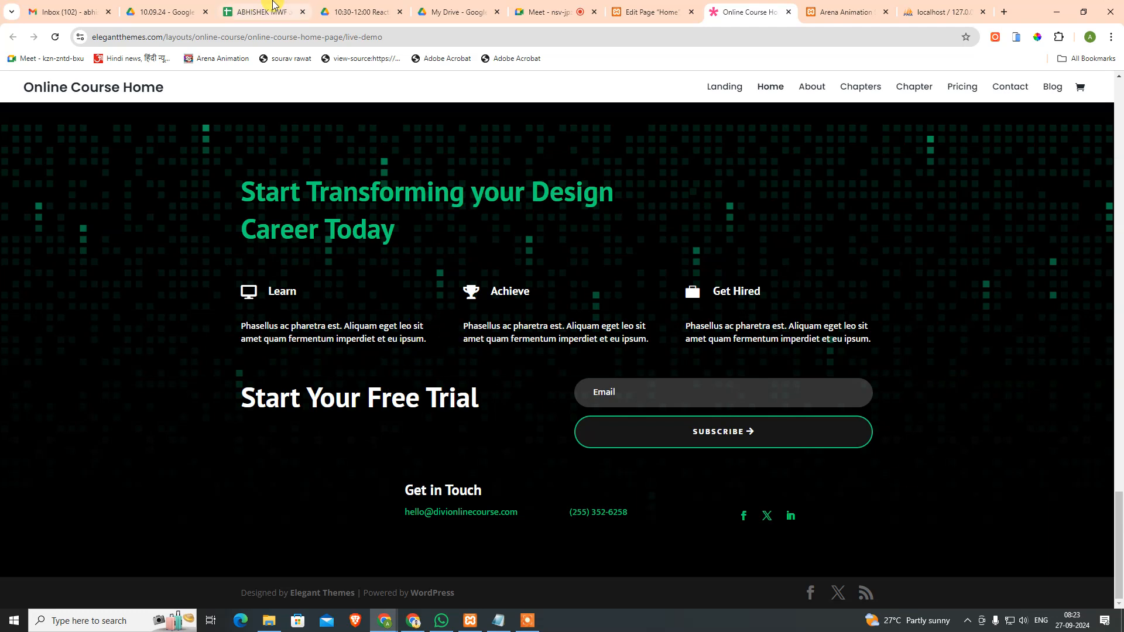
{"action": "scroll", "coordinate": [646, 322], "scroll_direction": "up", "scroll_amount": 2}
{"action": "scroll", "coordinate": [868, 275], "scroll_direction": "down", "scroll_amount": 1}
{"action": "scroll", "coordinate": [867, 275], "scroll_direction": "down", "scroll_amount": 1}
Step: Browse the demo's Contact page, go back to Home, then return to the page editor
{"action": "left_click", "coordinate": [1005, 86]}
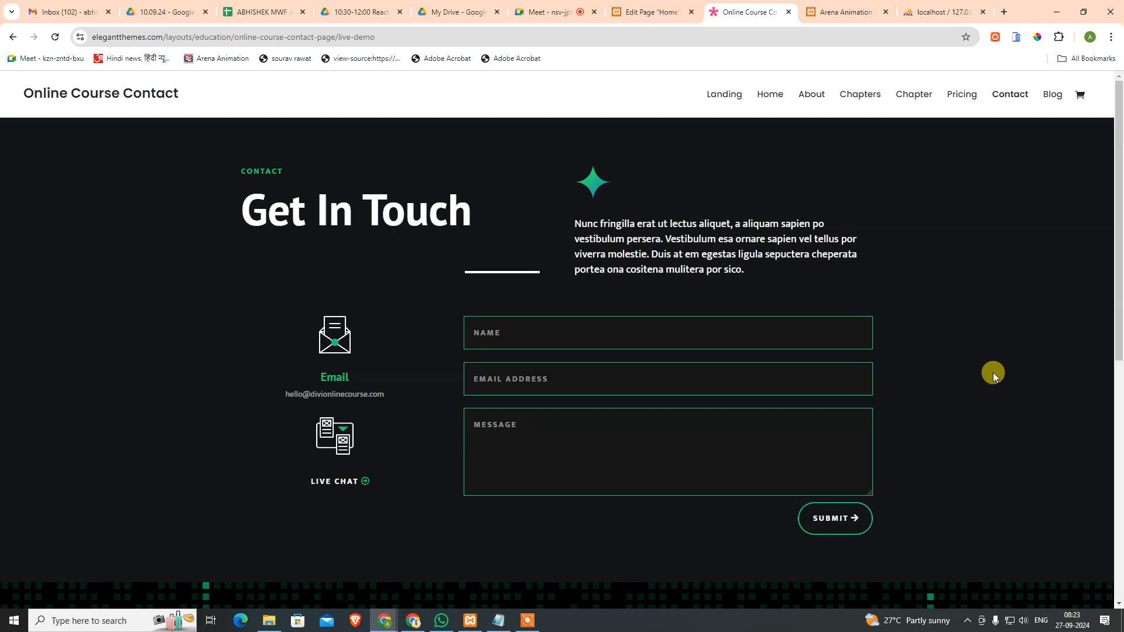
{"action": "scroll", "coordinate": [995, 371], "scroll_direction": "down", "scroll_amount": 6}
{"action": "scroll", "coordinate": [965, 366], "scroll_direction": "up", "scroll_amount": 7}
{"action": "scroll", "coordinate": [307, 480], "scroll_direction": "down", "scroll_amount": 6}
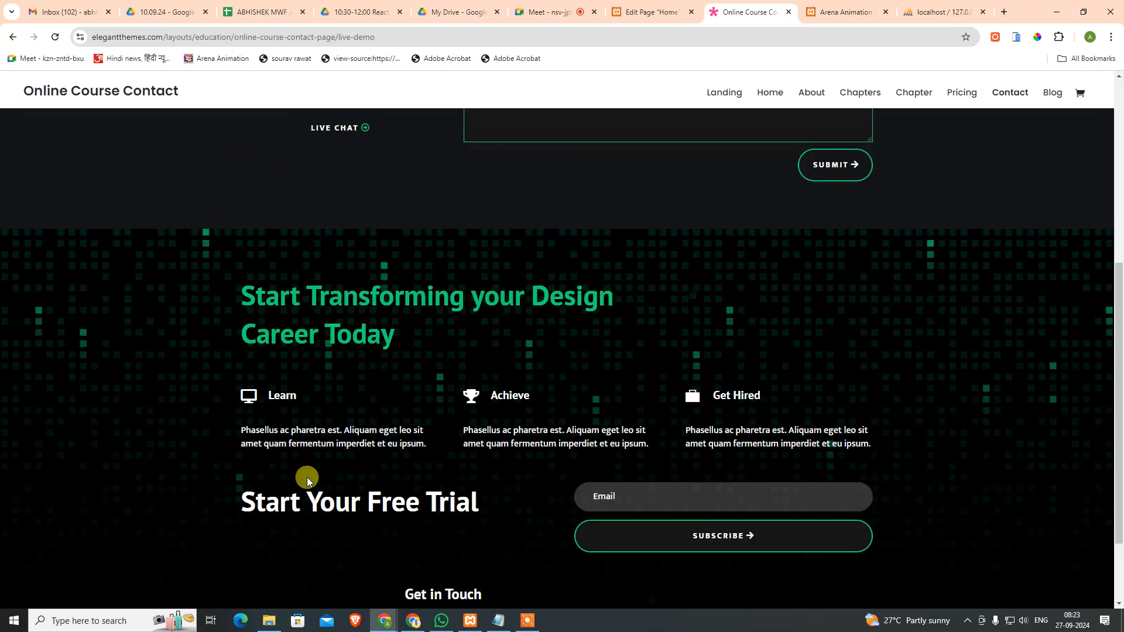
{"action": "scroll", "coordinate": [307, 480], "scroll_direction": "down", "scroll_amount": 2}
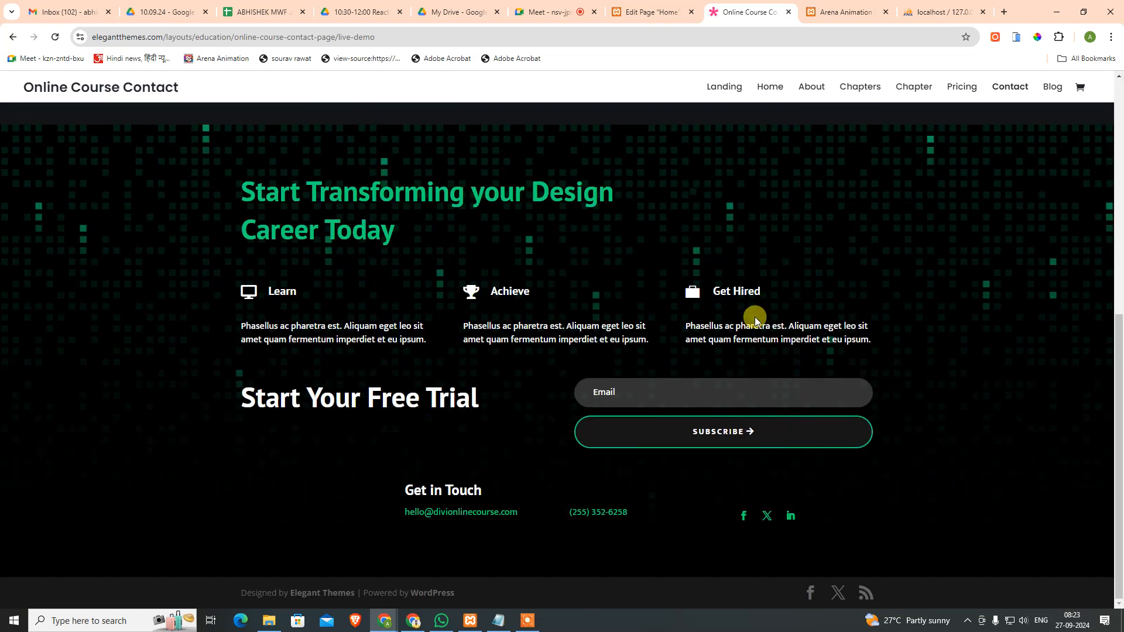
{"action": "left_click", "coordinate": [769, 85]}
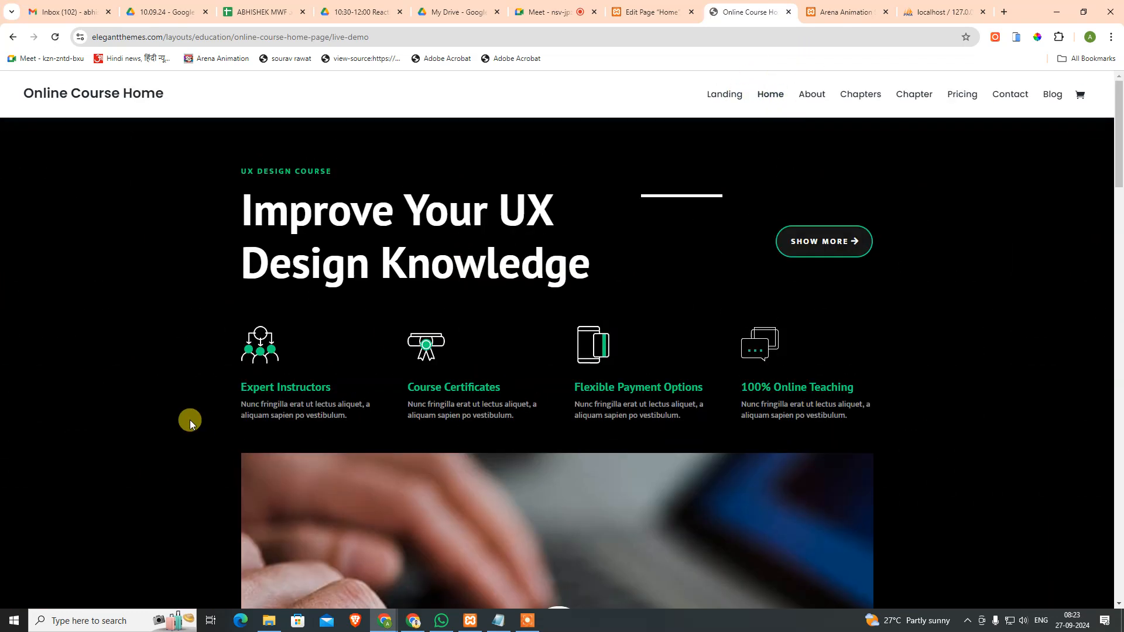
{"action": "scroll", "coordinate": [97, 152], "scroll_direction": "down", "scroll_amount": 5}
{"action": "scroll", "coordinate": [89, 104], "scroll_direction": "up", "scroll_amount": 5}
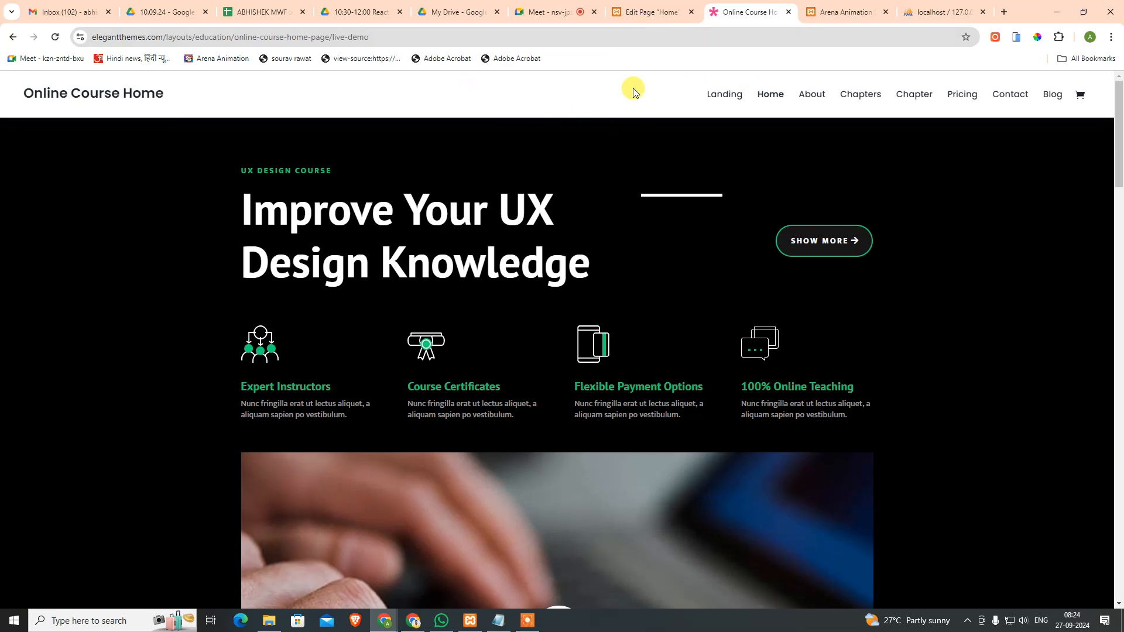
{"action": "left_click", "coordinate": [682, 8]}
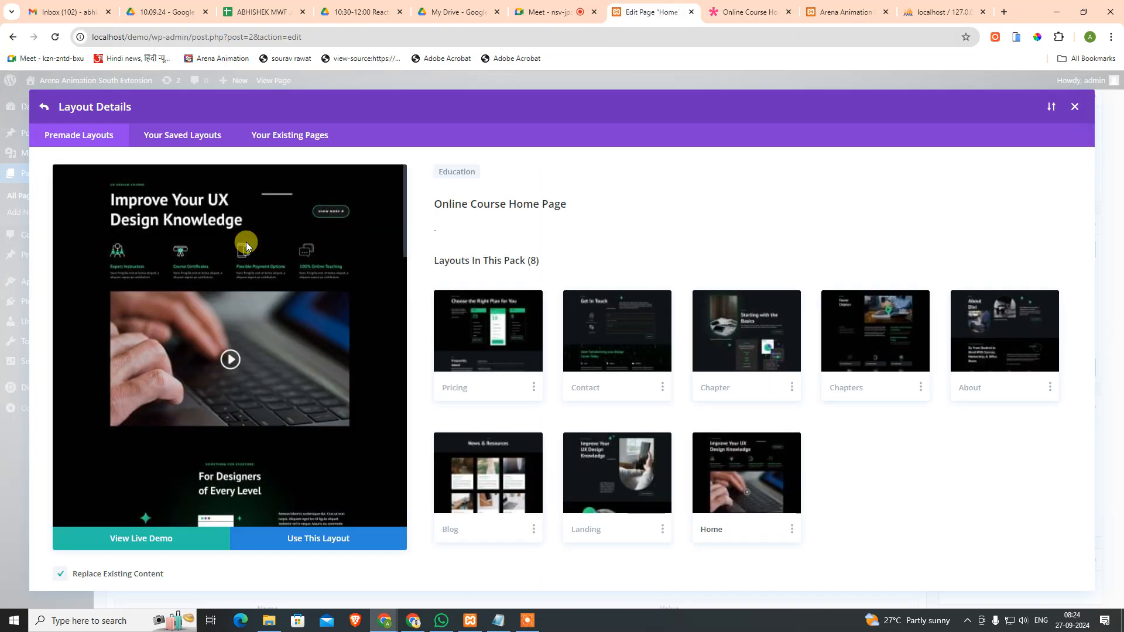
Step: Close the layout library, set the Home page to Default template, and update it
{"action": "left_click", "coordinate": [1075, 111]}
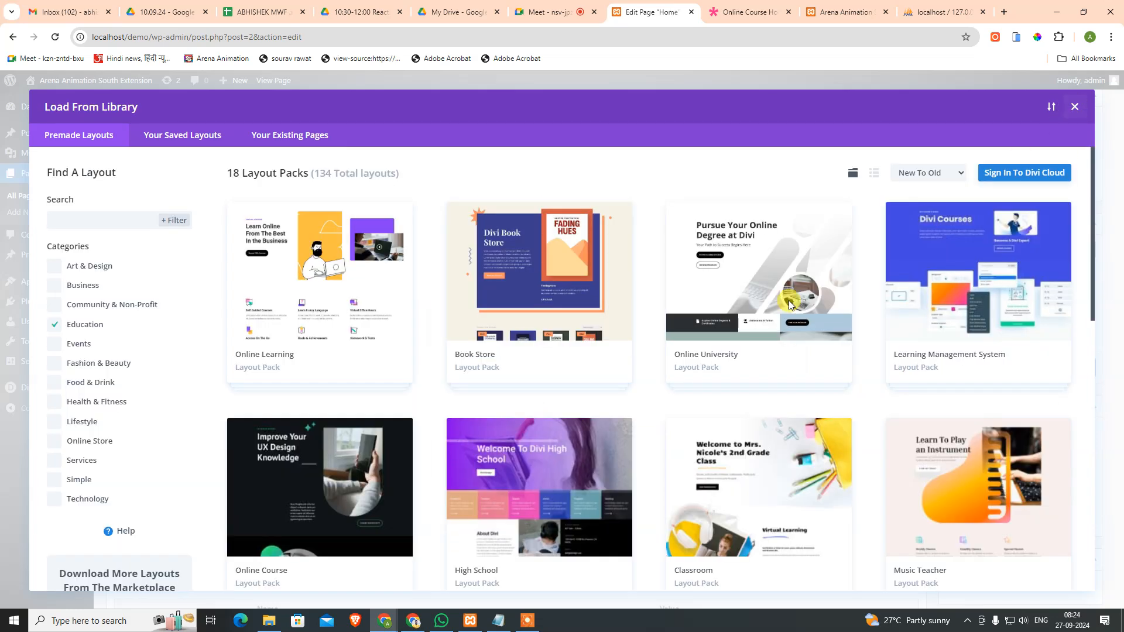
{"action": "left_click", "coordinate": [1073, 106]}
{"action": "left_click", "coordinate": [1001, 449]}
{"action": "left_click", "coordinate": [997, 466]}
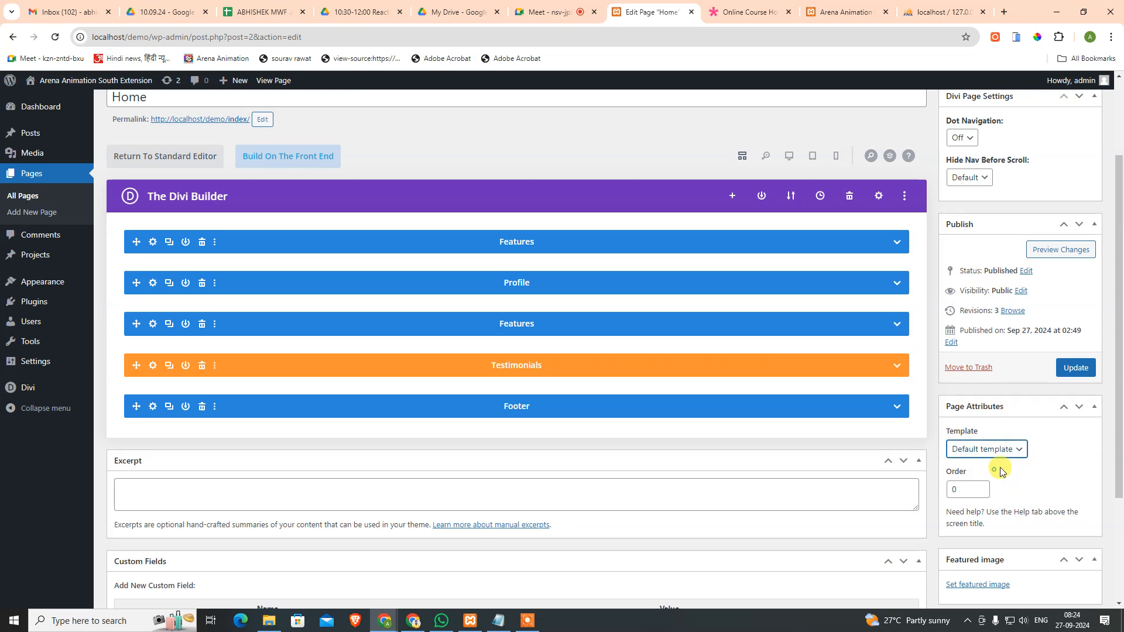
{"action": "left_click", "coordinate": [1076, 370]}
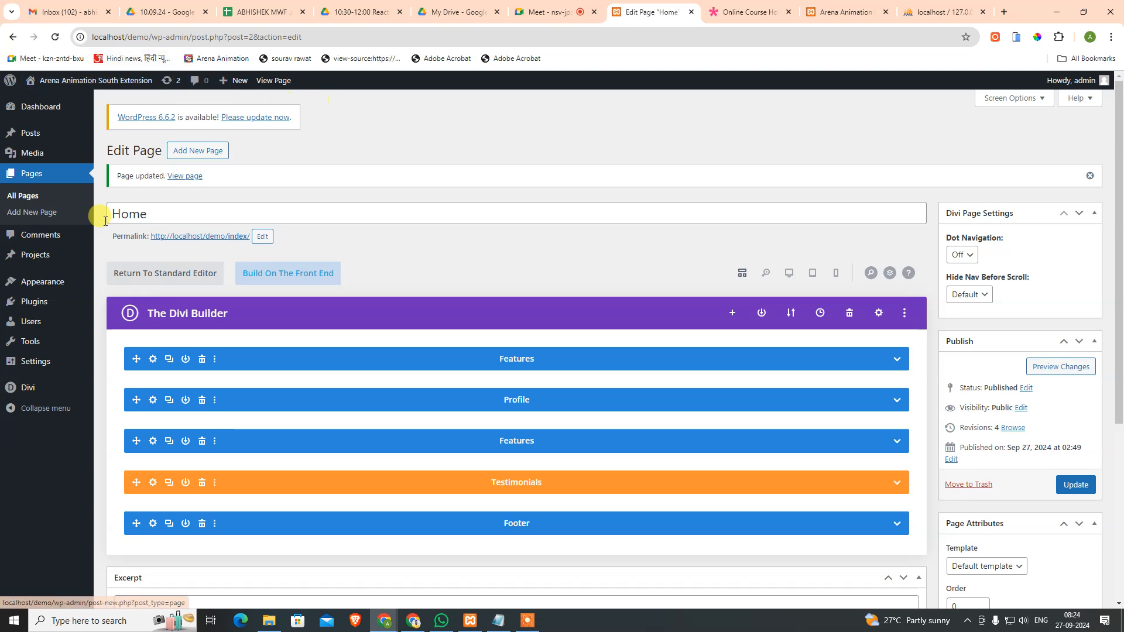
Step: In the Customizer, make the static Home page the site's homepage and publish it
{"action": "mouse_move", "coordinate": [35, 281]}
{"action": "left_click", "coordinate": [128, 316]}
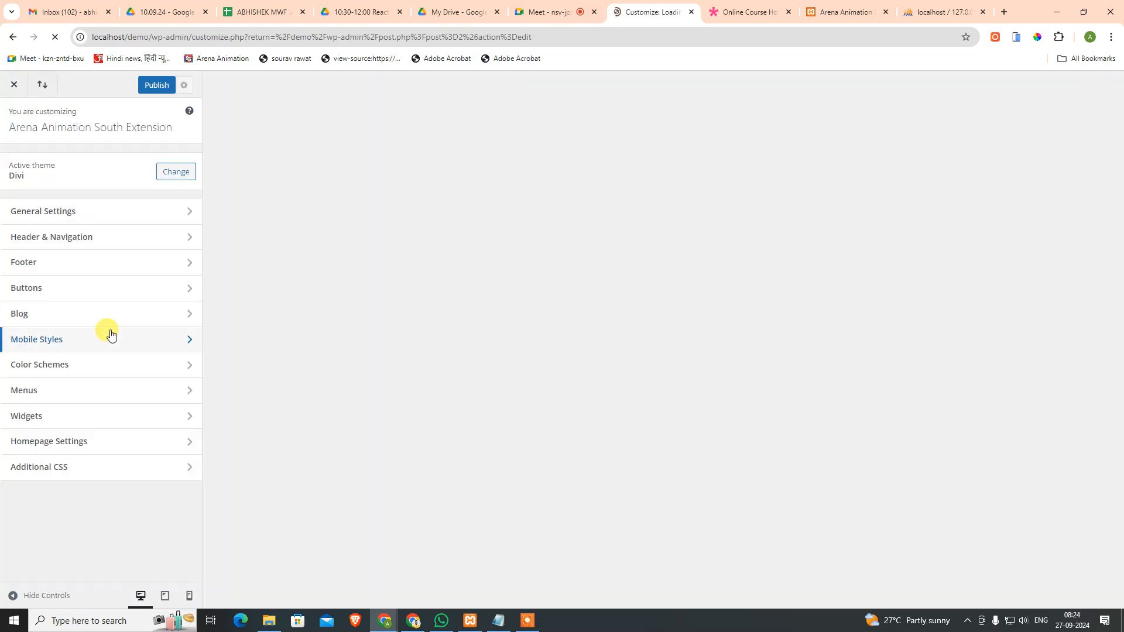
{"action": "left_click", "coordinate": [72, 444]}
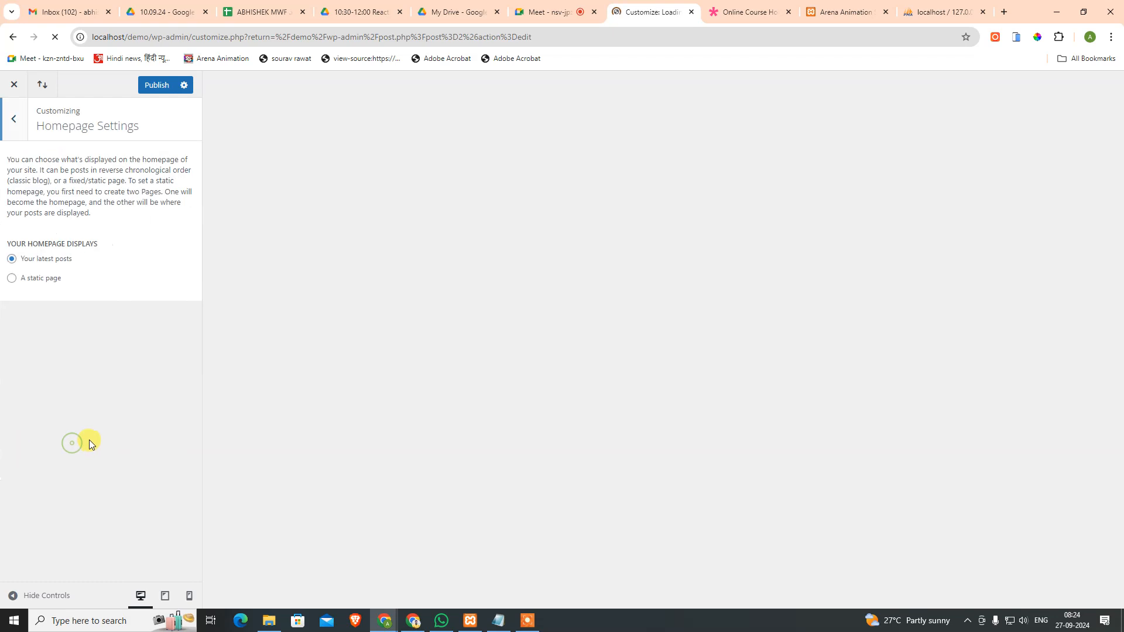
{"action": "left_click", "coordinate": [12, 278]}
{"action": "left_click", "coordinate": [158, 86]}
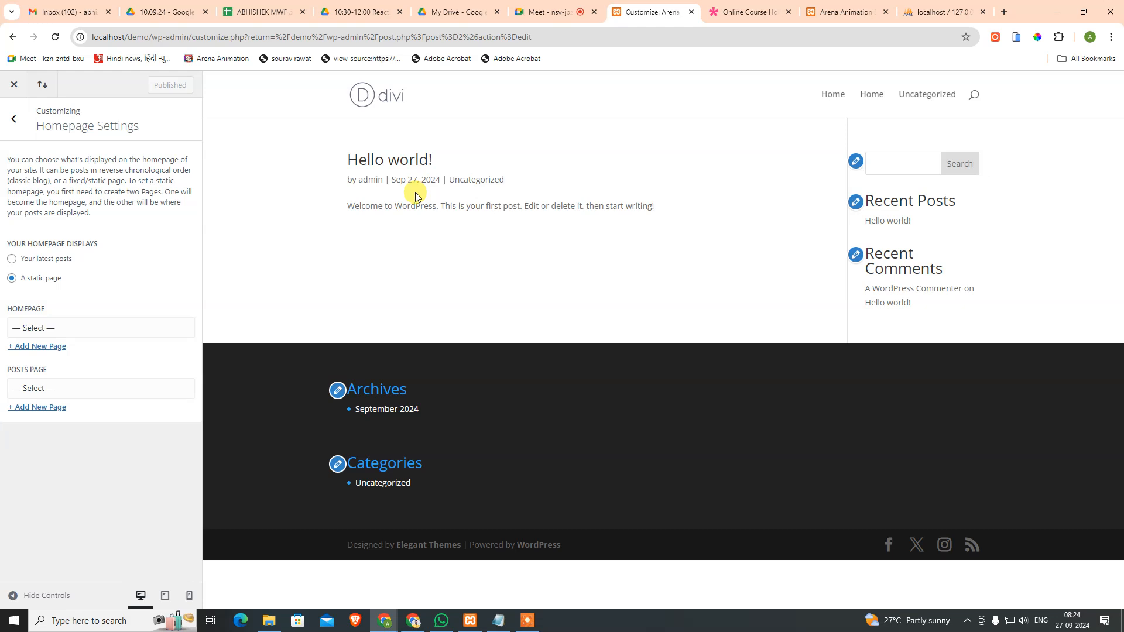
{"action": "left_click", "coordinate": [59, 334]}
{"action": "left_click", "coordinate": [45, 361]}
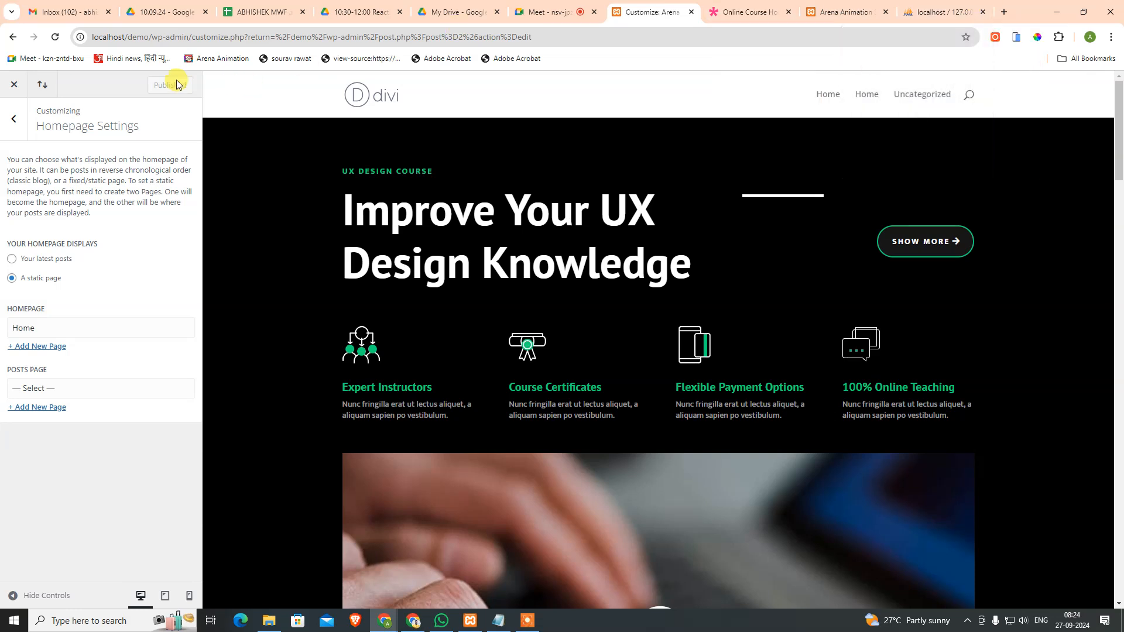
{"action": "left_click", "coordinate": [16, 85]}
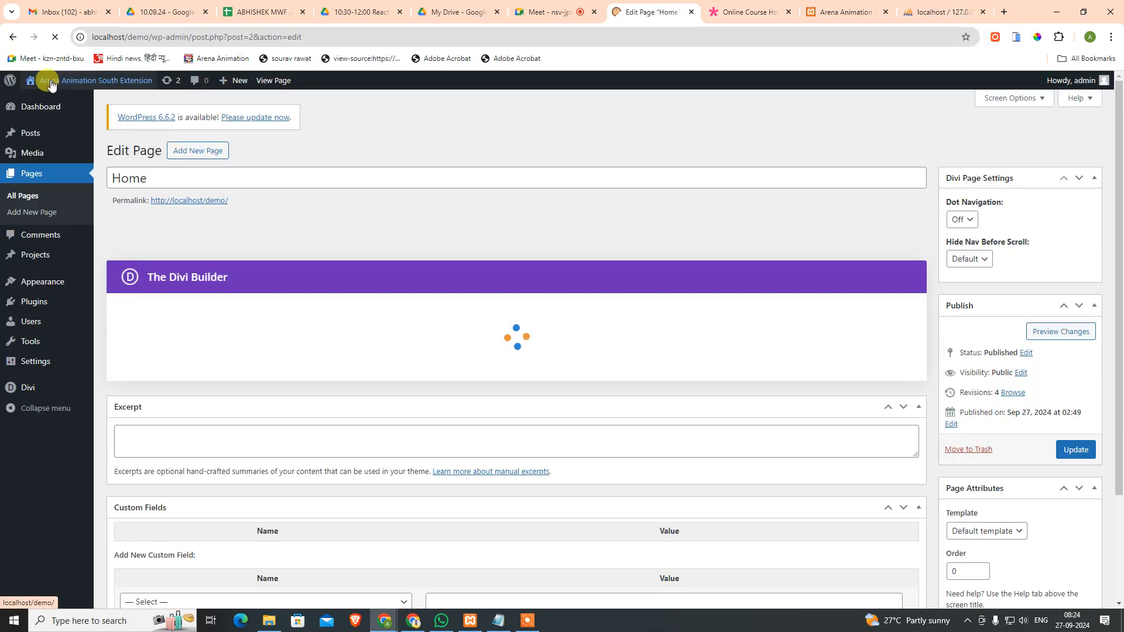
Step: Open the live site in a new tab and scroll through its home page
{"action": "mouse_move", "coordinate": [45, 87]}
{"action": "left_click", "coordinate": [39, 104], "text": "ctrl"}
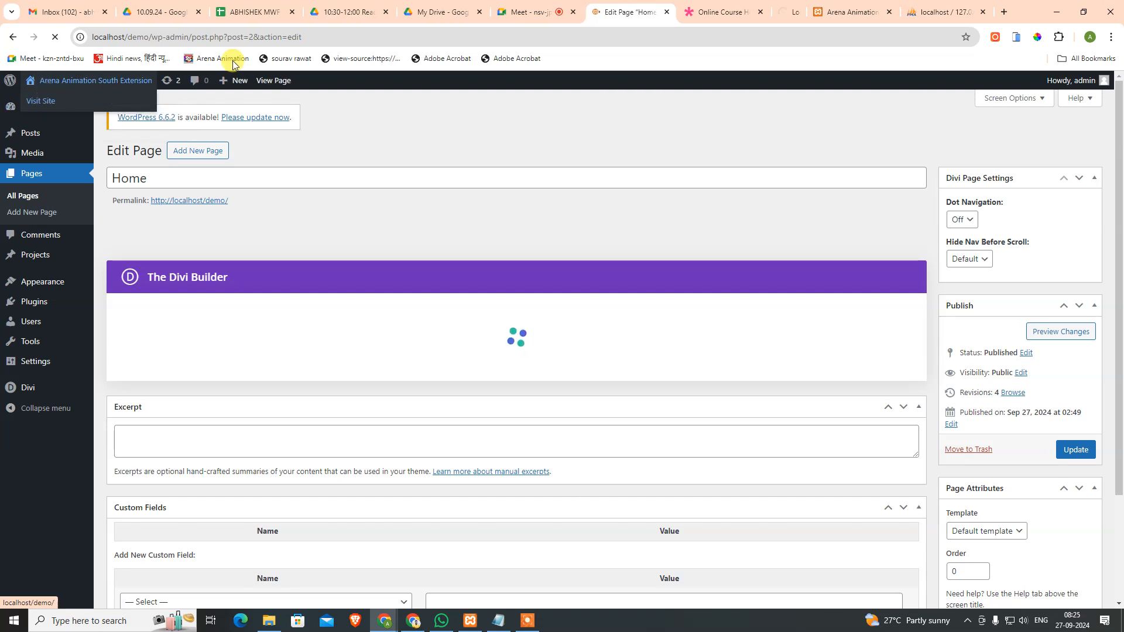
{"action": "left_click", "coordinate": [662, 9]}
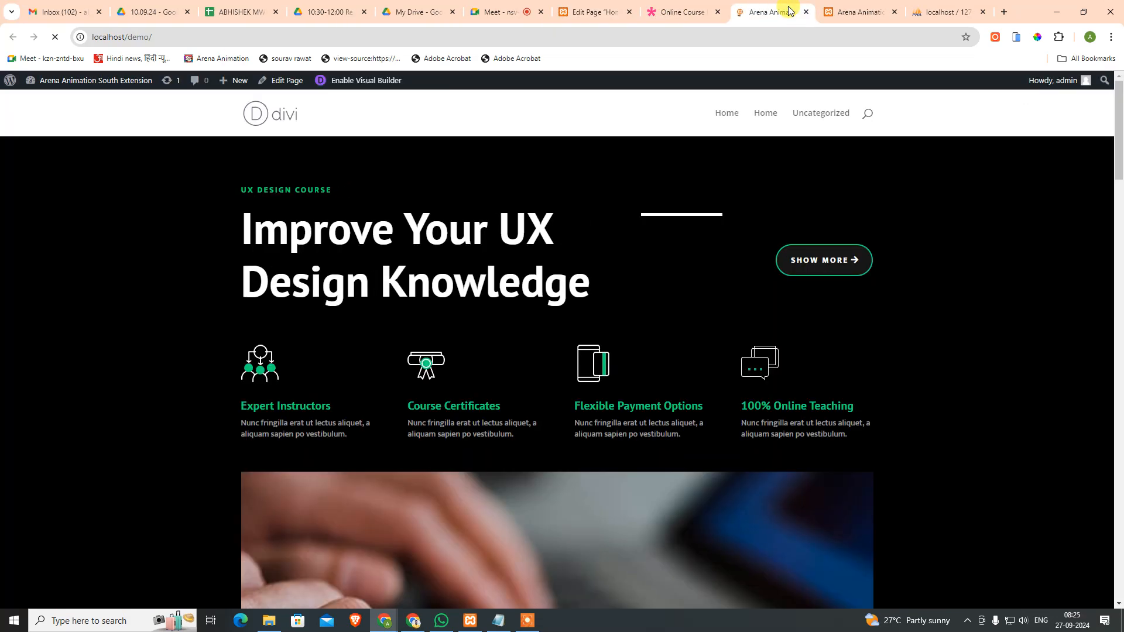
{"action": "scroll", "coordinate": [687, 321], "scroll_direction": "down", "scroll_amount": 20}
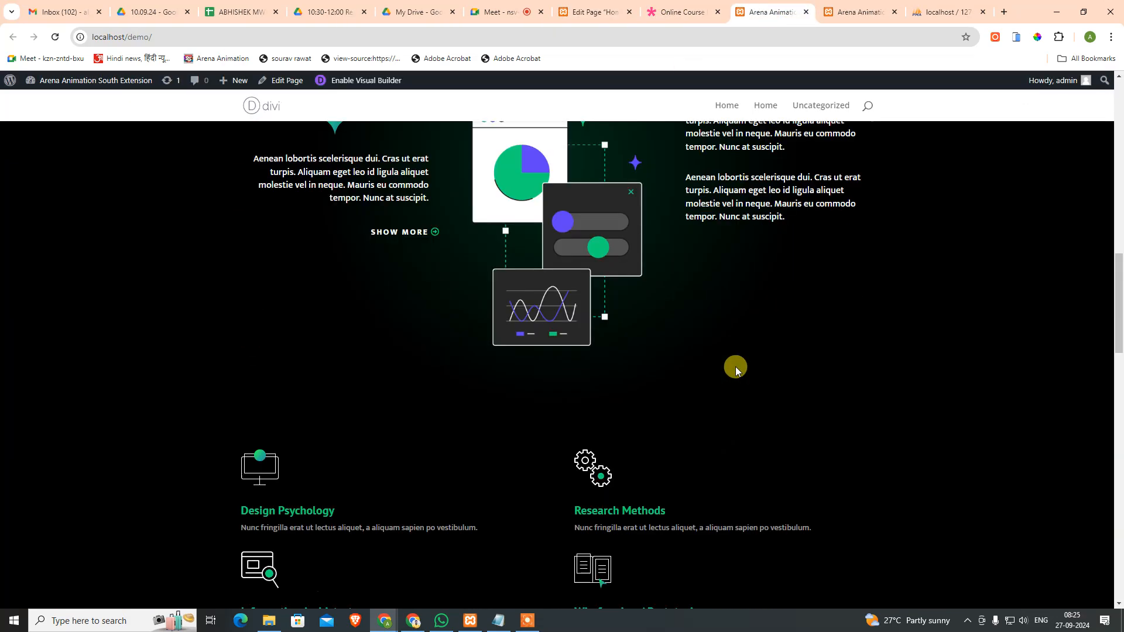
{"action": "scroll", "coordinate": [758, 388], "scroll_direction": "up", "scroll_amount": 10}
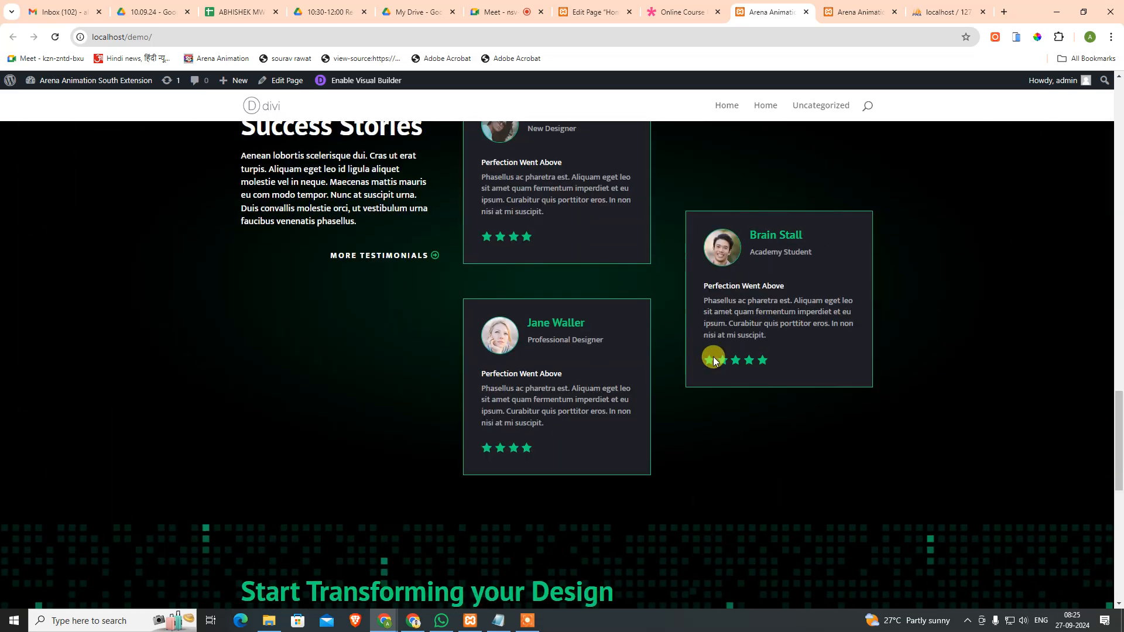
{"action": "scroll", "coordinate": [748, 432], "scroll_direction": "down", "scroll_amount": 10}
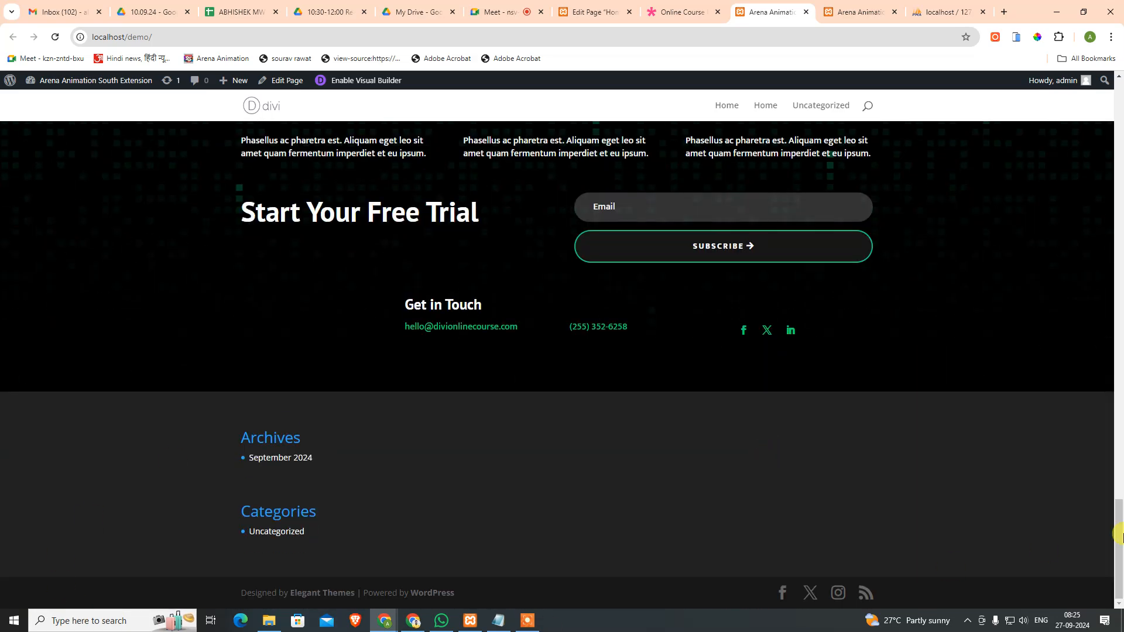
{"action": "scroll", "coordinate": [358, 396], "scroll_direction": "up", "scroll_amount": 9}
{"action": "scroll", "coordinate": [1026, 372], "scroll_direction": "down", "scroll_amount": 6}
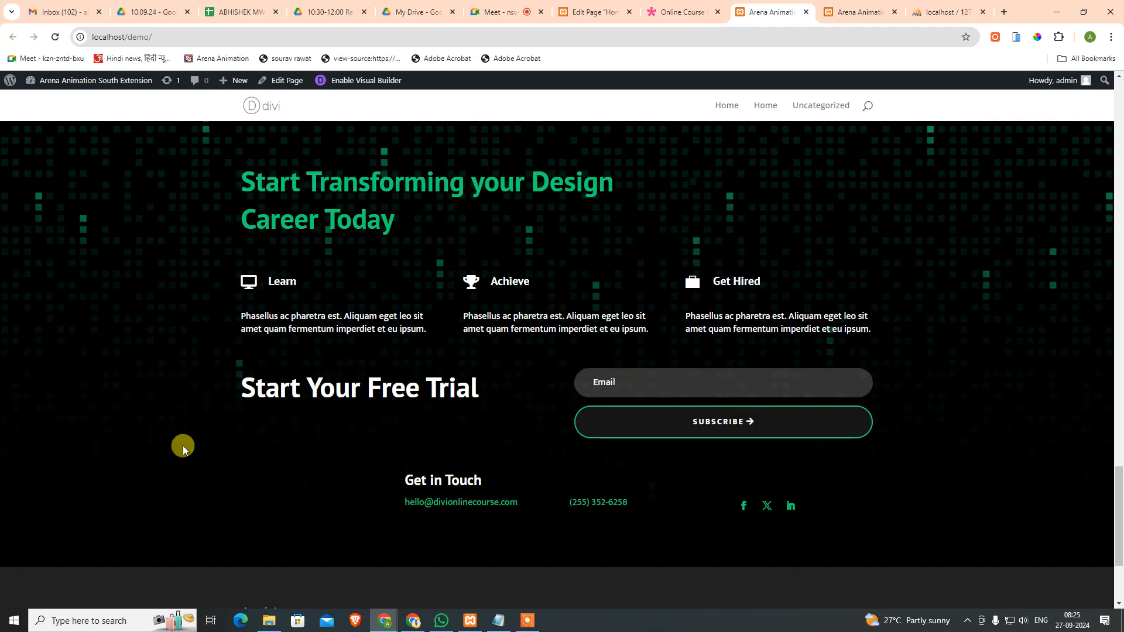
{"action": "scroll", "coordinate": [180, 445], "scroll_direction": "up", "scroll_amount": 1}
{"action": "scroll", "coordinate": [961, 313], "scroll_direction": "down", "scroll_amount": 4}
{"action": "scroll", "coordinate": [927, 302], "scroll_direction": "up", "scroll_amount": 15}
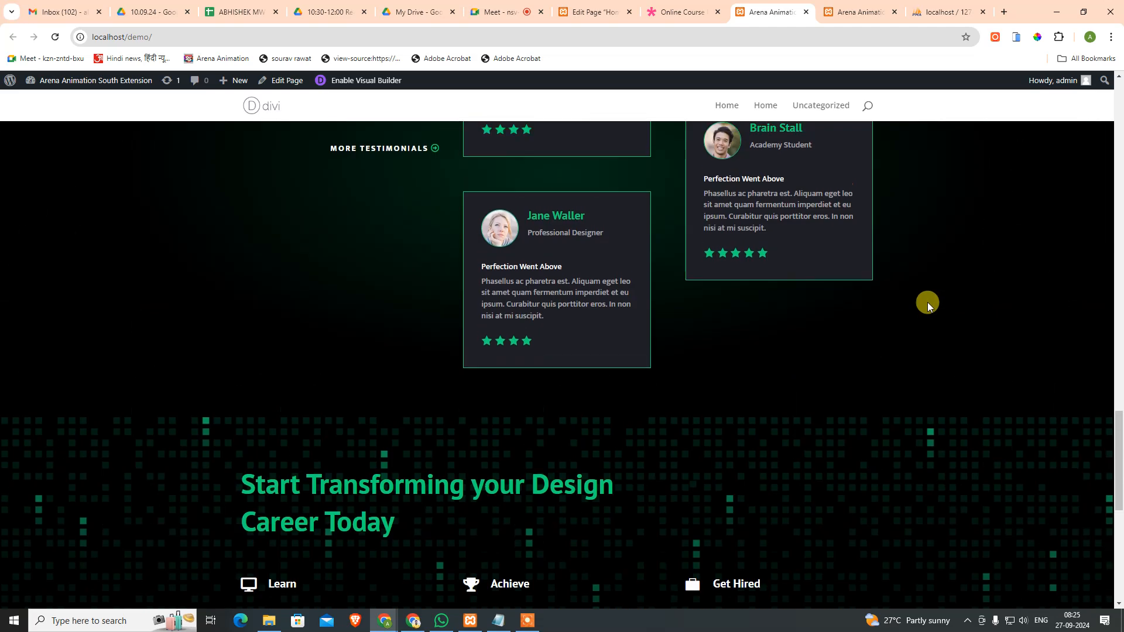
{"action": "scroll", "coordinate": [926, 302], "scroll_direction": "up", "scroll_amount": 10}
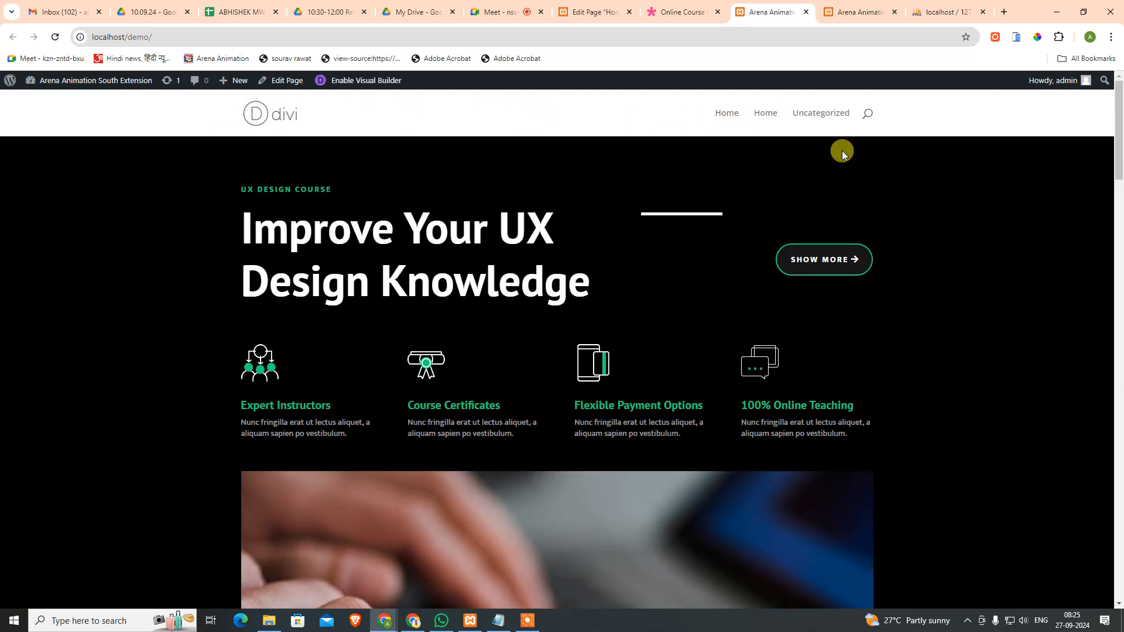
Step: Compare the phpMyAdmin and Online Course demo tabs, then return to the Home page editor
{"action": "left_click", "coordinate": [951, 11]}
{"action": "left_click", "coordinate": [670, 5]}
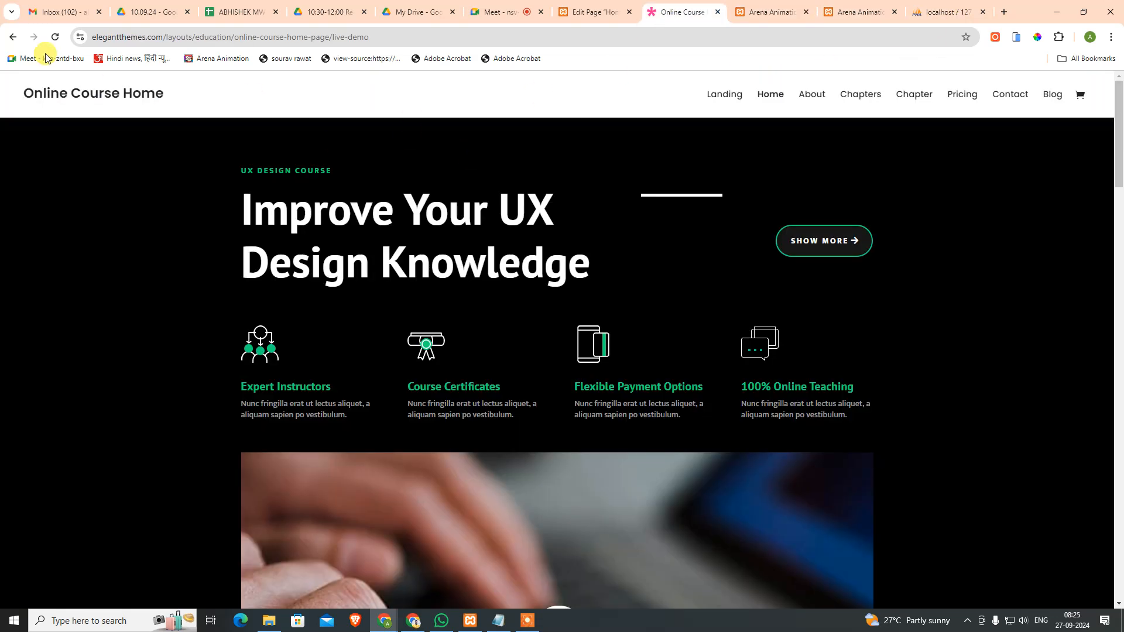
{"action": "left_click", "coordinate": [592, 5]}
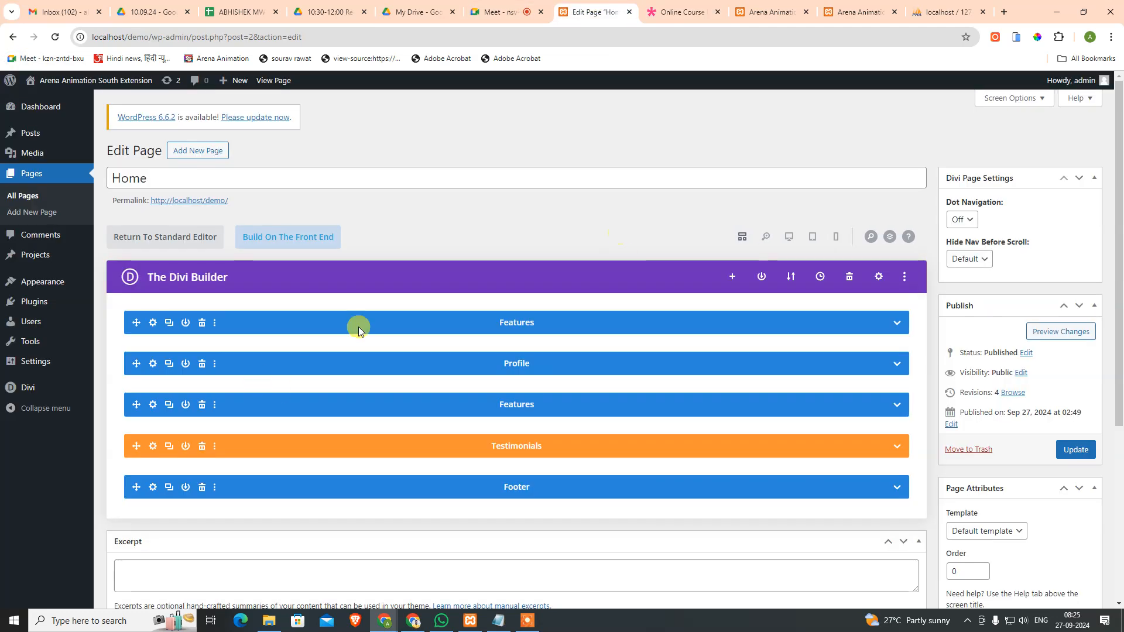
{"action": "left_click", "coordinate": [659, 6]}
{"action": "scroll", "coordinate": [591, 316], "scroll_direction": "down", "scroll_amount": 5}
{"action": "scroll", "coordinate": [587, 296], "scroll_direction": "up", "scroll_amount": 5}
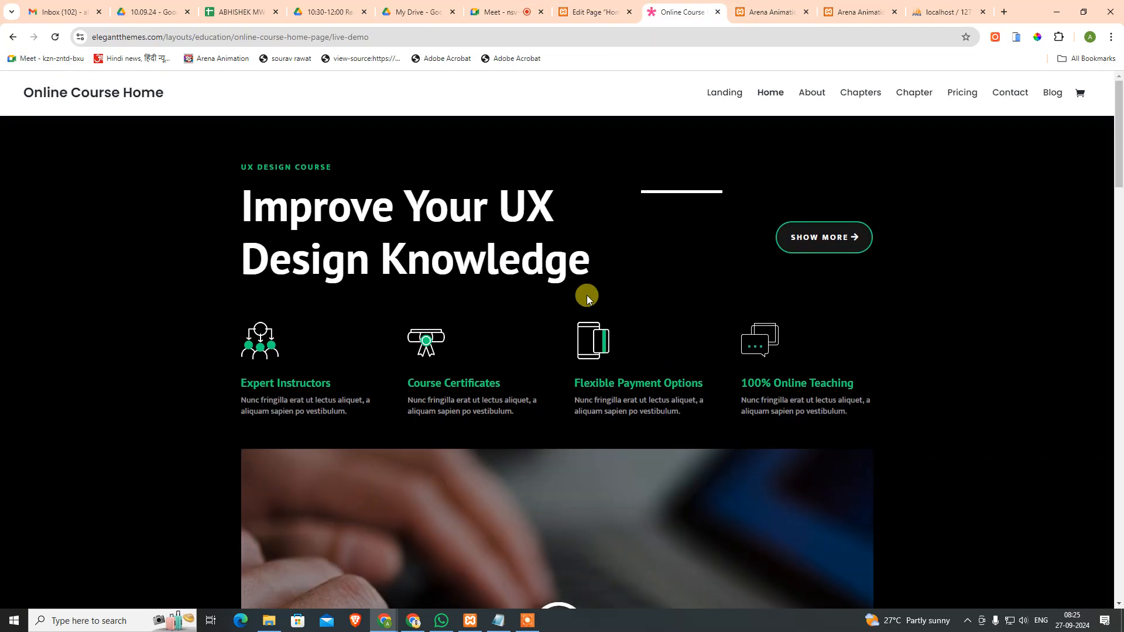
{"action": "left_click", "coordinate": [578, 7]}
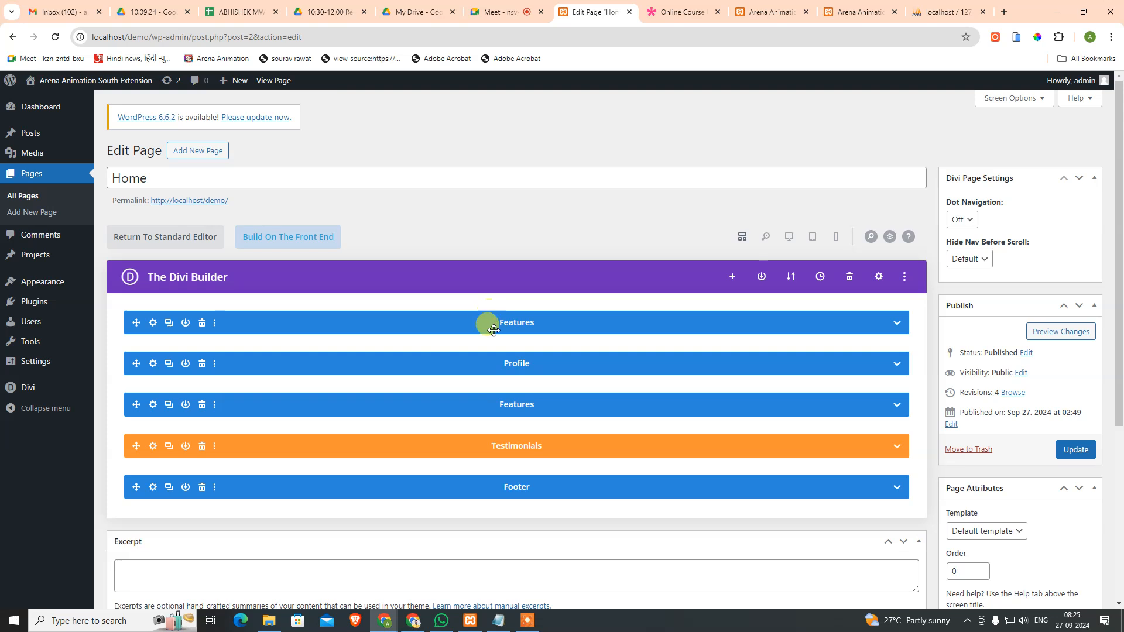
{"action": "mouse_move", "coordinate": [27, 389]}
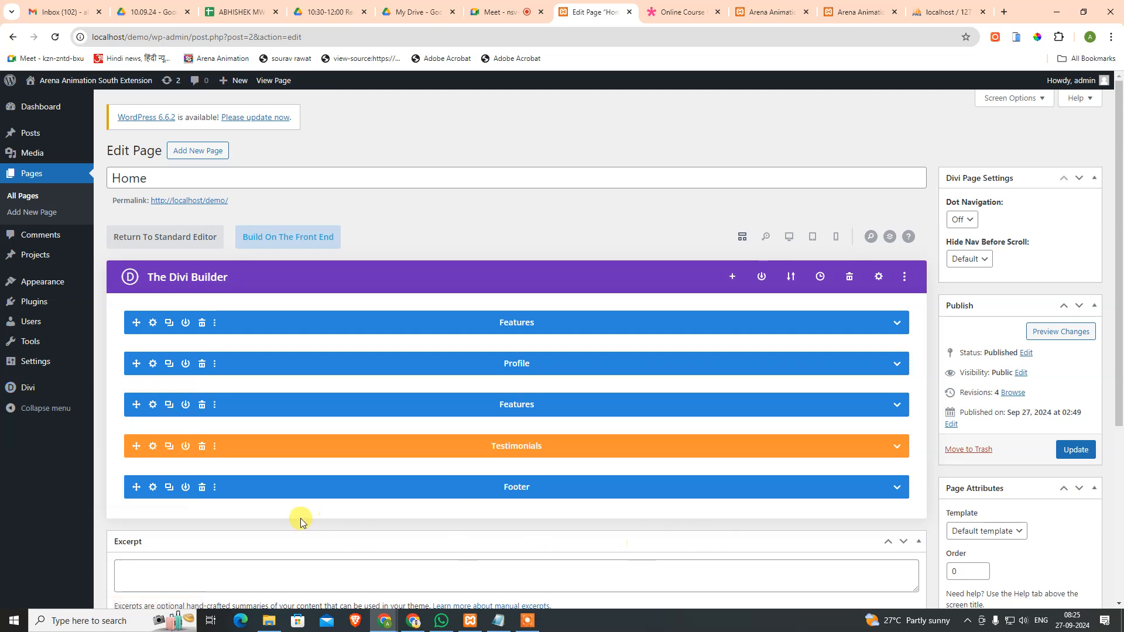
Step: Store the Footer section in the Divi Library as 'Footer' with Save as Global turned on
{"action": "left_click", "coordinate": [216, 491]}
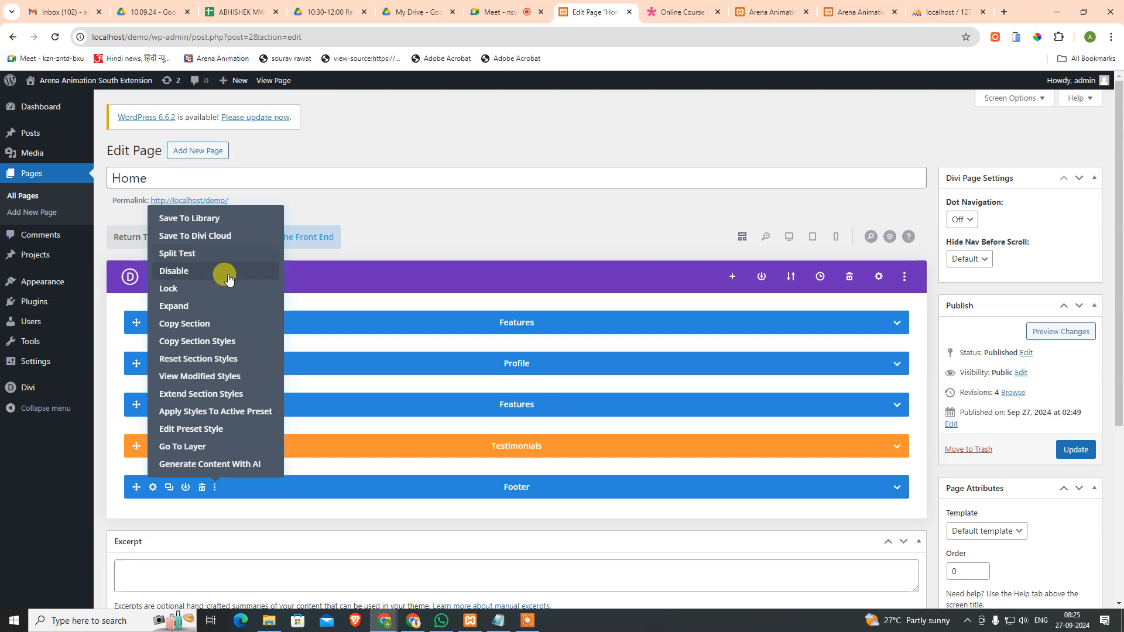
{"action": "left_click", "coordinate": [233, 221]}
{"action": "type", "text": "Footer"}
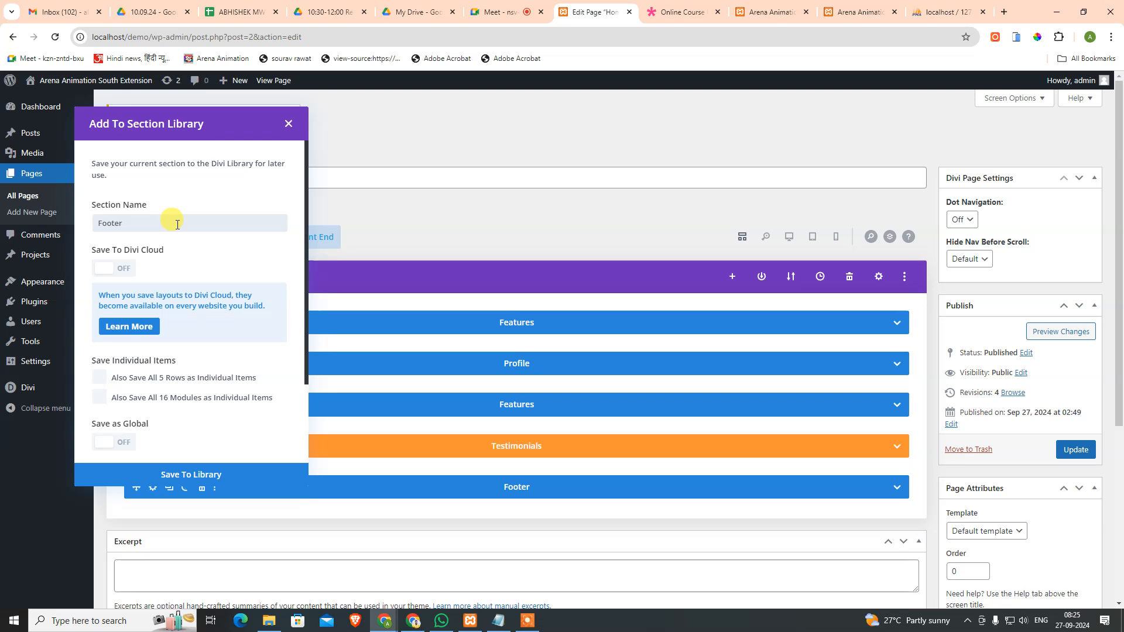
{"action": "scroll", "coordinate": [269, 384], "scroll_direction": "down", "scroll_amount": 2}
{"action": "scroll", "coordinate": [269, 383], "scroll_direction": "down", "scroll_amount": 1}
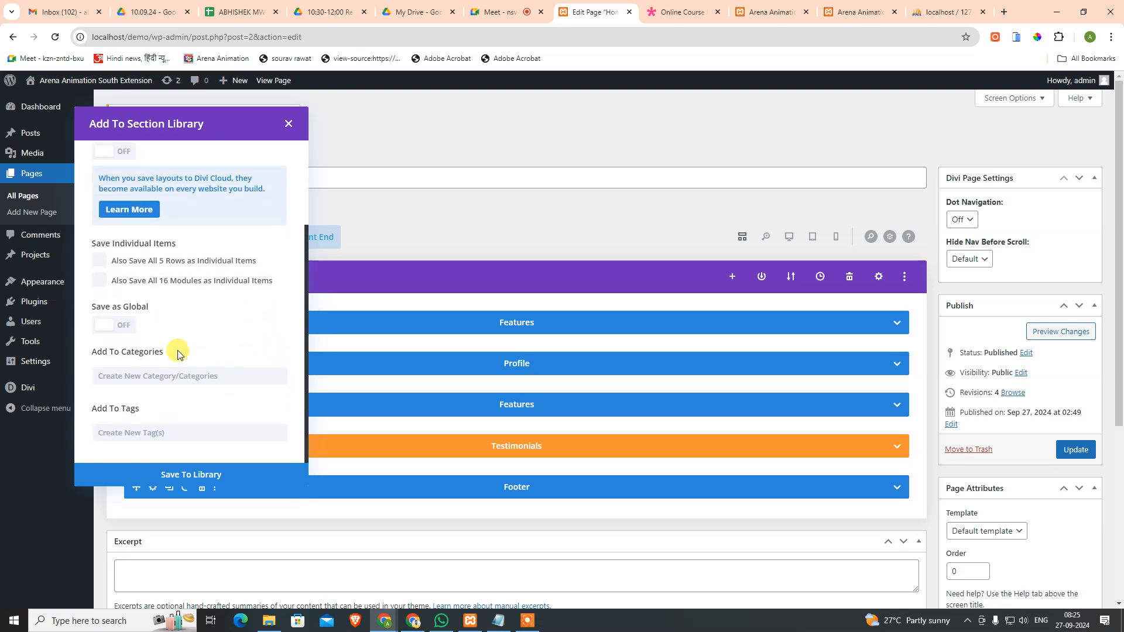
{"action": "left_click", "coordinate": [123, 334]}
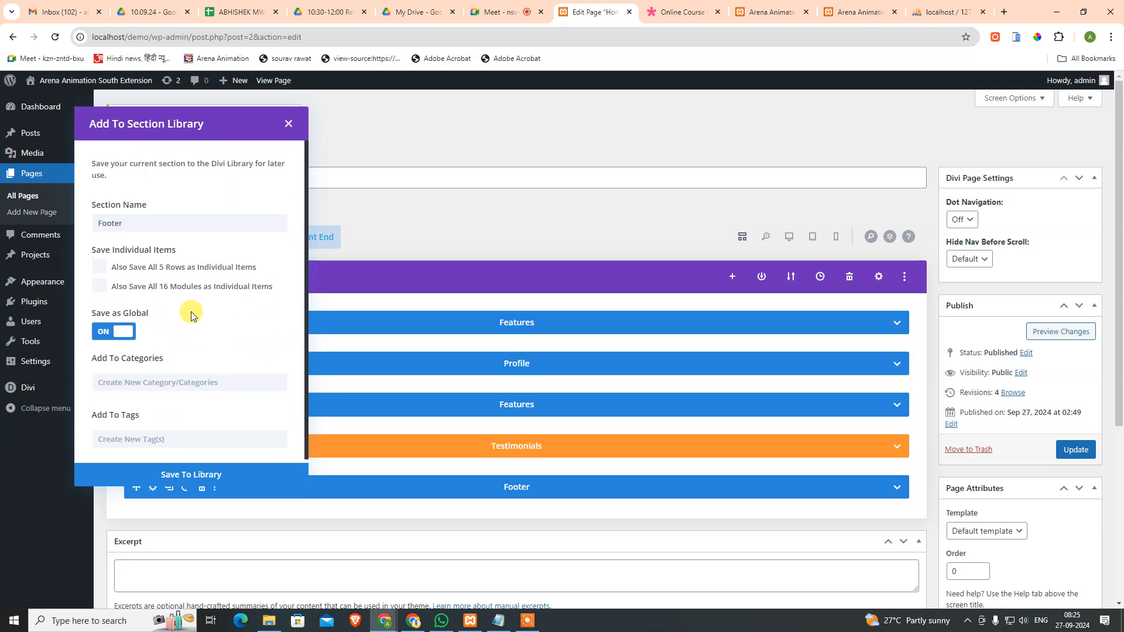
{"action": "scroll", "coordinate": [216, 301], "scroll_direction": "down", "scroll_amount": 1}
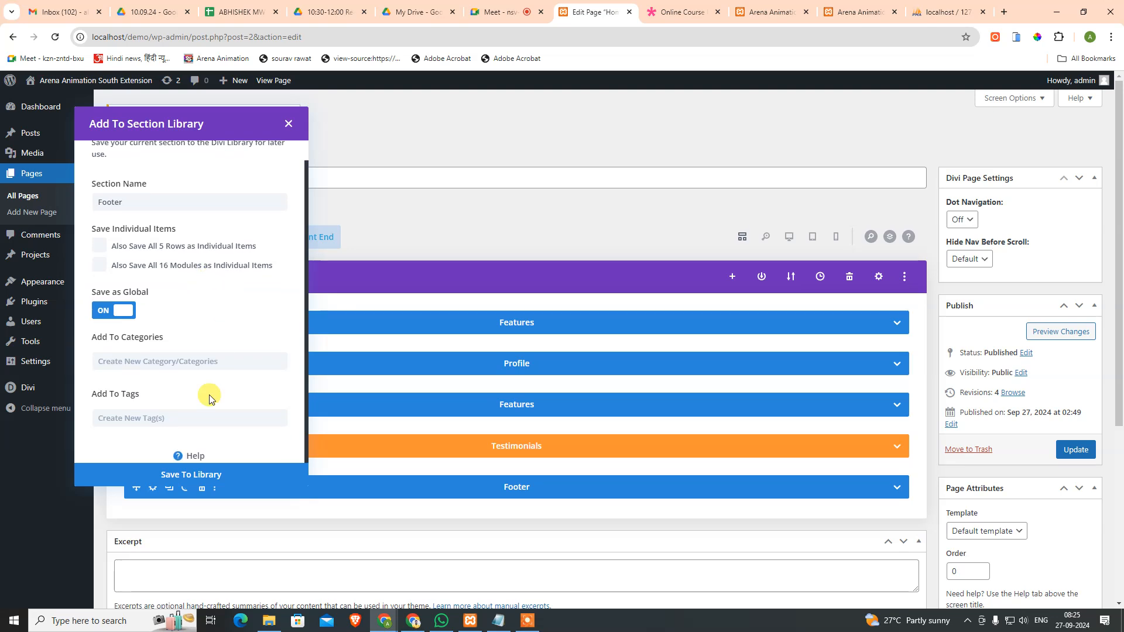
{"action": "left_click", "coordinate": [192, 476]}
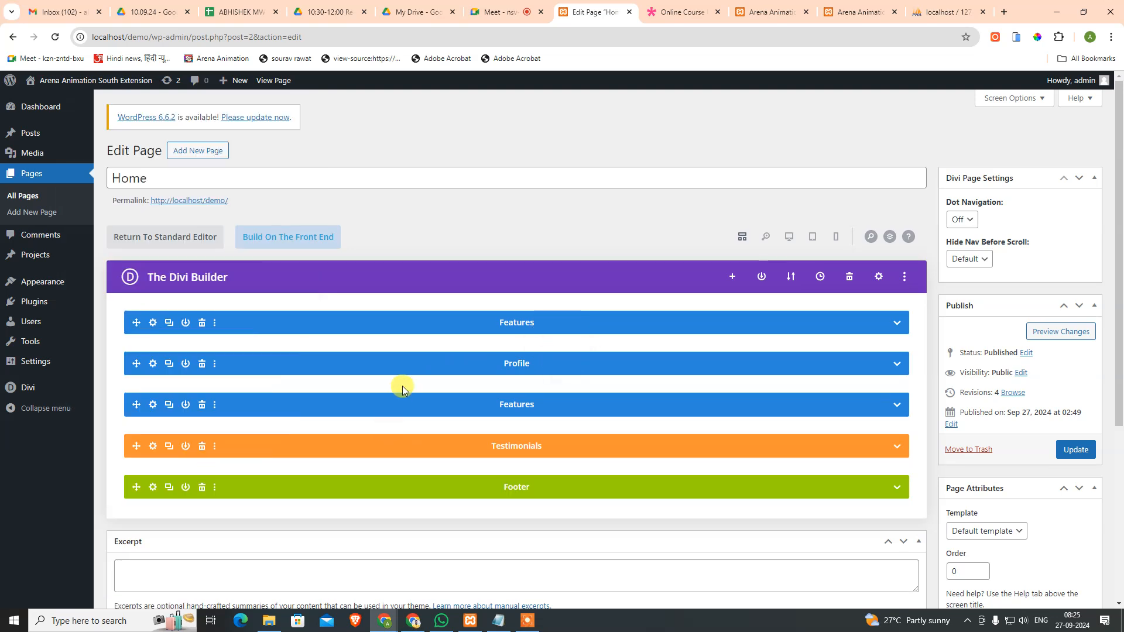
Step: Close the Testimonials section menu, dismiss the Unsaved Changes warning and update the Home page
{"action": "left_click", "coordinate": [215, 448]}
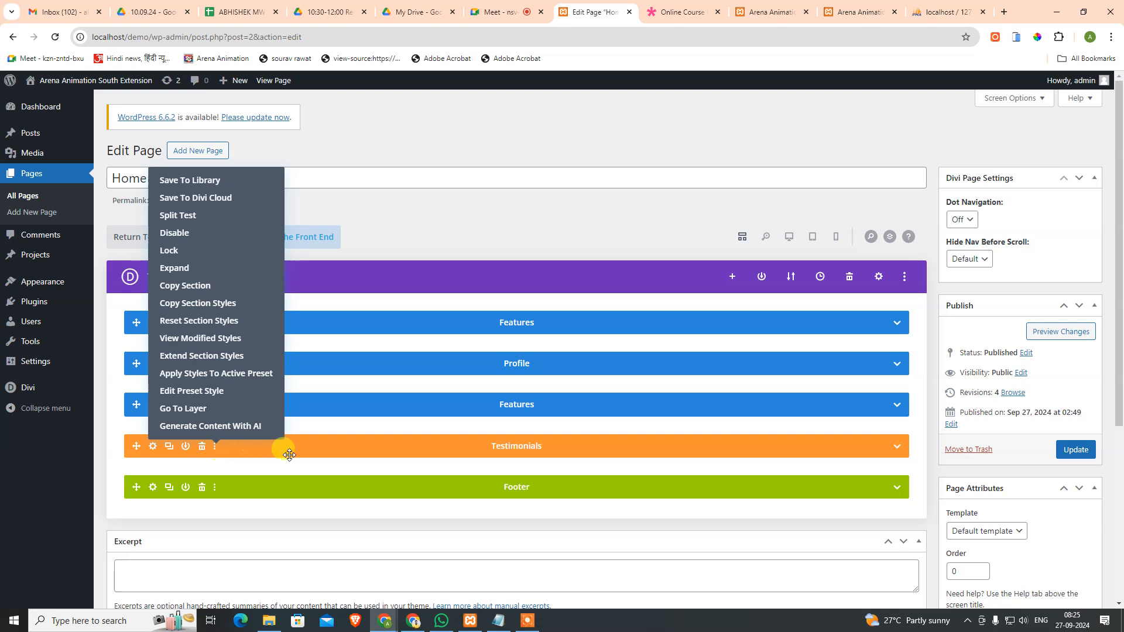
{"action": "left_click", "coordinate": [326, 454]}
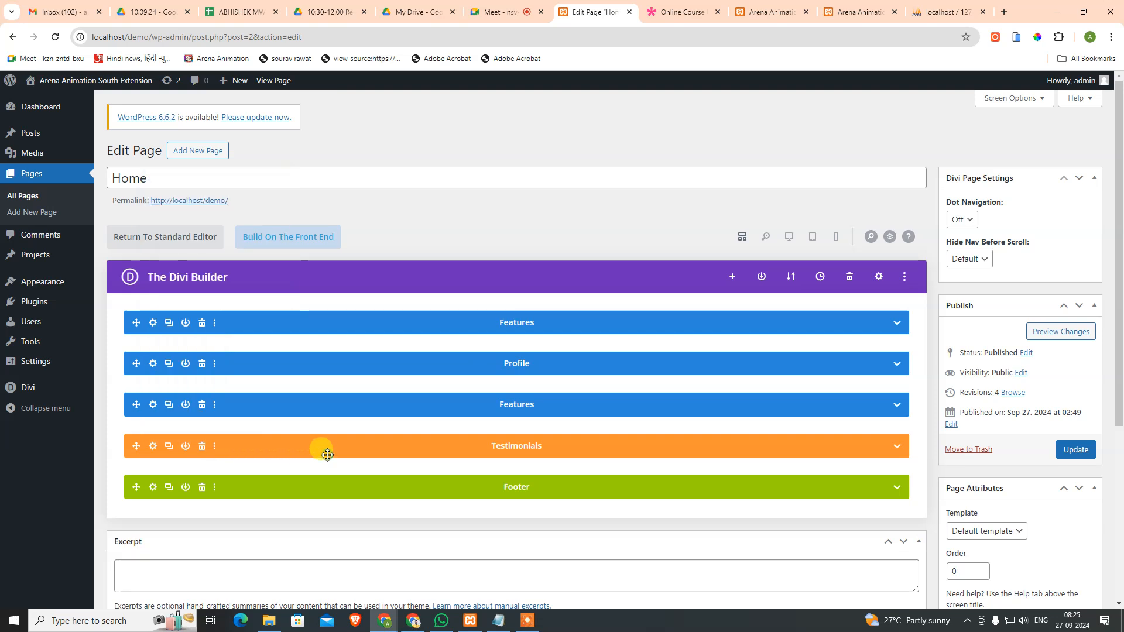
{"action": "left_click", "coordinate": [217, 450]}
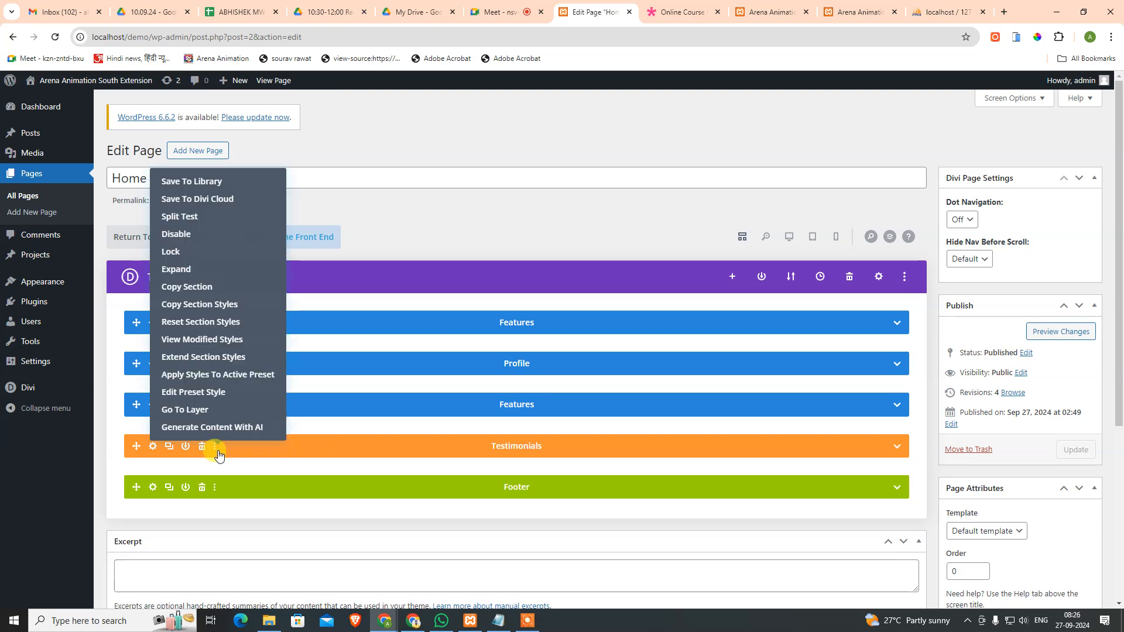
{"action": "left_click", "coordinate": [373, 449]}
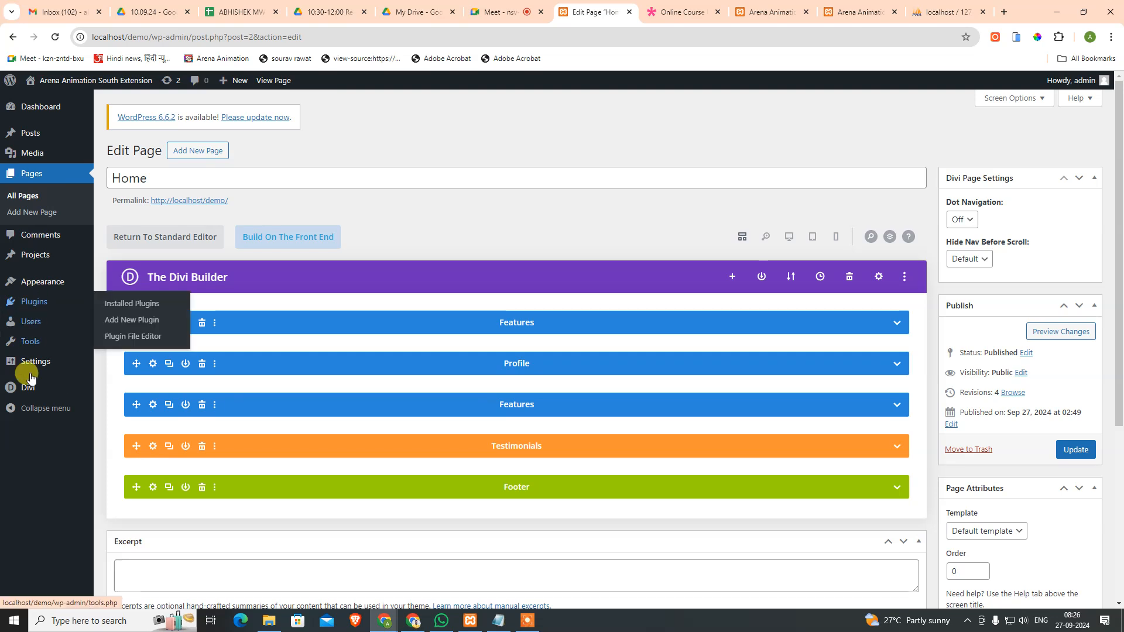
{"action": "left_click", "coordinate": [140, 424]}
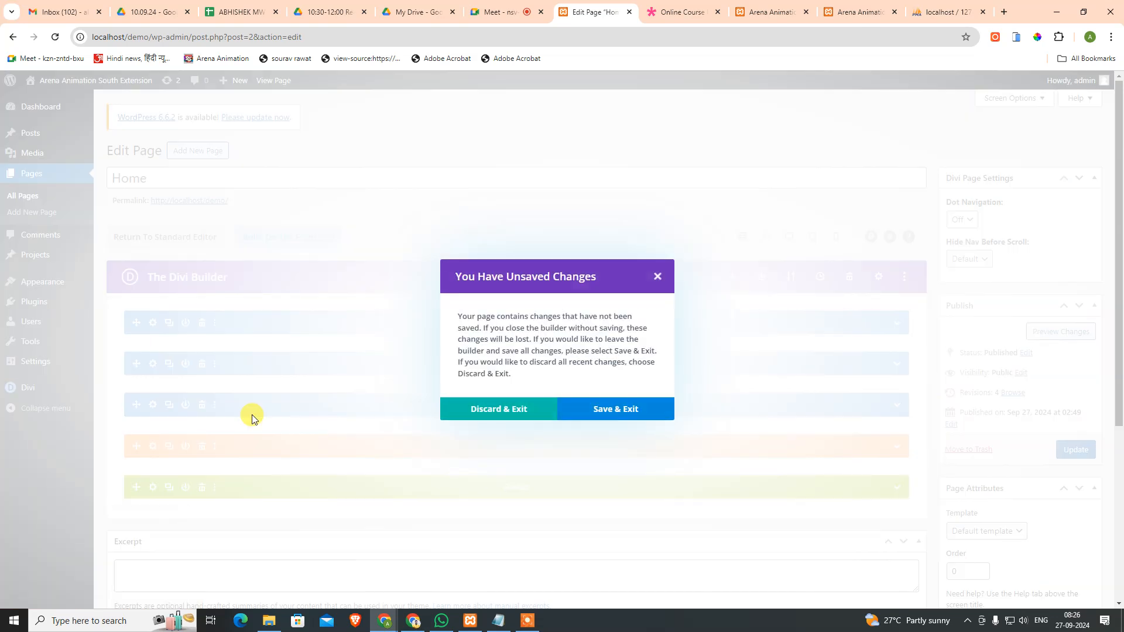
{"action": "left_click", "coordinate": [659, 274]}
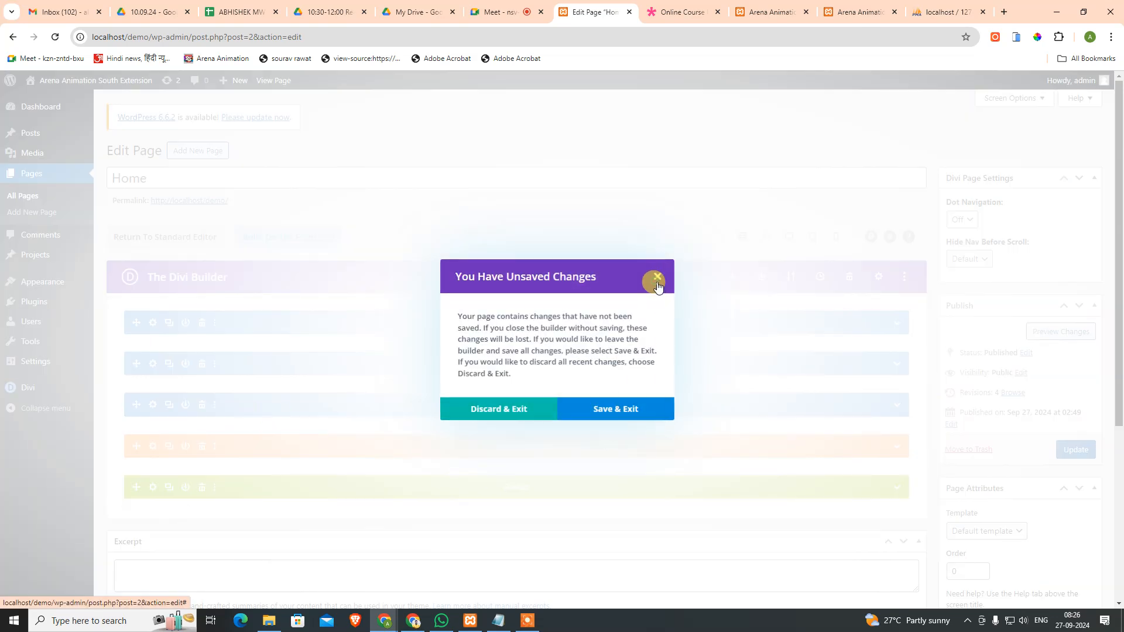
{"action": "left_click", "coordinate": [1076, 450]}
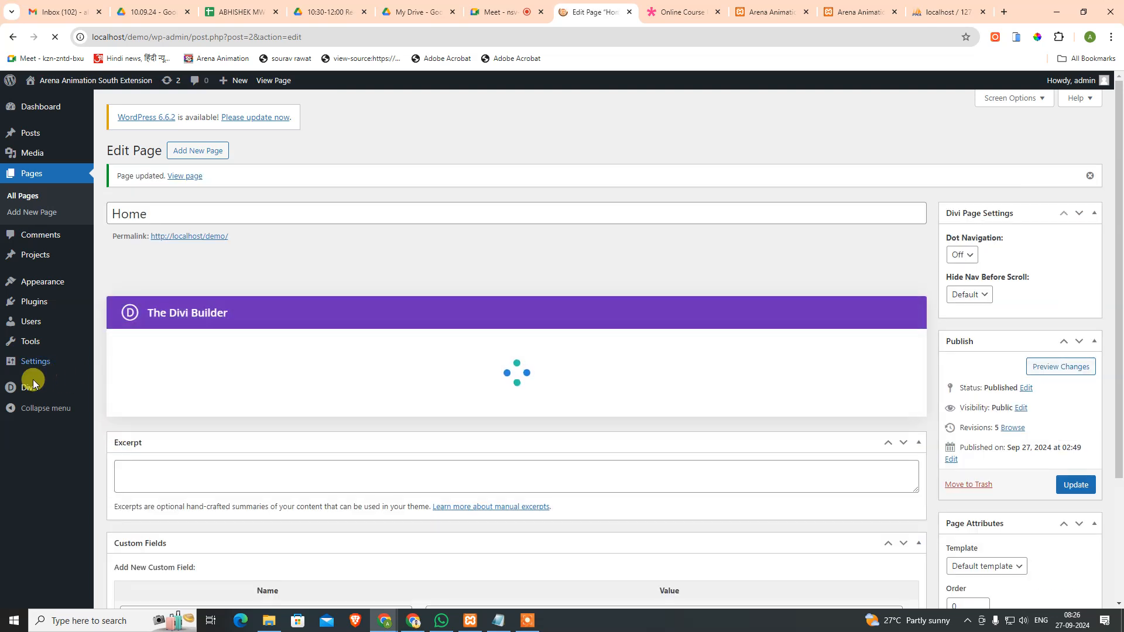
{"action": "mouse_move", "coordinate": [29, 387]}
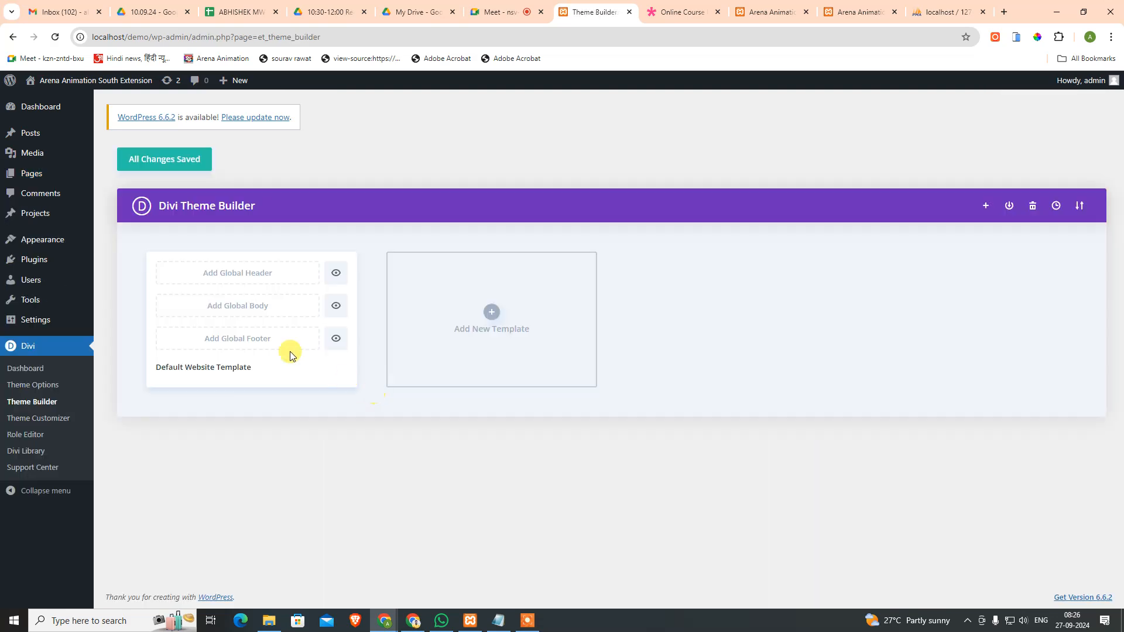
Step: Add a Global Footer to the Default Website Template using the Home layout from Your Existing Pages
{"action": "left_click", "coordinate": [296, 344]}
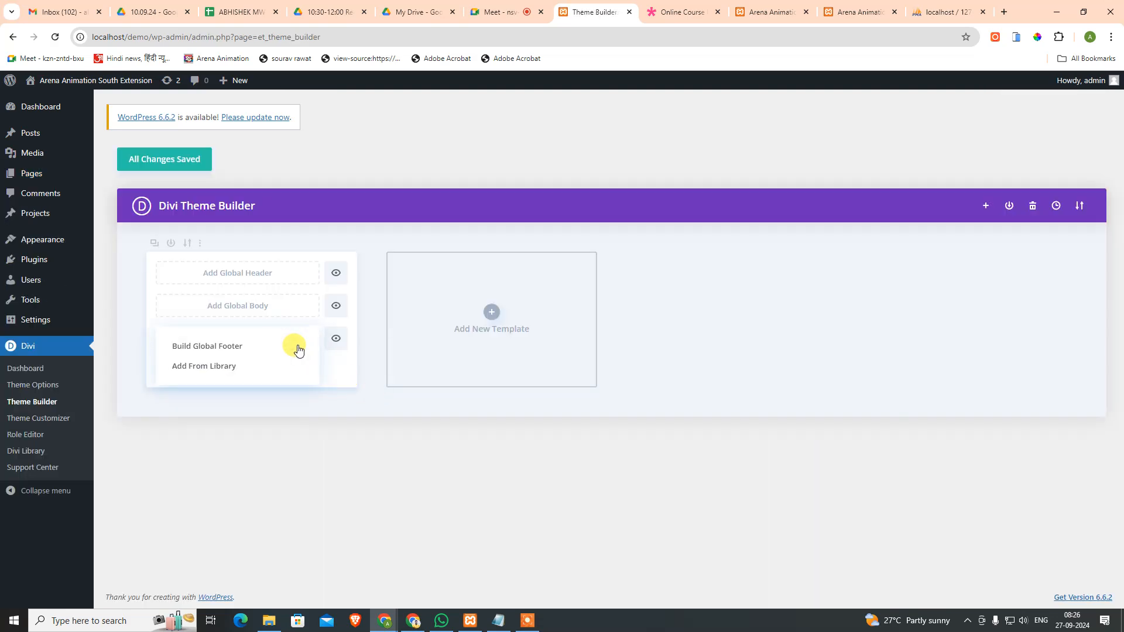
{"action": "left_click", "coordinate": [205, 367]}
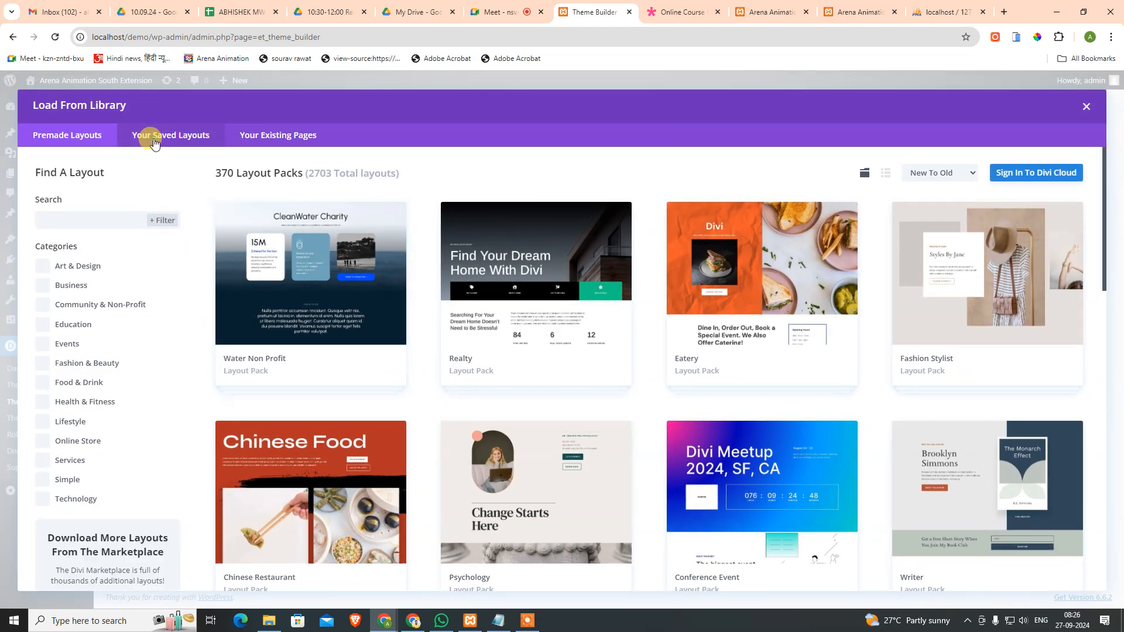
{"action": "left_click", "coordinate": [154, 143]}
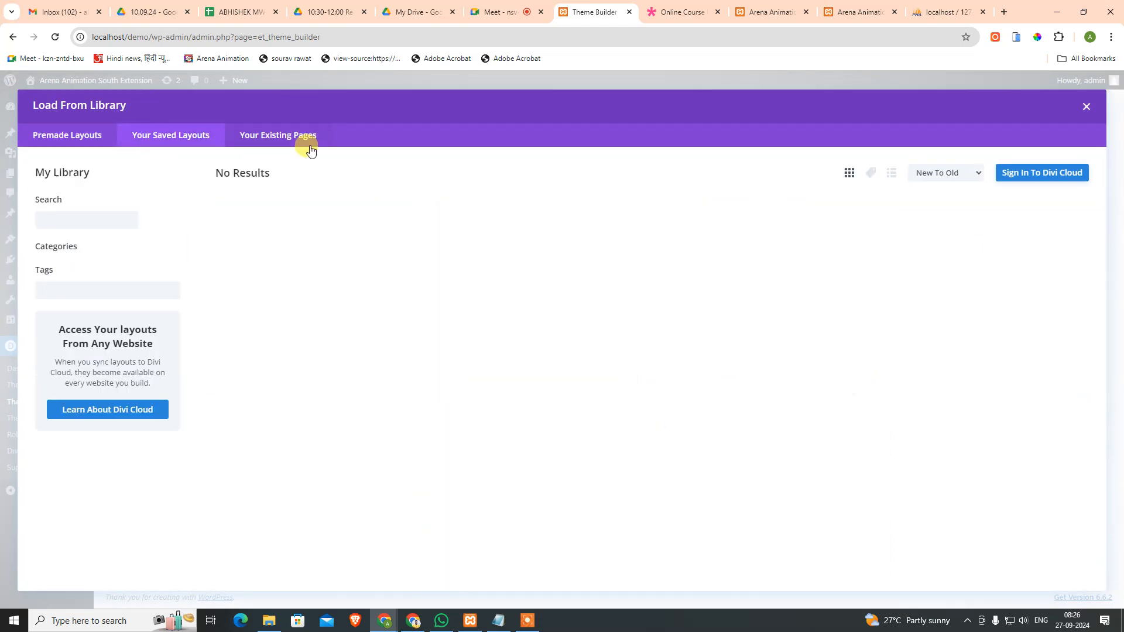
{"action": "left_click", "coordinate": [305, 142]}
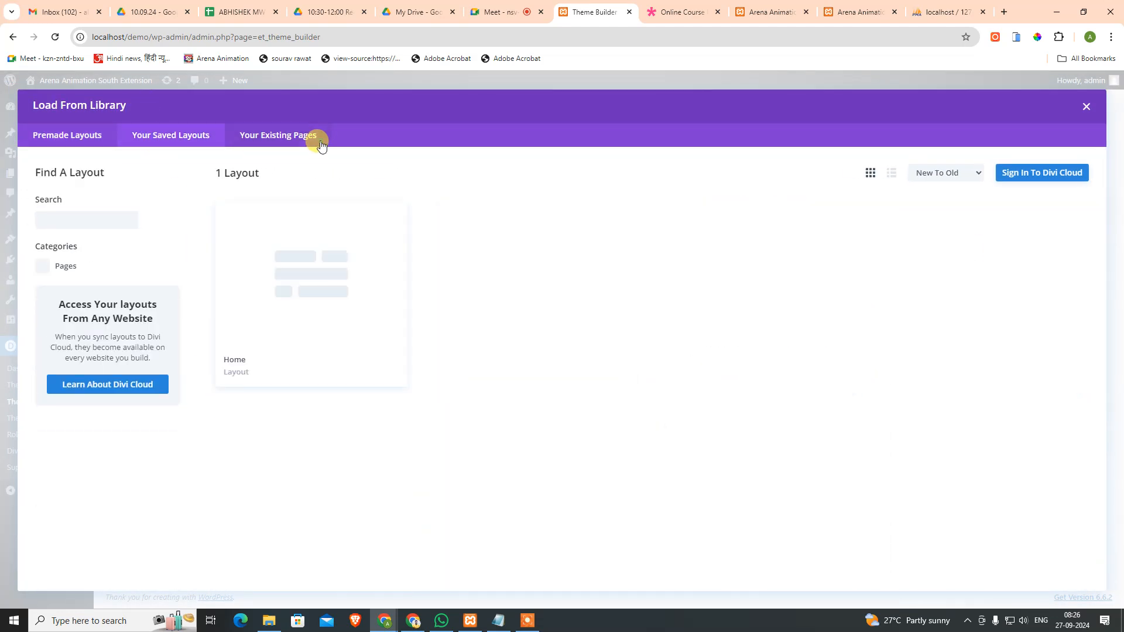
{"action": "left_click", "coordinate": [314, 324]}
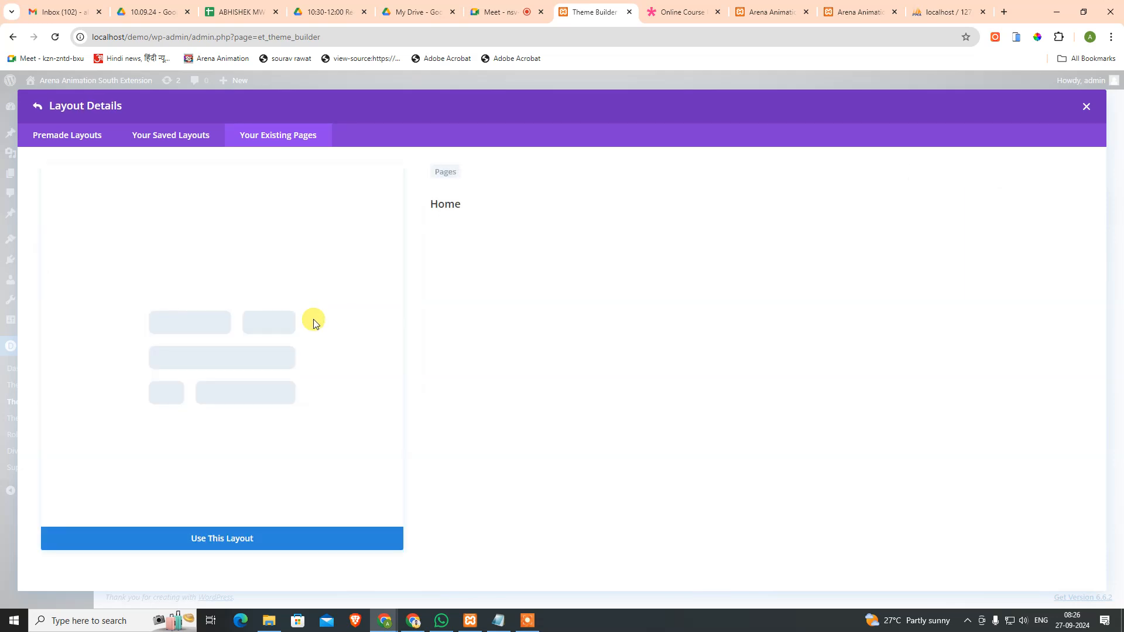
{"action": "left_click", "coordinate": [243, 539]}
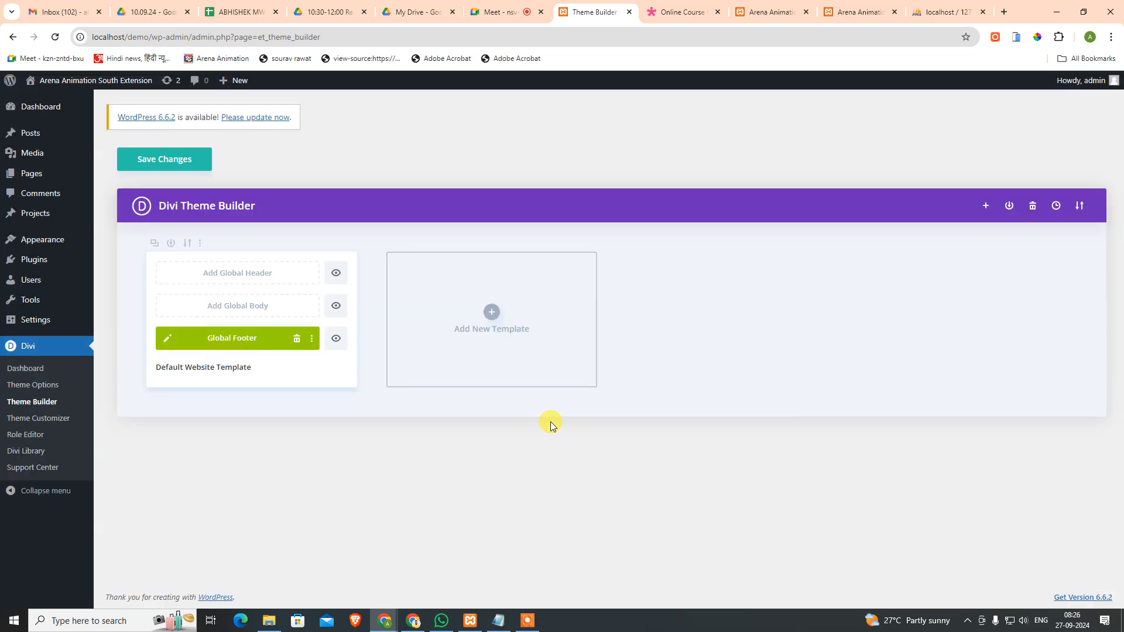
Step: Delete the Global Footer's UX Design, Every Level, course topics and Success Stories sections, then close it
{"action": "left_click", "coordinate": [166, 342]}
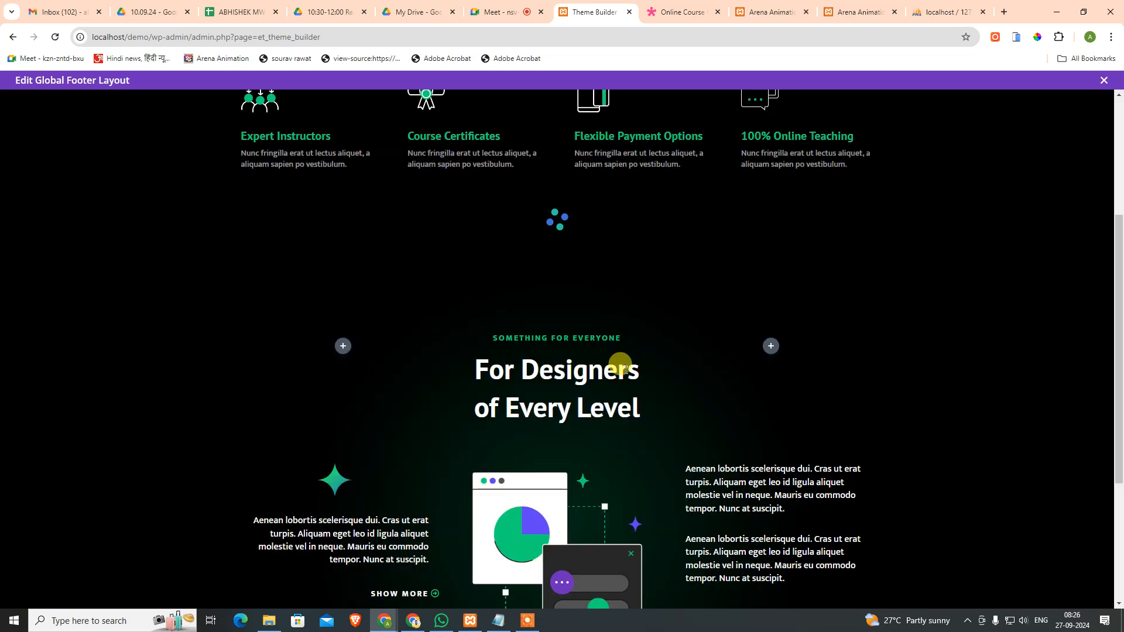
{"action": "scroll", "coordinate": [358, 418], "scroll_direction": "down", "scroll_amount": 15}
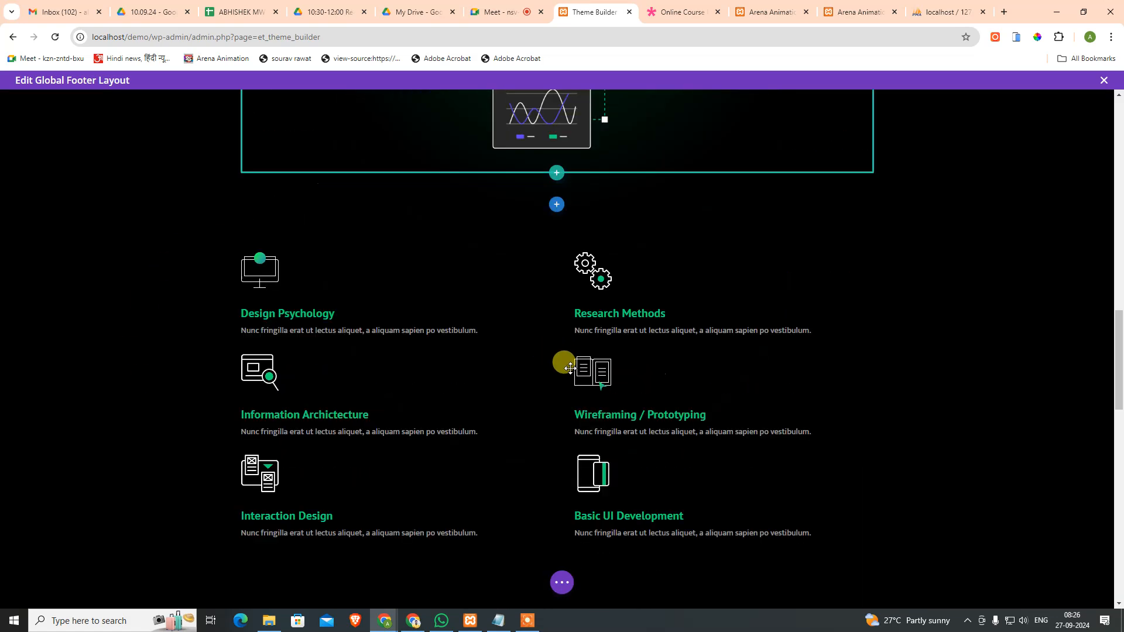
{"action": "scroll", "coordinate": [552, 335], "scroll_direction": "up", "scroll_amount": 20}
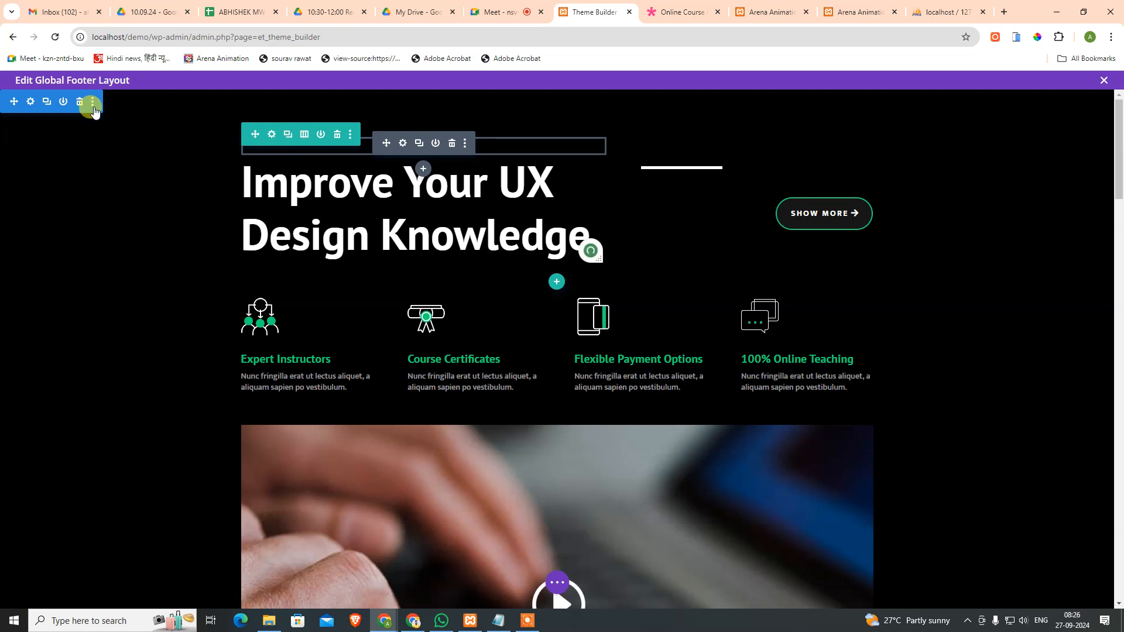
{"action": "left_click", "coordinate": [79, 101]}
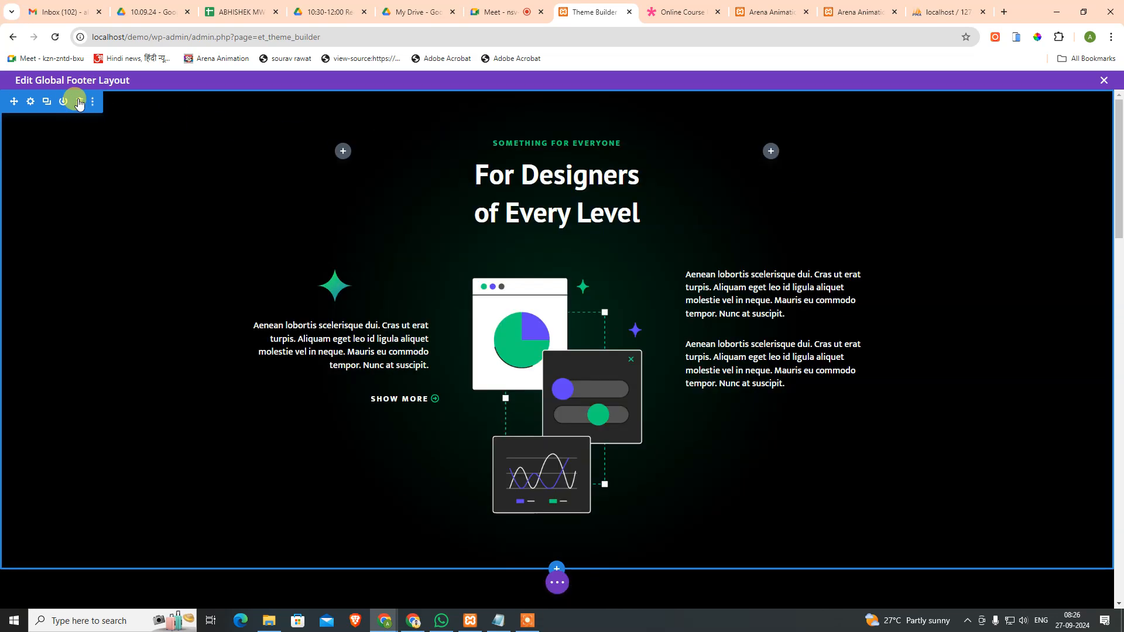
{"action": "left_click", "coordinate": [80, 102]}
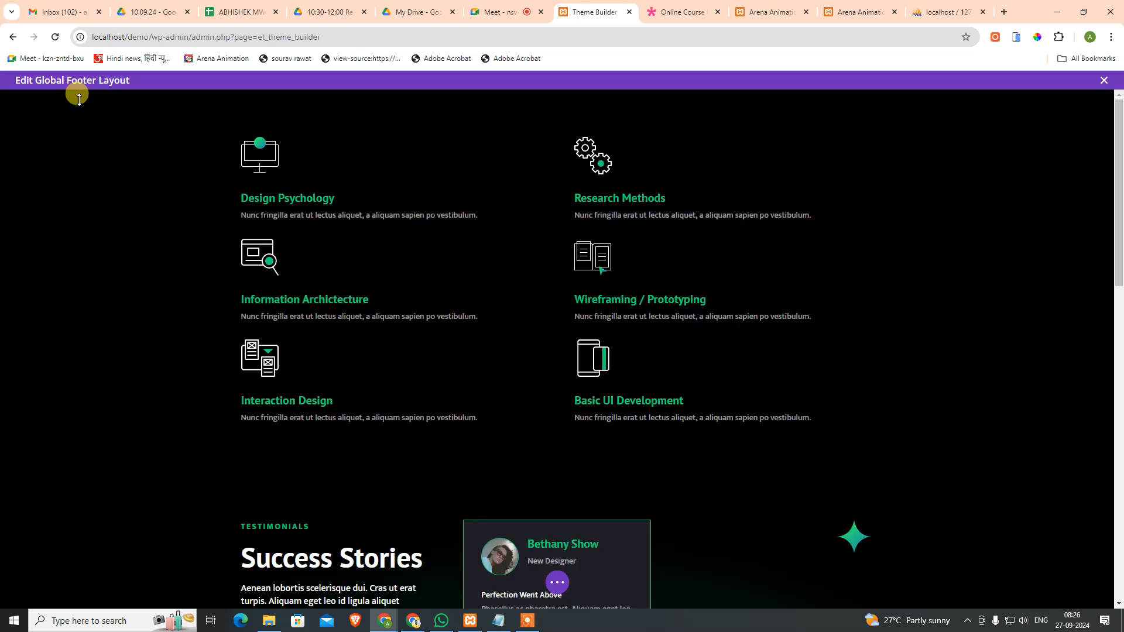
{"action": "mouse_move", "coordinate": [142, 143]}
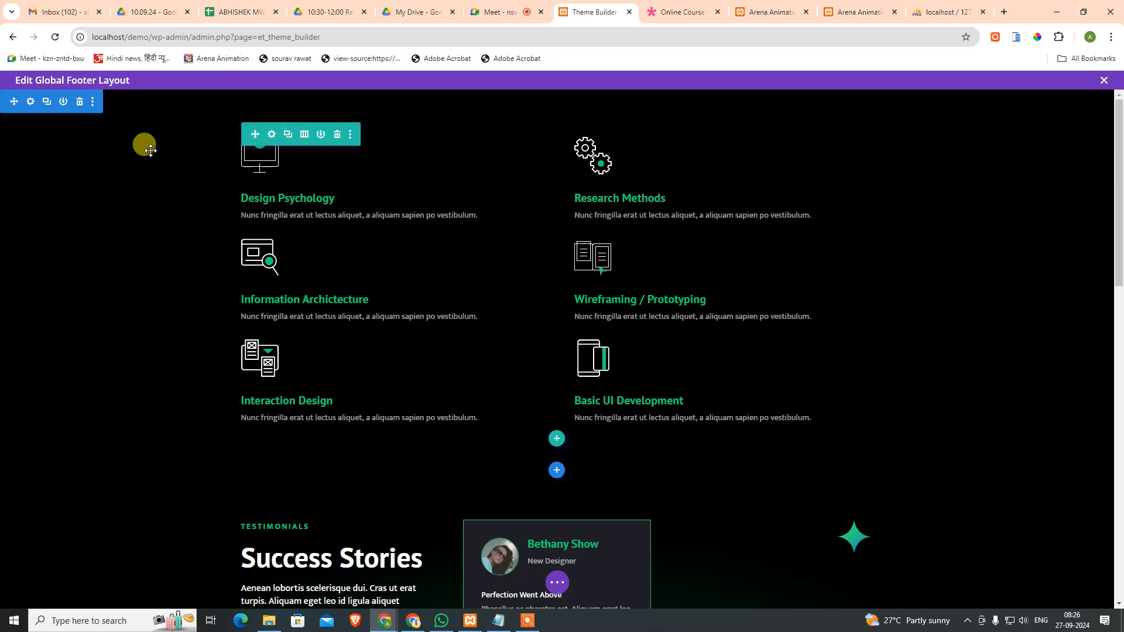
{"action": "left_click", "coordinate": [79, 102]}
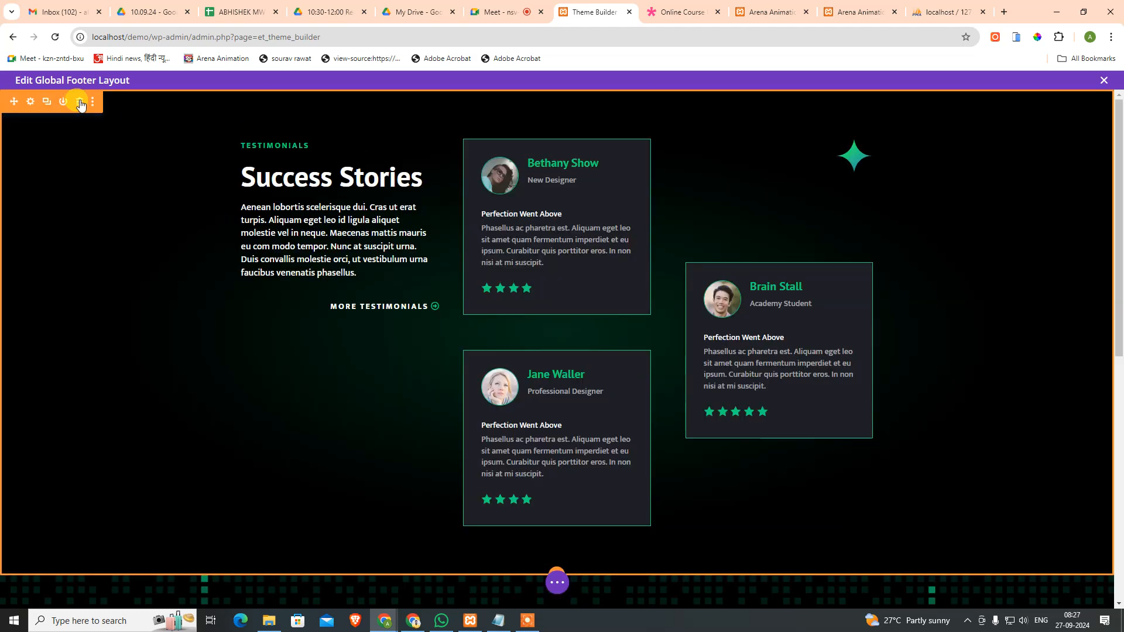
{"action": "left_click", "coordinate": [80, 102]}
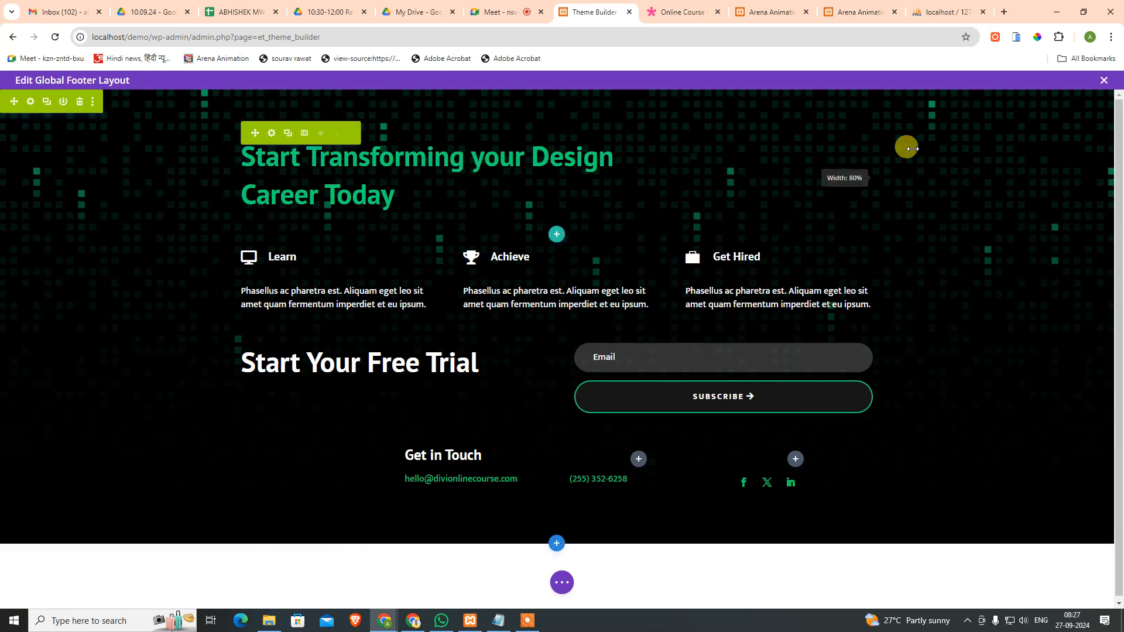
{"action": "left_click", "coordinate": [566, 582]}
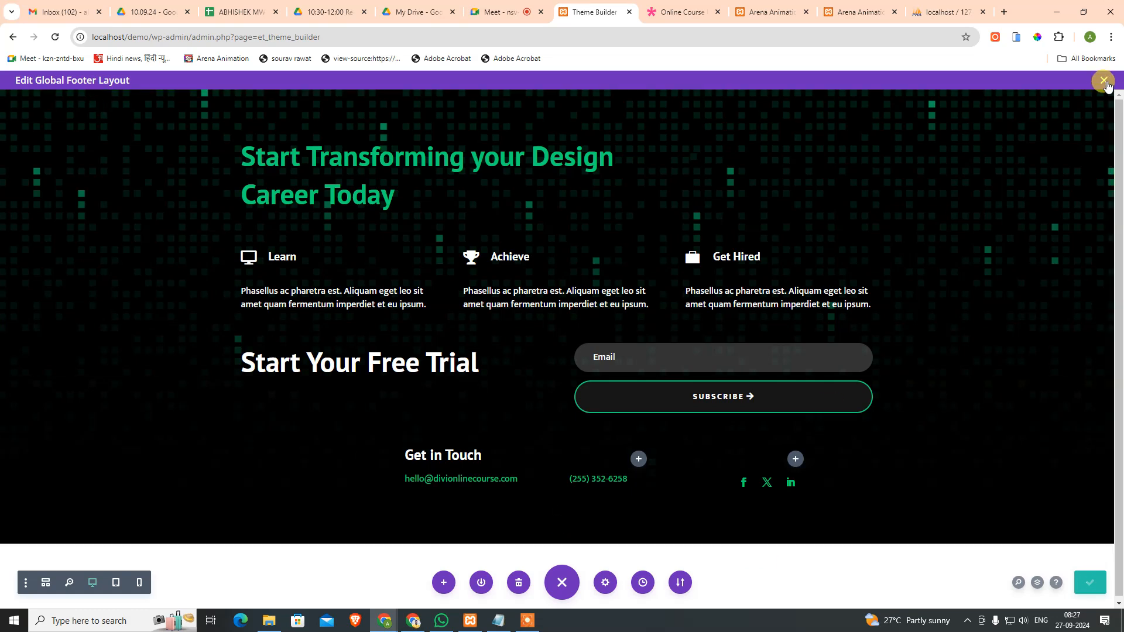
{"action": "left_click", "coordinate": [1104, 81]}
Step: Save the Theme Builder changes and reload the site's front page
{"action": "left_click", "coordinate": [163, 155]}
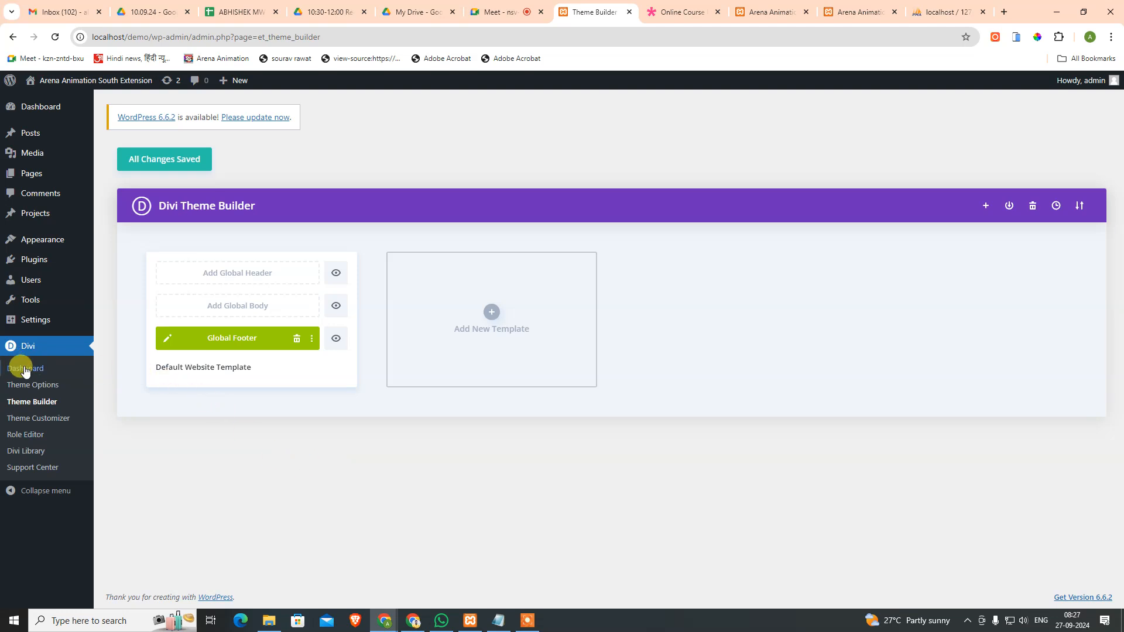
{"action": "mouse_move", "coordinate": [31, 253]}
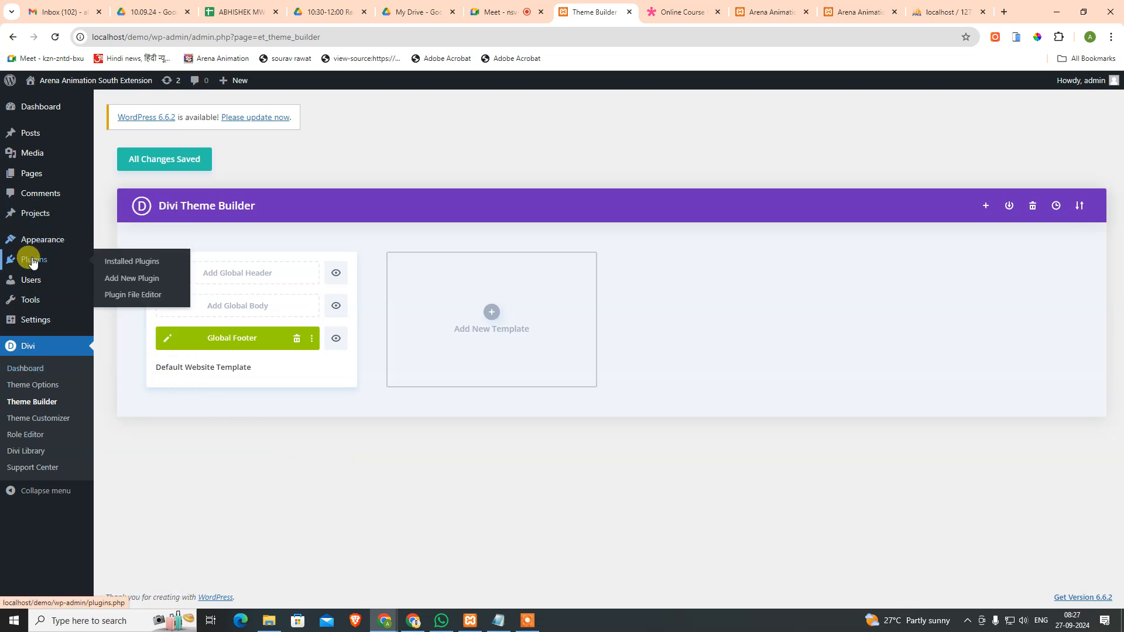
{"action": "left_click", "coordinate": [762, 6]}
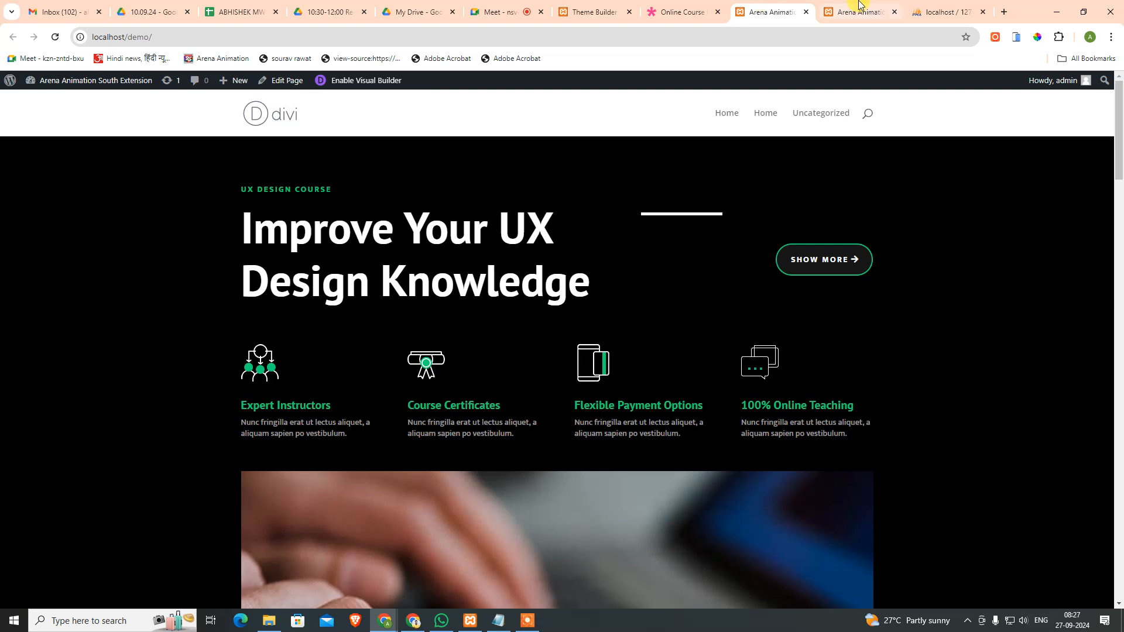
{"action": "left_click", "coordinate": [859, 7]}
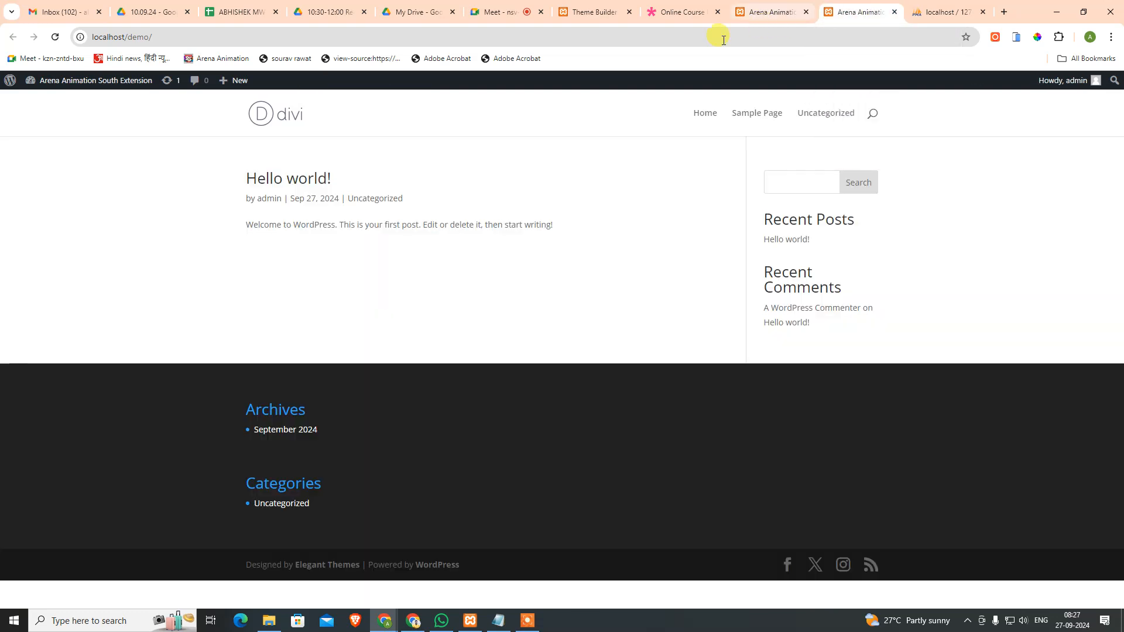
{"action": "left_click", "coordinate": [55, 37]}
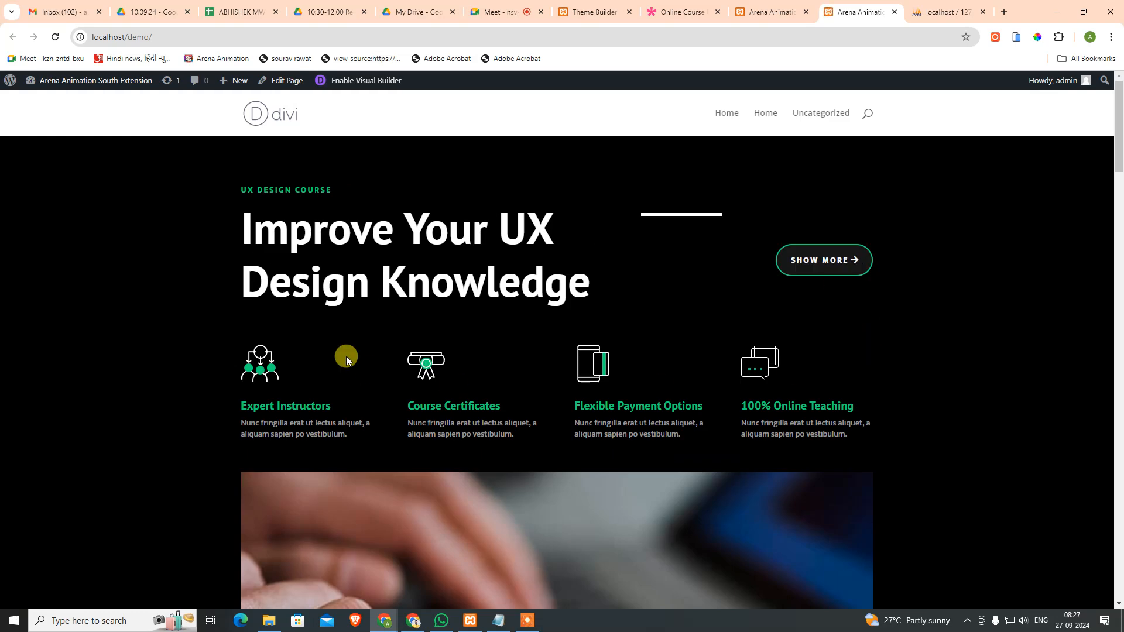
Step: Scroll the reloaded homepage down to its duplicated footer, then return to the Theme Builder
{"action": "scroll", "coordinate": [757, 439], "scroll_direction": "down", "scroll_amount": 20}
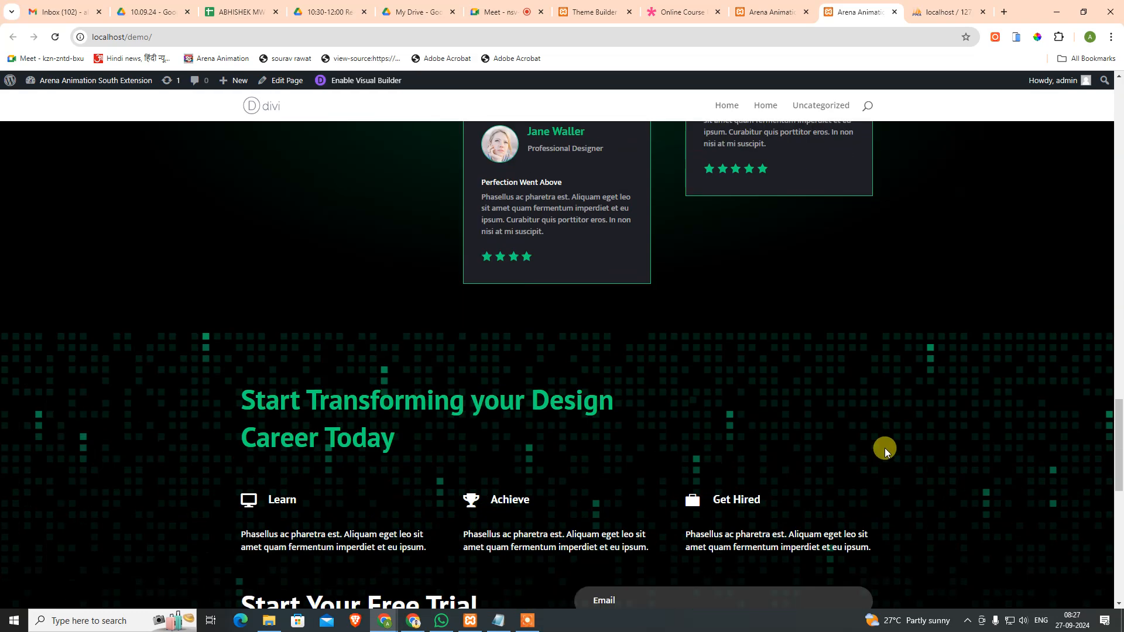
{"action": "scroll", "coordinate": [884, 450], "scroll_direction": "down", "scroll_amount": 5}
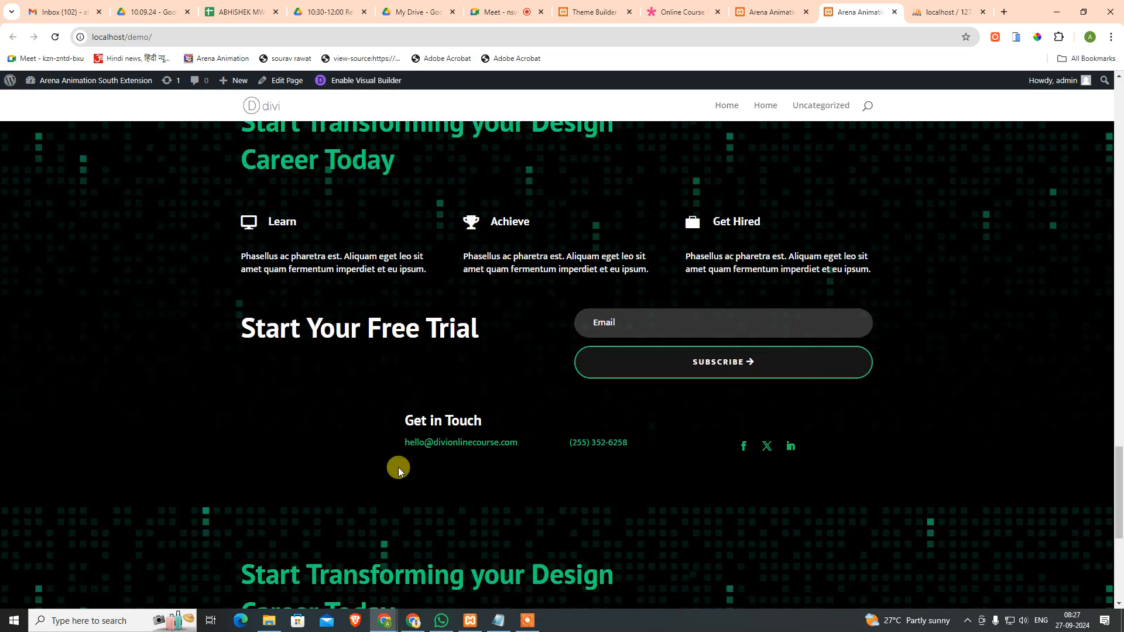
{"action": "scroll", "coordinate": [398, 472], "scroll_direction": "down", "scroll_amount": 6}
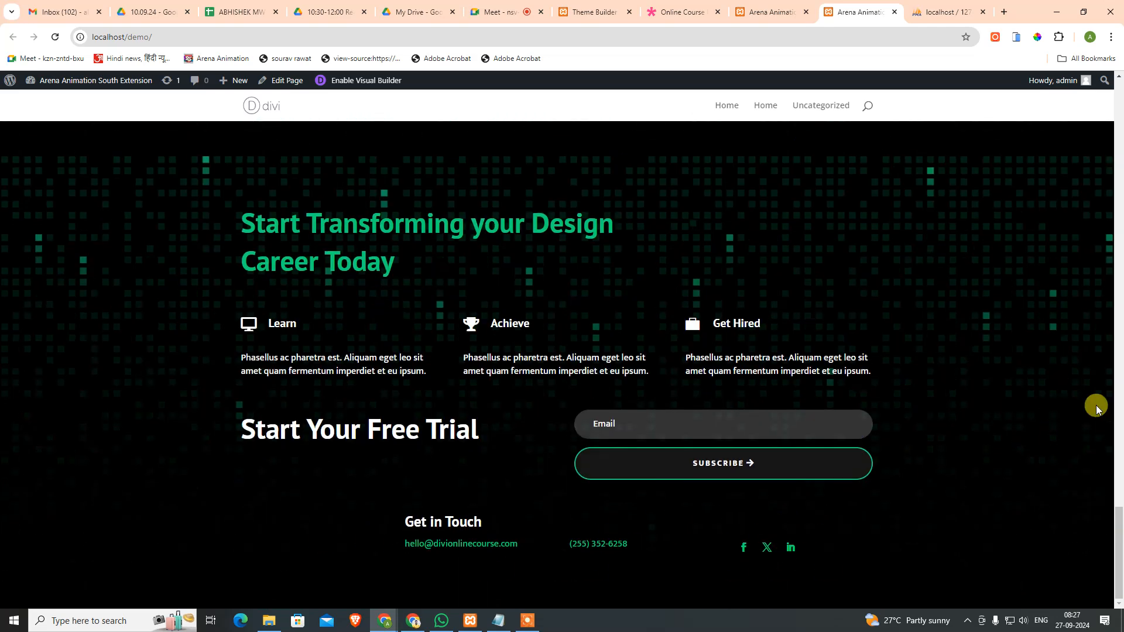
{"action": "scroll", "coordinate": [543, 384], "scroll_direction": "up", "scroll_amount": 7}
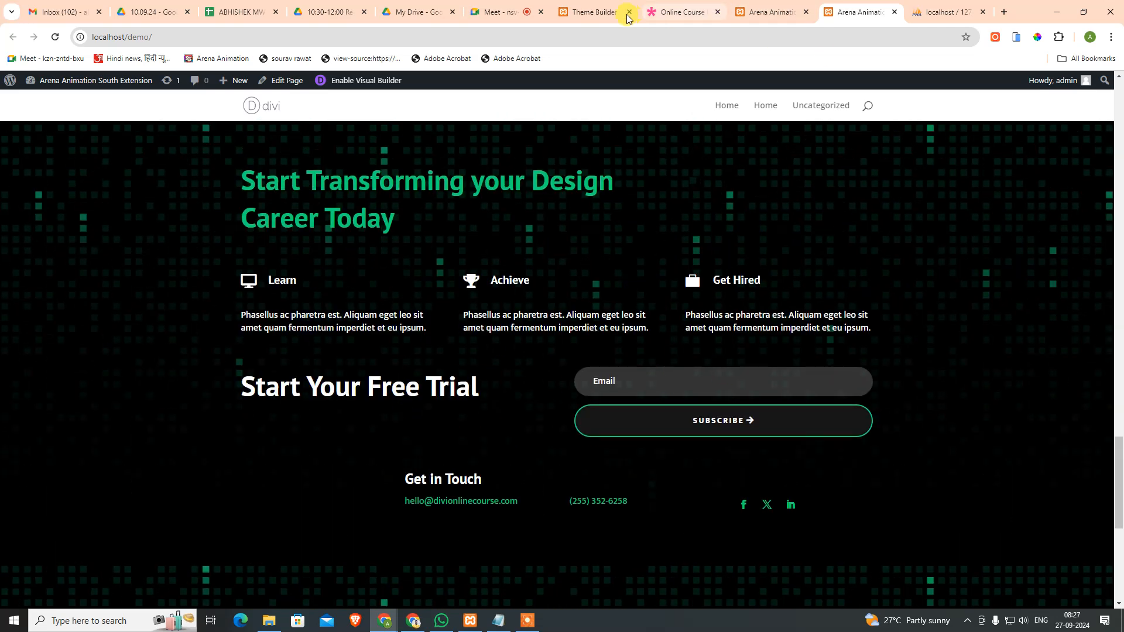
{"action": "left_click", "coordinate": [609, 9]}
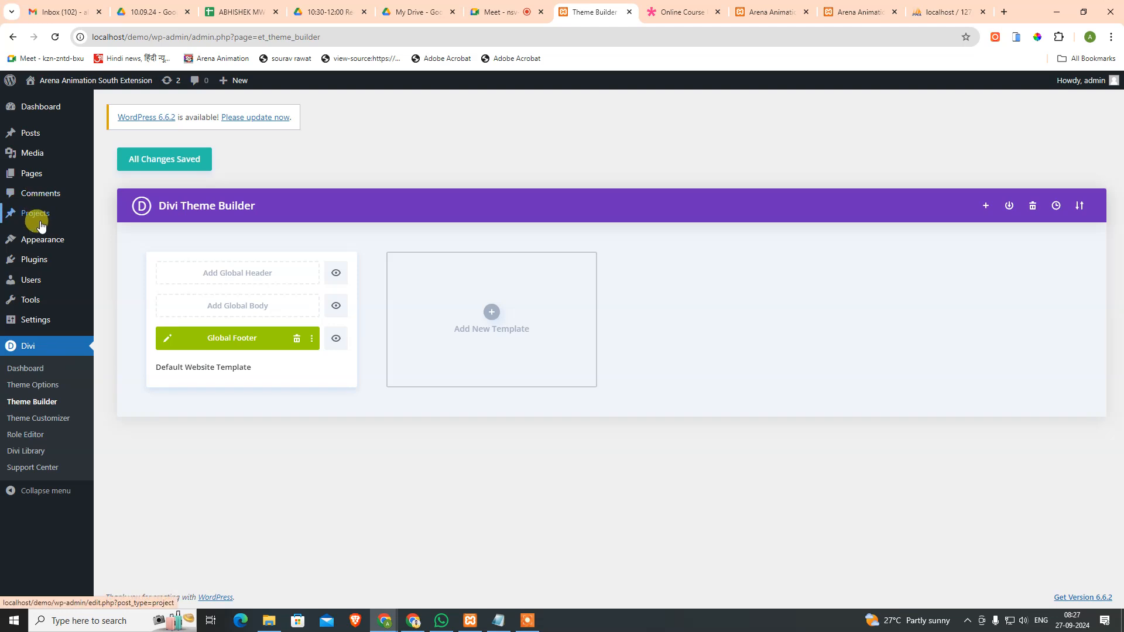
Step: From the All Pages list, open the Home page in the Divi Builder editor
{"action": "mouse_move", "coordinate": [33, 261]}
{"action": "mouse_move", "coordinate": [34, 240]}
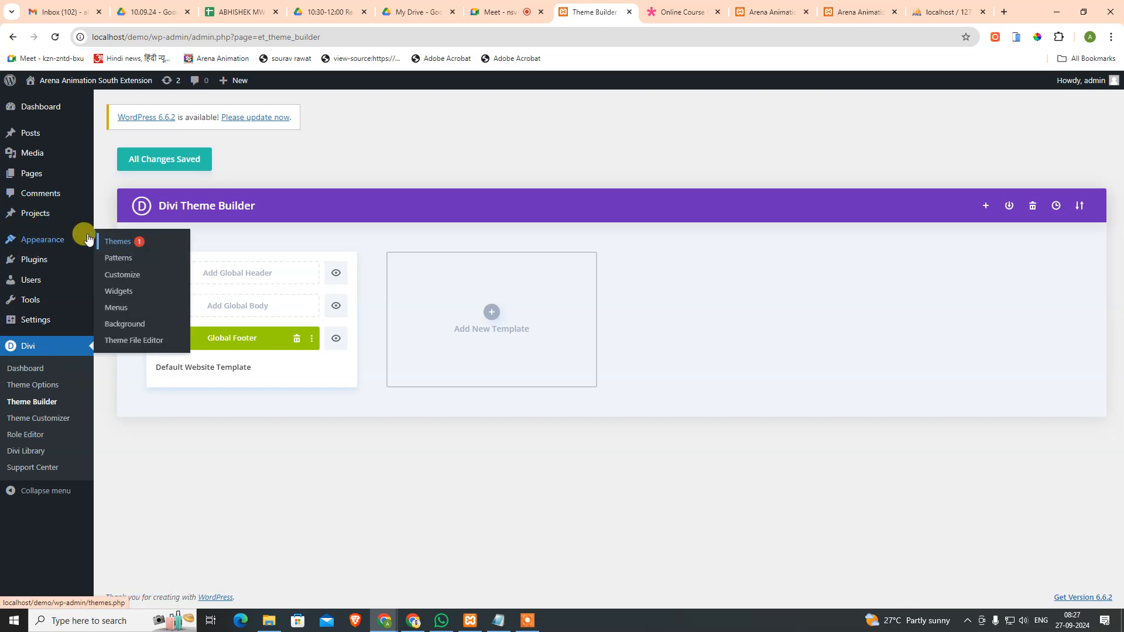
{"action": "left_click", "coordinate": [120, 174]}
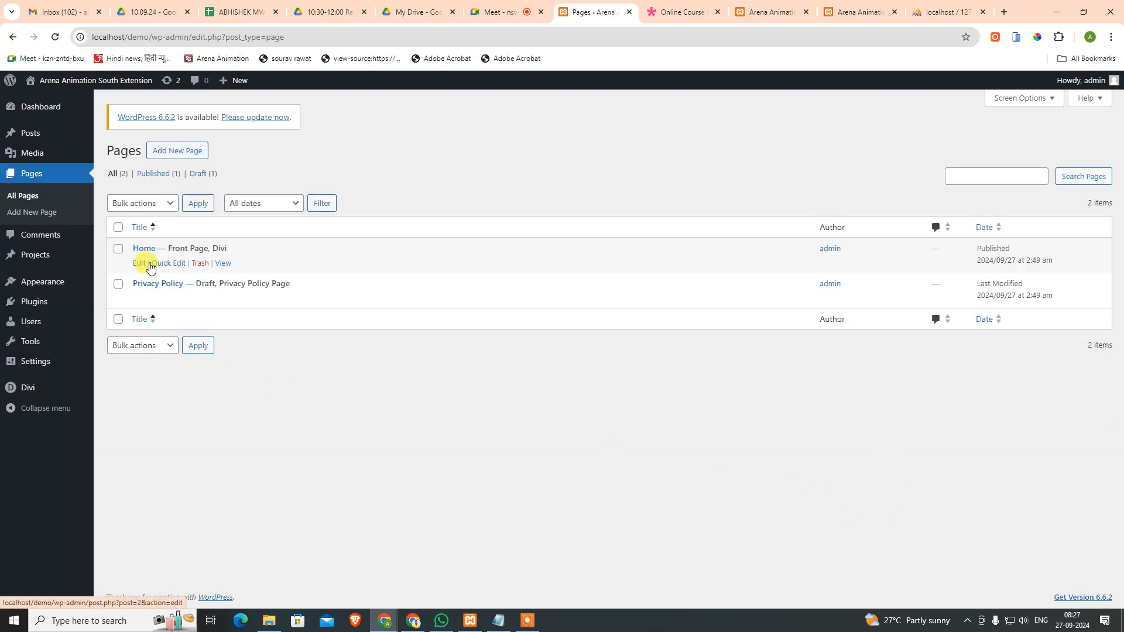
{"action": "left_click", "coordinate": [151, 264]}
{"action": "left_click", "coordinate": [169, 377]}
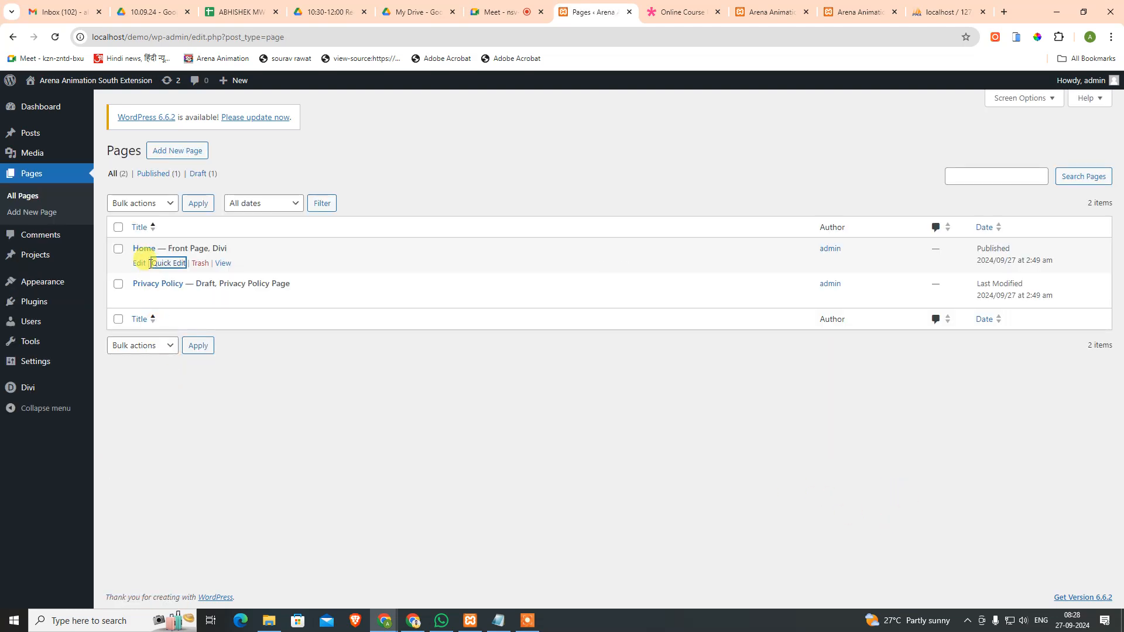
{"action": "left_click", "coordinate": [140, 262]}
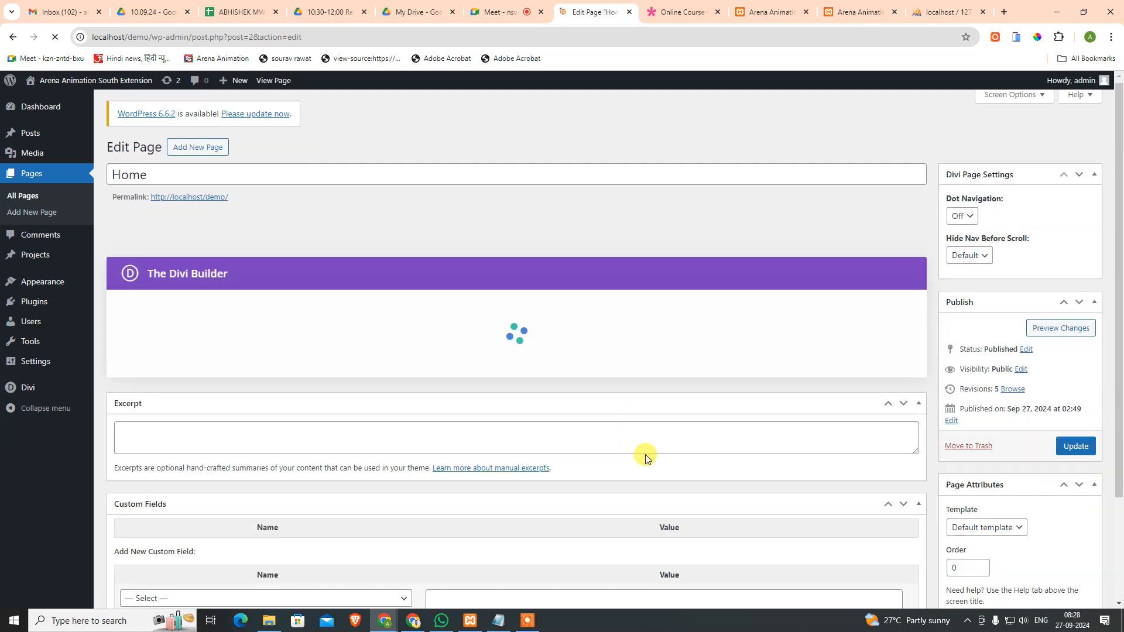
{"action": "scroll", "coordinate": [632, 436], "scroll_direction": "down", "scroll_amount": 2}
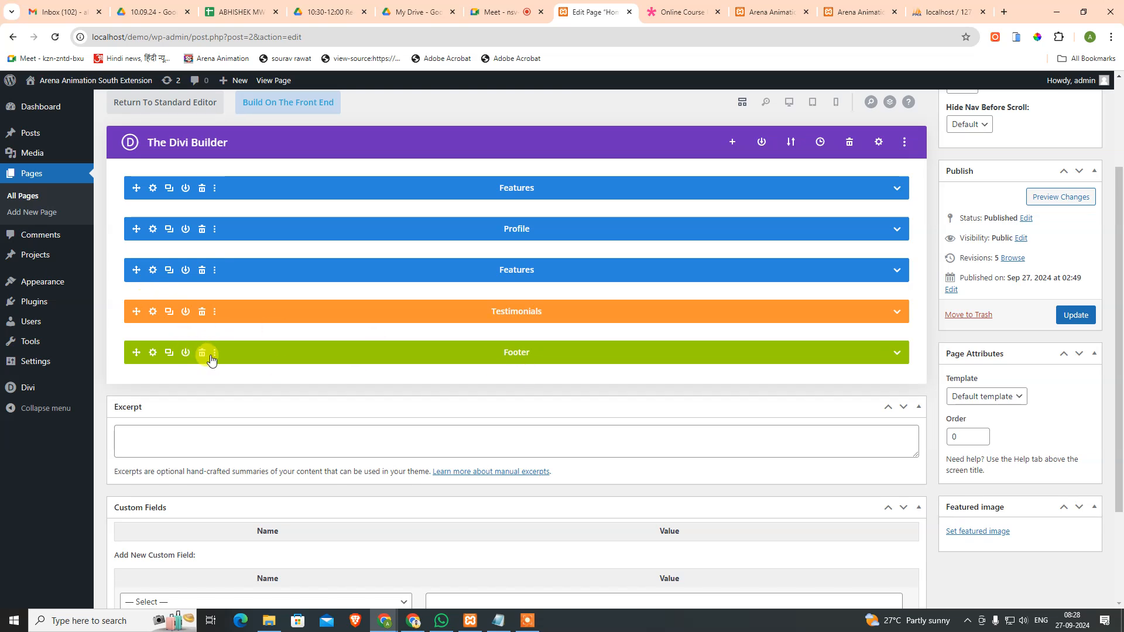
Step: Delete the Footer section from the Home page and open the new-section choices below Testimonials
{"action": "left_click", "coordinate": [202, 353]}
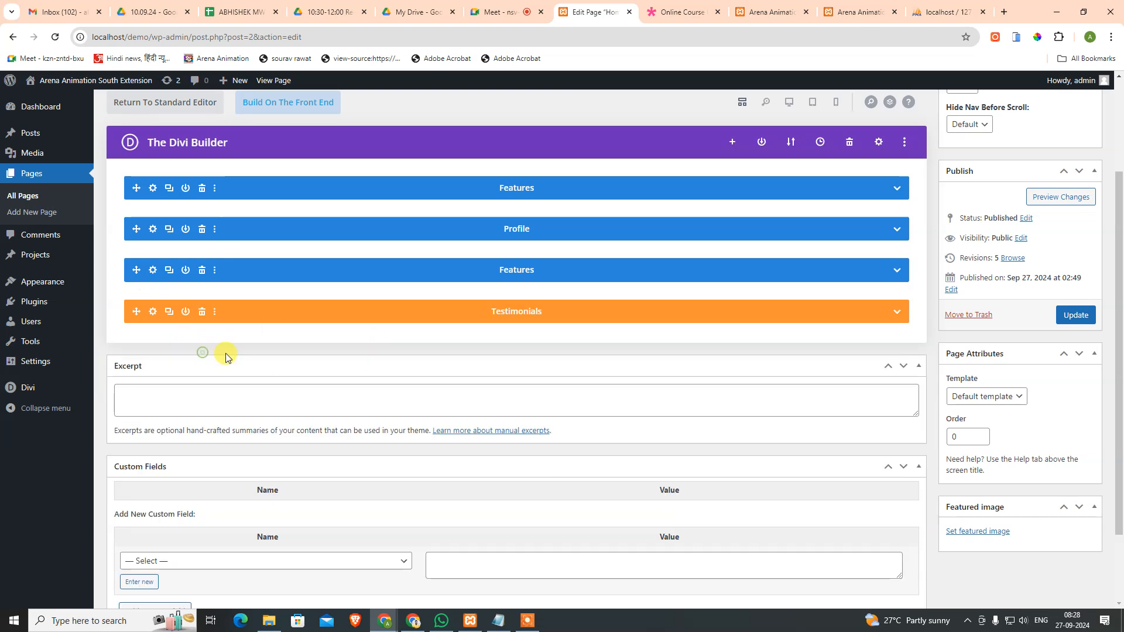
{"action": "left_click", "coordinate": [897, 312]}
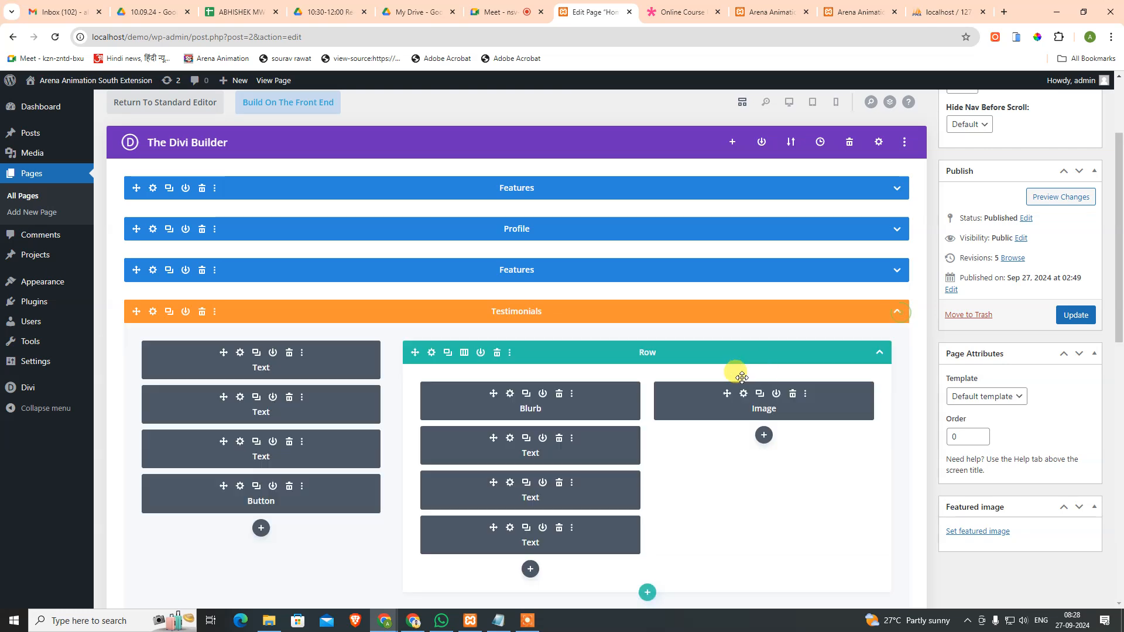
{"action": "scroll", "coordinate": [544, 386], "scroll_direction": "down", "scroll_amount": 7}
{"action": "left_click", "coordinate": [517, 477]}
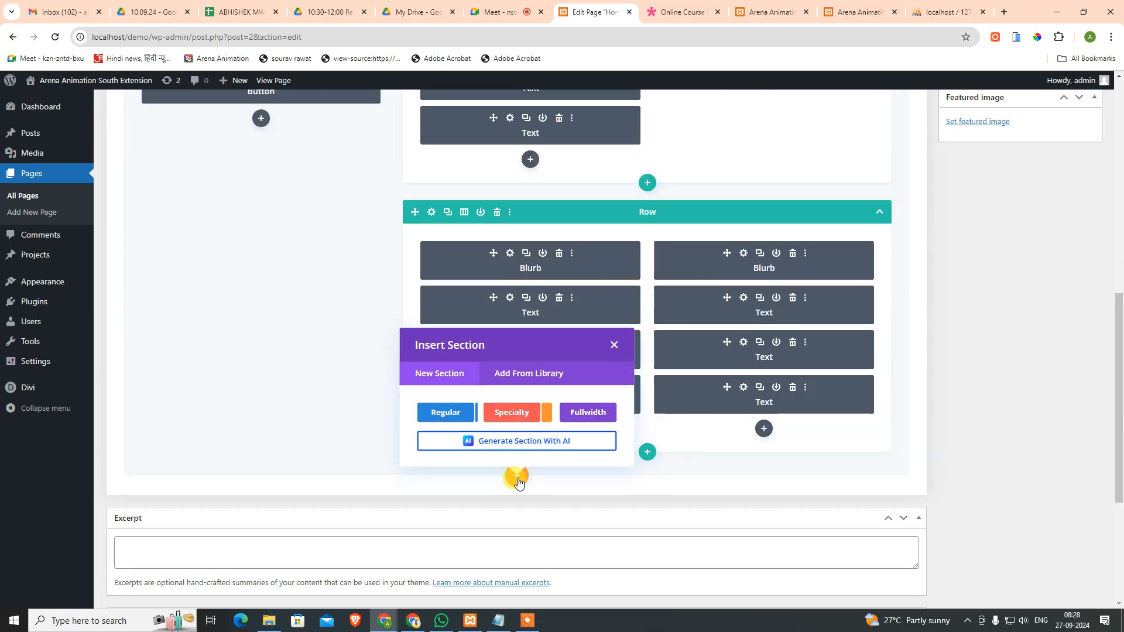
{"action": "left_click", "coordinate": [522, 415]}
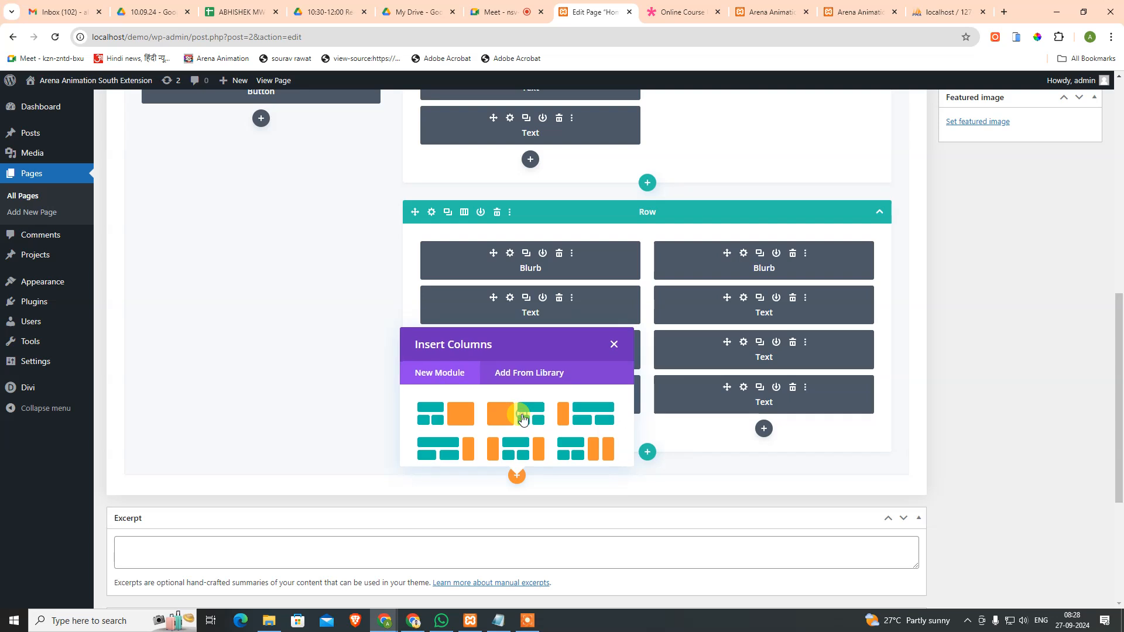
{"action": "left_click", "coordinate": [544, 486]}
{"action": "left_click", "coordinate": [516, 475]}
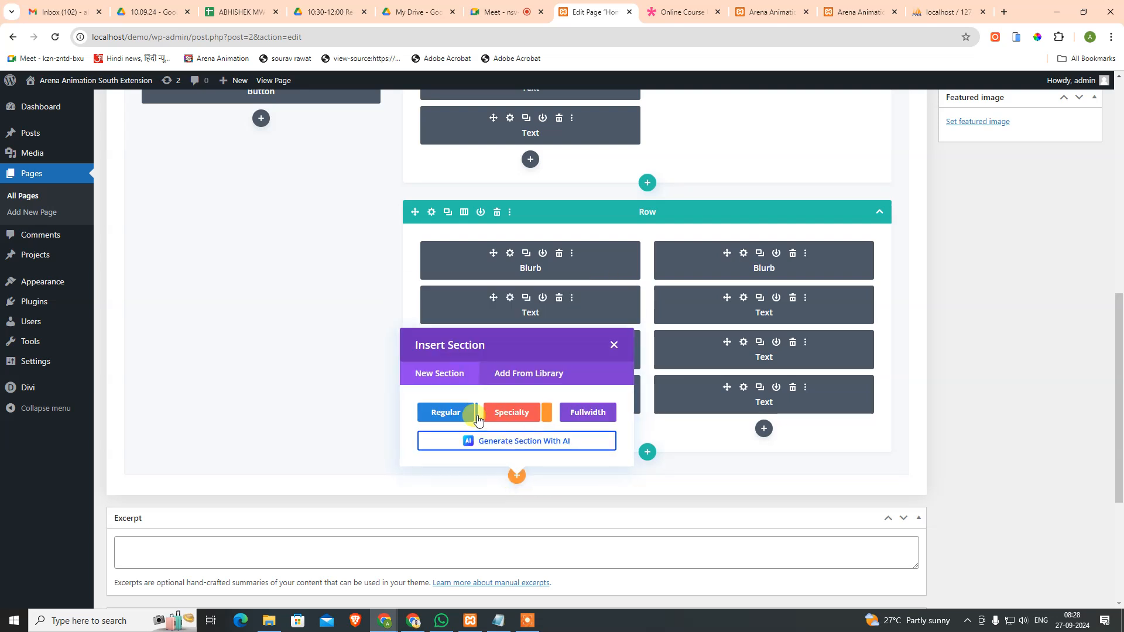
Step: Delete the saved Footer section from the Divi library and close it without inserting anything
{"action": "left_click", "coordinate": [511, 375]}
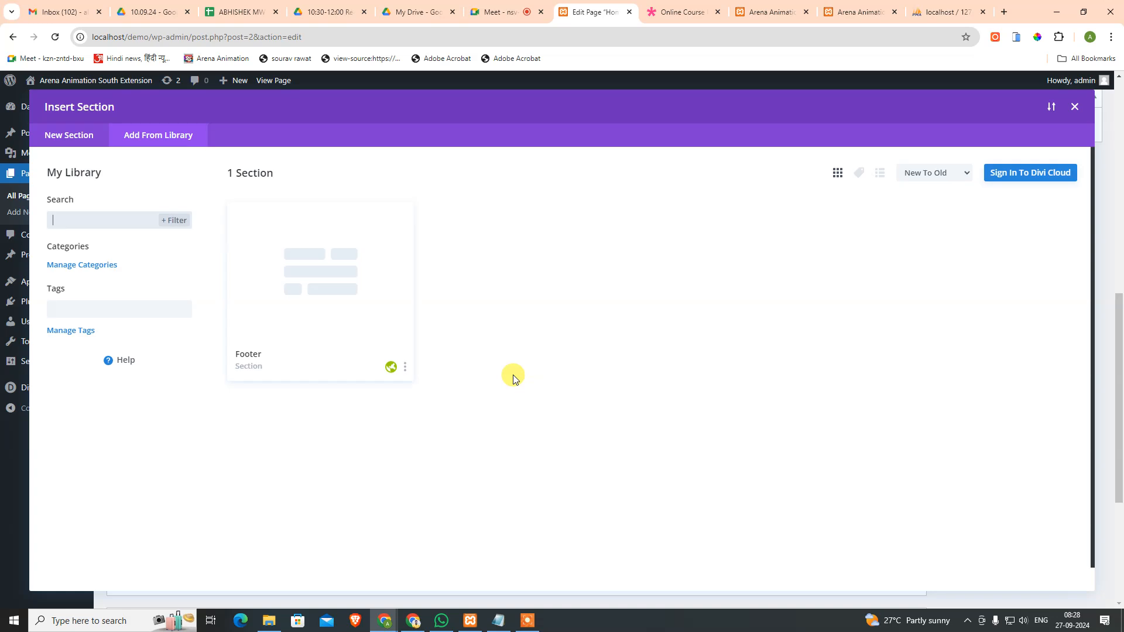
{"action": "left_click", "coordinate": [407, 365]}
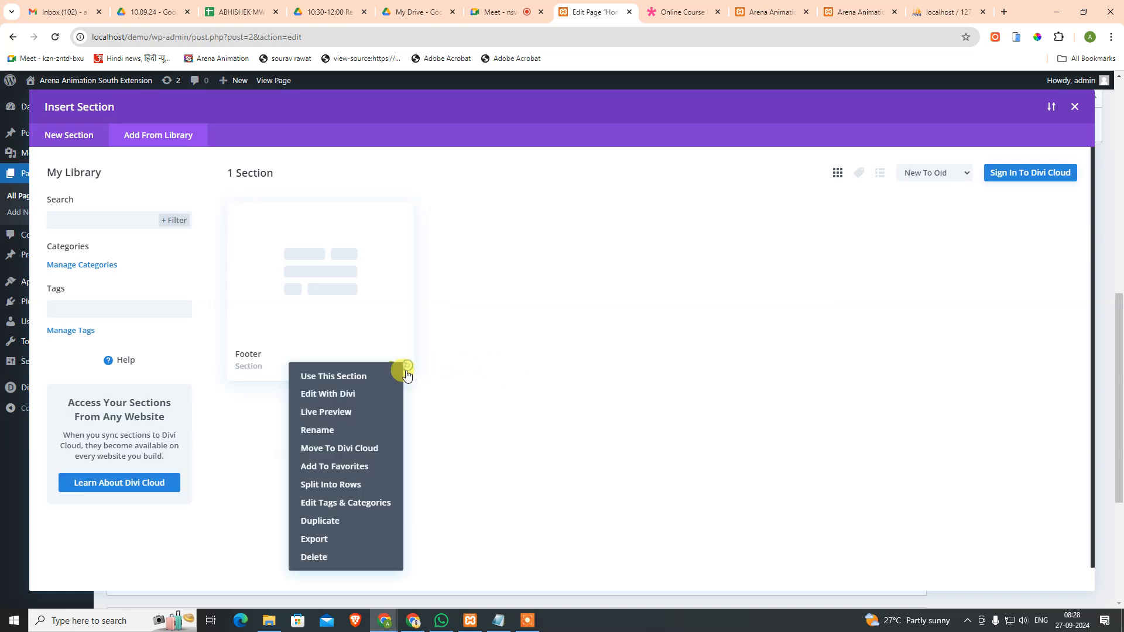
{"action": "left_click", "coordinate": [367, 554]}
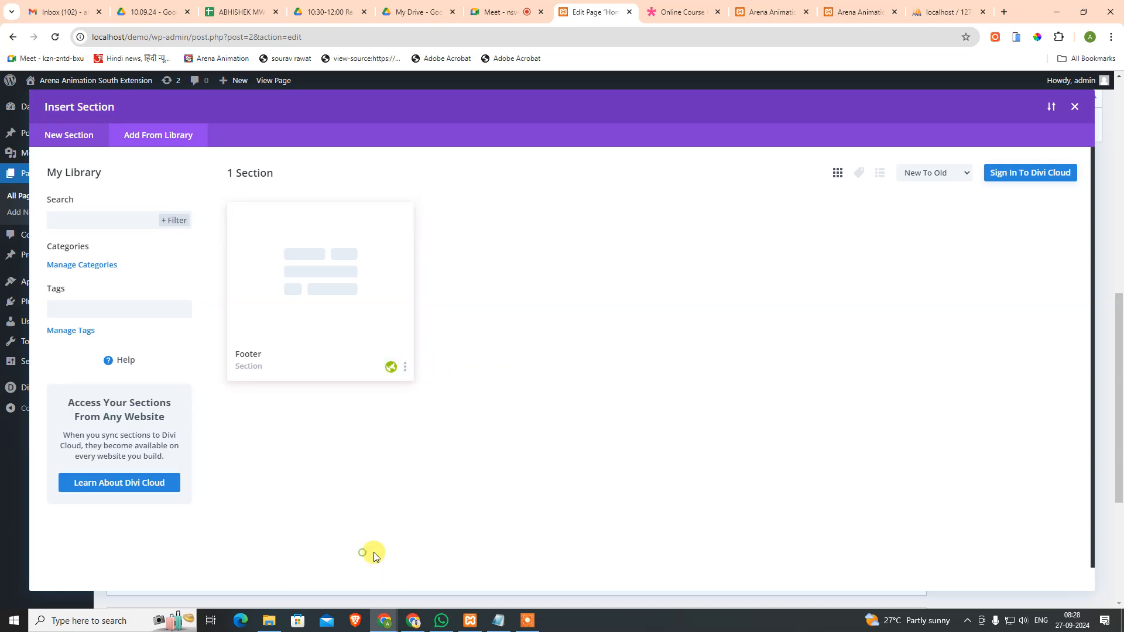
{"action": "left_click", "coordinate": [1075, 111]}
{"action": "scroll", "coordinate": [570, 409], "scroll_direction": "up", "scroll_amount": 6}
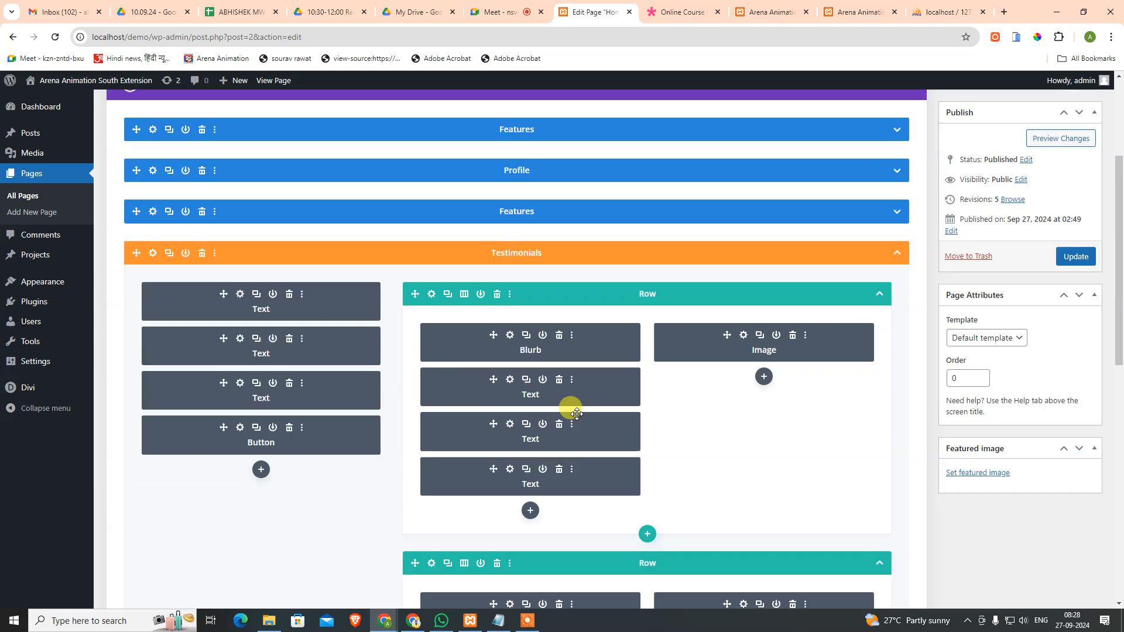
{"action": "left_click", "coordinate": [897, 252]}
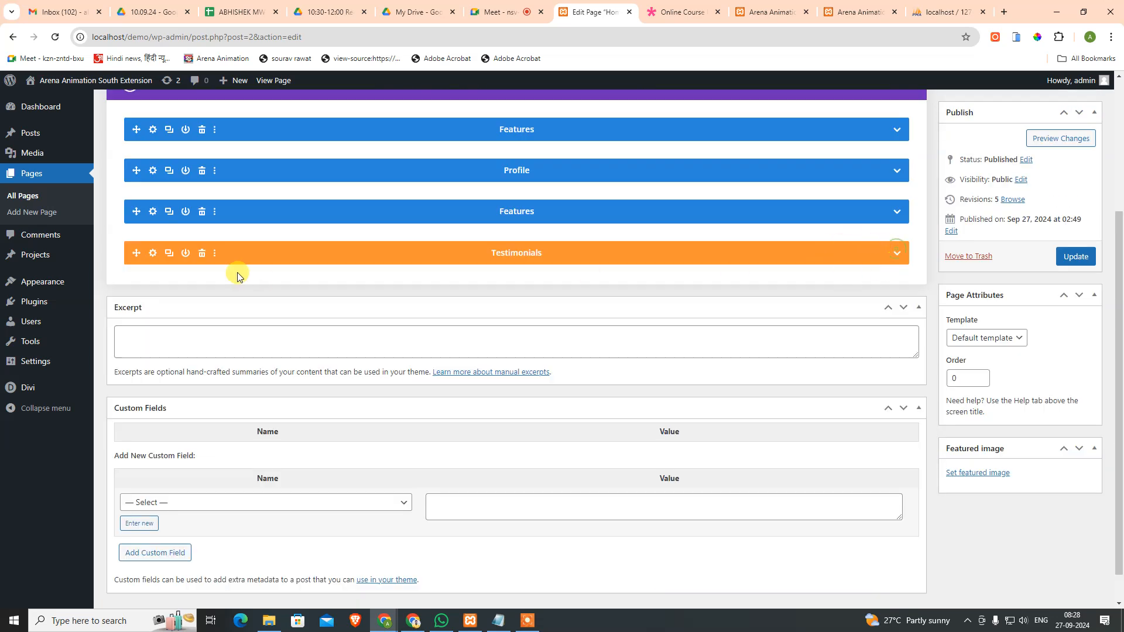
{"action": "scroll", "coordinate": [293, 278], "scroll_direction": "up", "scroll_amount": 3}
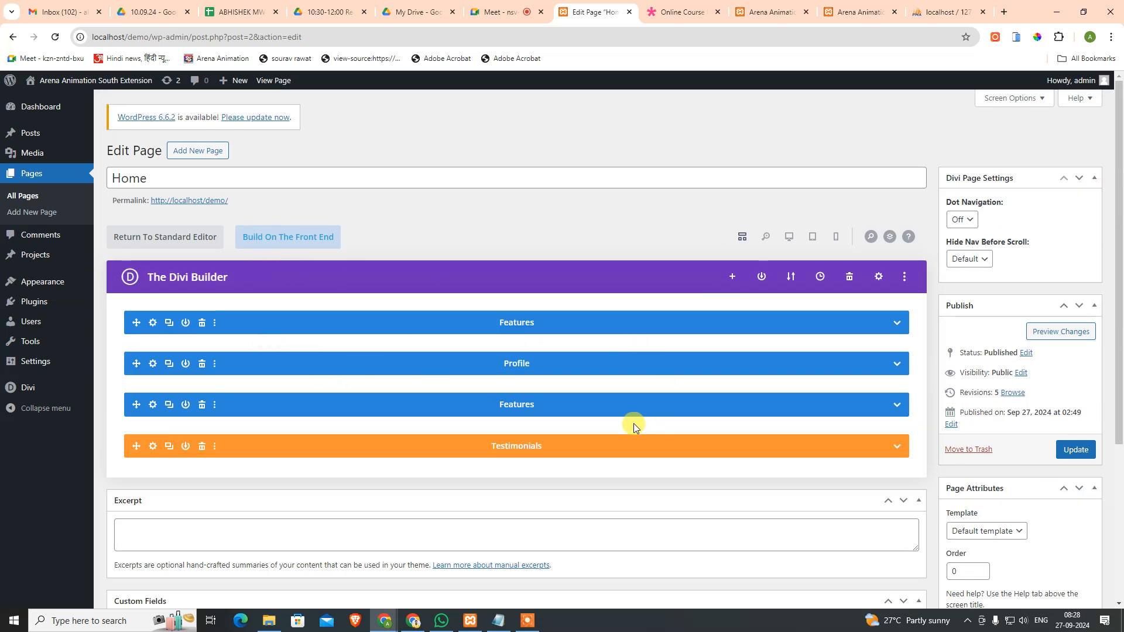
Step: Update the Home page and reload the live front page to check the footer
{"action": "left_click", "coordinate": [1075, 450]}
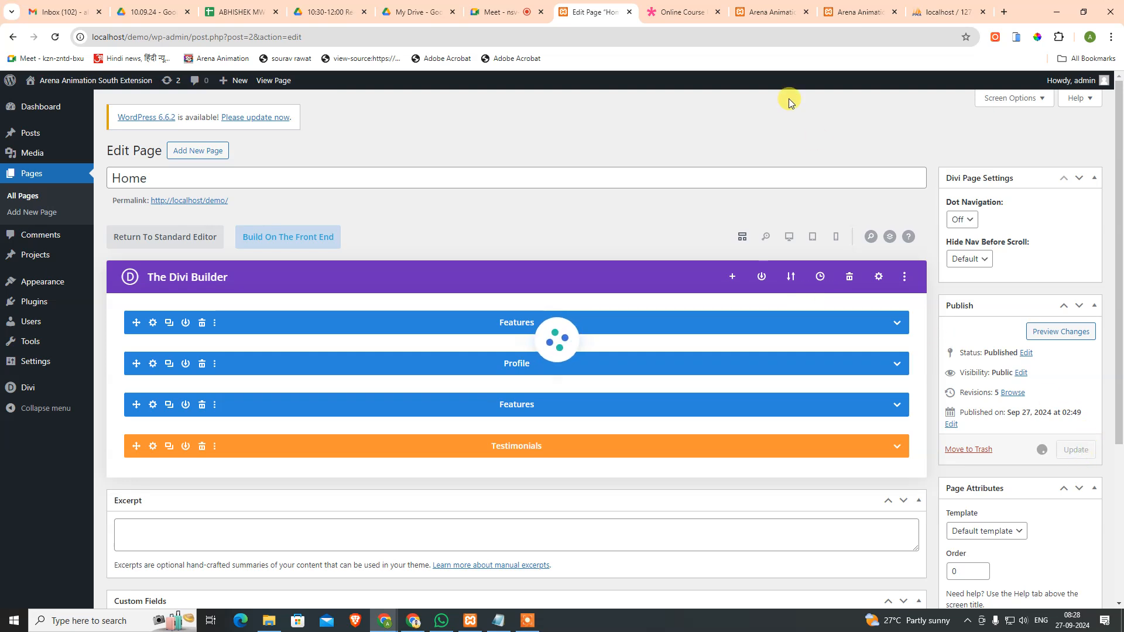
{"action": "left_click", "coordinate": [775, 12]}
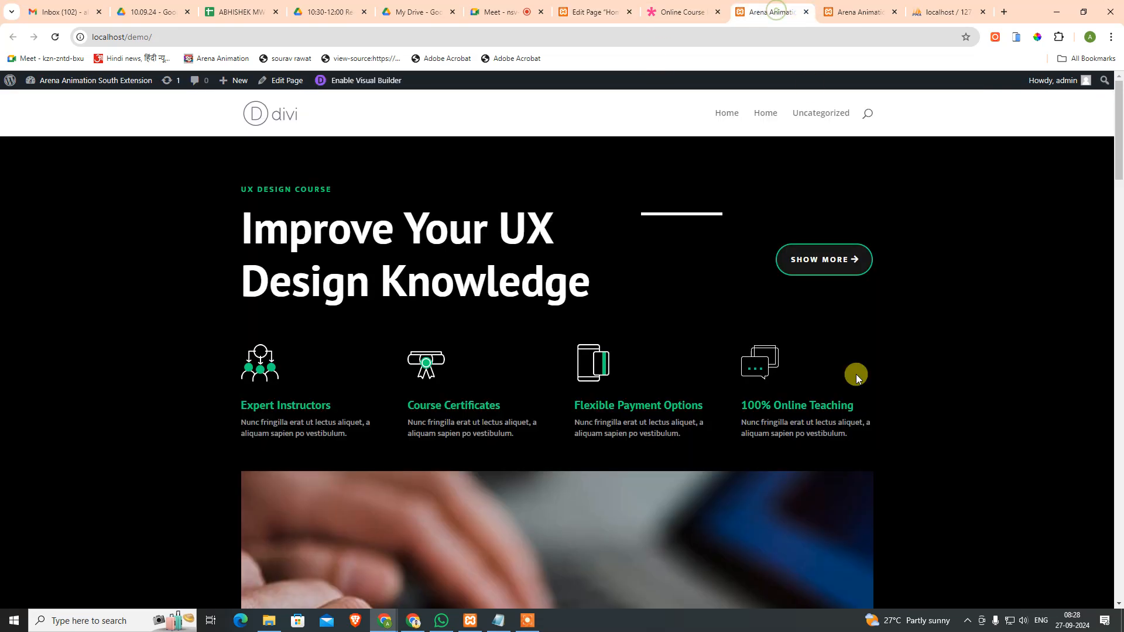
{"action": "scroll", "coordinate": [819, 328], "scroll_direction": "down", "scroll_amount": 1}
{"action": "scroll", "coordinate": [739, 244], "scroll_direction": "up", "scroll_amount": 1}
{"action": "left_click", "coordinate": [55, 37]}
{"action": "scroll", "coordinate": [981, 445], "scroll_direction": "down", "scroll_amount": 20}
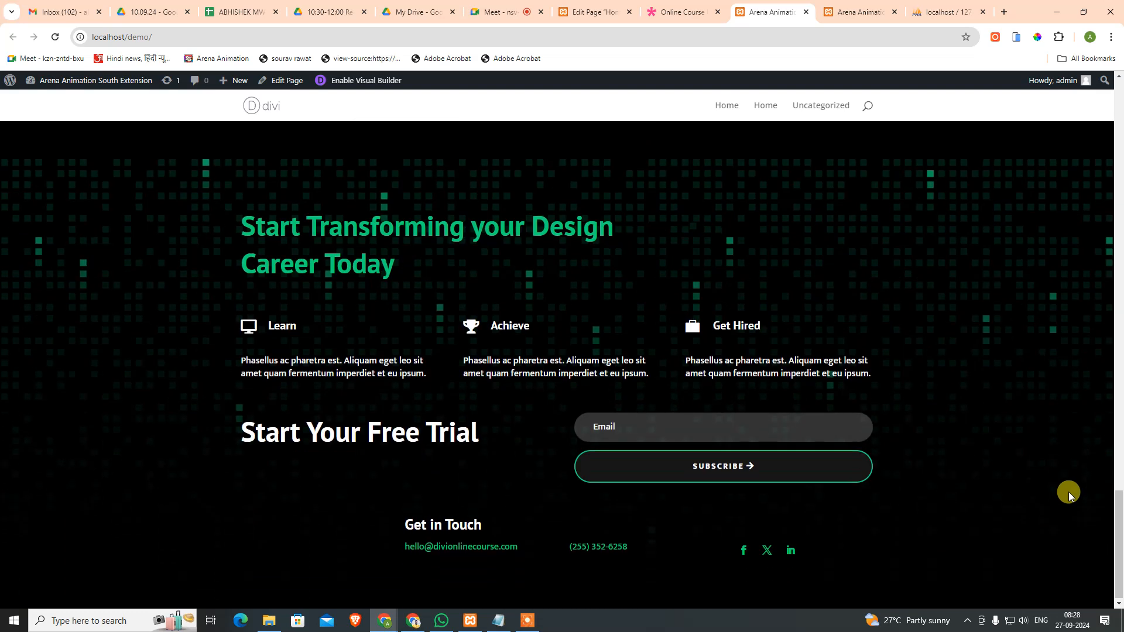
Step: Try the Start Your Free Trial form's Email field, then return to the Home page editor
{"action": "left_click_drag", "start_coordinate": [178, 423], "coordinate": [471, 426]}
{"action": "left_click", "coordinate": [472, 427]}
{"action": "left_click", "coordinate": [671, 431]}
{"action": "left_click", "coordinate": [587, 274]}
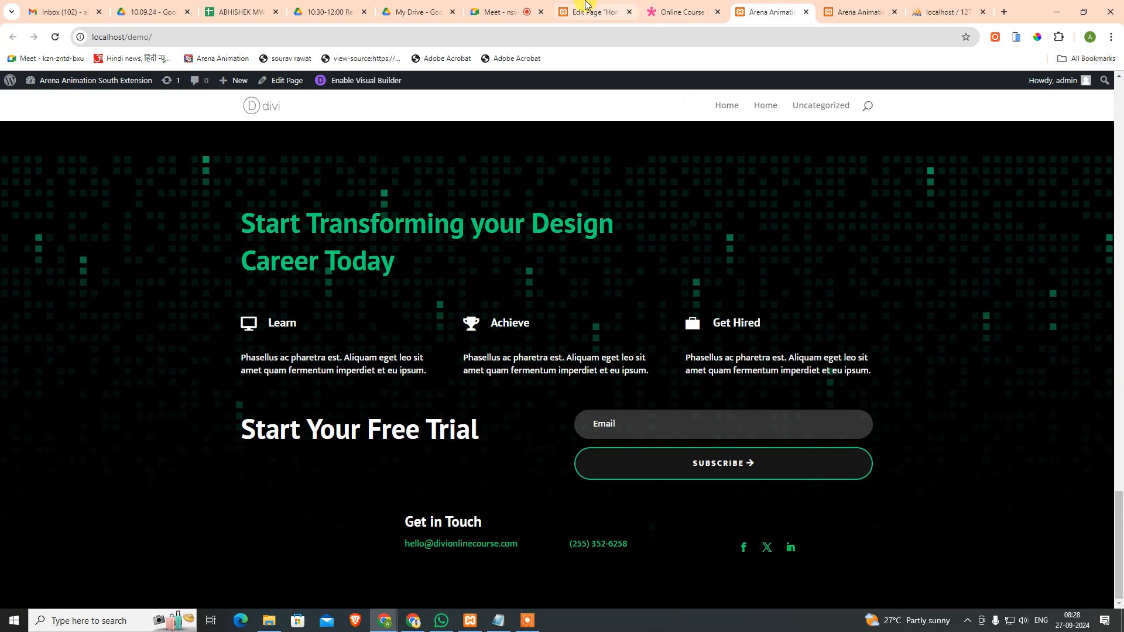
{"action": "left_click", "coordinate": [586, 6]}
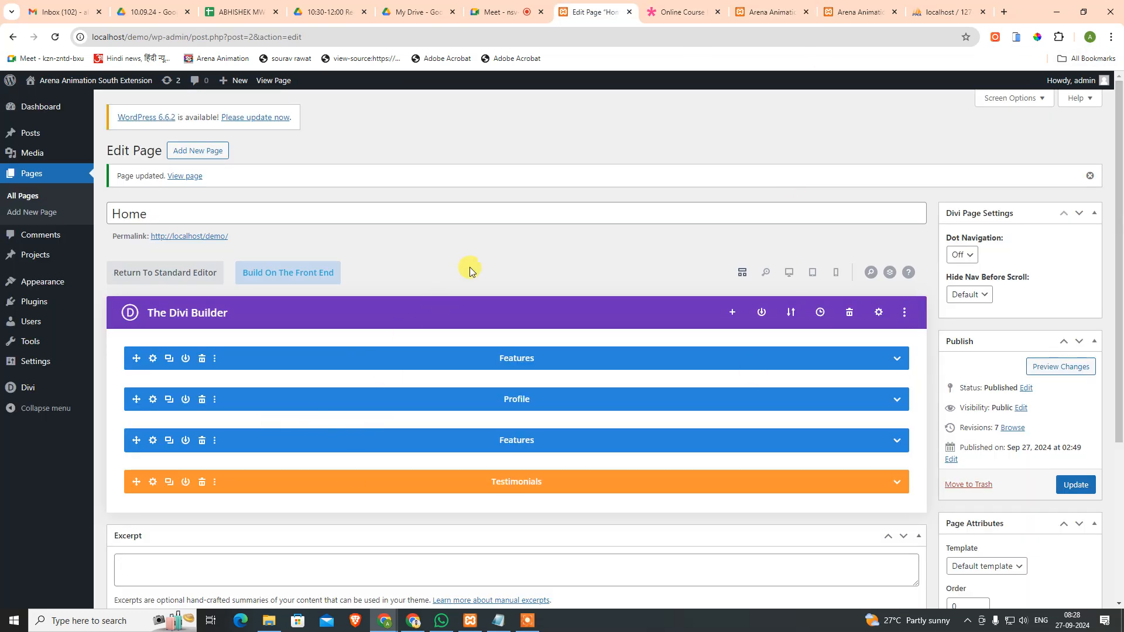
Step: Create a 'Primary Navigation' menu that auto-adds top-level pages and uses the Primary Menu location
{"action": "mouse_move", "coordinate": [29, 392]}
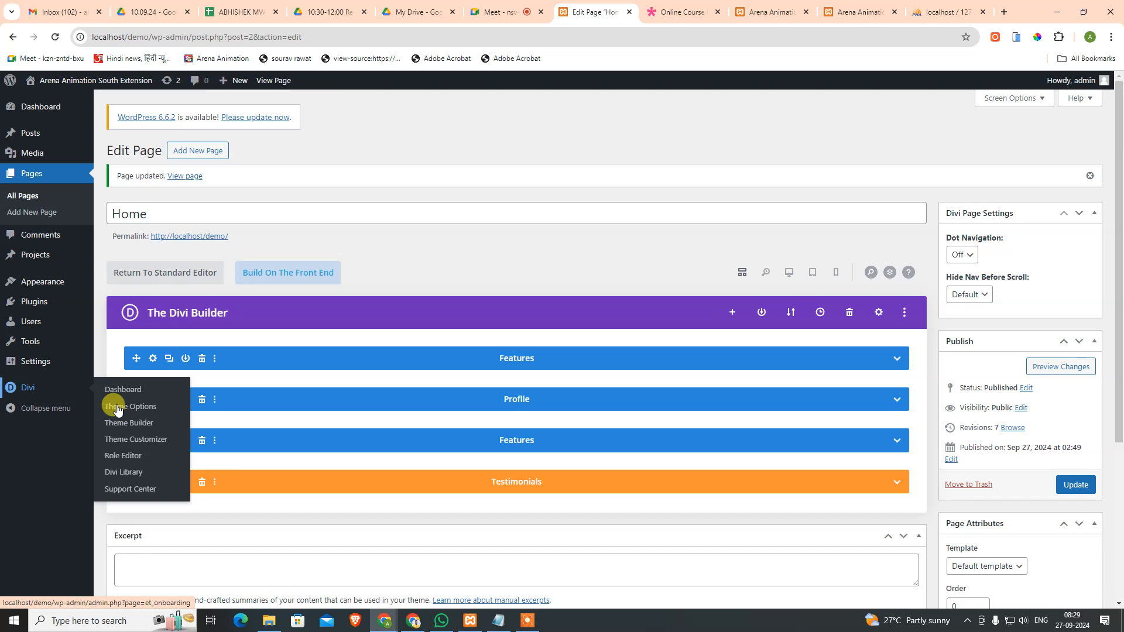
{"action": "mouse_move", "coordinate": [49, 282]}
{"action": "left_click", "coordinate": [117, 349]}
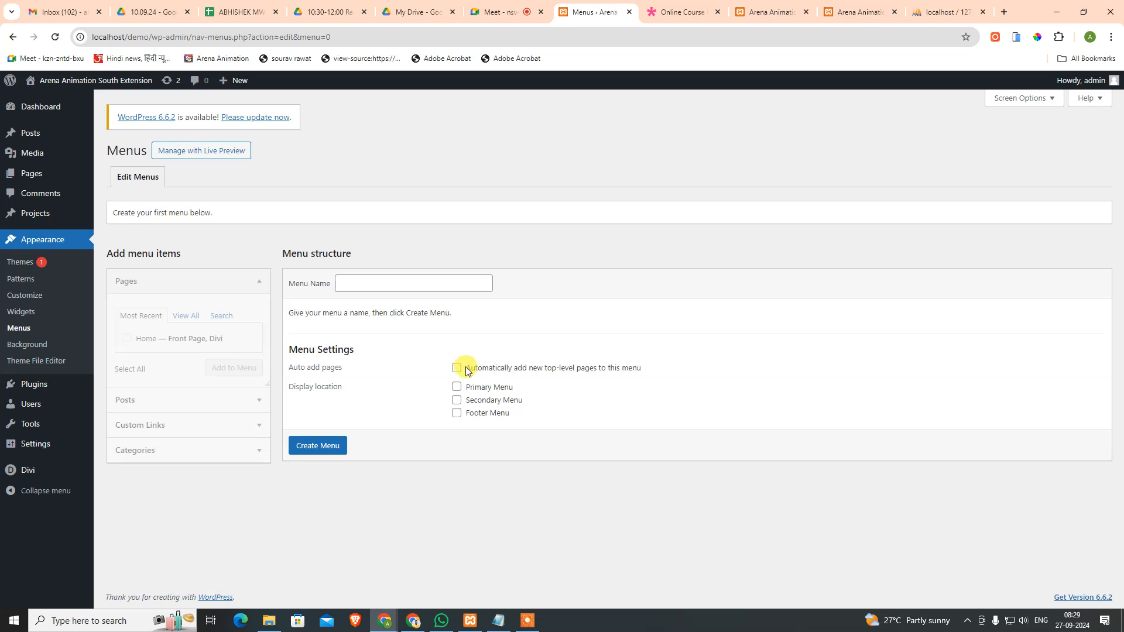
{"action": "left_click", "coordinate": [433, 276]}
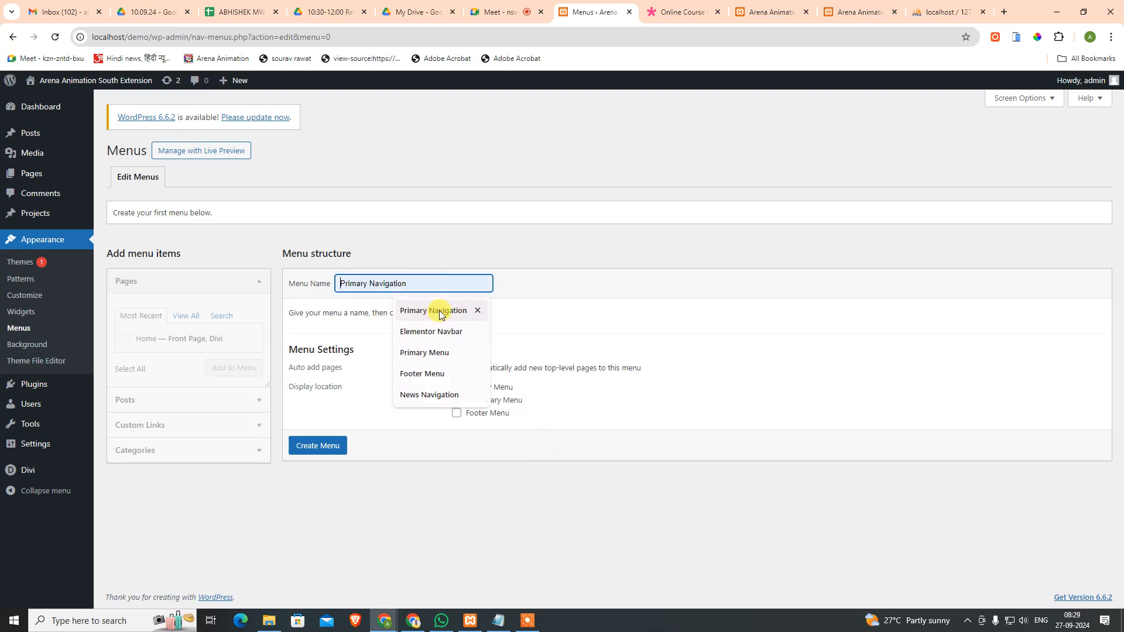
{"action": "left_click", "coordinate": [440, 311]}
{"action": "left_click", "coordinate": [456, 368]}
{"action": "left_click", "coordinate": [457, 389]}
{"action": "left_click", "coordinate": [317, 446]}
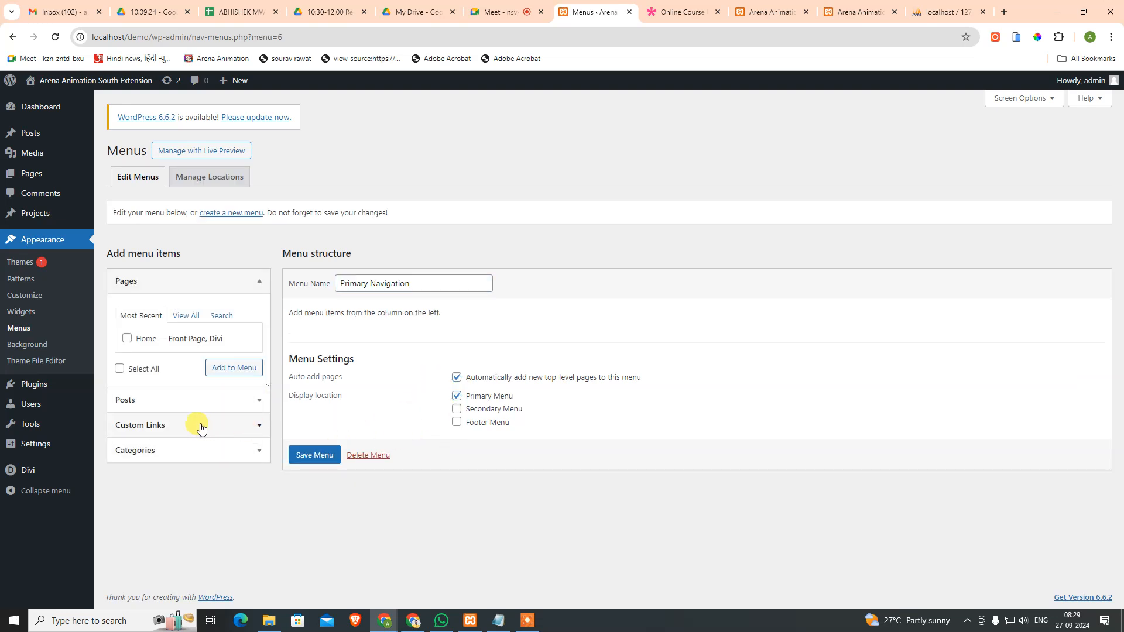
Step: Add the Home page to the Primary Navigation menu and save it
{"action": "left_click", "coordinate": [127, 338]}
{"action": "left_click", "coordinate": [234, 368]}
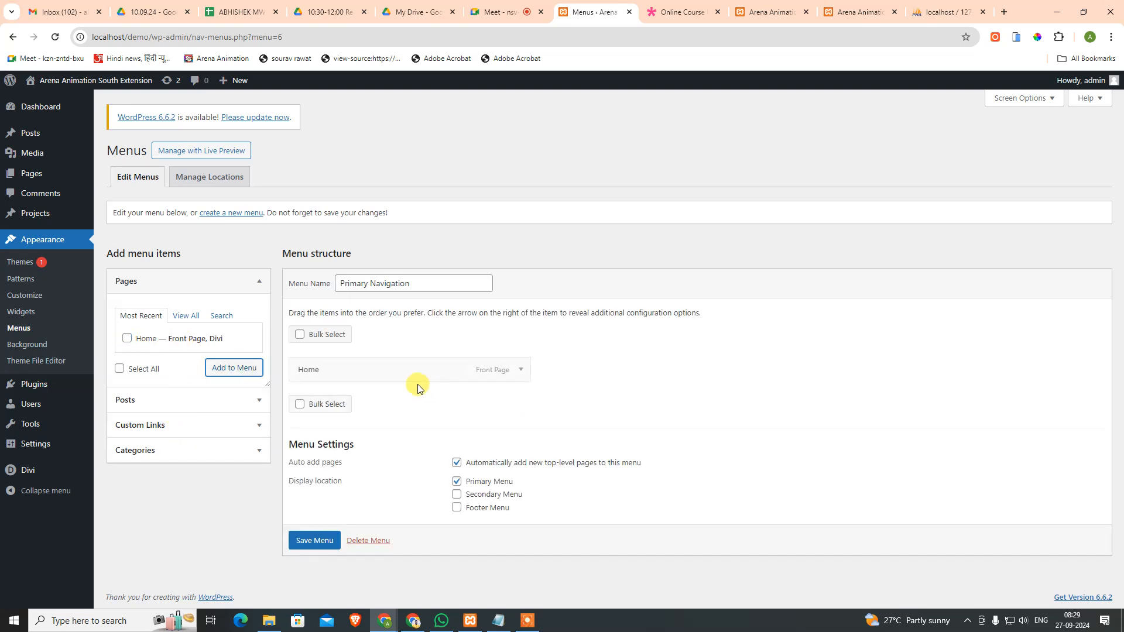
{"action": "left_click", "coordinate": [308, 540]}
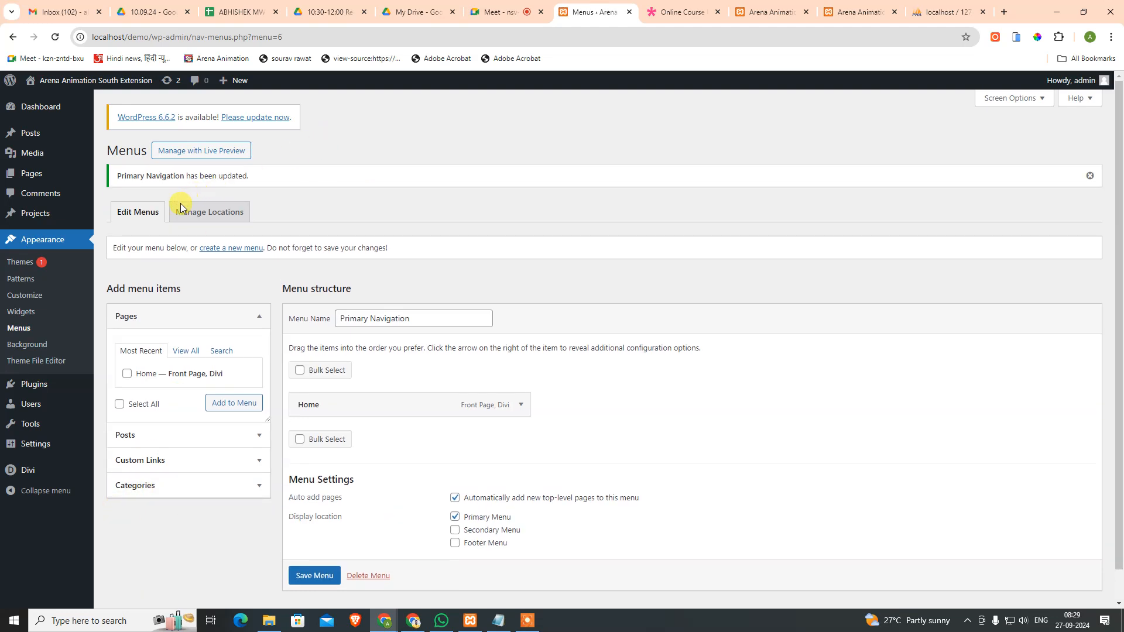
{"action": "left_click", "coordinate": [20, 261]}
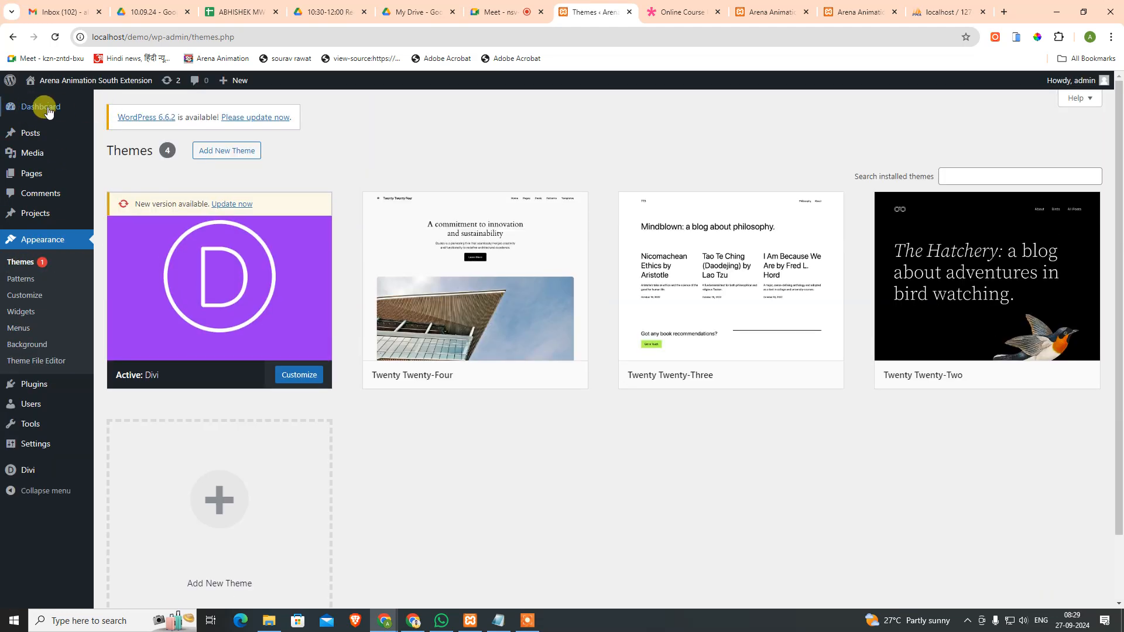
Step: Select the Divi theme in Dashboard Updates and update it from 4.27.0 to 4.27.1
{"action": "mouse_move", "coordinate": [40, 106]}
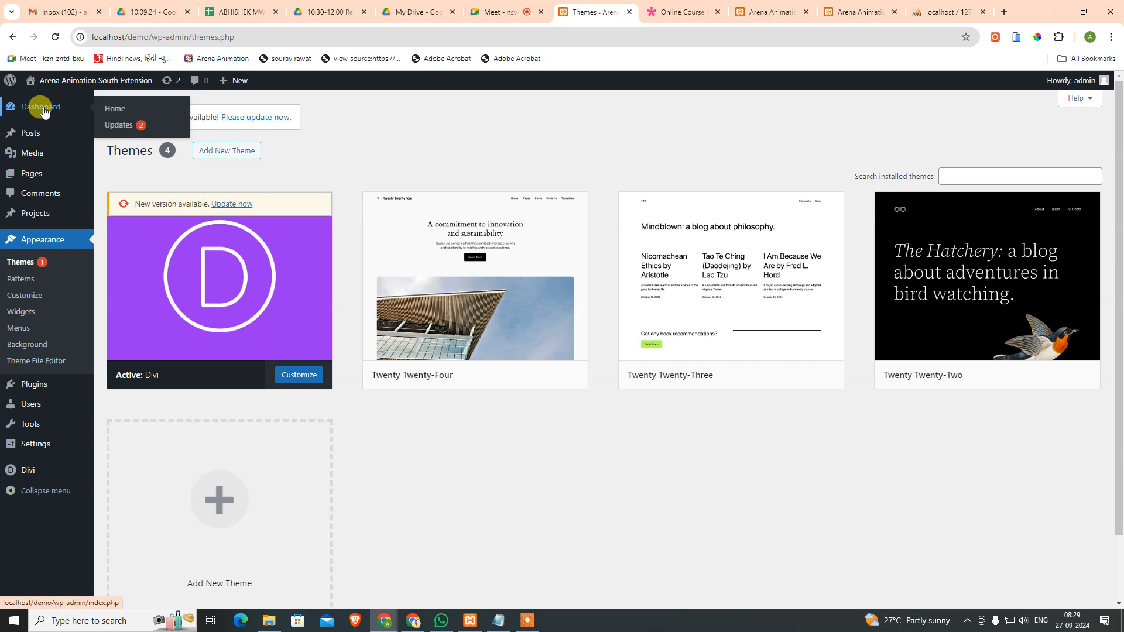
{"action": "left_click", "coordinate": [113, 111]}
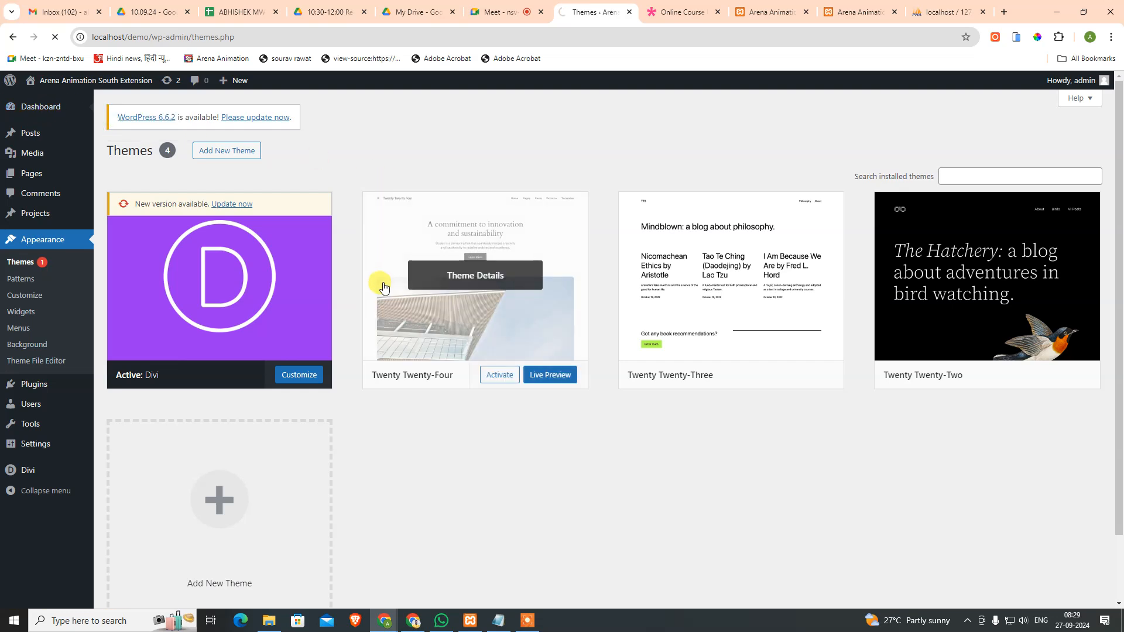
{"action": "scroll", "coordinate": [176, 450], "scroll_direction": "down", "scroll_amount": 3}
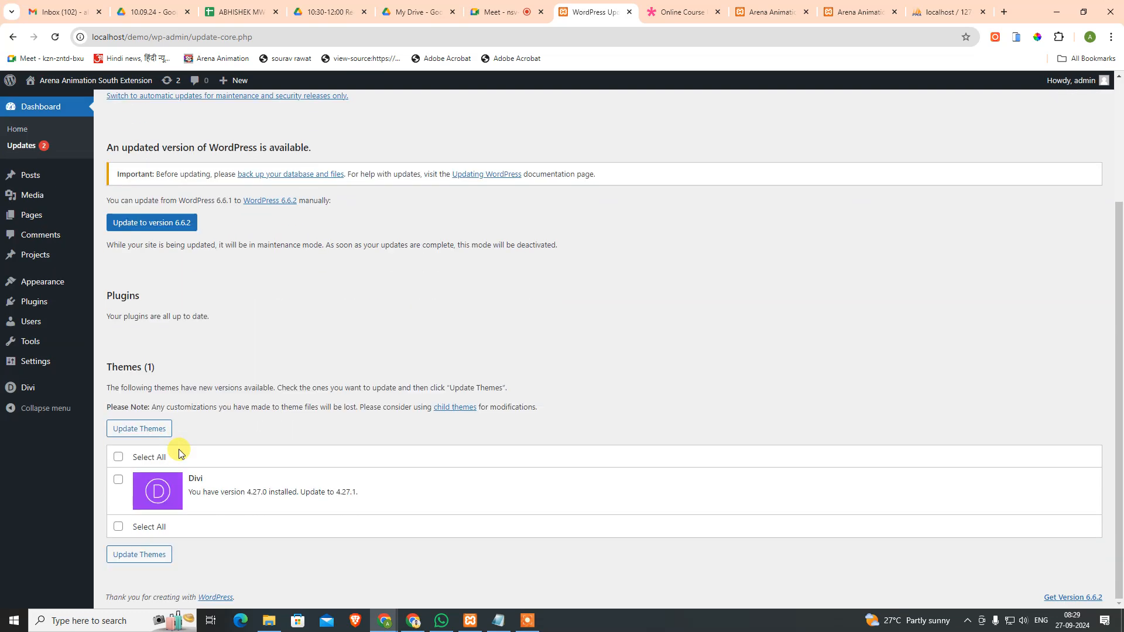
{"action": "left_click", "coordinate": [146, 429]}
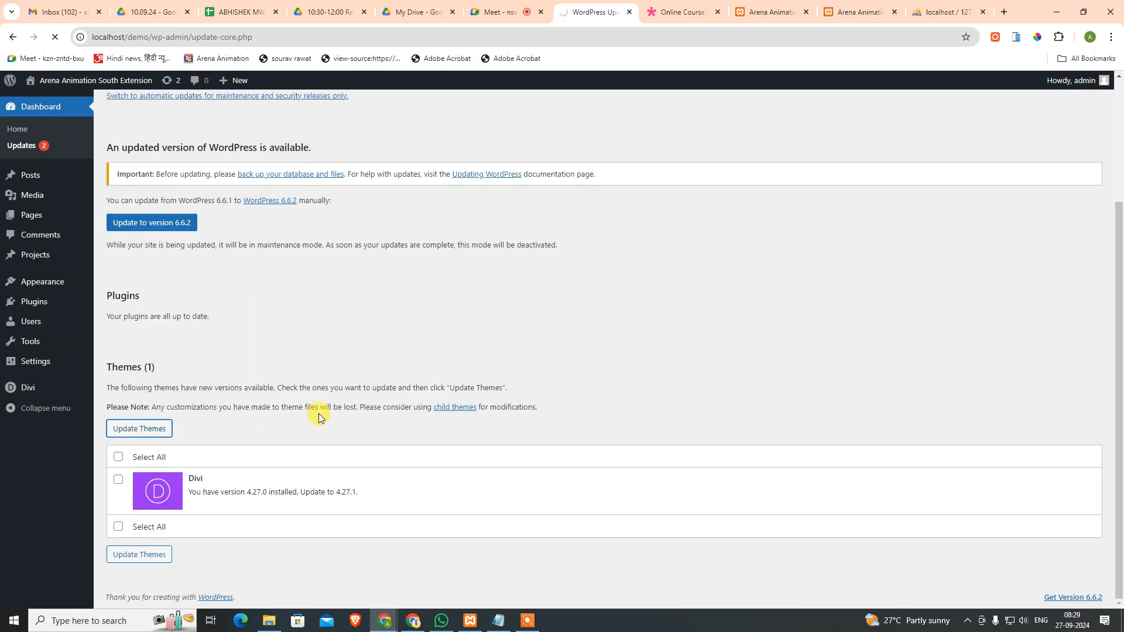
{"action": "scroll", "coordinate": [321, 412], "scroll_direction": "down", "scroll_amount": 3}
{"action": "left_click", "coordinate": [119, 457]}
{"action": "left_click", "coordinate": [134, 428]}
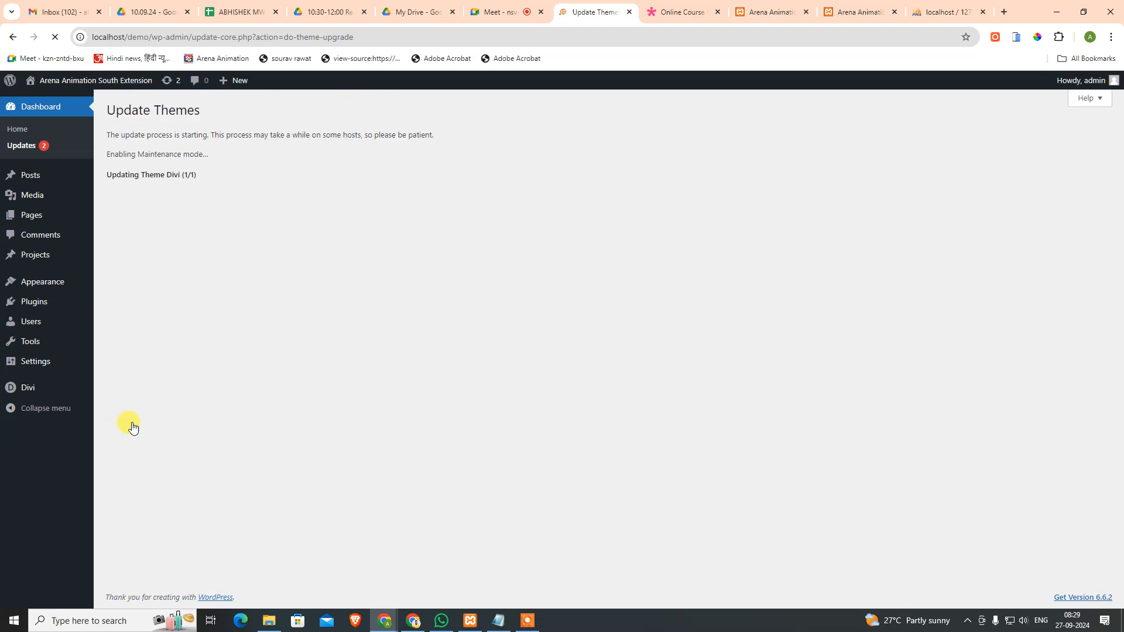
Step: Reload the live site past the maintenance notice to confirm it loads, then return to Updates
{"action": "left_click", "coordinate": [785, 11]}
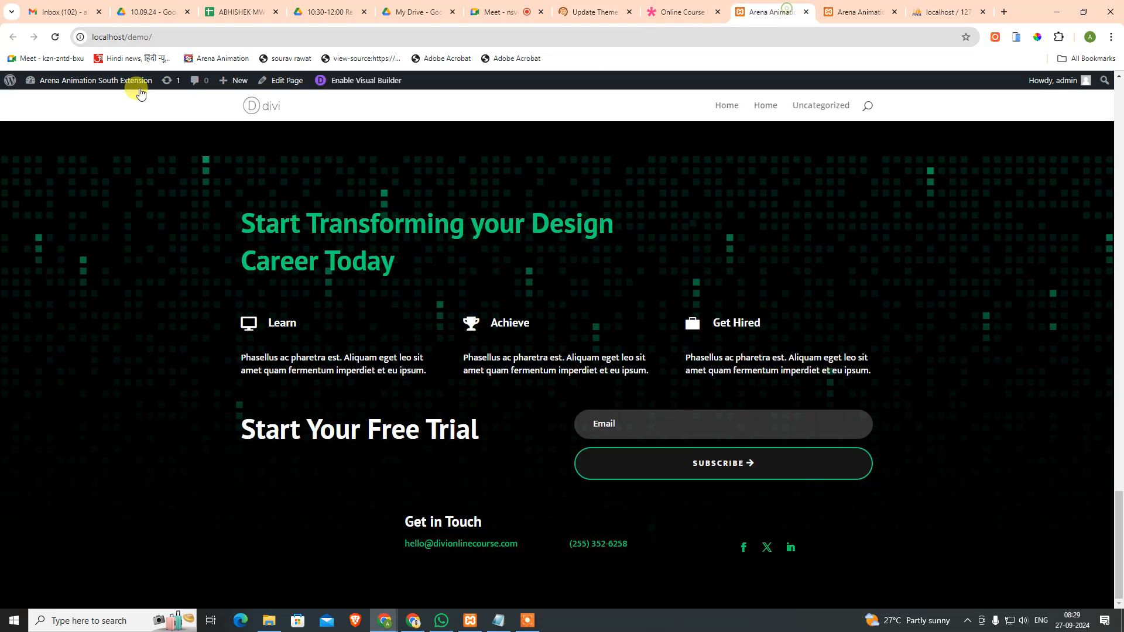
{"action": "left_click", "coordinate": [55, 37]}
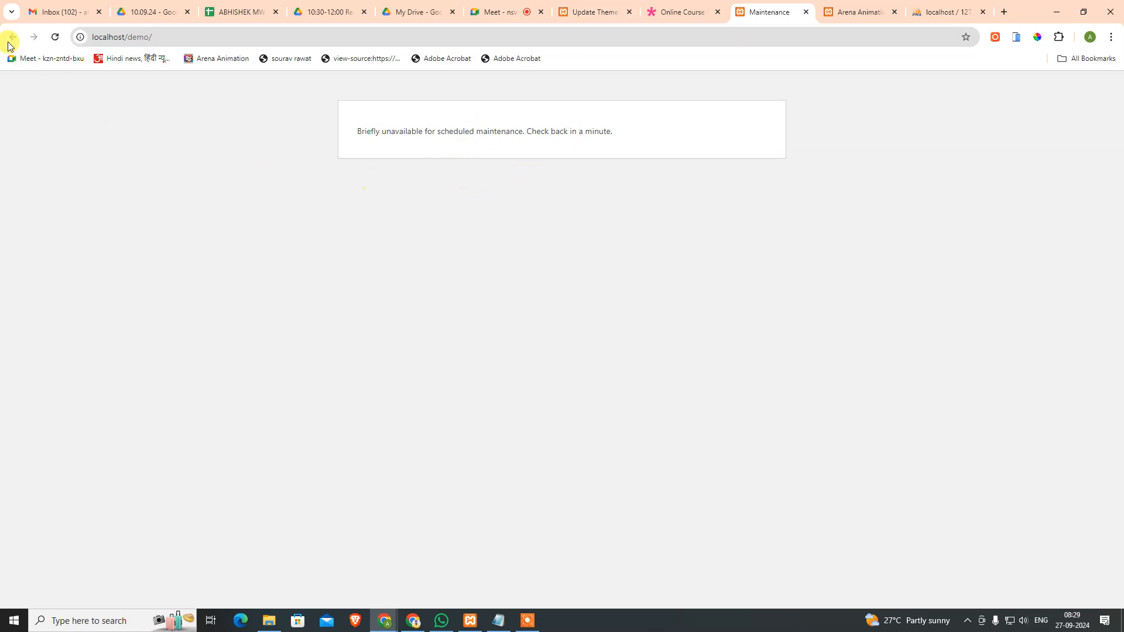
{"action": "left_click", "coordinate": [55, 38]}
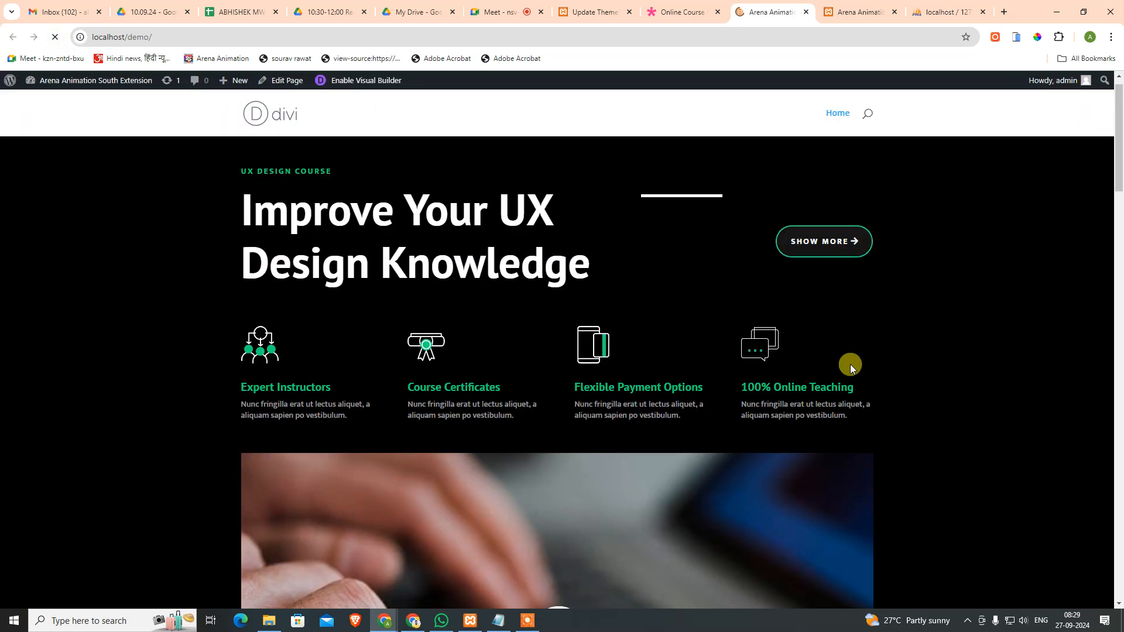
{"action": "scroll", "coordinate": [895, 432], "scroll_direction": "down", "scroll_amount": 10}
{"action": "scroll", "coordinate": [900, 482], "scroll_direction": "down", "scroll_amount": 15}
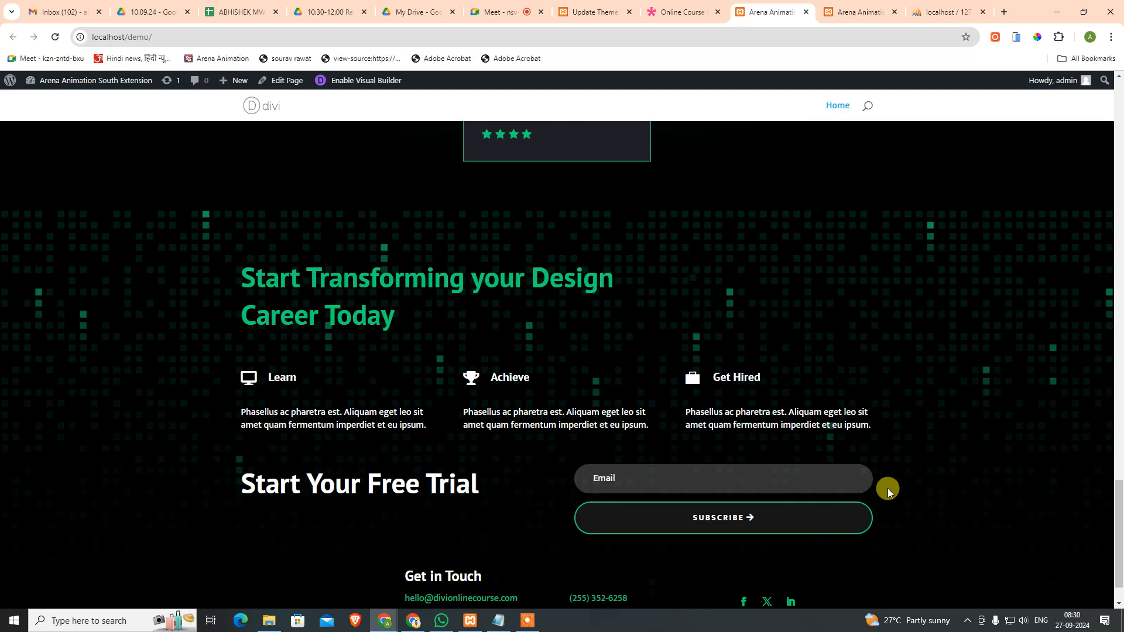
{"action": "left_click", "coordinate": [599, 11]}
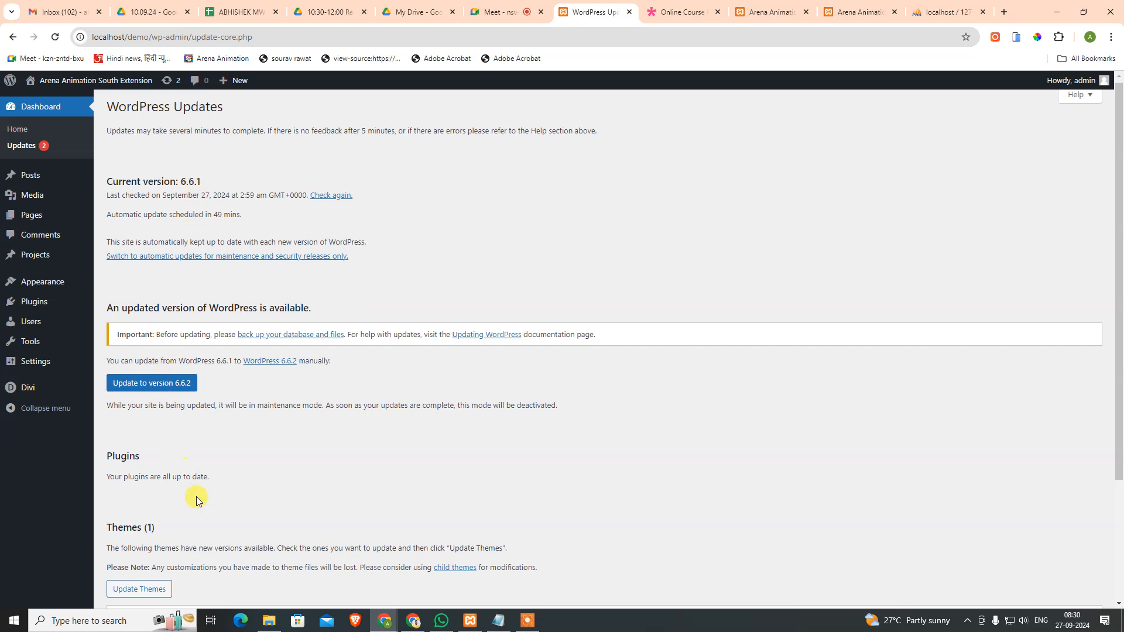
Step: Upgrade WordPress core from 6.6.1 to 6.6.2 and recheck the Updates page shows everything current
{"action": "scroll", "coordinate": [176, 468], "scroll_direction": "down", "scroll_amount": 3}
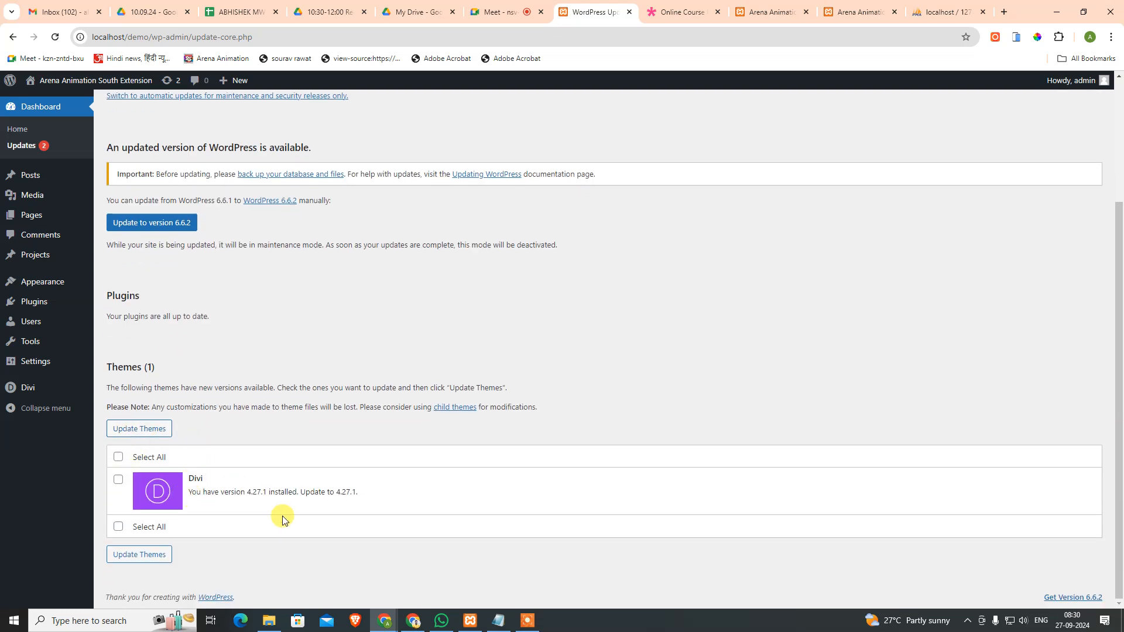
{"action": "scroll", "coordinate": [197, 410], "scroll_direction": "up", "scroll_amount": 3}
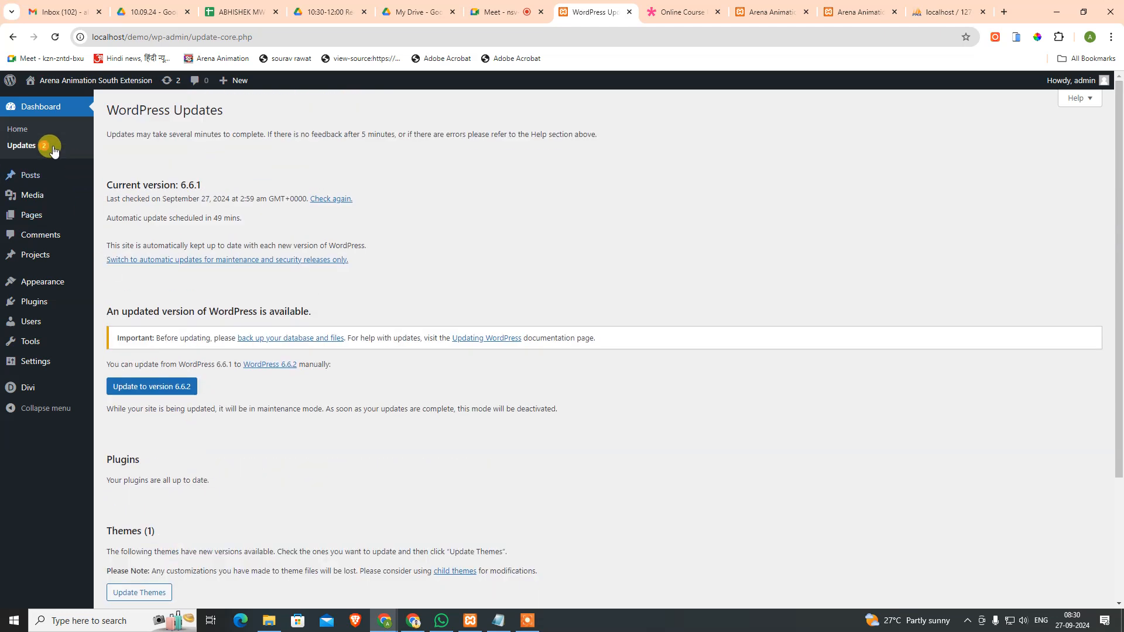
{"action": "left_click", "coordinate": [21, 130]}
{"action": "left_click", "coordinate": [26, 145]}
{"action": "scroll", "coordinate": [209, 364], "scroll_direction": "down", "scroll_amount": 3}
{"action": "scroll", "coordinate": [213, 380], "scroll_direction": "up", "scroll_amount": 3}
{"action": "scroll", "coordinate": [213, 381], "scroll_direction": "up", "scroll_amount": 1}
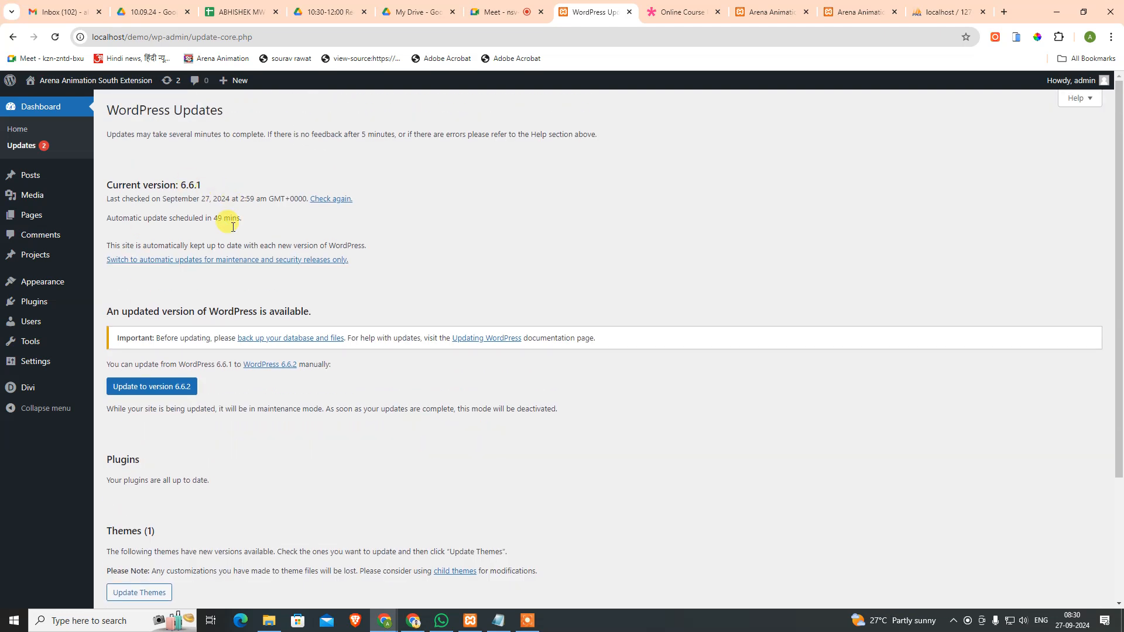
{"action": "left_click", "coordinate": [164, 391]}
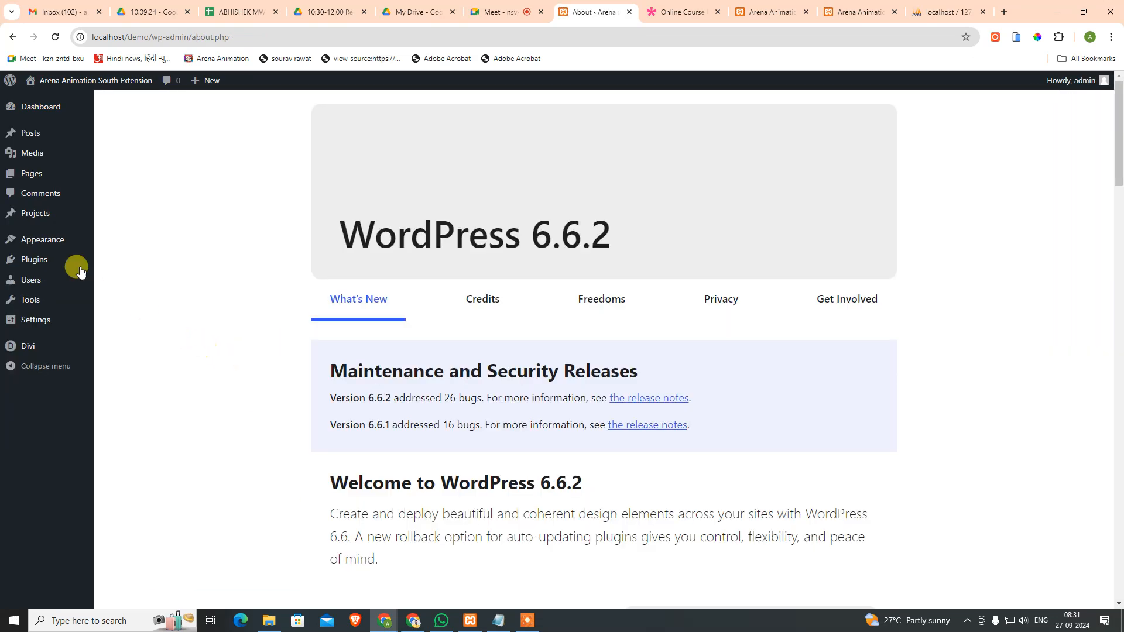
{"action": "mouse_move", "coordinate": [27, 106]}
{"action": "left_click", "coordinate": [110, 123]}
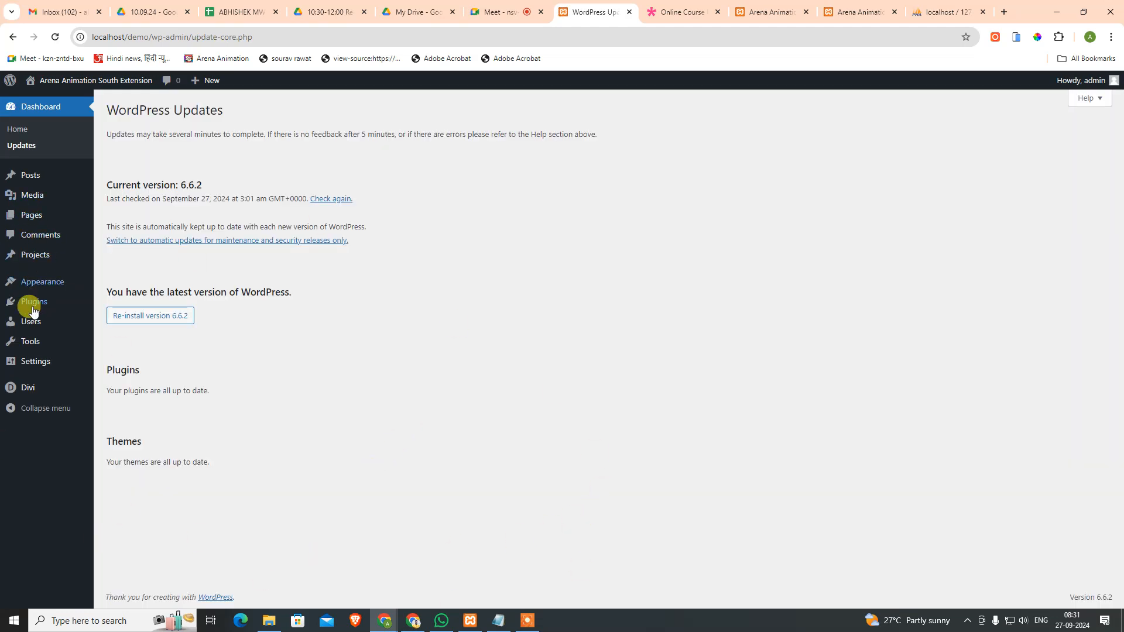
Step: Create a new page from All Pages and build it with the Divi Builder
{"action": "mouse_move", "coordinate": [48, 217]}
{"action": "left_click", "coordinate": [118, 216]}
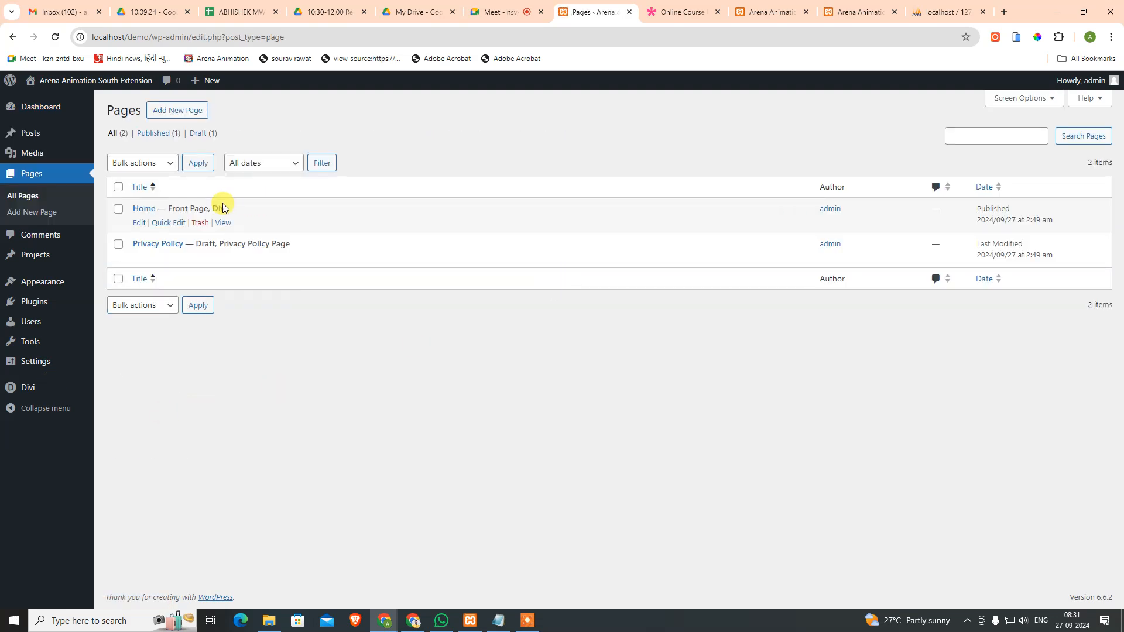
{"action": "left_click", "coordinate": [166, 119]}
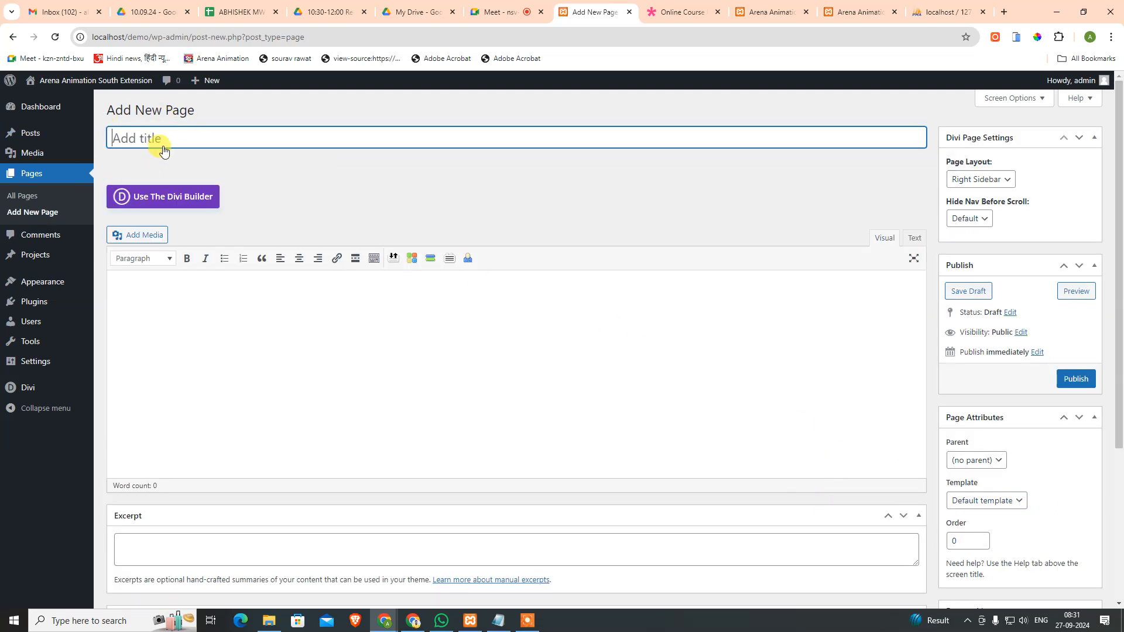
{"action": "left_click", "coordinate": [184, 197]}
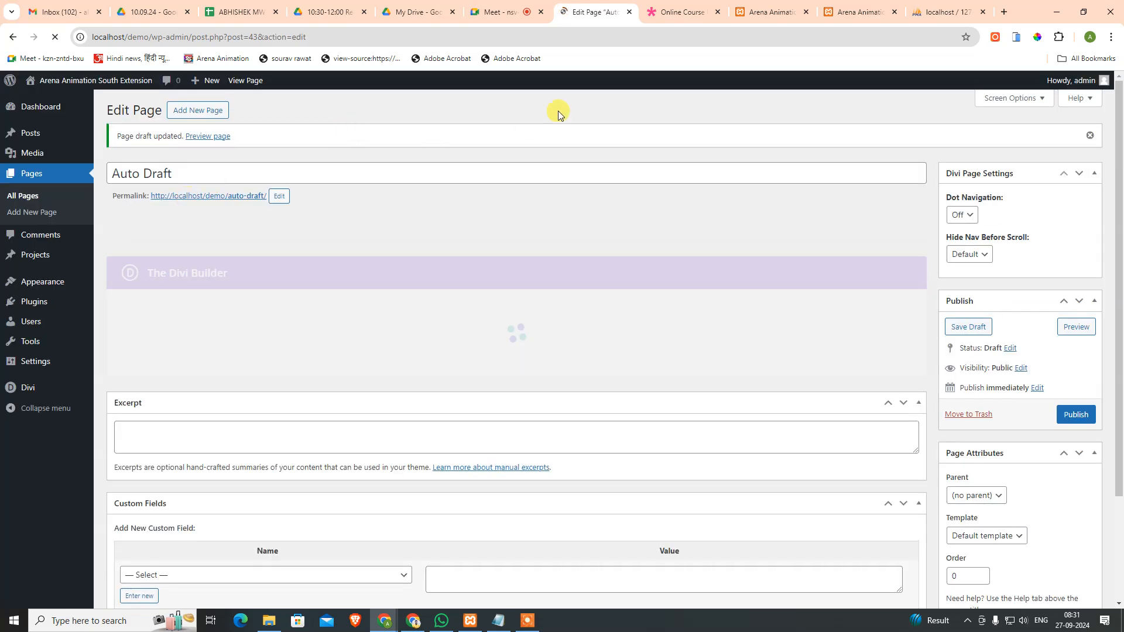
{"action": "left_click", "coordinate": [679, 12]}
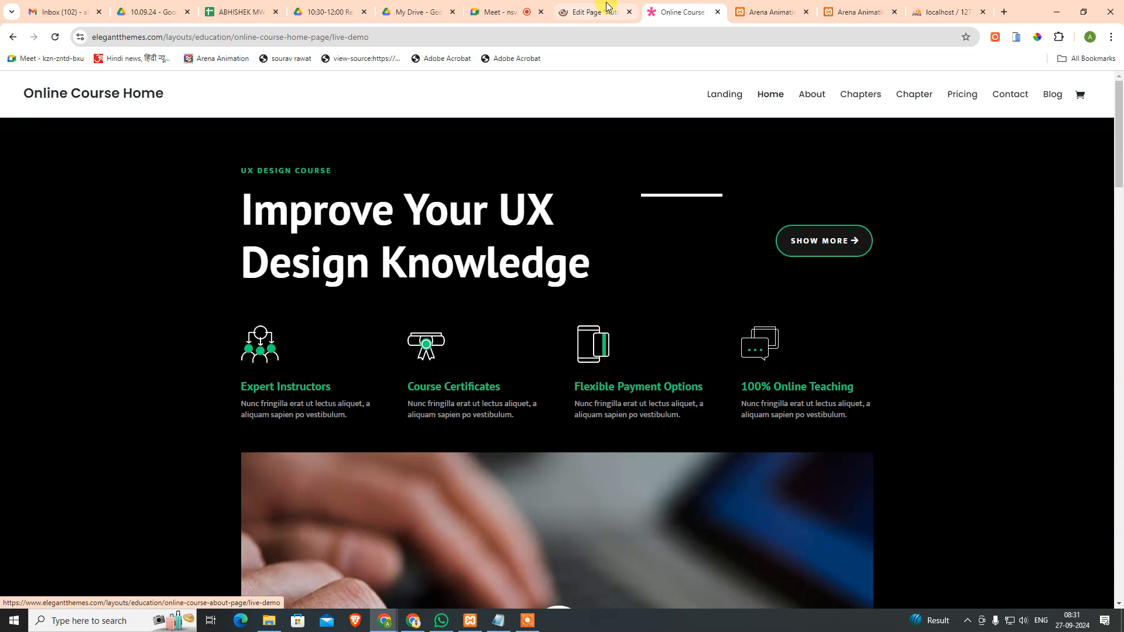
{"action": "left_click", "coordinate": [591, 12]}
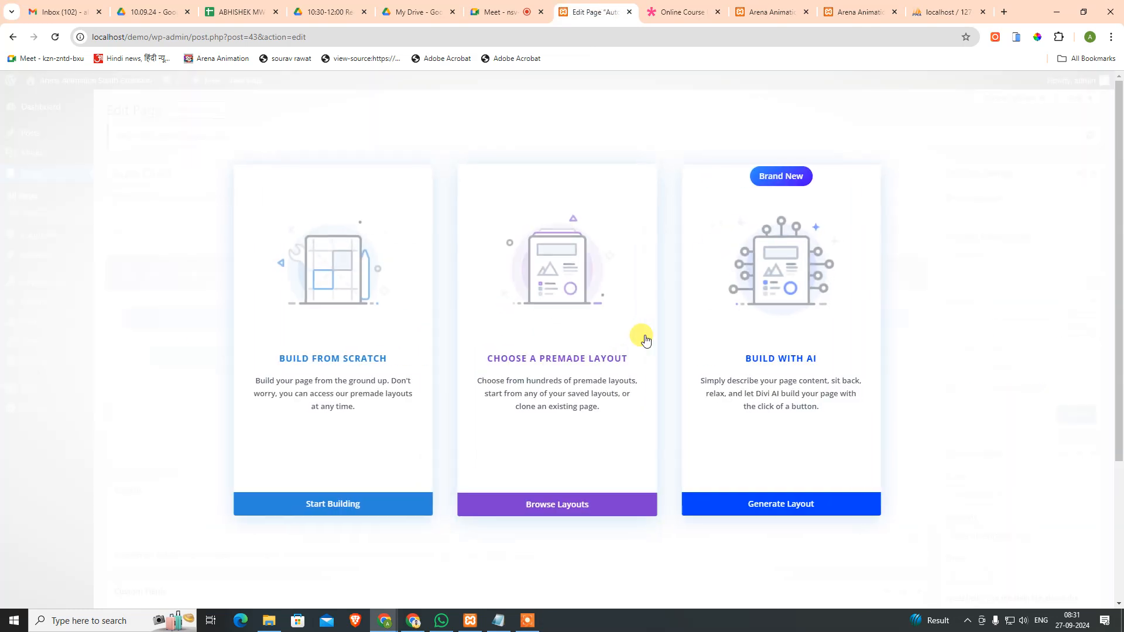
Step: Load the Education > Online Course About Page layout and delete its Footer section
{"action": "left_click", "coordinate": [569, 506]}
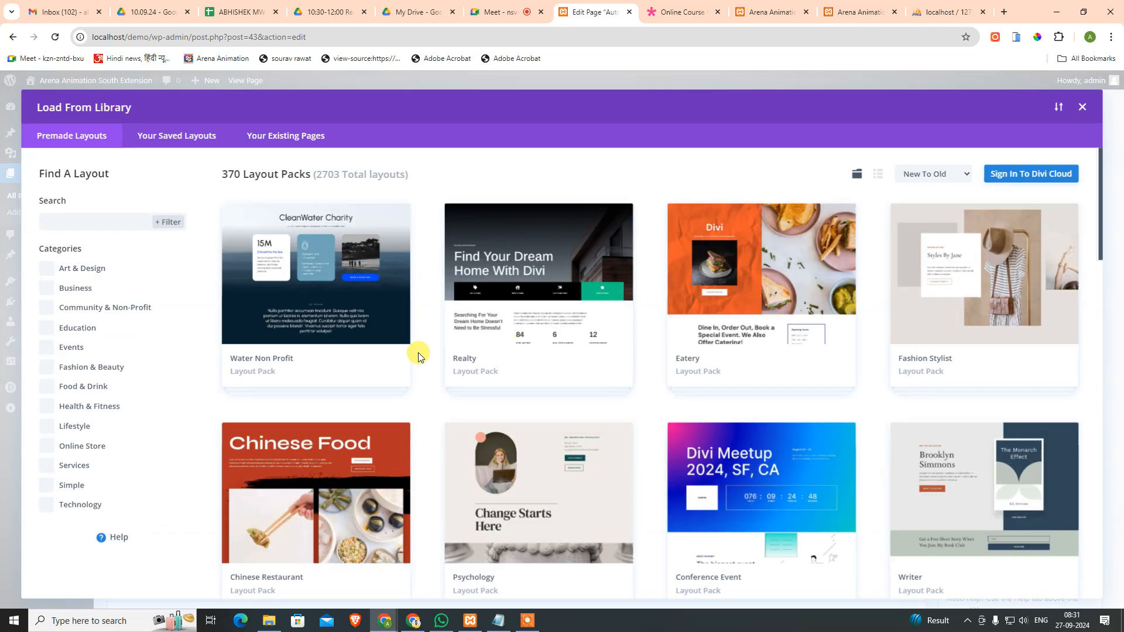
{"action": "left_click", "coordinate": [69, 326]}
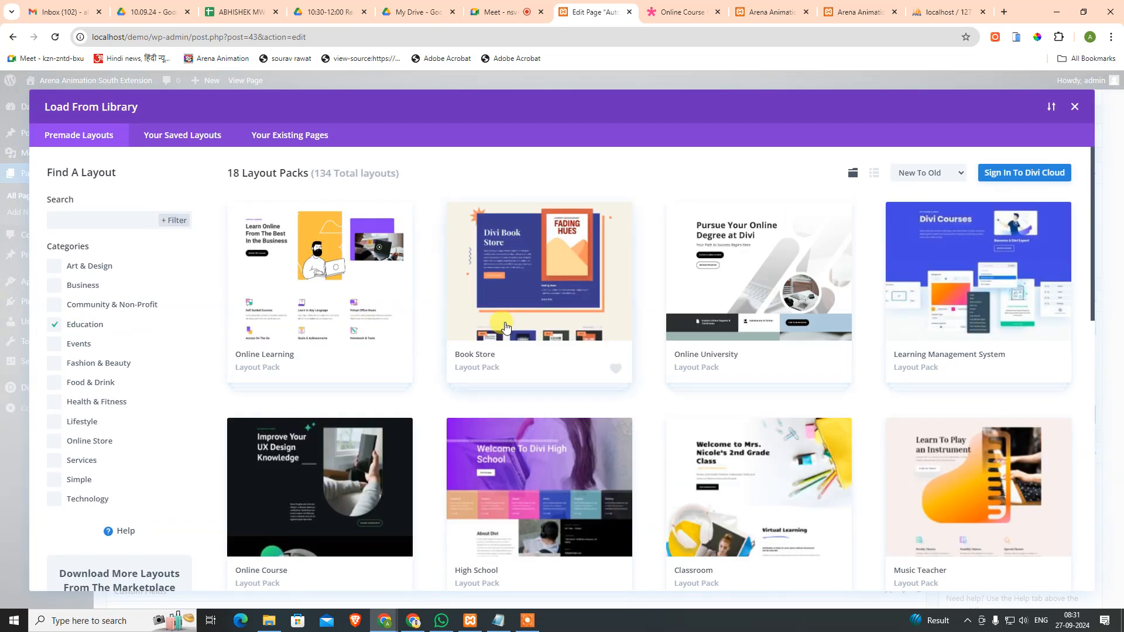
{"action": "left_click", "coordinate": [368, 453]}
{"action": "left_click", "coordinate": [995, 354]}
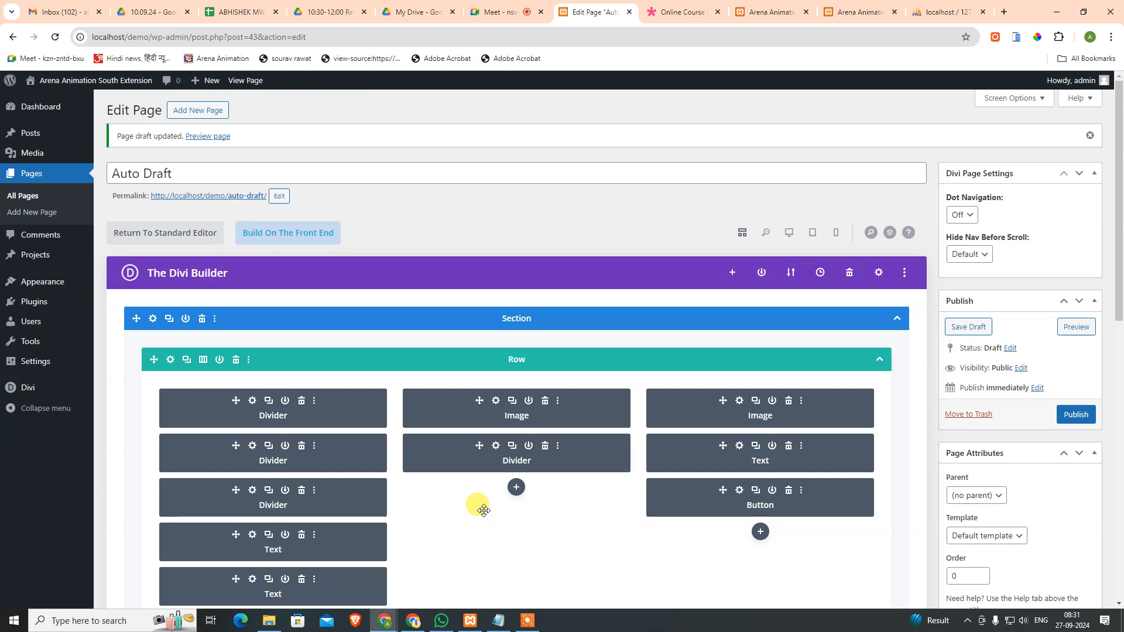
{"action": "scroll", "coordinate": [609, 359], "scroll_direction": "down", "scroll_amount": 10}
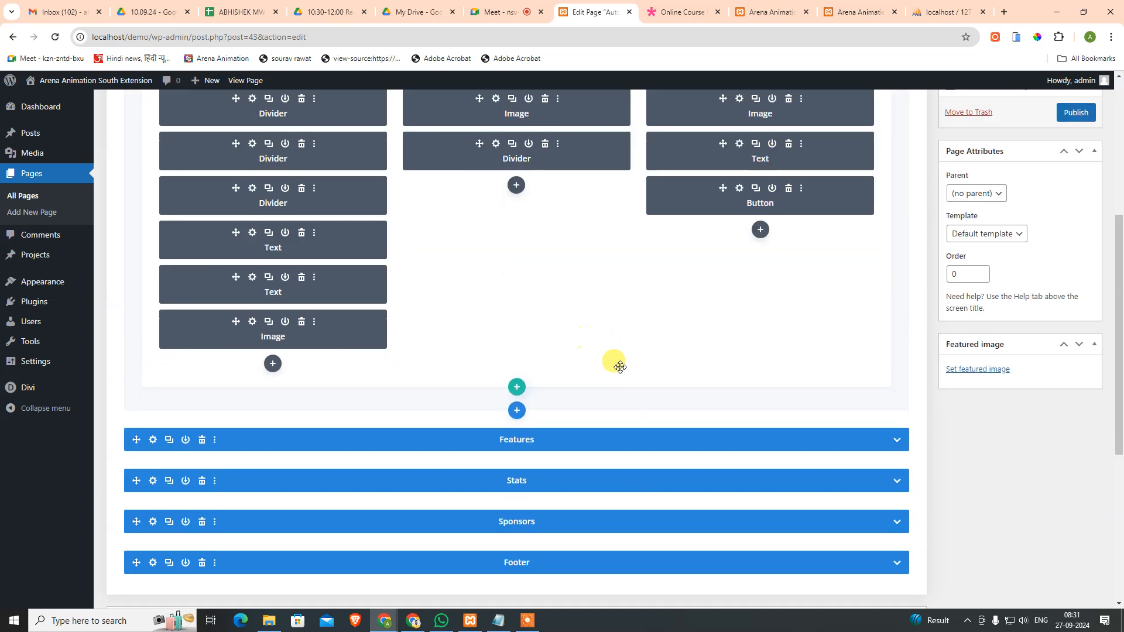
{"action": "scroll", "coordinate": [608, 364], "scroll_direction": "up", "scroll_amount": 4}
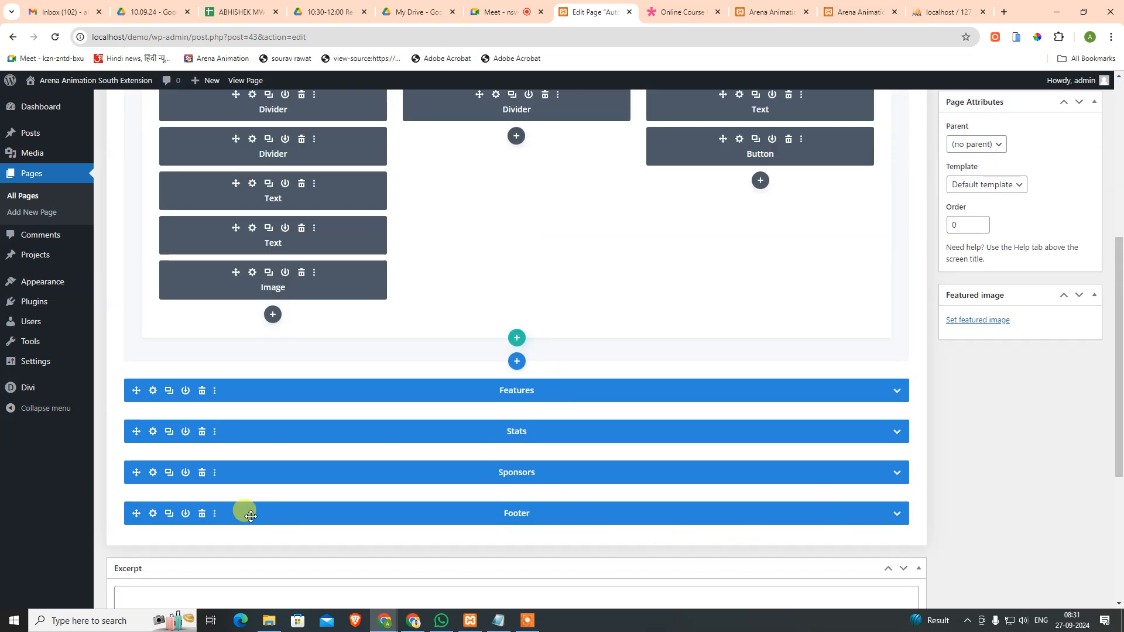
{"action": "left_click", "coordinate": [202, 514]}
{"action": "scroll", "coordinate": [565, 457], "scroll_direction": "up", "scroll_amount": 6}
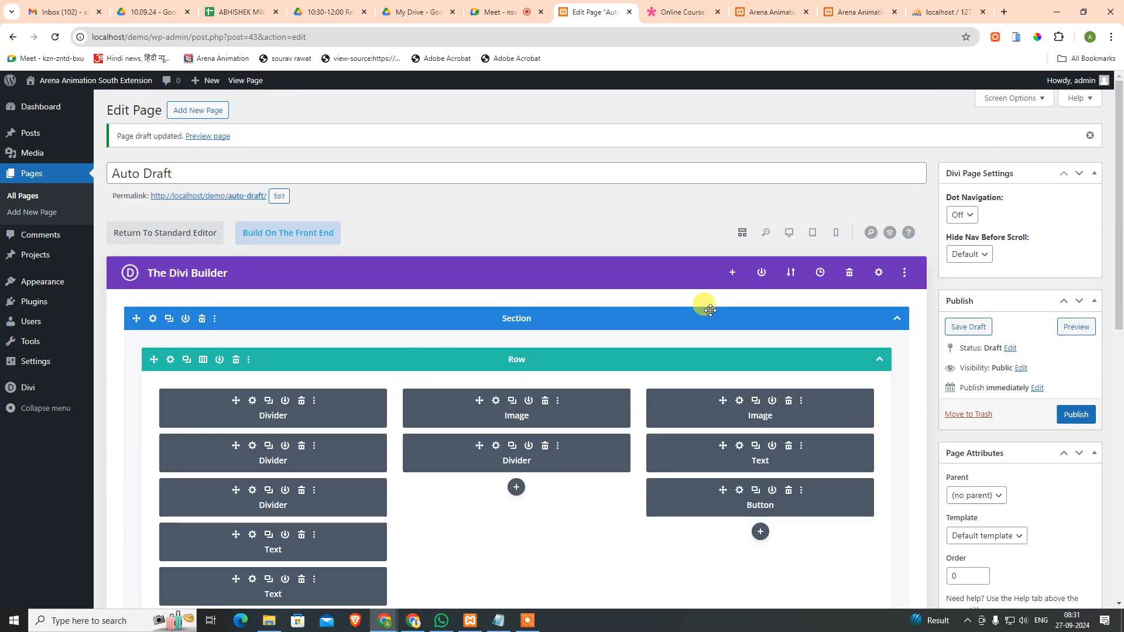
{"action": "scroll", "coordinate": [922, 427], "scroll_direction": "down", "scroll_amount": 5}
{"action": "scroll", "coordinate": [926, 396], "scroll_direction": "up", "scroll_amount": 5}
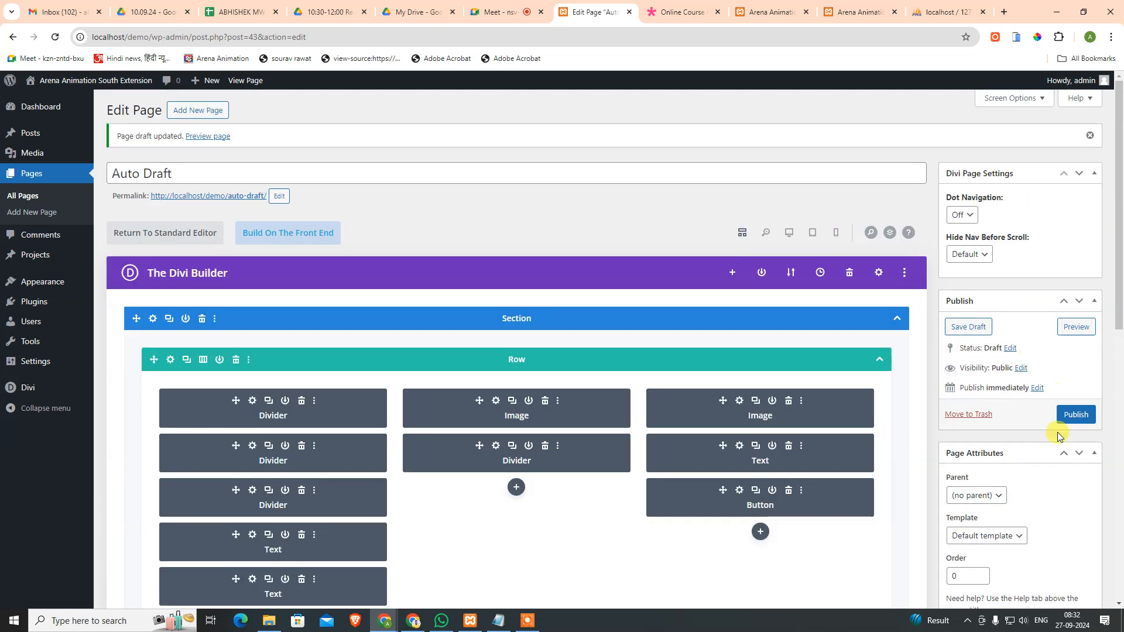
Step: Title the page 'About', publish it, and start a new blank page
{"action": "triple_click", "coordinate": [212, 176]}
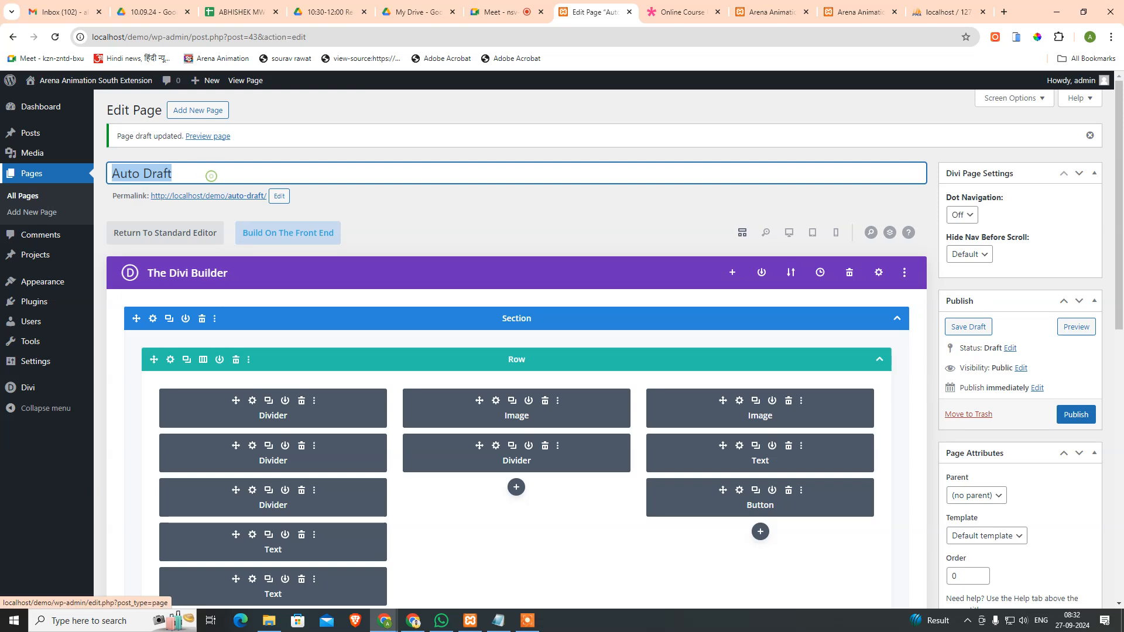
{"action": "type", "text": "About"}
{"action": "key", "text": "Tab"}
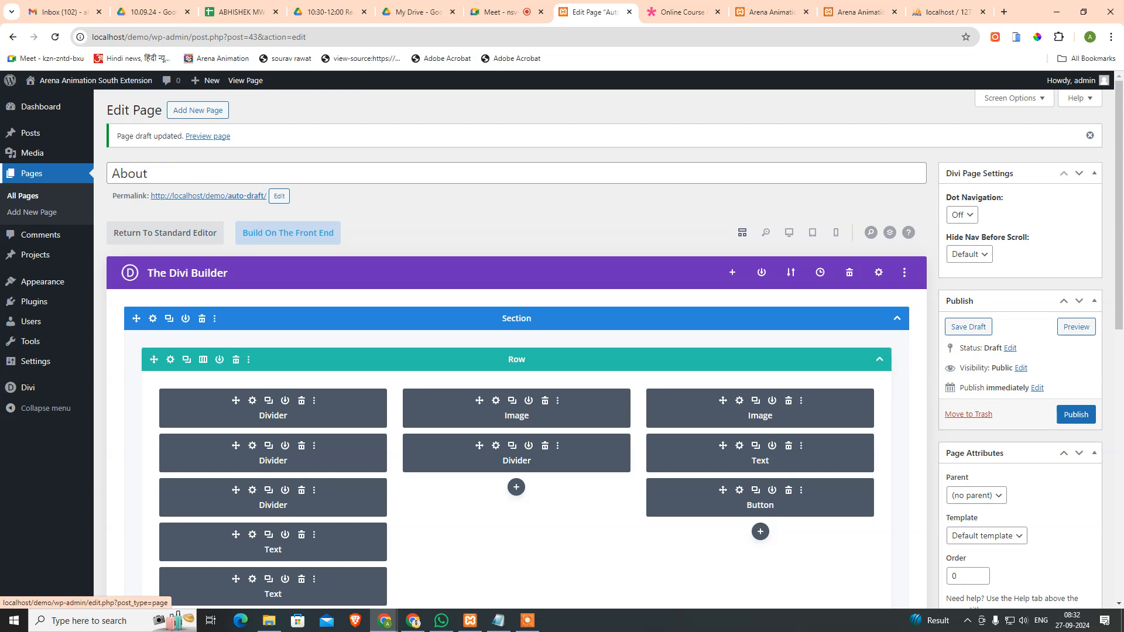
{"action": "left_click", "coordinate": [1075, 415]}
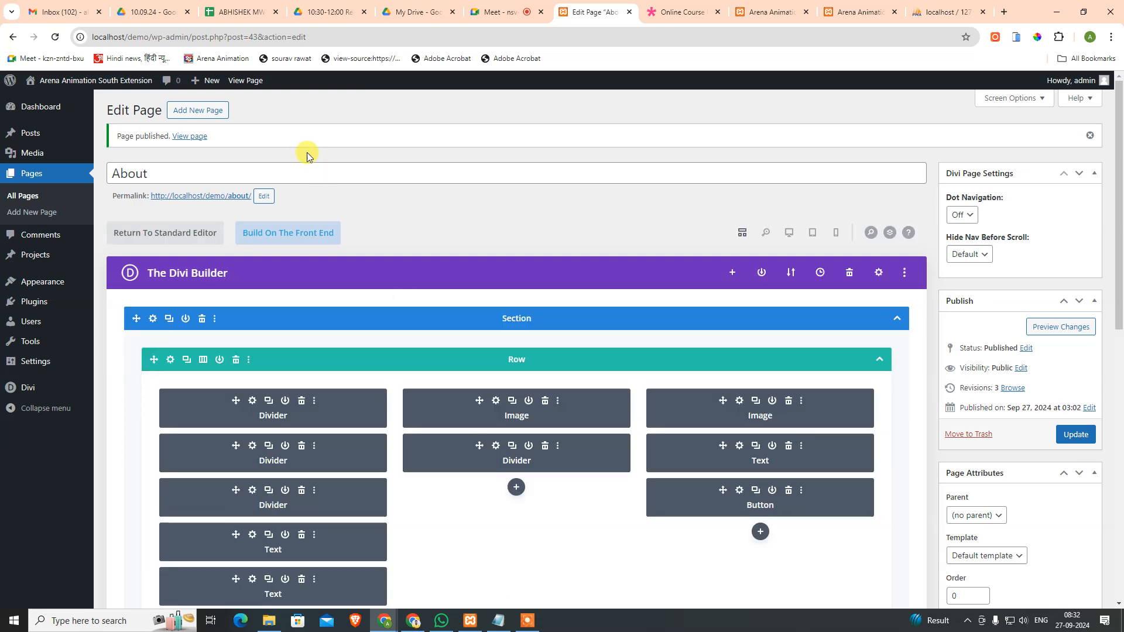
{"action": "left_click", "coordinate": [215, 110]}
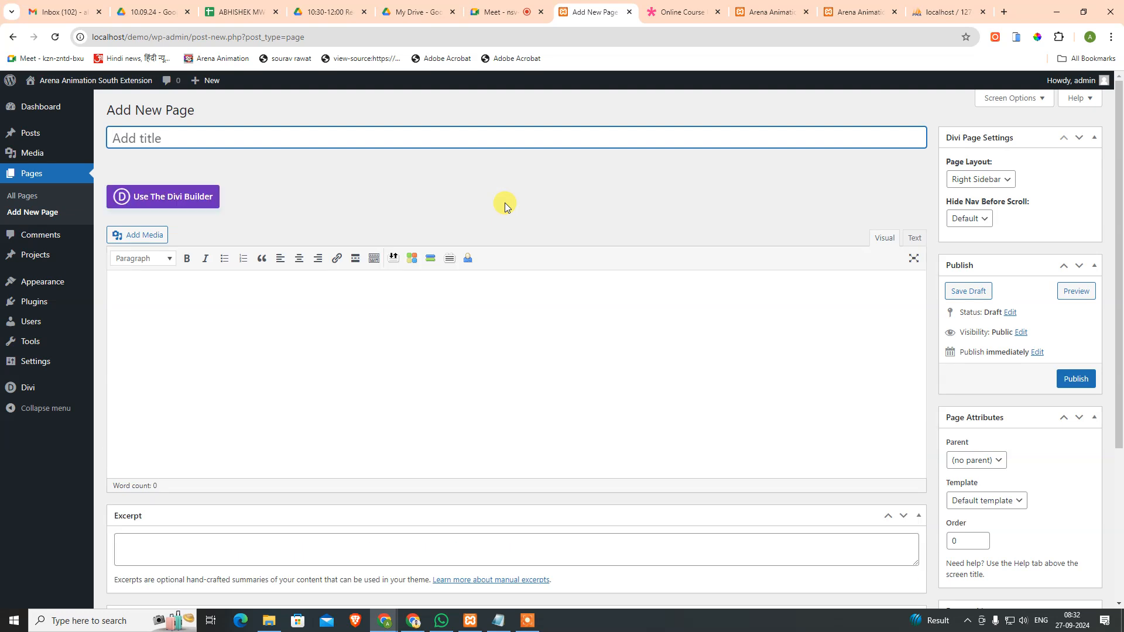
Step: Switch the new page to the Divi Builder and check the Chapters page in the Online Course demo menu
{"action": "left_click", "coordinate": [193, 212]}
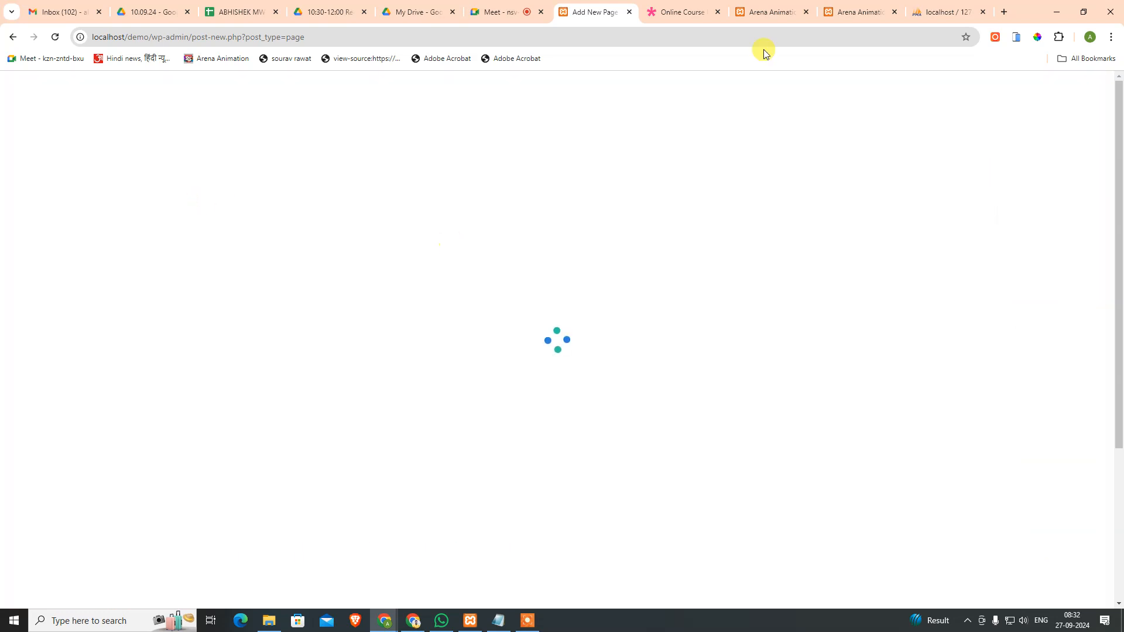
{"action": "left_click", "coordinate": [668, 7]}
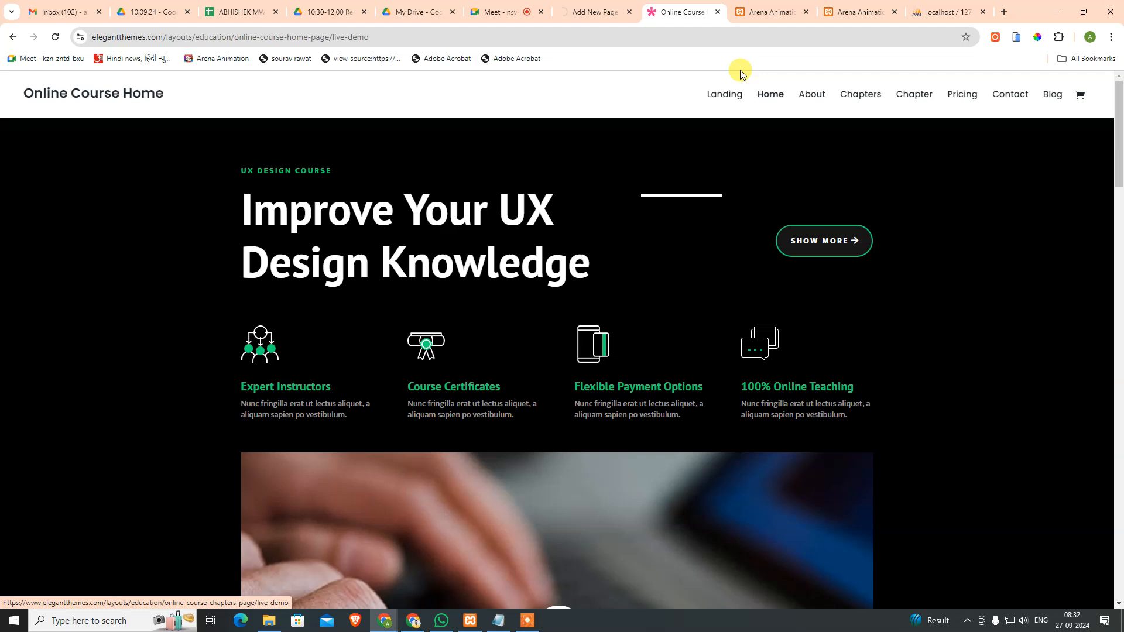
{"action": "left_click", "coordinate": [595, 12]}
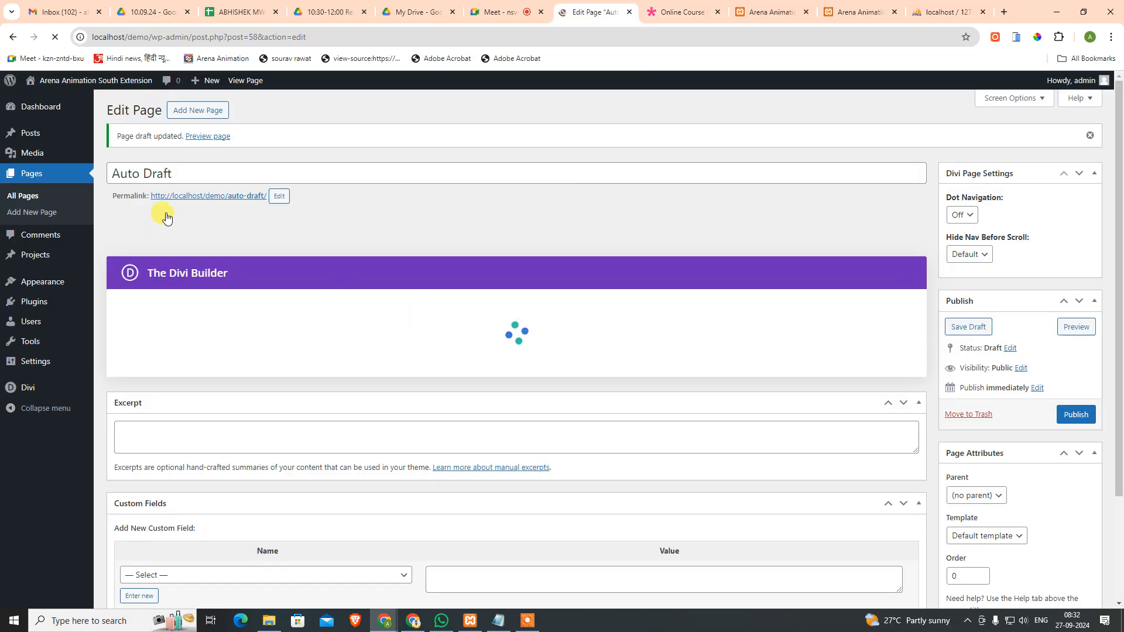
{"action": "left_click", "coordinate": [772, 12]}
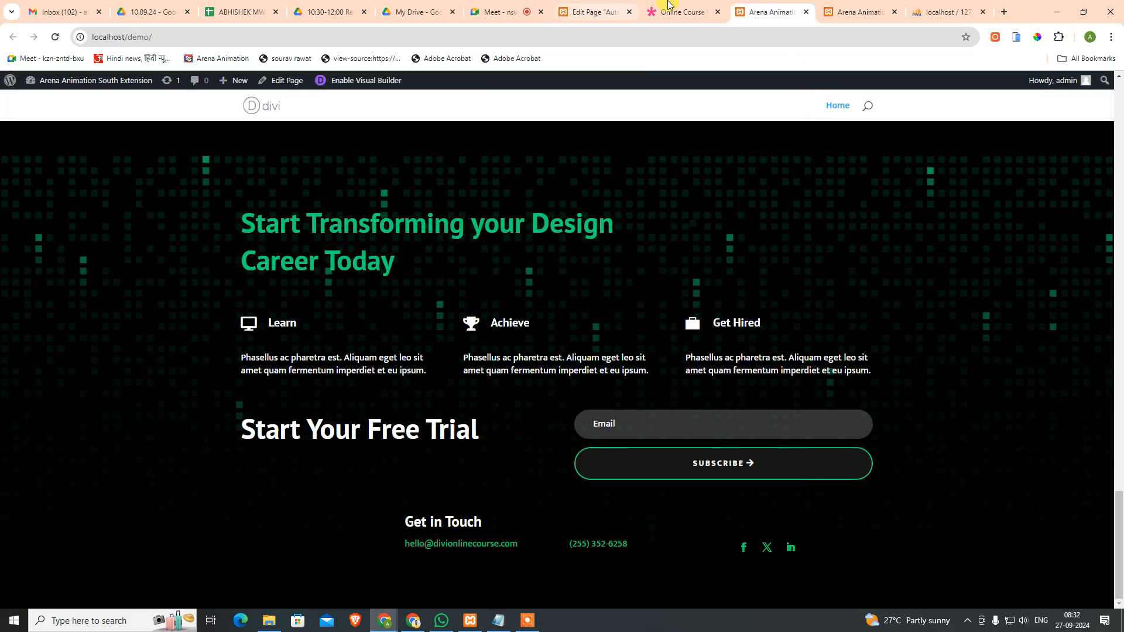
{"action": "left_click", "coordinate": [668, 5]}
{"action": "left_click_drag", "start_coordinate": [840, 82], "coordinate": [882, 95]}
{"action": "left_click", "coordinate": [883, 93]}
{"action": "left_click", "coordinate": [814, 73]}
{"action": "left_click", "coordinate": [594, 12]}
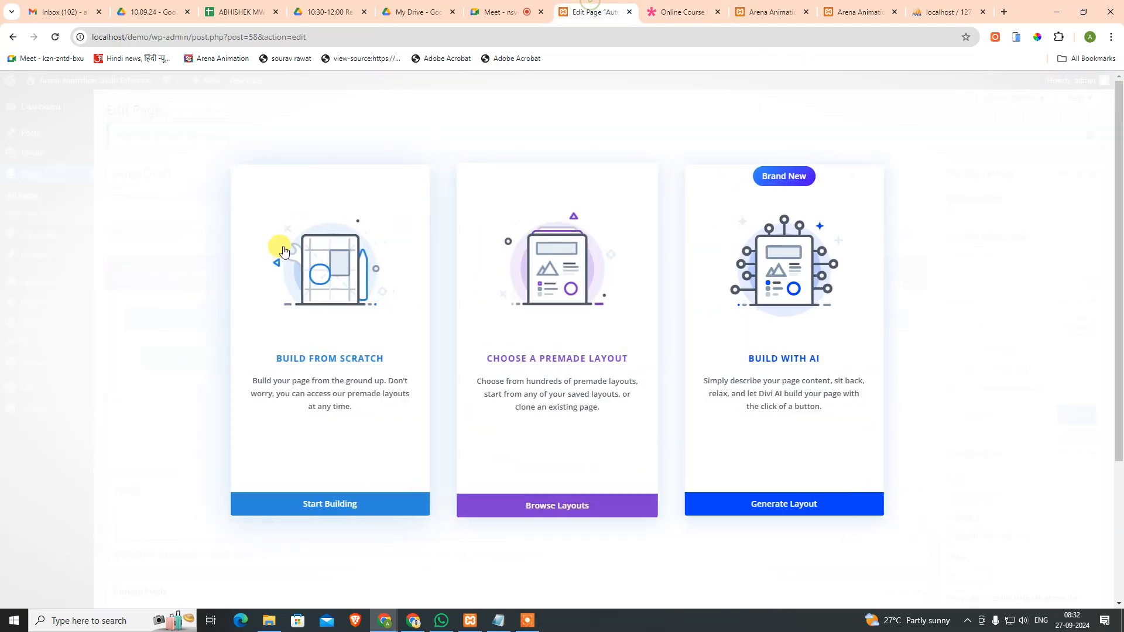
Step: Apply the Online Course Chapters layout from the Education layout packs
{"action": "left_click", "coordinate": [552, 507]}
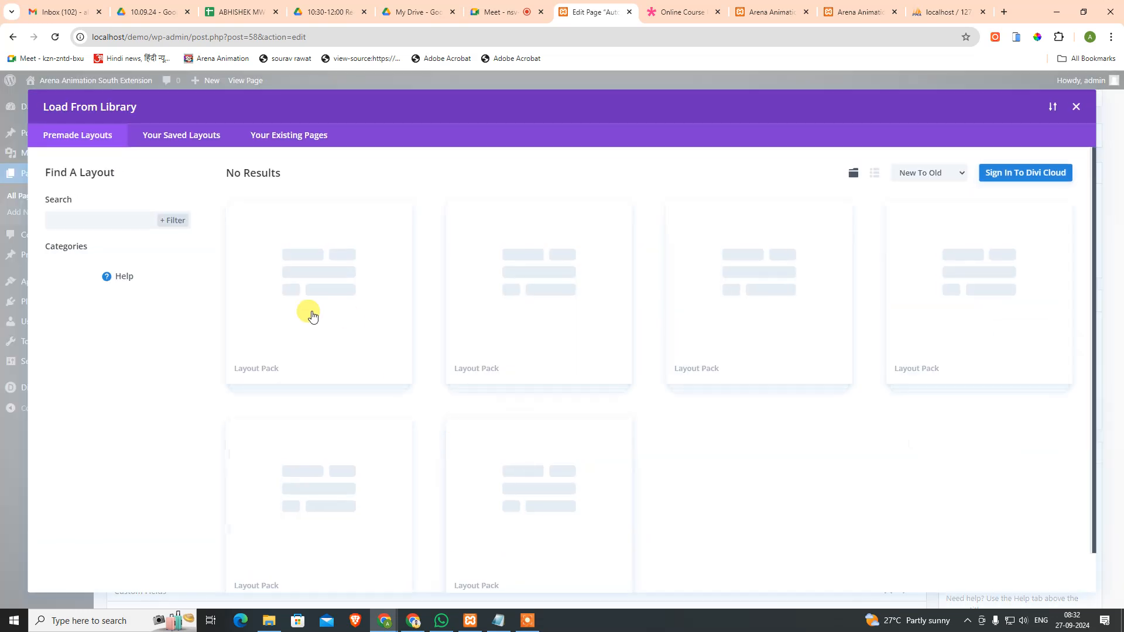
{"action": "left_click", "coordinate": [85, 323]}
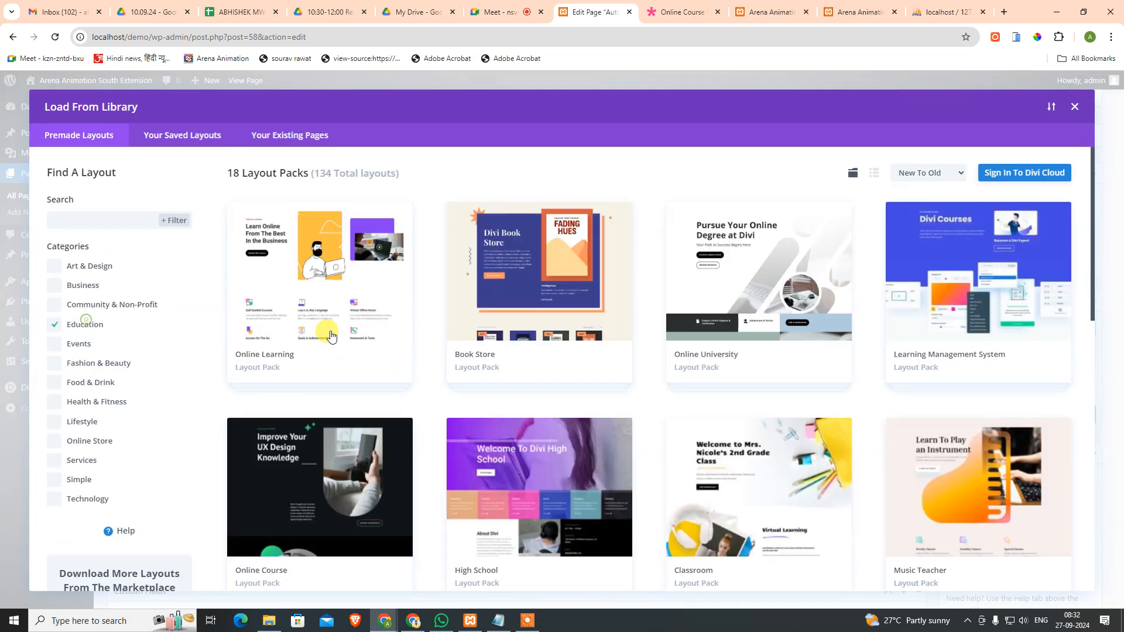
{"action": "left_click", "coordinate": [348, 486]}
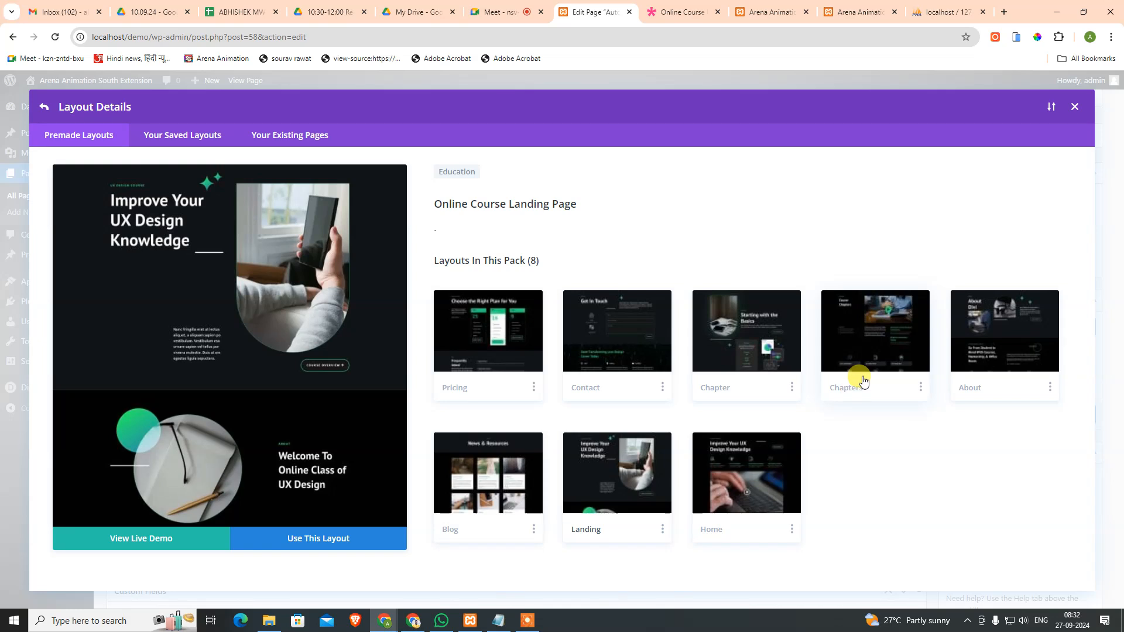
{"action": "left_click", "coordinate": [863, 381]}
{"action": "left_click", "coordinate": [337, 536]}
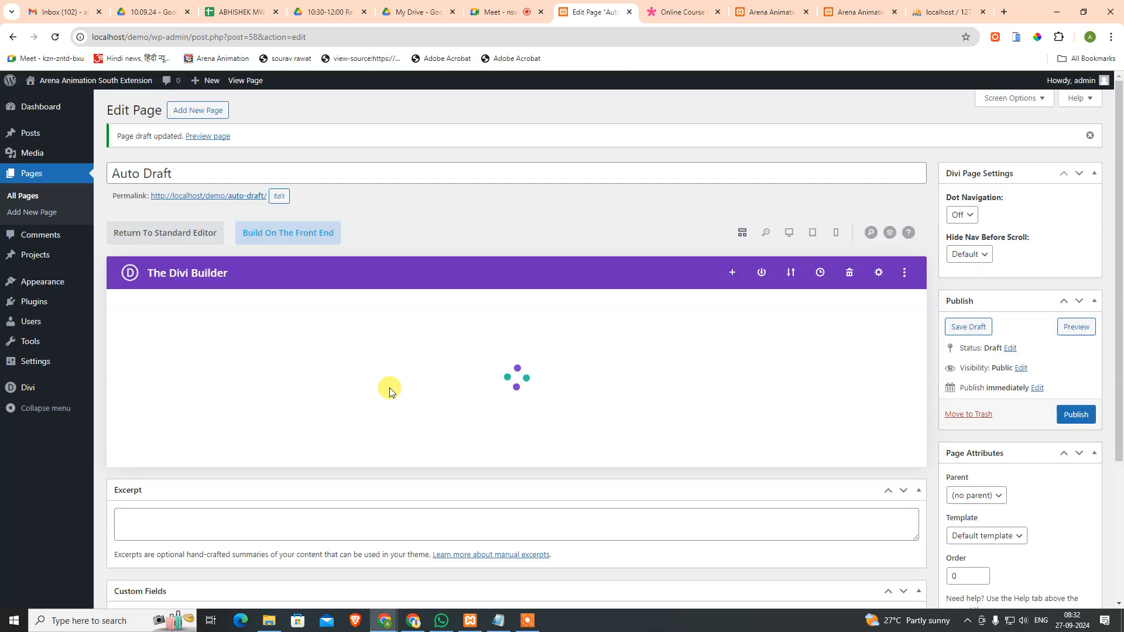
Step: Title the page 'Chapters', delete its Footer section, and publish it
{"action": "left_click", "coordinate": [200, 169]}
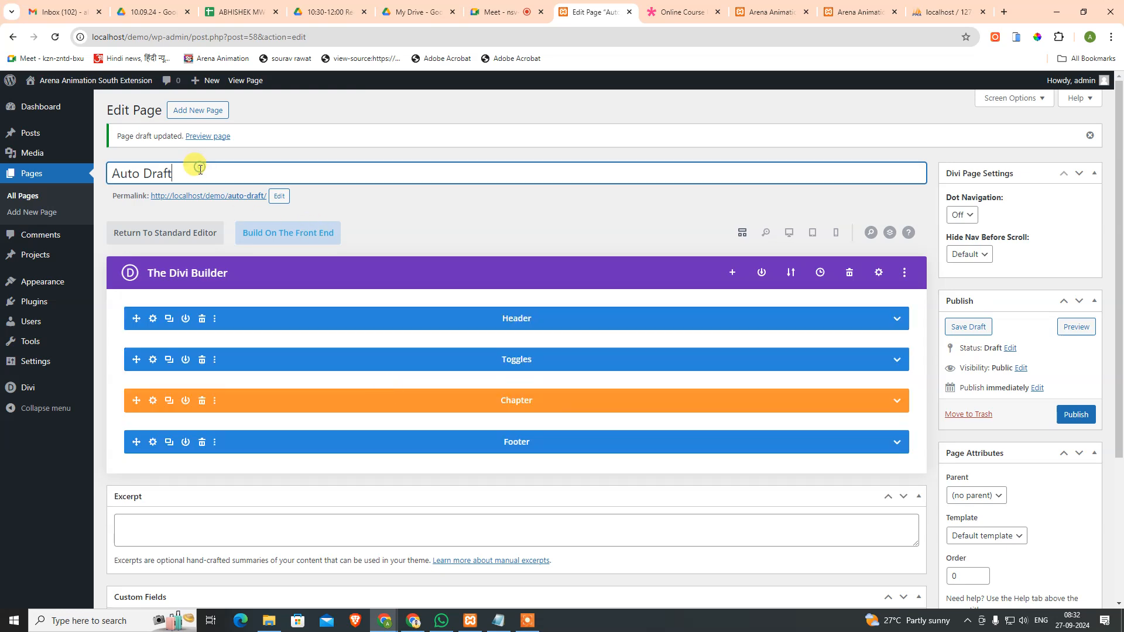
{"action": "key", "text": "ctrl+a"}
{"action": "type", "text": "Chapters"}
{"action": "left_click", "coordinate": [201, 441]}
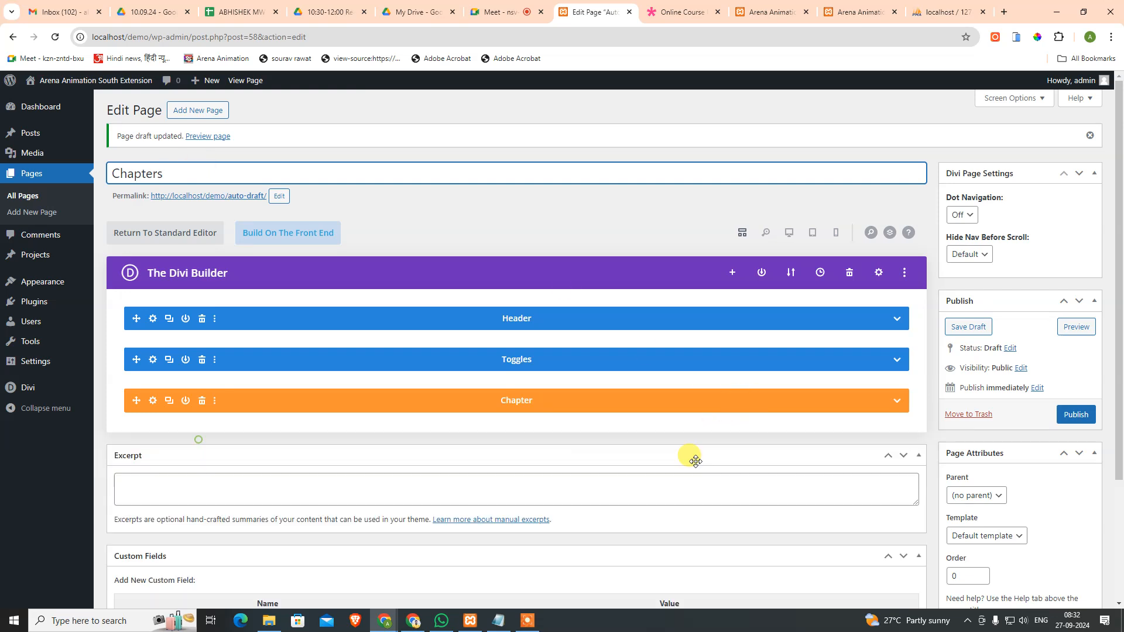
{"action": "left_click", "coordinate": [1076, 415]}
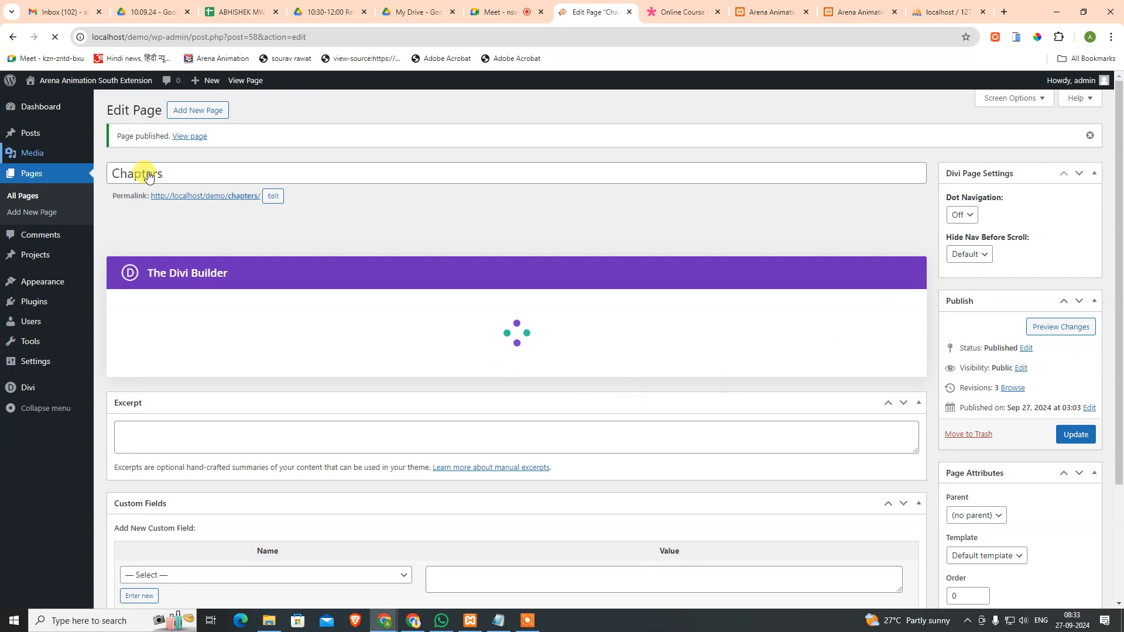
{"action": "left_click_drag", "start_coordinate": [191, 173], "coordinate": [111, 171]}
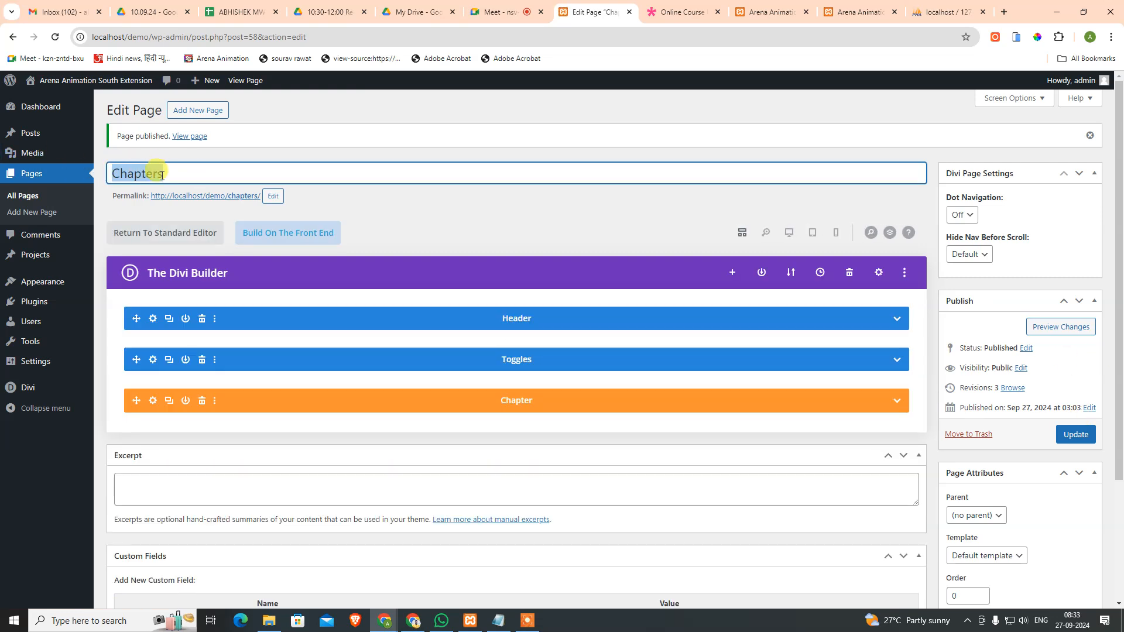
{"action": "double_click", "coordinate": [138, 173]}
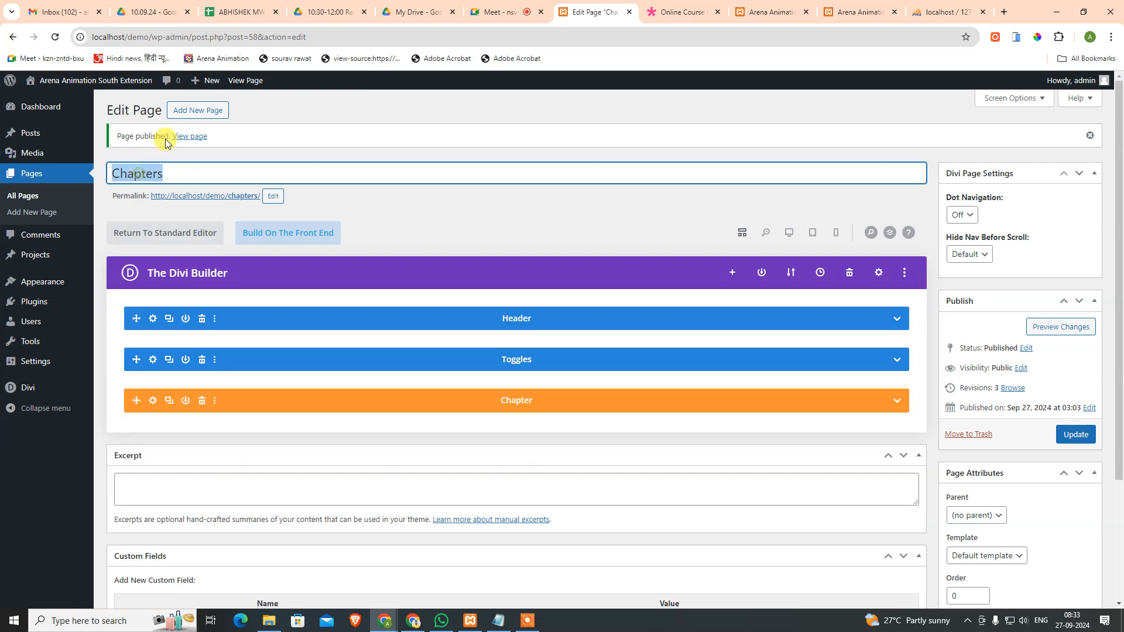
Step: Create a new Divi page using the Education > Online Course Chapter layout
{"action": "left_click", "coordinate": [199, 117]}
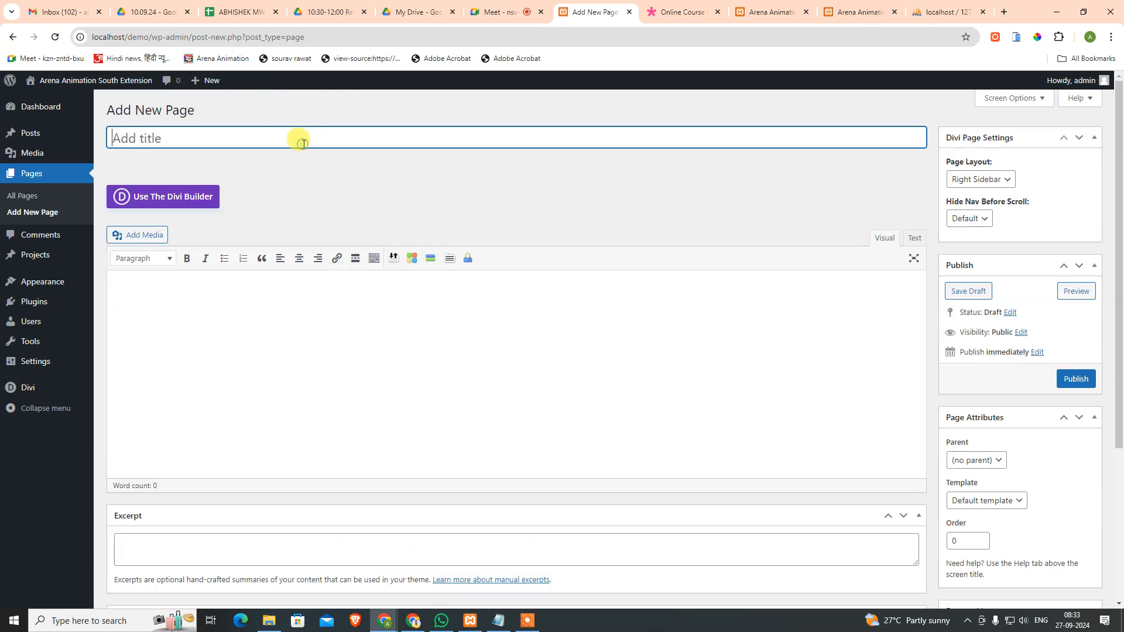
{"action": "left_click", "coordinate": [209, 193]}
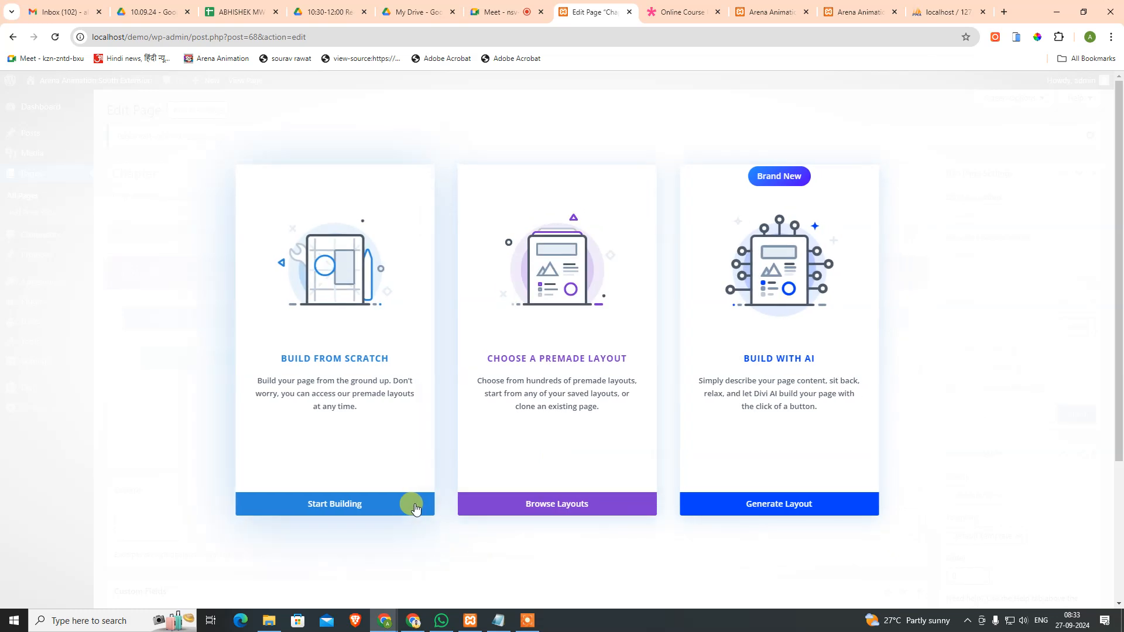
{"action": "left_click", "coordinate": [518, 504]}
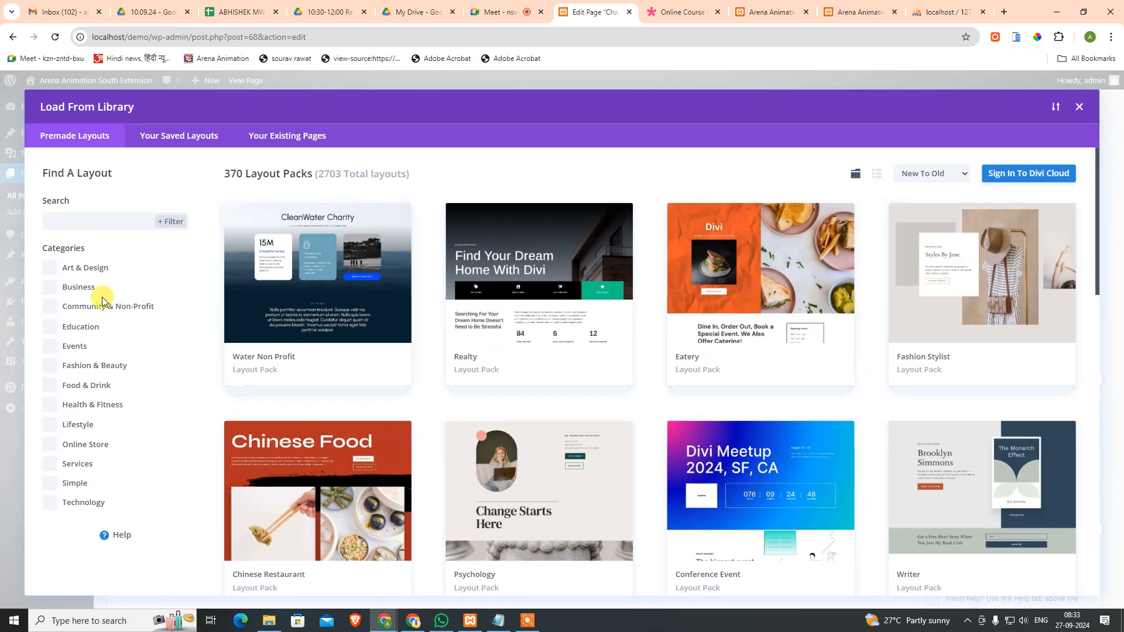
{"action": "left_click", "coordinate": [81, 326]}
{"action": "left_click", "coordinate": [363, 480]}
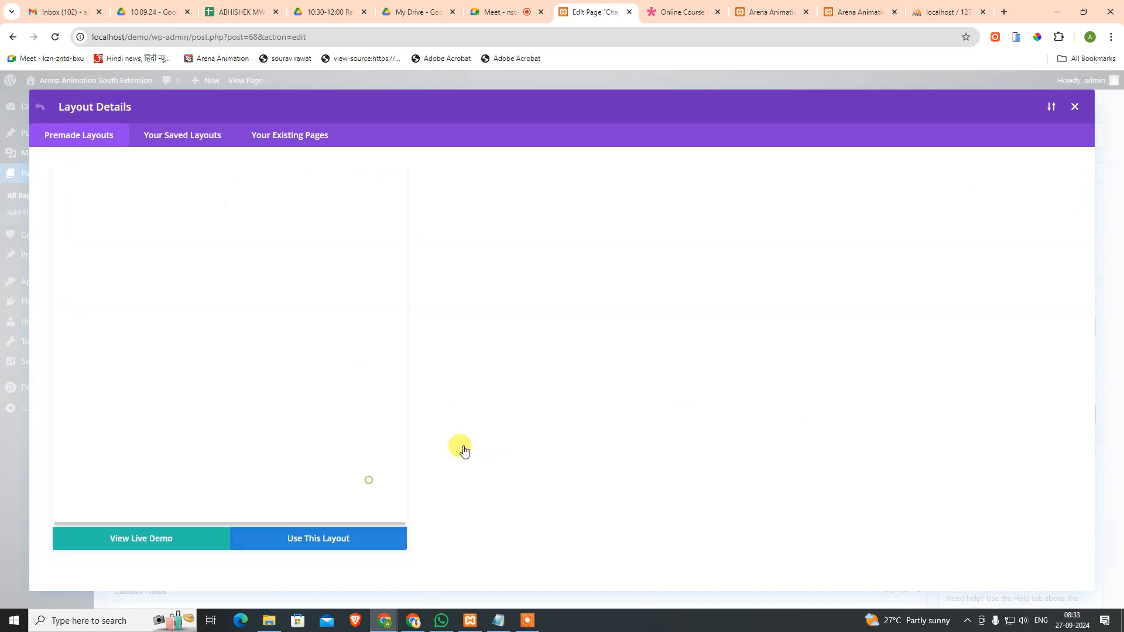
{"action": "left_click", "coordinate": [726, 352]}
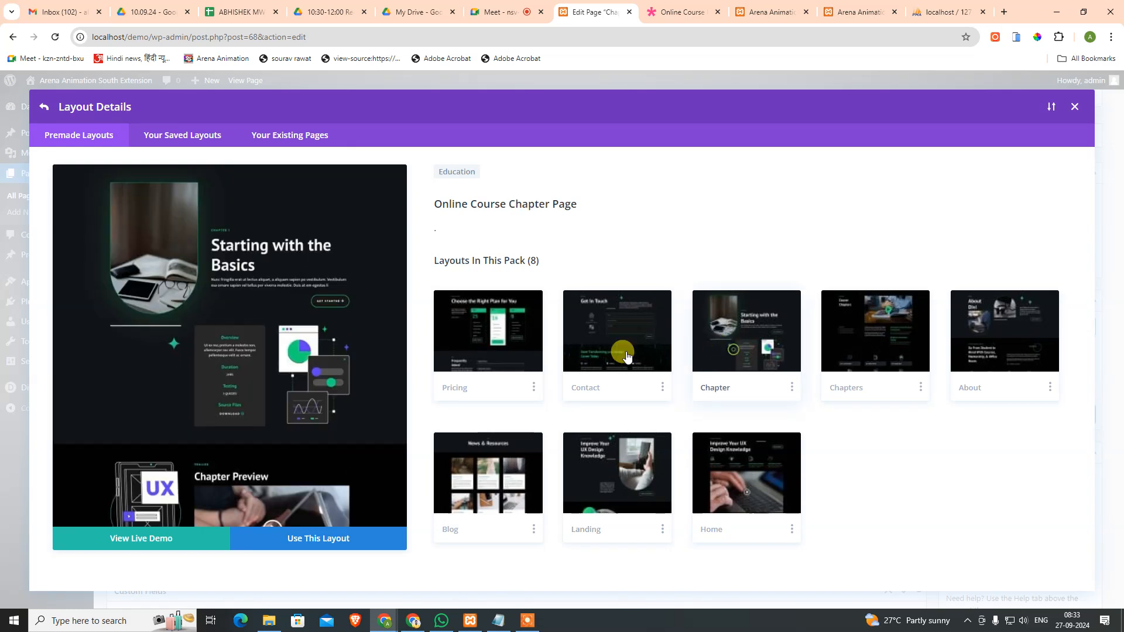
{"action": "left_click", "coordinate": [320, 539]}
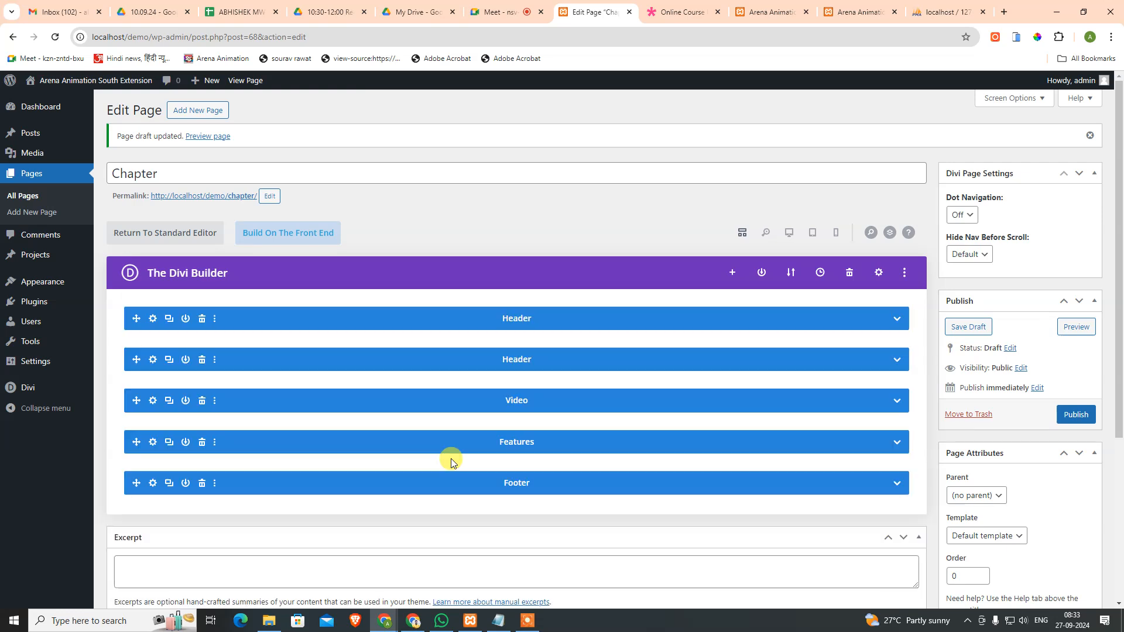
Step: Delete the Footer section, publish the Chapter page, and compare it with the demo site
{"action": "left_click", "coordinate": [202, 483]}
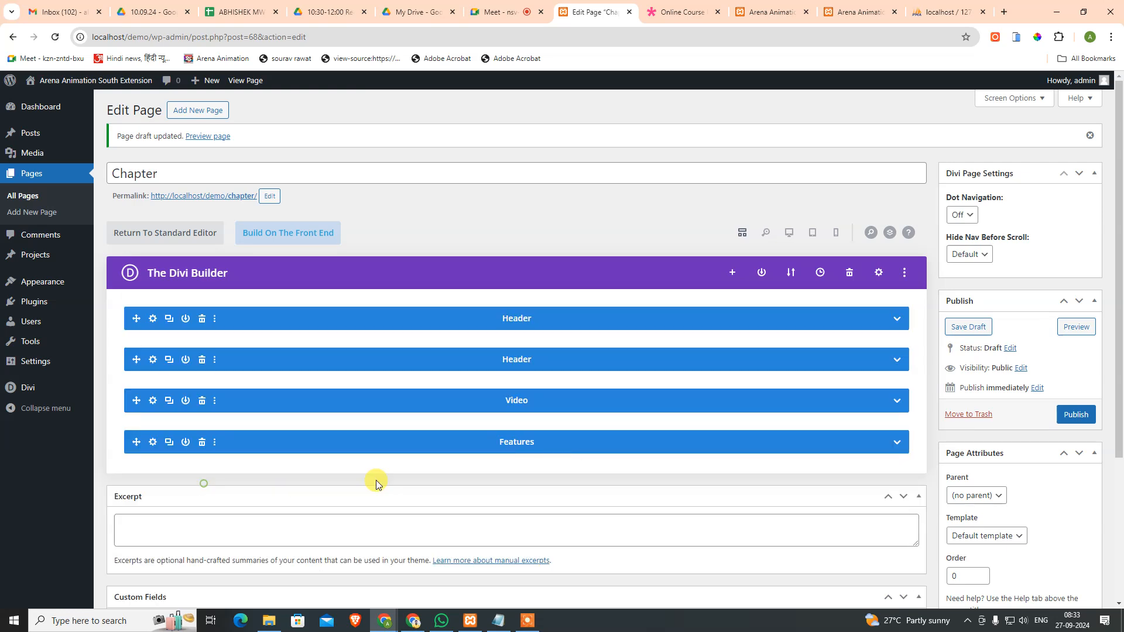
{"action": "left_click", "coordinate": [1074, 413]}
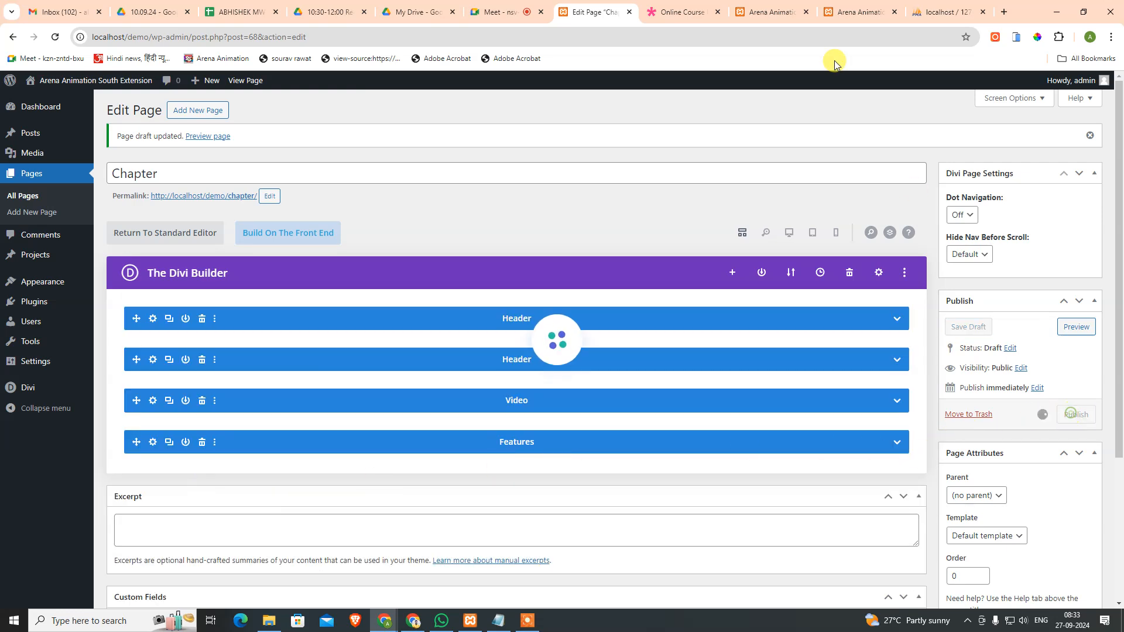
{"action": "left_click", "coordinate": [685, 6]}
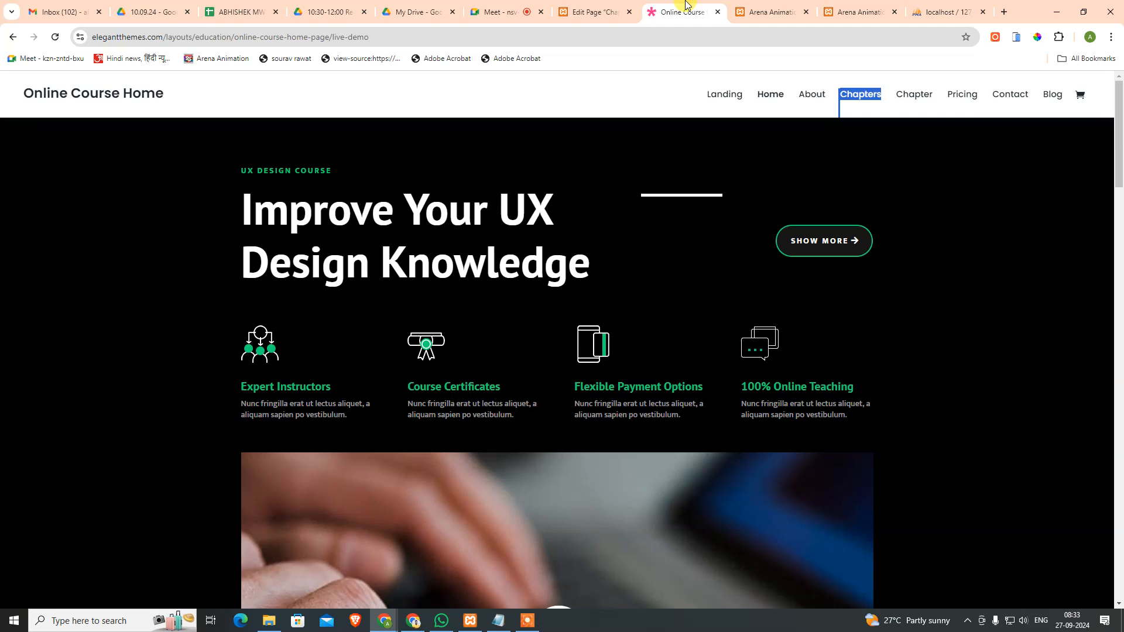
{"action": "left_click", "coordinate": [585, 10]}
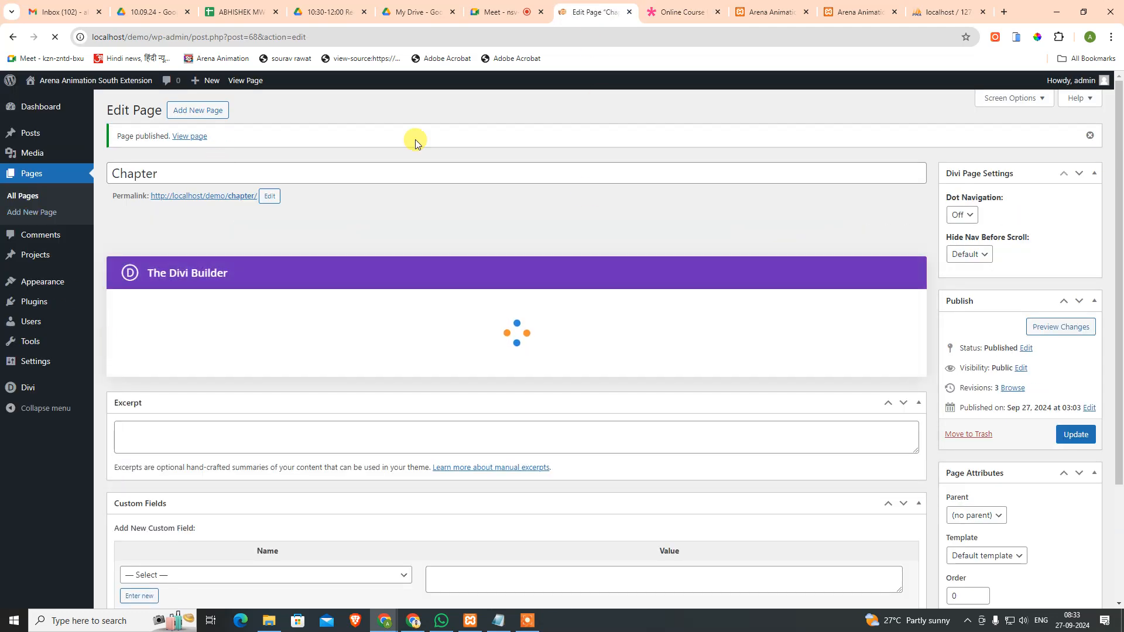
Step: Copy 'Pricing' from the demo menu into a new page's title and open the Divi Builder
{"action": "left_click", "coordinate": [679, 12]}
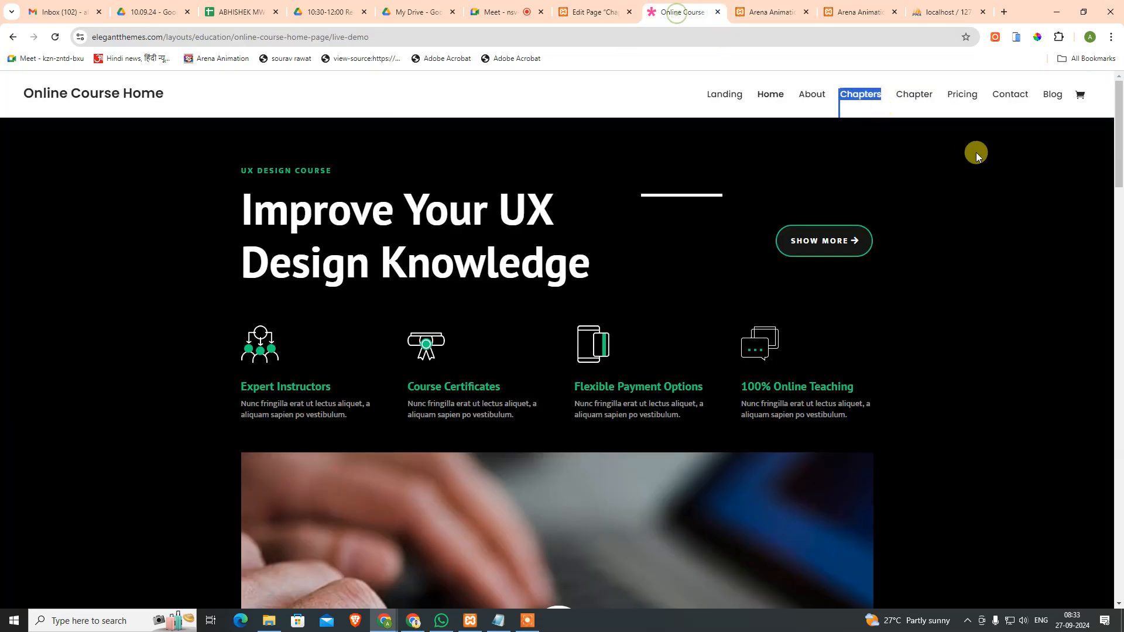
{"action": "left_click", "coordinate": [944, 79]}
{"action": "left_click_drag", "start_coordinate": [983, 89], "coordinate": [945, 96]}
{"action": "key", "text": "ctrl+c"}
{"action": "left_click", "coordinate": [987, 80]}
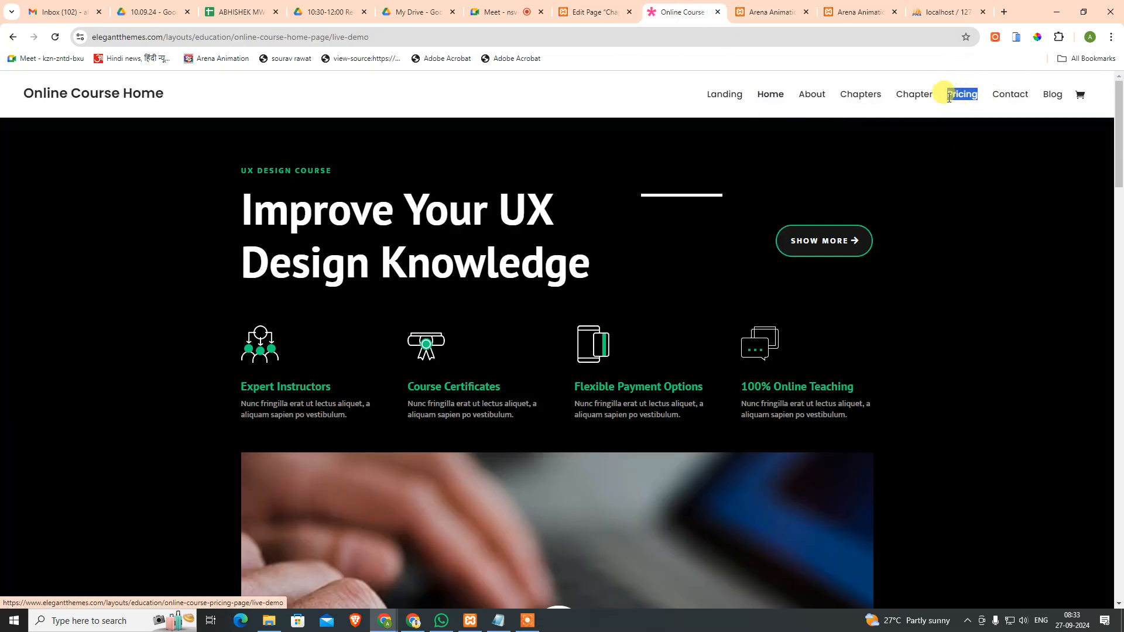
{"action": "left_click", "coordinate": [594, 12]}
{"action": "left_click", "coordinate": [201, 110]}
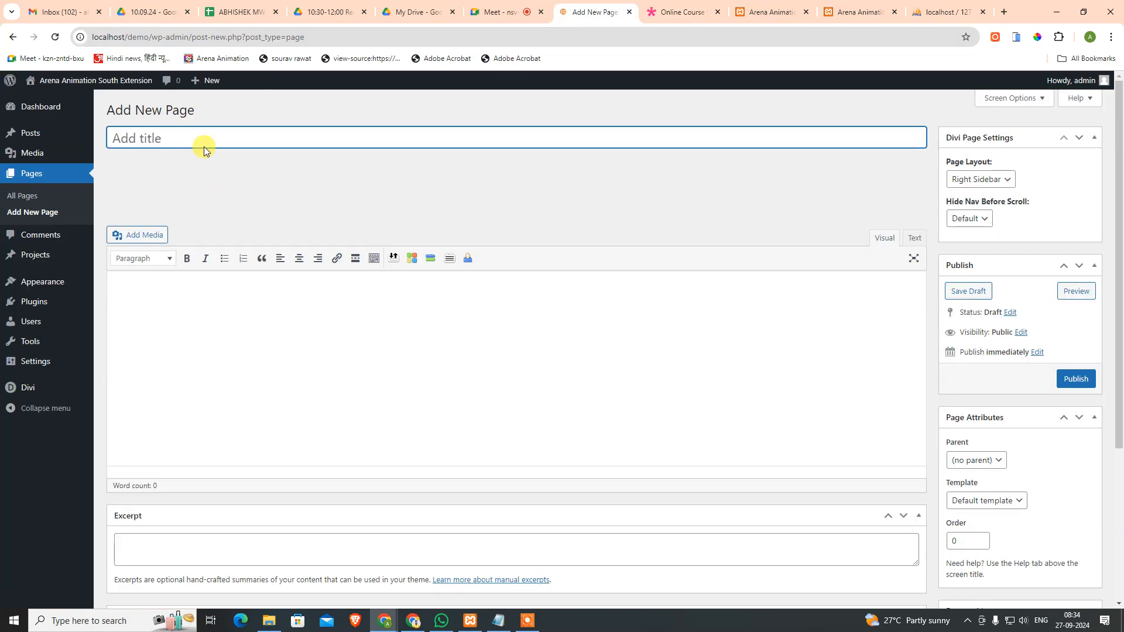
{"action": "key", "text": "ctrl+v"}
{"action": "left_click", "coordinate": [181, 195]}
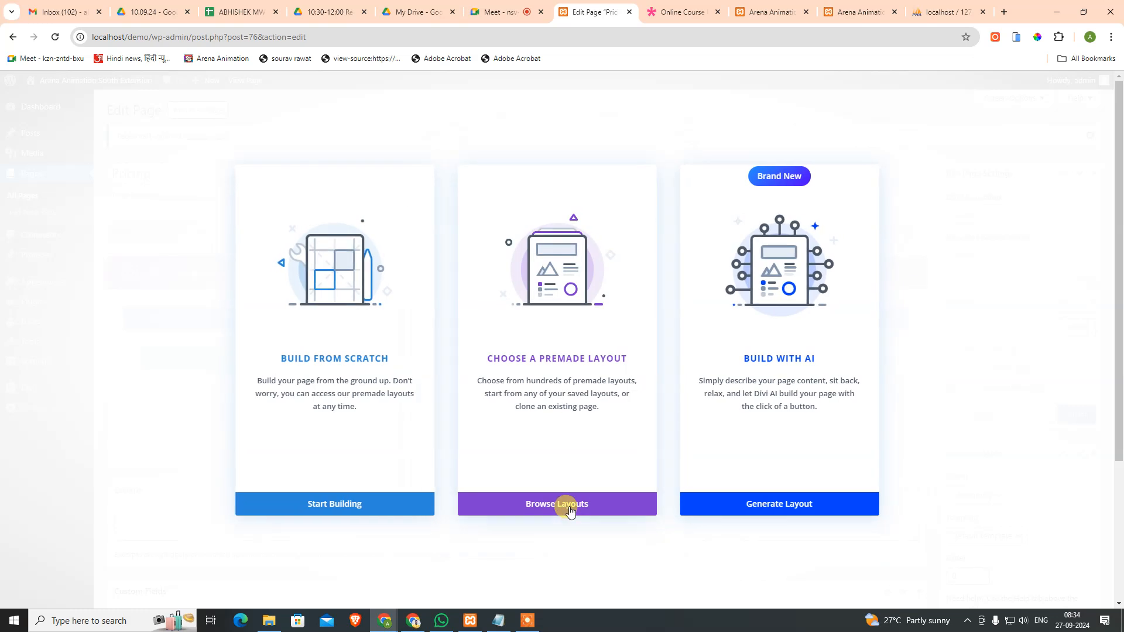
Step: Apply the Online Course Pricing layout from the Education layout packs
{"action": "left_click", "coordinate": [571, 511]}
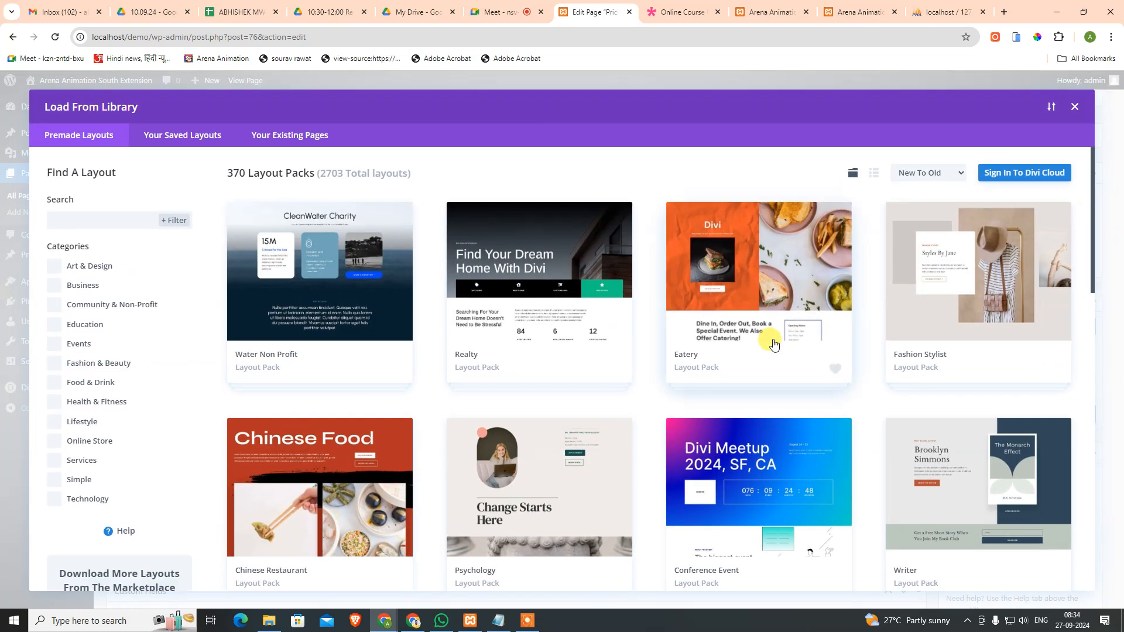
{"action": "left_click", "coordinate": [95, 323]}
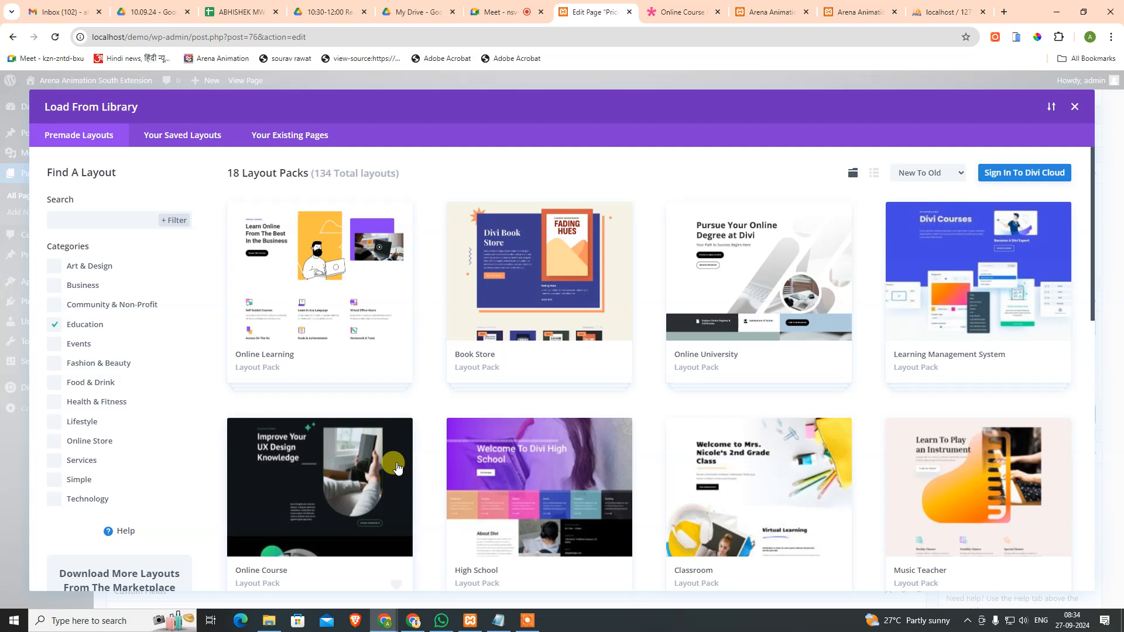
{"action": "left_click", "coordinate": [393, 463]}
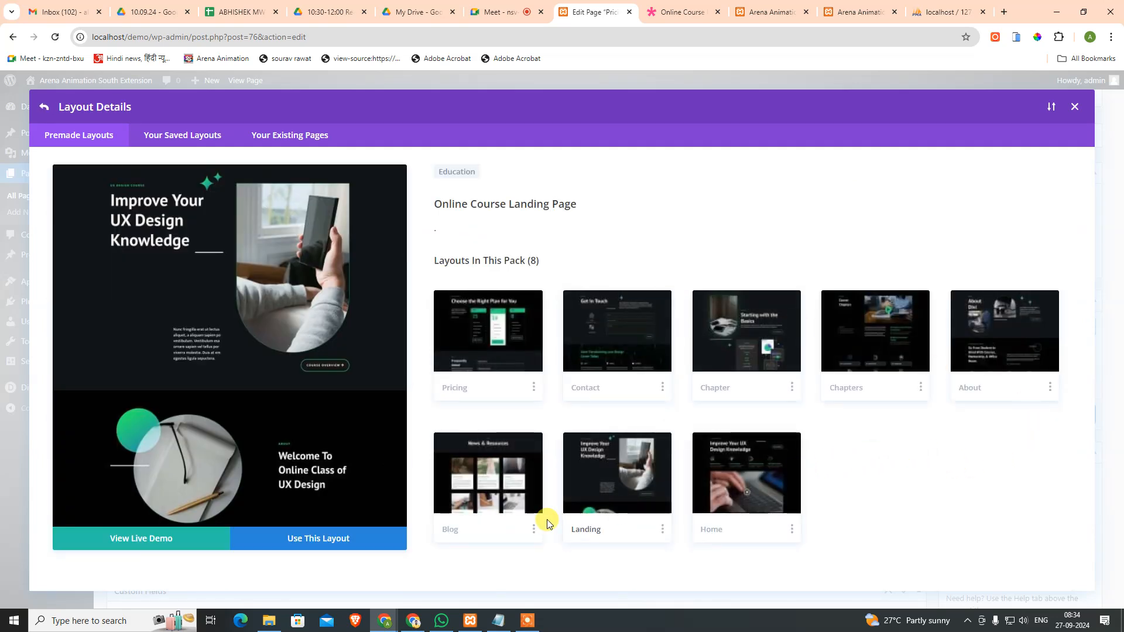
{"action": "left_click", "coordinate": [511, 355]}
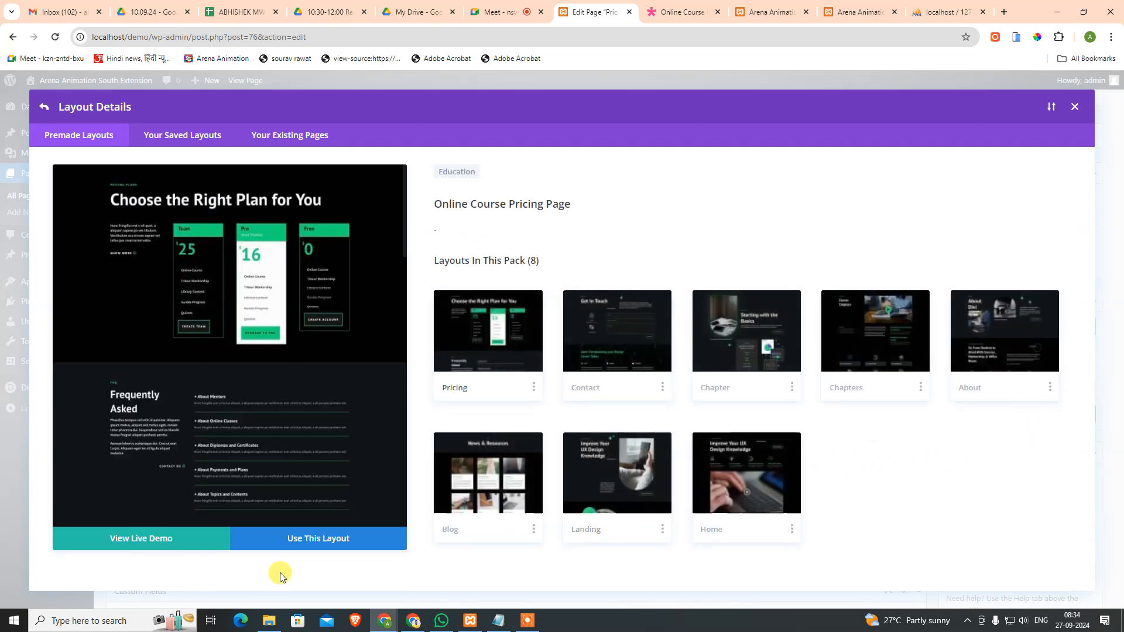
{"action": "left_click", "coordinate": [311, 540]}
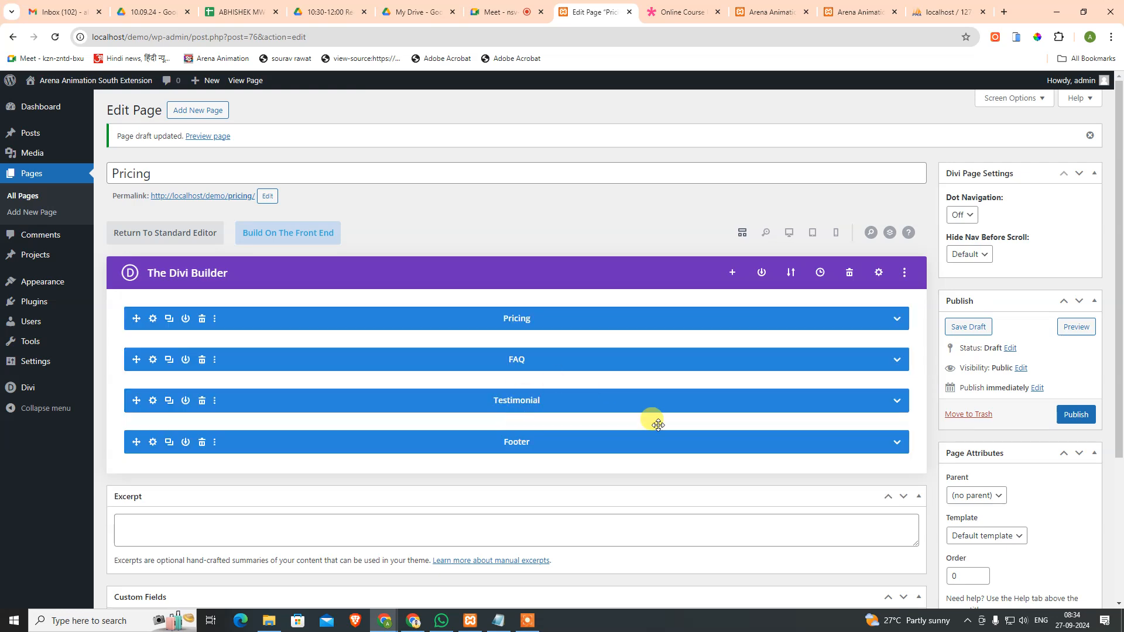
Step: Delete the Footer section, publish the Pricing page, and glance at the demo site
{"action": "left_click", "coordinate": [202, 443]}
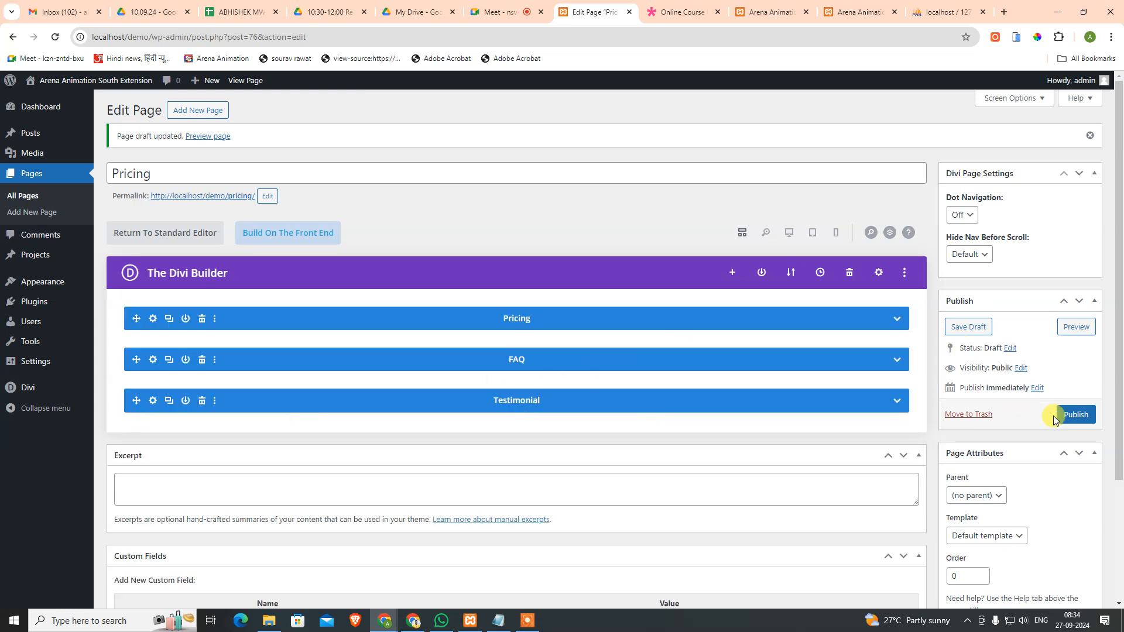
{"action": "left_click", "coordinate": [1072, 423]}
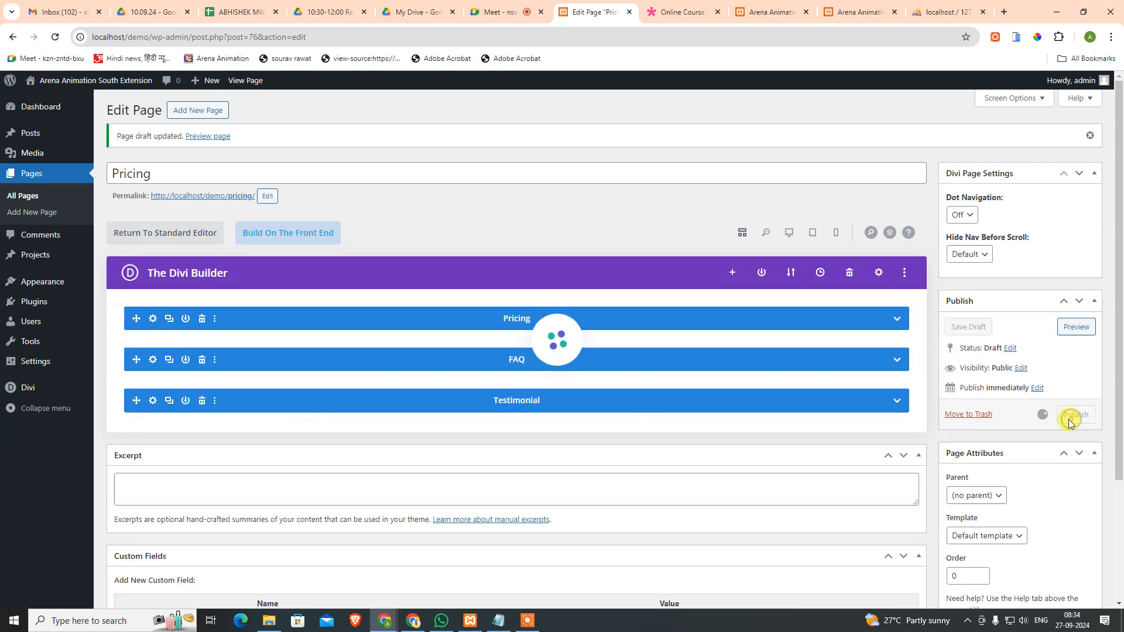
{"action": "left_click", "coordinate": [678, 8]}
{"action": "left_click", "coordinate": [578, 13]}
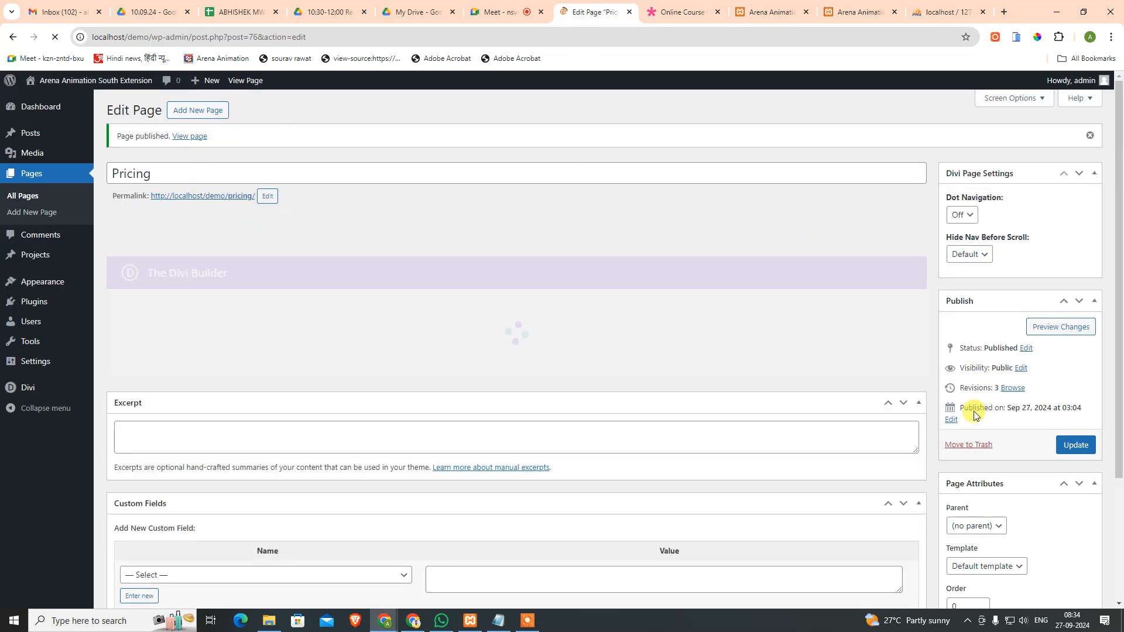
Step: Start a new Contact page and build it with the Divi Builder
{"action": "left_click", "coordinate": [202, 119]}
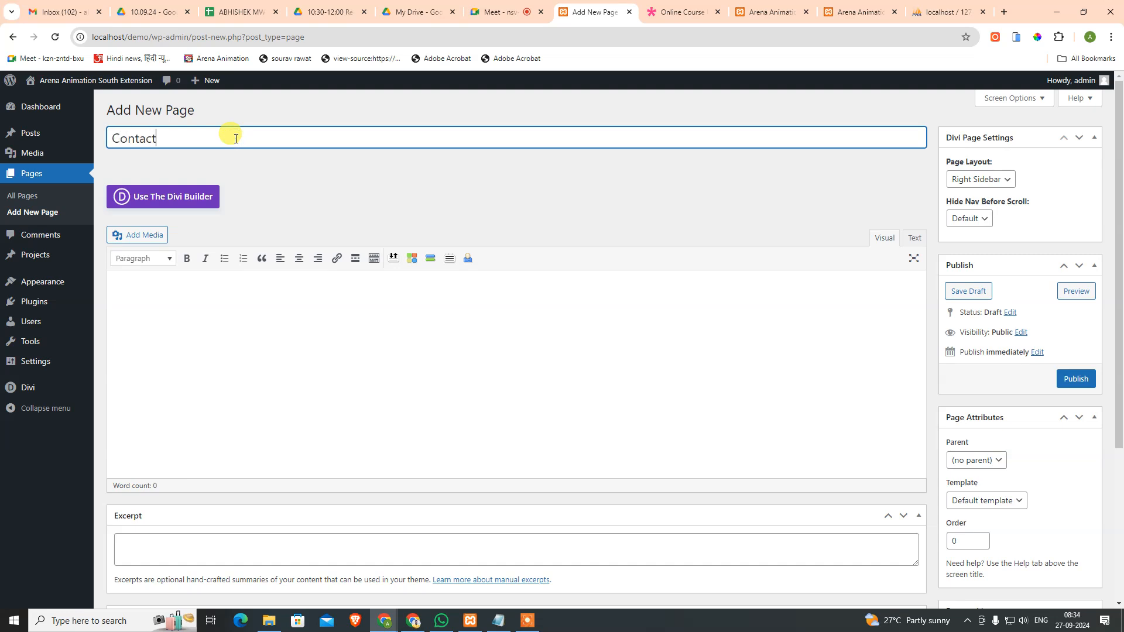
{"action": "left_click", "coordinate": [688, 7]}
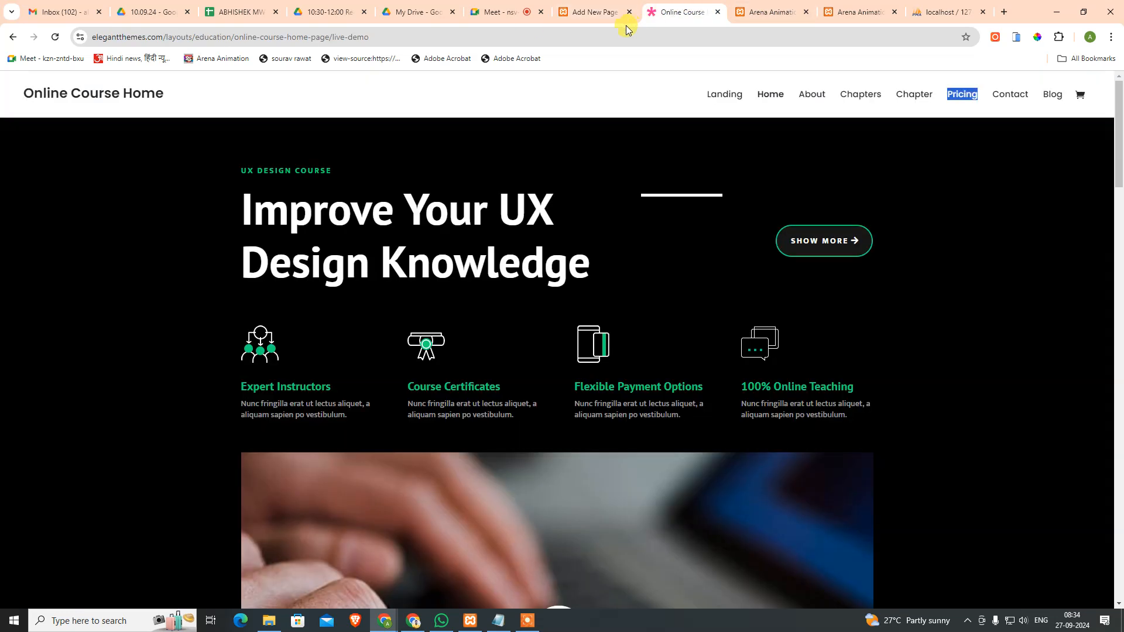
{"action": "left_click", "coordinate": [584, 9]}
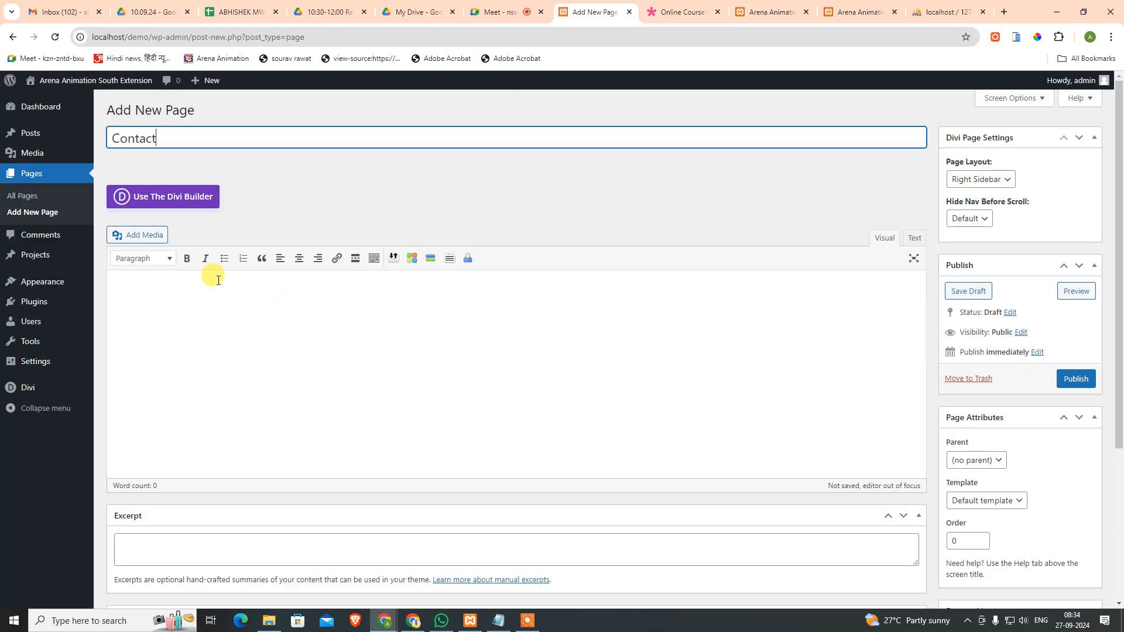
{"action": "left_click", "coordinate": [154, 195]}
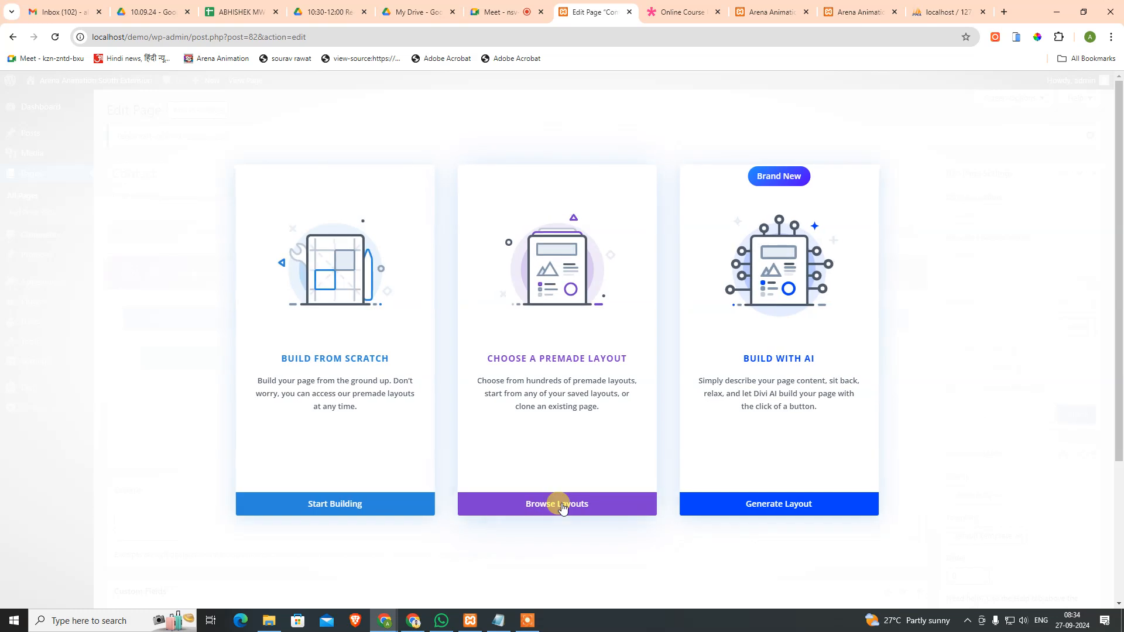
Step: Apply the Online Course Contact layout, delete its Footer section, and publish the page
{"action": "left_click", "coordinate": [559, 504]}
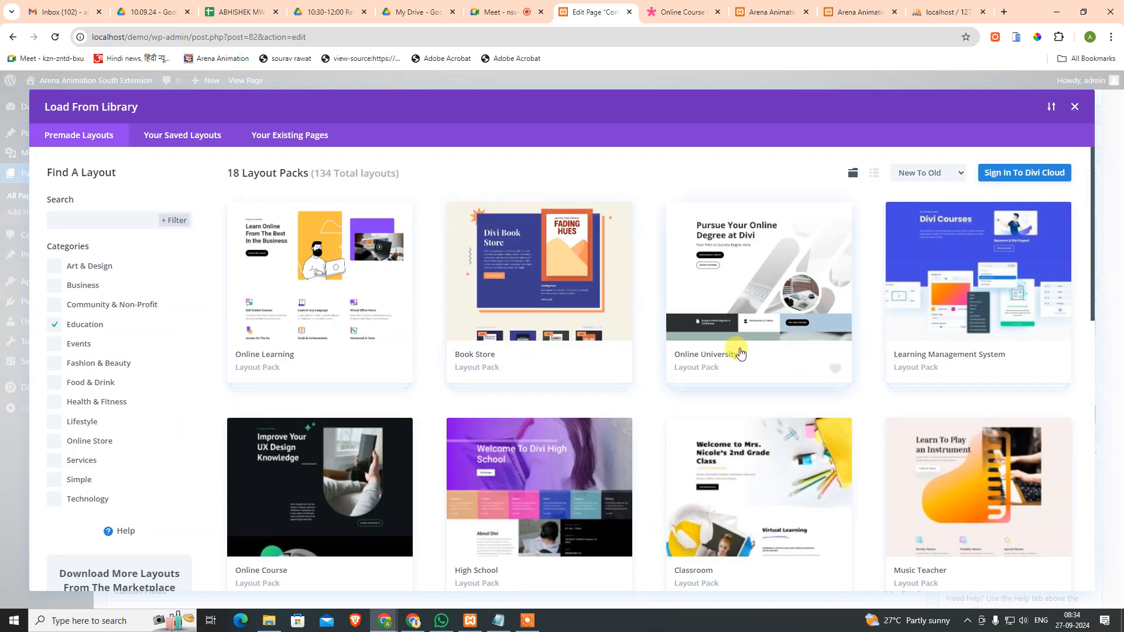
{"action": "scroll", "coordinate": [740, 354], "scroll_direction": "down", "scroll_amount": 1}
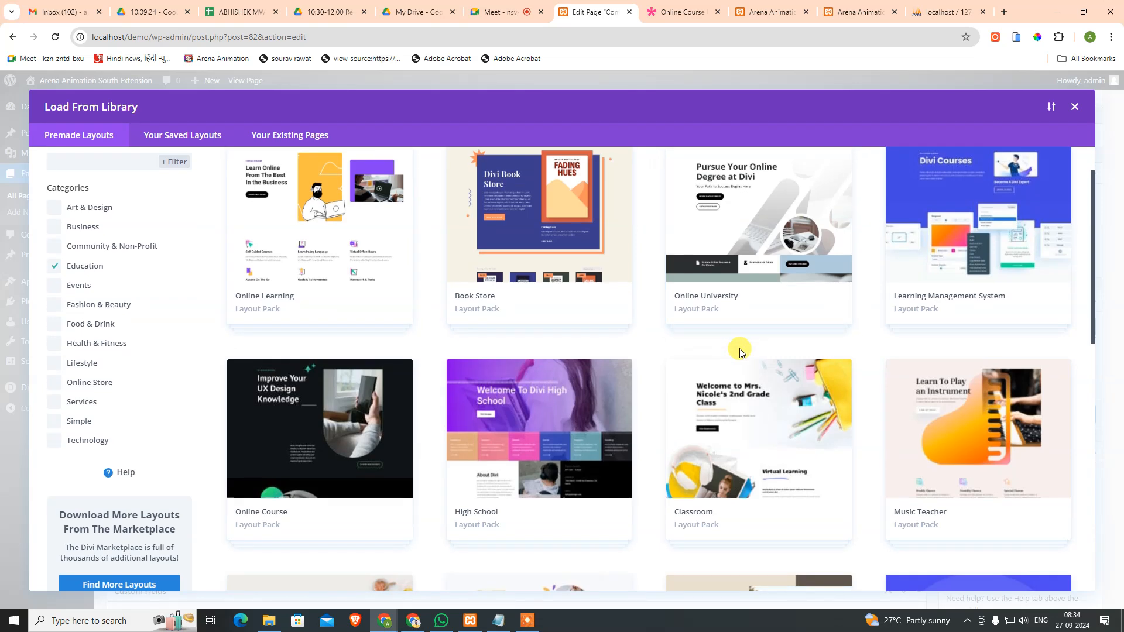
{"action": "left_click", "coordinate": [398, 419]}
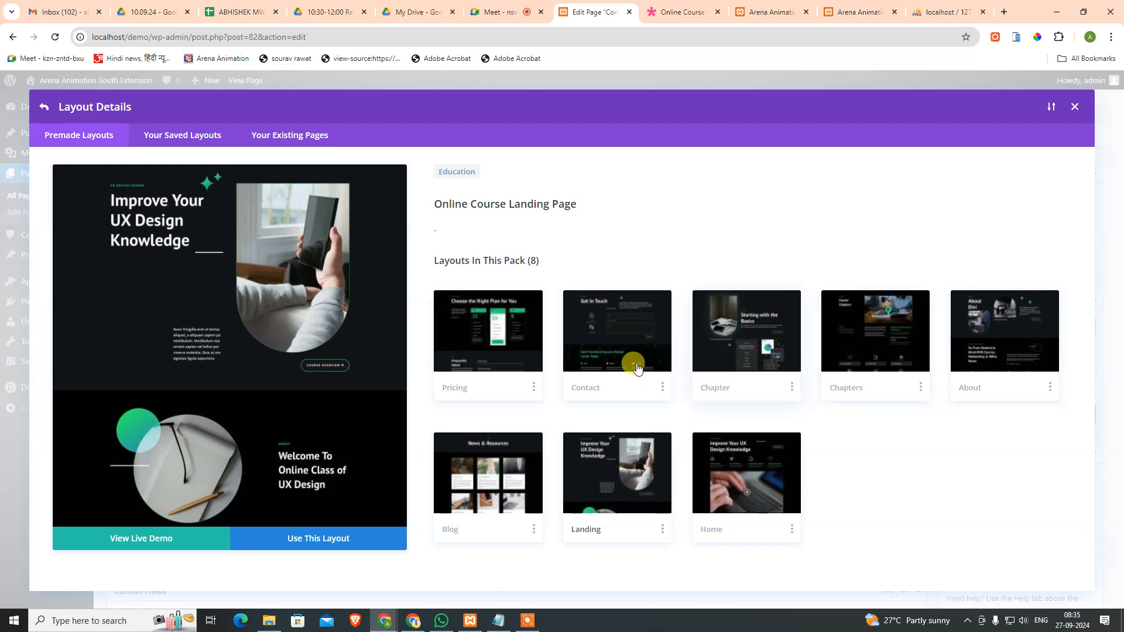
{"action": "left_click", "coordinate": [612, 364]}
{"action": "left_click", "coordinate": [323, 538]}
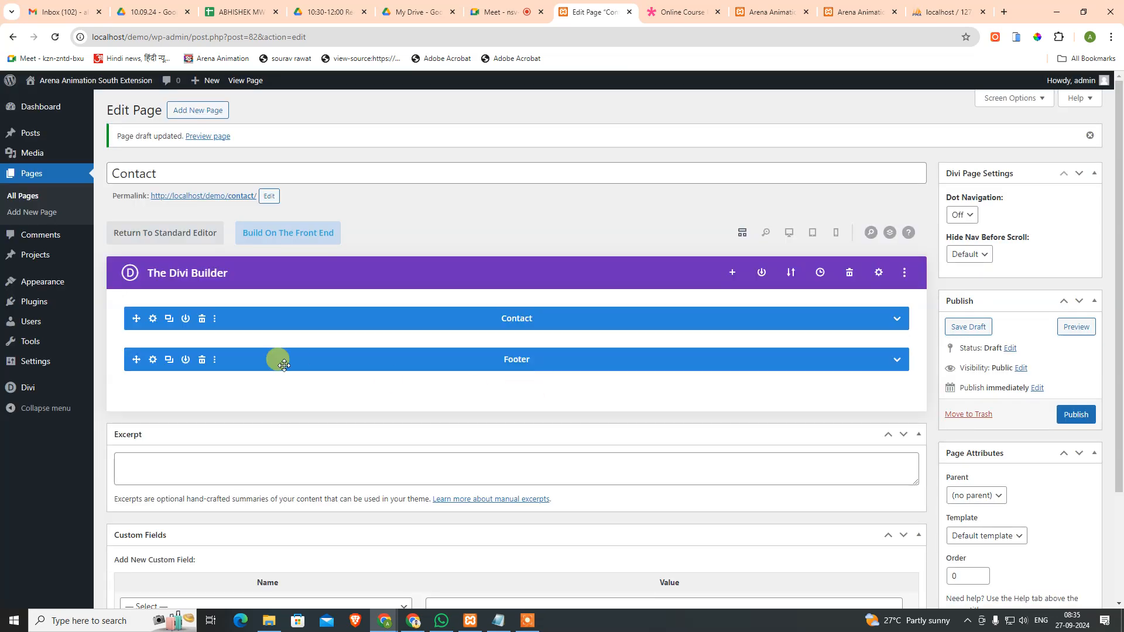
{"action": "left_click", "coordinate": [201, 359]}
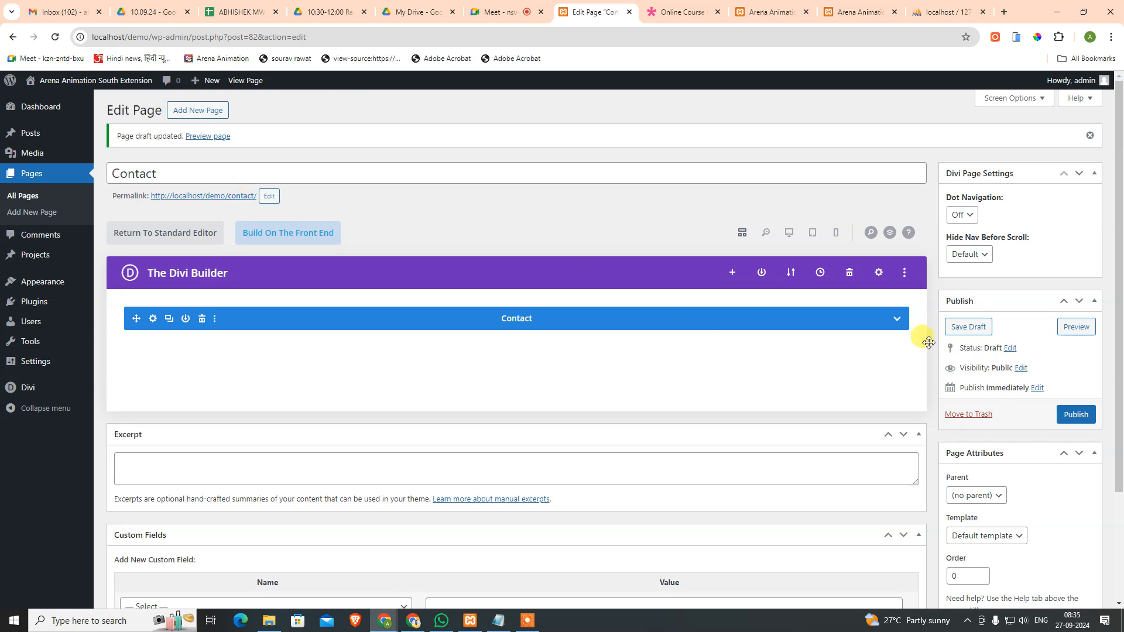
{"action": "left_click", "coordinate": [1074, 414]}
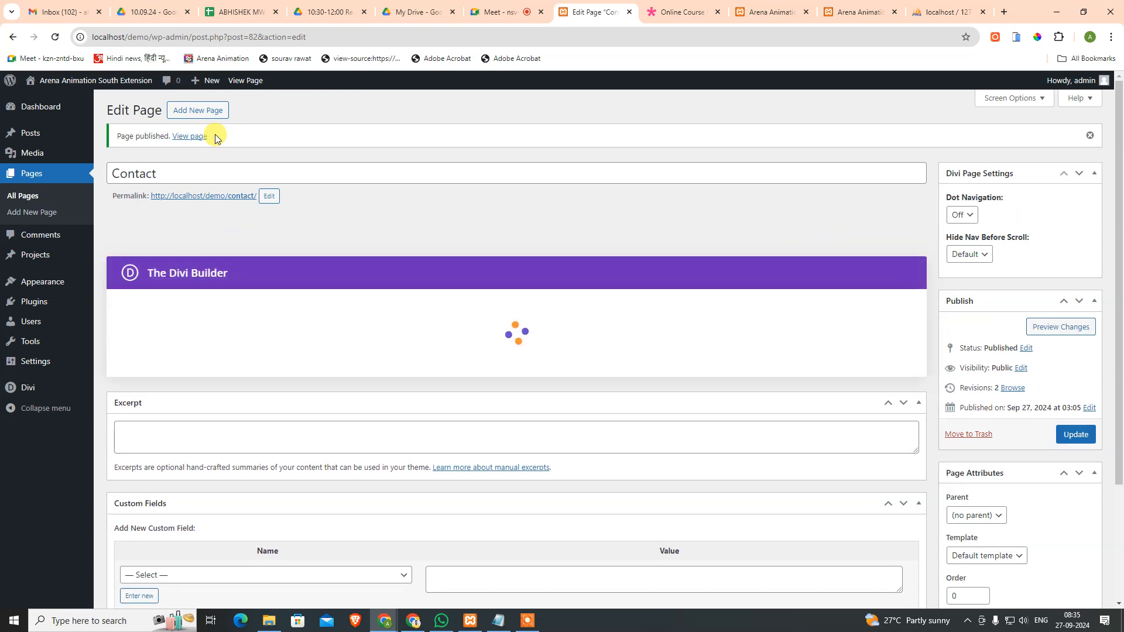
Step: Start a new Blog page and build it with the Divi Builder
{"action": "left_click", "coordinate": [180, 115]}
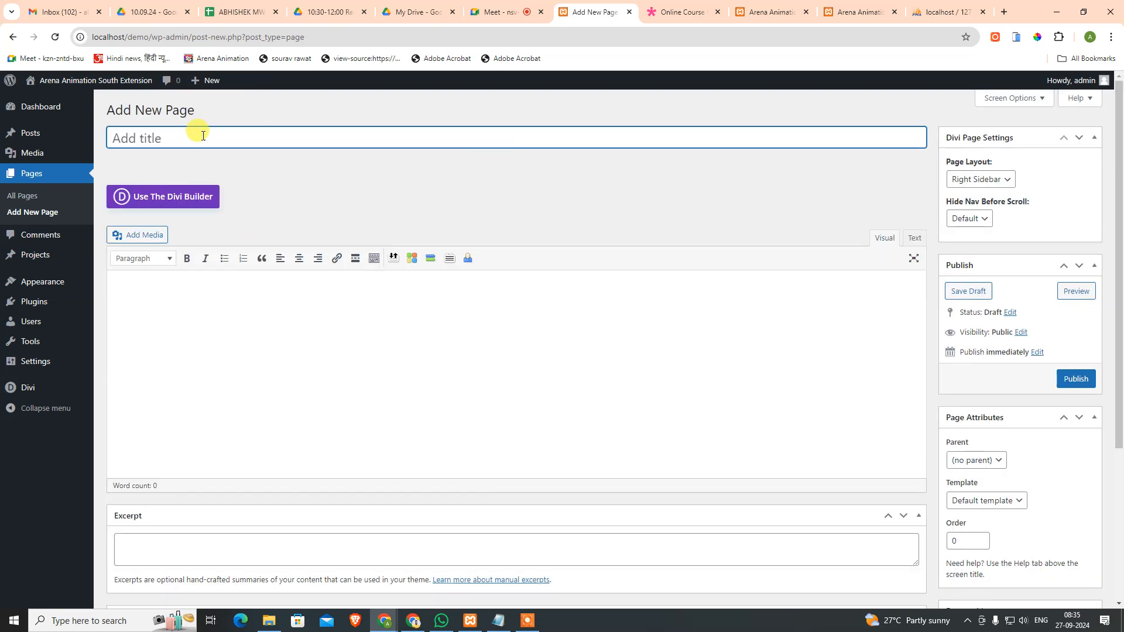
{"action": "left_click", "coordinate": [683, 12]}
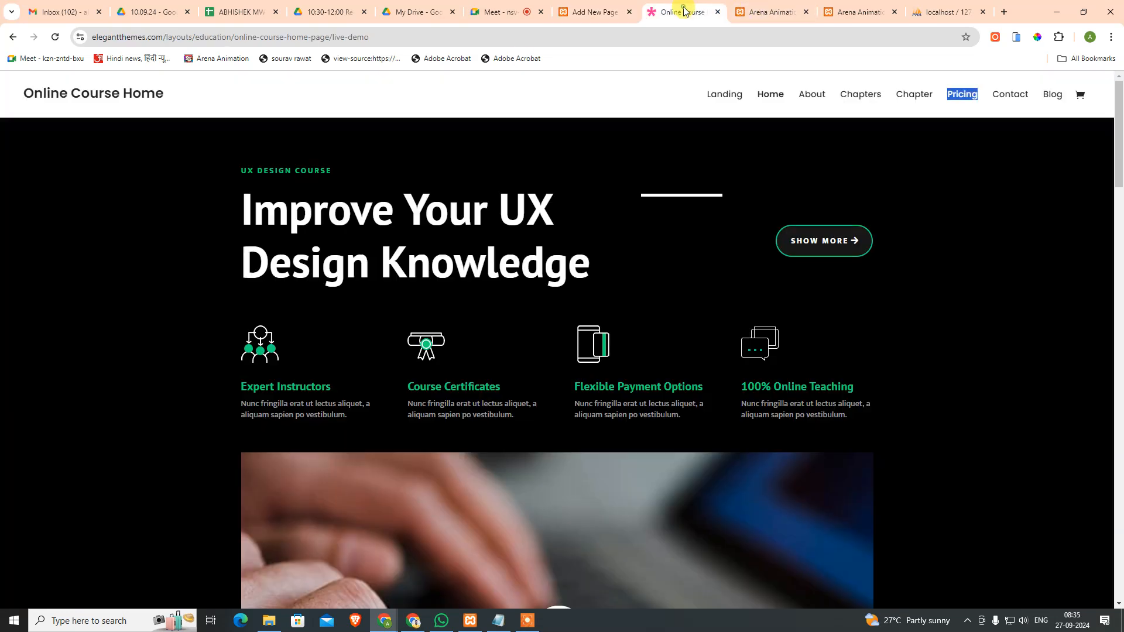
{"action": "left_click", "coordinate": [579, 12]}
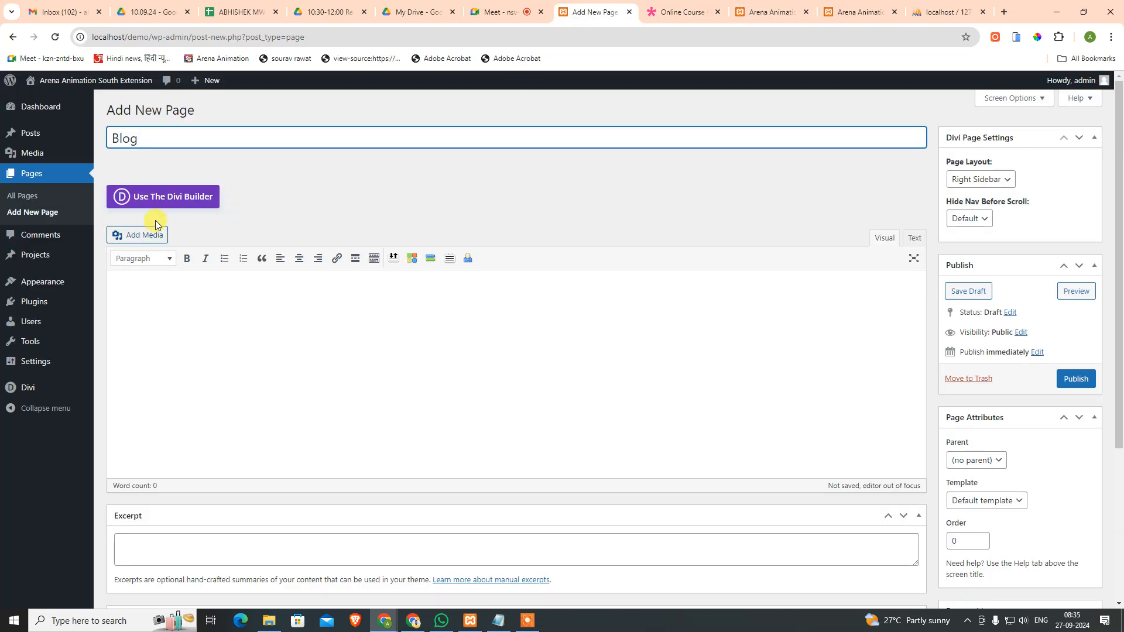
{"action": "left_click", "coordinate": [174, 205]}
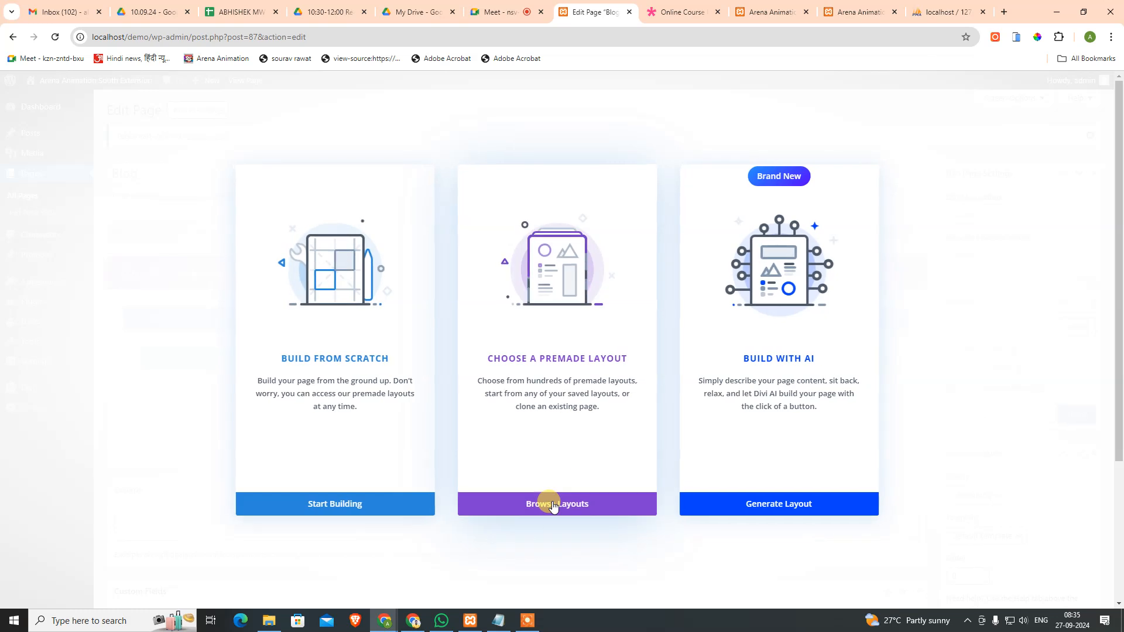
Step: Apply the Education > Online Course Blog layout, delete its Footer section, and publish
{"action": "left_click", "coordinate": [551, 502]}
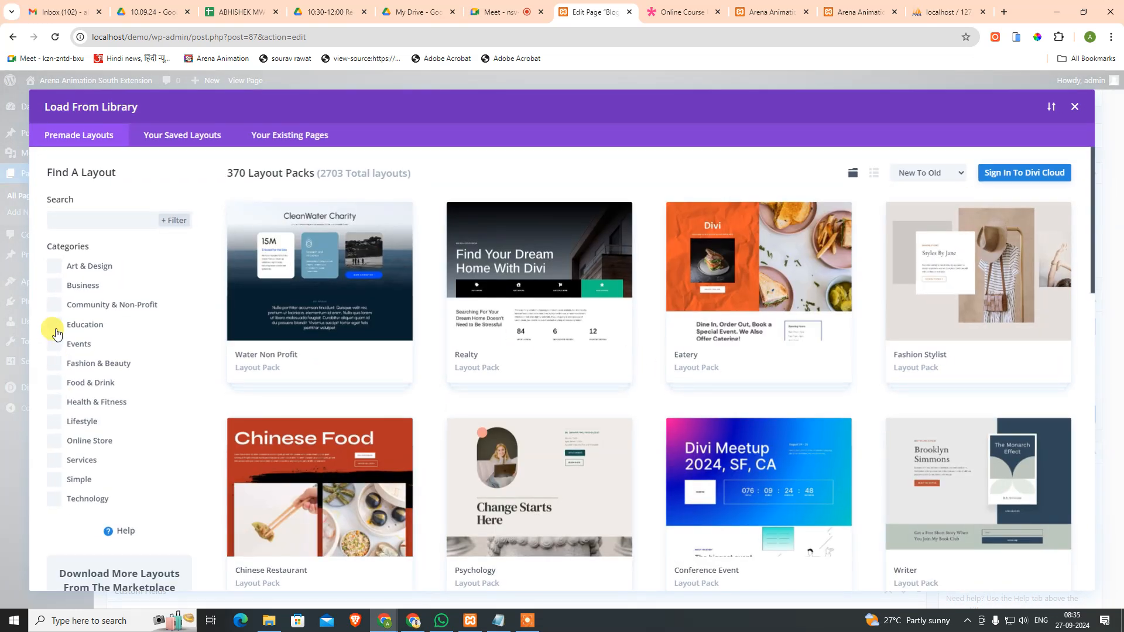
{"action": "left_click", "coordinate": [53, 324]}
{"action": "left_click", "coordinate": [299, 503]}
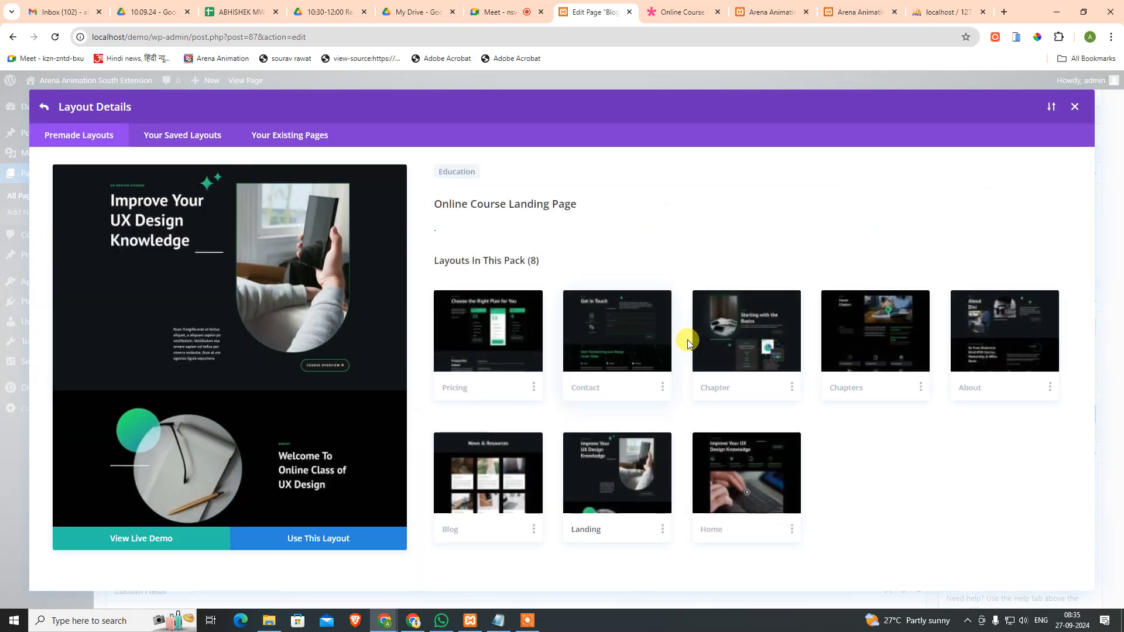
{"action": "left_click", "coordinate": [495, 495]}
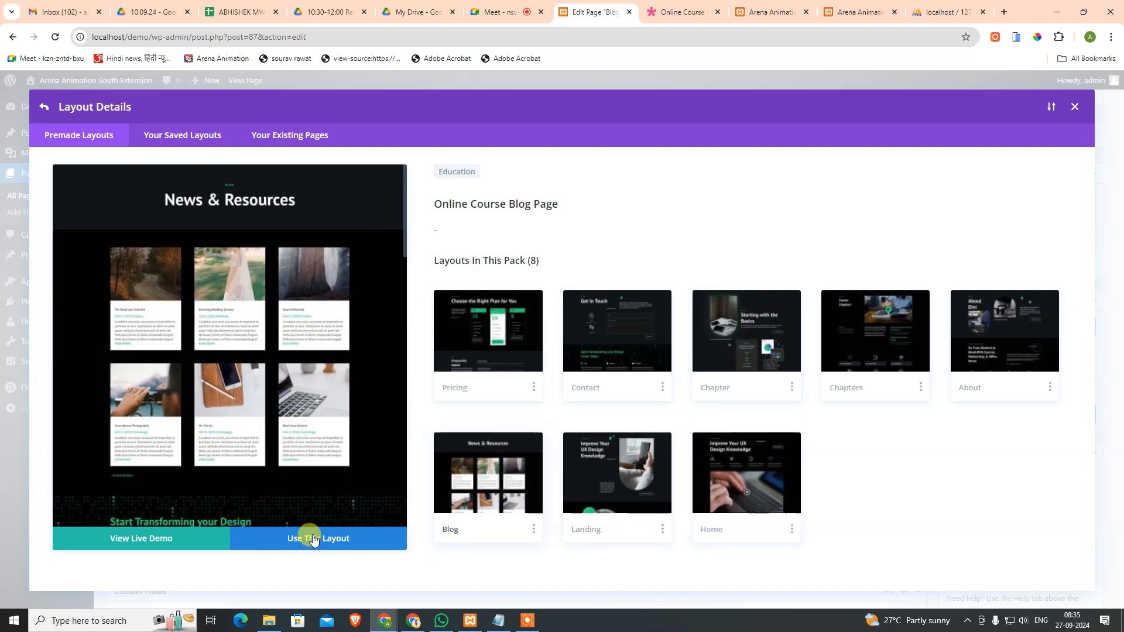
{"action": "left_click", "coordinate": [316, 536]}
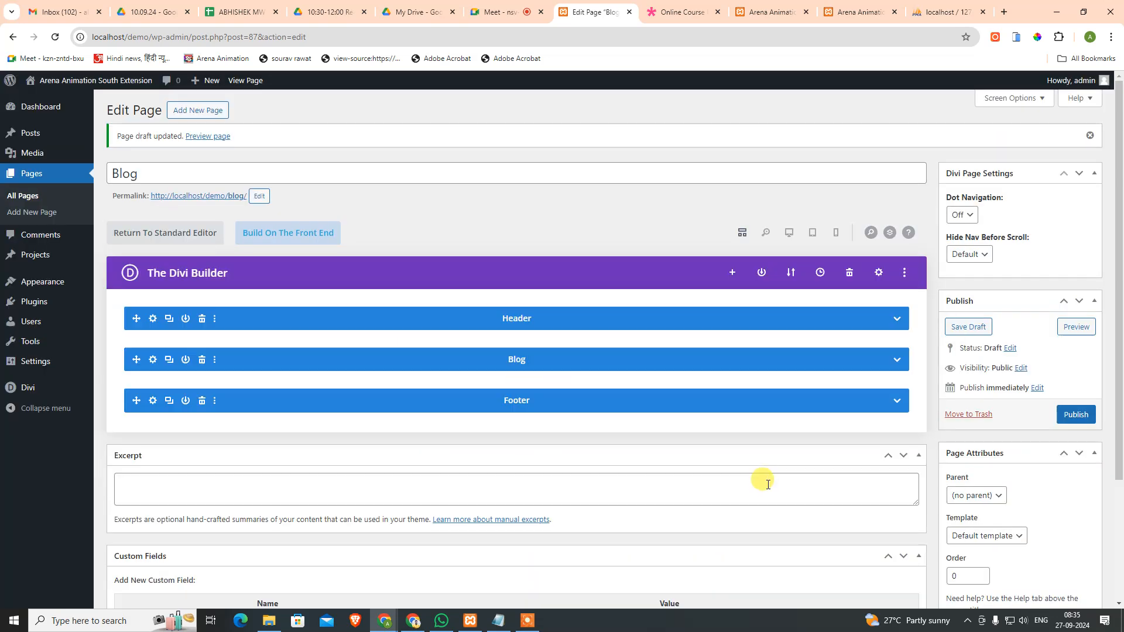
{"action": "left_click", "coordinate": [201, 400]}
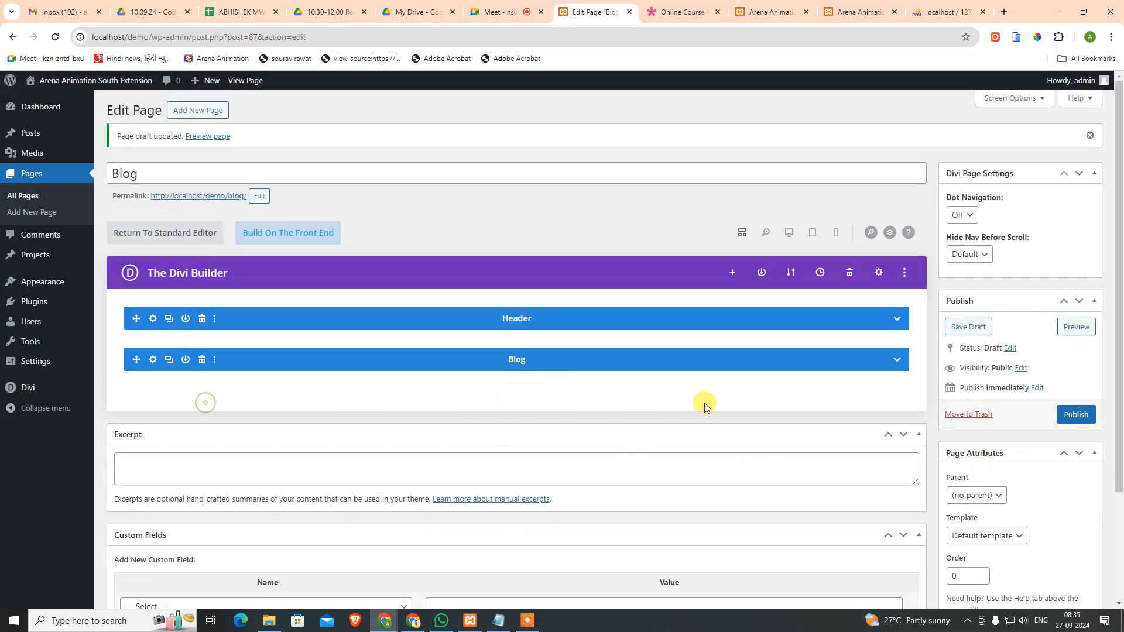
{"action": "left_click", "coordinate": [1072, 417]}
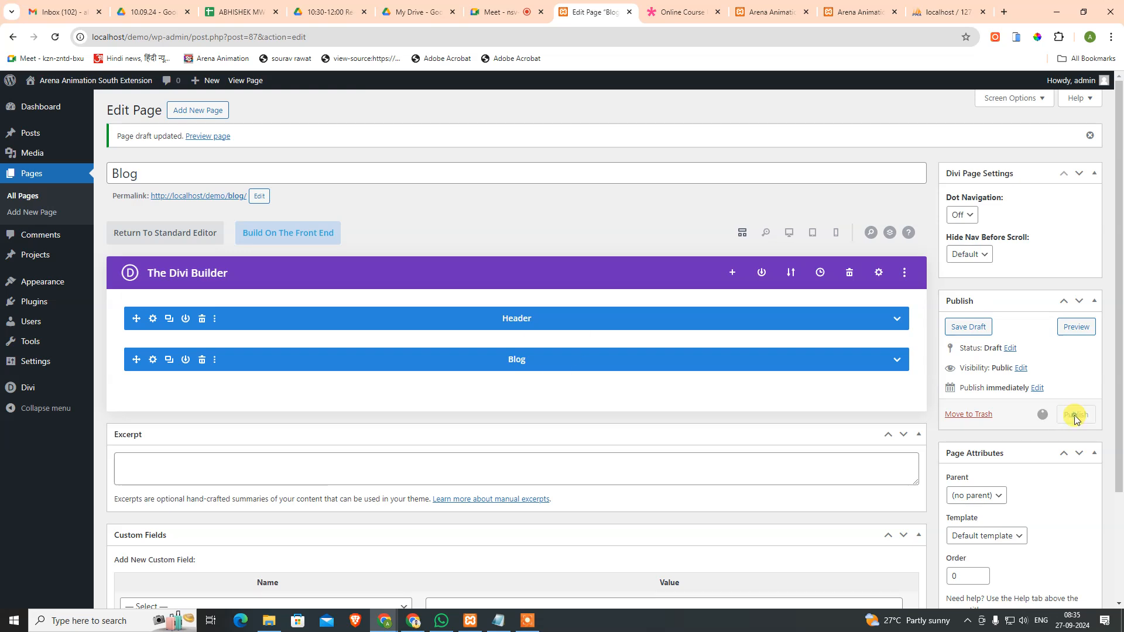
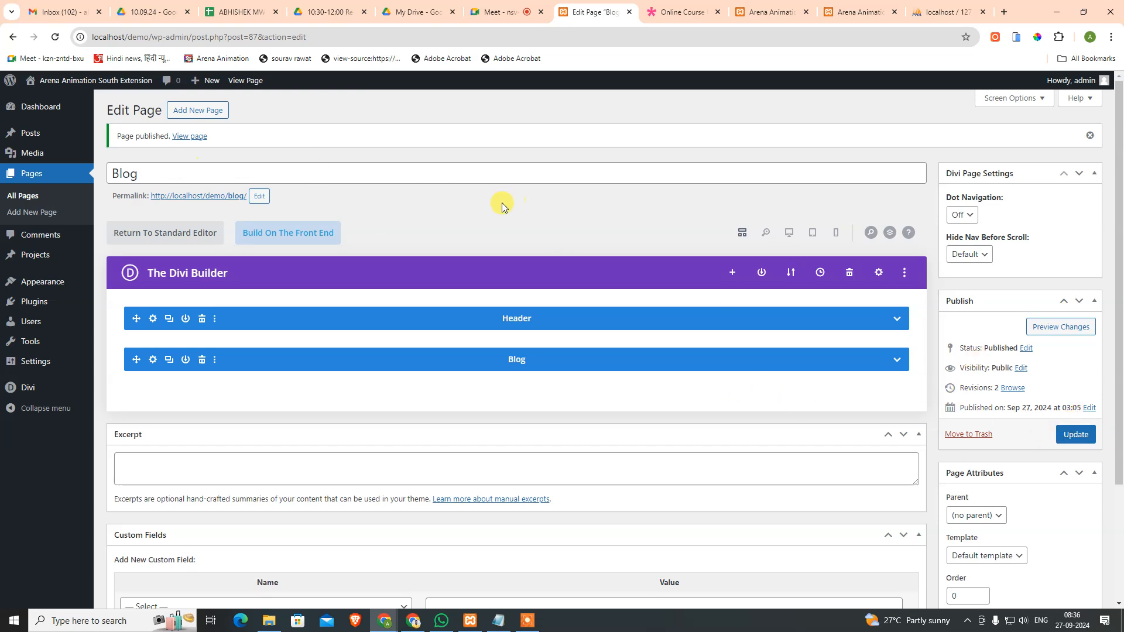
Step: Show the list of all site pages, briefly checking the Online Course demo tab
{"action": "left_click", "coordinate": [23, 197]}
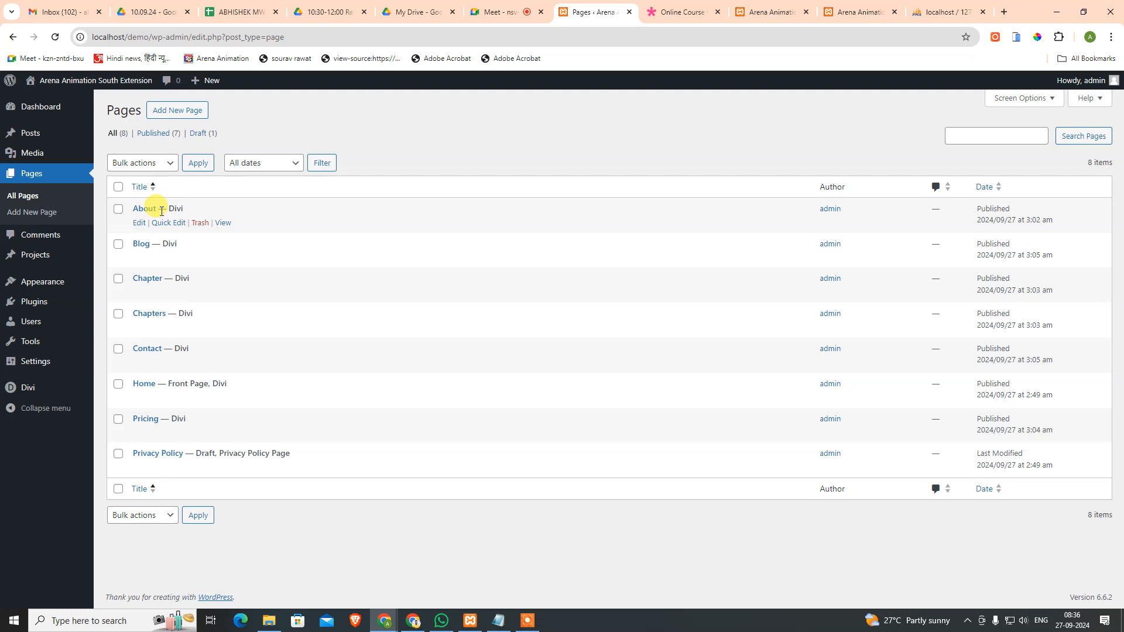
{"action": "left_click", "coordinate": [684, 12]}
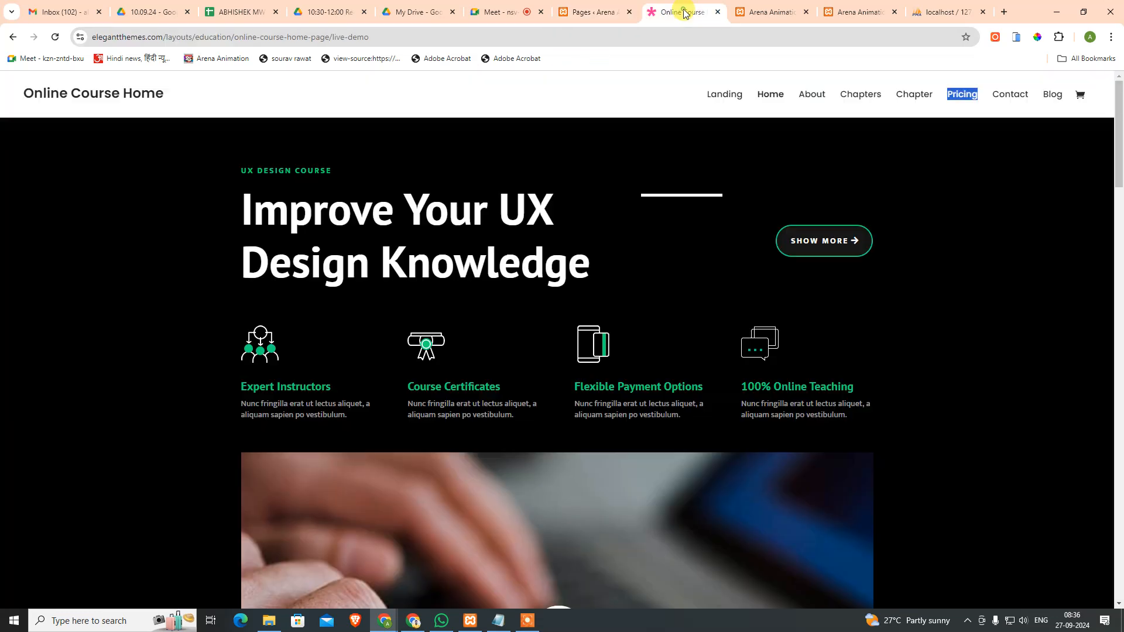
{"action": "left_click", "coordinate": [591, 12]}
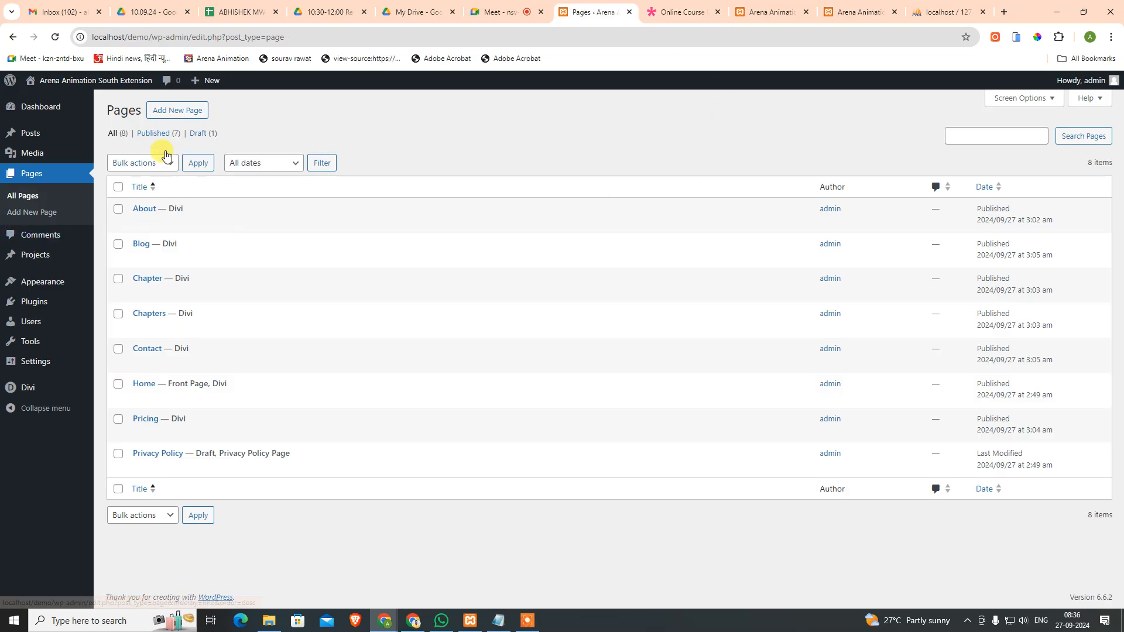
Step: Start a new page titled Landing and apply the Education > Online Course Landing layout
{"action": "left_click", "coordinate": [175, 118]}
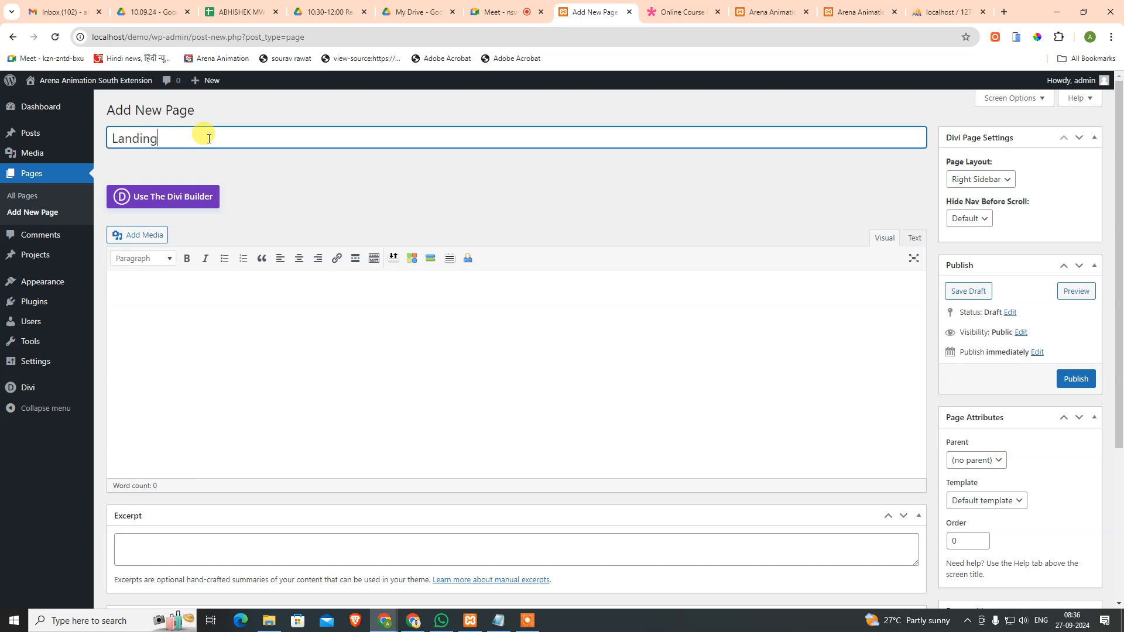
{"action": "left_click", "coordinate": [168, 198]}
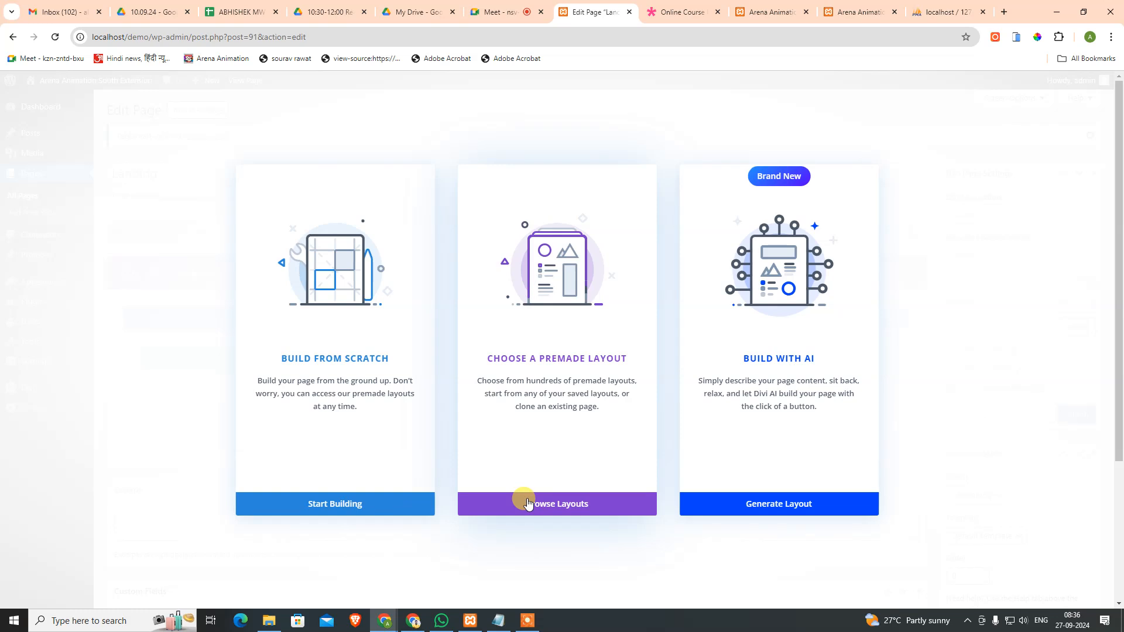
{"action": "left_click", "coordinate": [522, 500]}
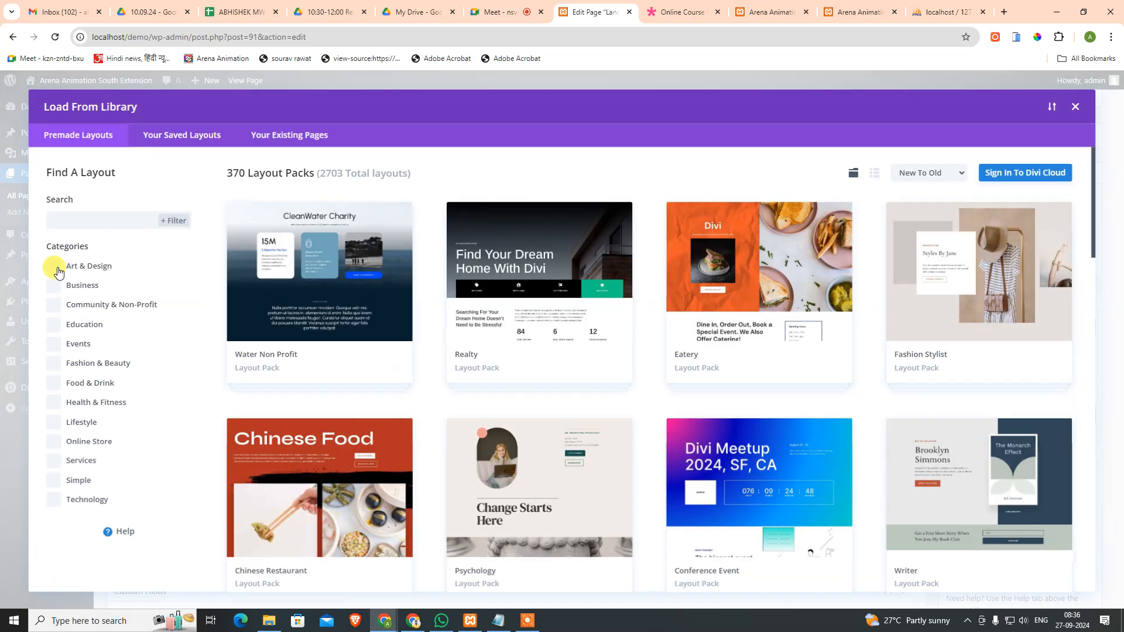
{"action": "left_click", "coordinate": [54, 325]}
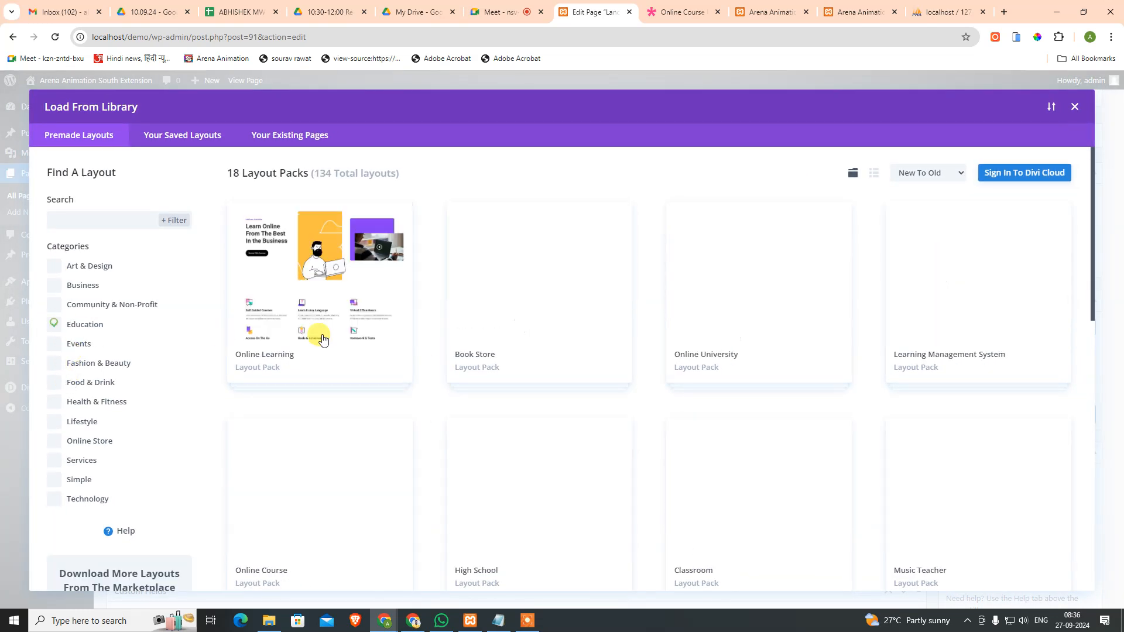
{"action": "left_click", "coordinate": [365, 462]}
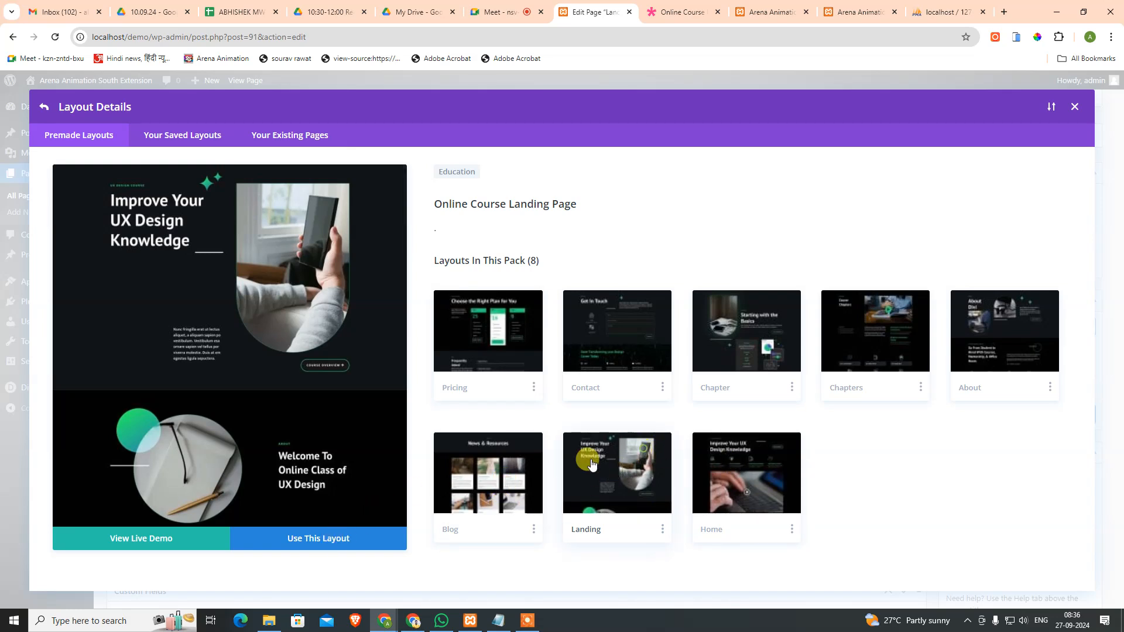
{"action": "left_click", "coordinate": [346, 535]}
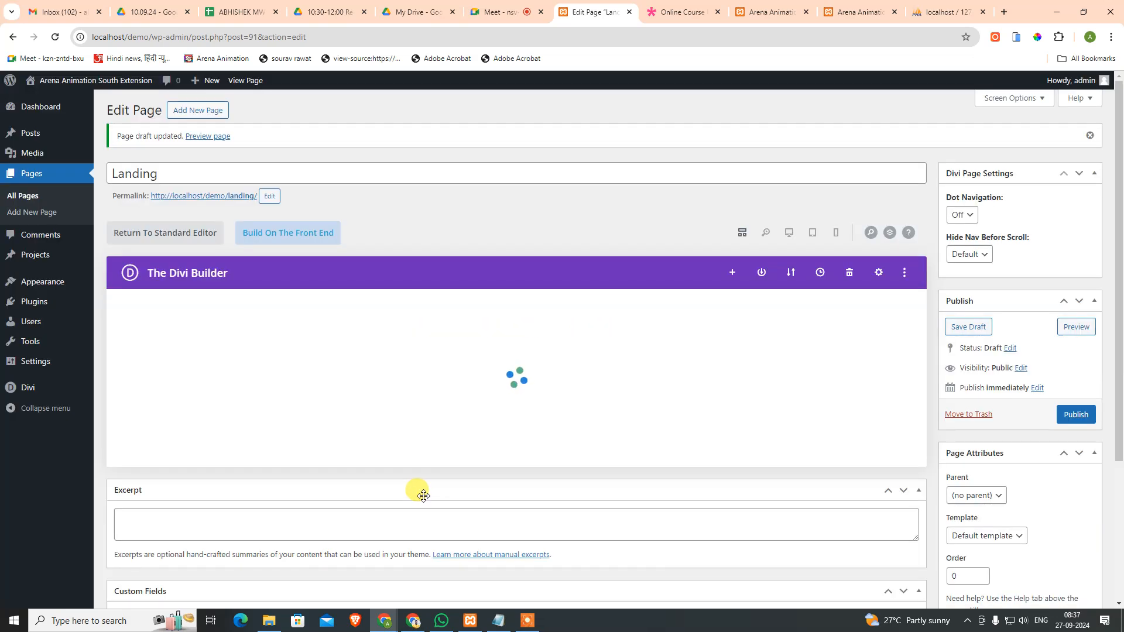
Step: Delete the Footer section from the Landing layout
{"action": "scroll", "coordinate": [434, 489], "scroll_direction": "down", "scroll_amount": 4}
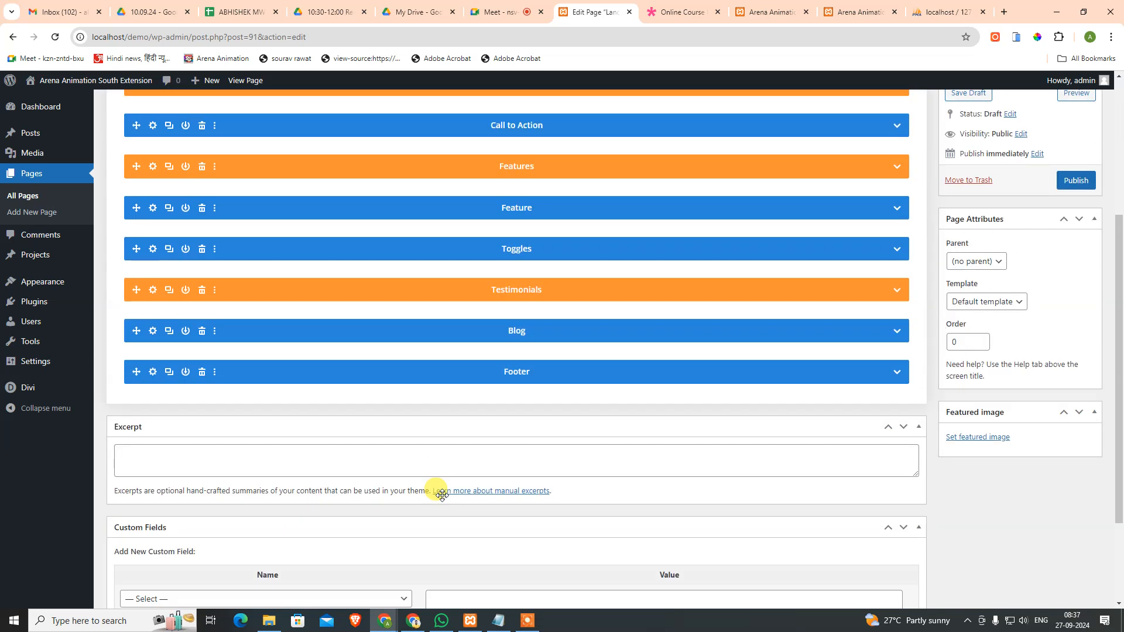
{"action": "scroll", "coordinate": [328, 444], "scroll_direction": "up", "scroll_amount": 4}
{"action": "scroll", "coordinate": [421, 319], "scroll_direction": "down", "scroll_amount": 2}
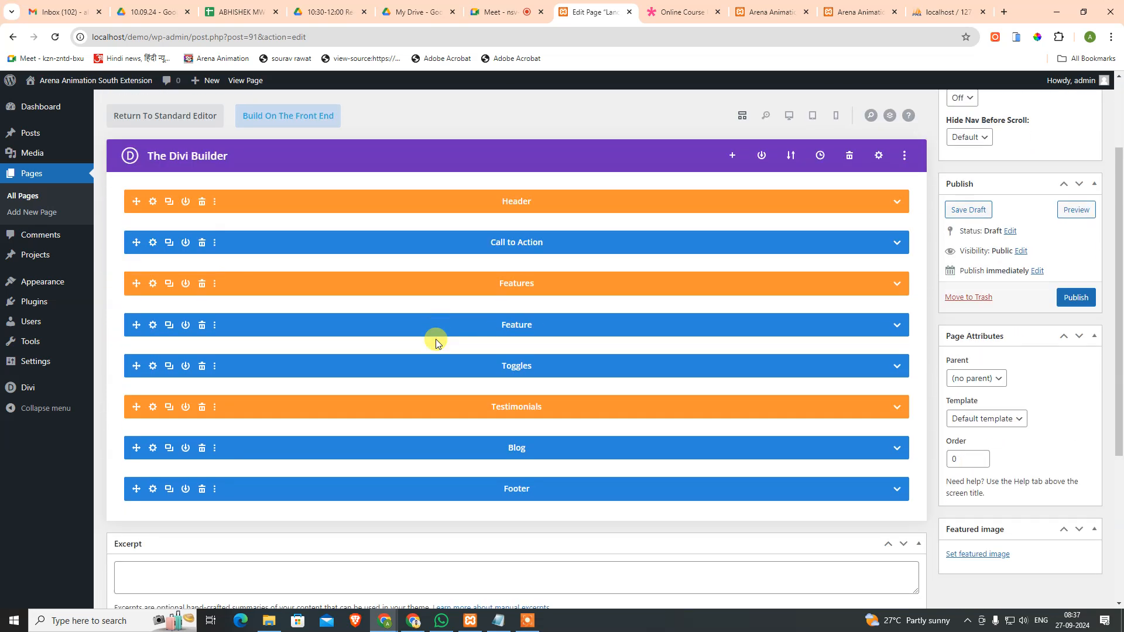
{"action": "left_click", "coordinate": [202, 491]}
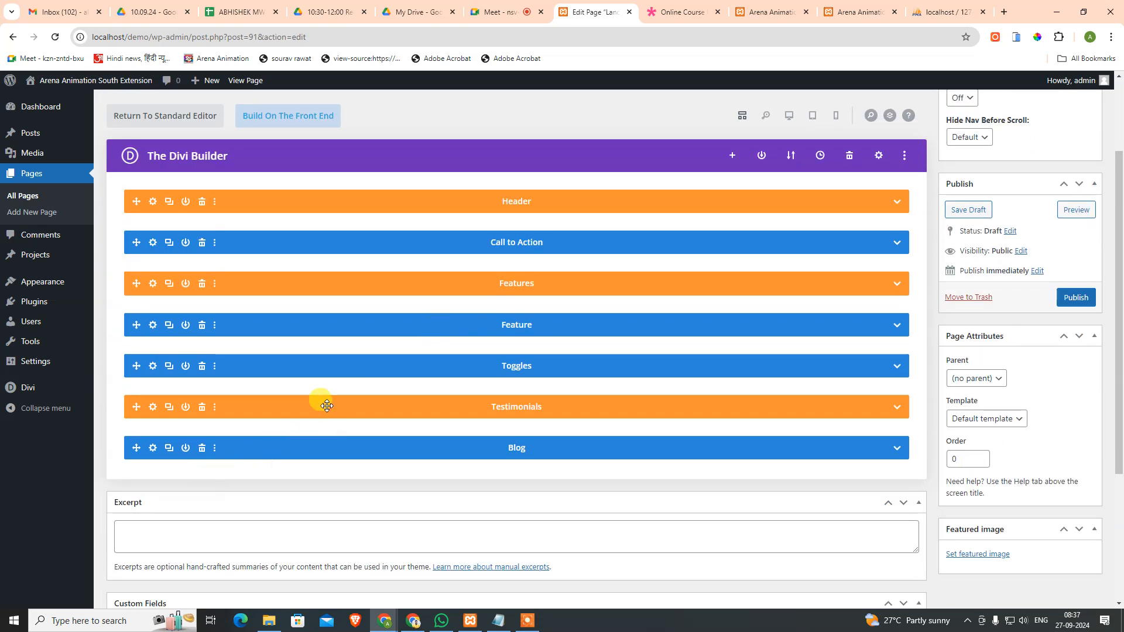
{"action": "scroll", "coordinate": [445, 369], "scroll_direction": "up", "scroll_amount": 2}
{"action": "left_click", "coordinate": [658, 12]}
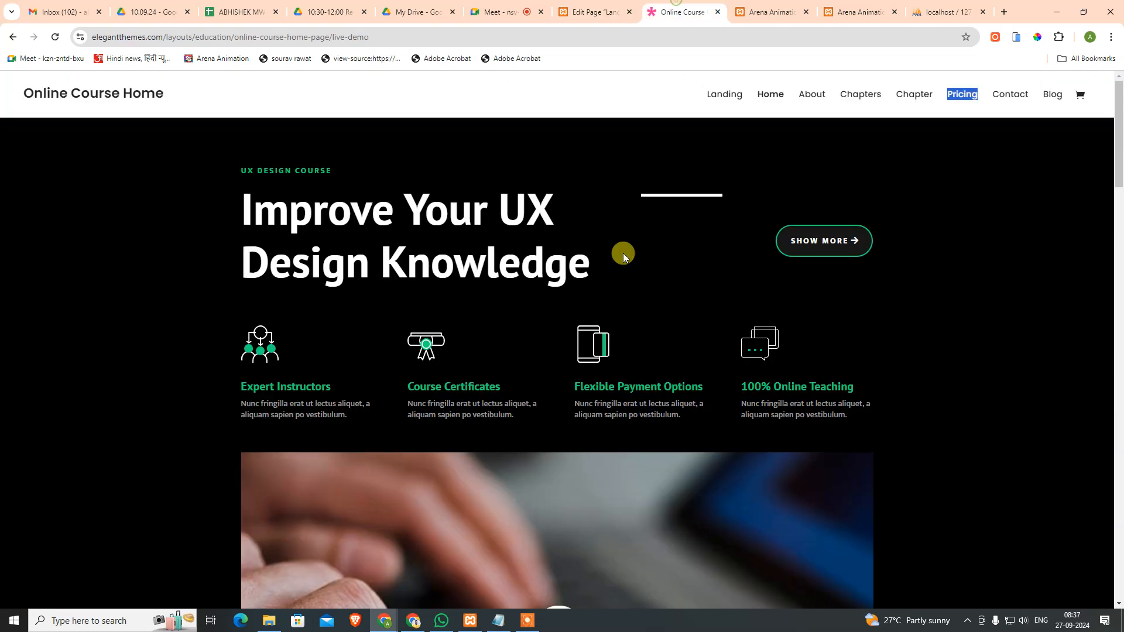
{"action": "left_click", "coordinate": [713, 94]}
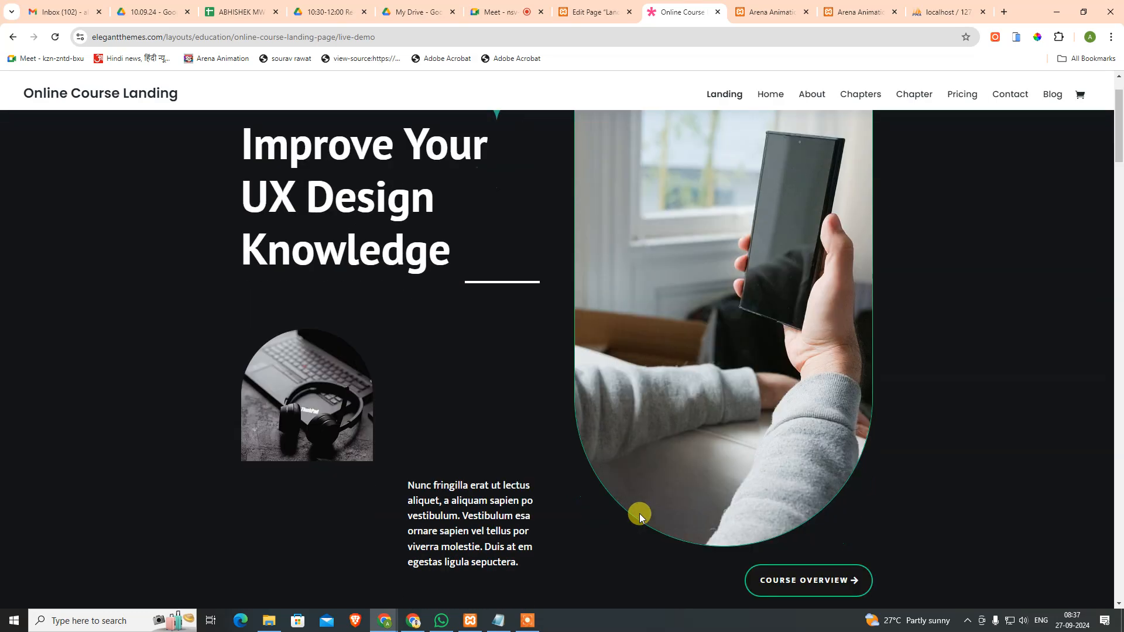
{"action": "scroll", "coordinate": [639, 514], "scroll_direction": "down", "scroll_amount": 10}
{"action": "scroll", "coordinate": [635, 461], "scroll_direction": "down", "scroll_amount": 15}
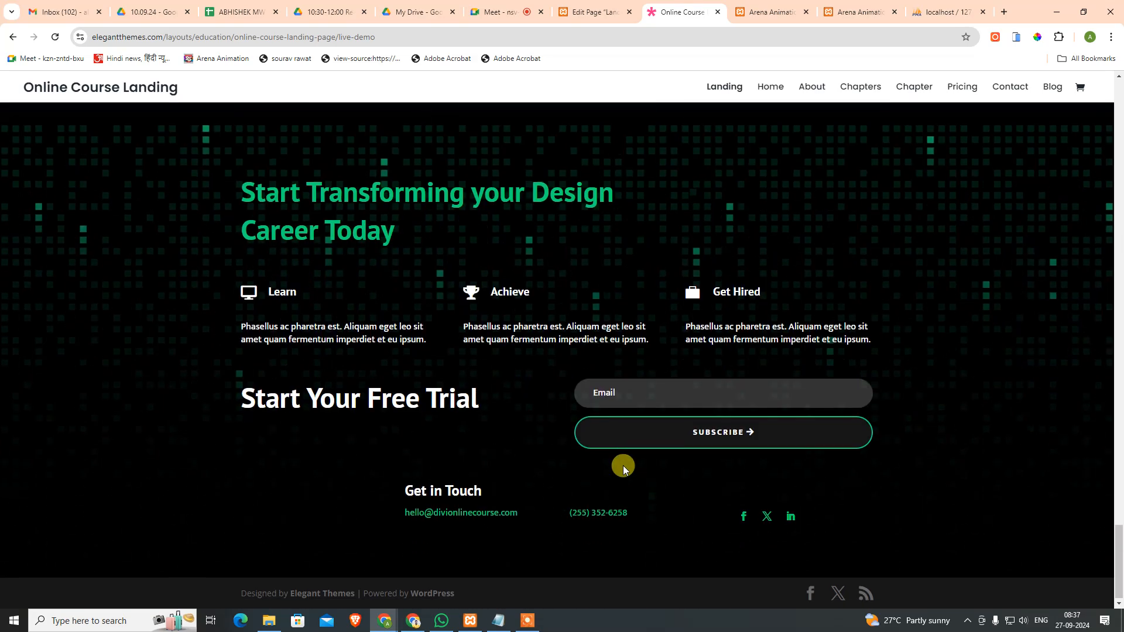
{"action": "scroll", "coordinate": [475, 408], "scroll_direction": "up", "scroll_amount": 3}
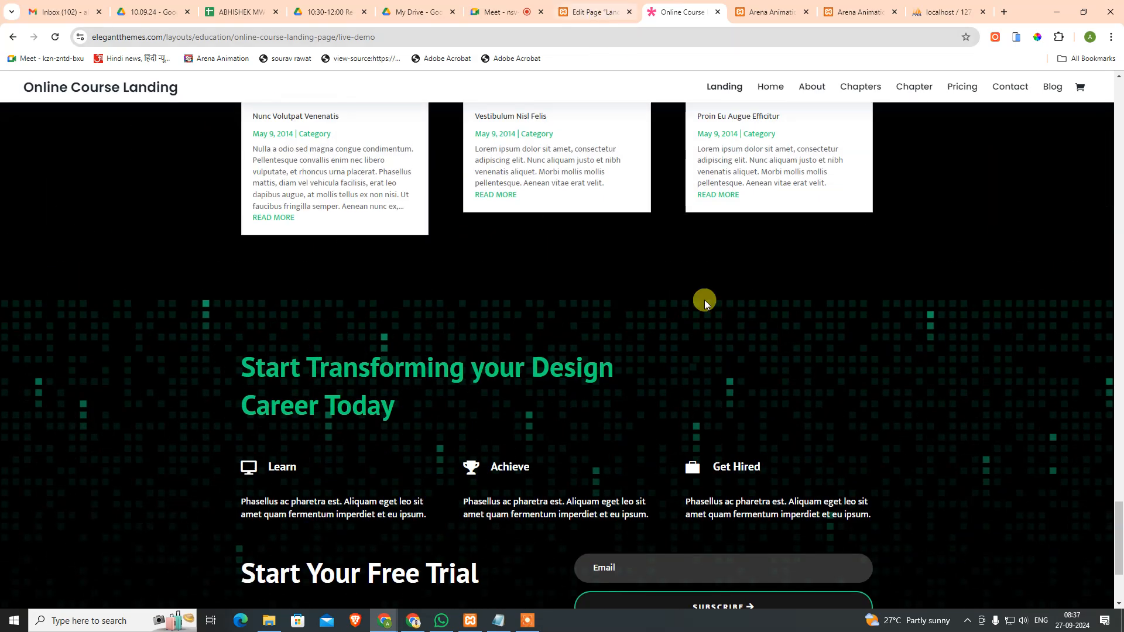
{"action": "scroll", "coordinate": [707, 316], "scroll_direction": "down", "scroll_amount": 3}
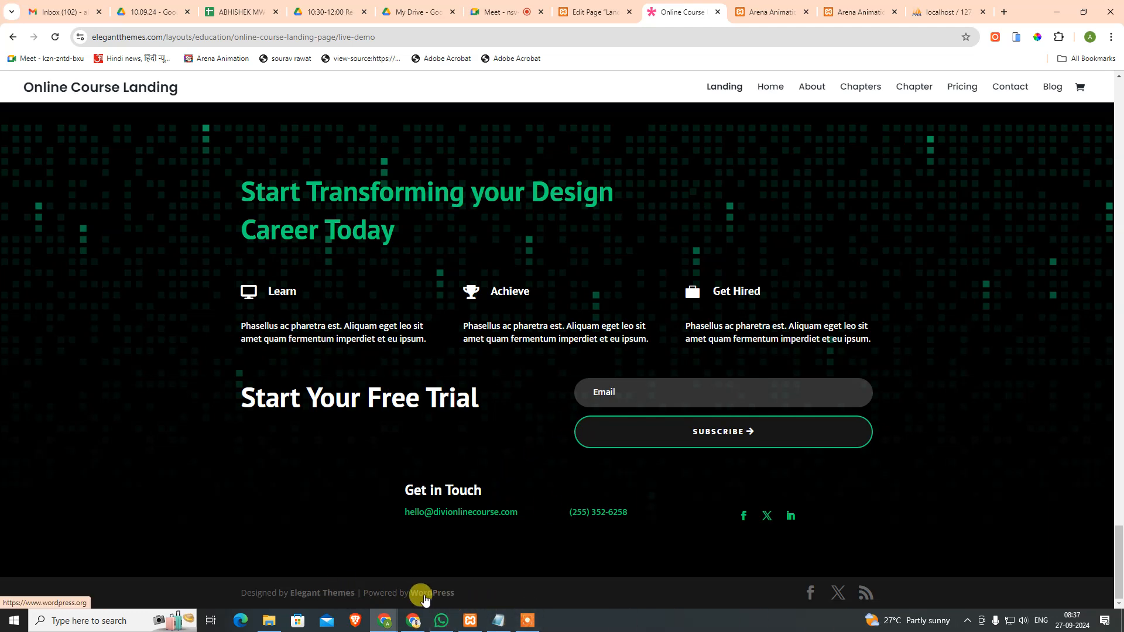
{"action": "left_click", "coordinate": [769, 86]}
{"action": "scroll", "coordinate": [655, 479], "scroll_direction": "down", "scroll_amount": 15}
{"action": "scroll", "coordinate": [715, 494], "scroll_direction": "down", "scroll_amount": 15}
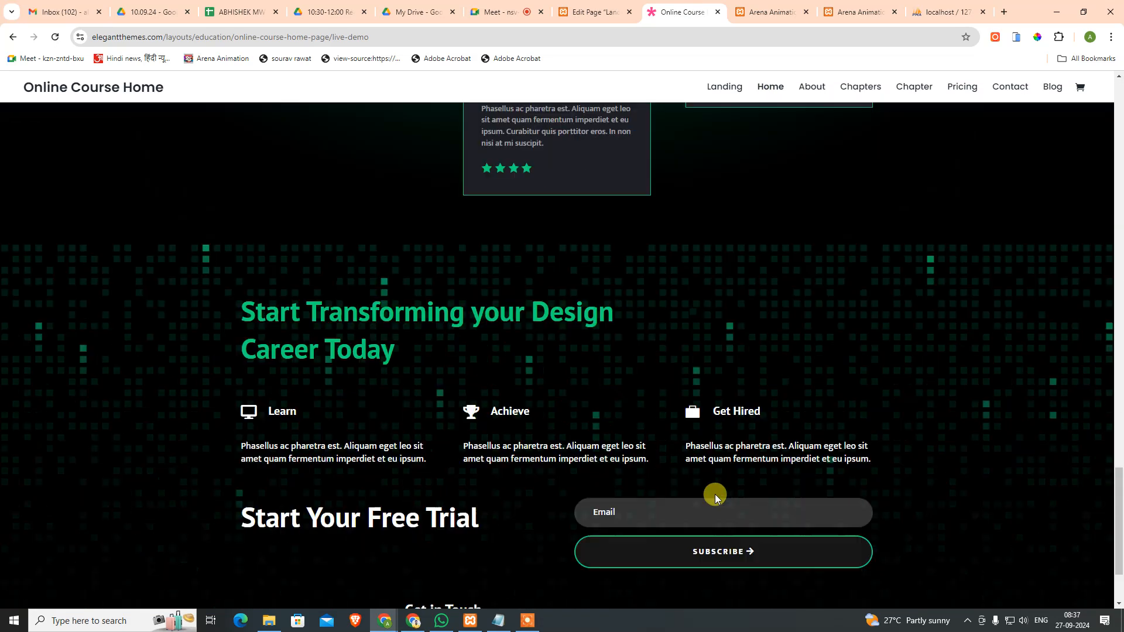
{"action": "scroll", "coordinate": [562, 306], "scroll_direction": "up", "scroll_amount": 1}
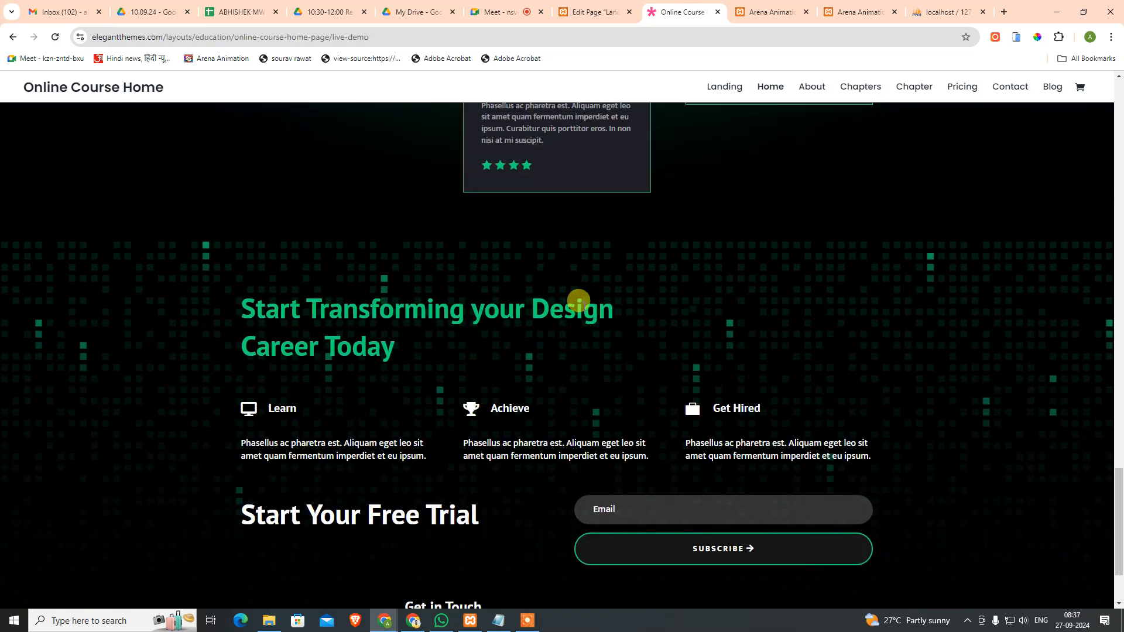
{"action": "scroll", "coordinate": [576, 304], "scroll_direction": "down", "scroll_amount": 2}
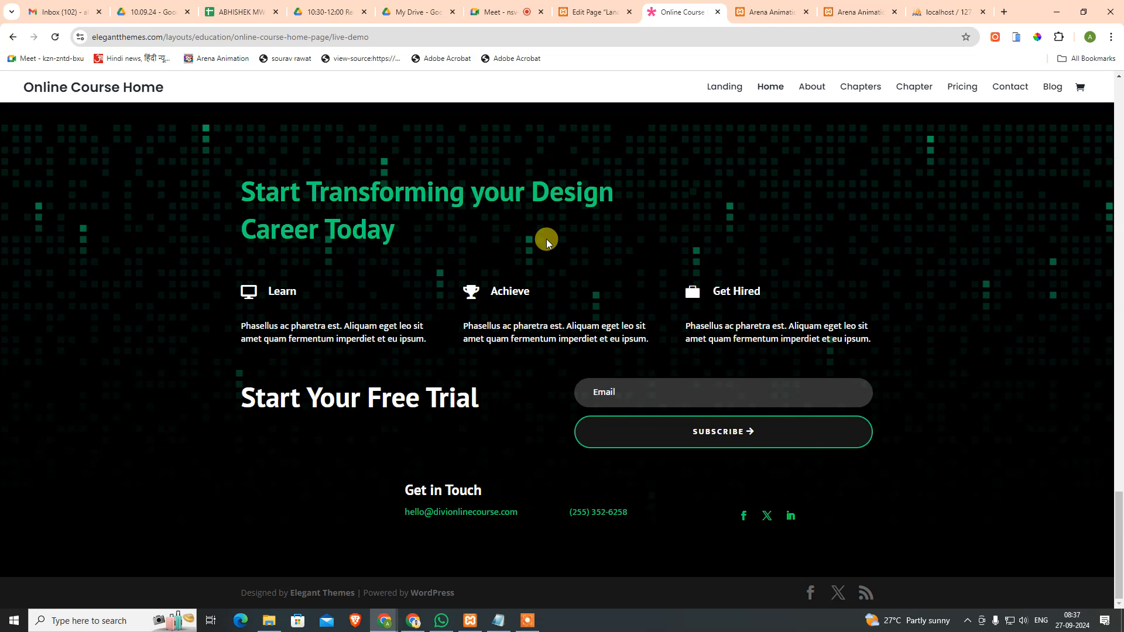
{"action": "left_click", "coordinate": [582, 10]}
Step: Publish the Landing page, then glance at the demo site and return to the editor
{"action": "scroll", "coordinate": [640, 464], "scroll_direction": "down", "scroll_amount": 5}
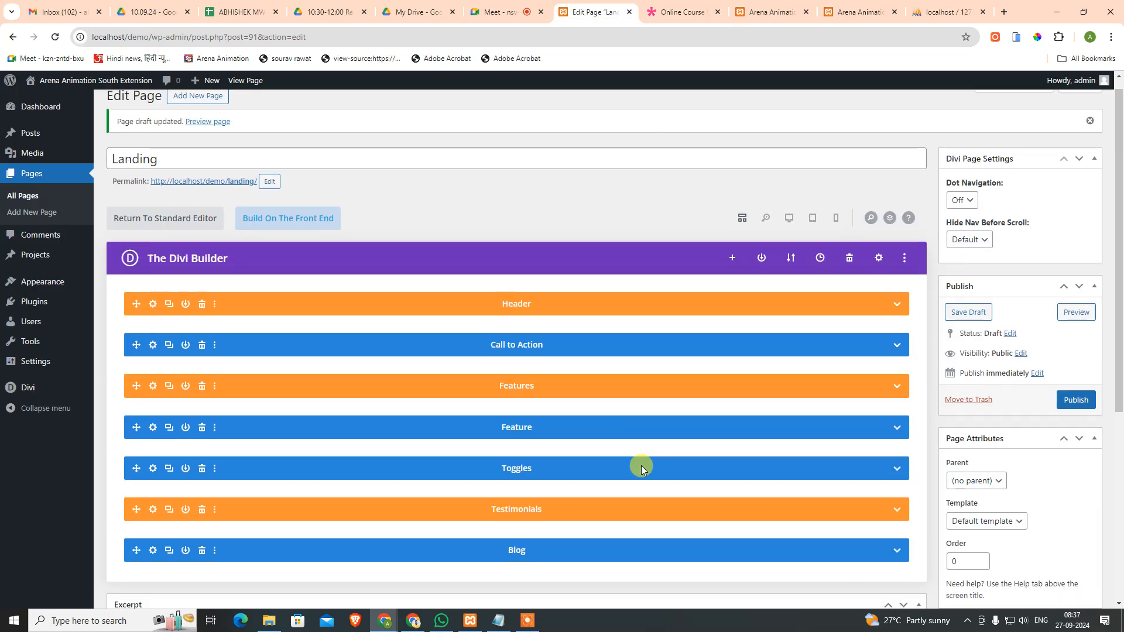
{"action": "scroll", "coordinate": [489, 406], "scroll_direction": "up", "scroll_amount": 5}
{"action": "left_click", "coordinate": [1075, 417]}
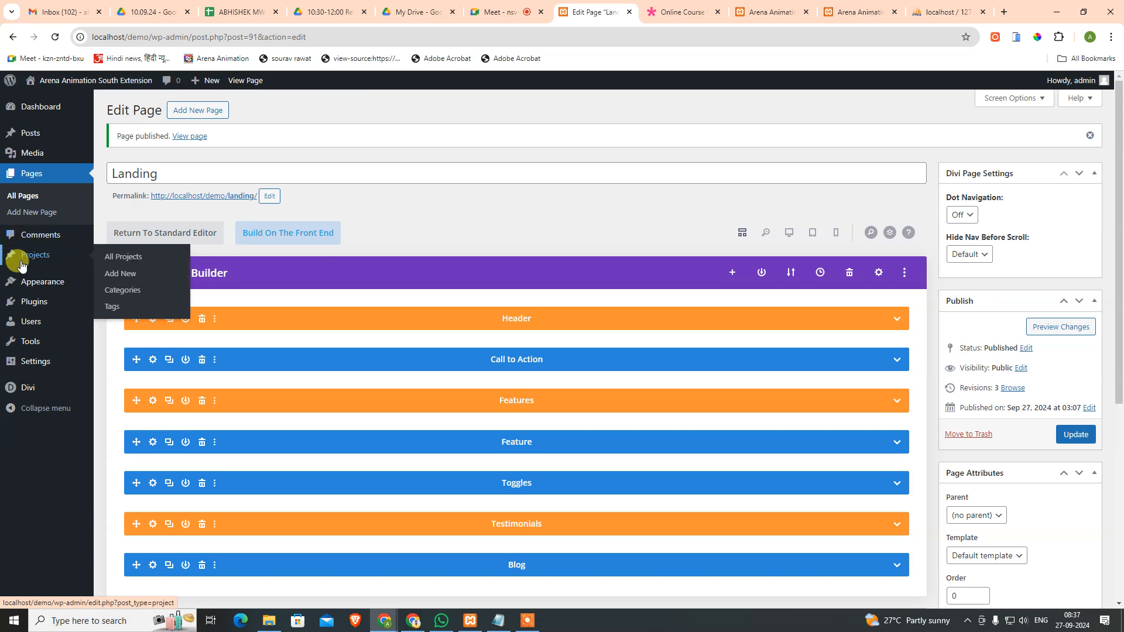
{"action": "mouse_move", "coordinate": [25, 387]}
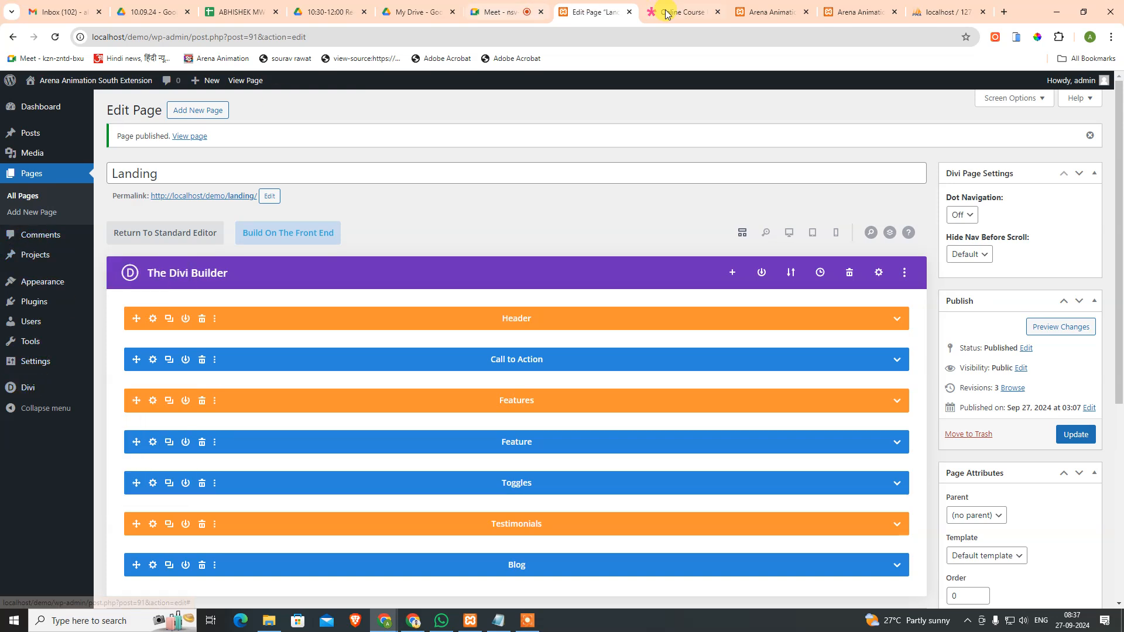
{"action": "left_click", "coordinate": [696, 12]}
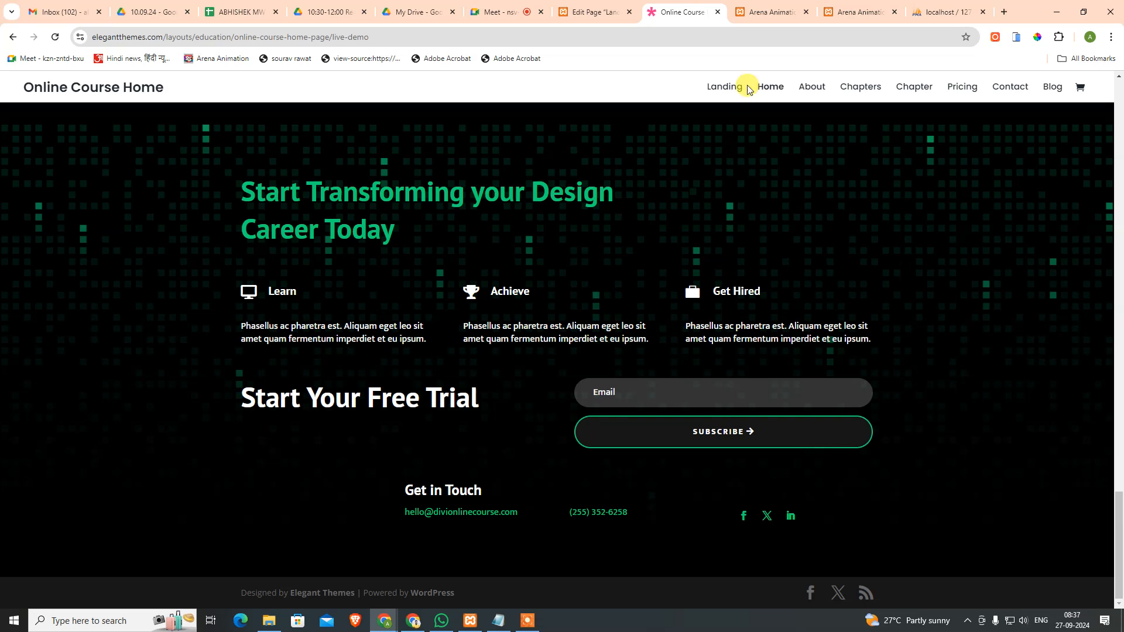
{"action": "scroll", "coordinate": [723, 135], "scroll_direction": "up", "scroll_amount": 15}
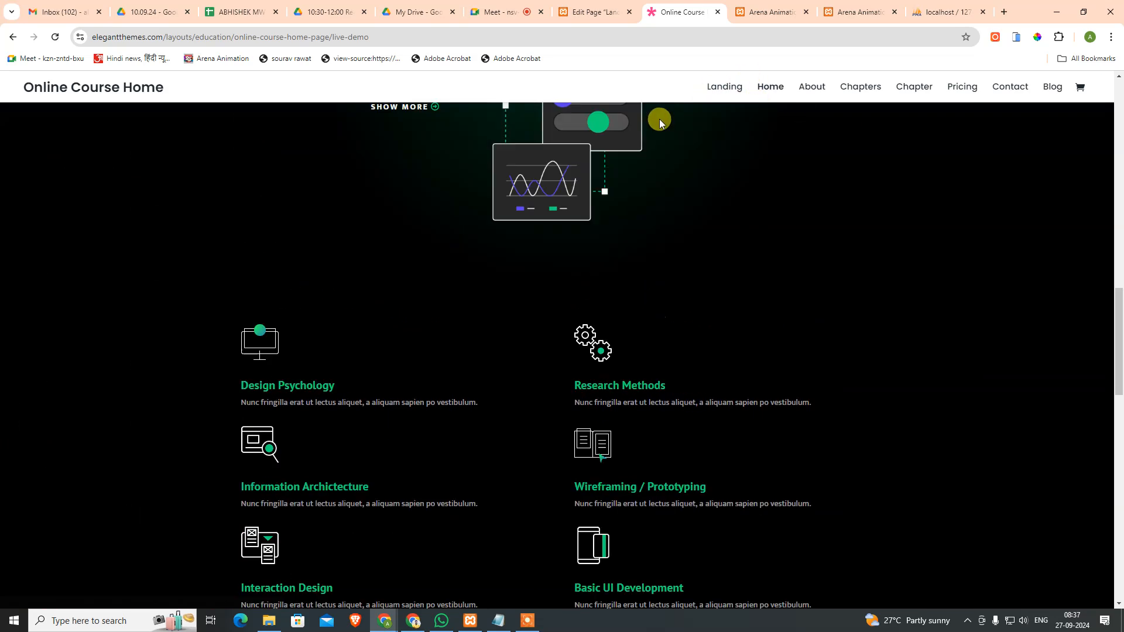
{"action": "scroll", "coordinate": [659, 118], "scroll_direction": "up", "scroll_amount": 10}
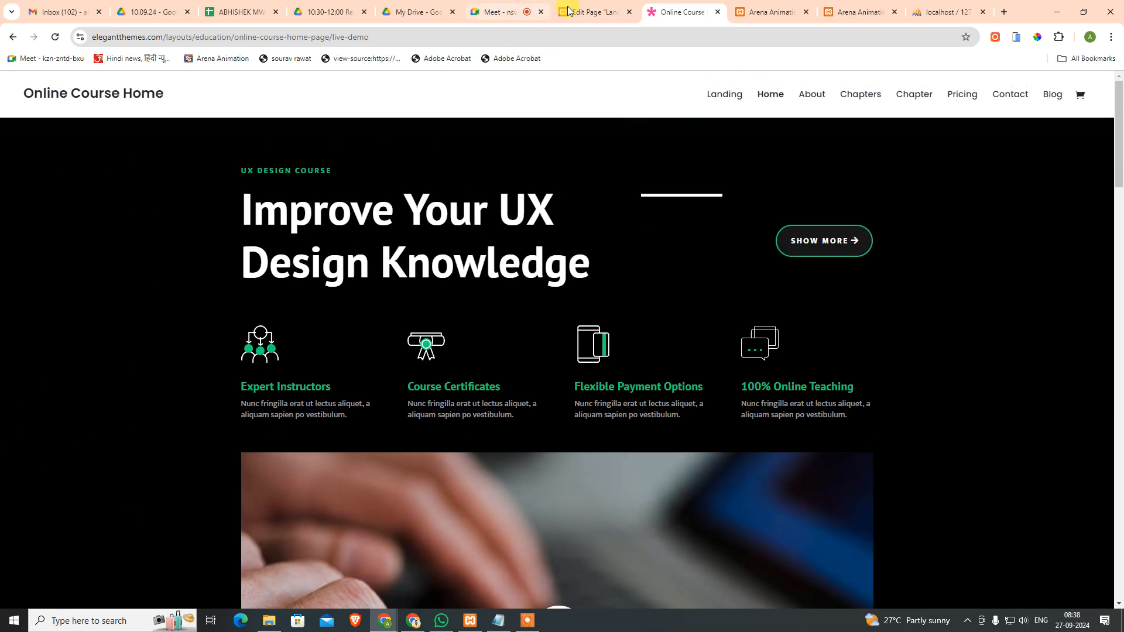
{"action": "left_click", "coordinate": [553, 12]}
Step: In the Divi Theme Builder, start a new global header built from scratch
{"action": "mouse_move", "coordinate": [23, 387]}
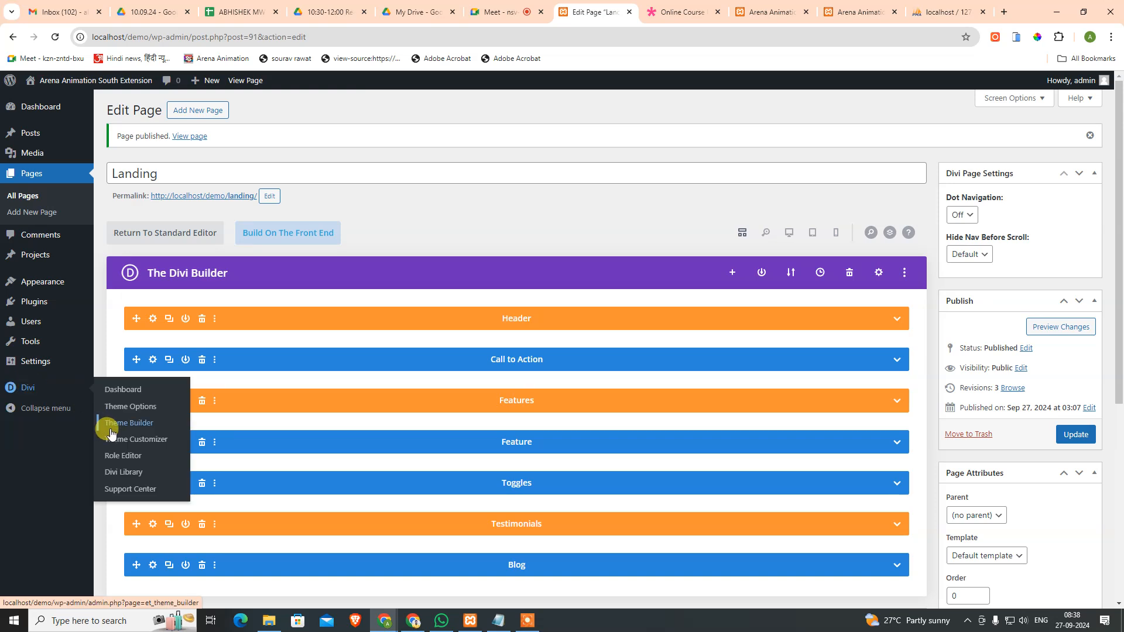
{"action": "left_click", "coordinate": [130, 426]}
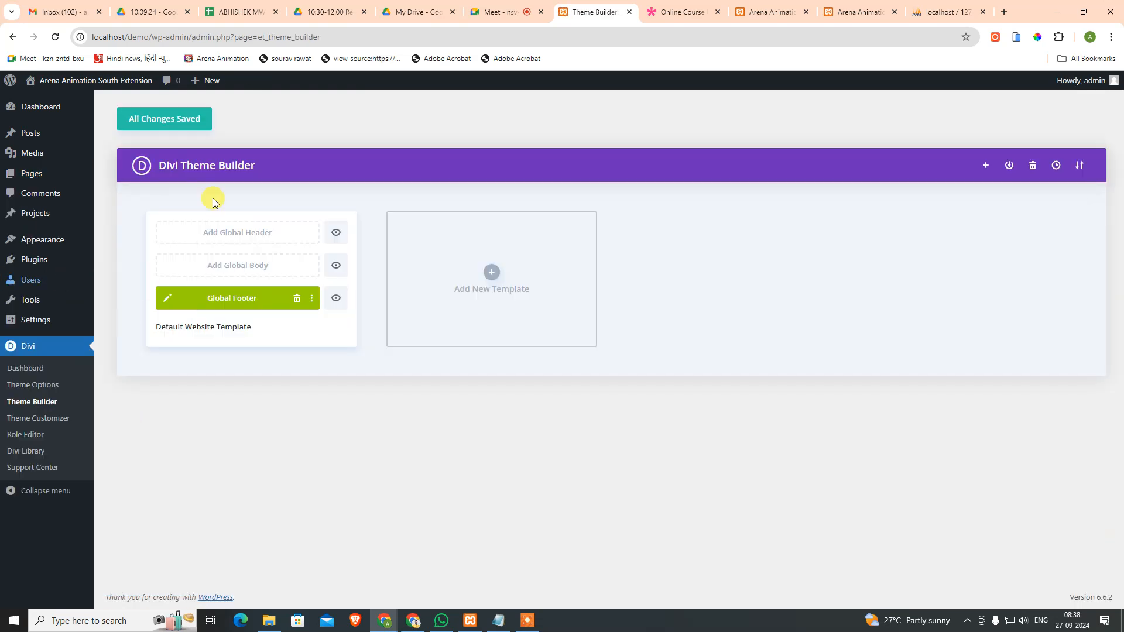
{"action": "left_click", "coordinate": [336, 237]}
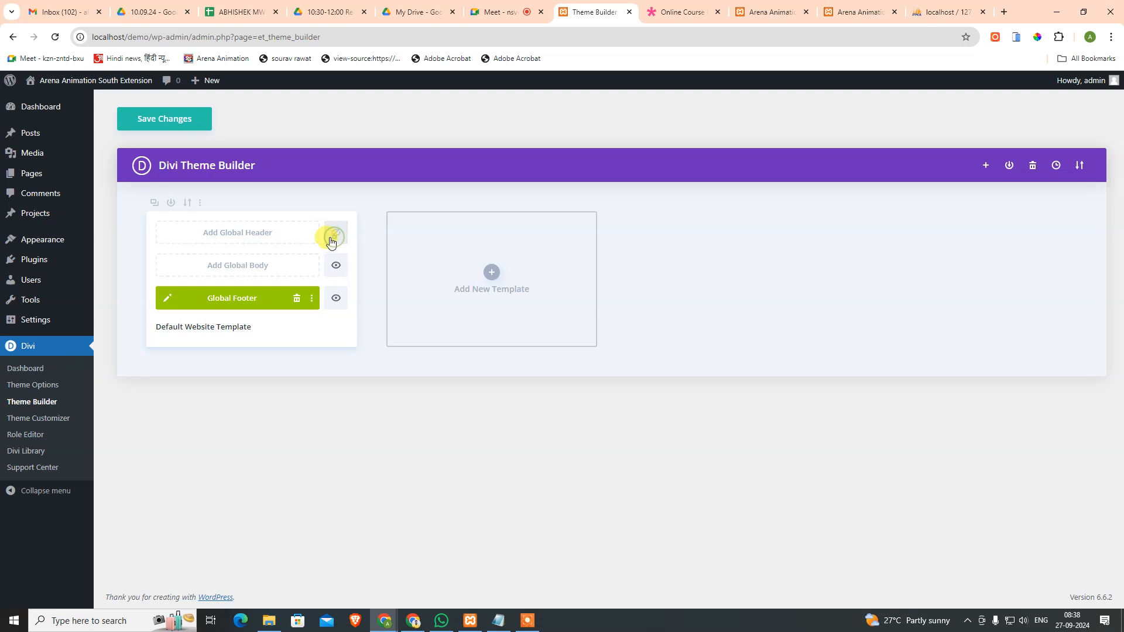
{"action": "left_click", "coordinate": [286, 236]}
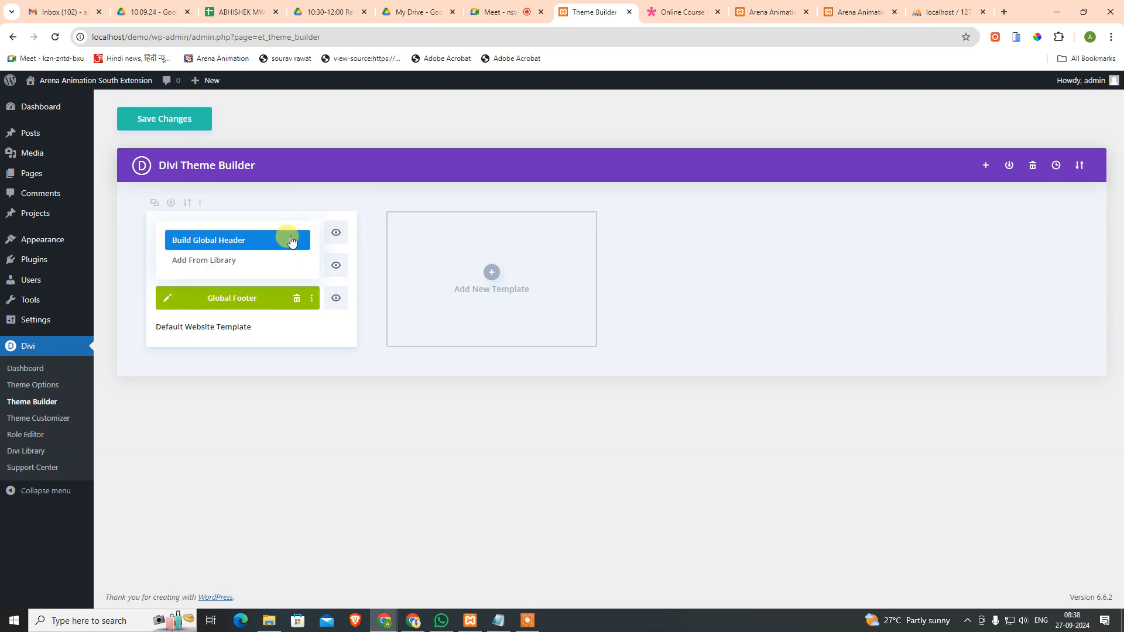
{"action": "left_click", "coordinate": [226, 245]}
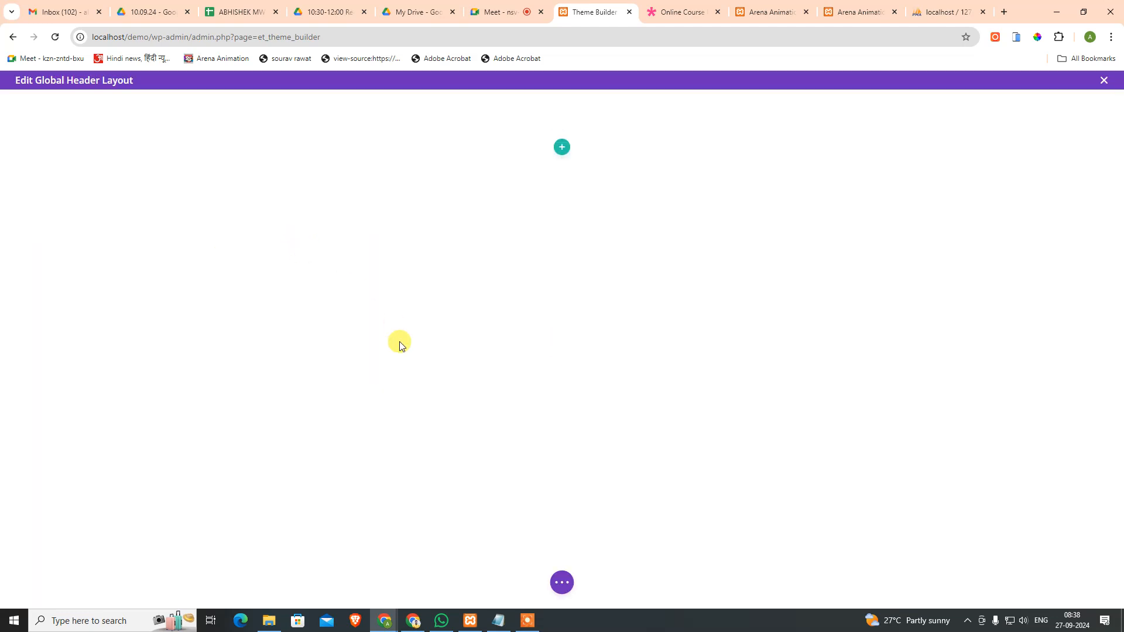
Step: Add a one-column full-width row to the header, leaving it without a module
{"action": "mouse_move", "coordinate": [576, 144]}
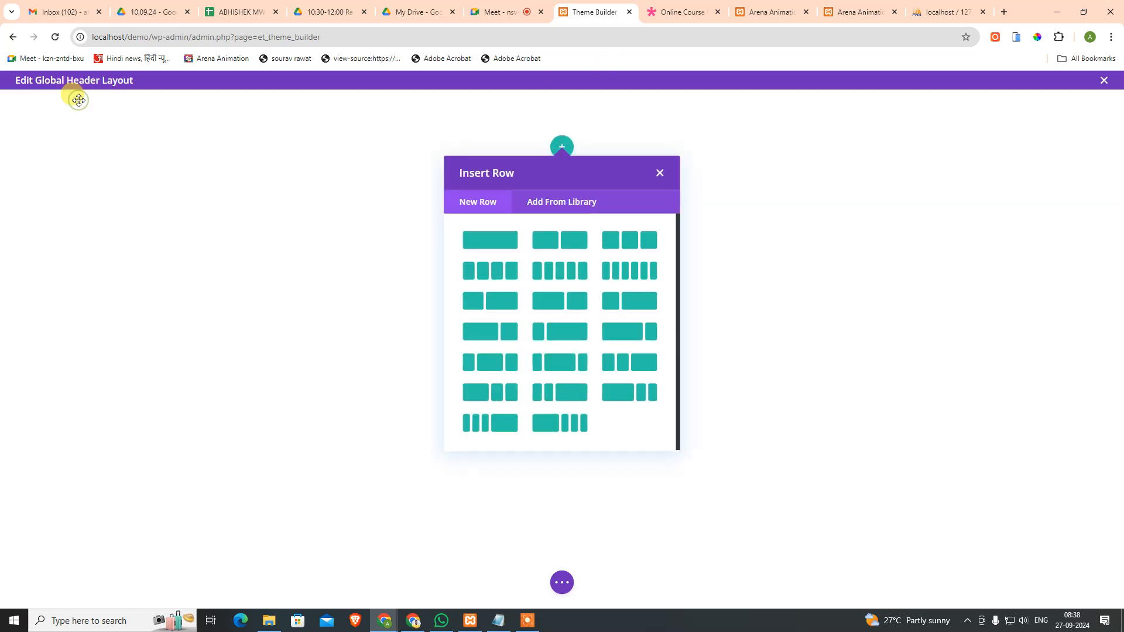
{"action": "left_click", "coordinate": [558, 216]}
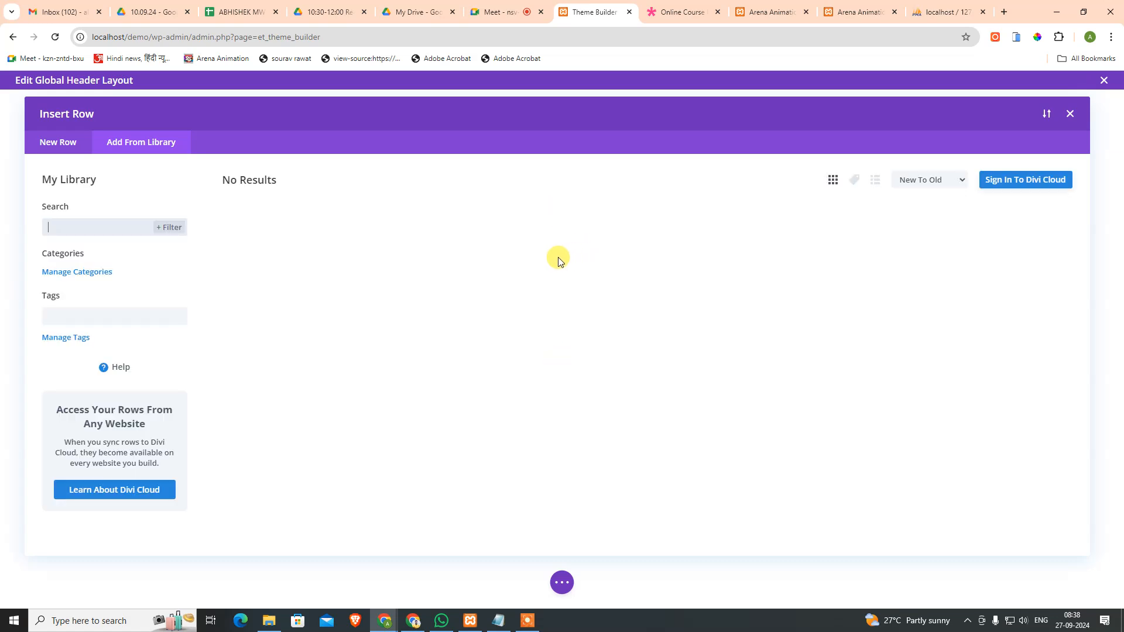
{"action": "left_click", "coordinate": [68, 144]}
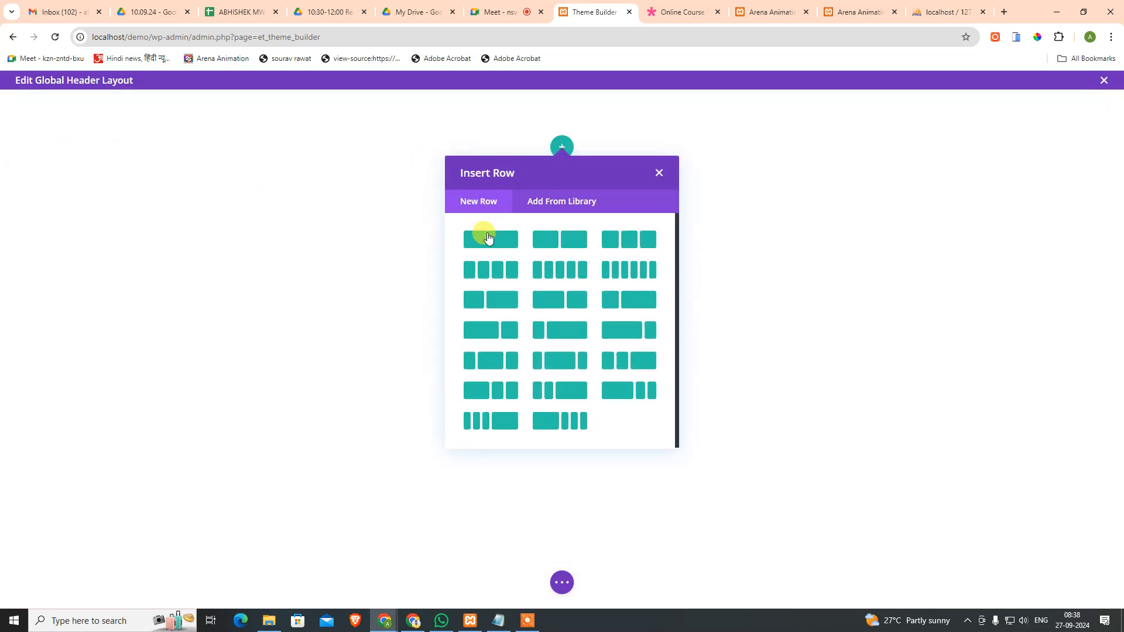
{"action": "left_click", "coordinate": [488, 239]}
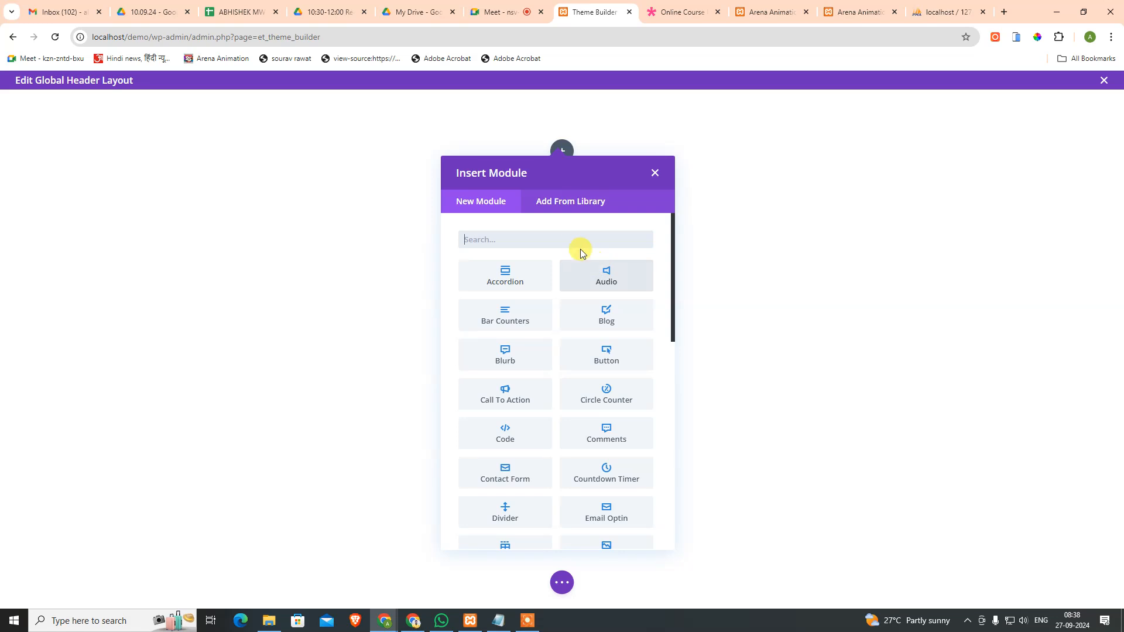
{"action": "type", "text": "me"}
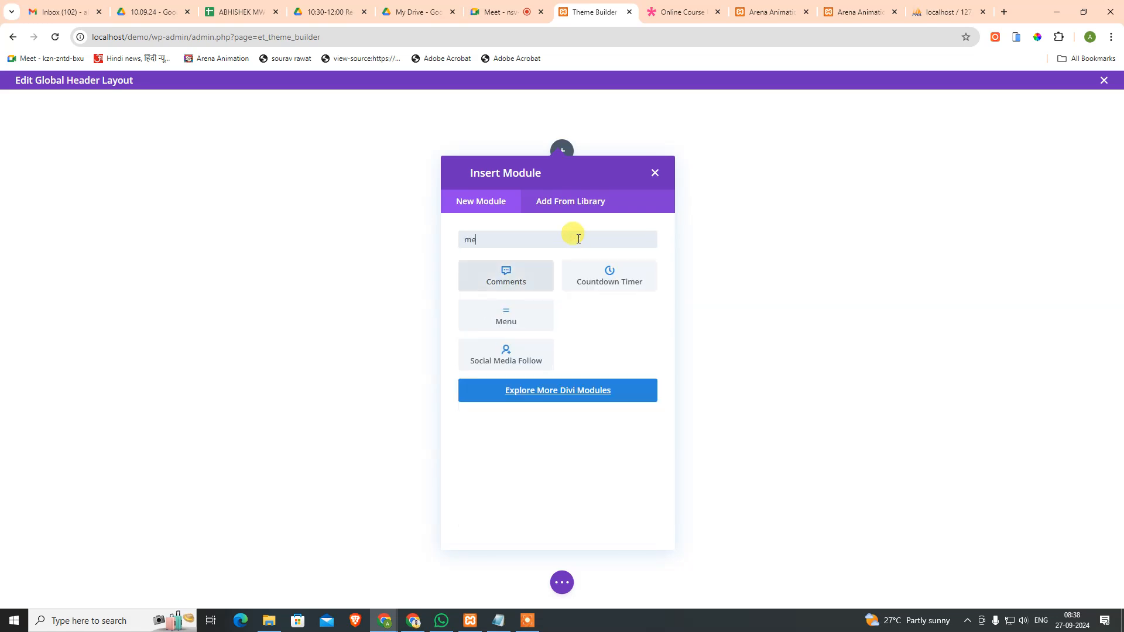
{"action": "key", "text": "BackSpace"}
{"action": "key", "text": "BackSpace"}
{"action": "key", "text": "Escape"}
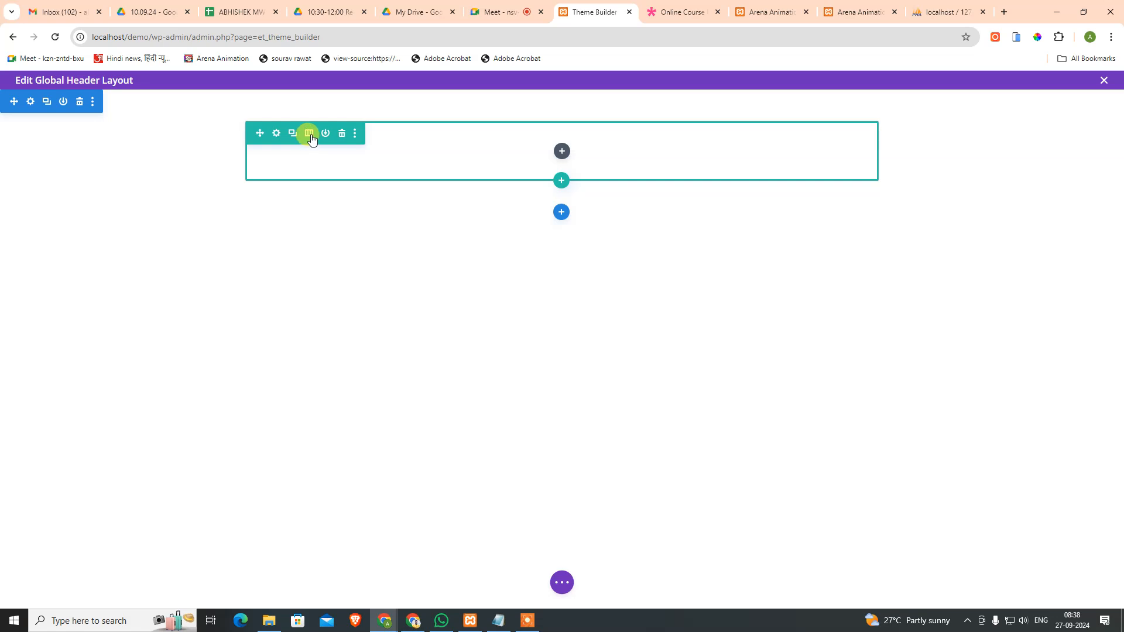
Step: Give the row a 1/3 + 2/3 column layout with Width and Max Width at 90%
{"action": "left_click", "coordinate": [310, 134]}
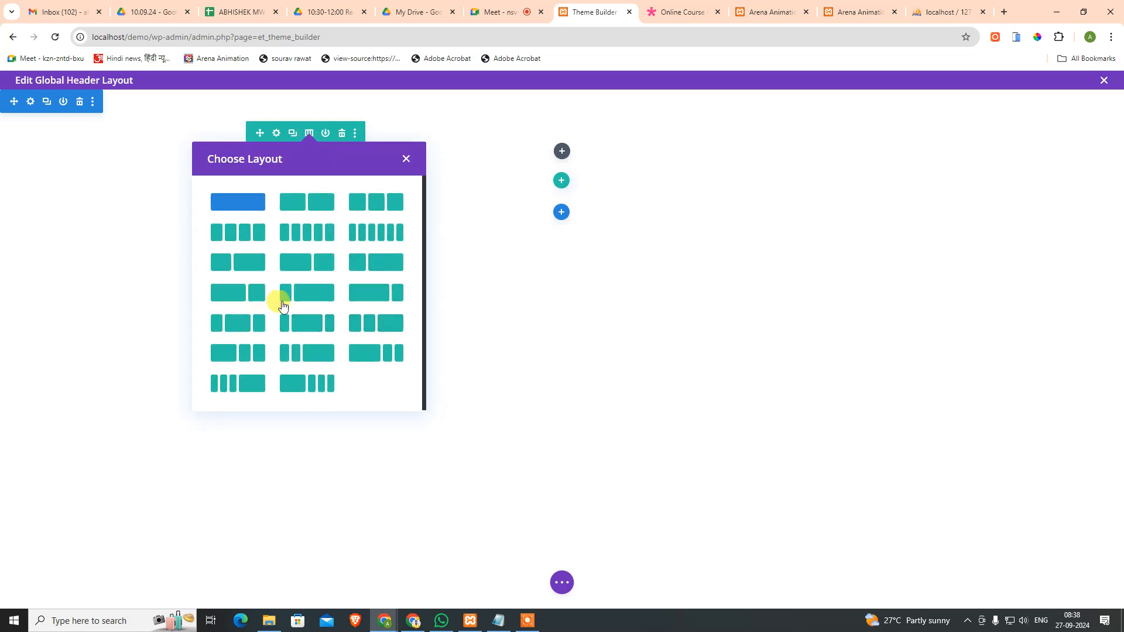
{"action": "left_click", "coordinate": [358, 269]}
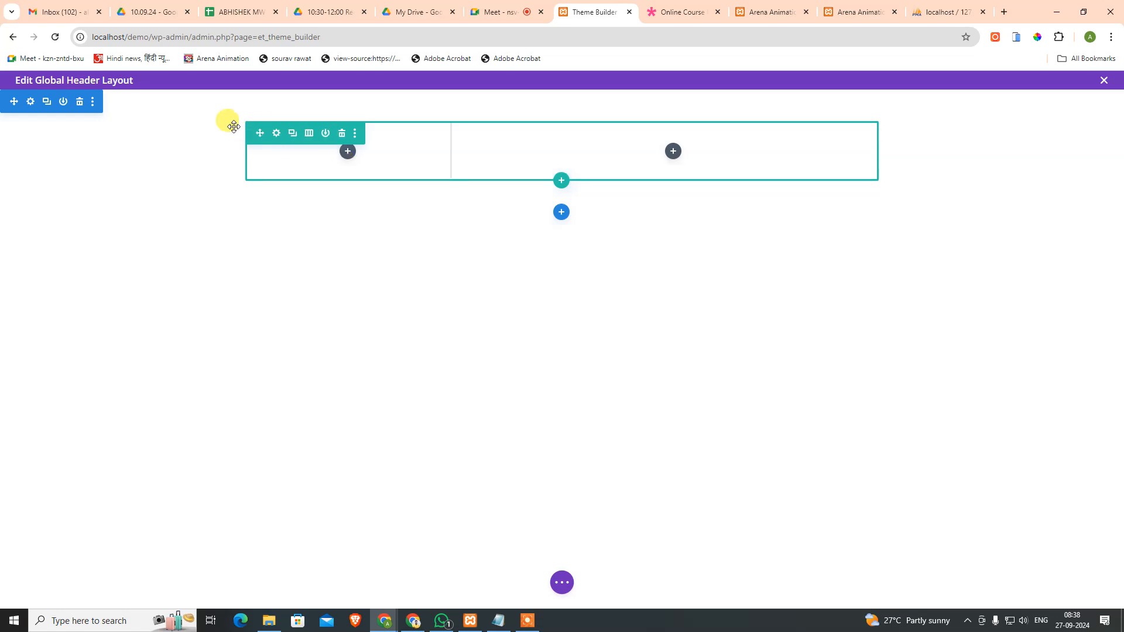
{"action": "left_click", "coordinate": [276, 134]}
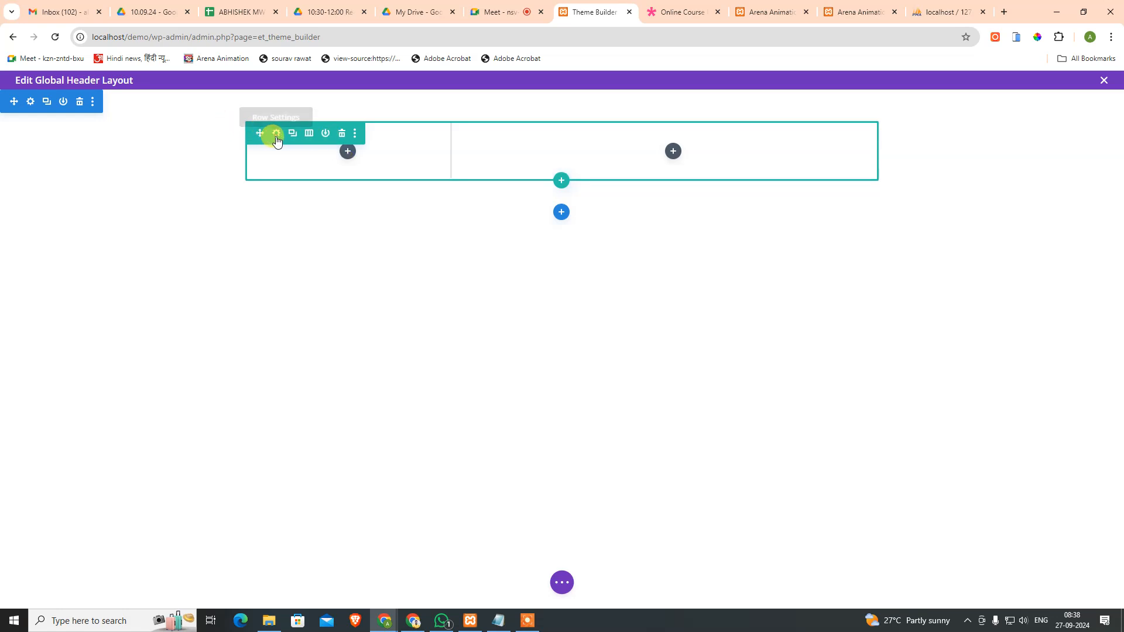
{"action": "left_click", "coordinate": [109, 157]}
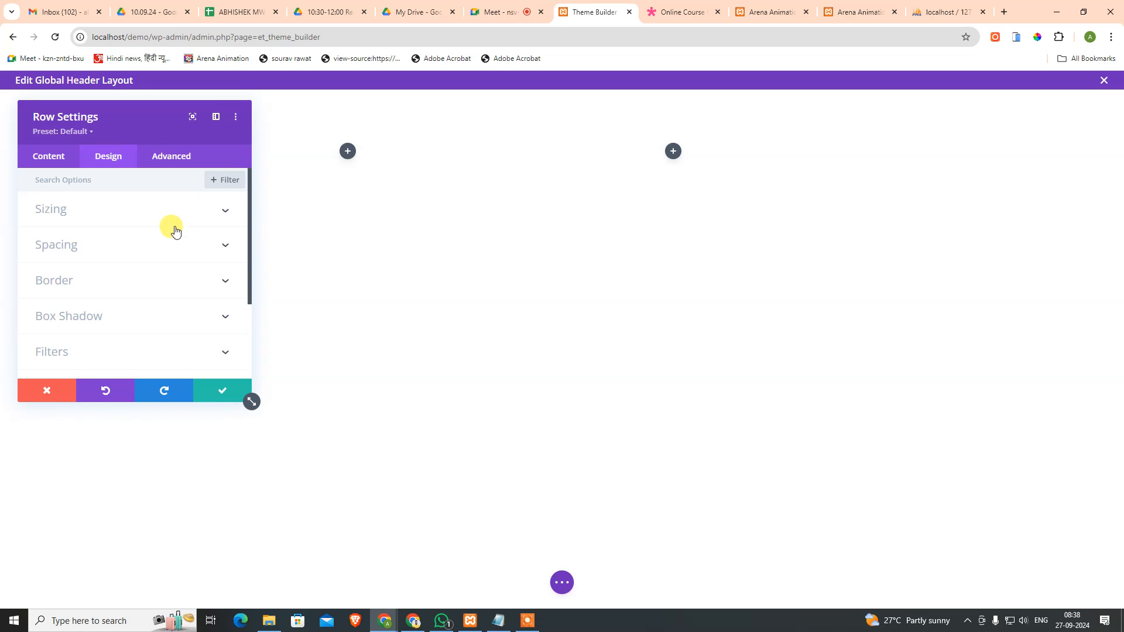
{"action": "left_click", "coordinate": [122, 213]}
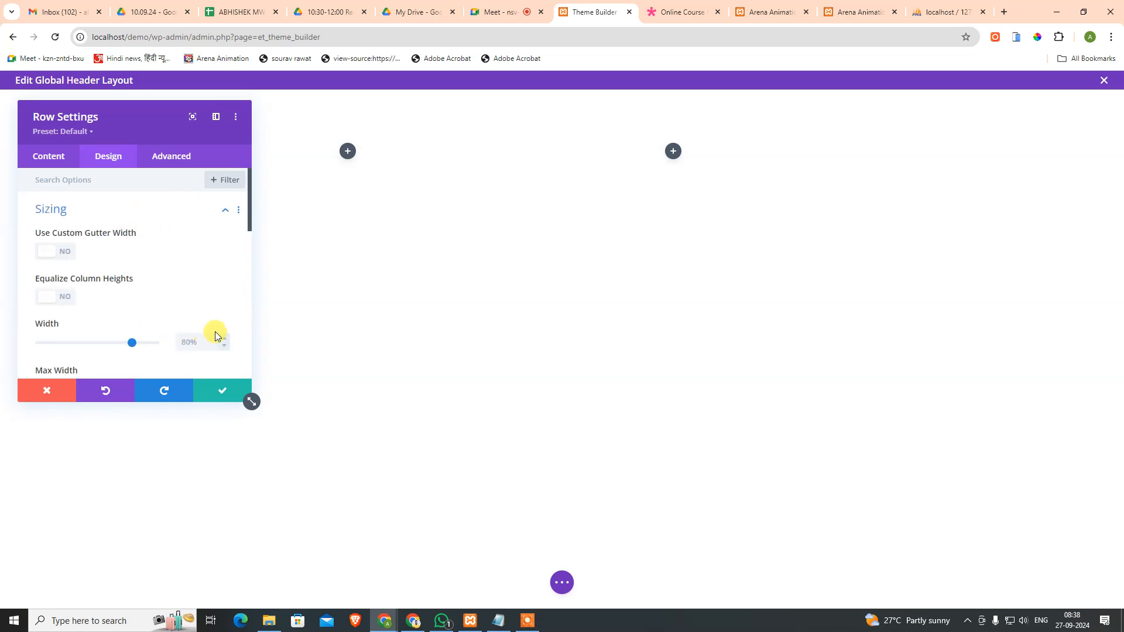
{"action": "scroll", "coordinate": [201, 322], "scroll_direction": "down", "scroll_amount": 1}
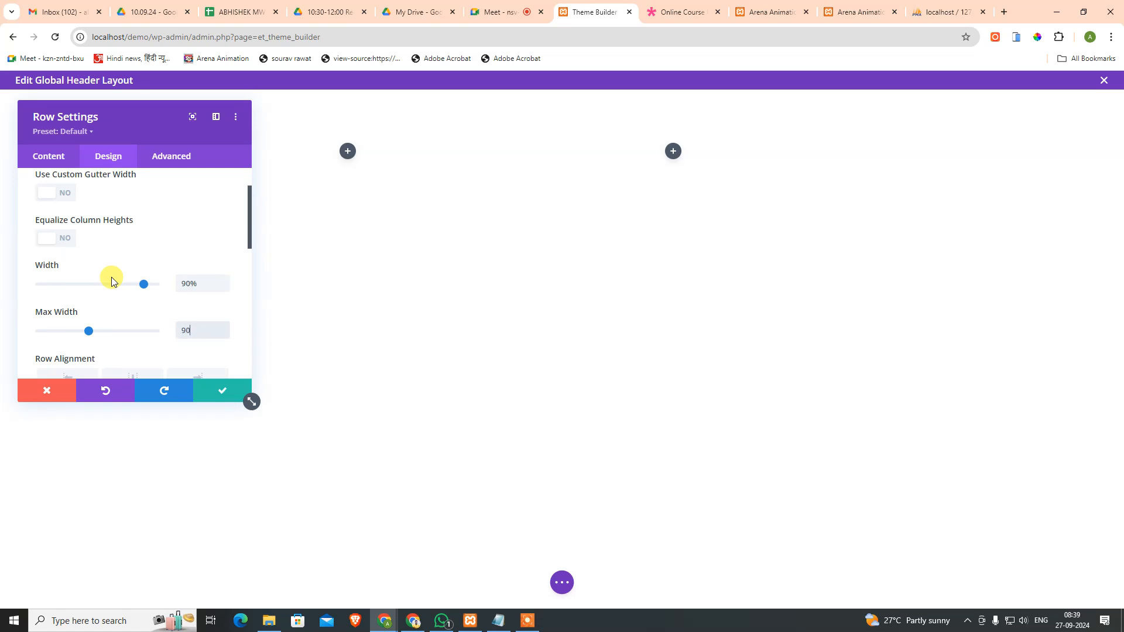
{"action": "type", "text": "px%"}
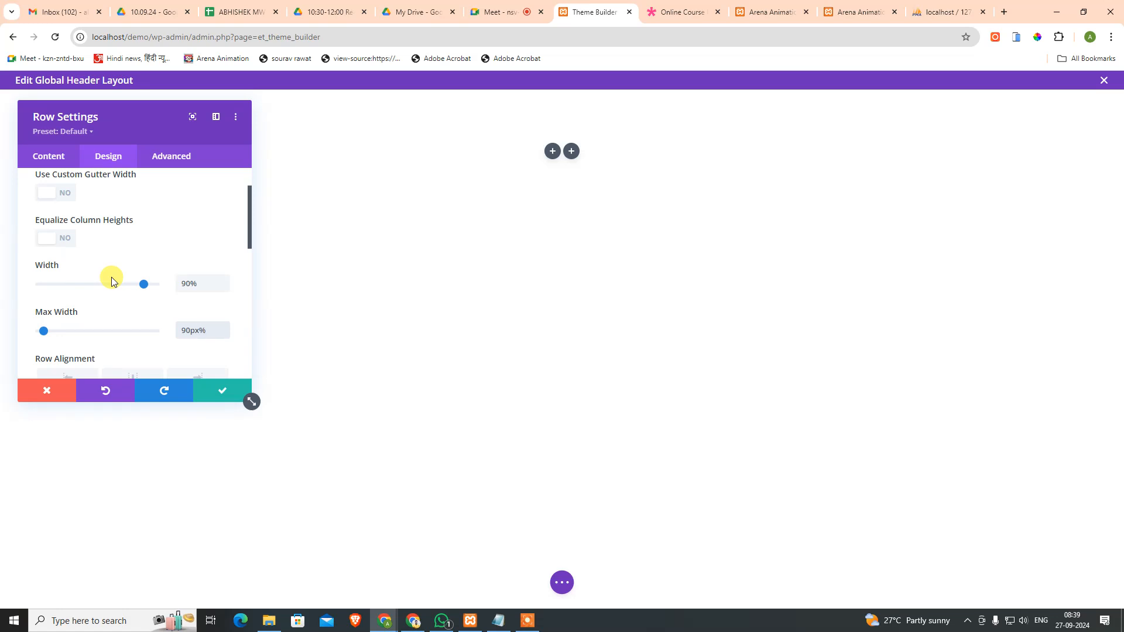
{"action": "key", "text": "BackSpace"}
{"action": "key", "text": "BackSpace"}
{"action": "left_click", "coordinate": [222, 392]}
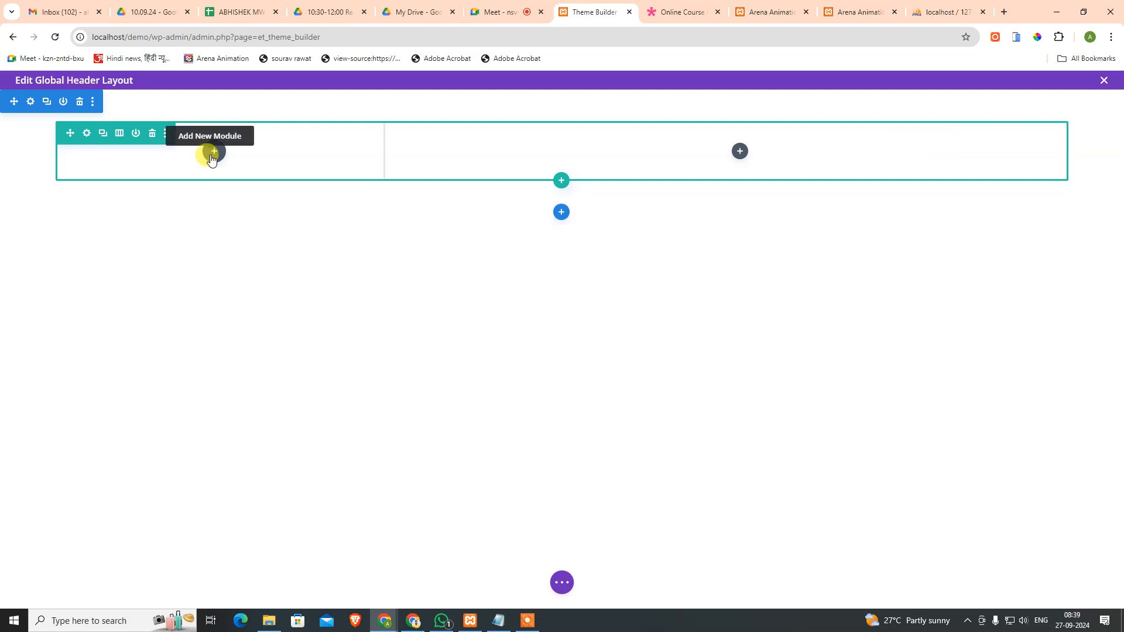
Step: Add a Heading module to the left column showing the dynamic Site Title
{"action": "left_click", "coordinate": [213, 152]}
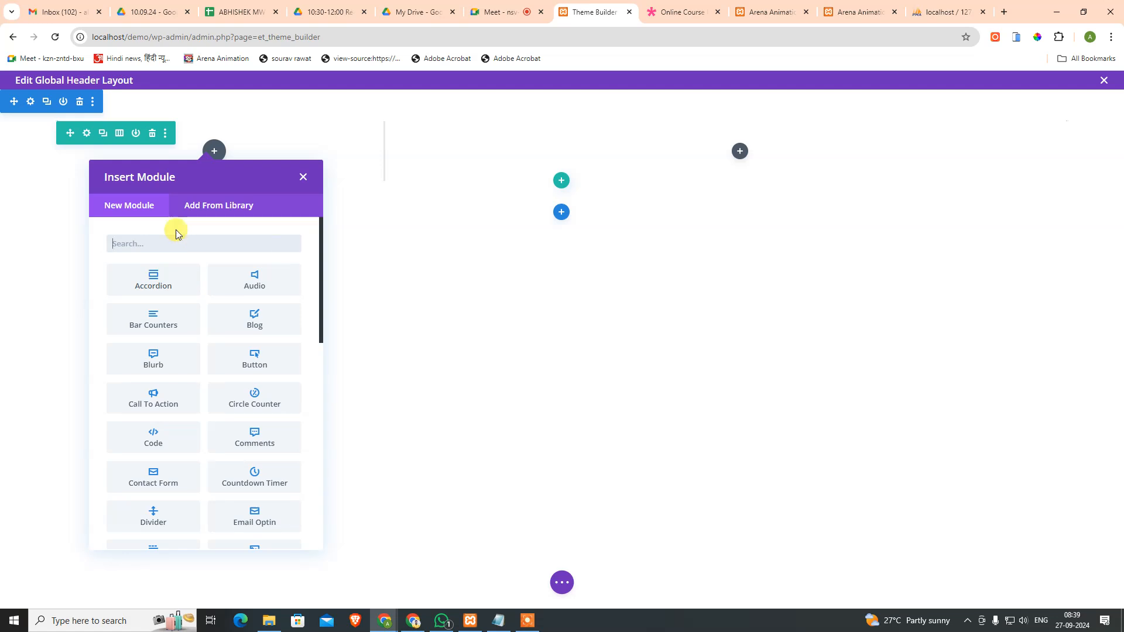
{"action": "type", "text": "Head"}
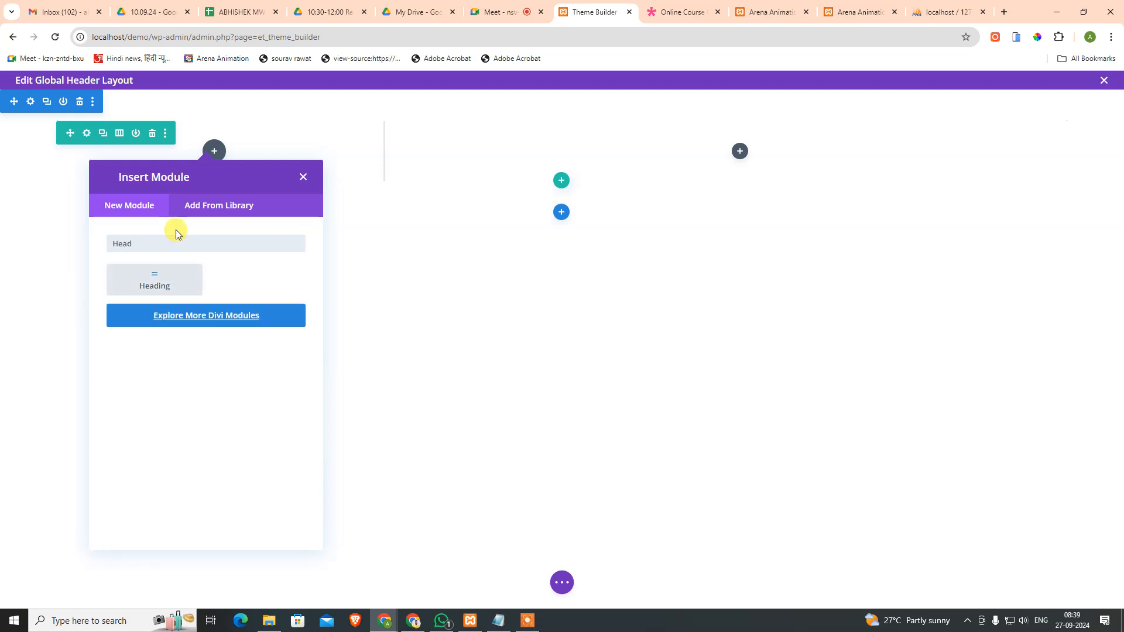
{"action": "left_click", "coordinate": [154, 281]}
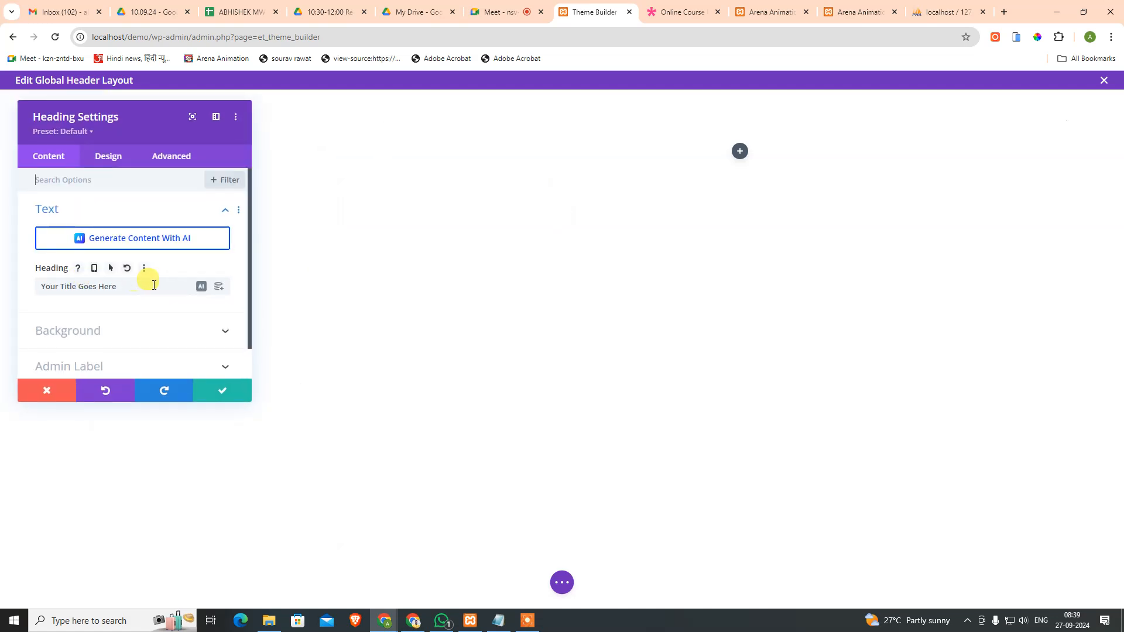
{"action": "left_click", "coordinate": [218, 286]}
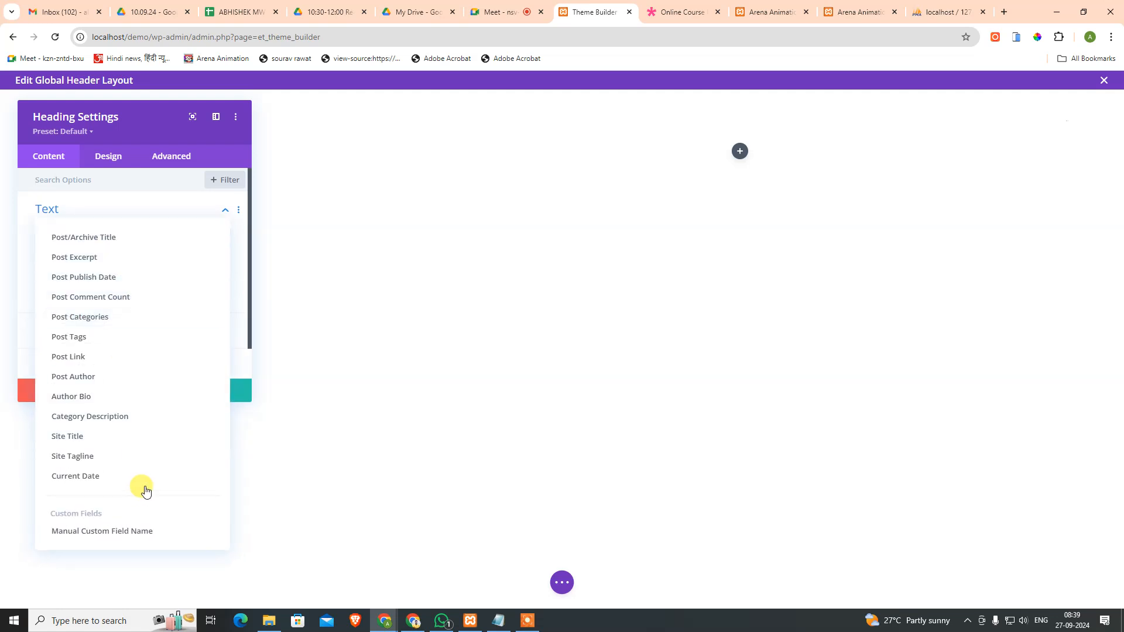
{"action": "left_click", "coordinate": [120, 444]}
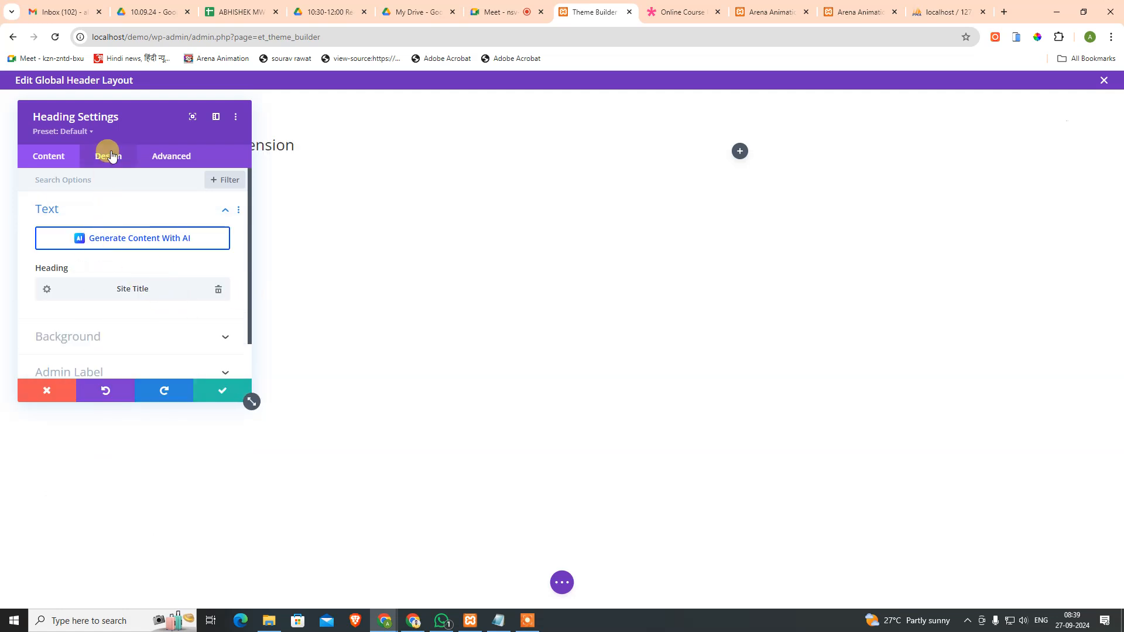
Step: Set the heading's Heading Text font to Poppins
{"action": "left_click_drag", "start_coordinate": [139, 106], "coordinate": [441, 196]}
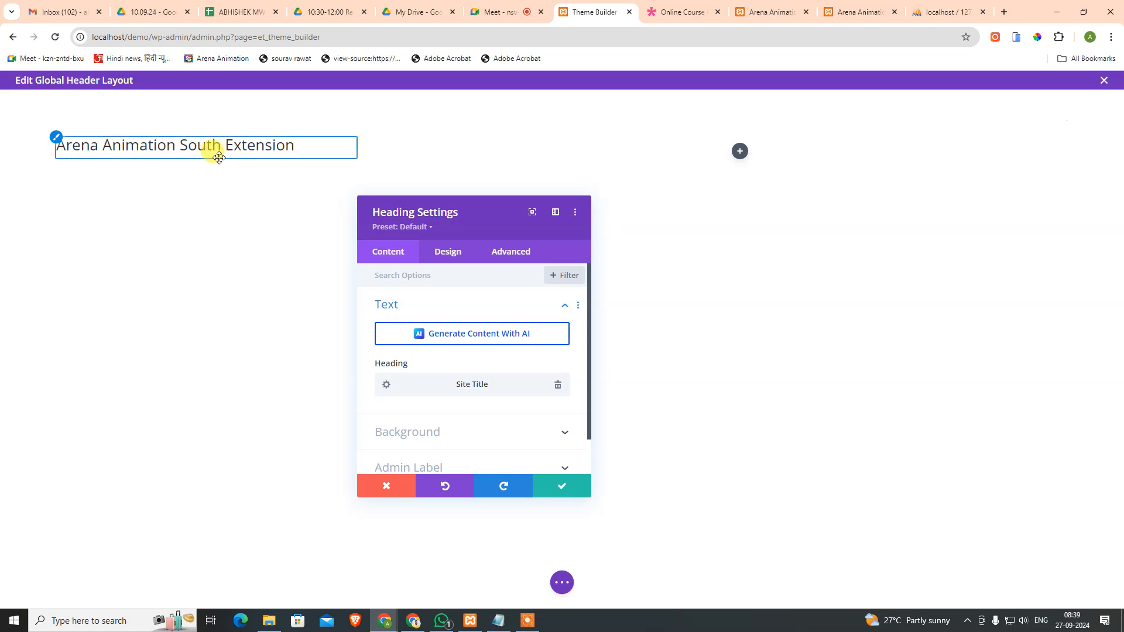
{"action": "left_click", "coordinate": [443, 253]}
{"action": "left_click", "coordinate": [418, 311]}
{"action": "left_click", "coordinate": [415, 307]}
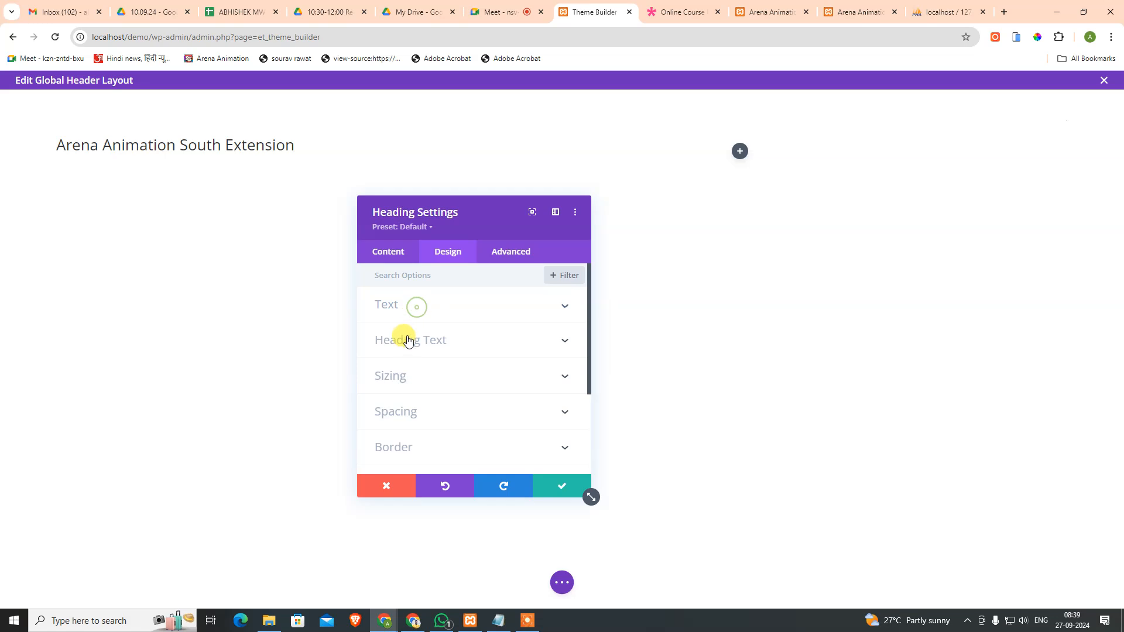
{"action": "left_click", "coordinate": [405, 340]}
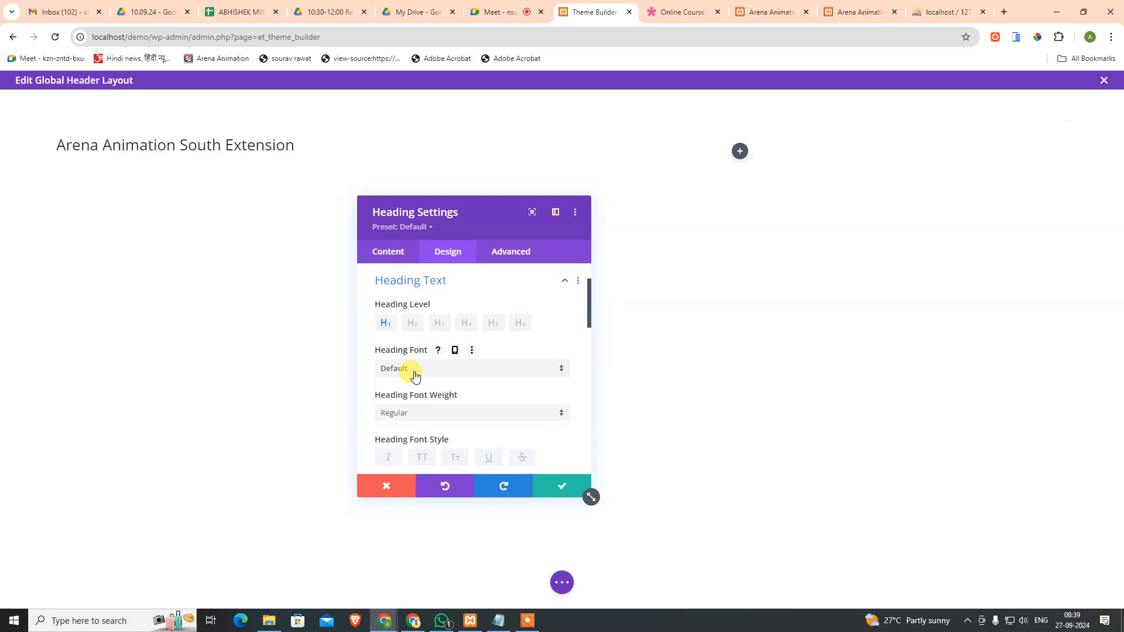
{"action": "left_click", "coordinate": [418, 369]}
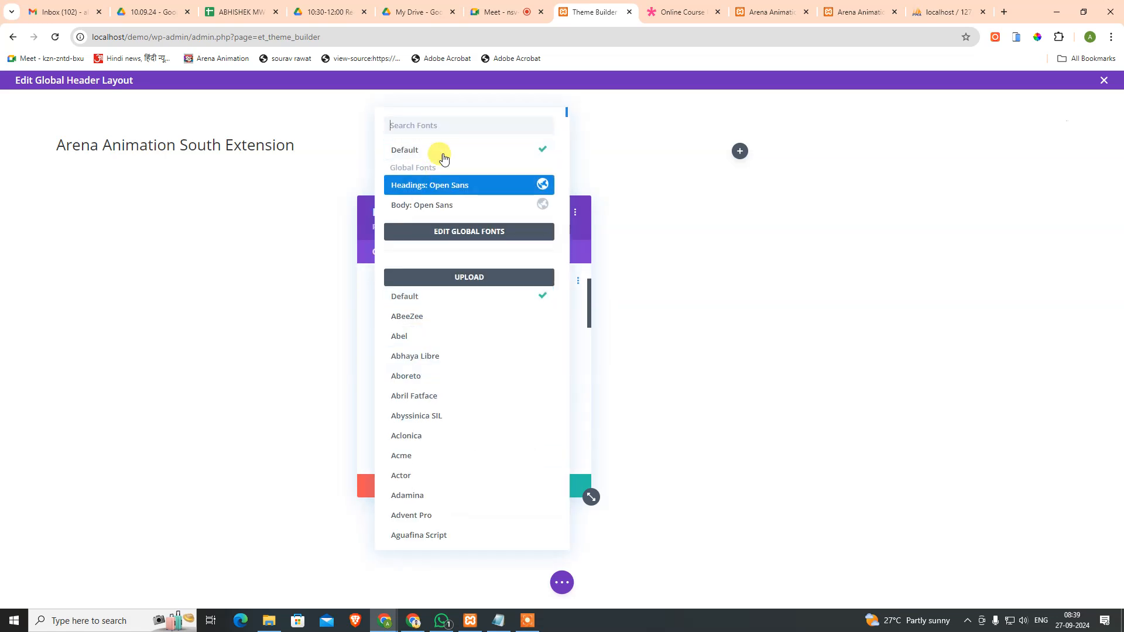
{"action": "type", "text": "Pop"}
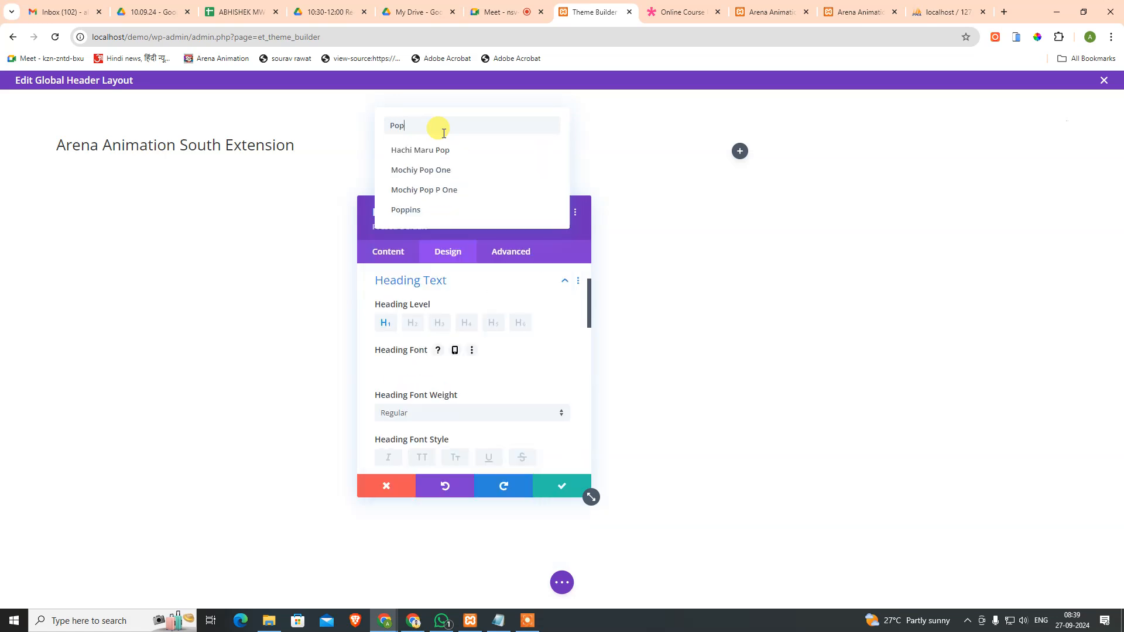
{"action": "left_click", "coordinate": [427, 209]}
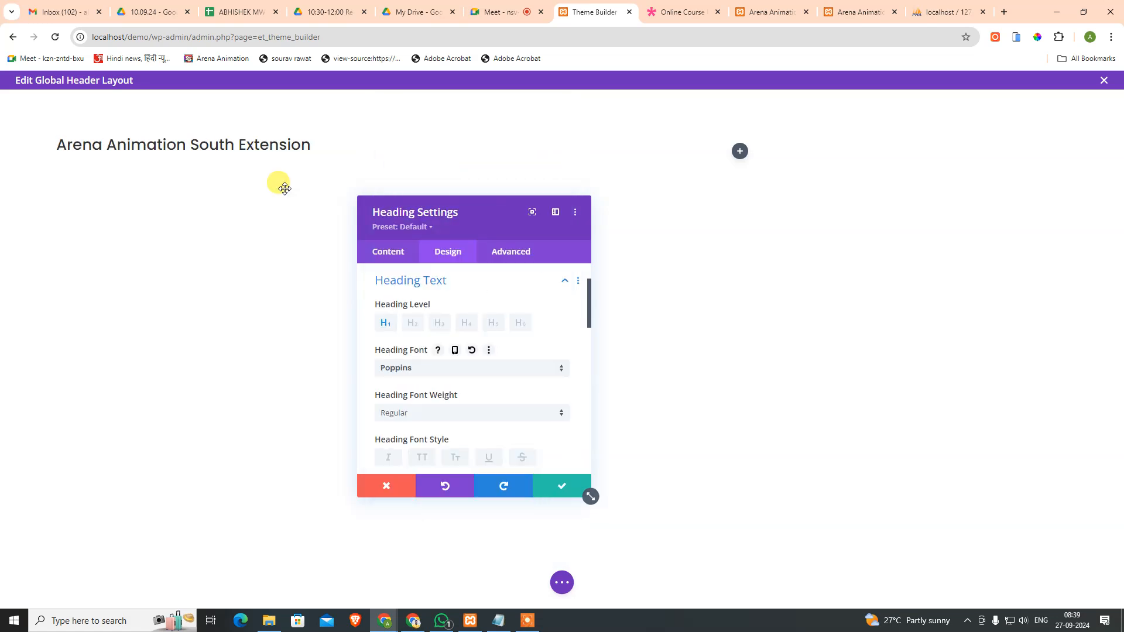
Step: Open DevTools on the Online Course demo and select its page header element
{"action": "left_click", "coordinate": [951, 12]}
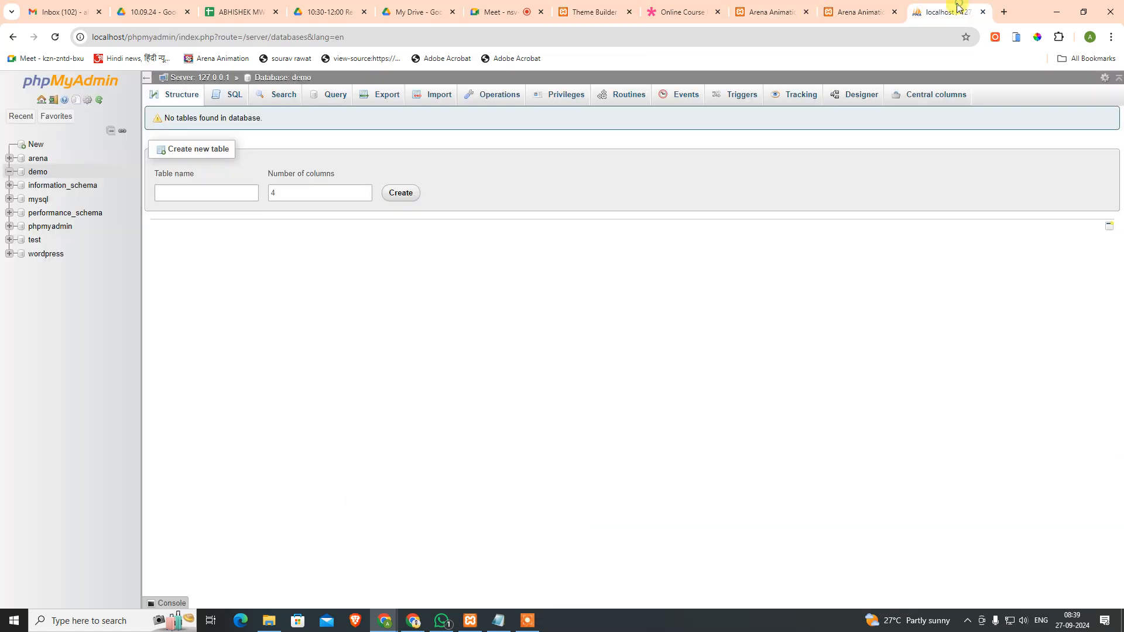
{"action": "left_click", "coordinate": [679, 12]}
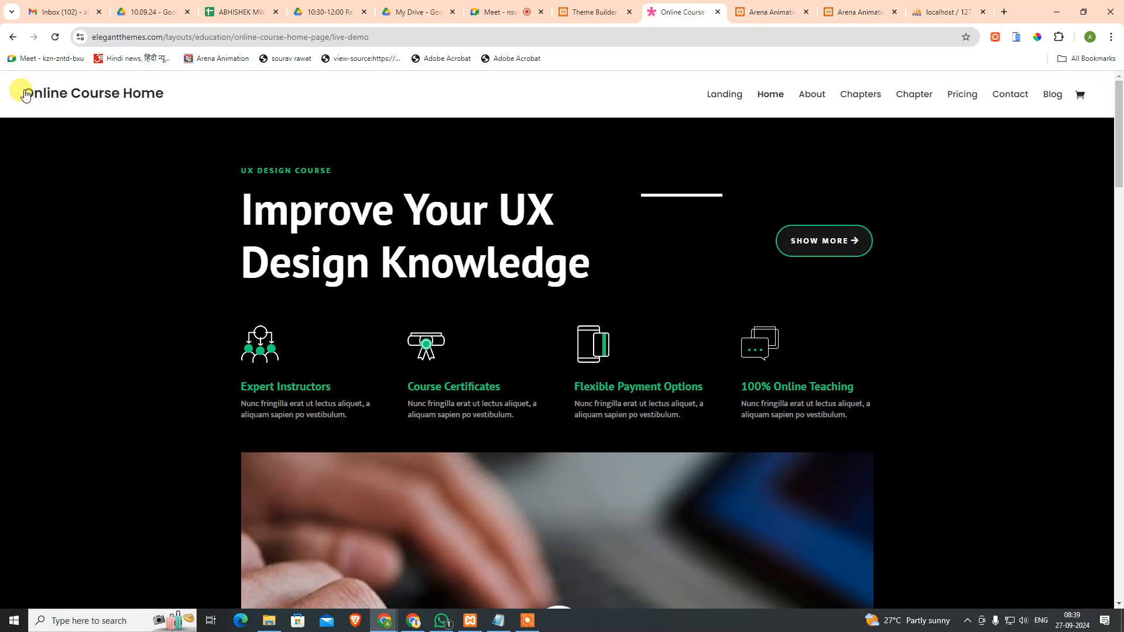
{"action": "right_click", "coordinate": [153, 115]}
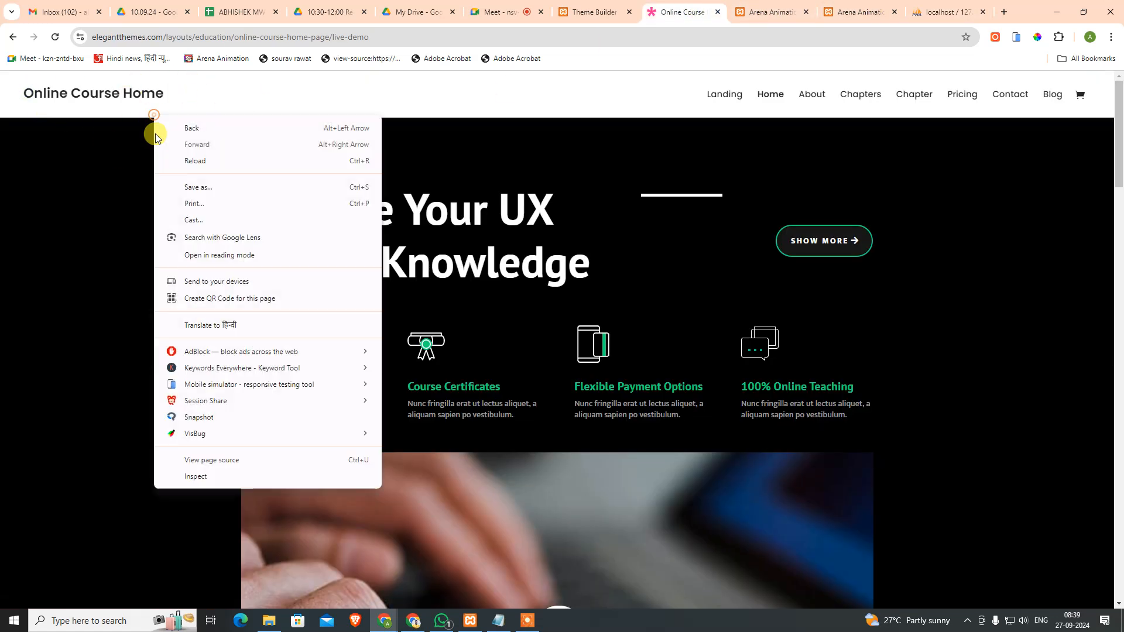
{"action": "left_click", "coordinate": [212, 477]}
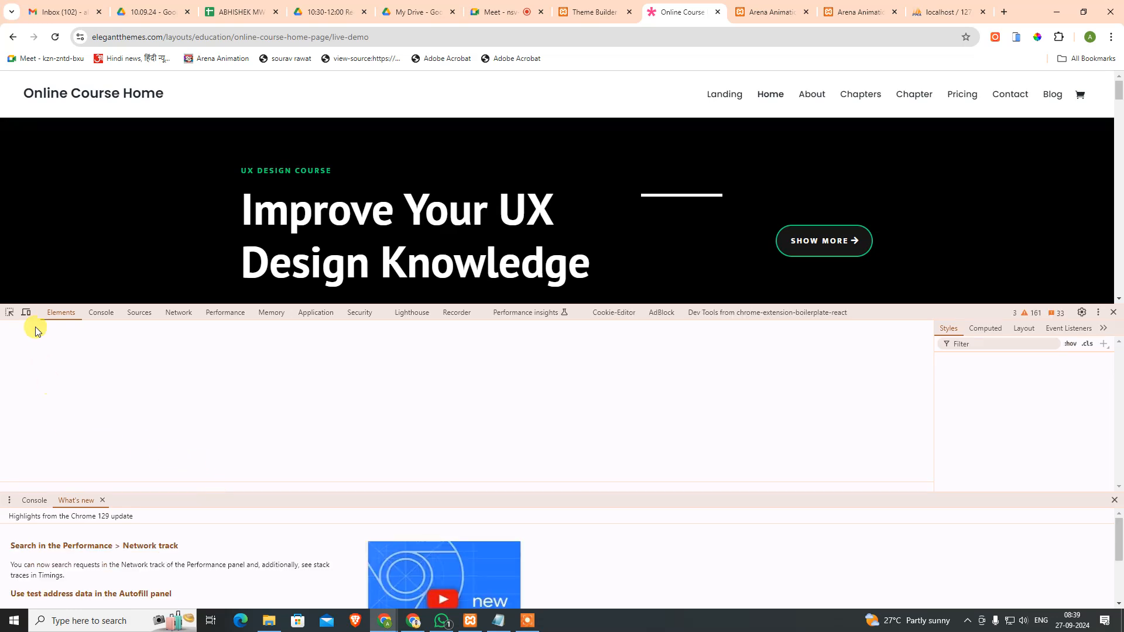
{"action": "left_click", "coordinate": [10, 313]}
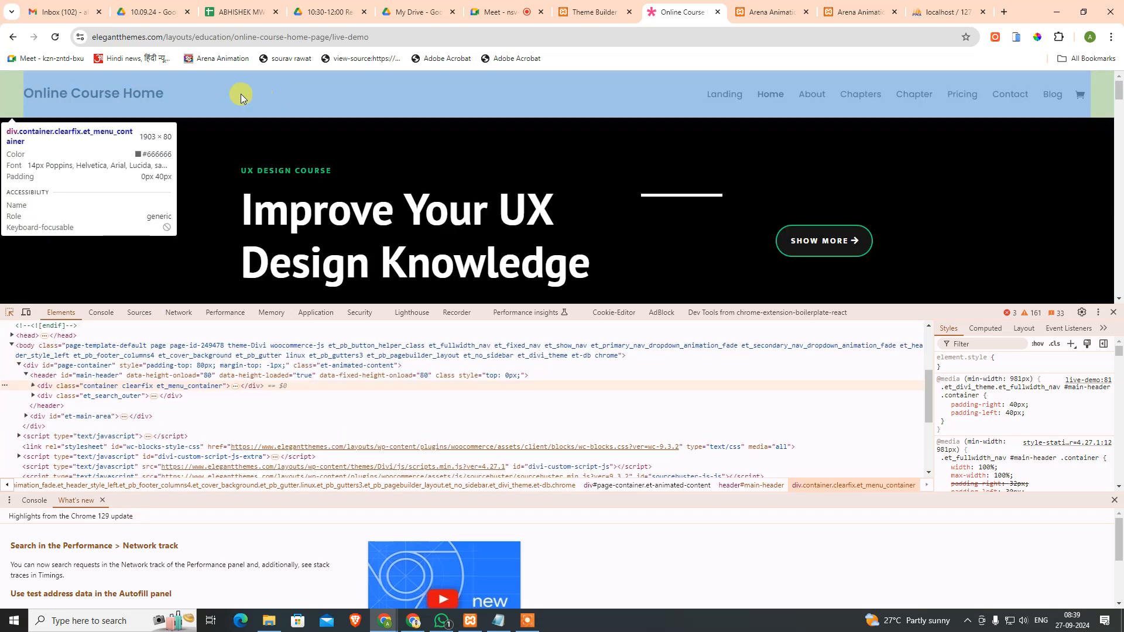
{"action": "left_click", "coordinate": [236, 94]}
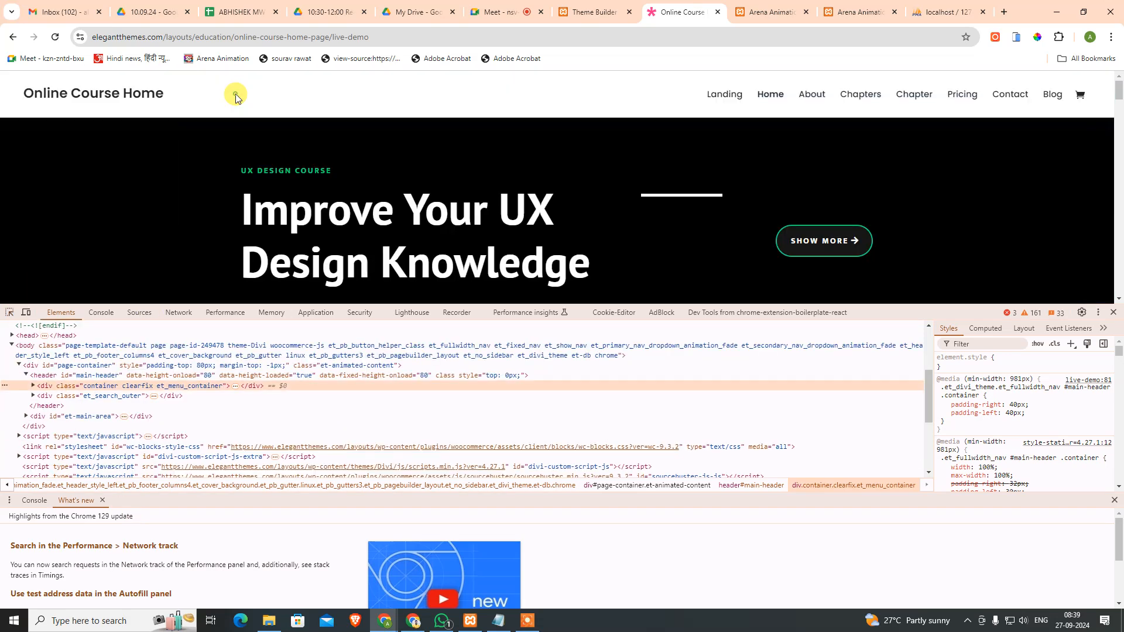
Step: Expand div.title_container and its h1 title link, then return to the Theme Builder
{"action": "left_click", "coordinate": [34, 385]}
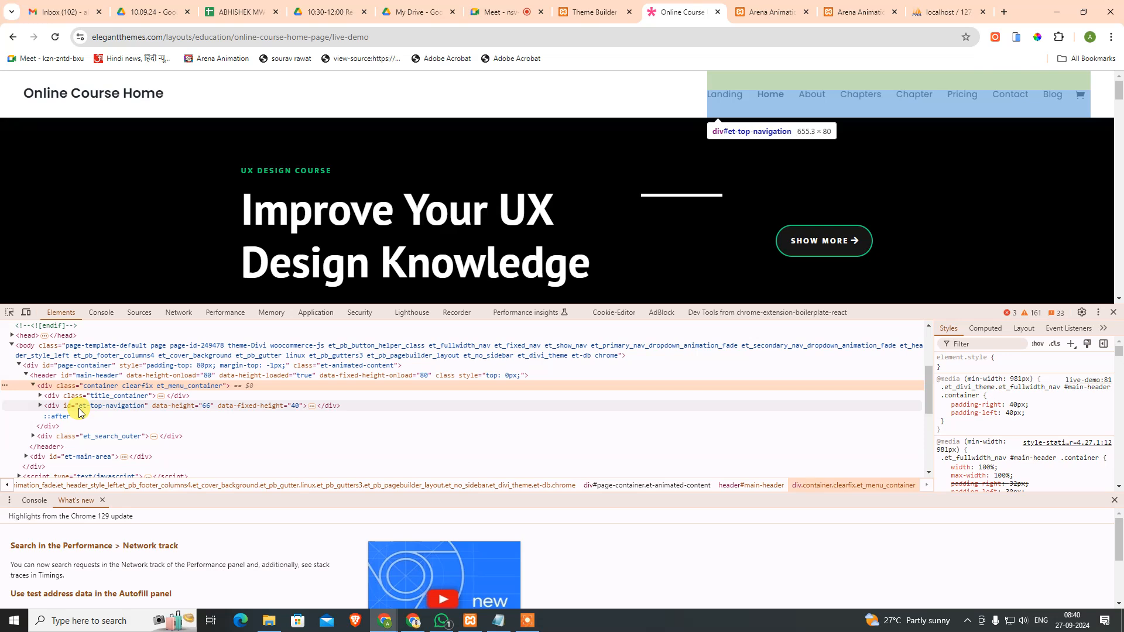
{"action": "left_click", "coordinate": [39, 397]}
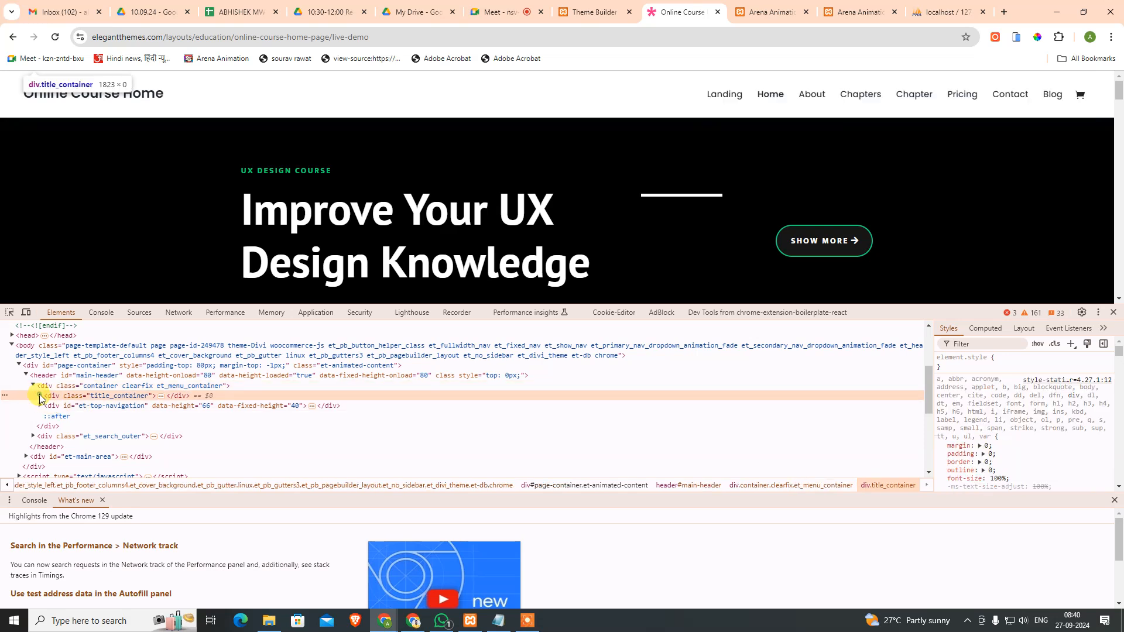
{"action": "left_click", "coordinate": [40, 395]}
{"action": "left_click", "coordinate": [51, 406]}
{"action": "left_click", "coordinate": [49, 405]}
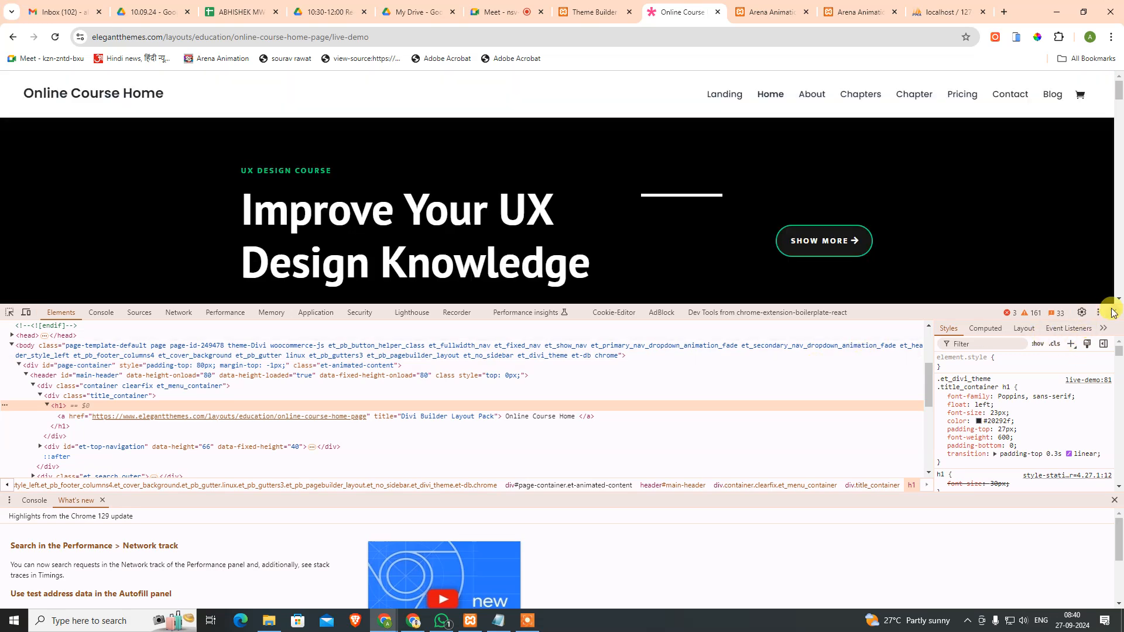
{"action": "left_click", "coordinate": [1112, 312]}
{"action": "left_click", "coordinate": [597, 12]}
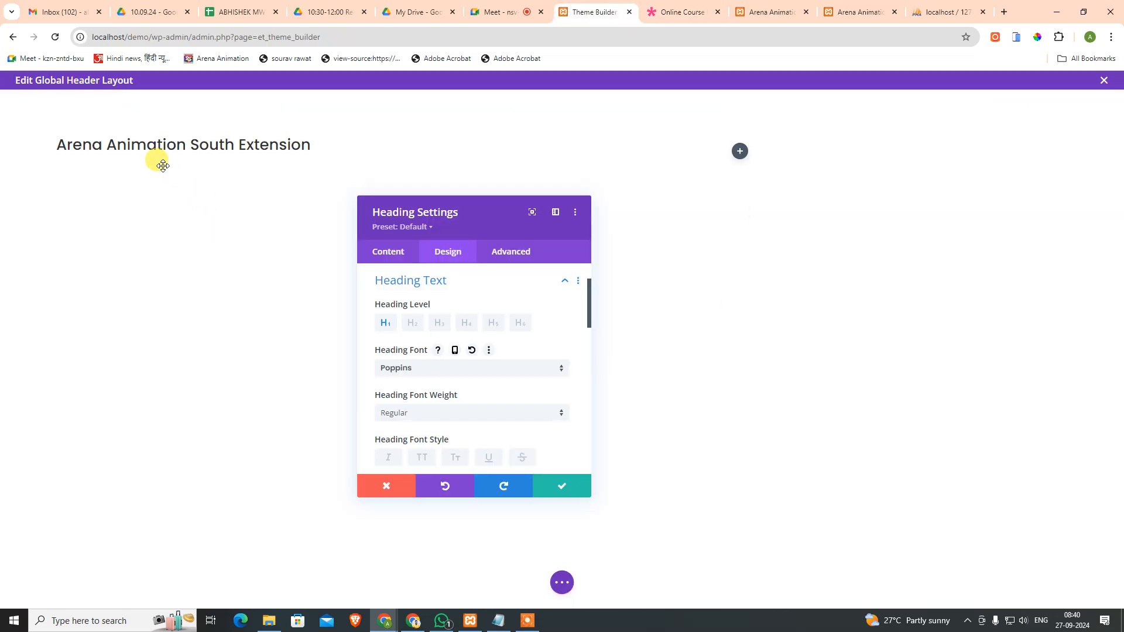
Step: Confirm the heading's content is the dynamic Site Title
{"action": "scroll", "coordinate": [467, 346], "scroll_direction": "up", "scroll_amount": 2}
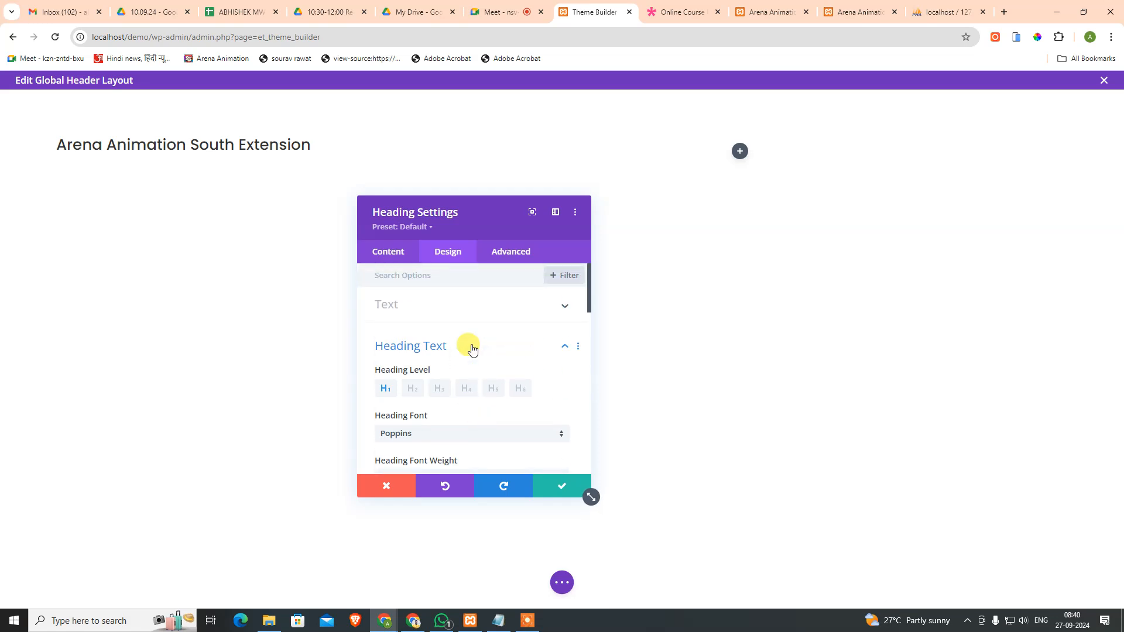
{"action": "scroll", "coordinate": [472, 349], "scroll_direction": "down", "scroll_amount": 4}
{"action": "scroll", "coordinate": [490, 373], "scroll_direction": "up", "scroll_amount": 3}
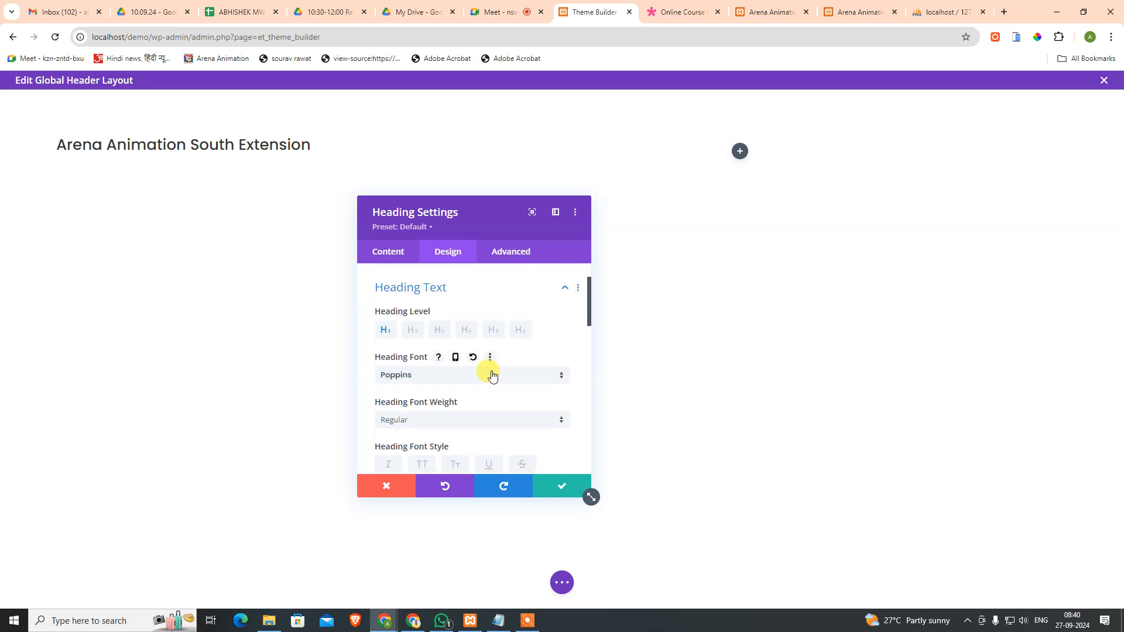
{"action": "scroll", "coordinate": [465, 395], "scroll_direction": "down", "scroll_amount": 2}
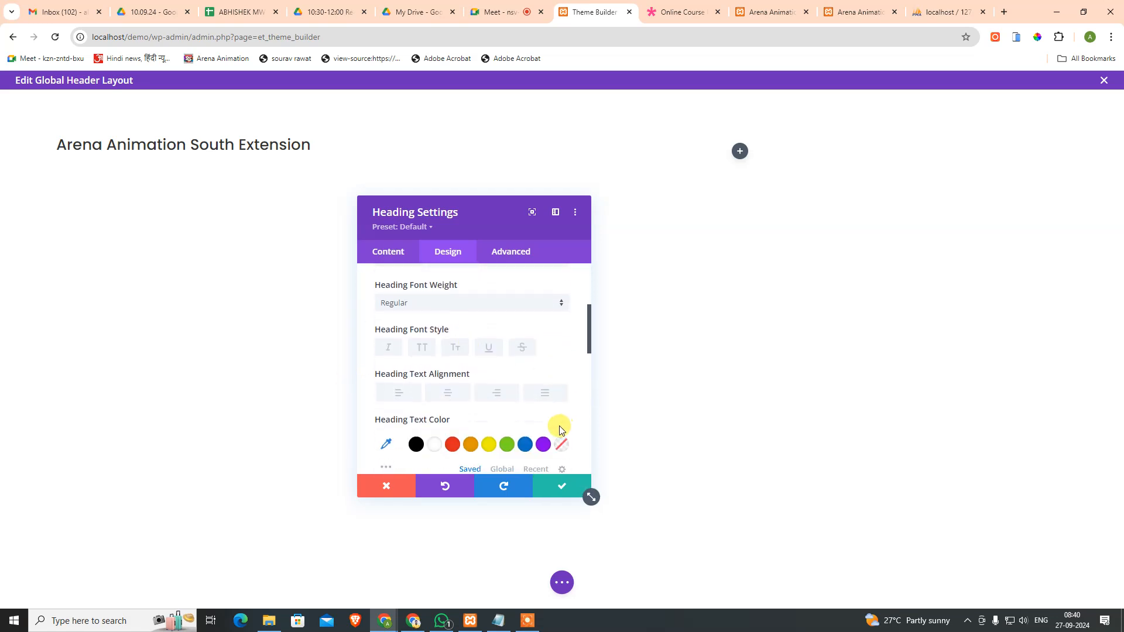
{"action": "left_click", "coordinate": [388, 253]}
{"action": "left_click", "coordinate": [465, 315]}
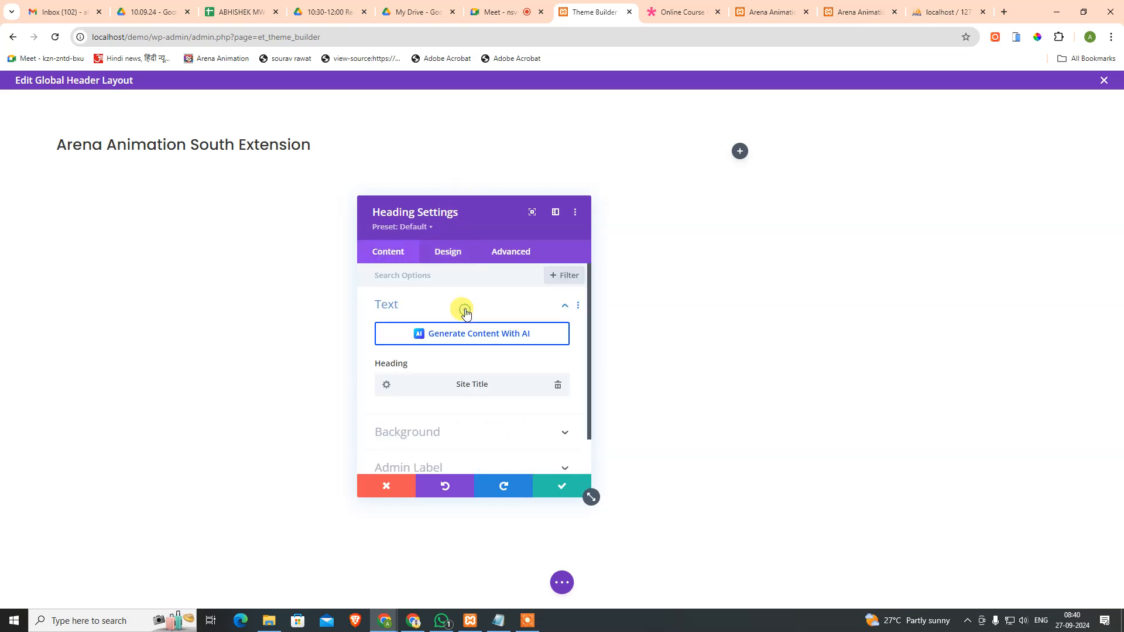
{"action": "scroll", "coordinate": [466, 381], "scroll_direction": "down", "scroll_amount": 1}
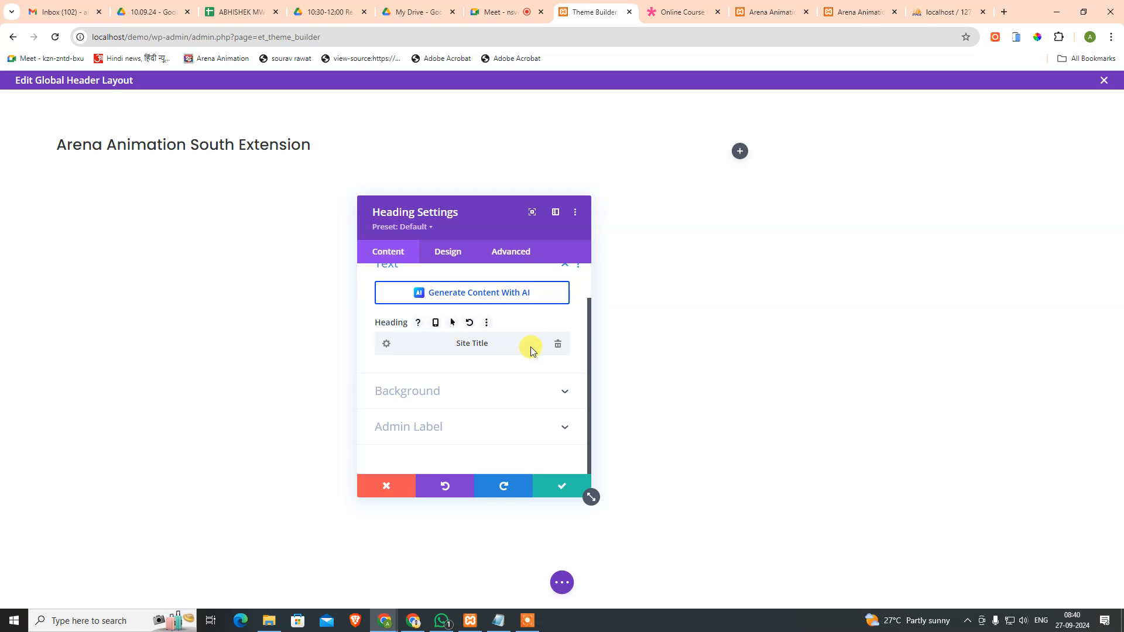
Step: Review the H1 Poppins Regular, 30px, 1em line-height styling and save the heading
{"action": "left_click", "coordinate": [443, 247]}
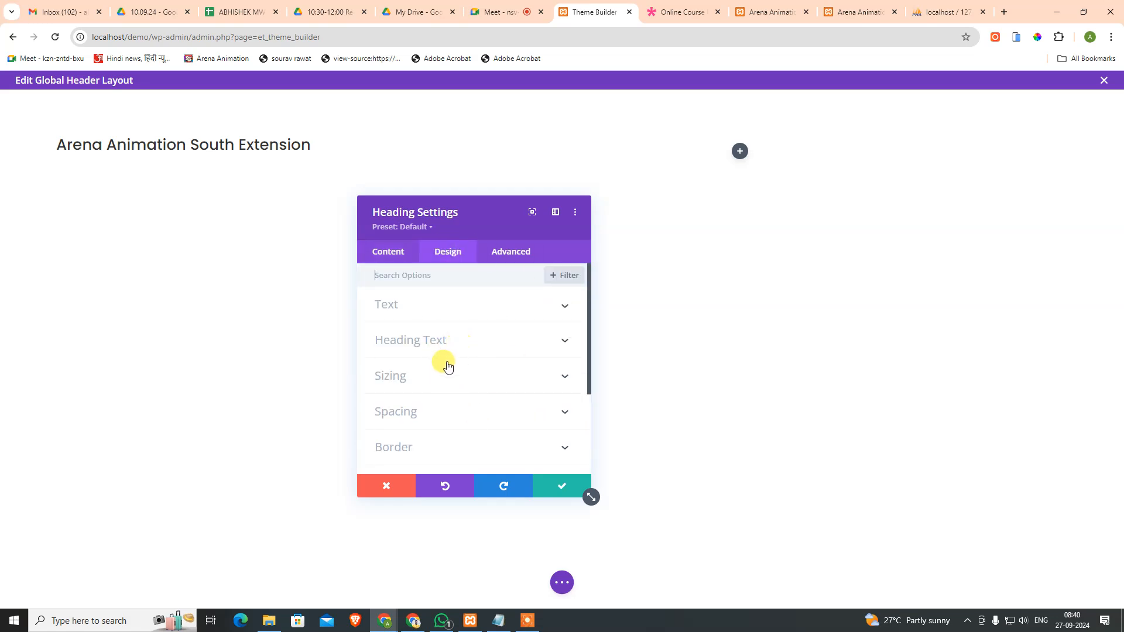
{"action": "left_click", "coordinate": [446, 305]}
{"action": "left_click", "coordinate": [447, 306]}
{"action": "left_click", "coordinate": [441, 338]}
{"action": "scroll", "coordinate": [445, 334], "scroll_direction": "down", "scroll_amount": 1}
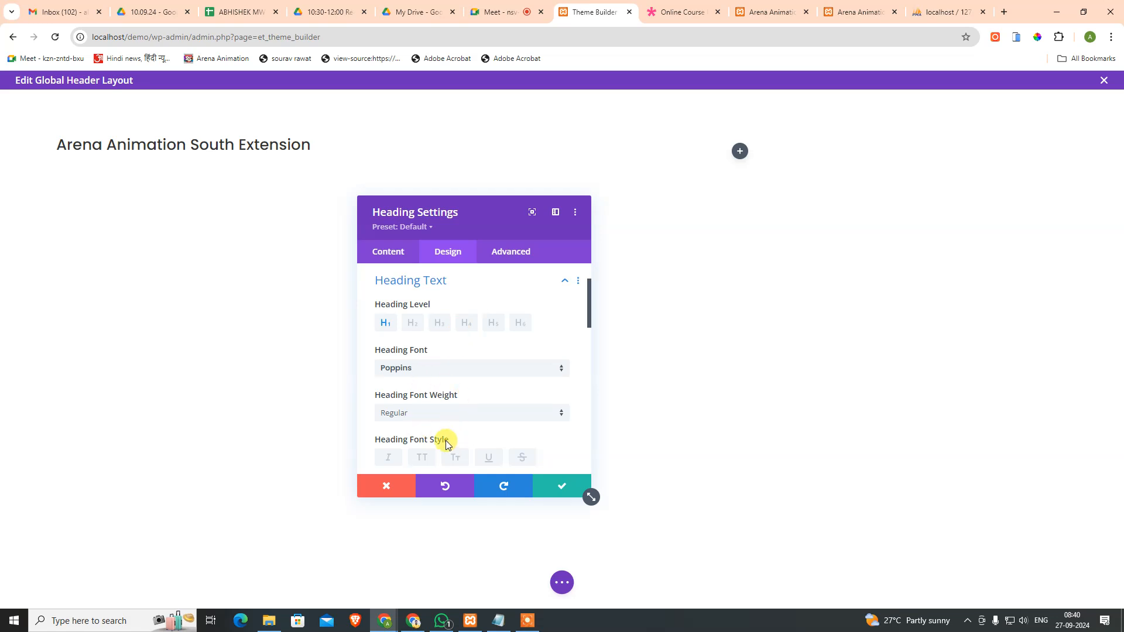
{"action": "scroll", "coordinate": [454, 441], "scroll_direction": "down", "scroll_amount": 4}
{"action": "scroll", "coordinate": [425, 443], "scroll_direction": "down", "scroll_amount": 1}
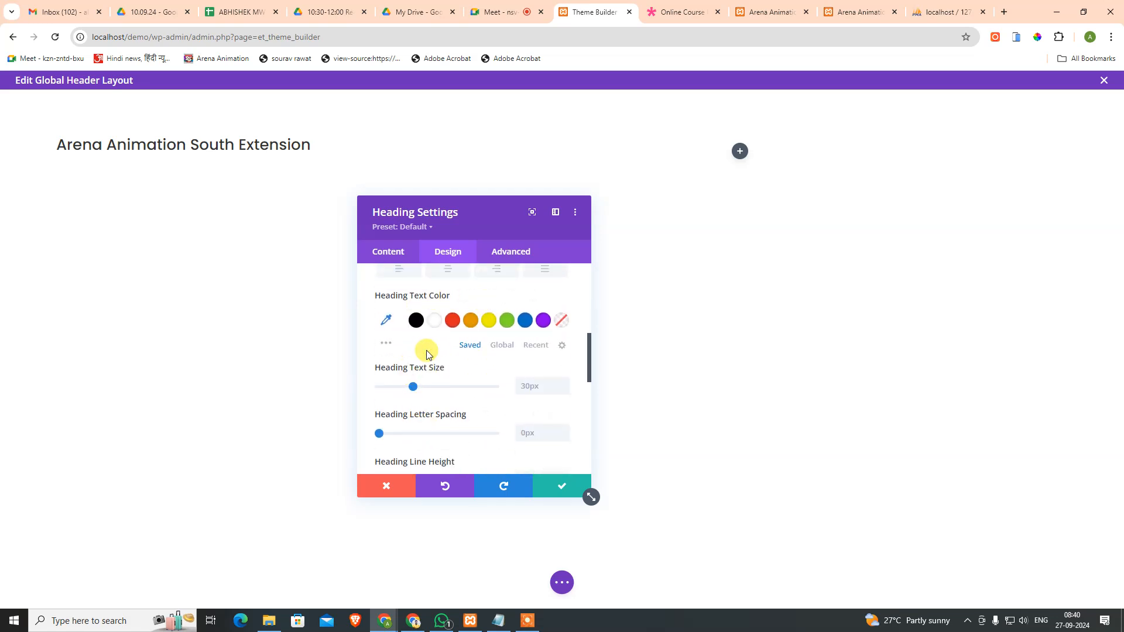
{"action": "scroll", "coordinate": [447, 375], "scroll_direction": "down", "scroll_amount": 2}
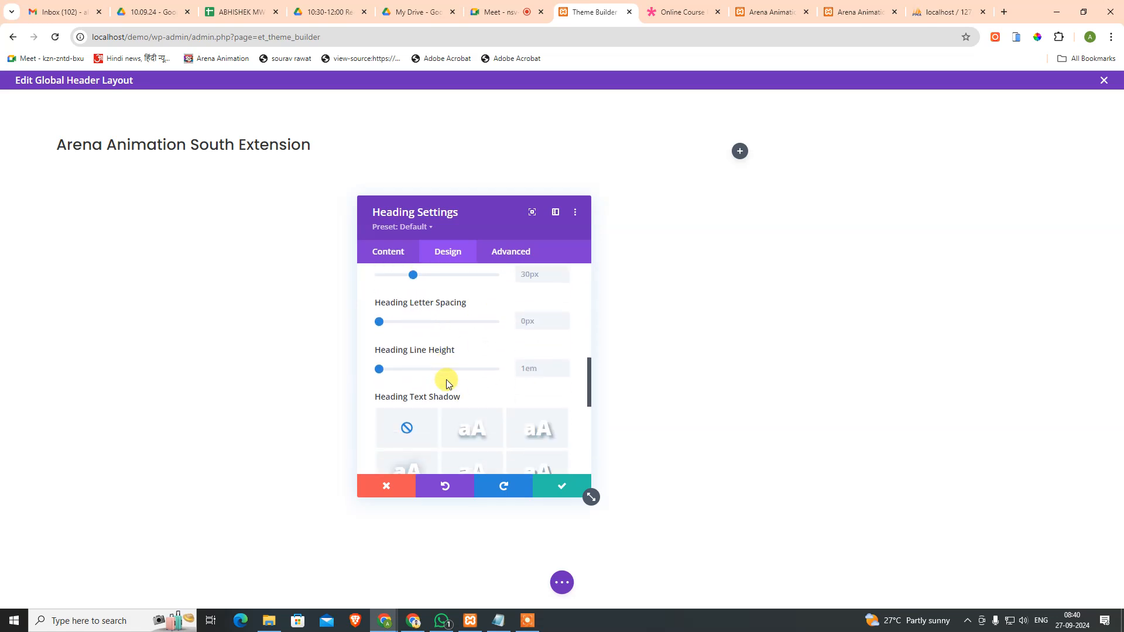
{"action": "left_click", "coordinate": [550, 489]}
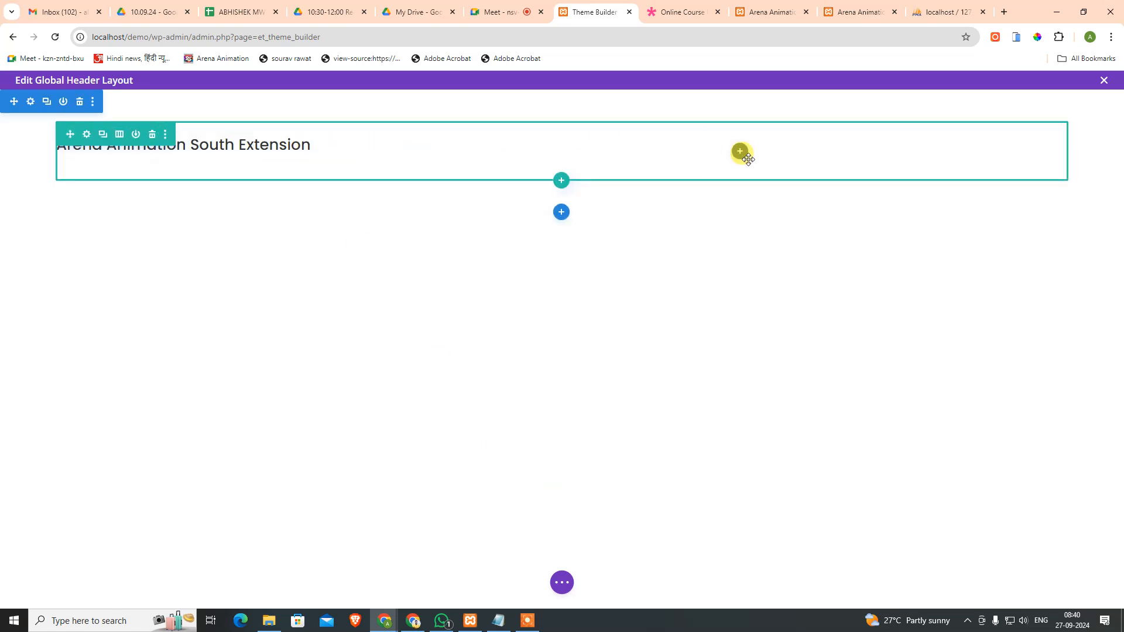
Step: Insert a Menu module beside the site title in the header row
{"action": "left_click", "coordinate": [740, 152]}
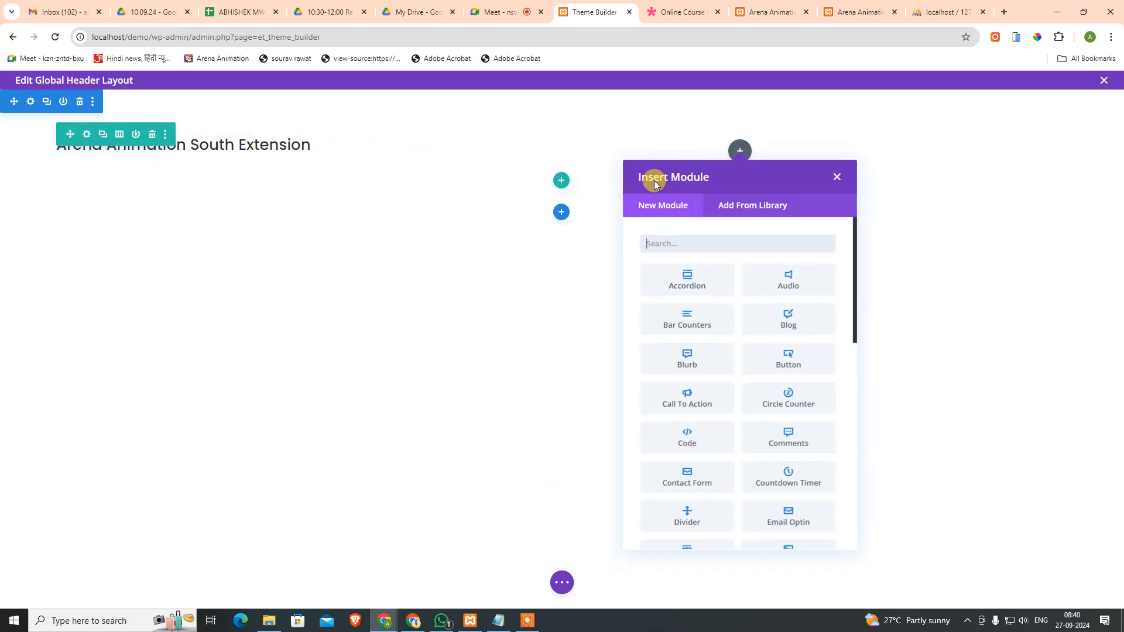
{"action": "left_click", "coordinate": [665, 246]}
{"action": "type", "text": "menu"}
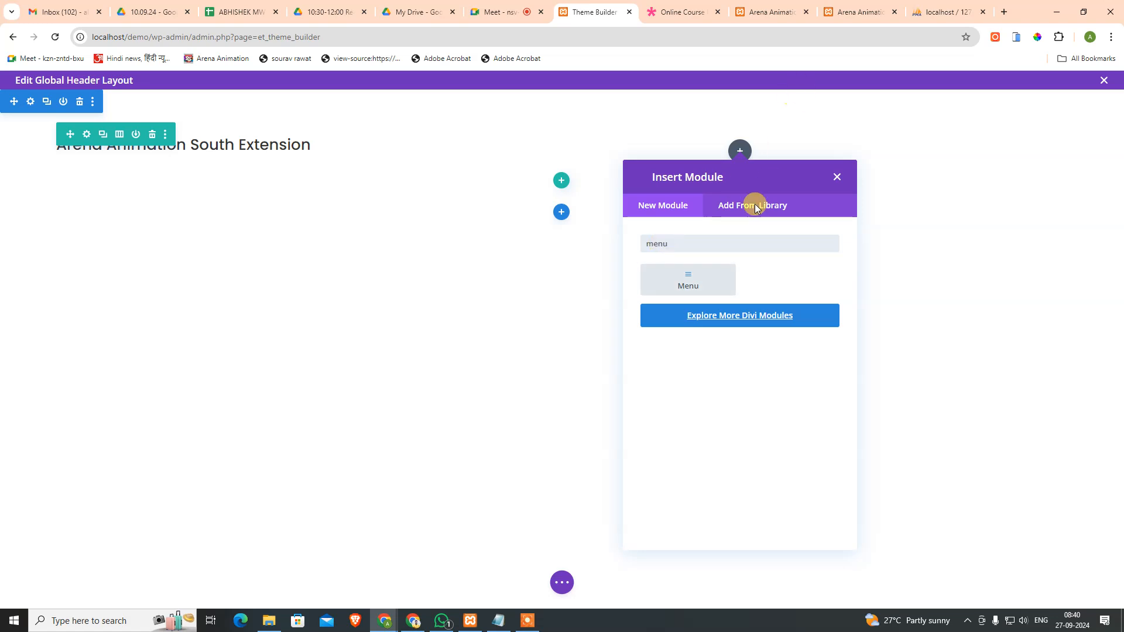
{"action": "left_click", "coordinate": [705, 281]}
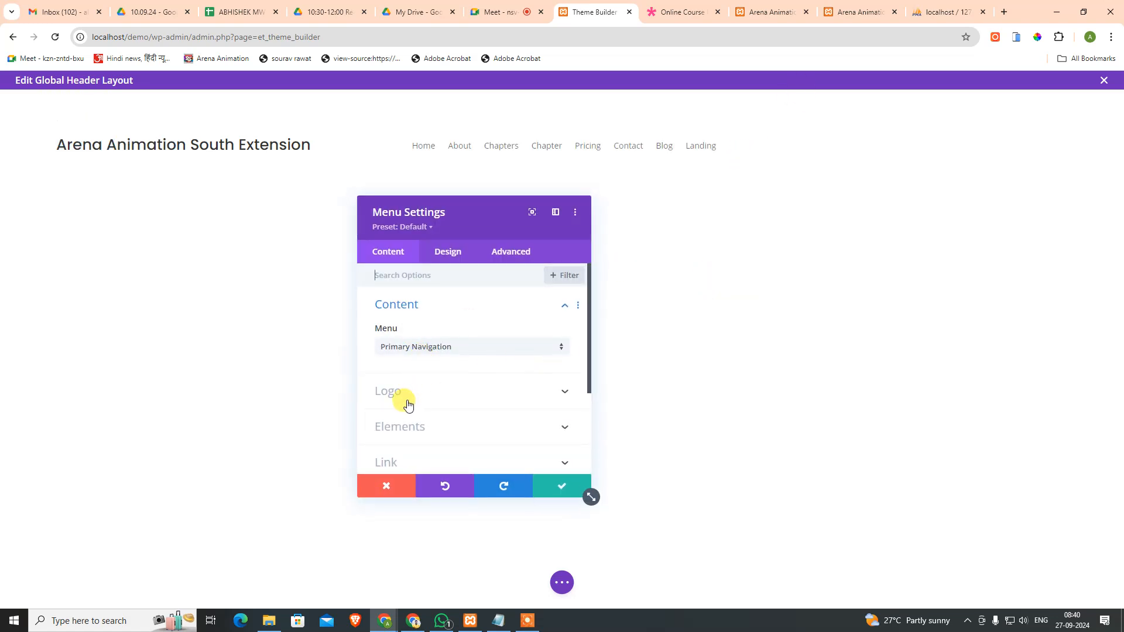
Step: Set the menu font to Poppins and the active link colour to #000000
{"action": "left_click", "coordinate": [439, 253]}
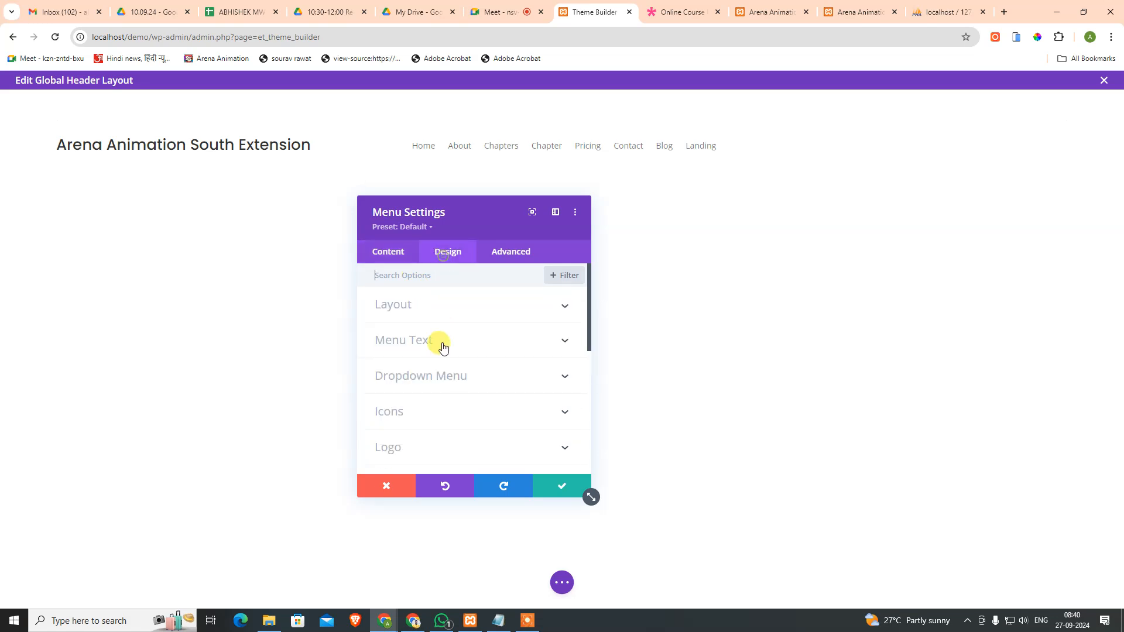
{"action": "left_click", "coordinate": [439, 343]}
{"action": "left_click", "coordinate": [432, 395]}
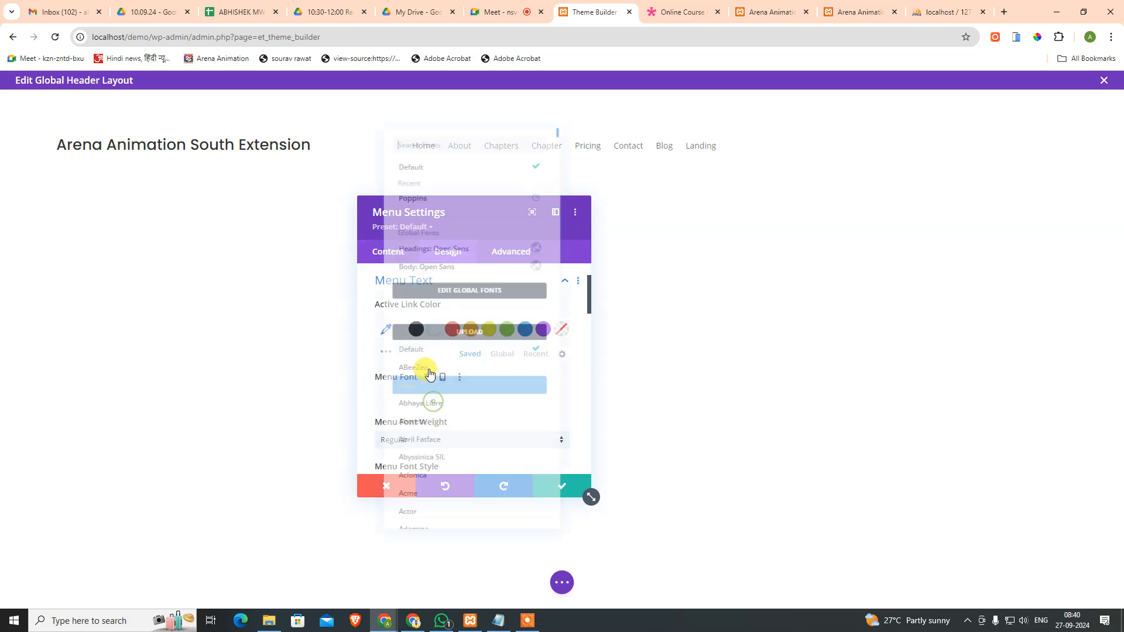
{"action": "left_click", "coordinate": [415, 184]}
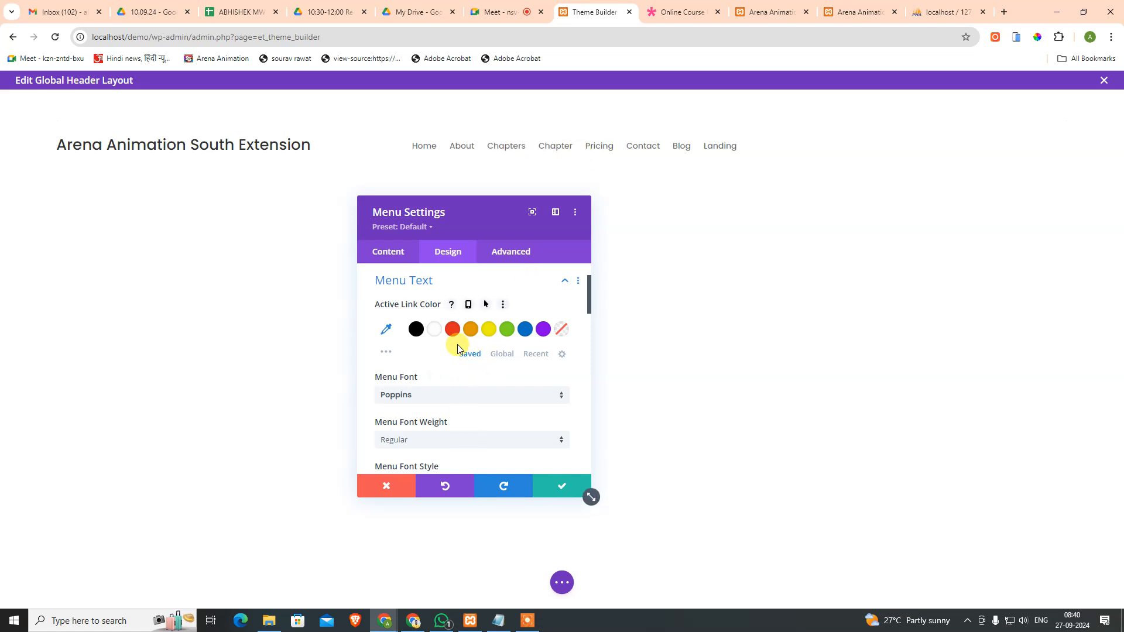
{"action": "left_click", "coordinate": [416, 331]}
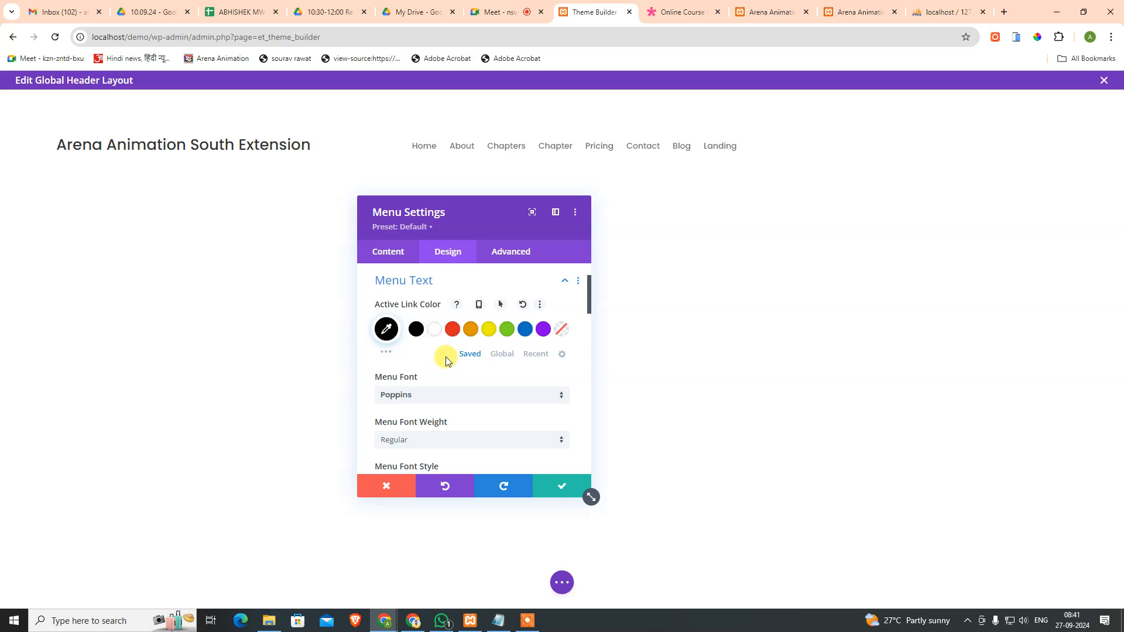
{"action": "scroll", "coordinate": [446, 361], "scroll_direction": "up", "scroll_amount": 2}
{"action": "scroll", "coordinate": [443, 359], "scroll_direction": "down", "scroll_amount": 2}
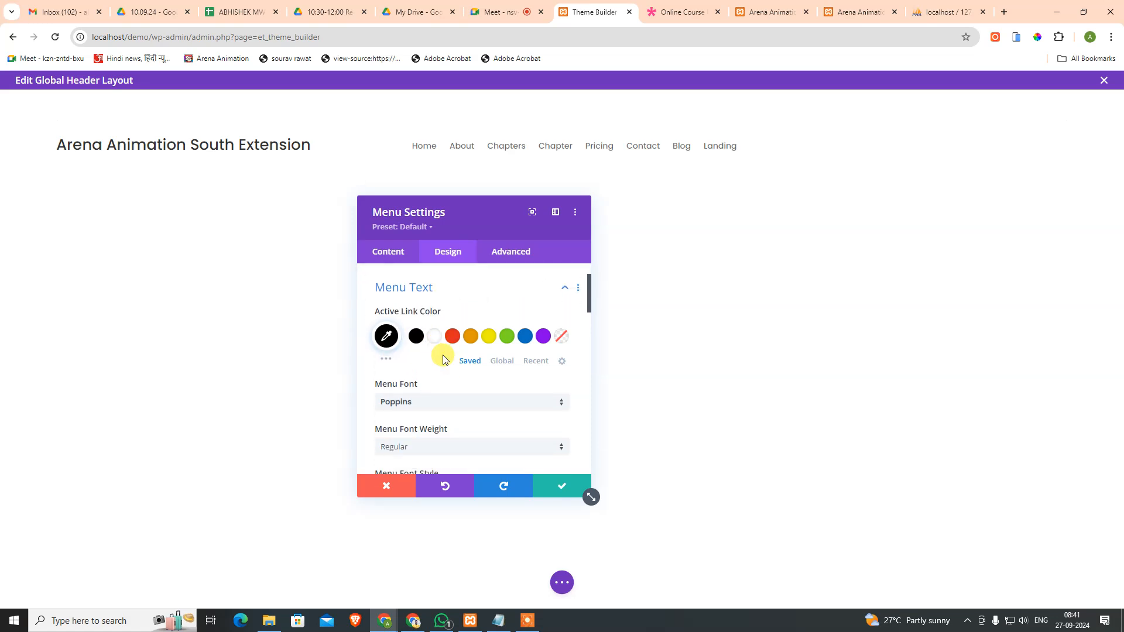
{"action": "scroll", "coordinate": [443, 360], "scroll_direction": "down", "scroll_amount": 2}
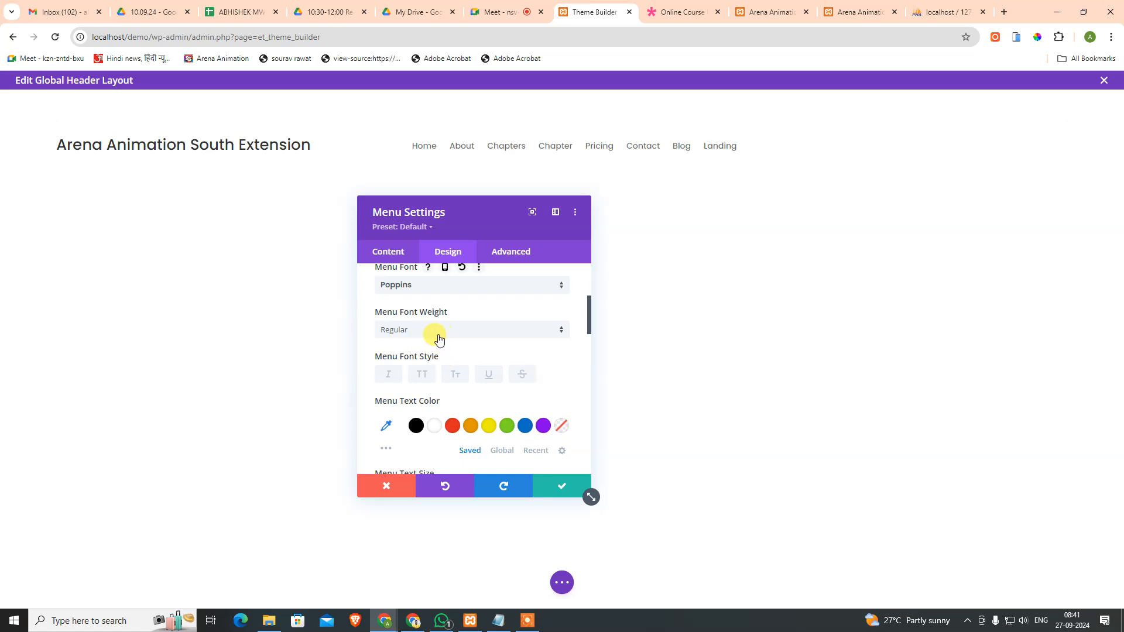
Step: Inspect the demo's Landing menu link styling: 15px Poppins in #20292F
{"action": "left_click", "coordinate": [682, 6]}
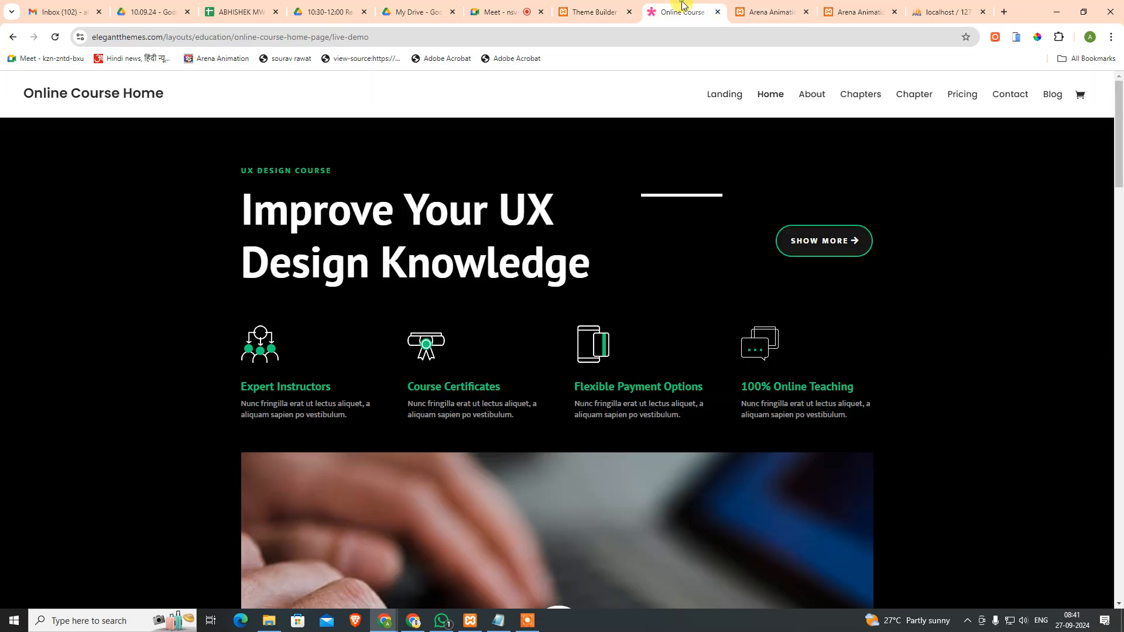
{"action": "right_click", "coordinate": [731, 98]}
{"action": "left_click", "coordinate": [755, 310]}
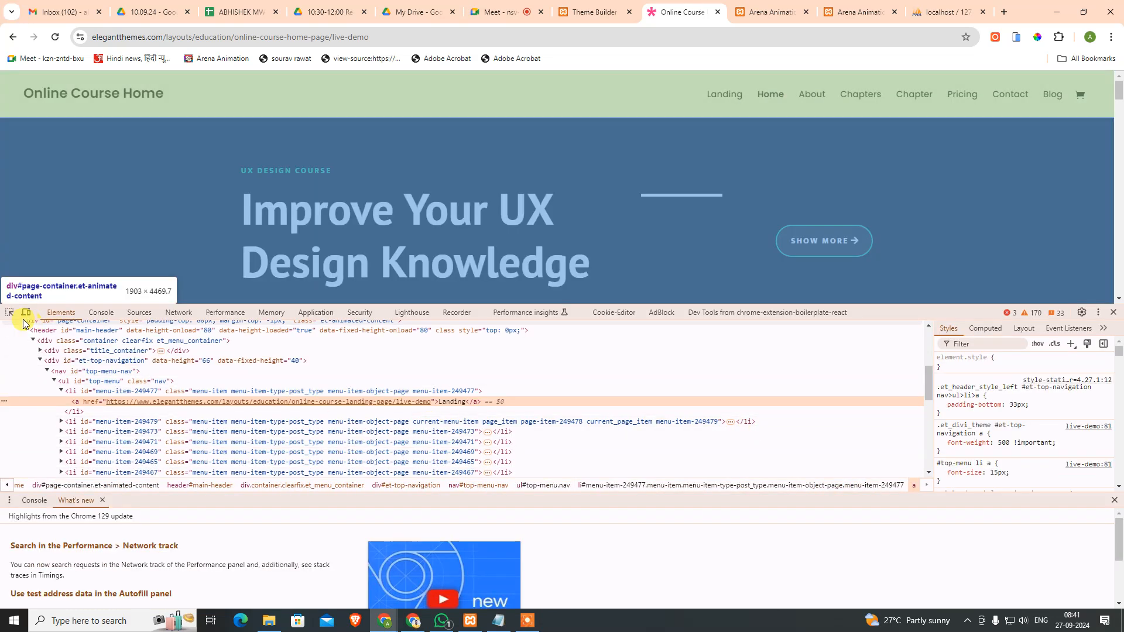
{"action": "left_click", "coordinate": [10, 312]}
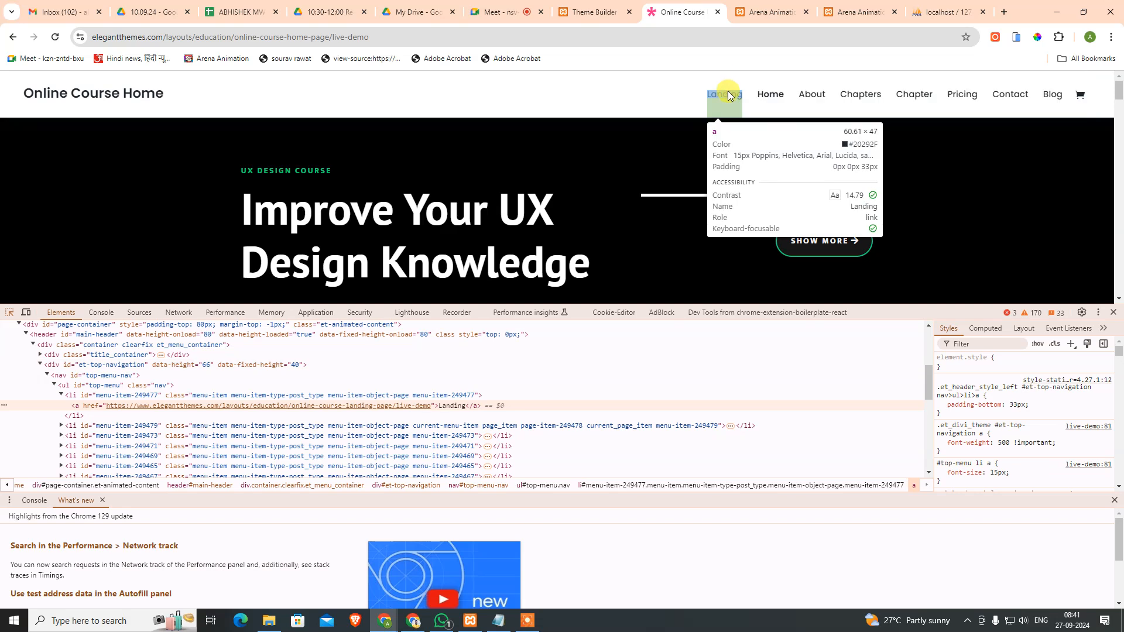
{"action": "left_click", "coordinate": [593, 11]}
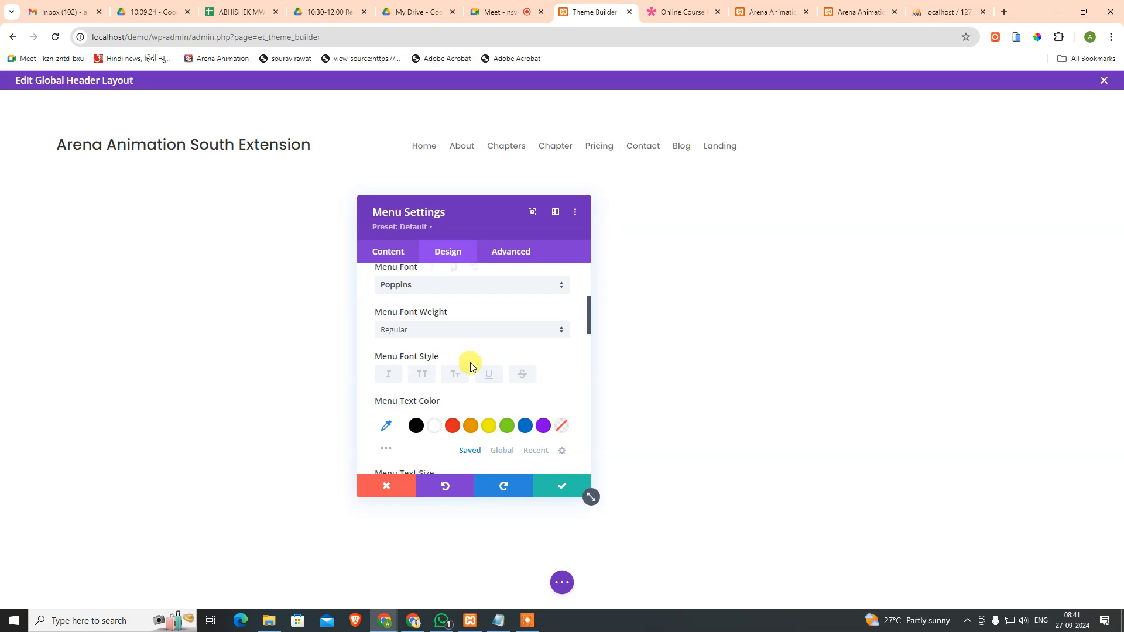
{"action": "scroll", "coordinate": [475, 360], "scroll_direction": "down", "scroll_amount": 2}
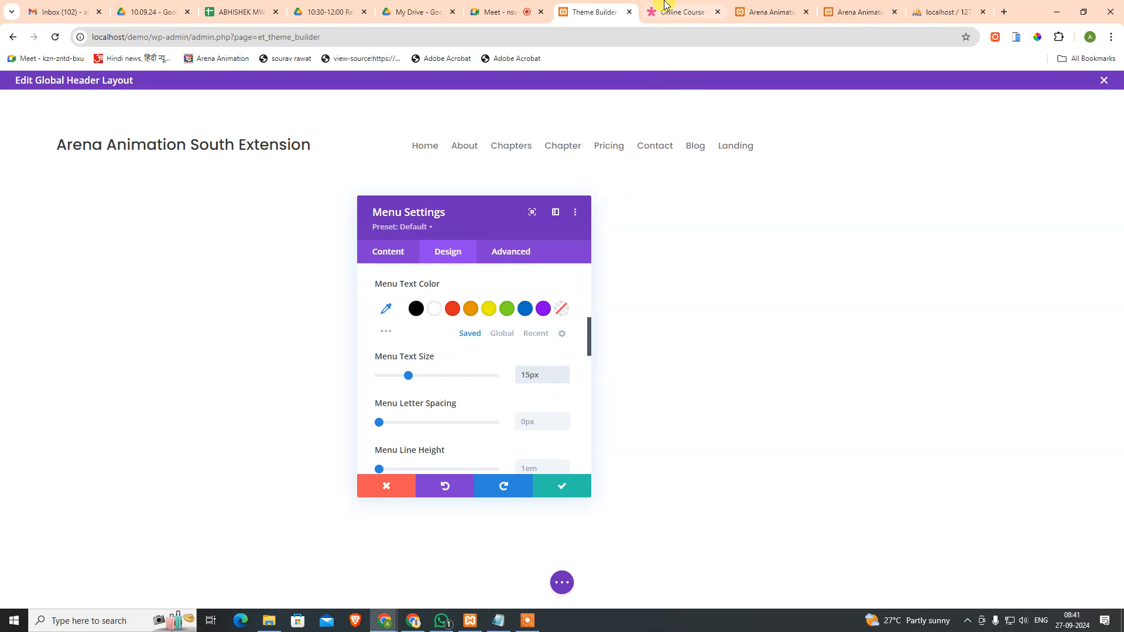
{"action": "left_click", "coordinate": [679, 12]}
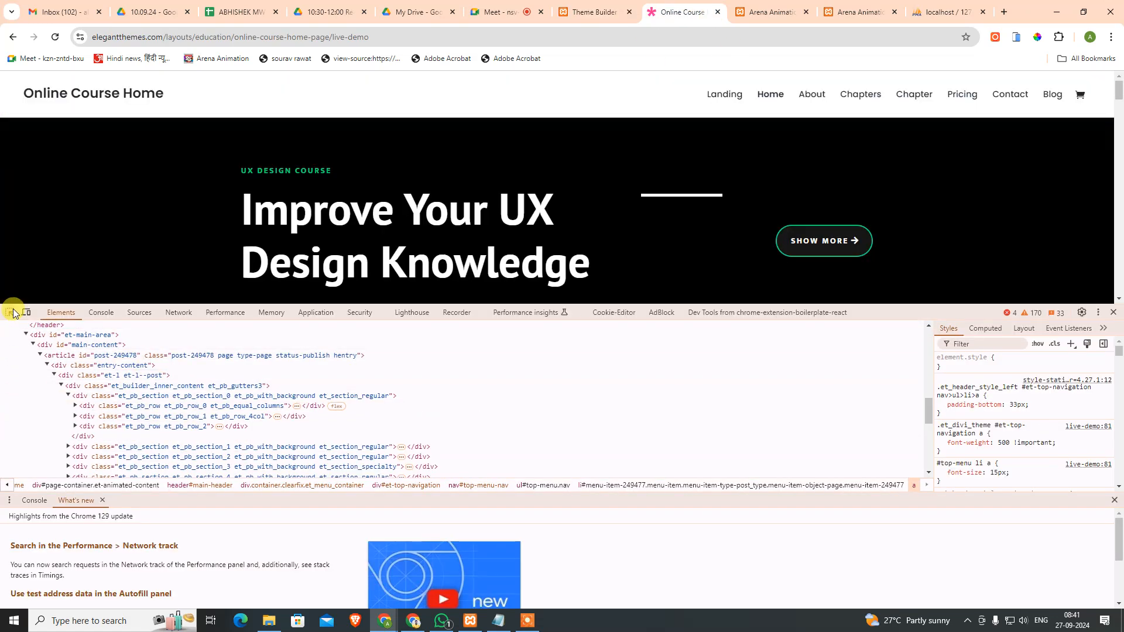
{"action": "left_click", "coordinate": [9, 312]}
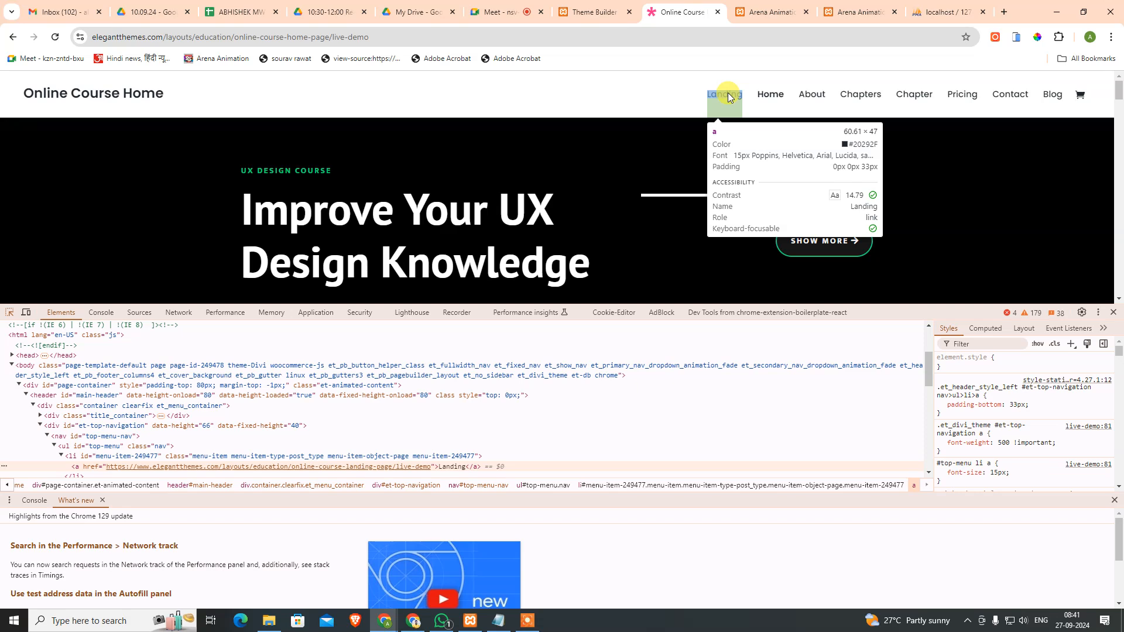
Step: Back in the menu settings, try 3px menu letter spacing, then reset it to 0px
{"action": "left_click", "coordinate": [592, 12]}
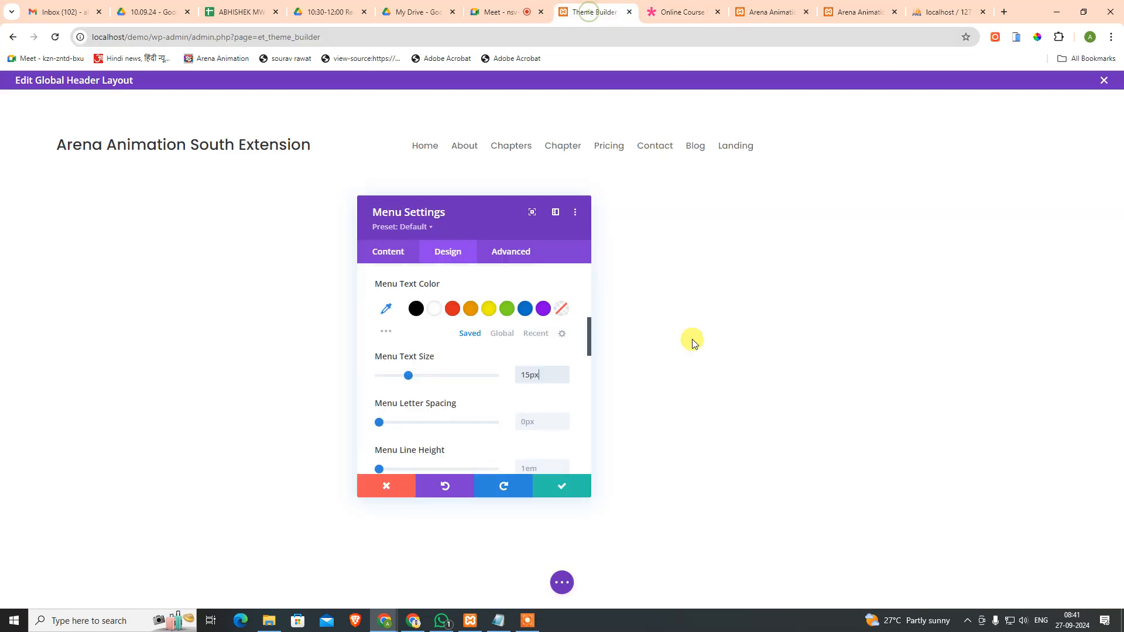
{"action": "scroll", "coordinate": [585, 377], "scroll_direction": "down", "scroll_amount": 1}
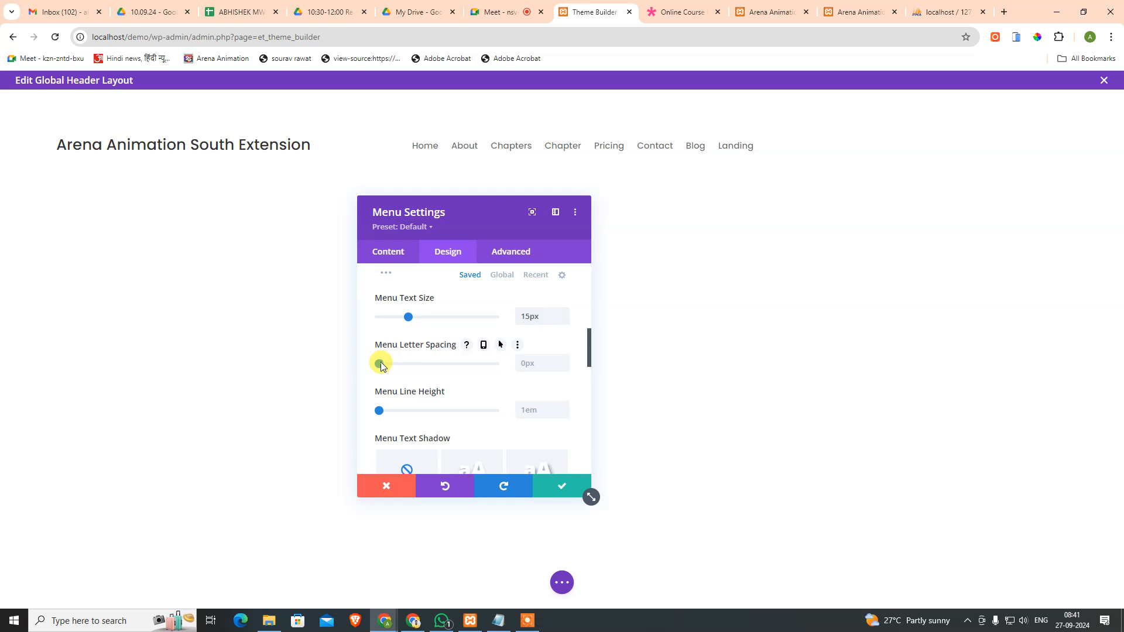
{"action": "left_click_drag", "start_coordinate": [385, 365], "coordinate": [426, 365]}
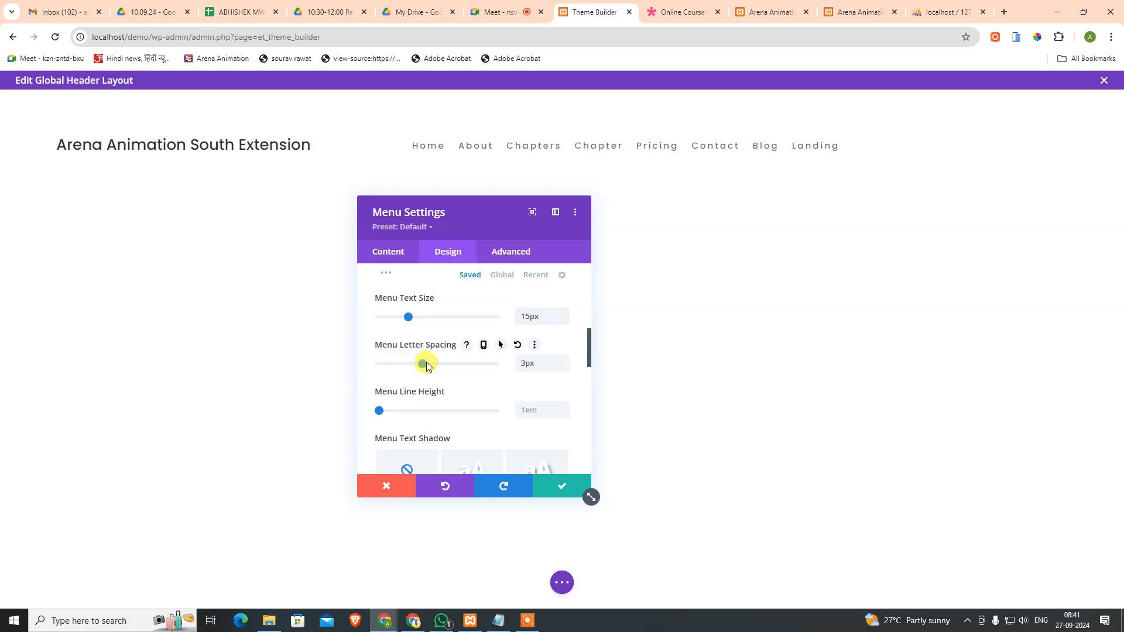
{"action": "left_click", "coordinate": [516, 350]}
Step: Set the menu Text Alignment to right, expand the Icons options, and save the menu settings
{"action": "scroll", "coordinate": [515, 368], "scroll_direction": "down", "scroll_amount": 5}
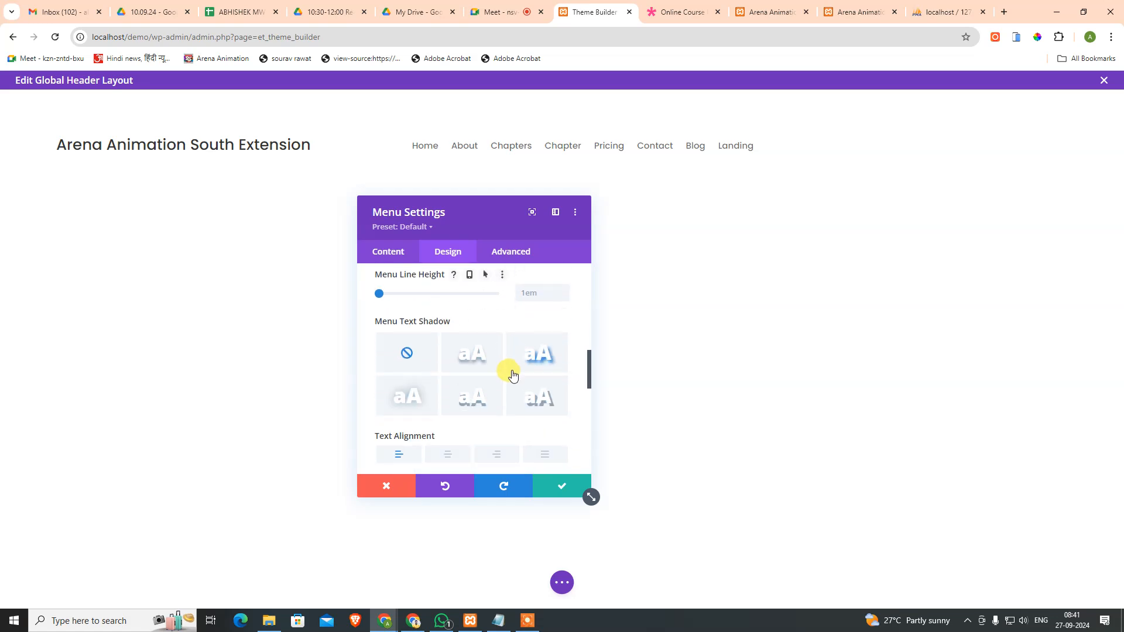
{"action": "left_click", "coordinate": [499, 340]}
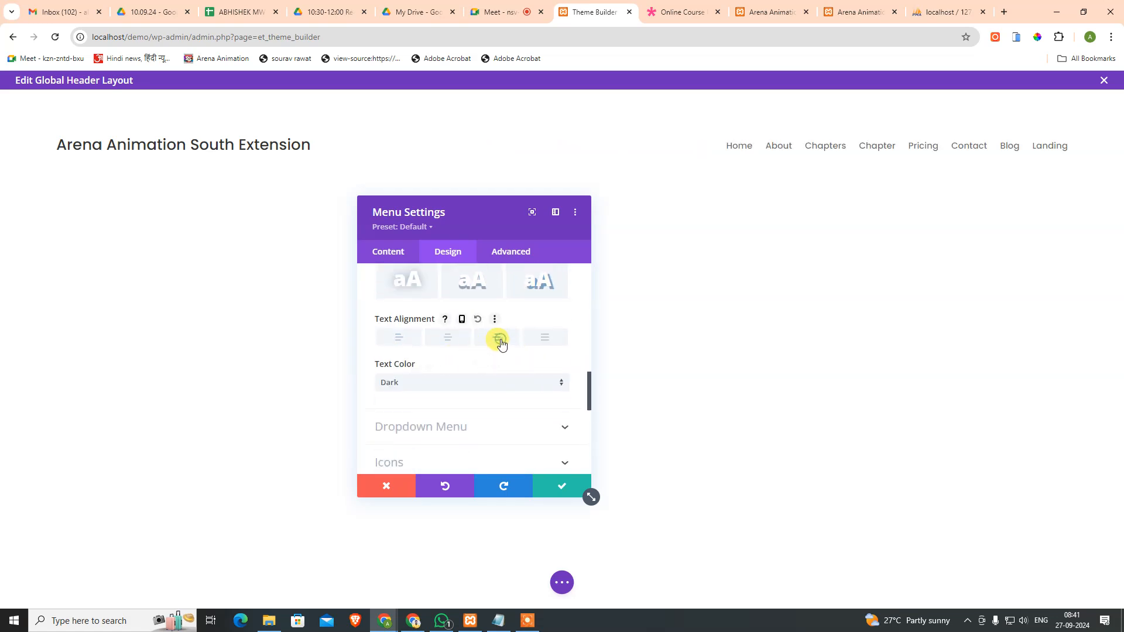
{"action": "scroll", "coordinate": [485, 395], "scroll_direction": "down", "scroll_amount": 2}
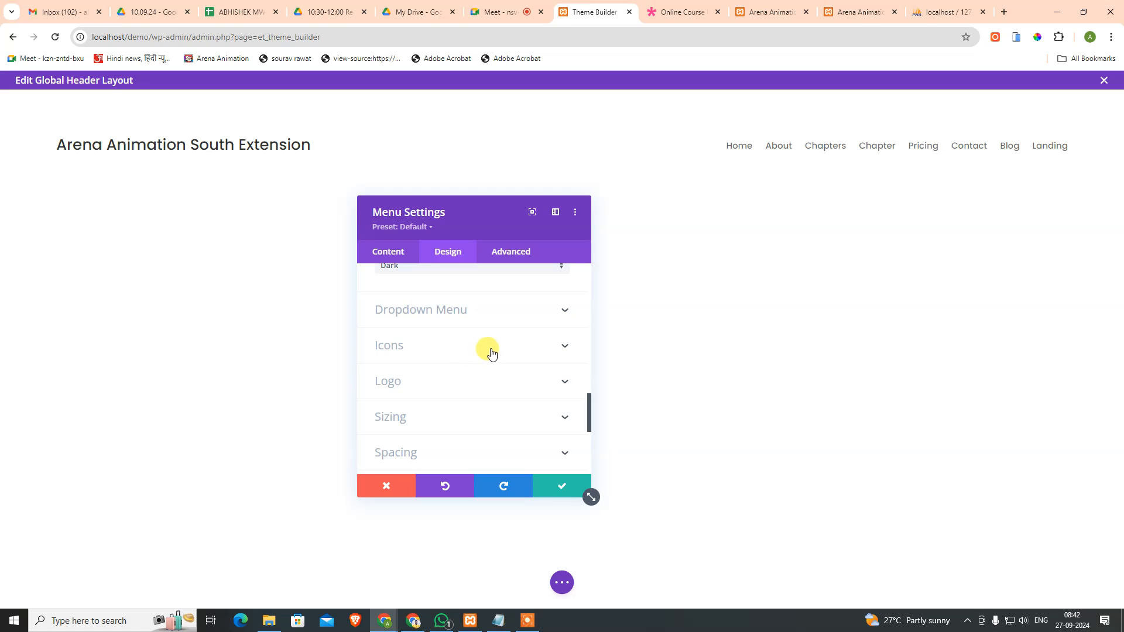
{"action": "scroll", "coordinate": [491, 353], "scroll_direction": "up", "scroll_amount": 1}
{"action": "left_click", "coordinate": [472, 402]}
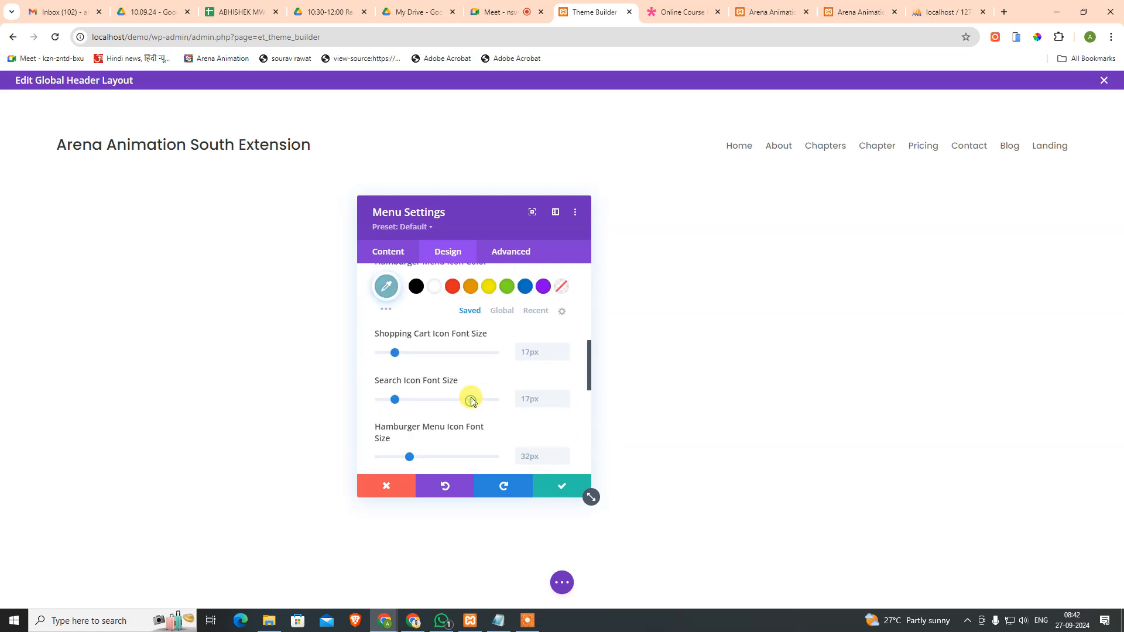
{"action": "scroll", "coordinate": [468, 398], "scroll_direction": "up", "scroll_amount": 3}
{"action": "scroll", "coordinate": [439, 316], "scroll_direction": "down", "scroll_amount": 3}
{"action": "scroll", "coordinate": [446, 350], "scroll_direction": "down", "scroll_amount": 1}
{"action": "scroll", "coordinate": [449, 345], "scroll_direction": "up", "scroll_amount": 2}
{"action": "scroll", "coordinate": [467, 359], "scroll_direction": "down", "scroll_amount": 5}
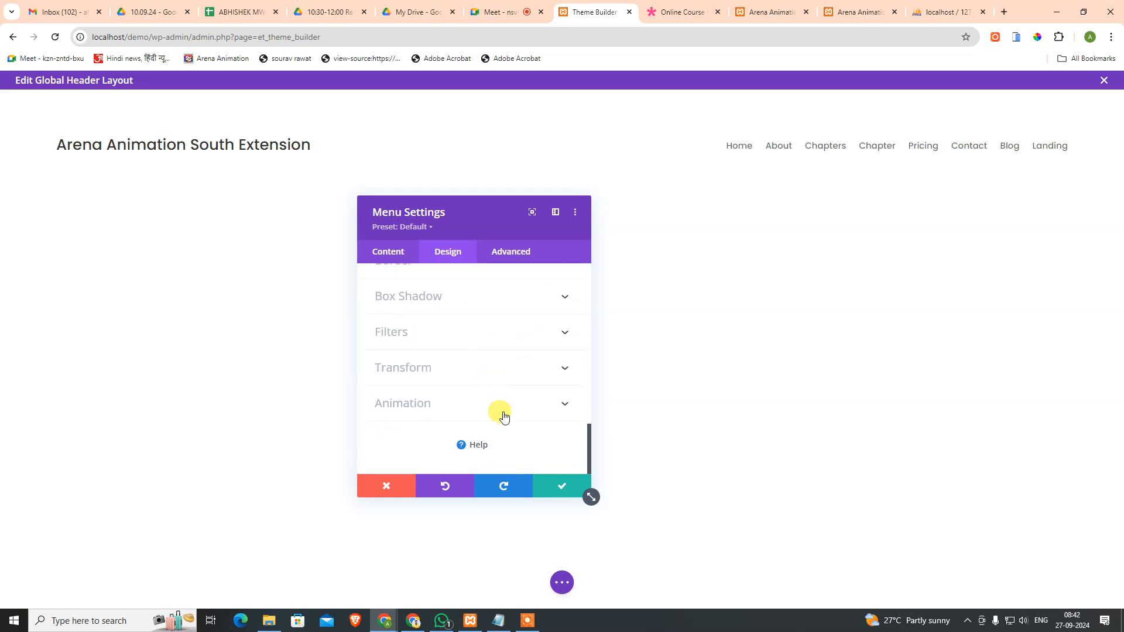
{"action": "left_click", "coordinate": [553, 484]}
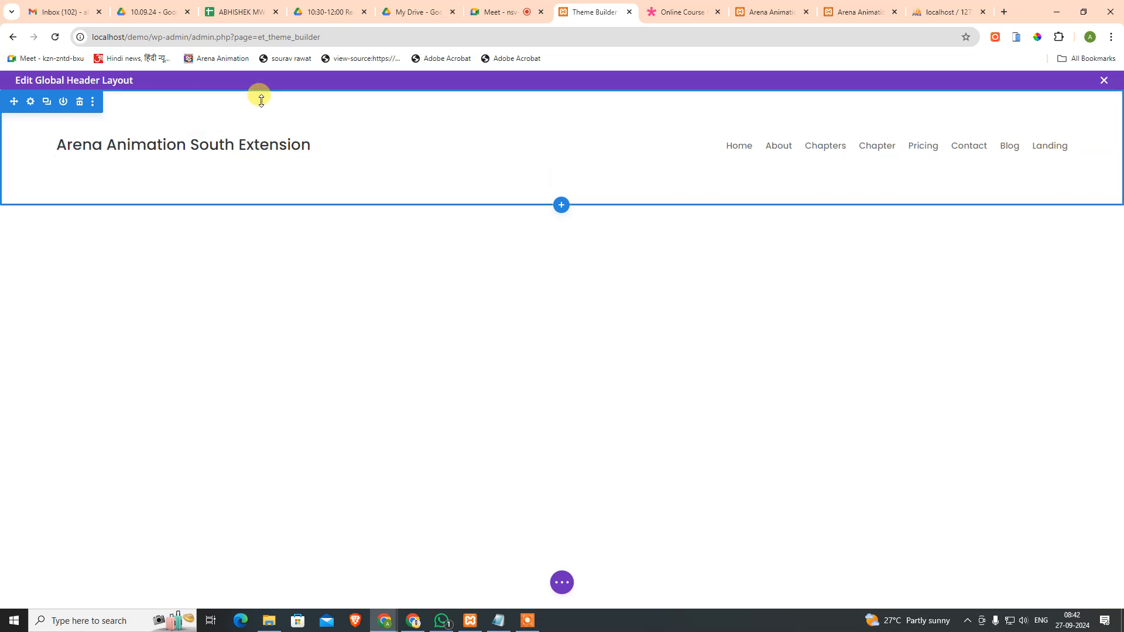
Step: Drag the header section's top padding to 0, reduce its bottom padding, and expand the bottom page toolbar
{"action": "left_click_drag", "start_coordinate": [263, 111], "coordinate": [269, 76]}
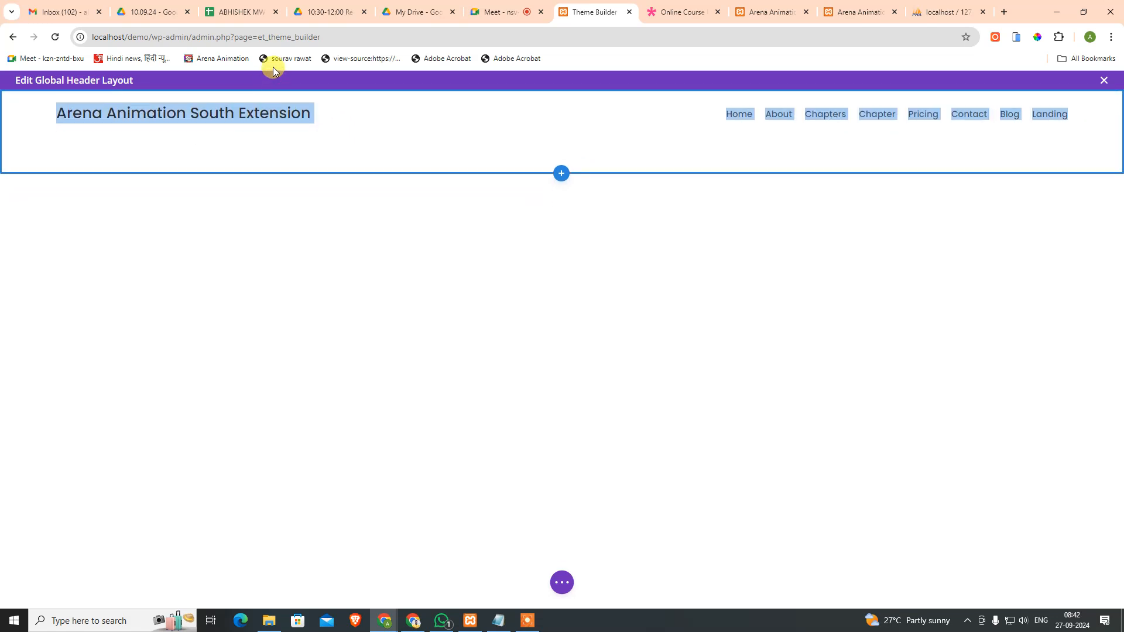
{"action": "left_click_drag", "start_coordinate": [395, 151], "coordinate": [404, 115]}
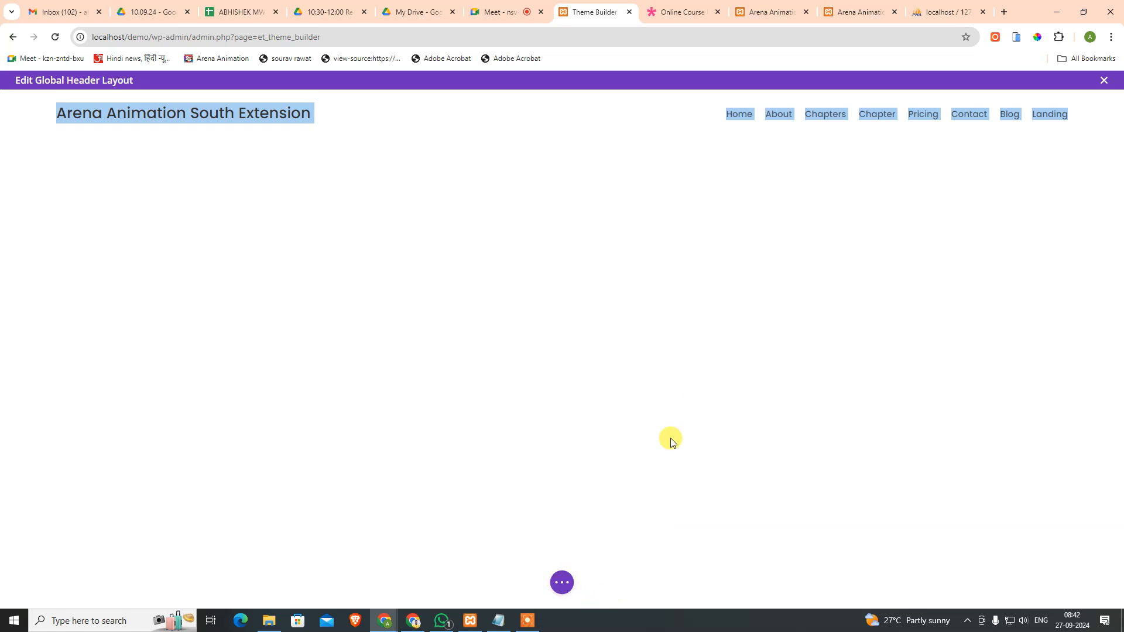
{"action": "left_click", "coordinate": [560, 583]}
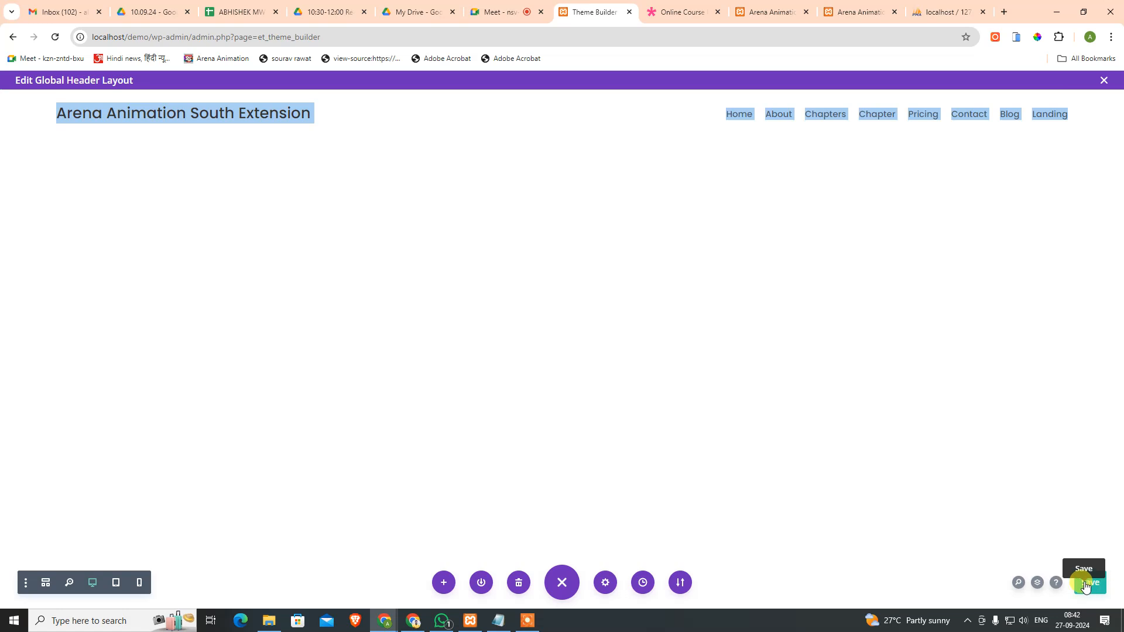
{"action": "left_click", "coordinate": [120, 584]}
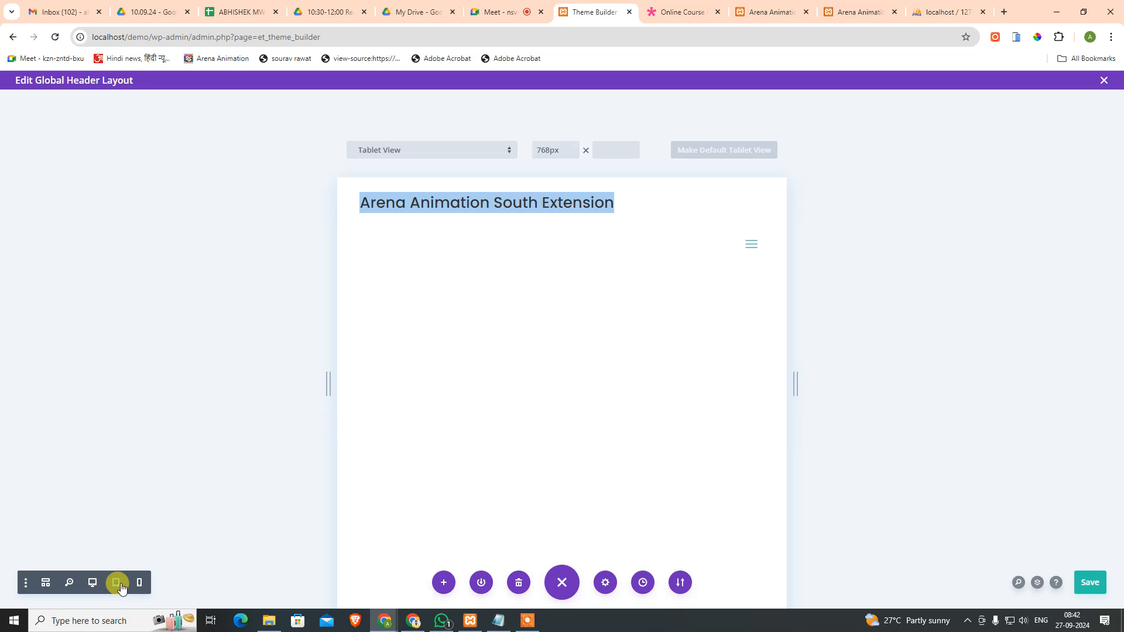
{"action": "left_click", "coordinate": [136, 583]}
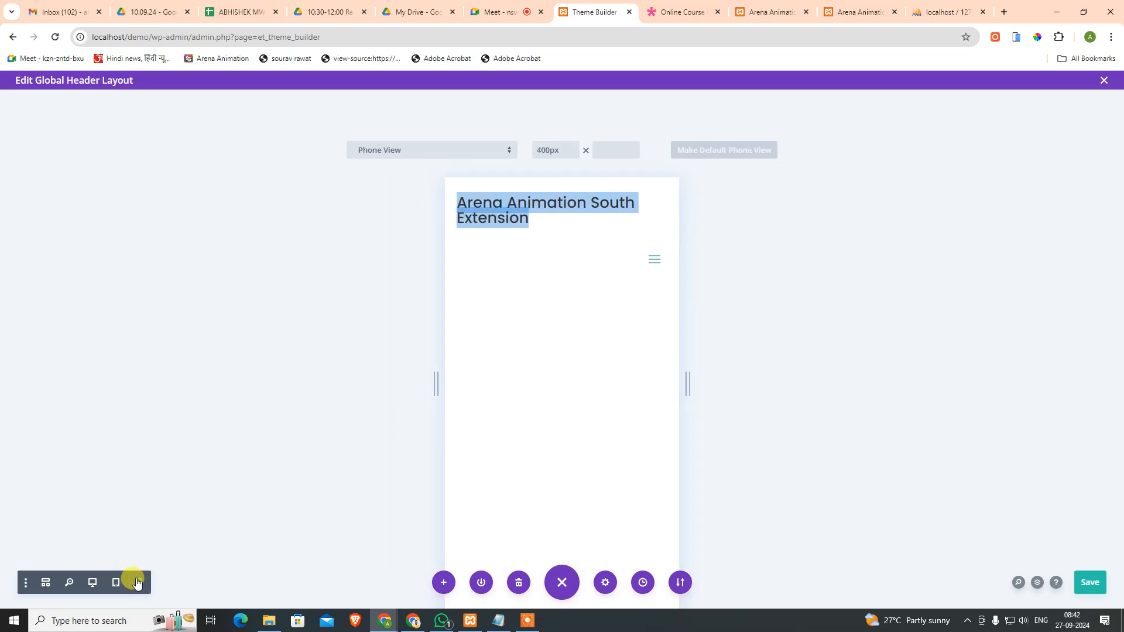
{"action": "left_click", "coordinate": [117, 584]}
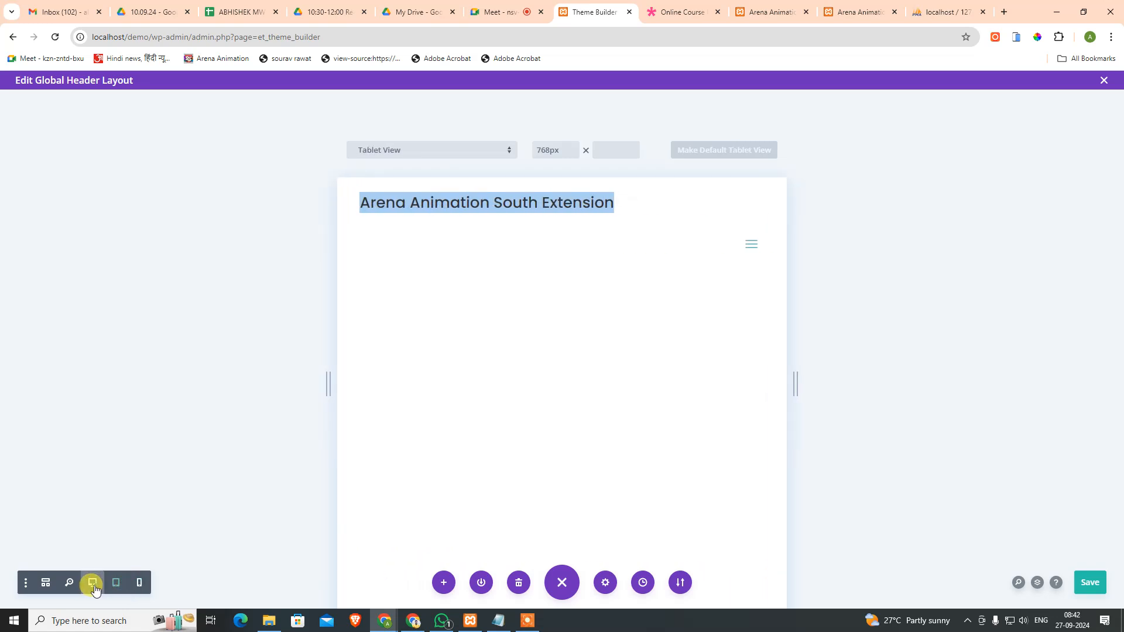
{"action": "left_click", "coordinate": [93, 584]}
{"action": "left_click", "coordinate": [679, 12]}
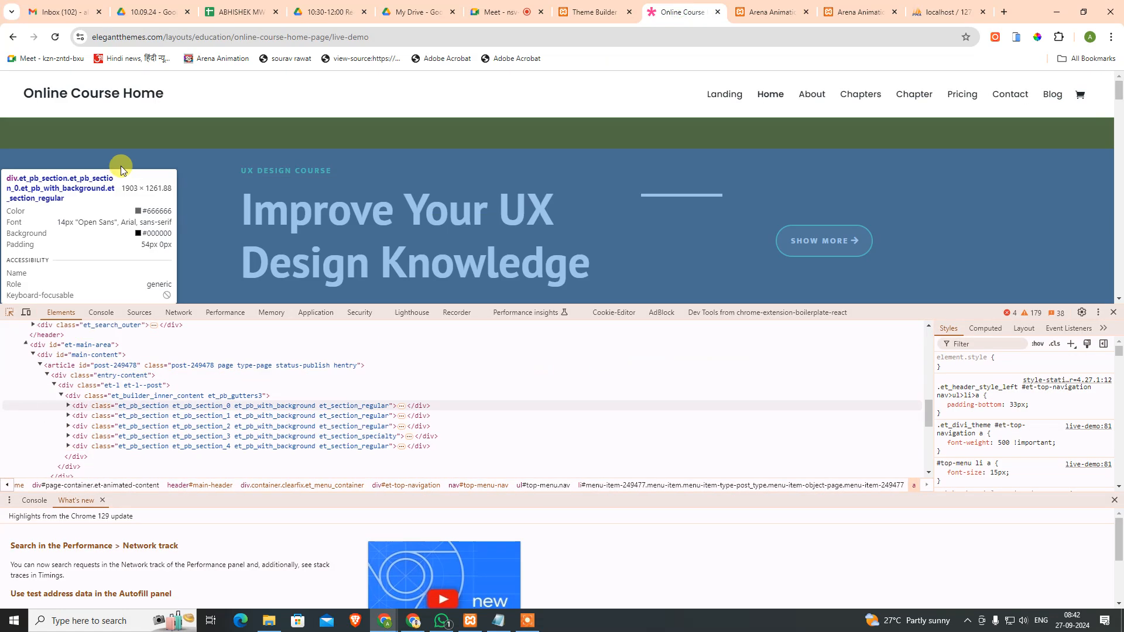
{"action": "left_click", "coordinate": [1015, 38]}
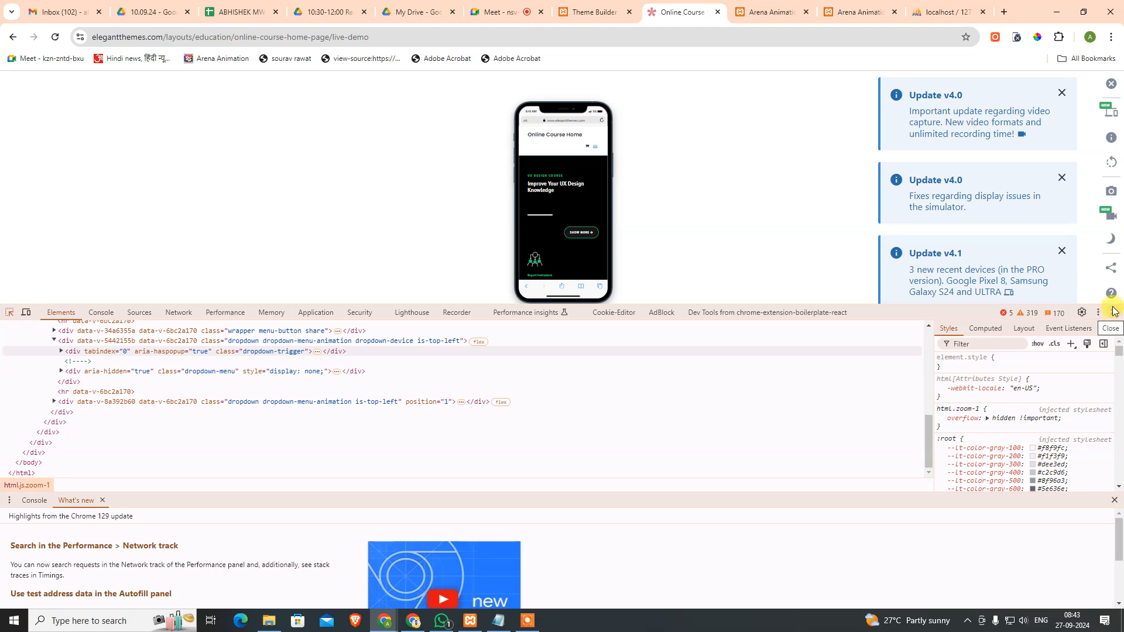
{"action": "left_click", "coordinate": [586, 11]}
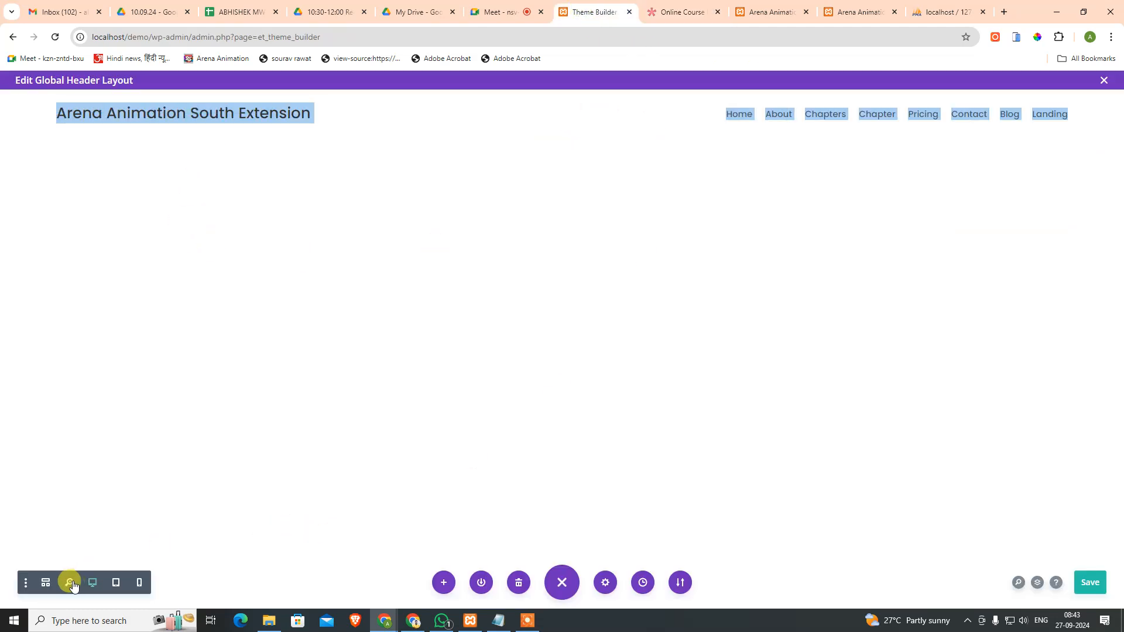
Step: In tablet preview, enable per-device row Width in Design > Sizing, keep tablet width auto, and save
{"action": "left_click", "coordinate": [116, 583]}
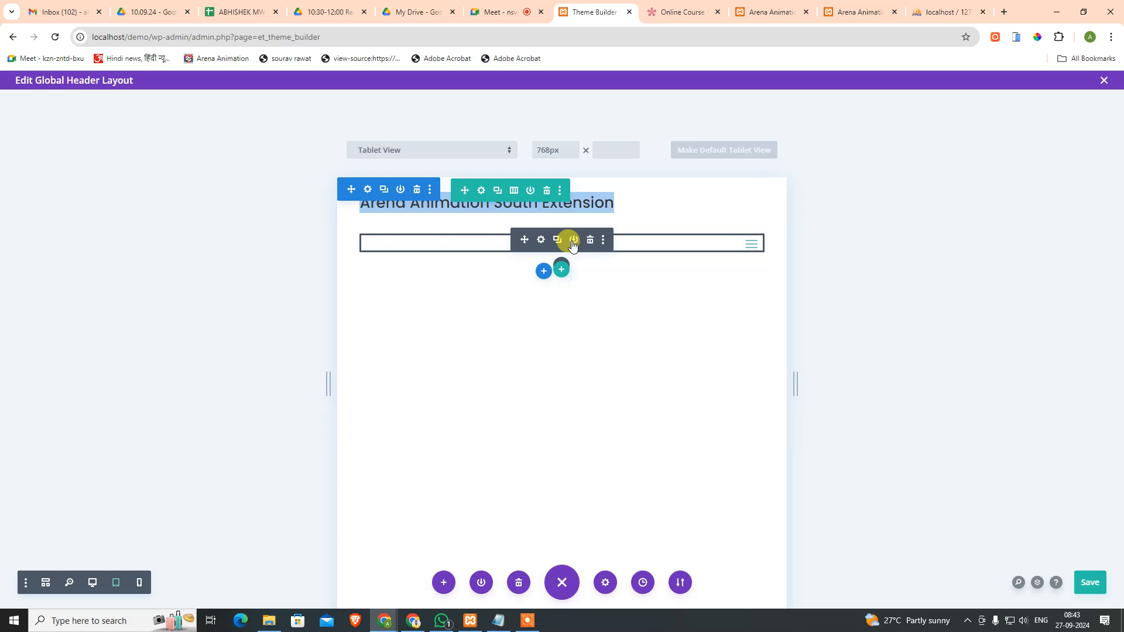
{"action": "left_click", "coordinate": [482, 192]}
{"action": "left_click", "coordinate": [445, 253]}
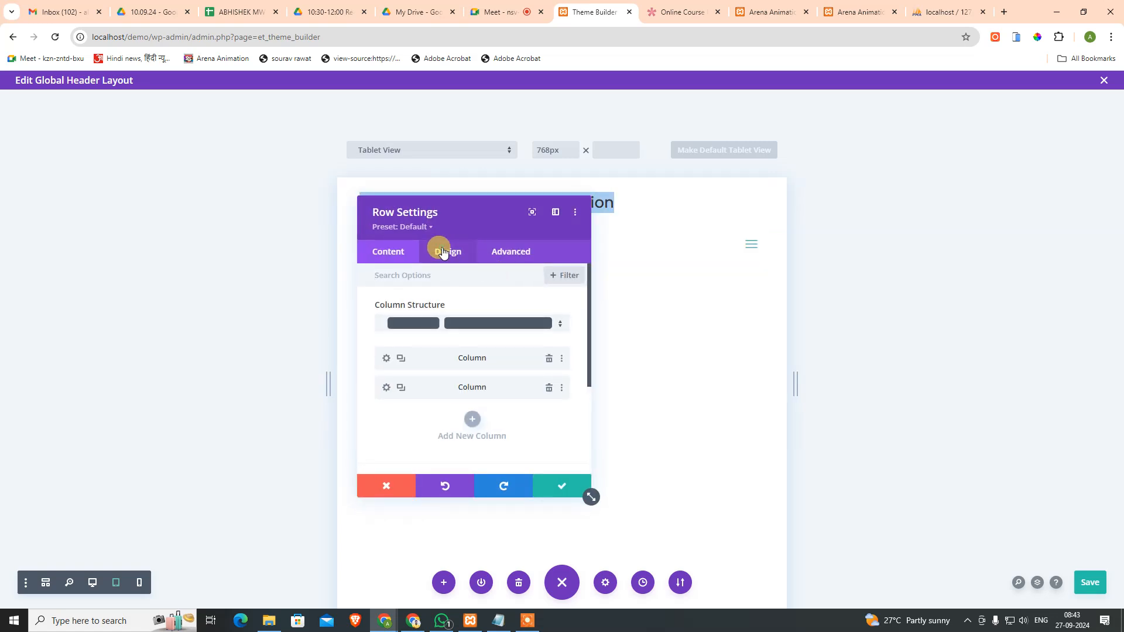
{"action": "left_click", "coordinate": [444, 304]}
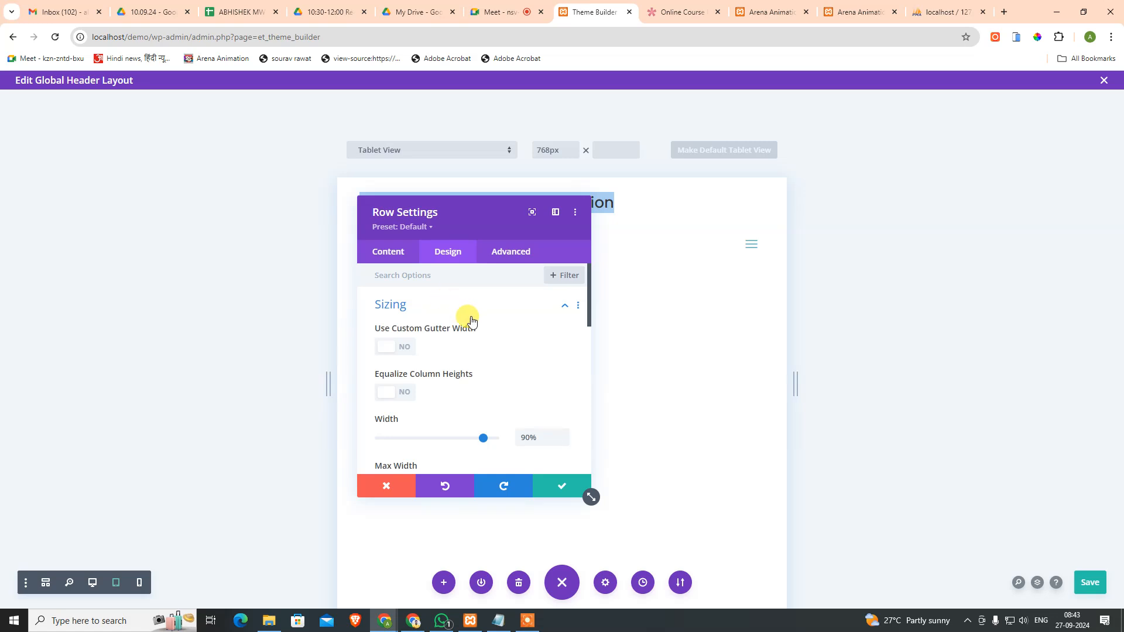
{"action": "scroll", "coordinate": [497, 339], "scroll_direction": "down", "scroll_amount": 1}
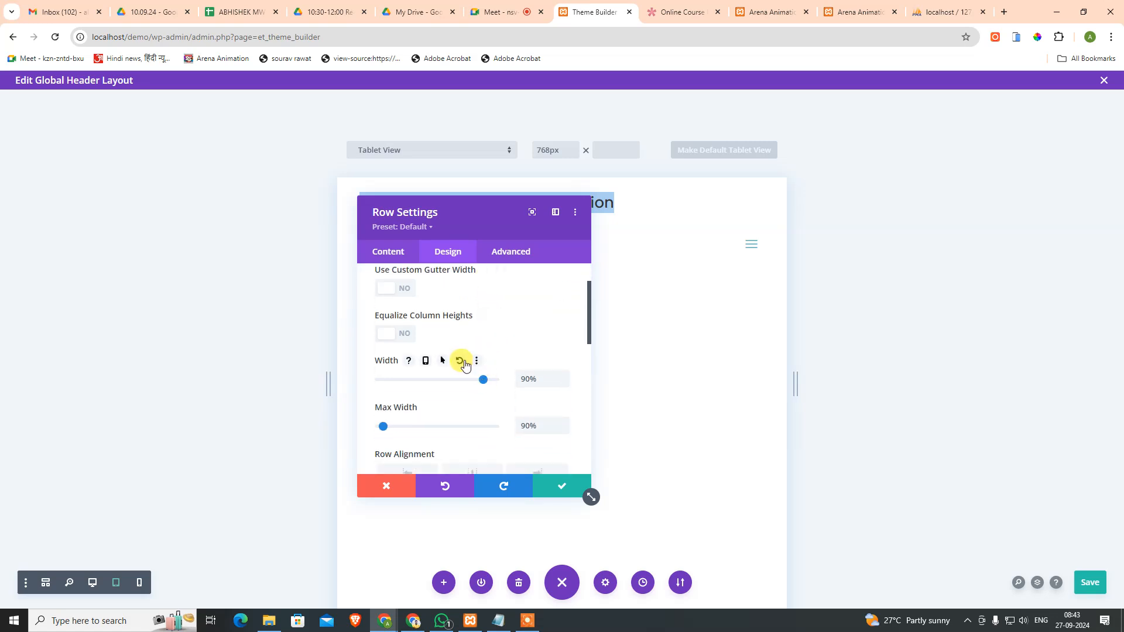
{"action": "left_click", "coordinate": [426, 361]}
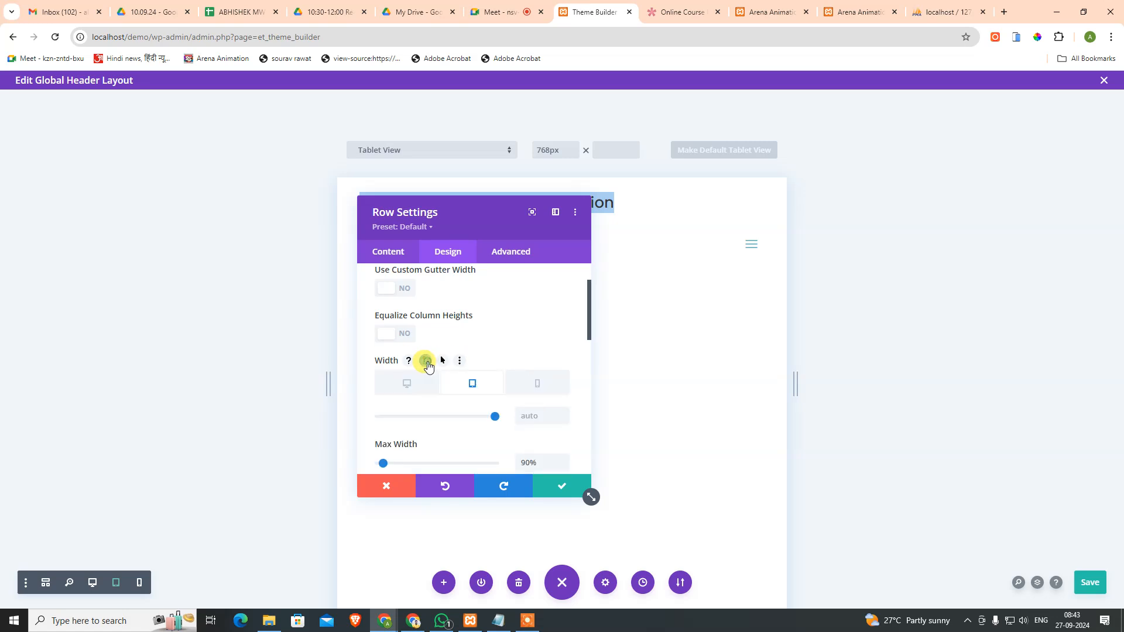
{"action": "left_click", "coordinate": [418, 385]}
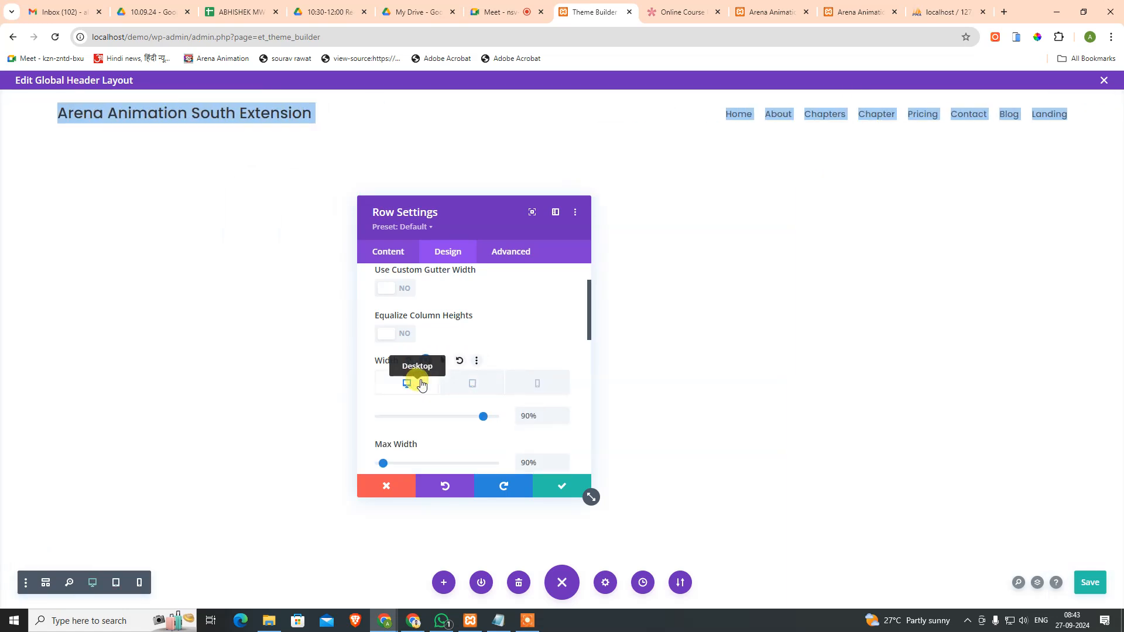
{"action": "left_click", "coordinate": [473, 384]}
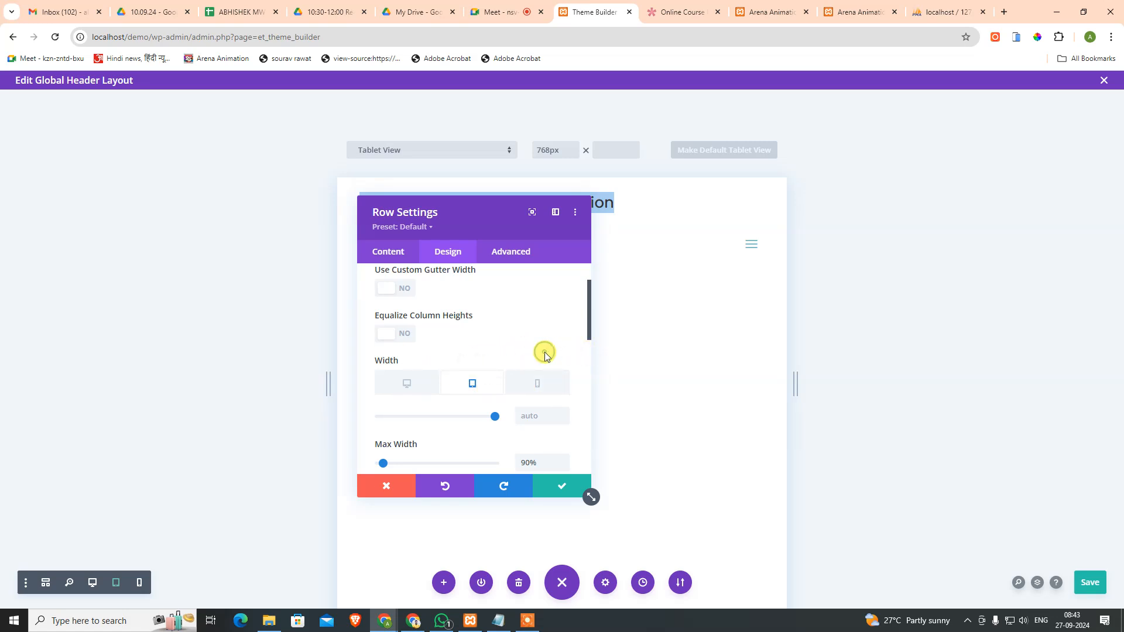
{"action": "left_click", "coordinate": [538, 486]}
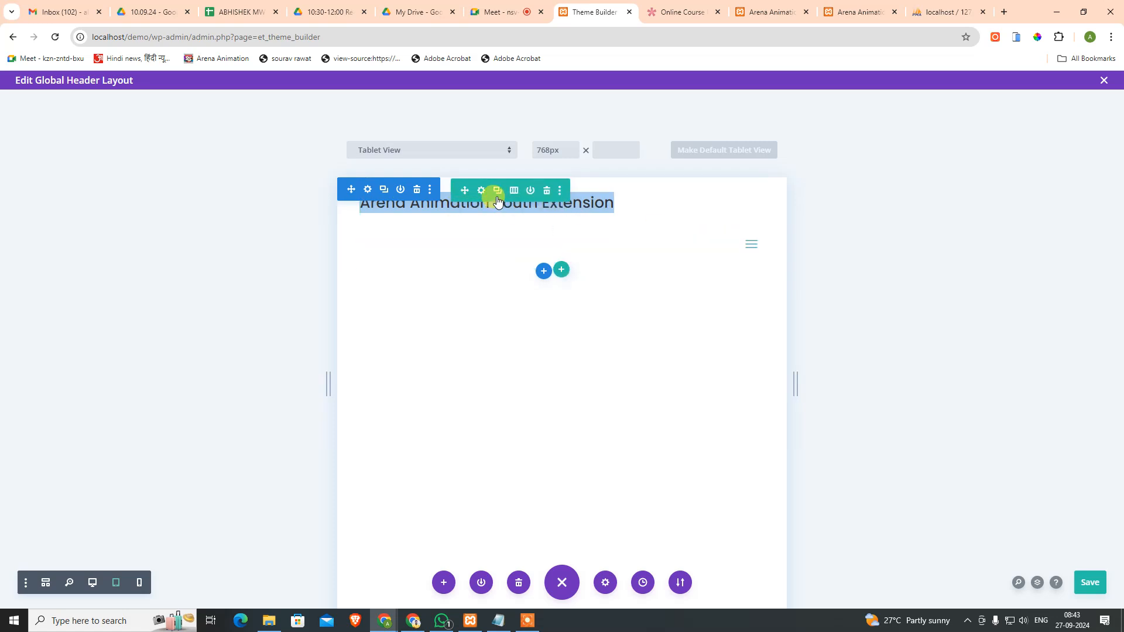
Step: Reopen the header row settings and view its column structure options
{"action": "left_click", "coordinate": [481, 190]}
{"action": "left_click", "coordinate": [461, 253]}
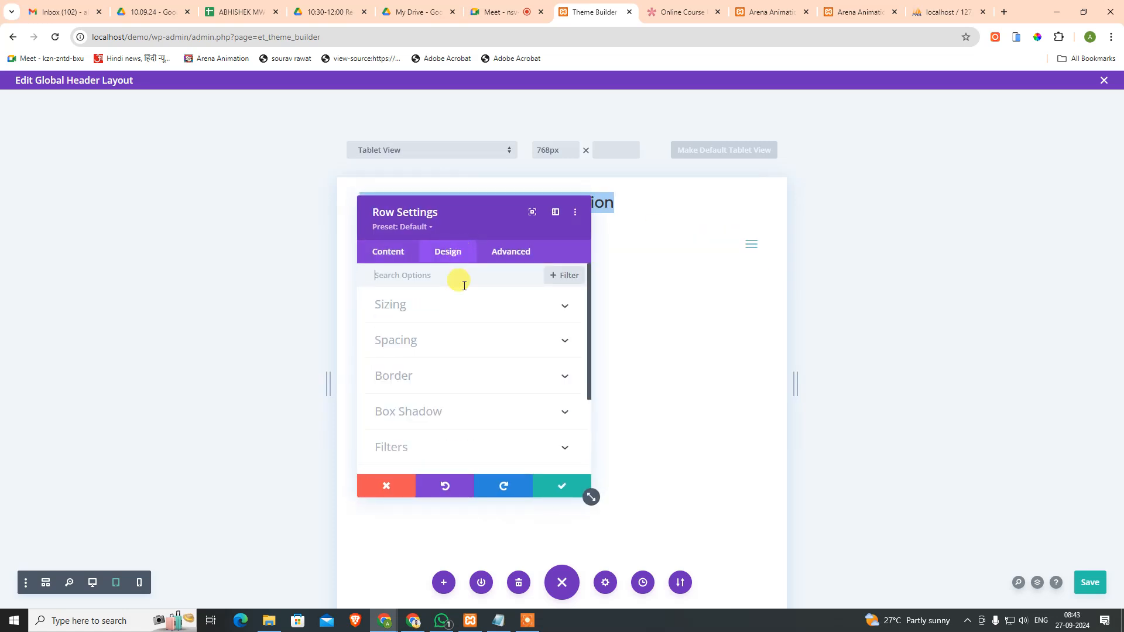
{"action": "scroll", "coordinate": [470, 346], "scroll_direction": "down", "scroll_amount": 1}
{"action": "scroll", "coordinate": [473, 351], "scroll_direction": "up", "scroll_amount": 2}
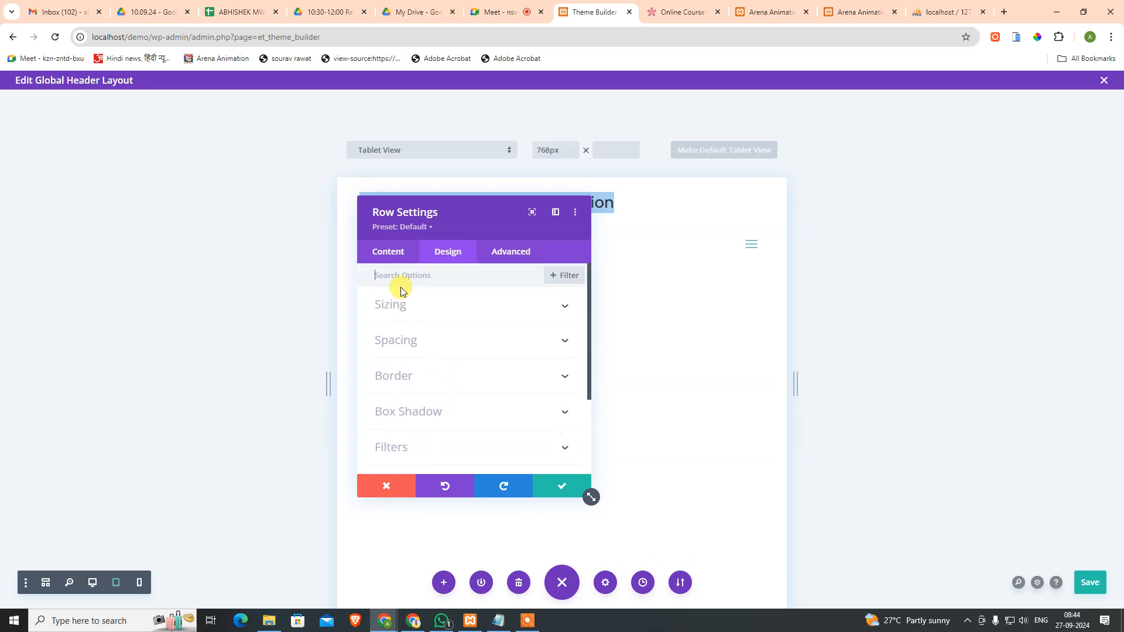
{"action": "left_click", "coordinate": [388, 251]}
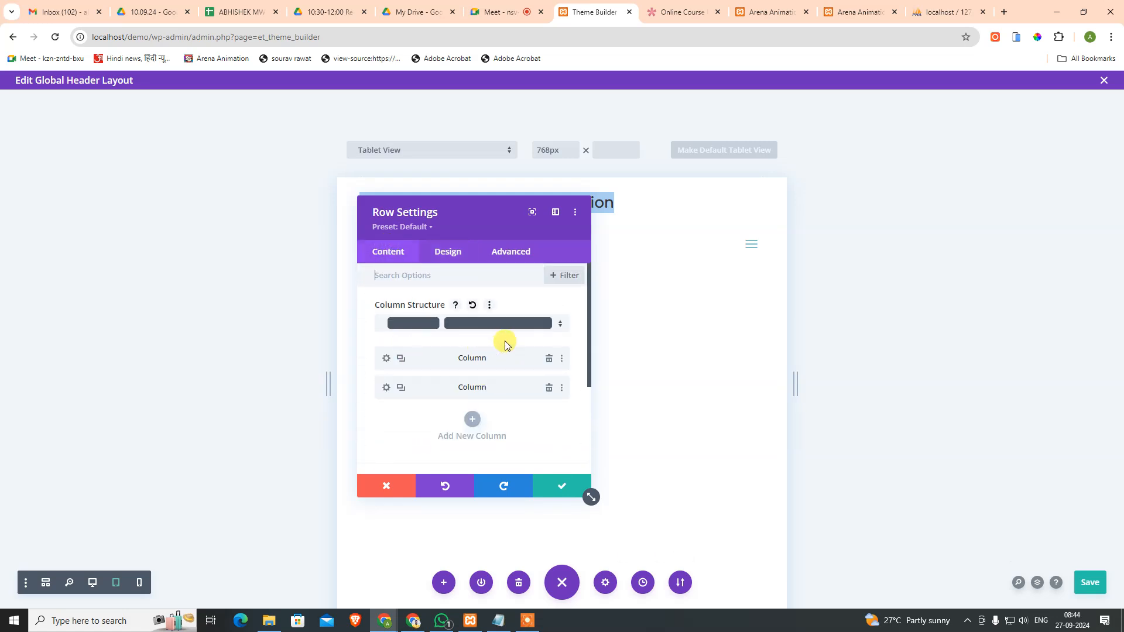
{"action": "left_click", "coordinate": [489, 306]}
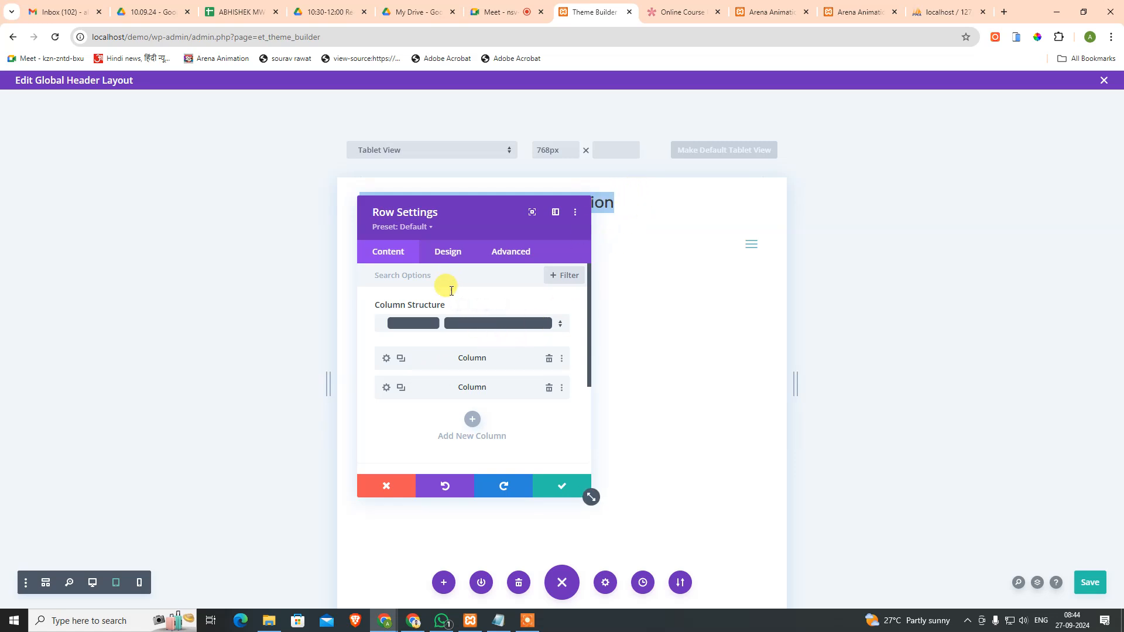
Step: Look through the row's Design and Advanced tabs, then return to its Content tab
{"action": "left_click", "coordinate": [452, 252]}
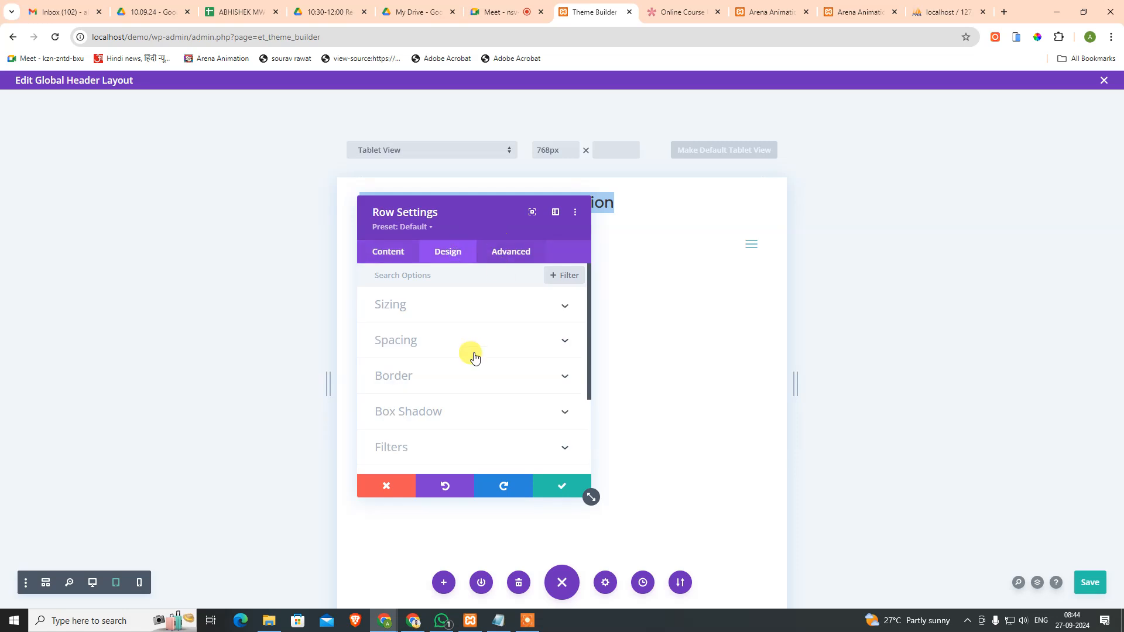
{"action": "scroll", "coordinate": [486, 360], "scroll_direction": "down", "scroll_amount": 2}
{"action": "left_click", "coordinate": [526, 251]}
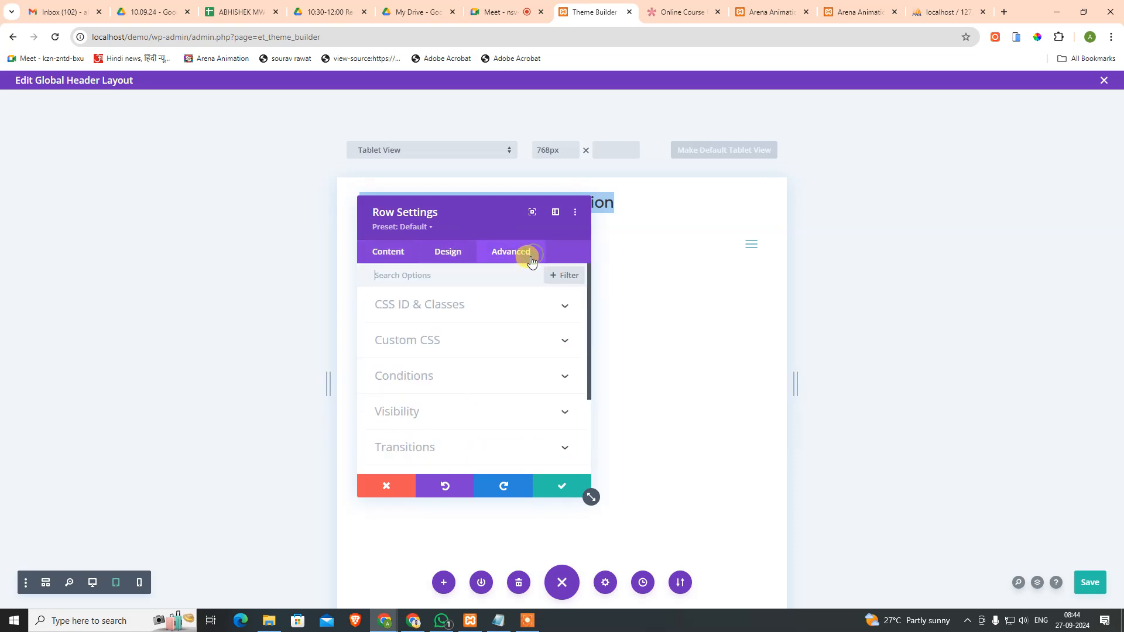
{"action": "scroll", "coordinate": [471, 336], "scroll_direction": "down", "scroll_amount": 2}
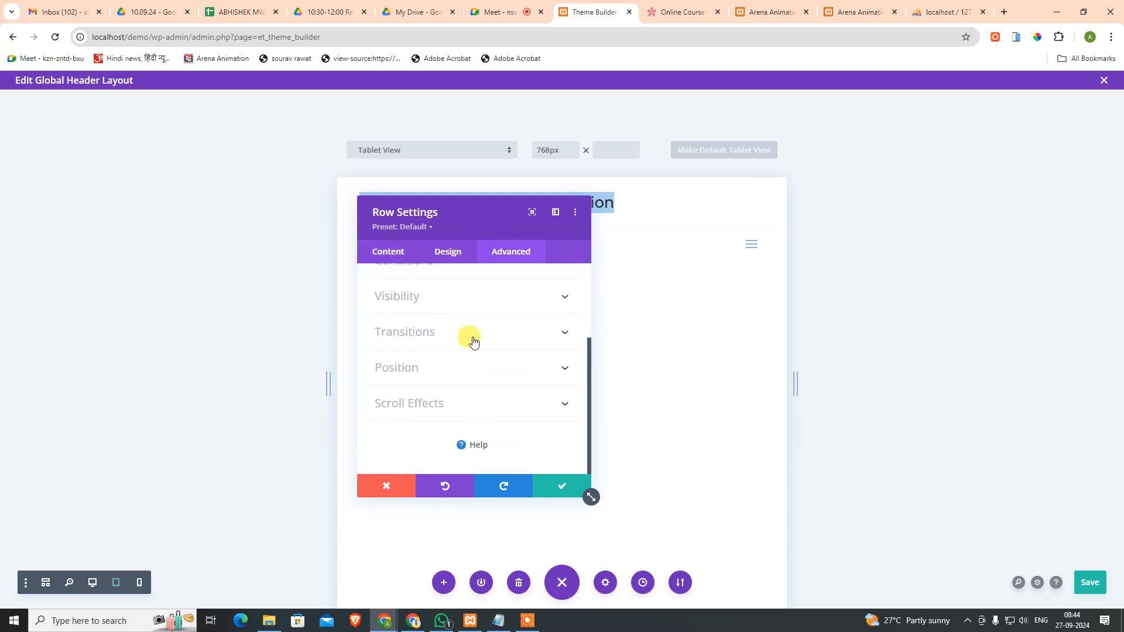
{"action": "scroll", "coordinate": [476, 343], "scroll_direction": "up", "scroll_amount": 2}
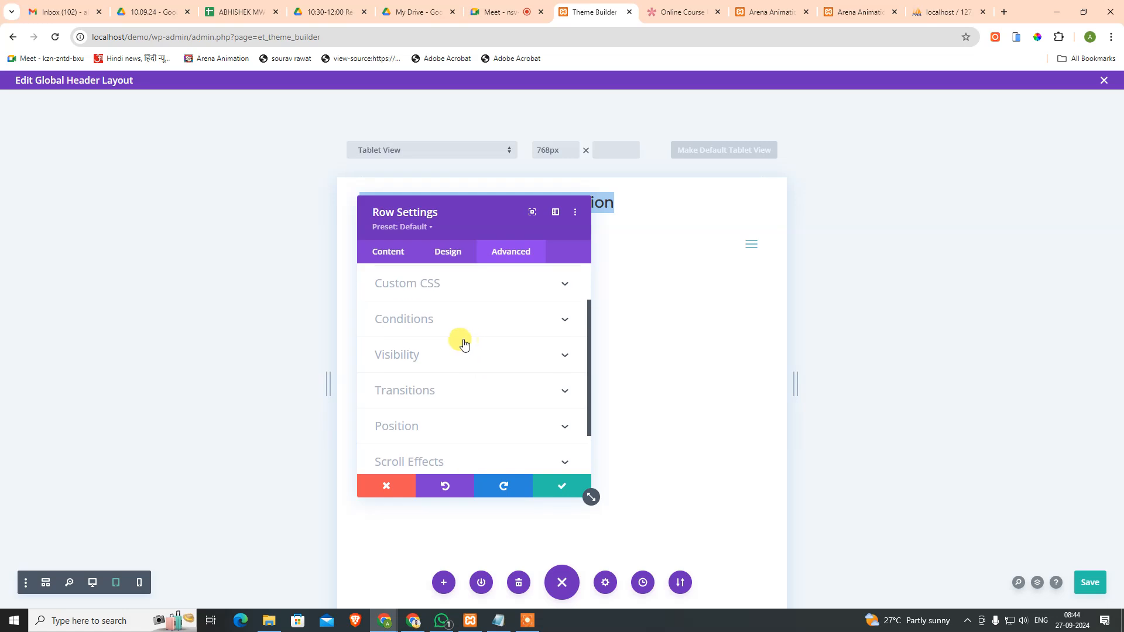
{"action": "scroll", "coordinate": [458, 351], "scroll_direction": "up", "scroll_amount": 2}
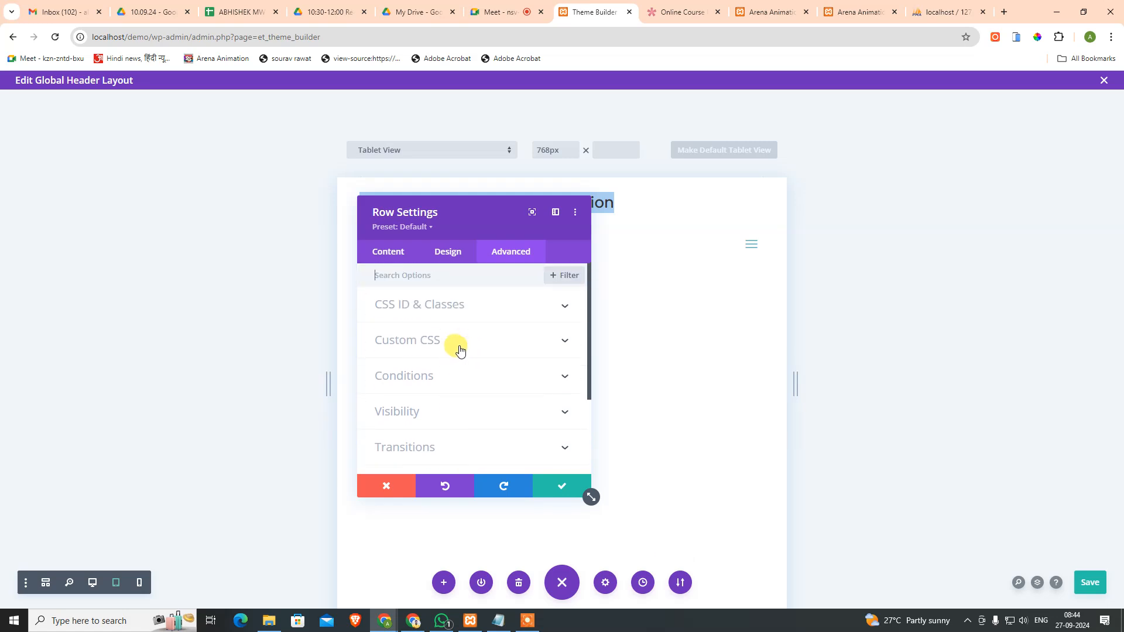
{"action": "left_click", "coordinate": [388, 252]}
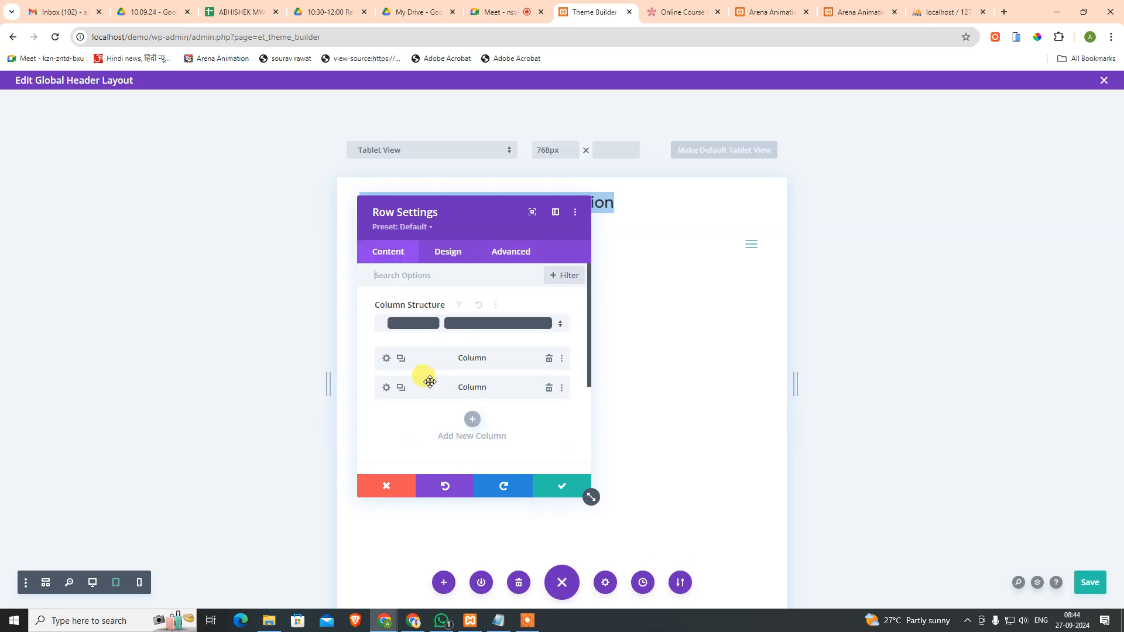
Step: Inspect the first column's Design > Spacing options, then discard the column changes
{"action": "left_click", "coordinate": [386, 359]}
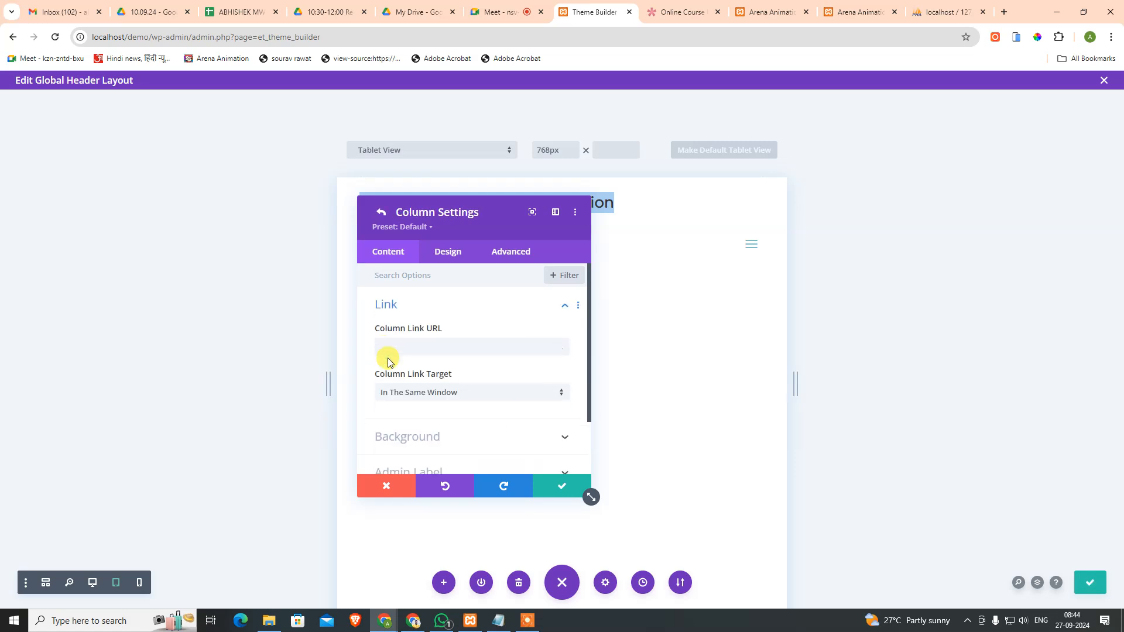
{"action": "scroll", "coordinate": [475, 361], "scroll_direction": "down", "scroll_amount": 2}
{"action": "scroll", "coordinate": [472, 364], "scroll_direction": "up", "scroll_amount": 2}
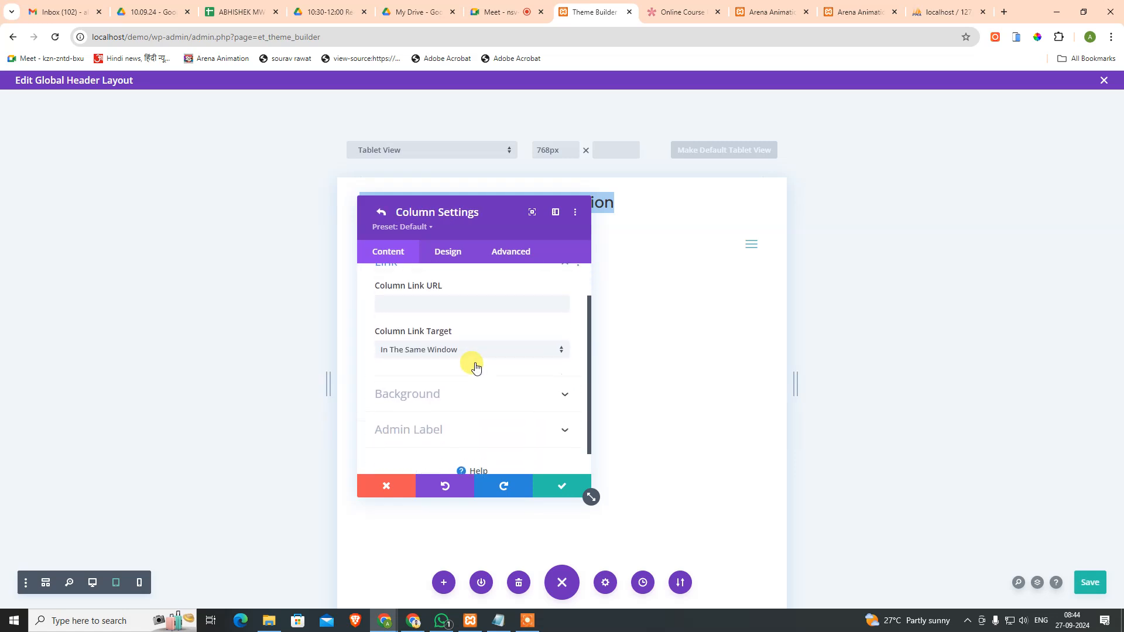
{"action": "left_click", "coordinate": [448, 252]}
{"action": "scroll", "coordinate": [449, 348], "scroll_direction": "down", "scroll_amount": 2}
{"action": "scroll", "coordinate": [456, 350], "scroll_direction": "up", "scroll_amount": 2}
{"action": "left_click", "coordinate": [437, 305]}
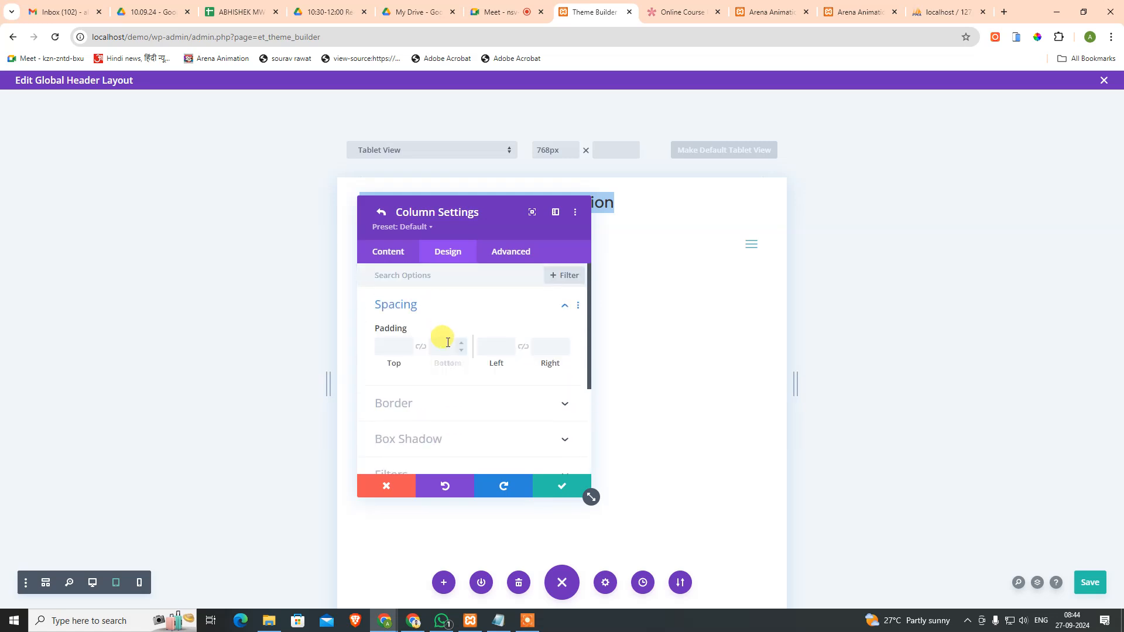
{"action": "left_click", "coordinate": [386, 487]}
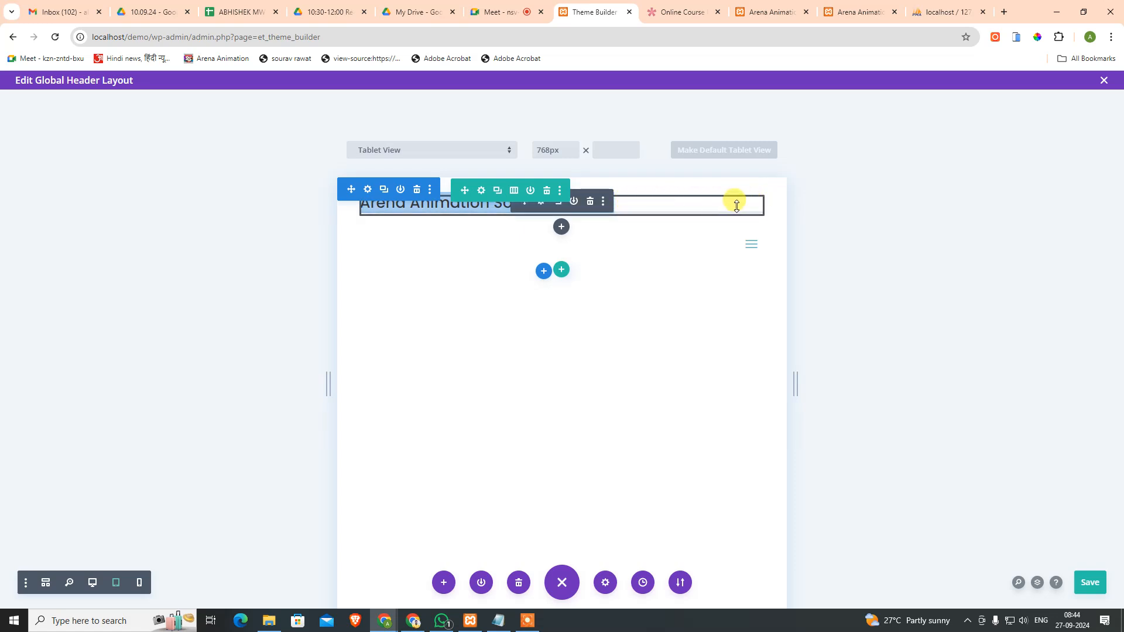
Step: Set the site-title module's right padding to about 32px and adjust the tablet preview width
{"action": "left_click_drag", "start_coordinate": [761, 202], "coordinate": [710, 204]}
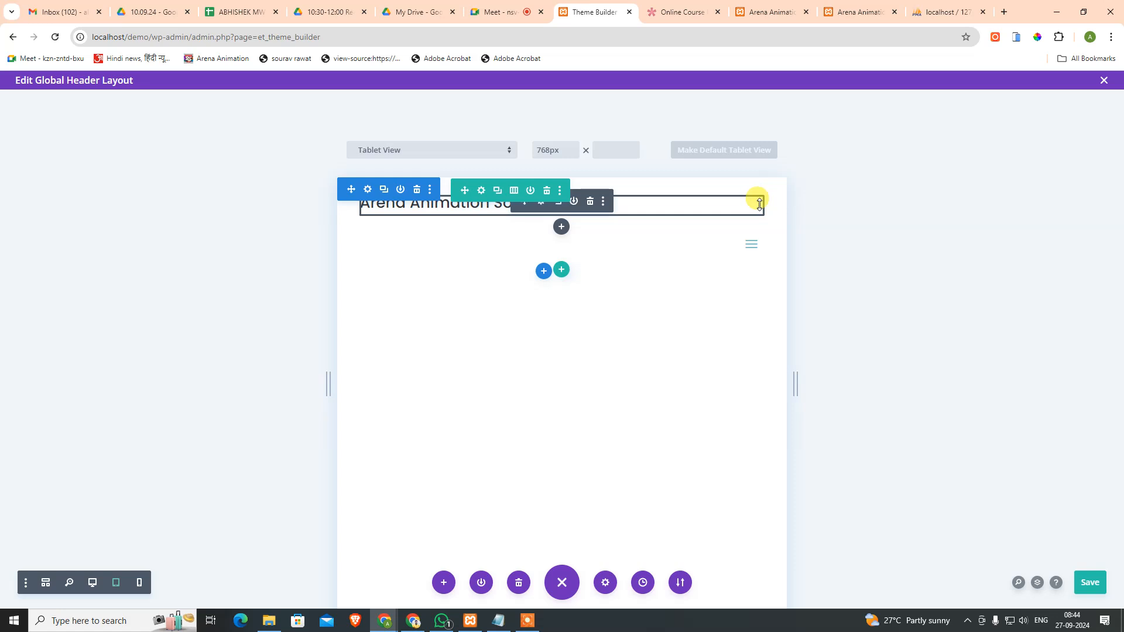
{"action": "left_click_drag", "start_coordinate": [764, 204], "coordinate": [660, 220]}
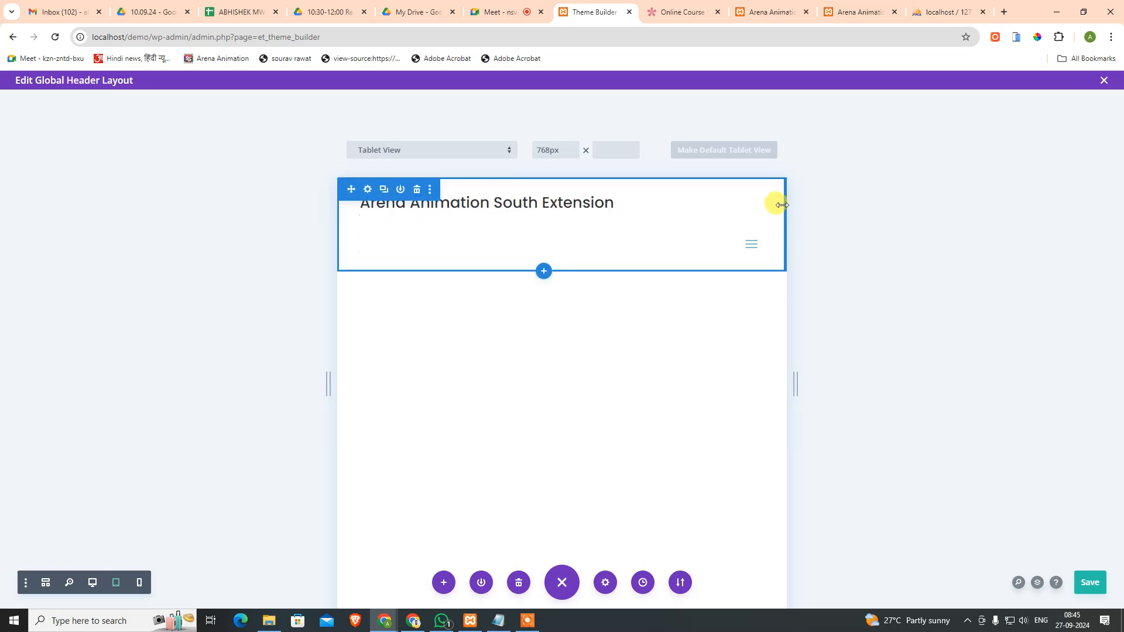
{"action": "left_click_drag", "start_coordinate": [781, 204], "coordinate": [784, 203]}
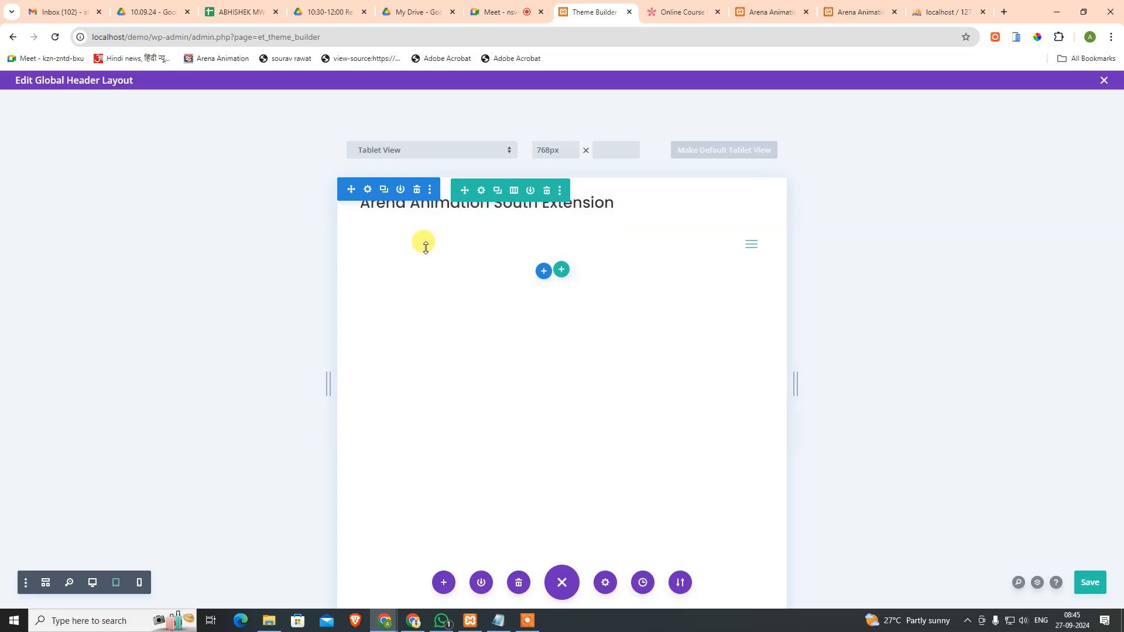
Step: Explore the header row's Design spacing and sizing options, leaving custom gutter width off
{"action": "left_click", "coordinate": [481, 192]}
{"action": "left_click", "coordinate": [468, 261]}
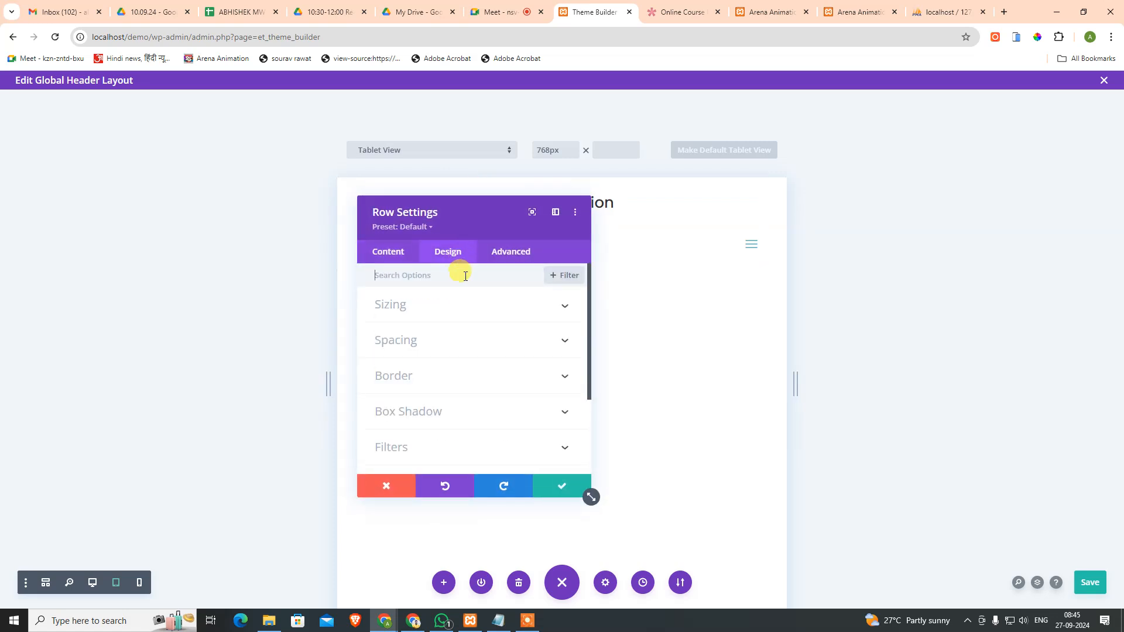
{"action": "left_click", "coordinate": [450, 340]}
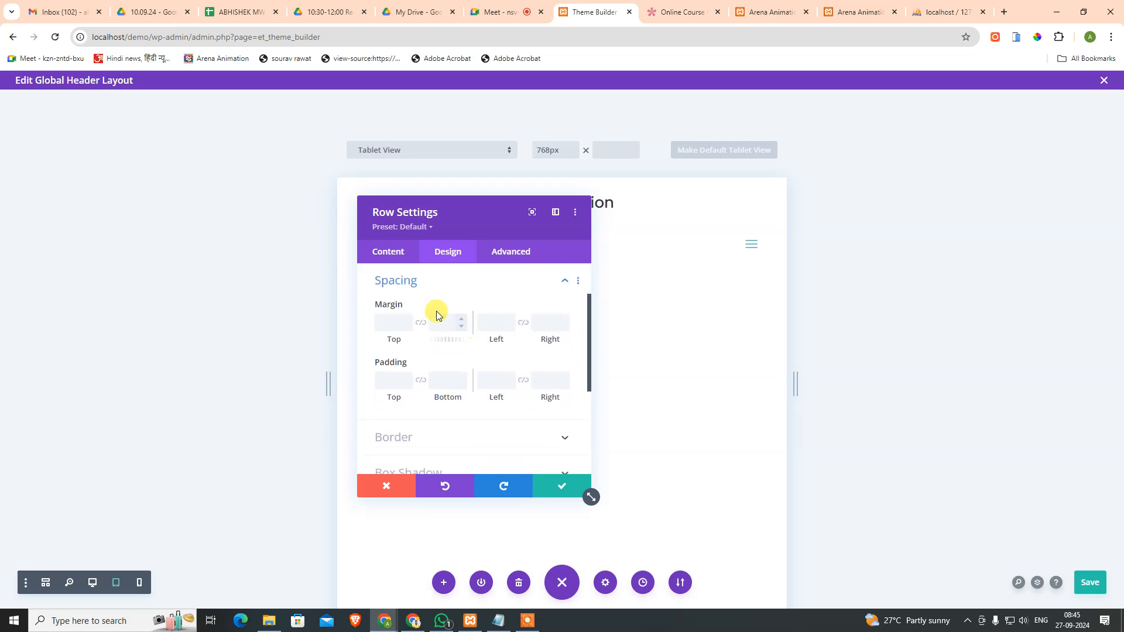
{"action": "left_click", "coordinate": [422, 284]}
{"action": "scroll", "coordinate": [423, 299], "scroll_direction": "up", "scroll_amount": 2}
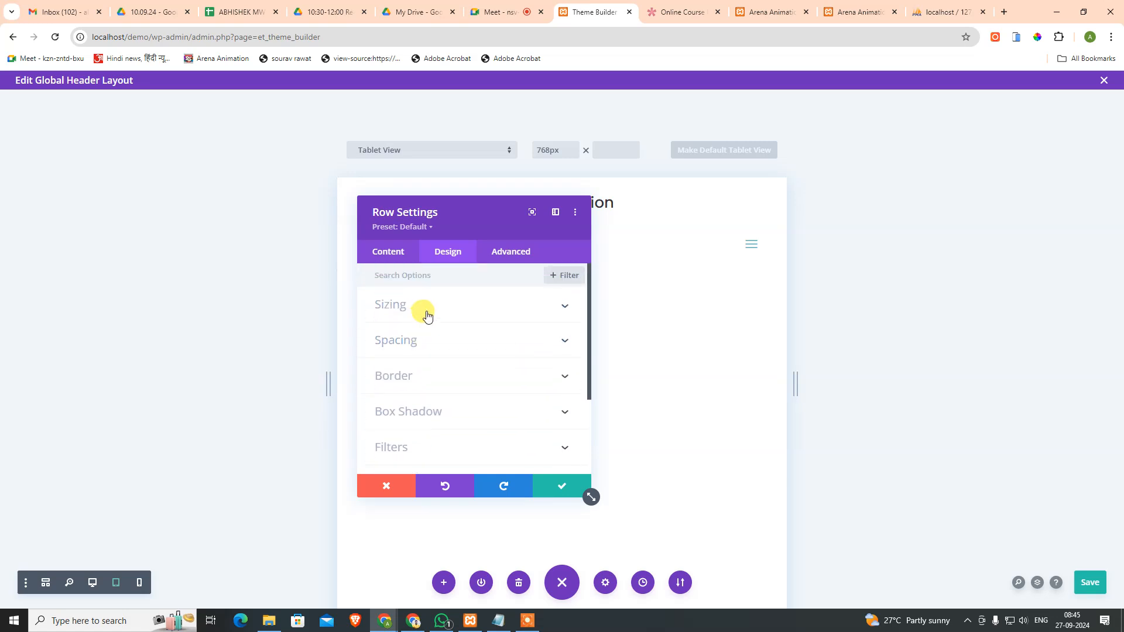
{"action": "left_click", "coordinate": [426, 314]}
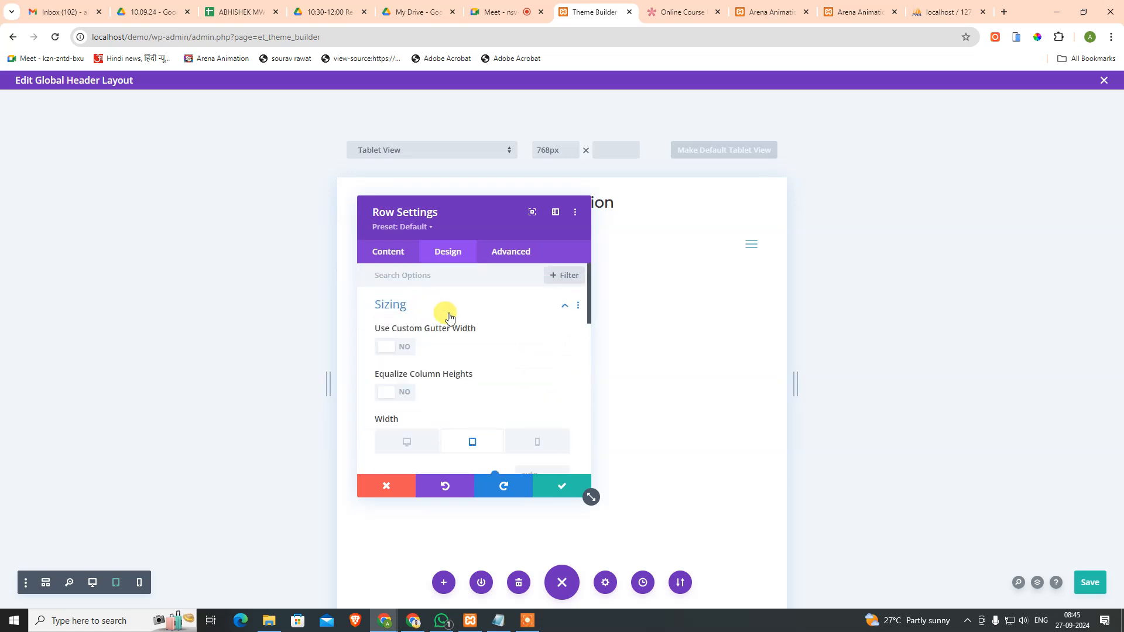
{"action": "left_click", "coordinate": [399, 401]}
{"action": "left_click", "coordinate": [395, 348]}
{"action": "left_click", "coordinate": [397, 347]}
{"action": "left_click", "coordinate": [395, 349]}
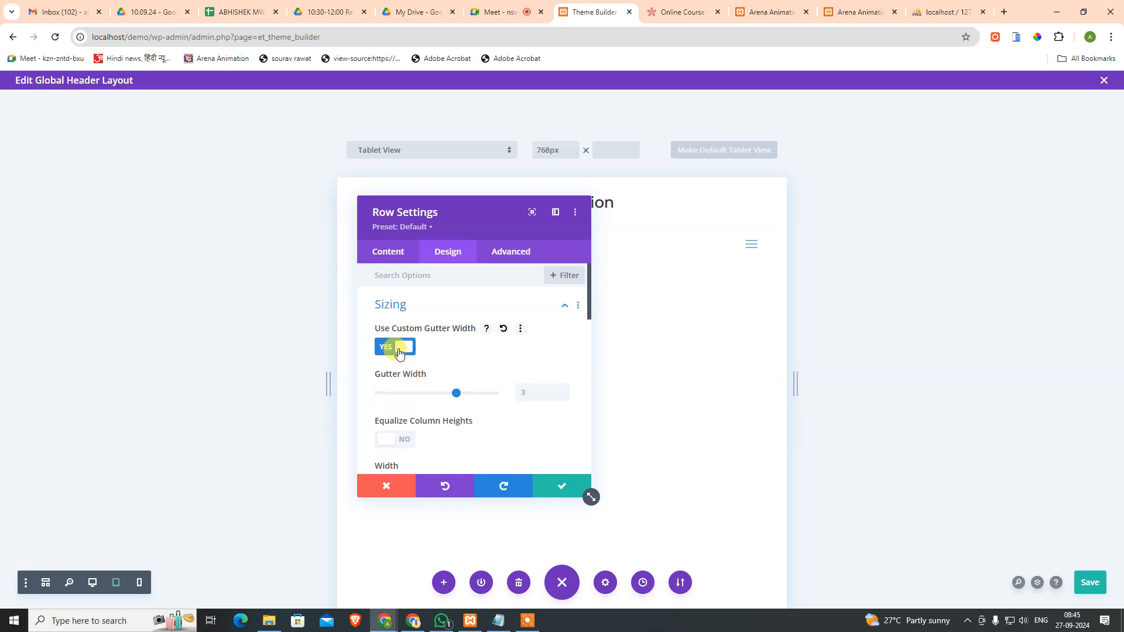
{"action": "left_click", "coordinate": [399, 350]}
Step: Set the row's tablet Width to 50% and save the row settings
{"action": "scroll", "coordinate": [439, 368], "scroll_direction": "down", "scroll_amount": 3}
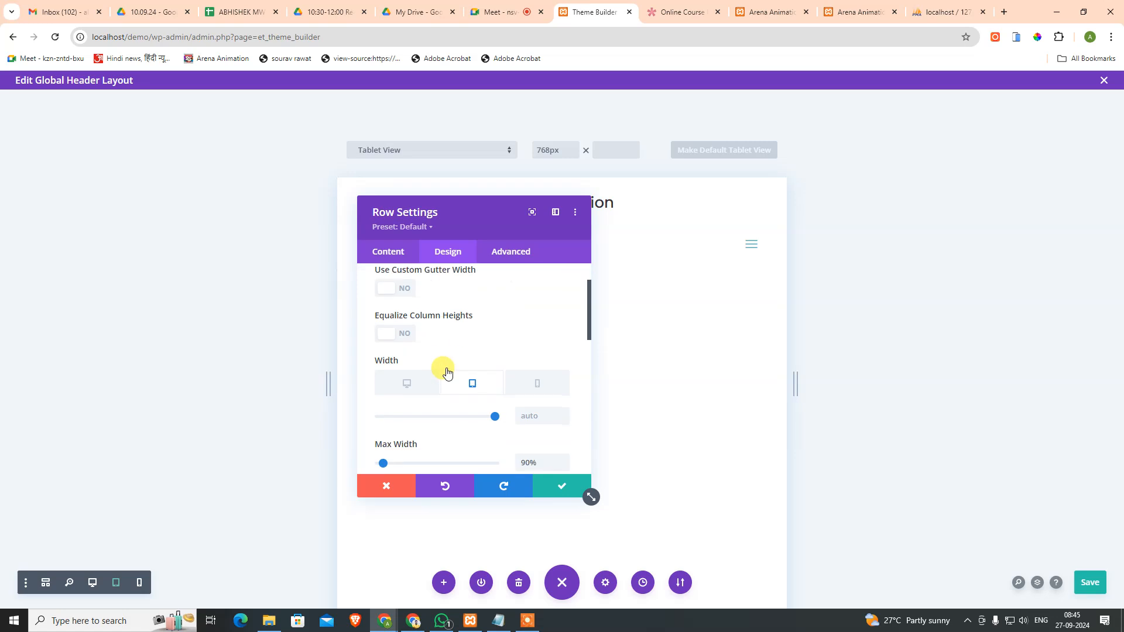
{"action": "left_click", "coordinate": [539, 270]}
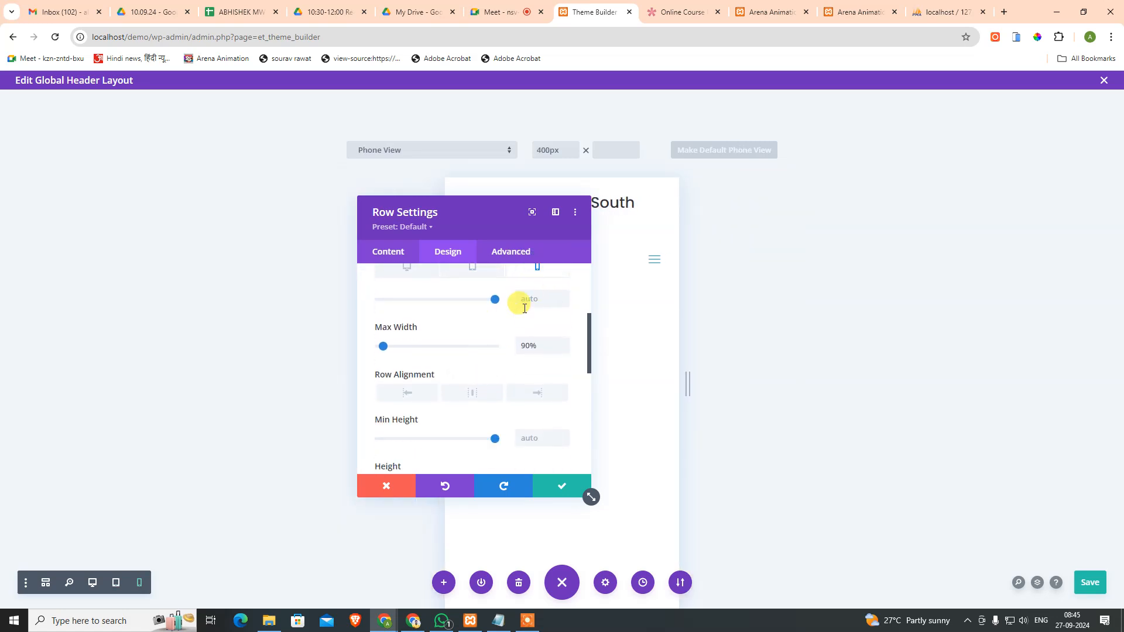
{"action": "scroll", "coordinate": [528, 299], "scroll_direction": "up", "scroll_amount": 1}
{"action": "left_click", "coordinate": [476, 327]}
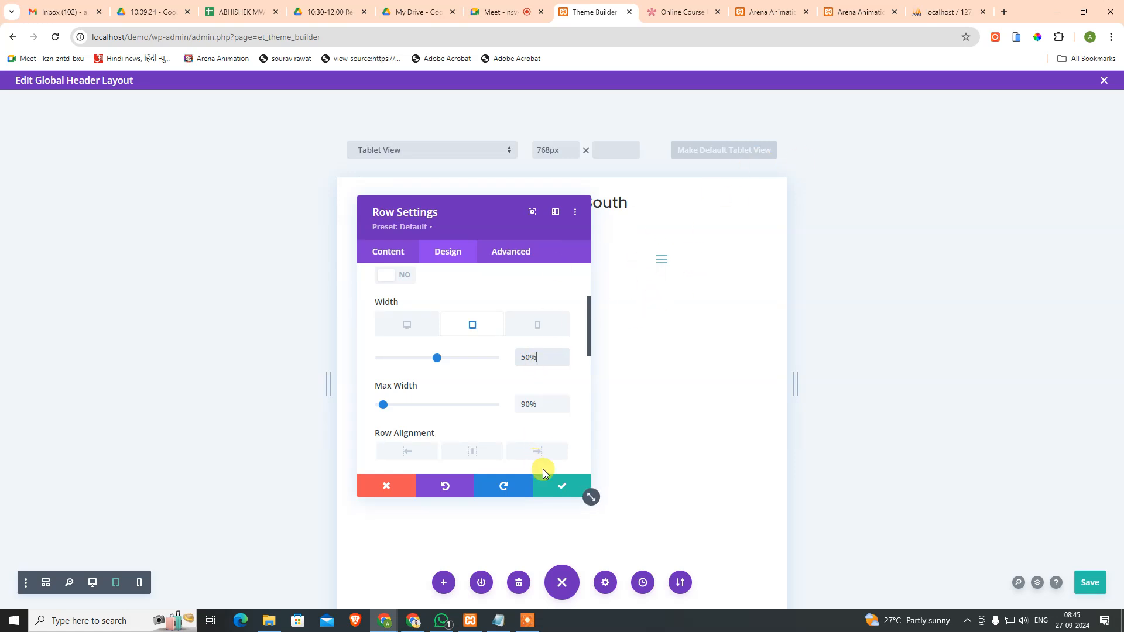
{"action": "left_click", "coordinate": [556, 486]}
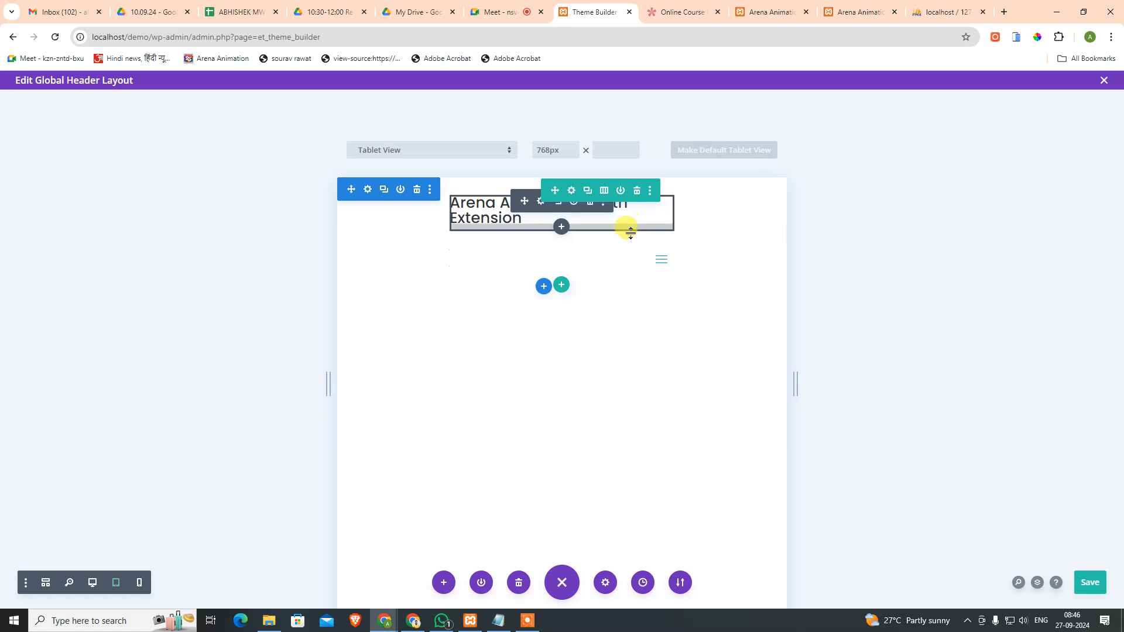
Step: Check the row's column layouts and first column settings, discarding any changes
{"action": "left_click", "coordinate": [570, 190]}
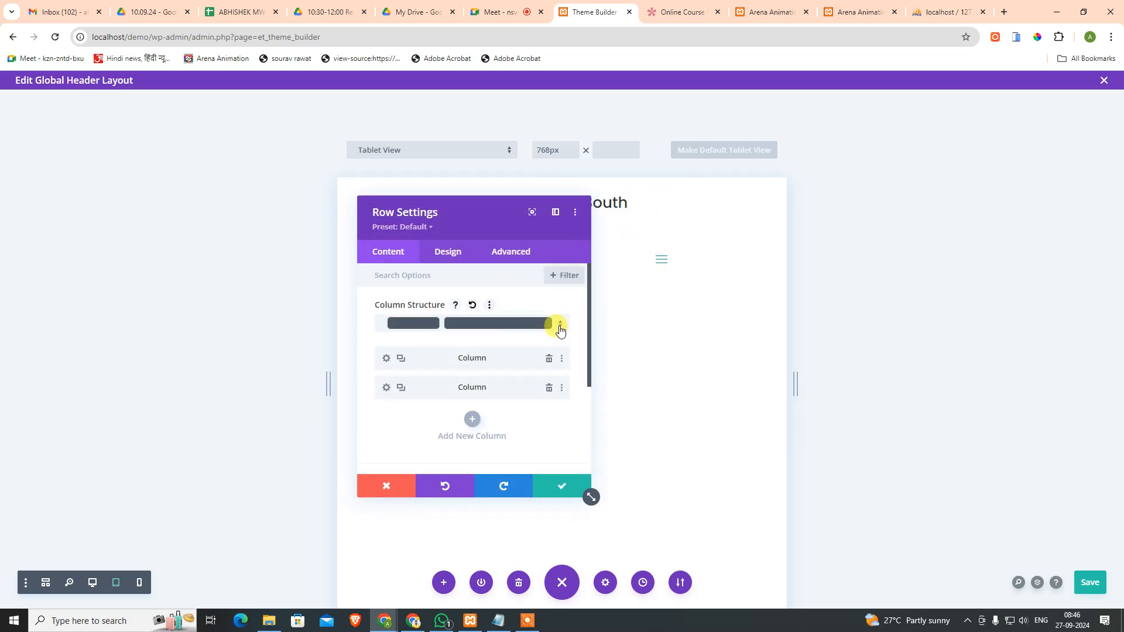
{"action": "left_click", "coordinate": [559, 327]}
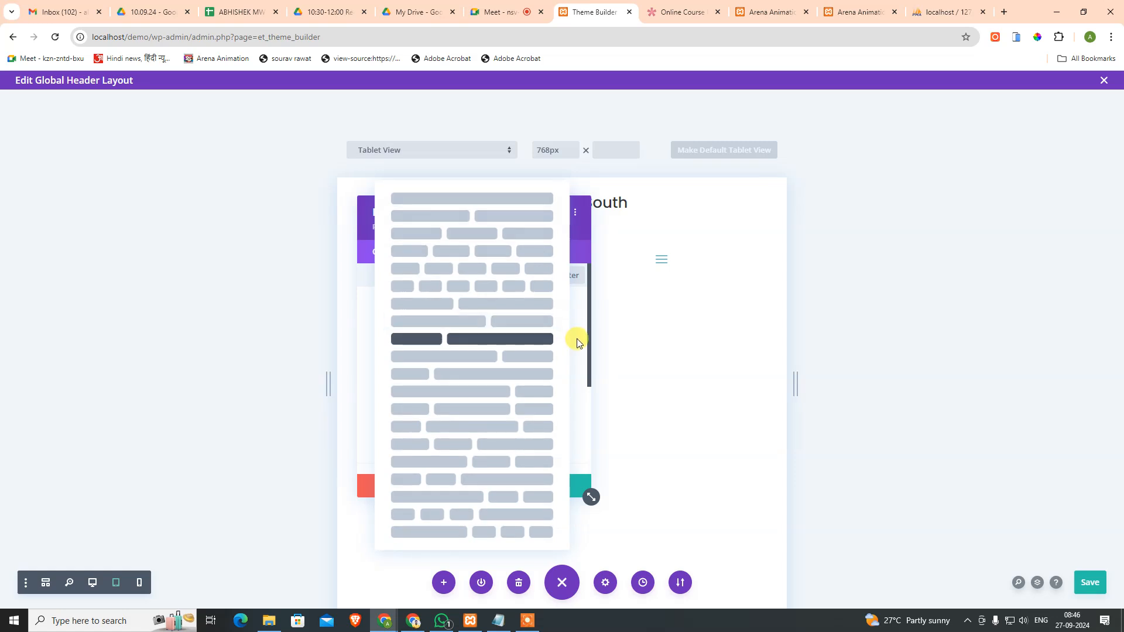
{"action": "left_click", "coordinate": [577, 342]}
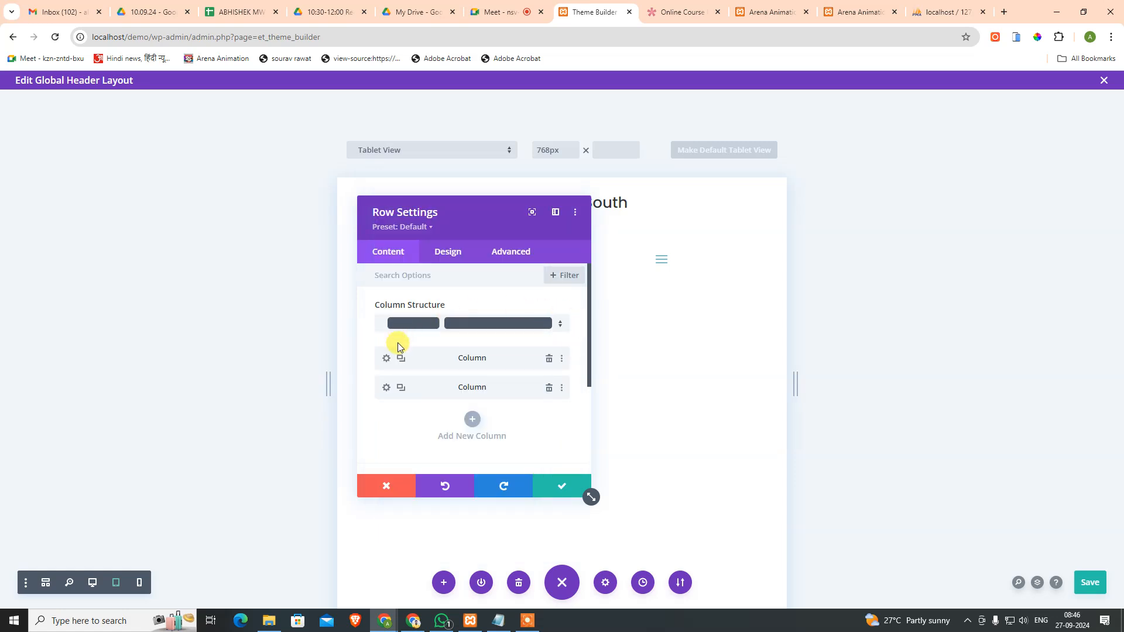
{"action": "left_click", "coordinate": [386, 357]}
{"action": "scroll", "coordinate": [434, 305], "scroll_direction": "down", "scroll_amount": 1}
{"action": "scroll", "coordinate": [427, 292], "scroll_direction": "up", "scroll_amount": 1}
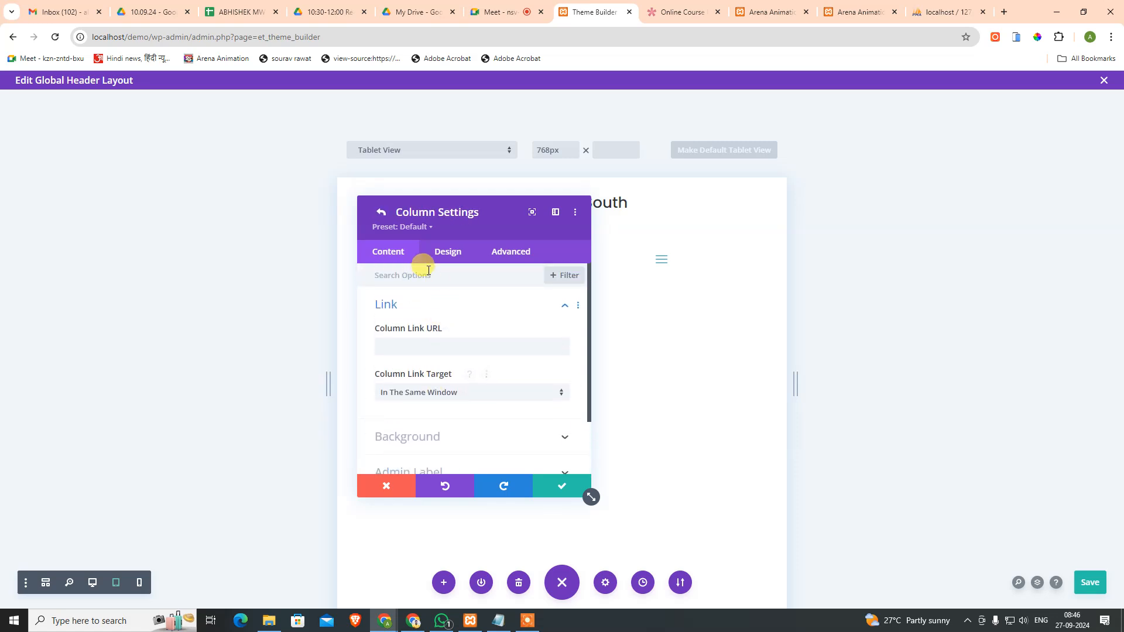
{"action": "left_click", "coordinate": [387, 491]}
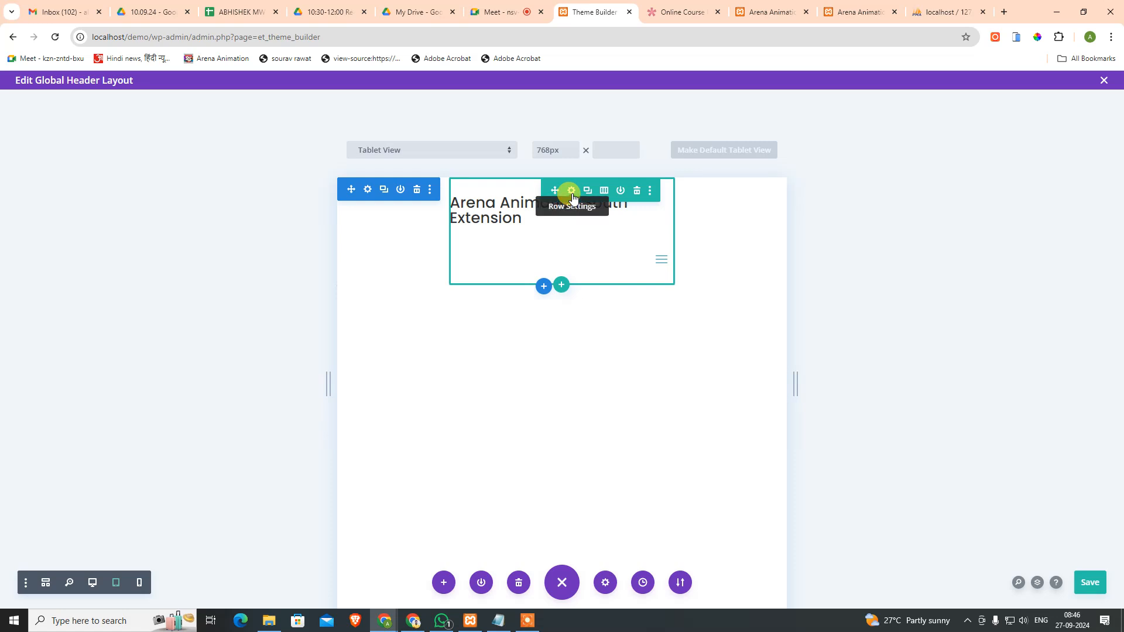
Step: Change the row's tablet width from 50% back to auto and save, then reopen its Advanced options
{"action": "left_click", "coordinate": [571, 192]}
{"action": "left_click", "coordinate": [444, 251]}
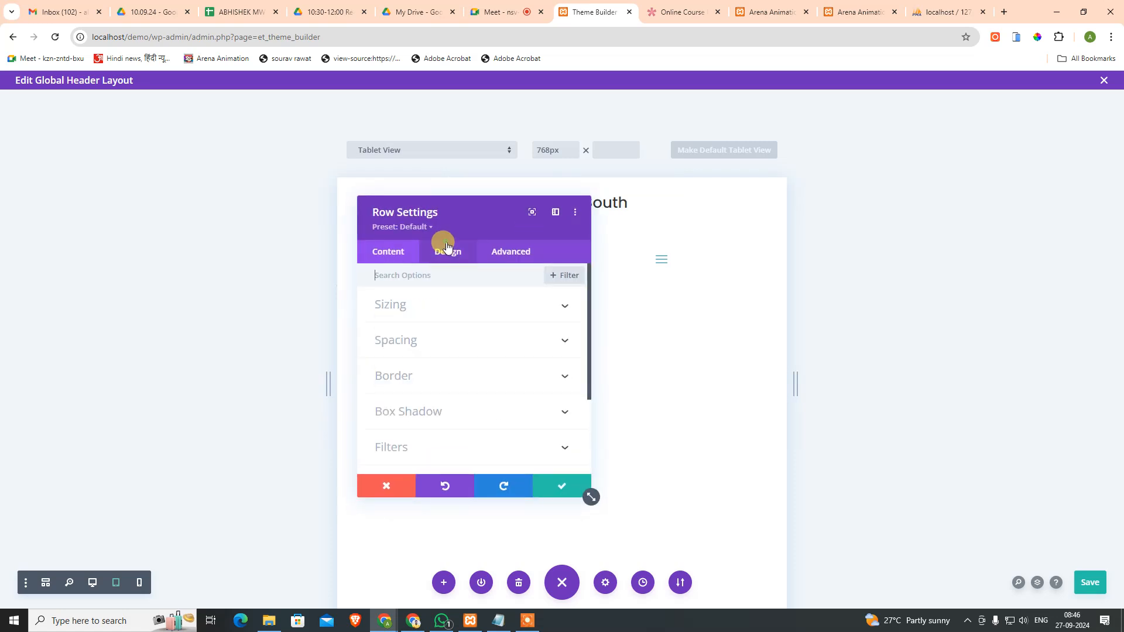
{"action": "left_click", "coordinate": [421, 305]}
{"action": "scroll", "coordinate": [439, 325], "scroll_direction": "down", "scroll_amount": 3}
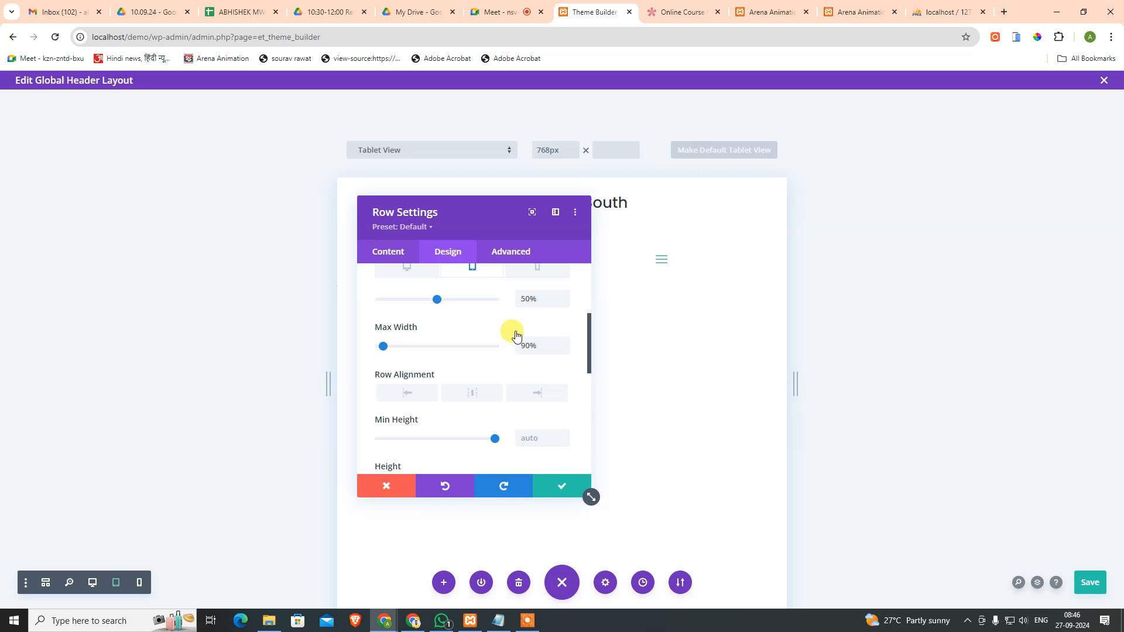
{"action": "scroll", "coordinate": [526, 351], "scroll_direction": "up", "scroll_amount": 1}
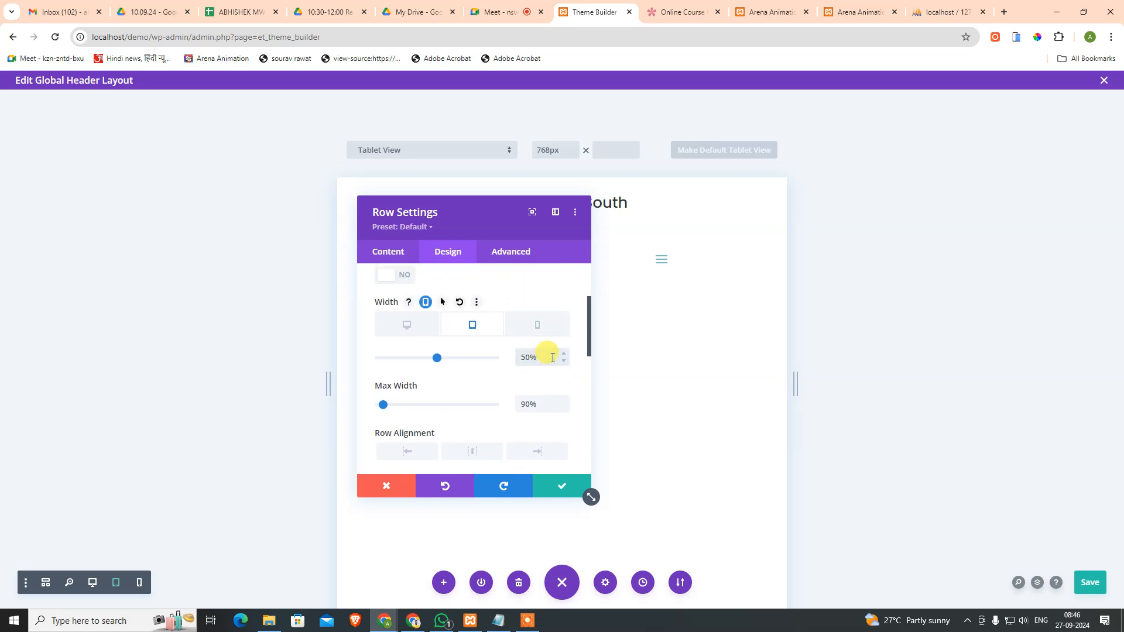
{"action": "left_click_drag", "start_coordinate": [552, 358], "coordinate": [477, 343]}
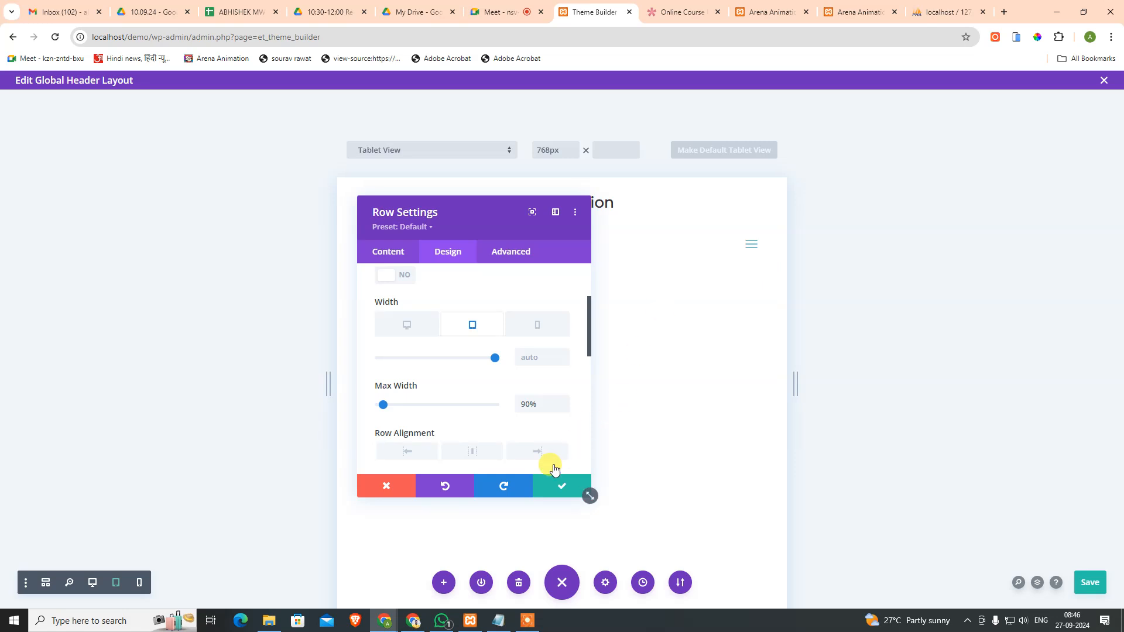
{"action": "left_click", "coordinate": [564, 486]}
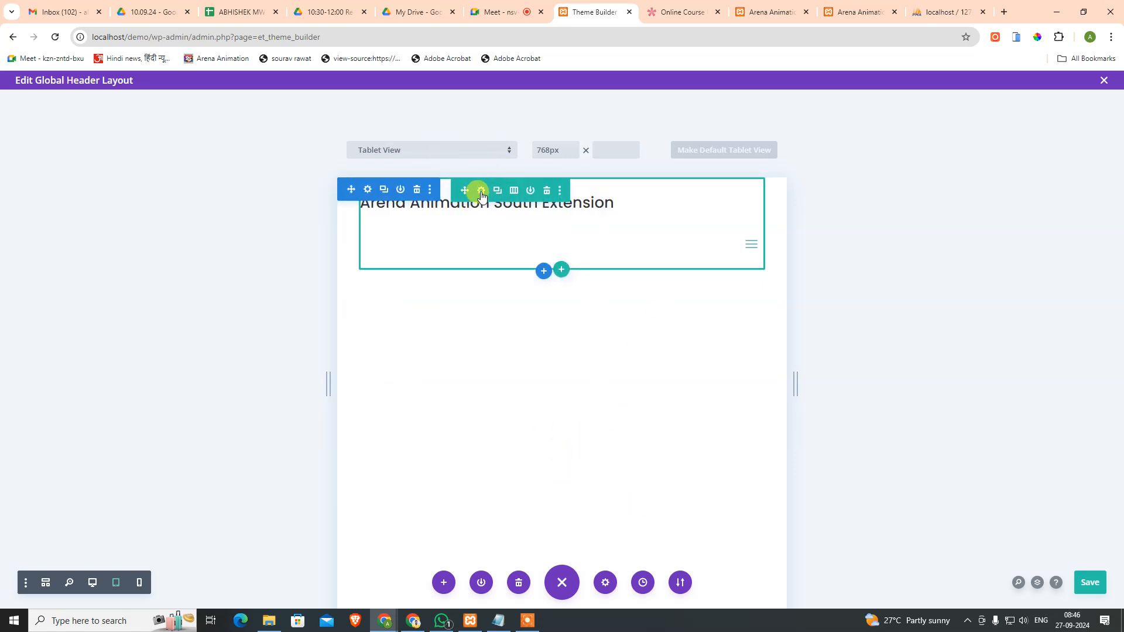
{"action": "left_click", "coordinate": [480, 190]}
{"action": "left_click", "coordinate": [507, 250]}
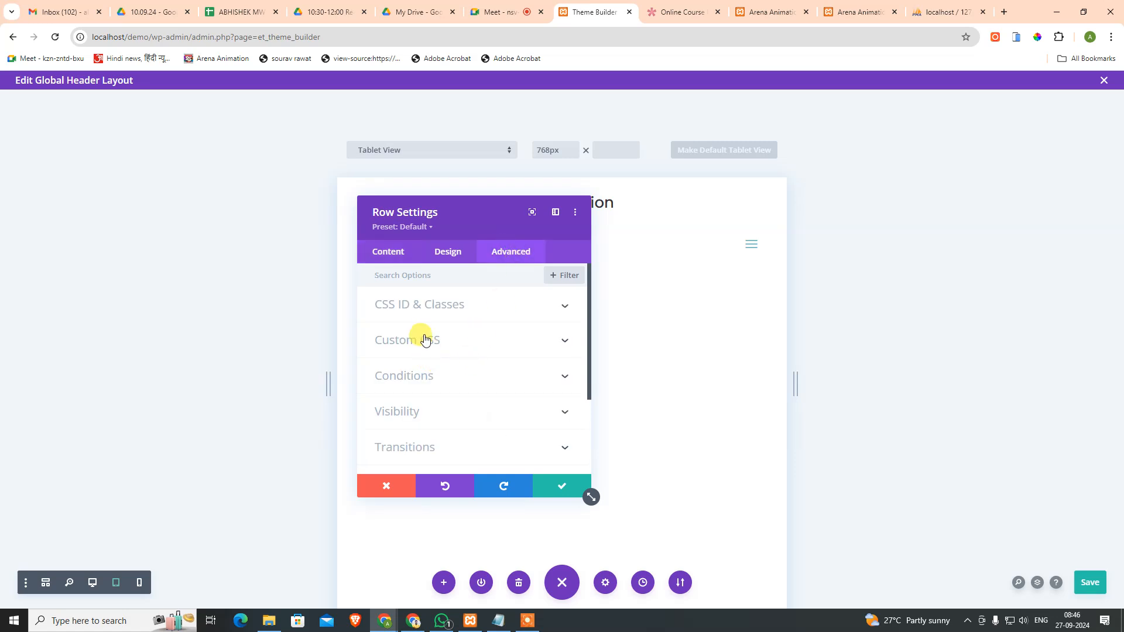
Step: Add display:flex; as tablet-only Custom CSS for the row's Main Element
{"action": "left_click", "coordinate": [453, 343]}
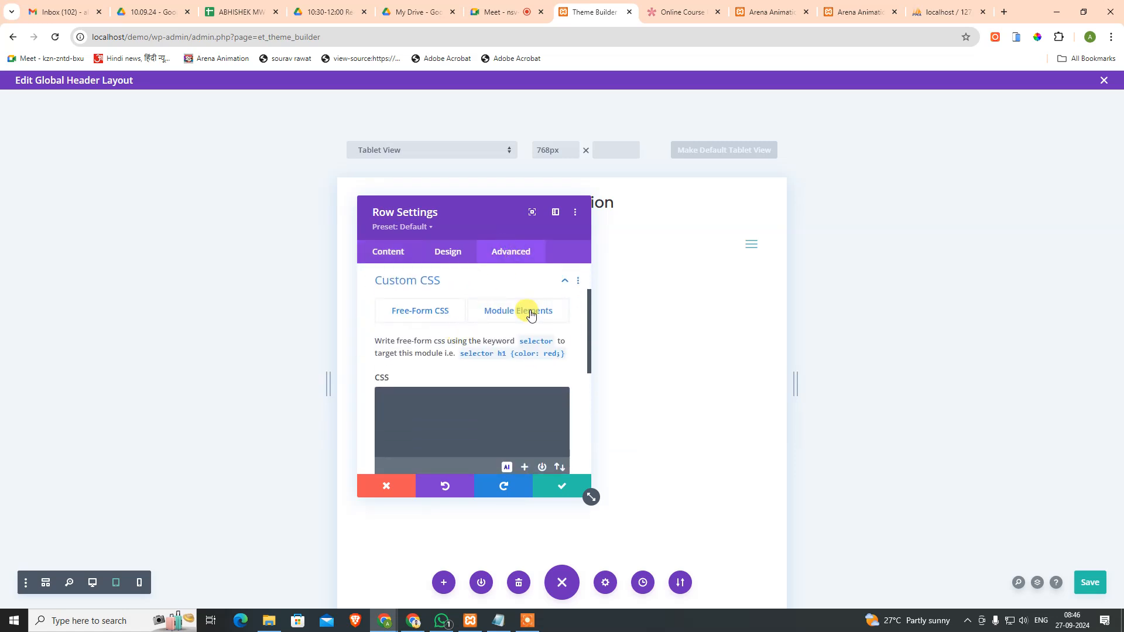
{"action": "left_click", "coordinate": [530, 315]}
{"action": "scroll", "coordinate": [555, 345], "scroll_direction": "down", "scroll_amount": 2}
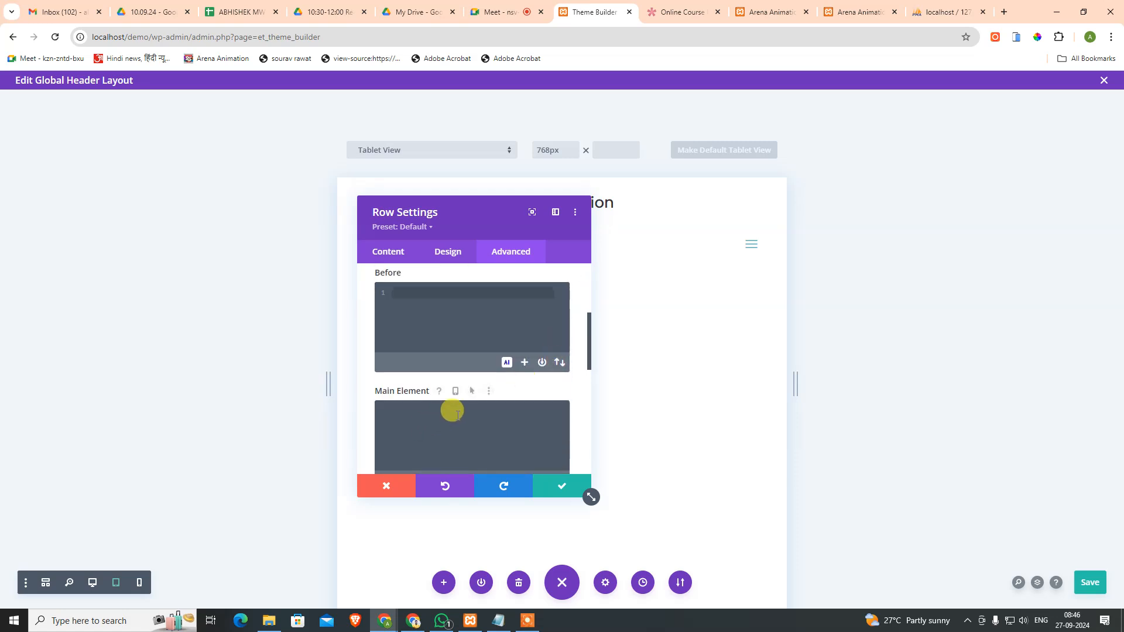
{"action": "left_click", "coordinate": [457, 393]}
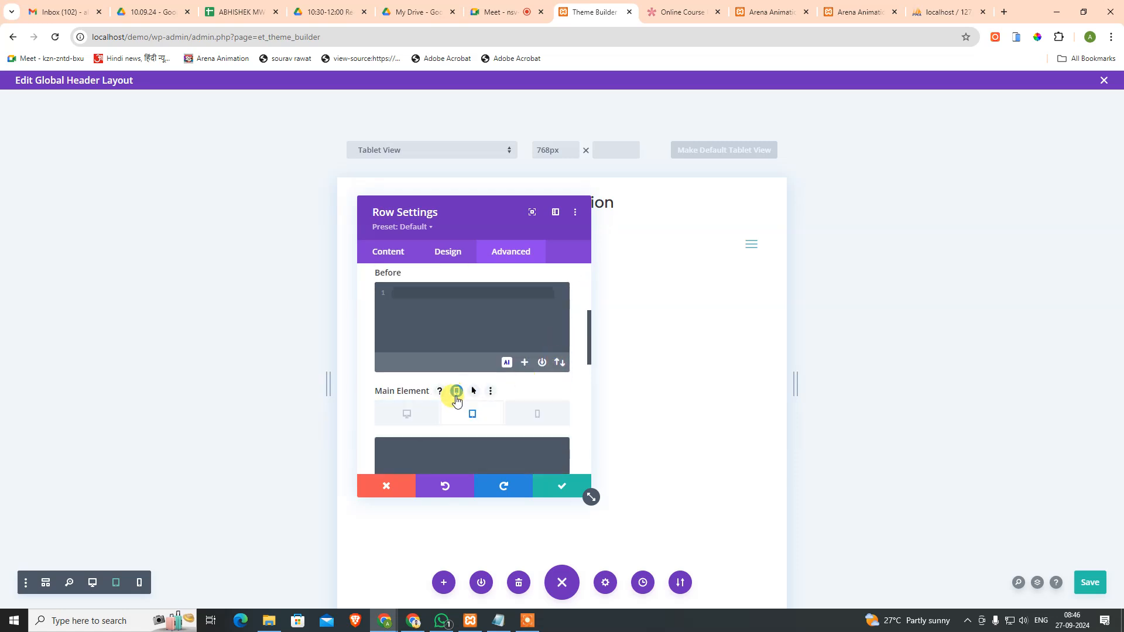
{"action": "left_click", "coordinate": [482, 420]}
{"action": "scroll", "coordinate": [498, 398], "scroll_direction": "down", "scroll_amount": 2}
{"action": "left_click", "coordinate": [466, 361]}
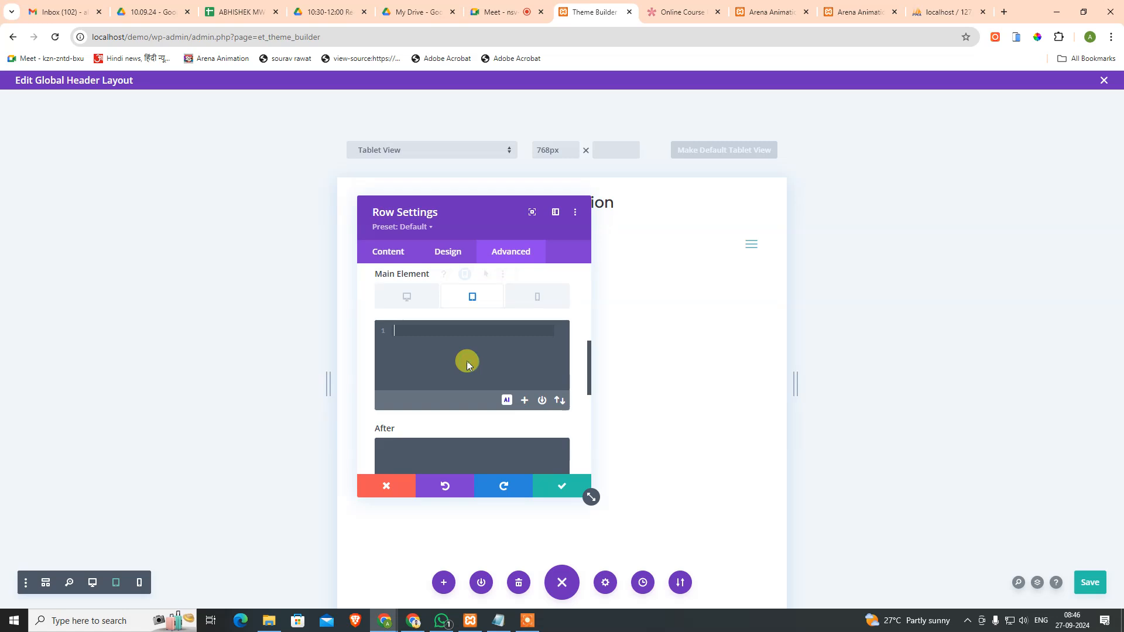
{"action": "type", "text": "displa"}
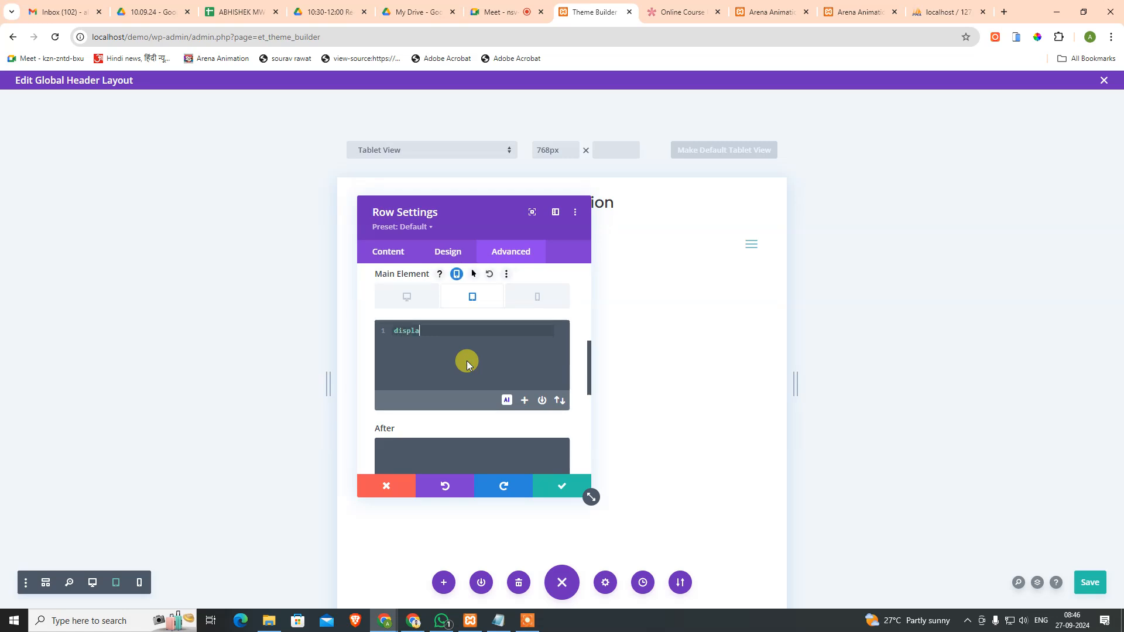
{"action": "type", "text": "y:flex;"}
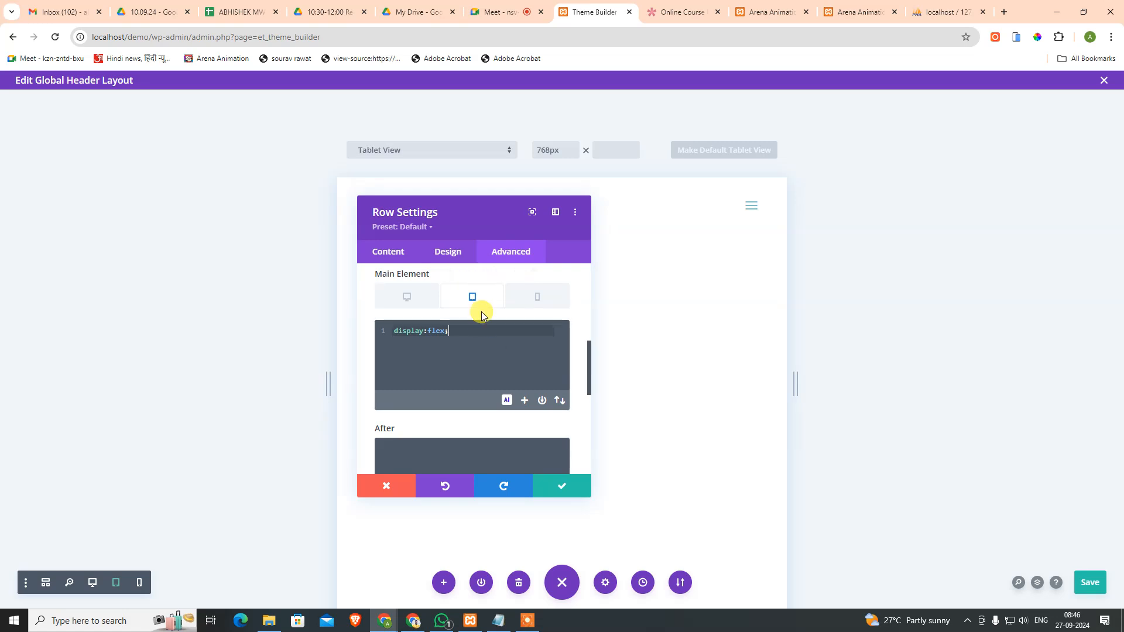
Step: Compare the row's flex styling across the desktop, tablet and phone previews
{"action": "left_click_drag", "start_coordinate": [504, 209], "coordinate": [606, 231]}
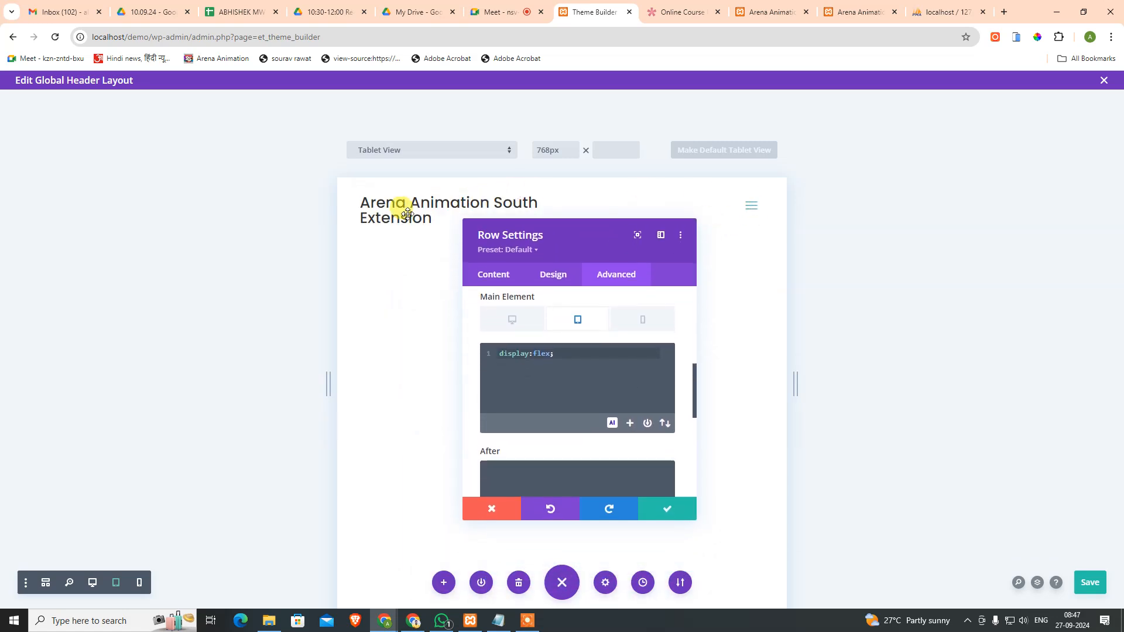
{"action": "left_click", "coordinate": [587, 352]}
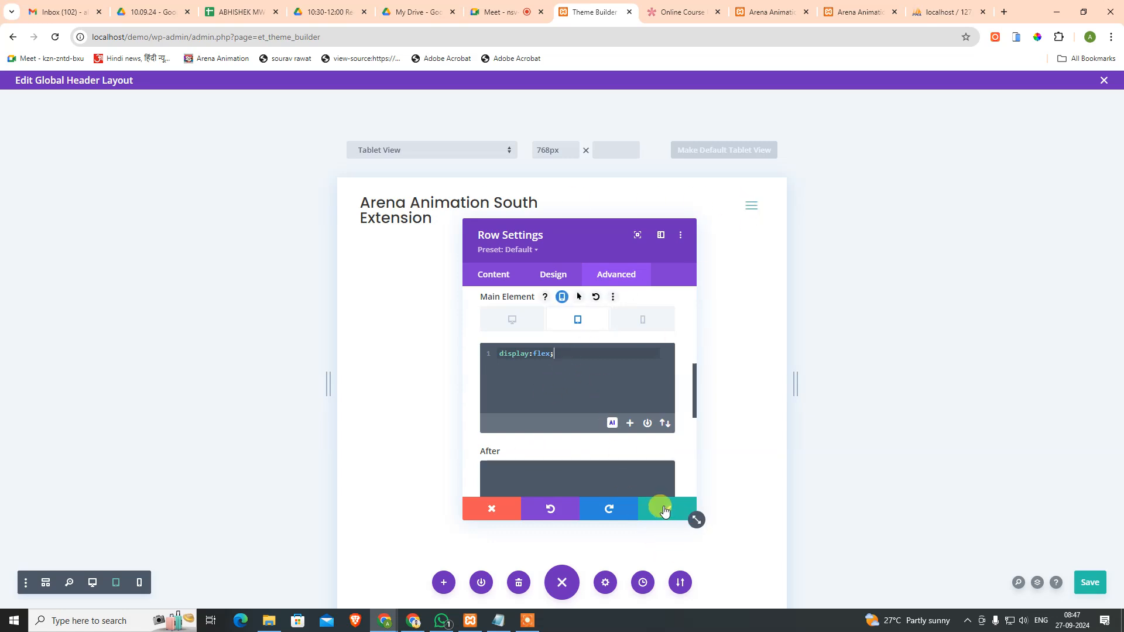
{"action": "left_click", "coordinate": [513, 321]}
{"action": "left_click", "coordinate": [566, 324]}
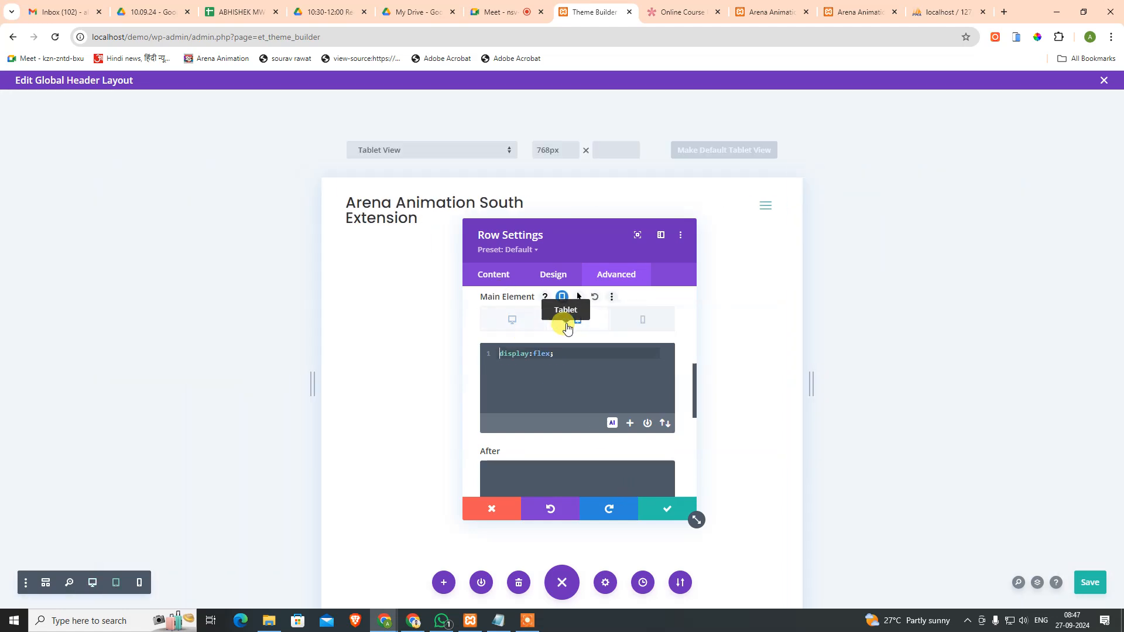
{"action": "left_click", "coordinate": [646, 326]}
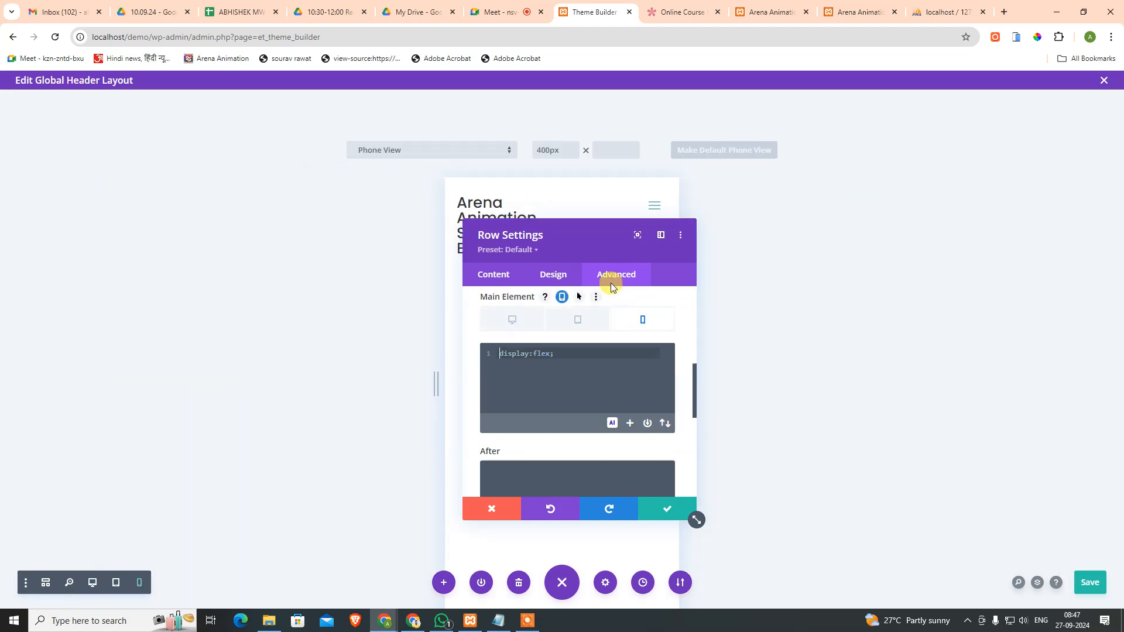
{"action": "left_click_drag", "start_coordinate": [584, 221], "coordinate": [788, 226]}
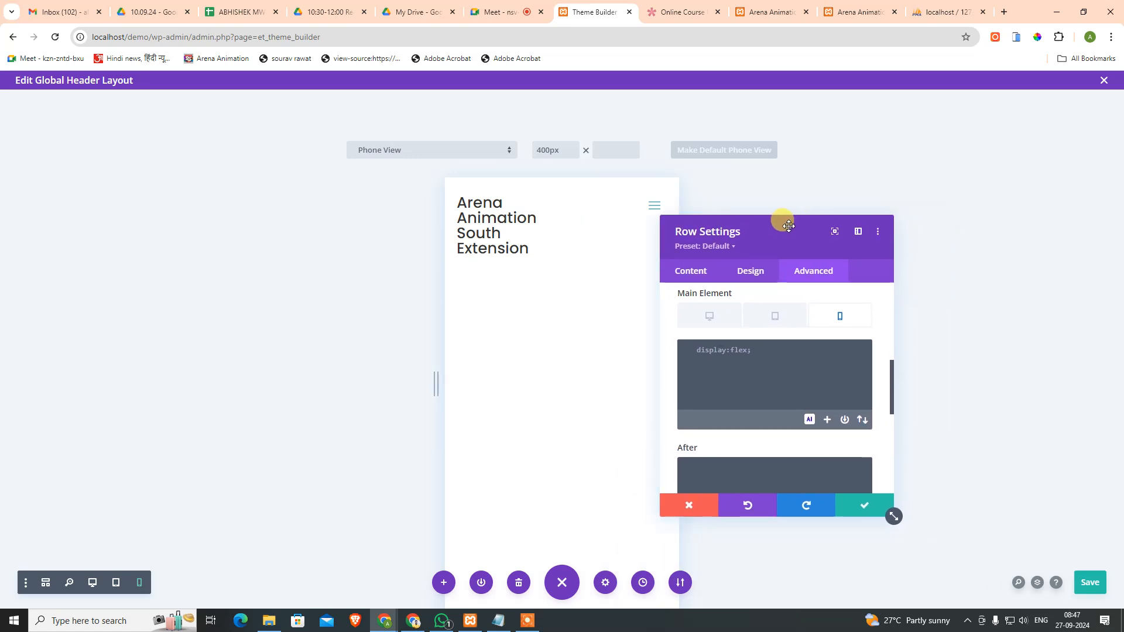
Step: Cycle the Main Element CSS through tablet, desktop and phone previews, ending on desktop
{"action": "left_click", "coordinate": [772, 319]}
{"action": "left_click", "coordinate": [713, 317]}
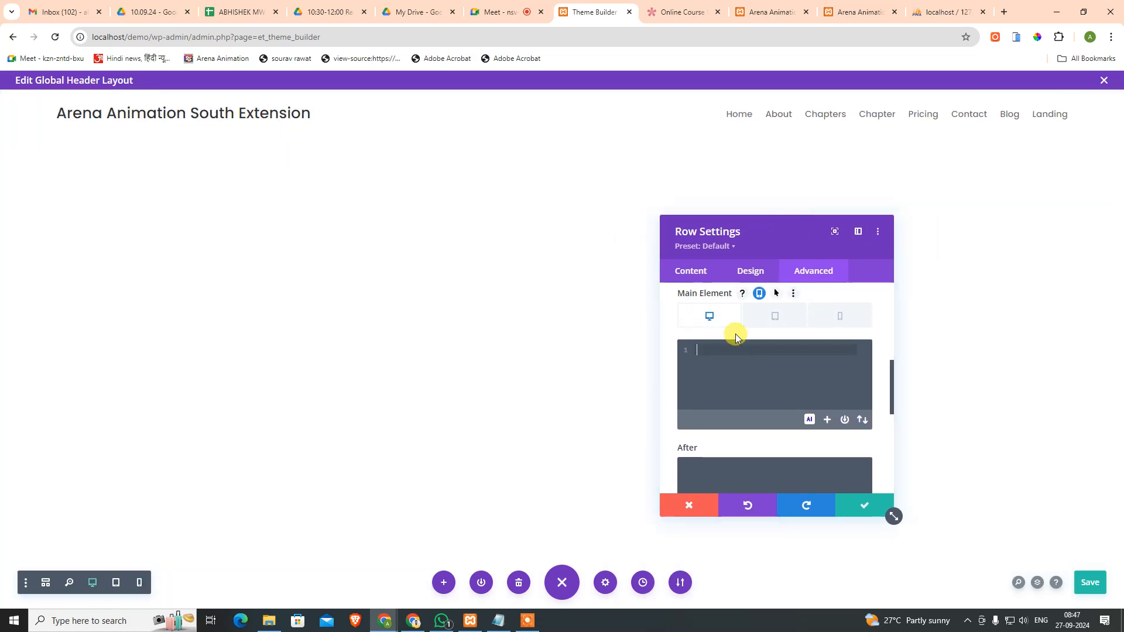
{"action": "left_click", "coordinate": [775, 322]}
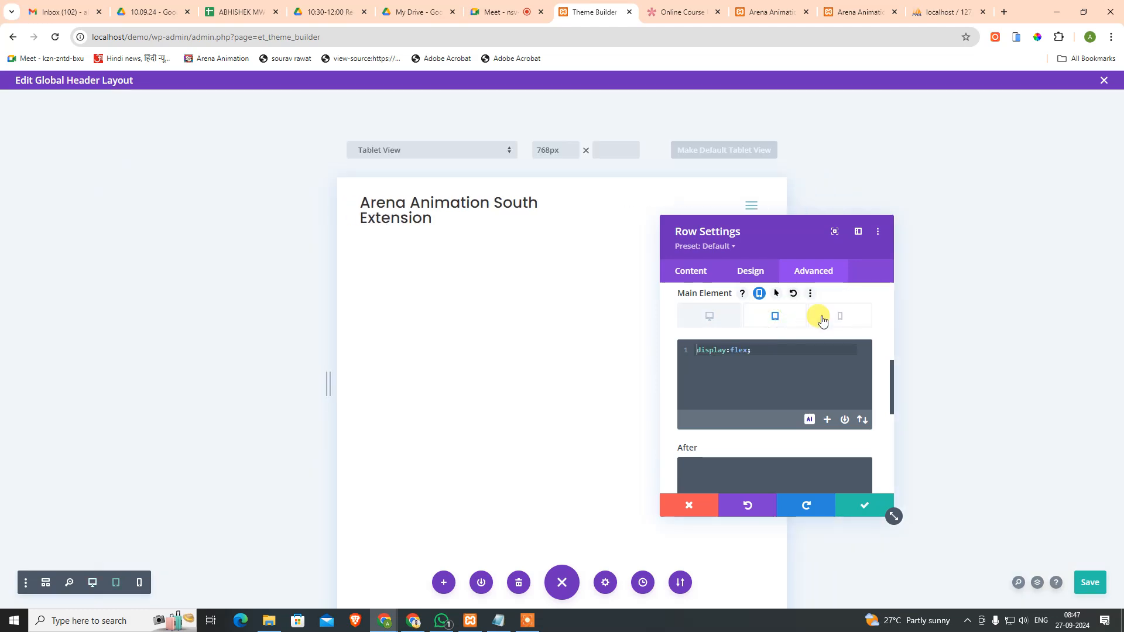
{"action": "left_click", "coordinate": [828, 326]}
{"action": "left_click", "coordinate": [712, 316]}
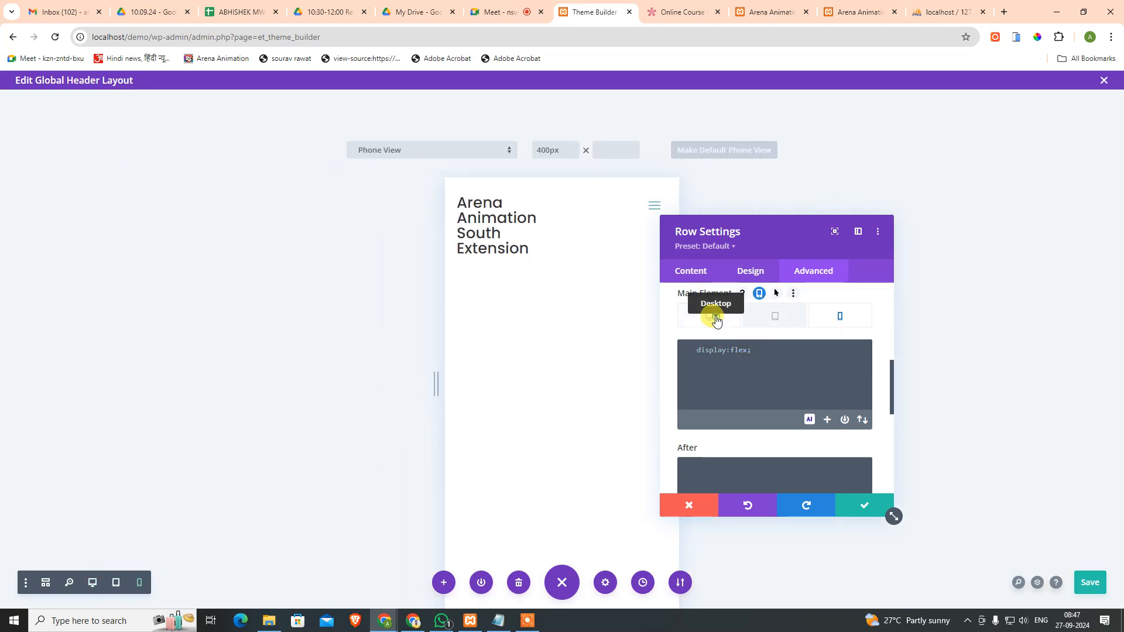
Step: Close the row settings, return the canvas to desktop view and save with Ctrl+S
{"action": "left_click", "coordinate": [866, 506]}
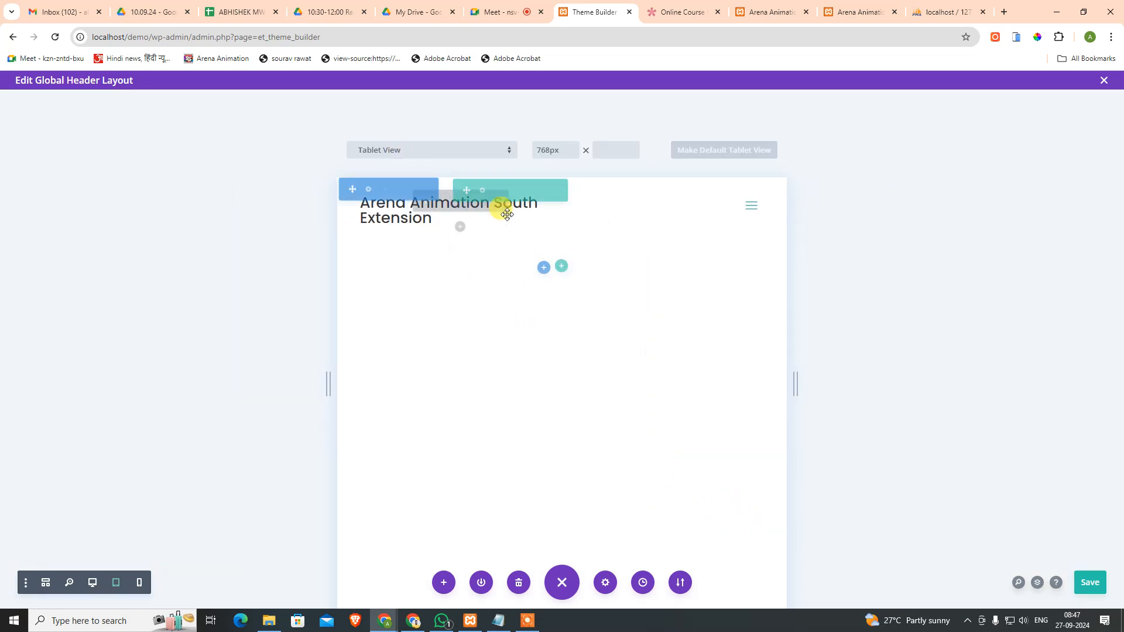
{"action": "left_click", "coordinate": [92, 583]}
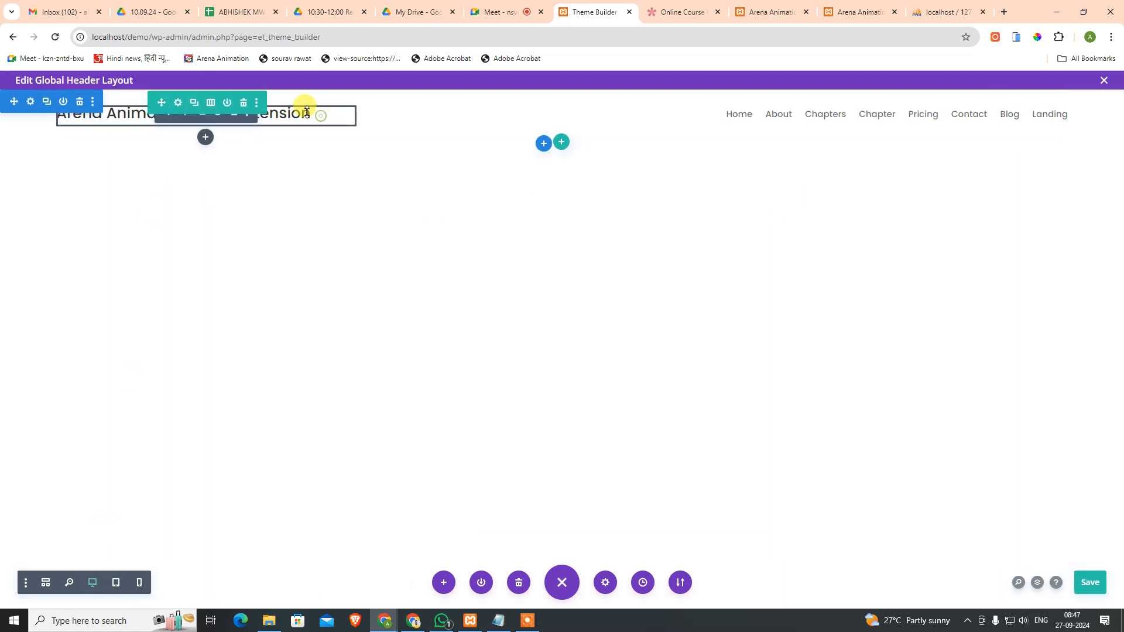
{"action": "key", "text": "ctrl+s"}
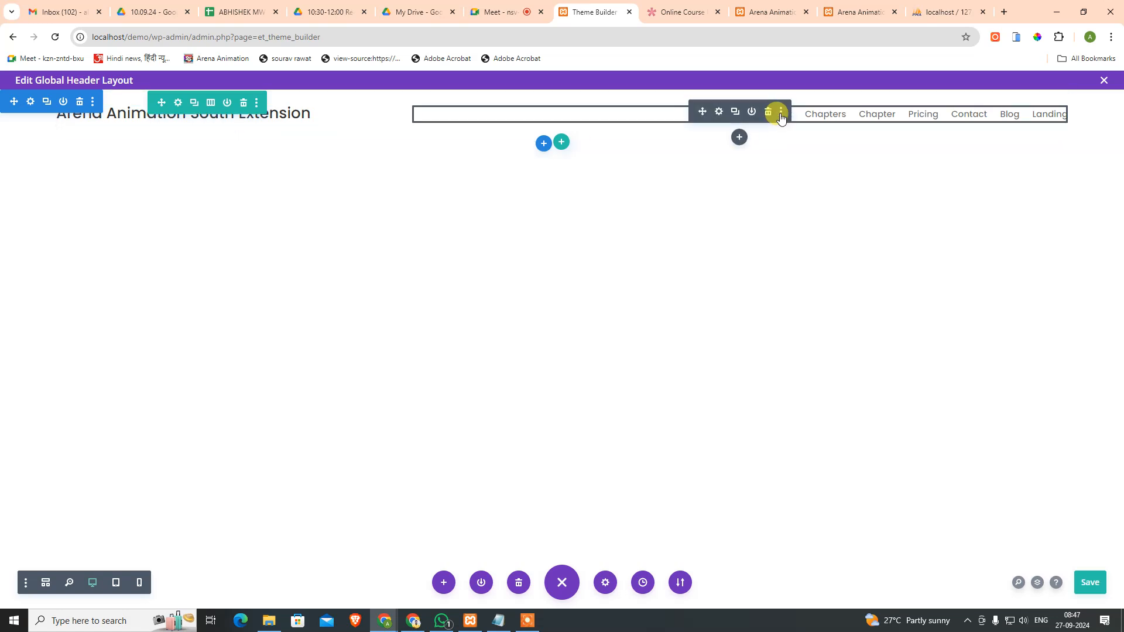
Step: Check the site-title heading settings, save the Global Header, close its editor, and save Theme Builder changes
{"action": "left_click", "coordinate": [177, 113]}
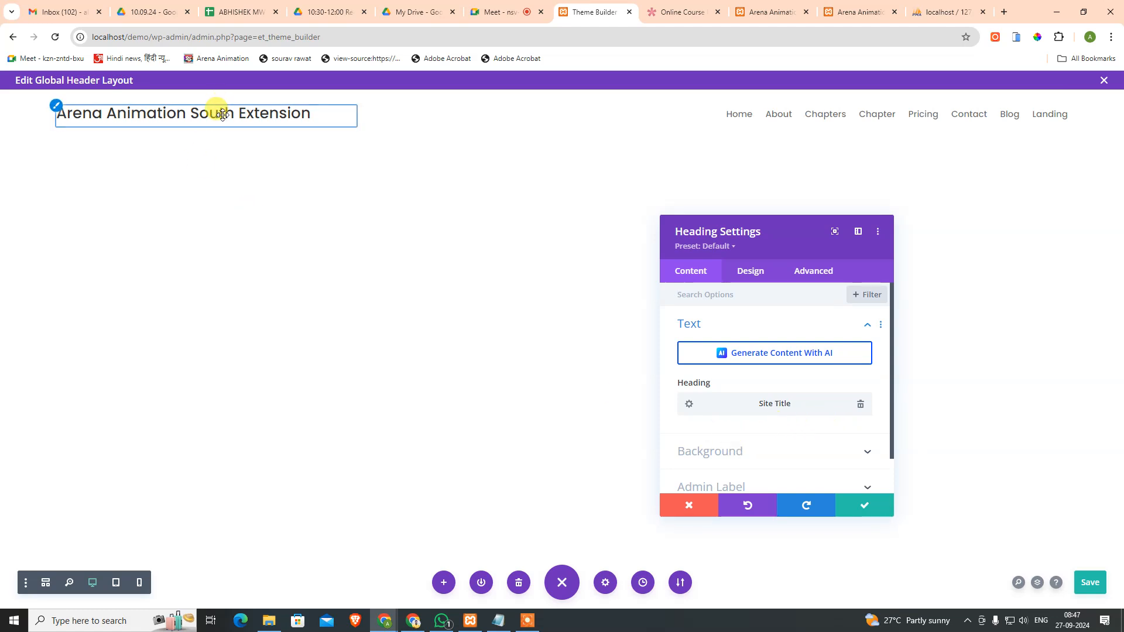
{"action": "left_click", "coordinate": [854, 509]}
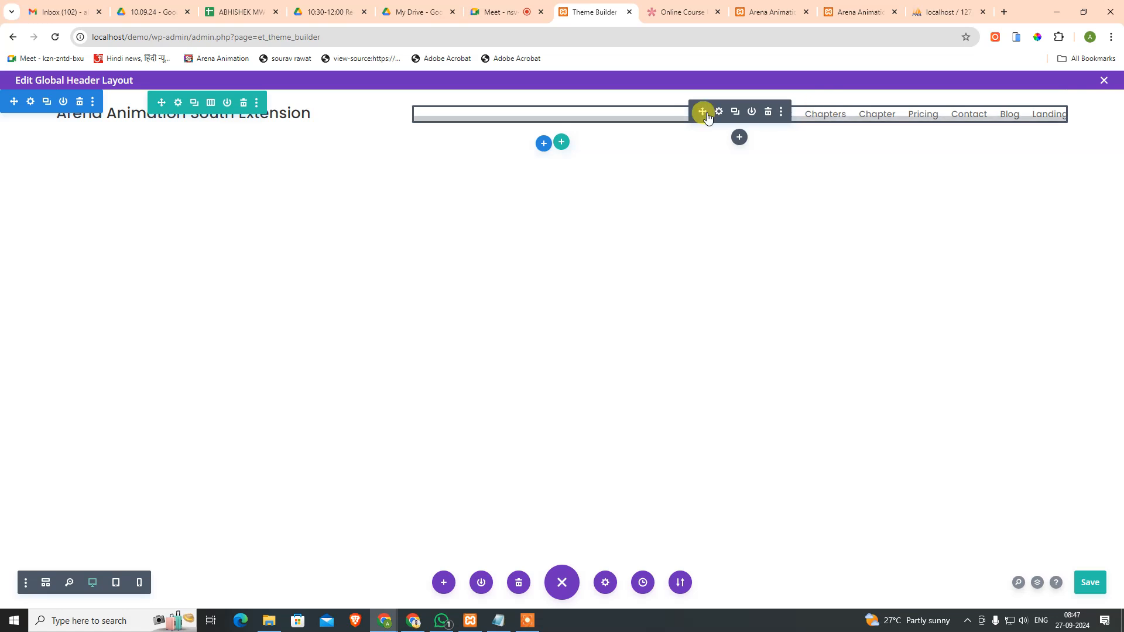
{"action": "left_click", "coordinate": [1106, 585]}
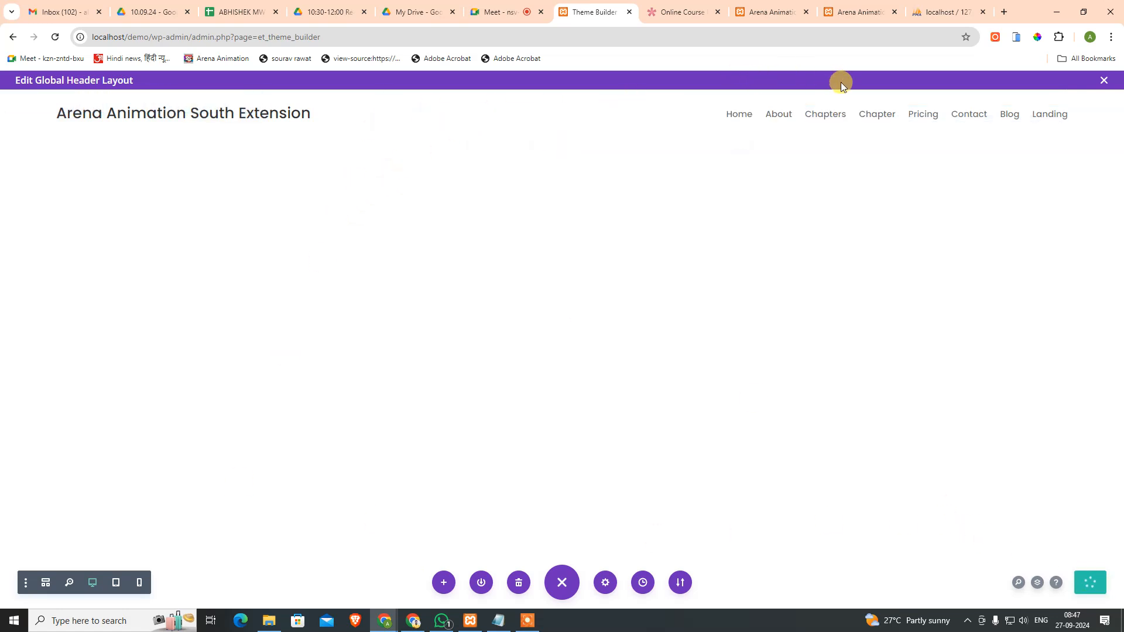
{"action": "left_click", "coordinate": [1103, 81]}
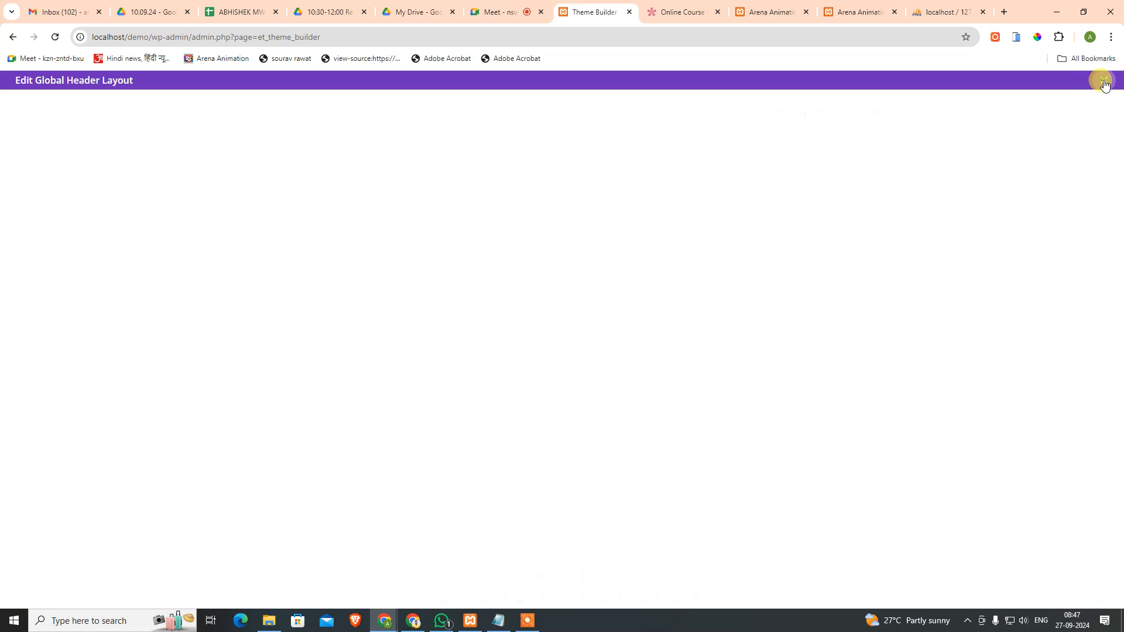
{"action": "left_click", "coordinate": [188, 119]}
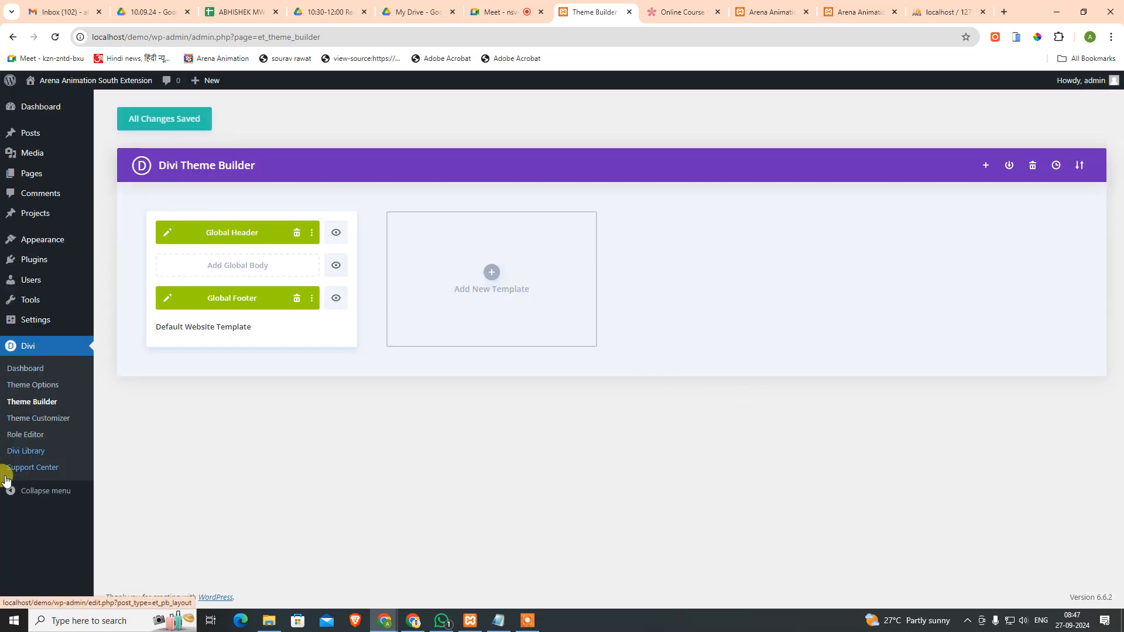
Step: Set the site title to 'Arena Animation' and the tagline to 'Learn From The Leader'
{"action": "left_click", "coordinate": [120, 323]}
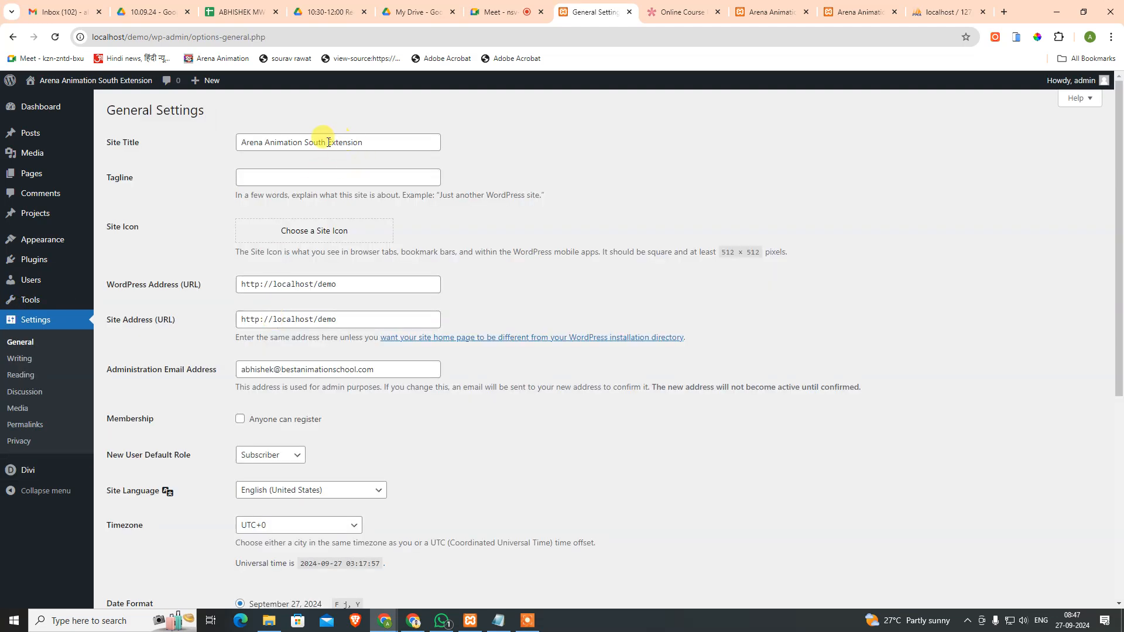
{"action": "left_click_drag", "start_coordinate": [304, 143], "coordinate": [606, 169]}
{"action": "key", "text": "BackSpace"}
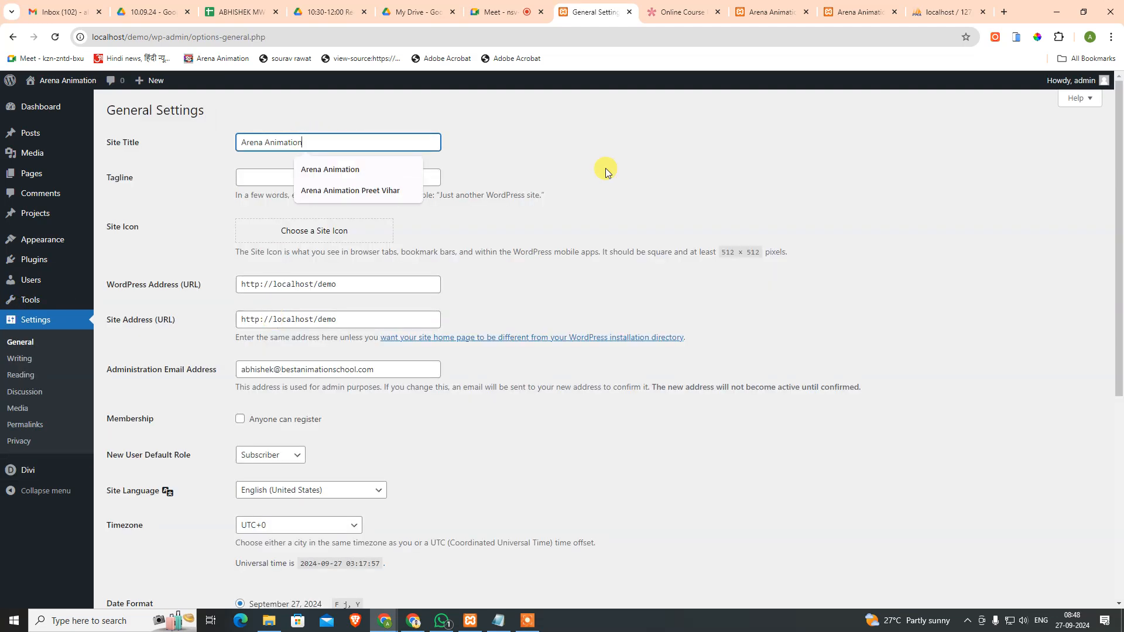
{"action": "left_click", "coordinate": [275, 189]}
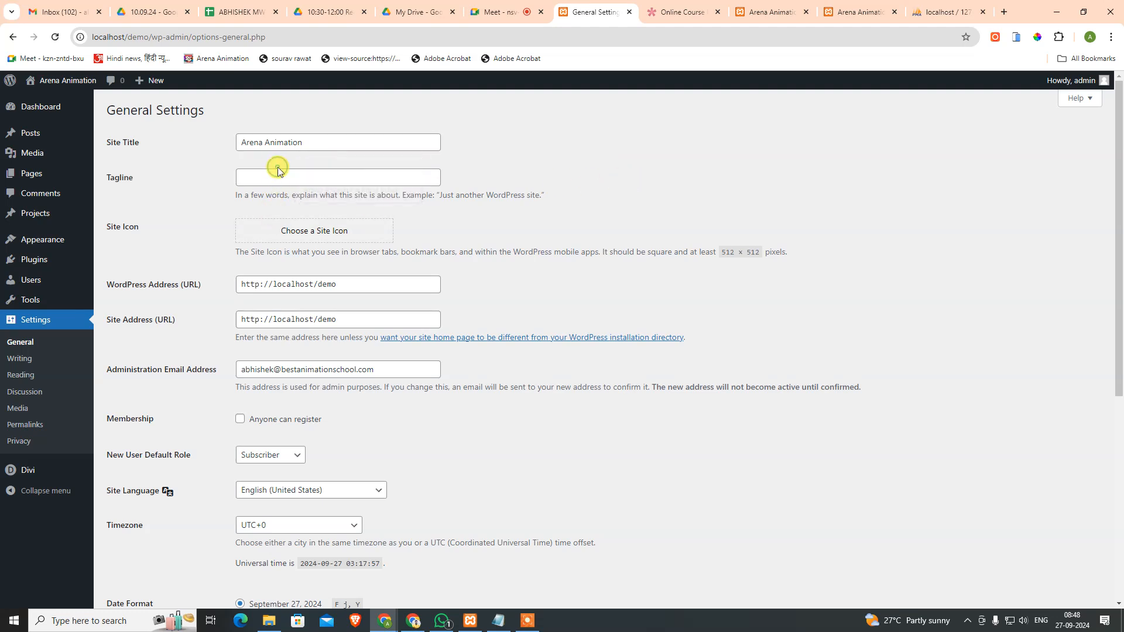
{"action": "left_click", "coordinate": [271, 173]}
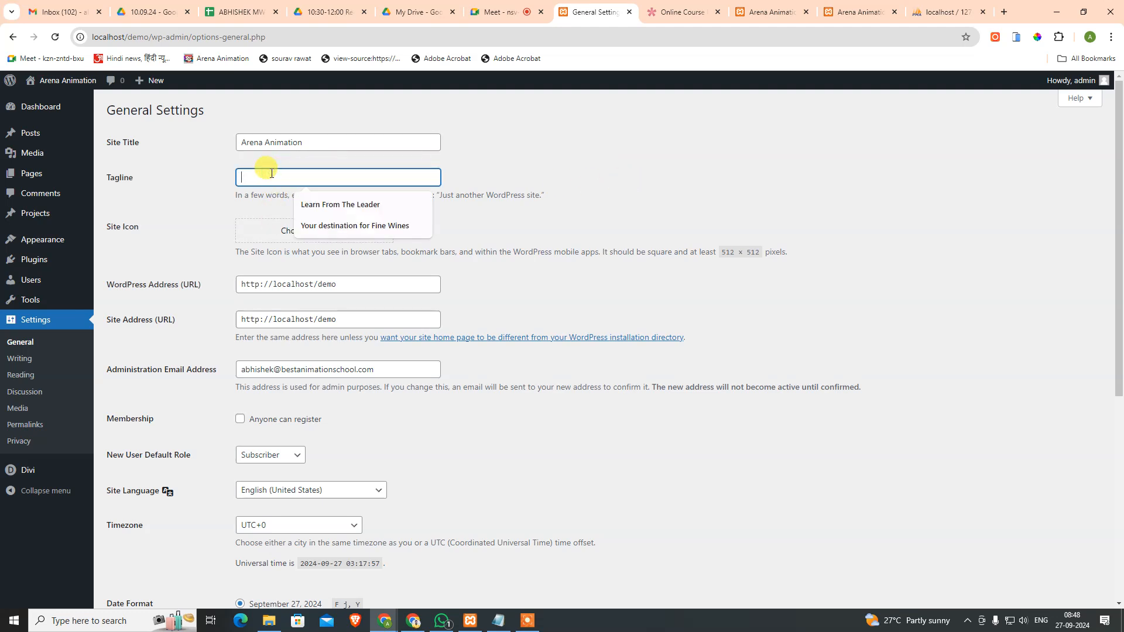
{"action": "key", "text": "Down"}
{"action": "key", "text": "Return"}
{"action": "scroll", "coordinate": [426, 337], "scroll_direction": "down", "scroll_amount": 3}
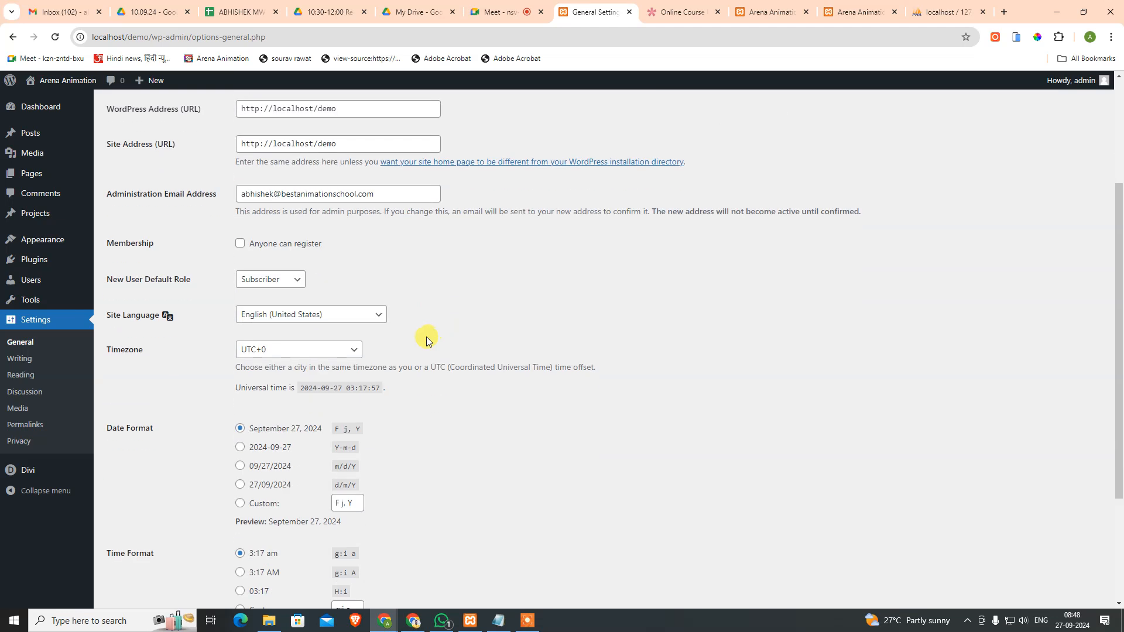
{"action": "scroll", "coordinate": [429, 303], "scroll_direction": "up", "scroll_amount": 3}
{"action": "scroll", "coordinate": [316, 359], "scroll_direction": "down", "scroll_amount": 1}
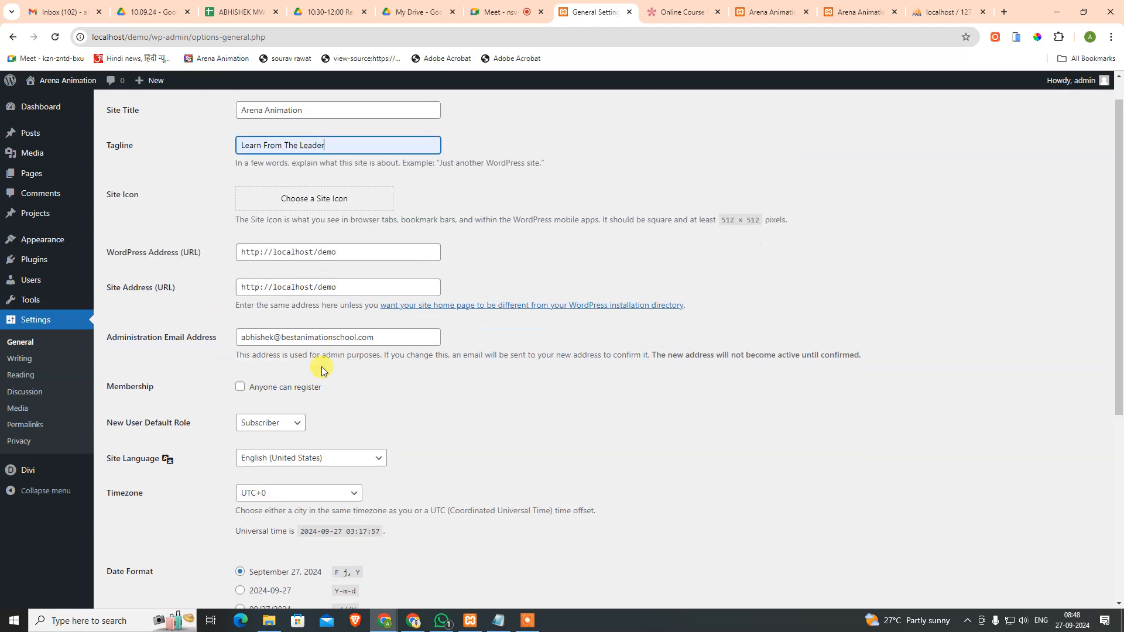
{"action": "scroll", "coordinate": [265, 321], "scroll_direction": "up", "scroll_amount": 1}
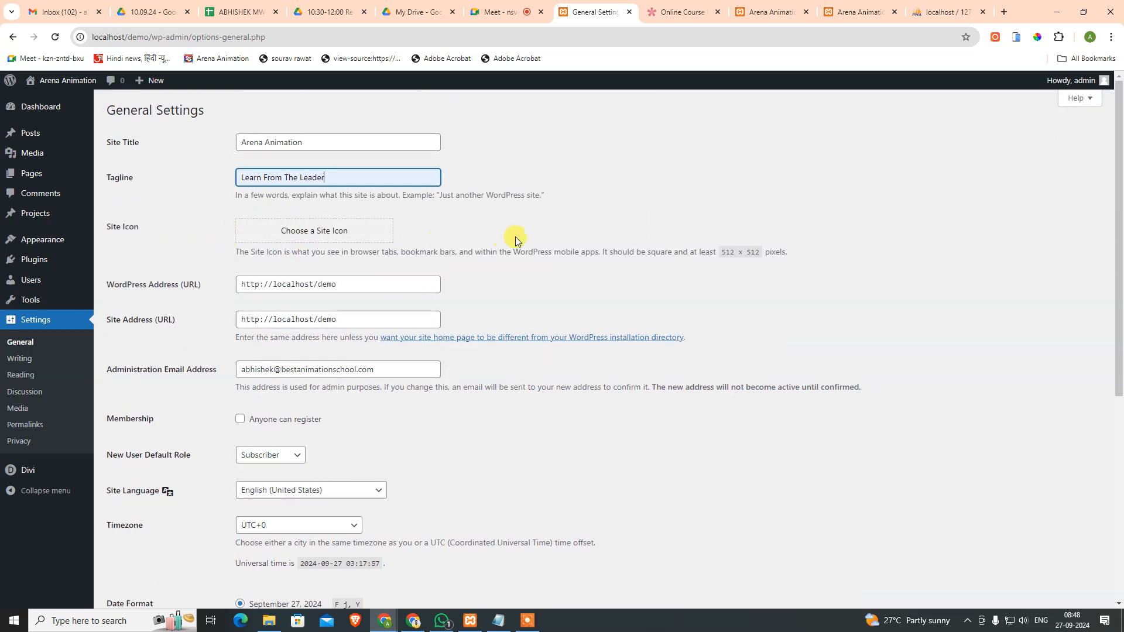
{"action": "scroll", "coordinate": [334, 231], "scroll_direction": "down", "scroll_amount": 5}
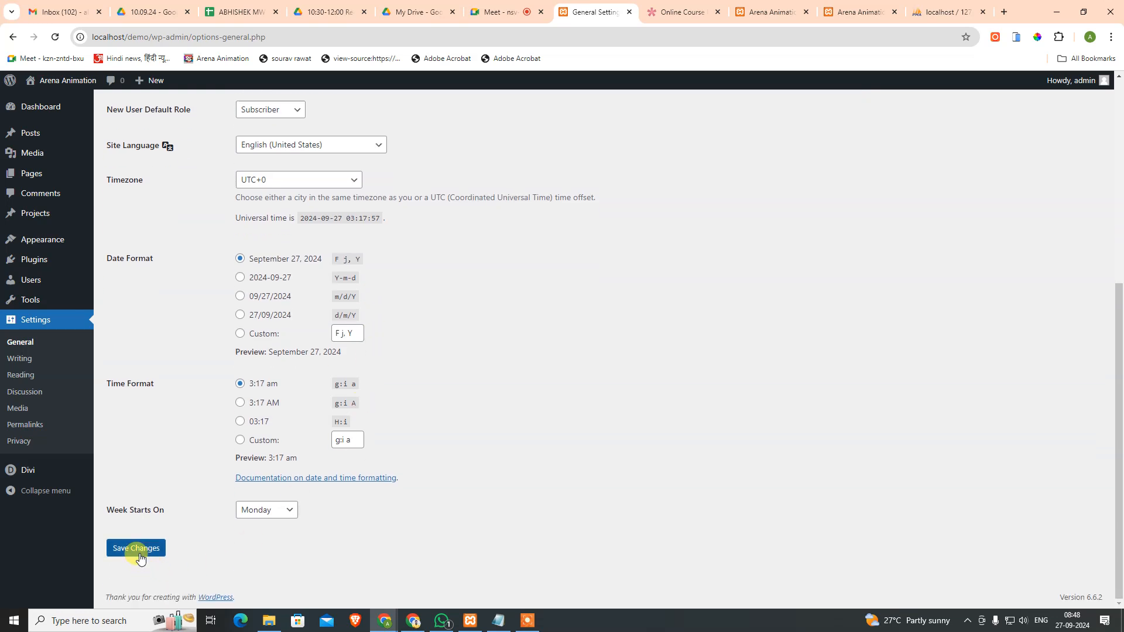
{"action": "scroll", "coordinate": [389, 352], "scroll_direction": "up", "scroll_amount": 2}
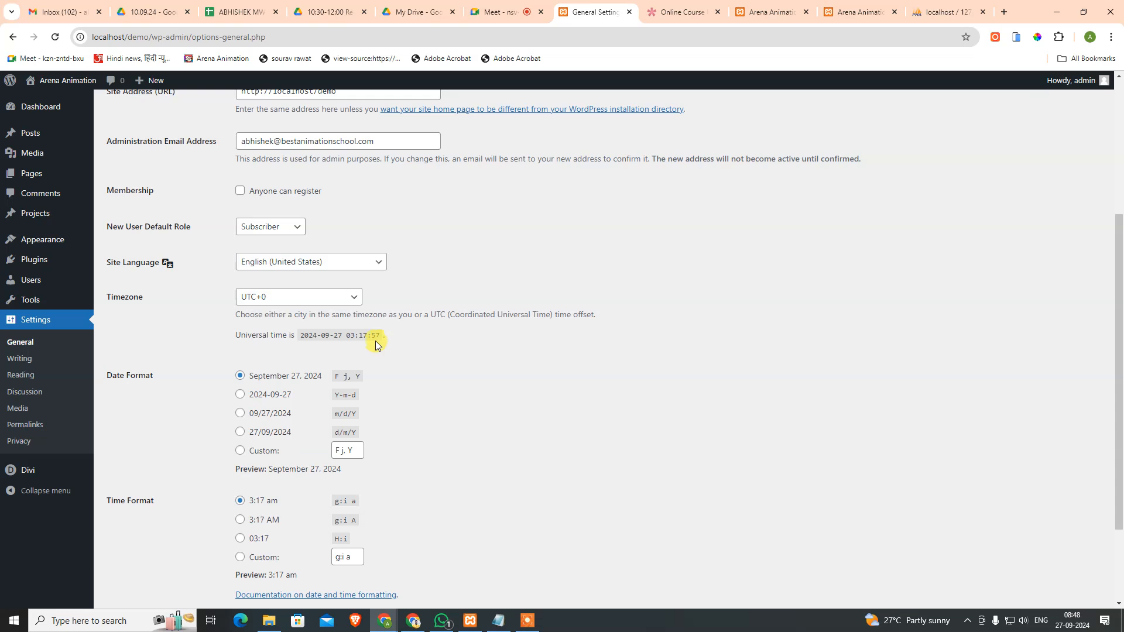
Step: Set the timezone to Kolkata and save the general settings
{"action": "left_click", "coordinate": [283, 301]}
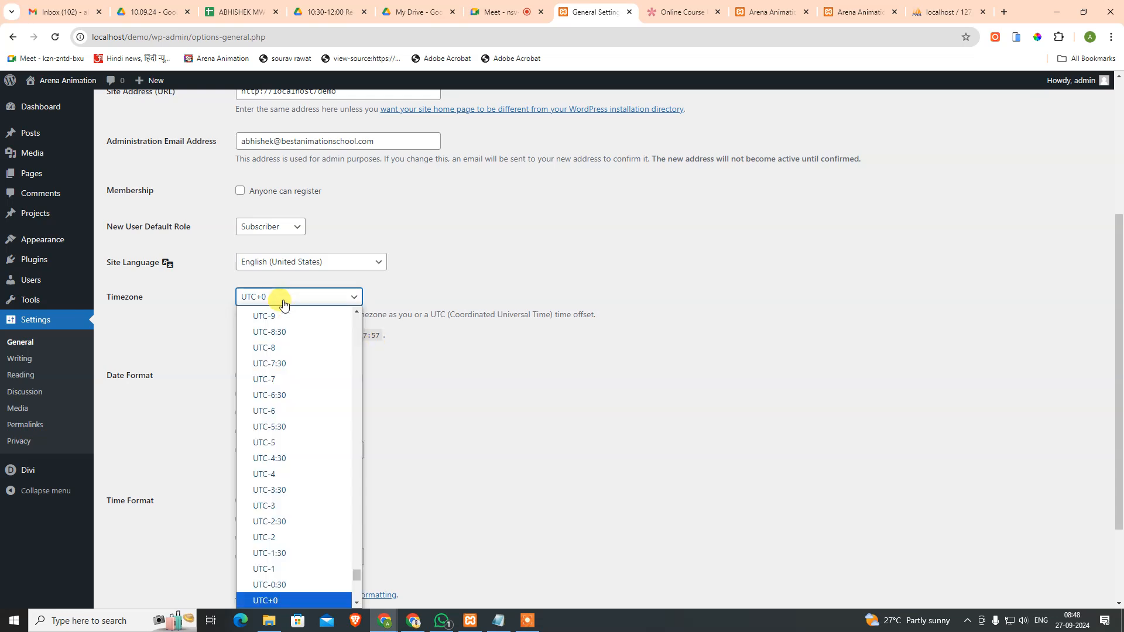
{"action": "type", "text": "kol"}
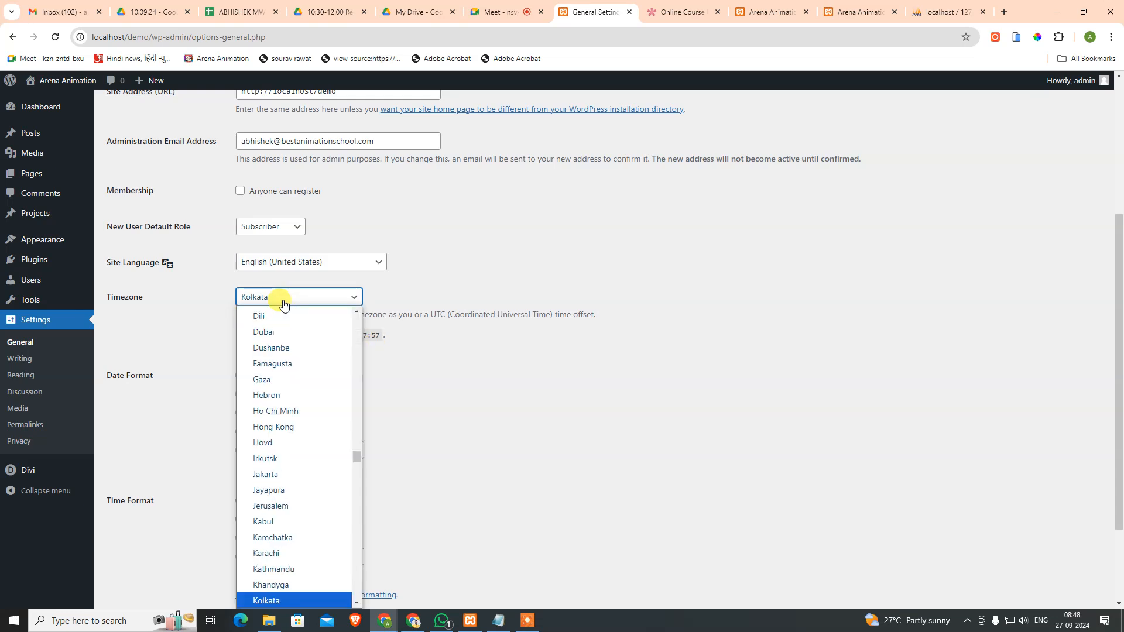
{"action": "left_click", "coordinate": [275, 601]}
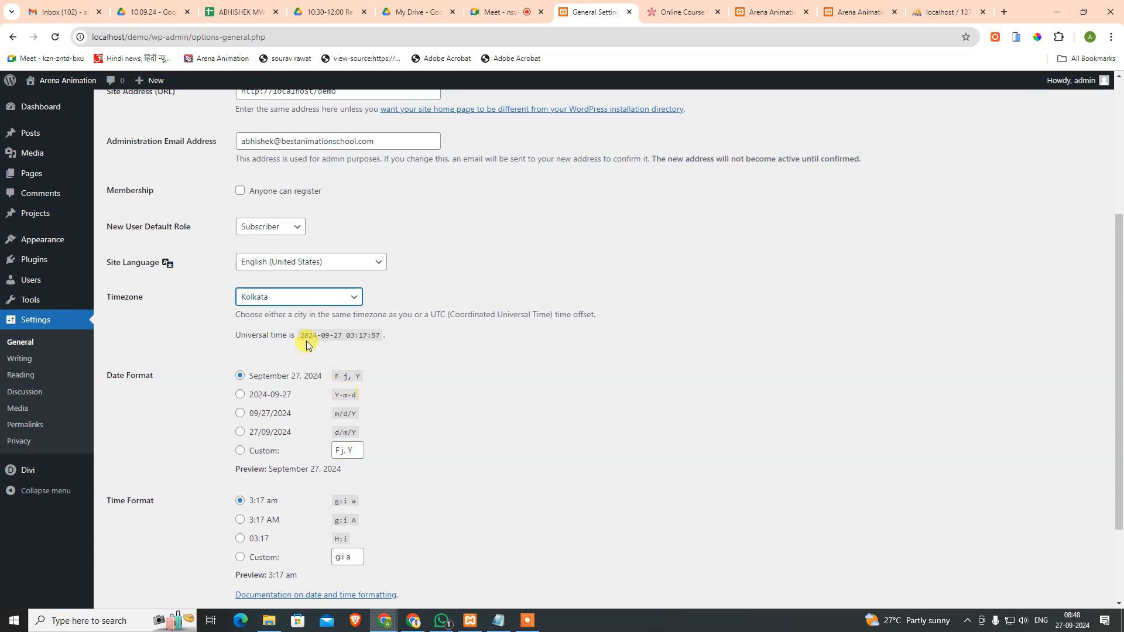
{"action": "left_click", "coordinate": [486, 331]}
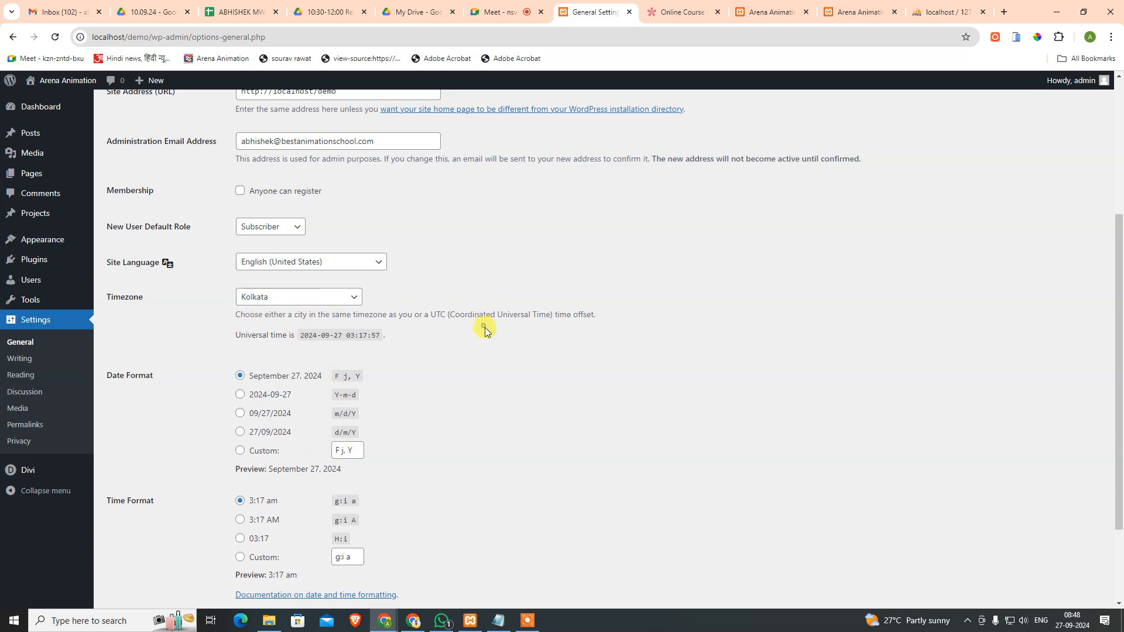
{"action": "scroll", "coordinate": [503, 403], "scroll_direction": "down", "scroll_amount": 2}
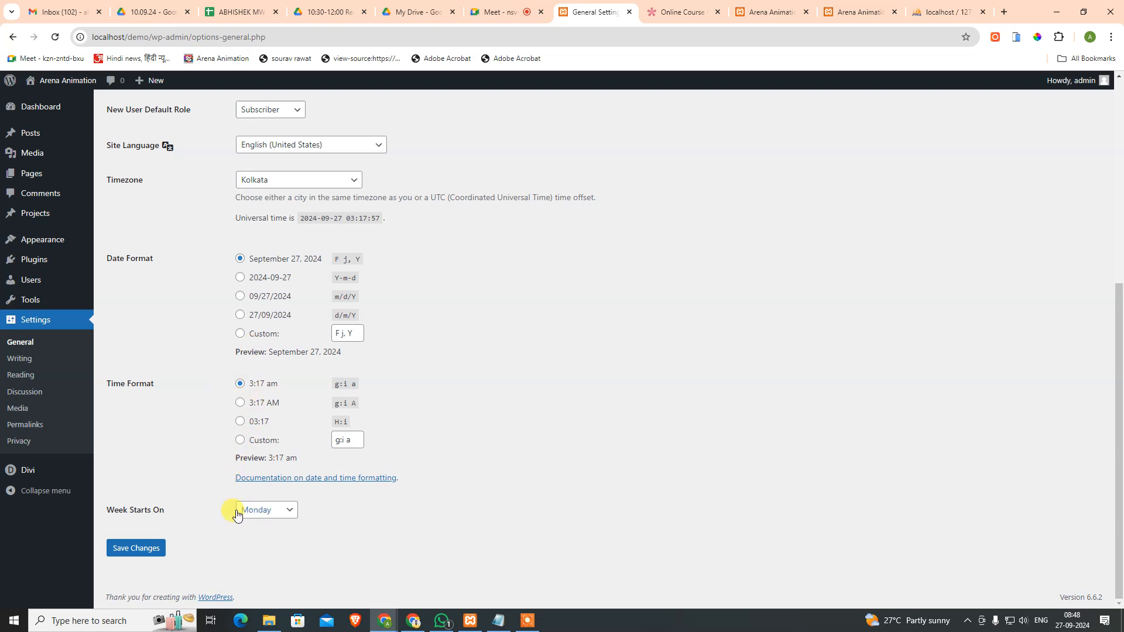
{"action": "left_click", "coordinate": [154, 554]}
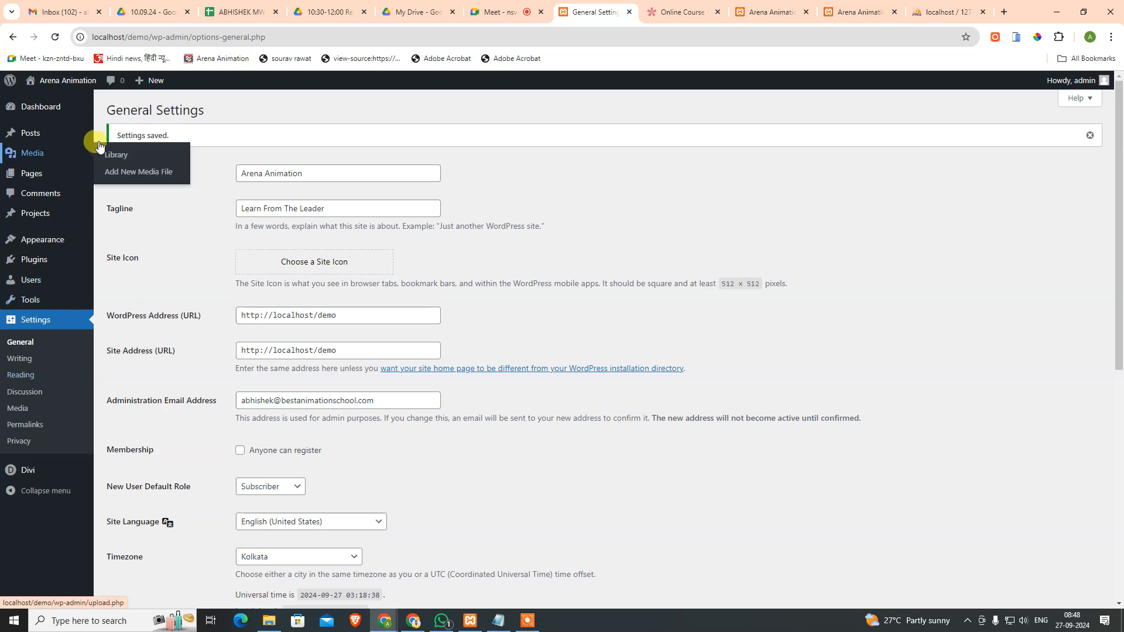
{"action": "left_click", "coordinate": [754, 6]}
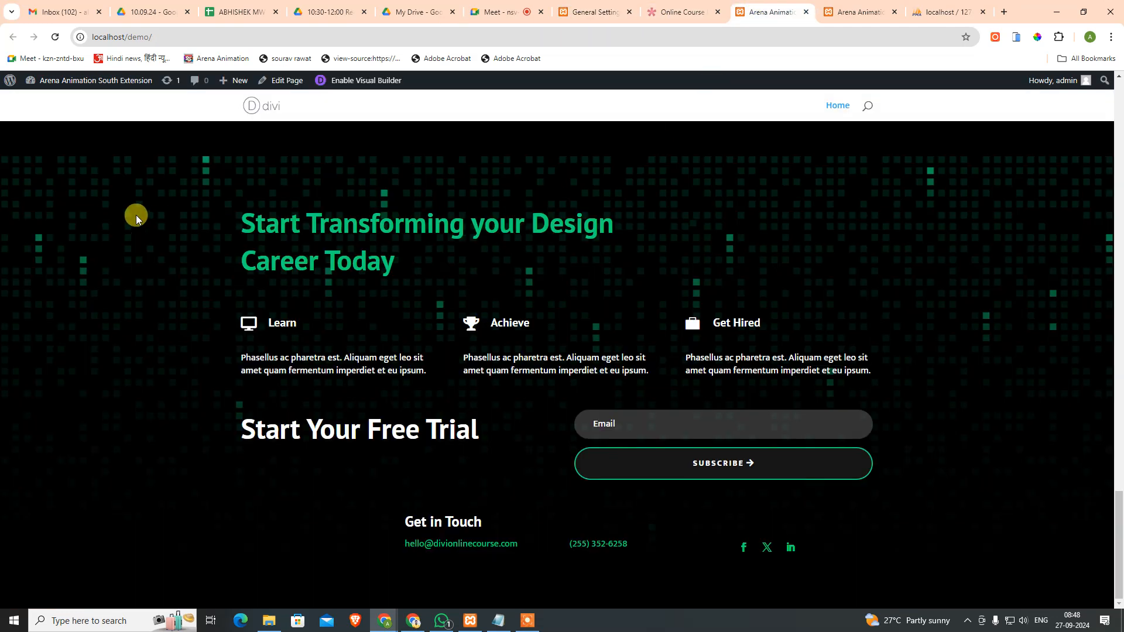
{"action": "scroll", "coordinate": [641, 307], "scroll_direction": "up", "scroll_amount": 20}
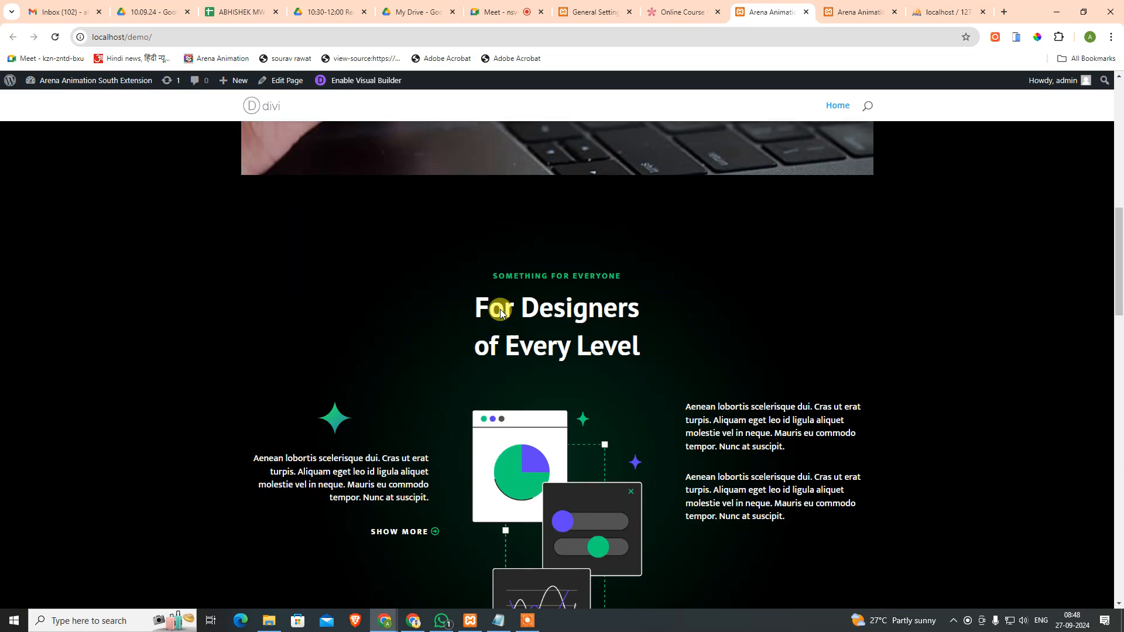
{"action": "scroll", "coordinate": [499, 315], "scroll_direction": "up", "scroll_amount": 3}
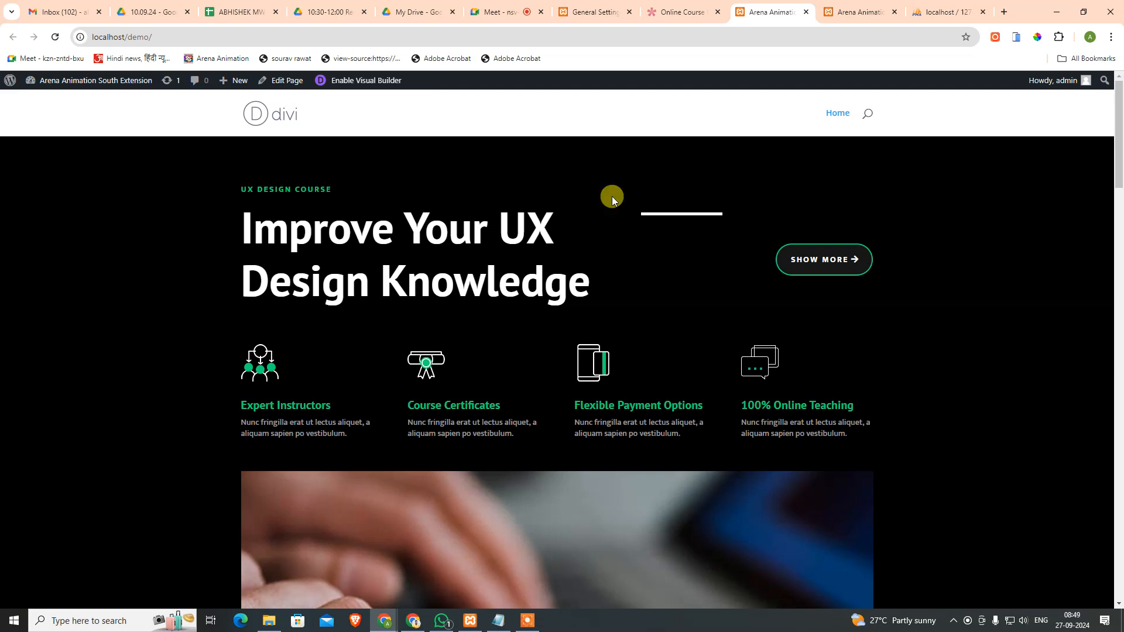
{"action": "left_click", "coordinate": [834, 119]}
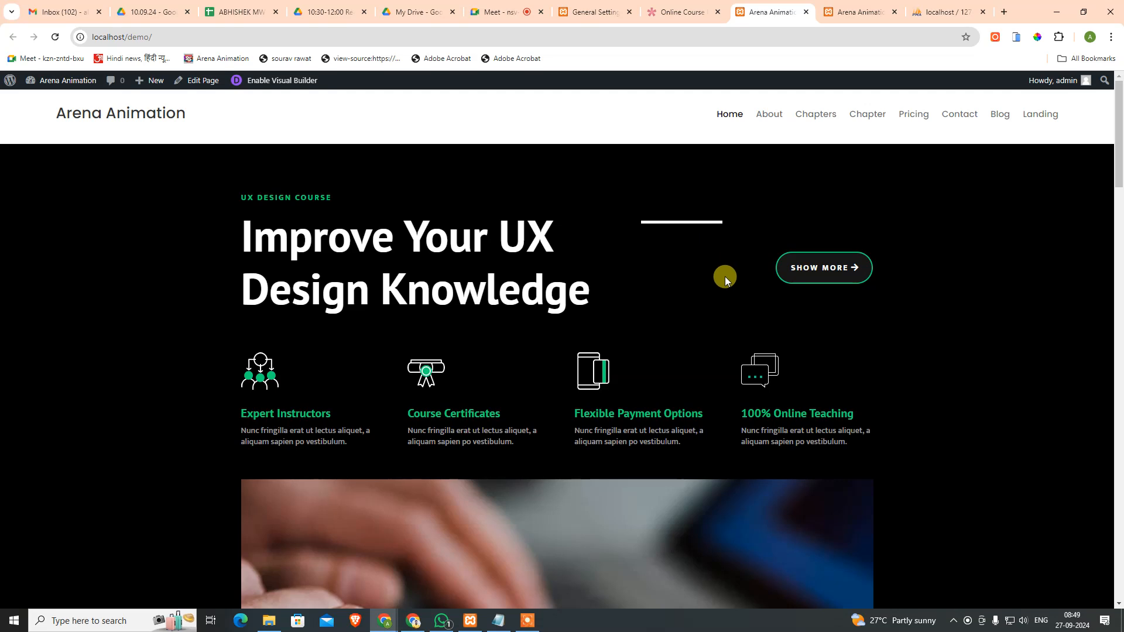
{"action": "scroll", "coordinate": [774, 313], "scroll_direction": "down", "scroll_amount": 20}
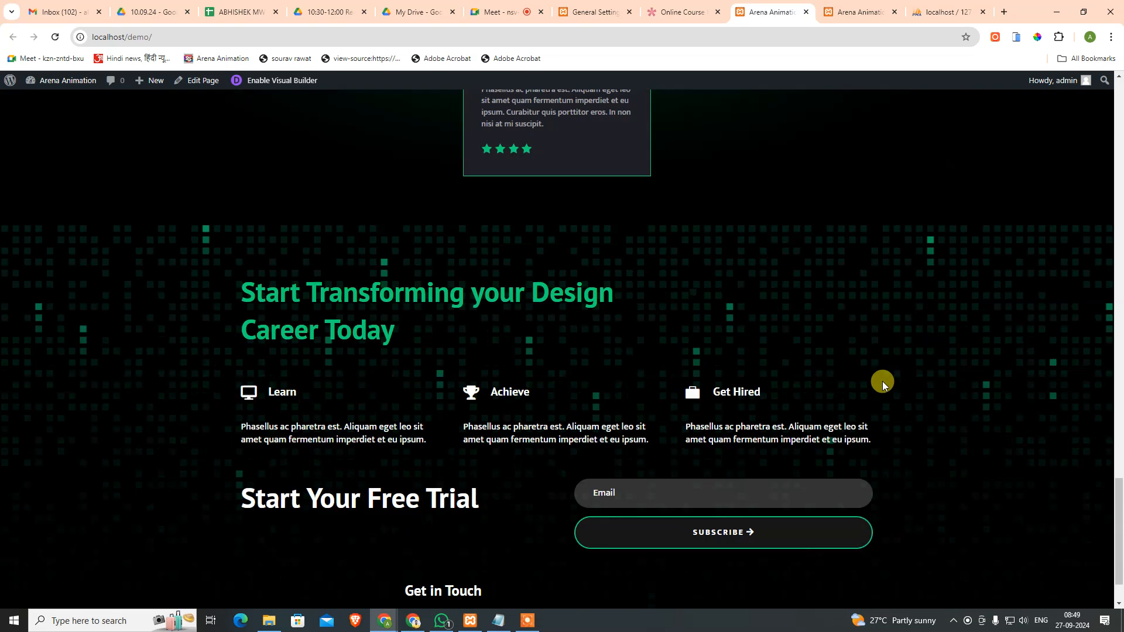
{"action": "scroll", "coordinate": [798, 341], "scroll_direction": "up", "scroll_amount": 4}
{"action": "scroll", "coordinate": [720, 419], "scroll_direction": "down", "scroll_amount": 5}
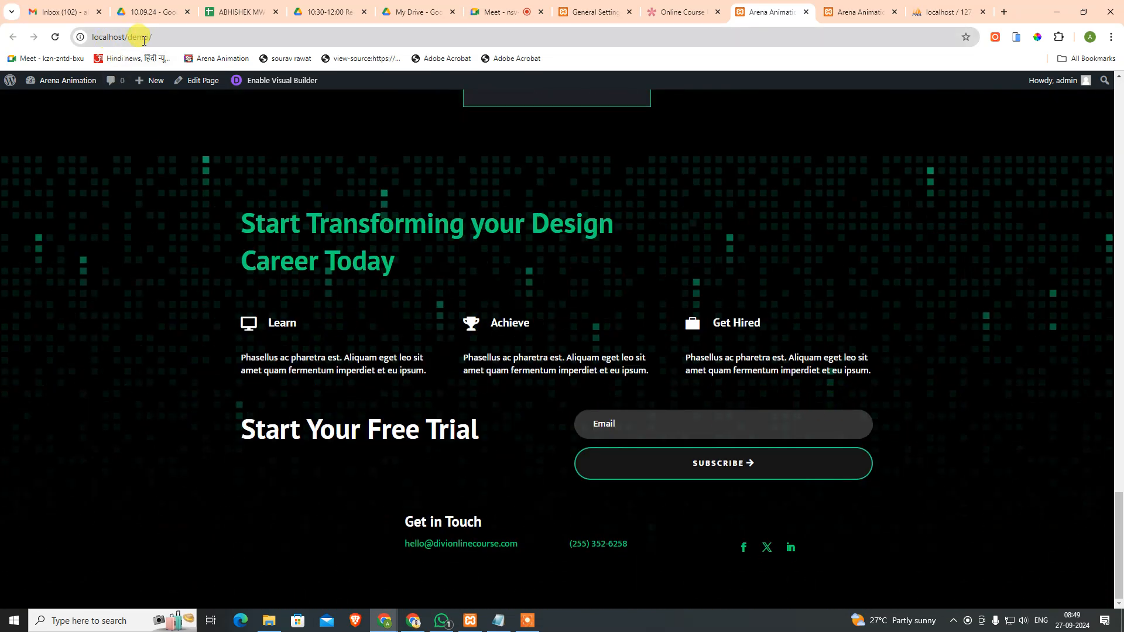
{"action": "scroll", "coordinate": [553, 354], "scroll_direction": "up", "scroll_amount": 20}
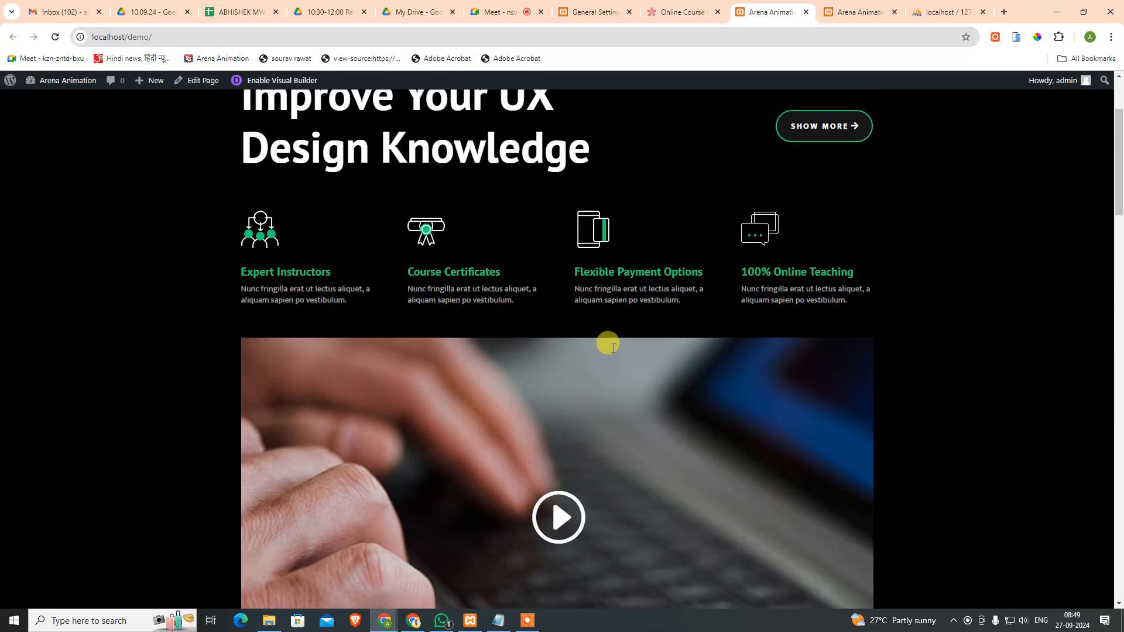
{"action": "left_click", "coordinate": [768, 114]}
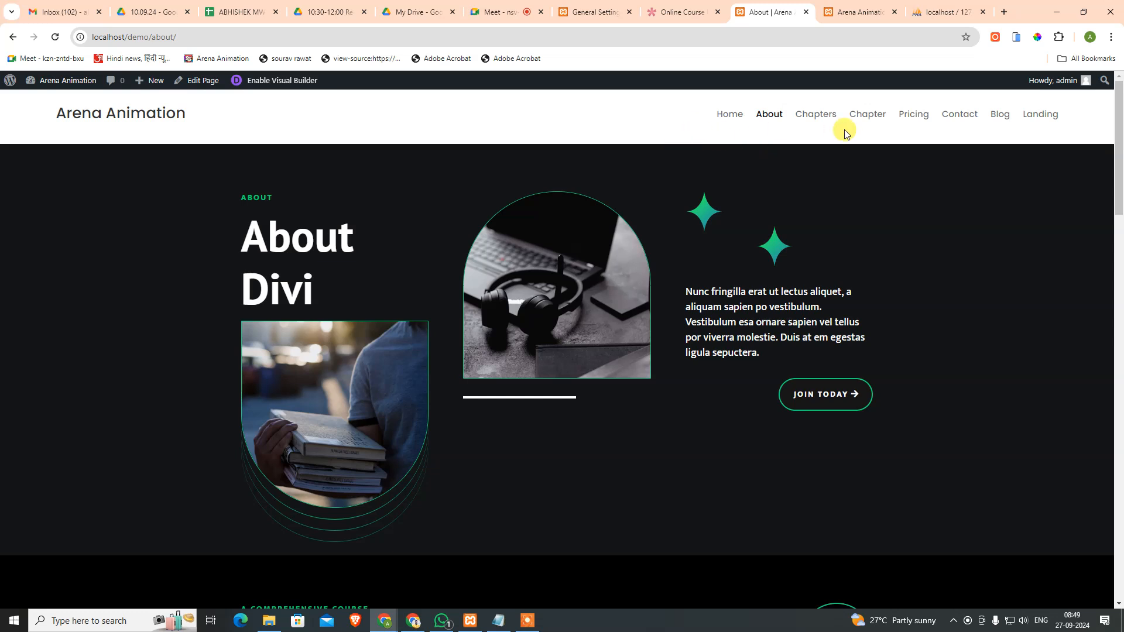
{"action": "left_click", "coordinate": [821, 119]}
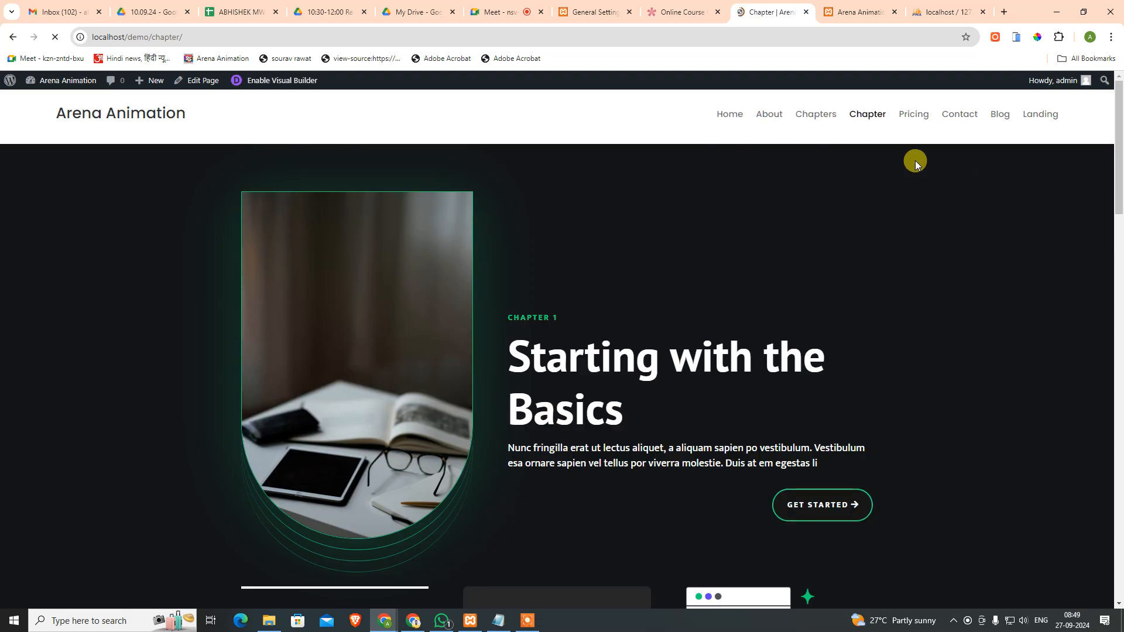
{"action": "left_click", "coordinate": [1039, 113]}
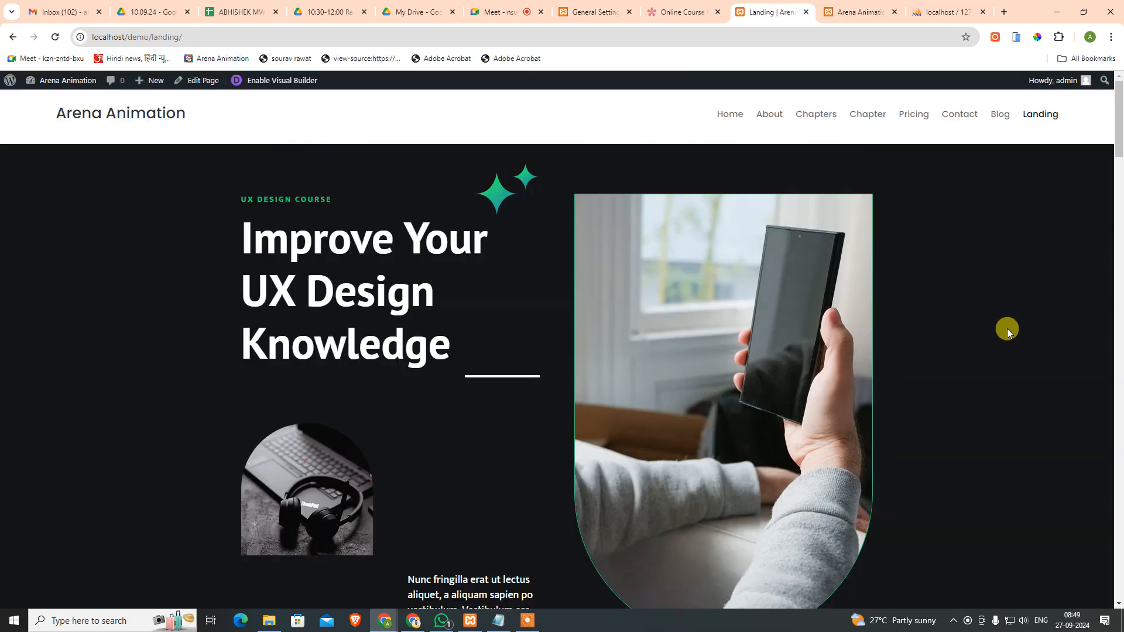
{"action": "scroll", "coordinate": [1007, 327], "scroll_direction": "down", "scroll_amount": 20}
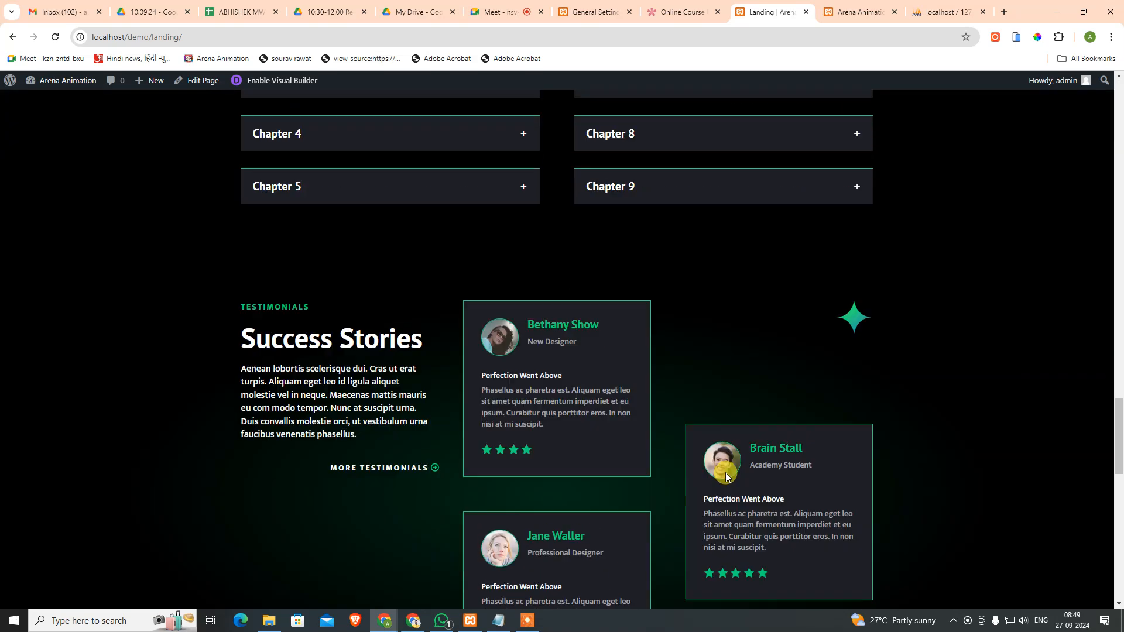
{"action": "scroll", "coordinate": [702, 474], "scroll_direction": "down", "scroll_amount": 2}
{"action": "scroll", "coordinate": [360, 488], "scroll_direction": "up", "scroll_amount": 12}
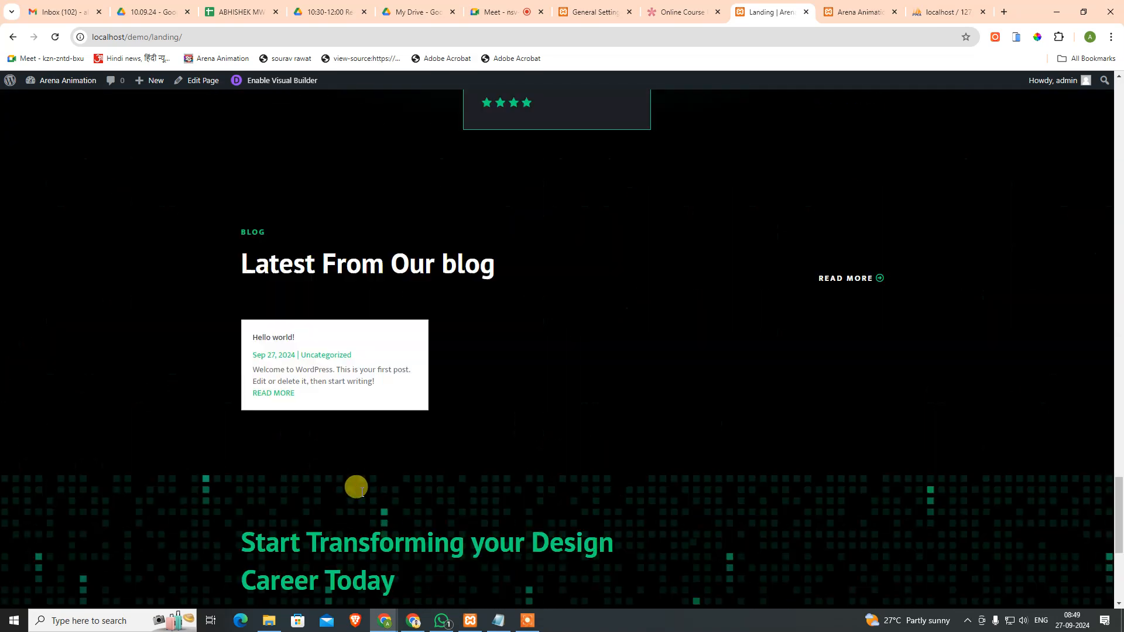
{"action": "scroll", "coordinate": [361, 489], "scroll_direction": "up", "scroll_amount": 20}
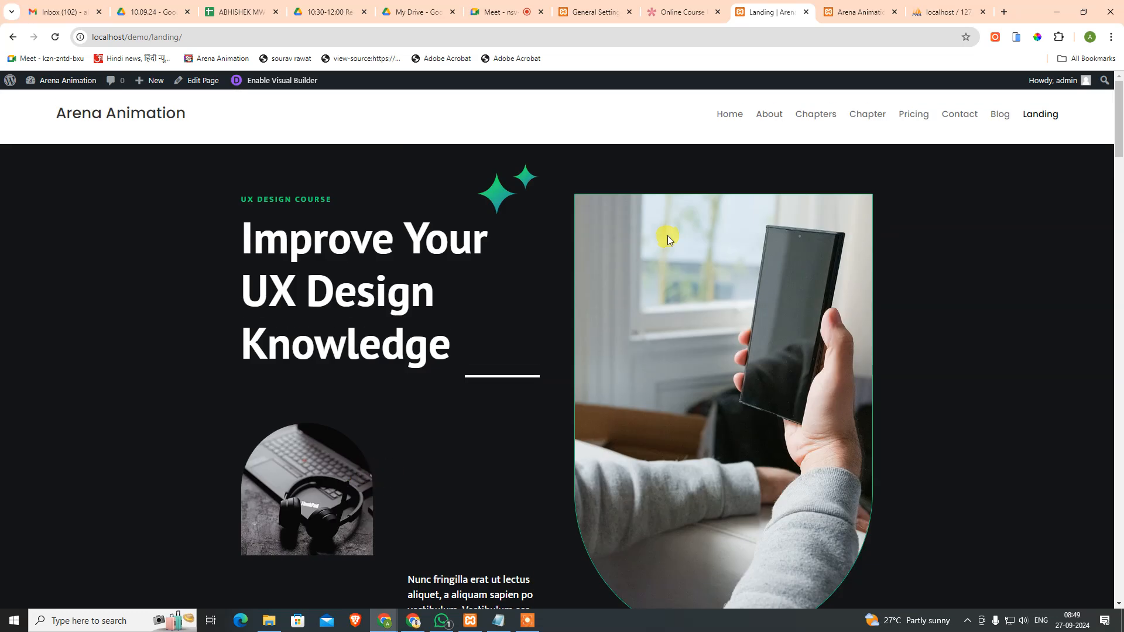
{"action": "left_click", "coordinate": [733, 115]}
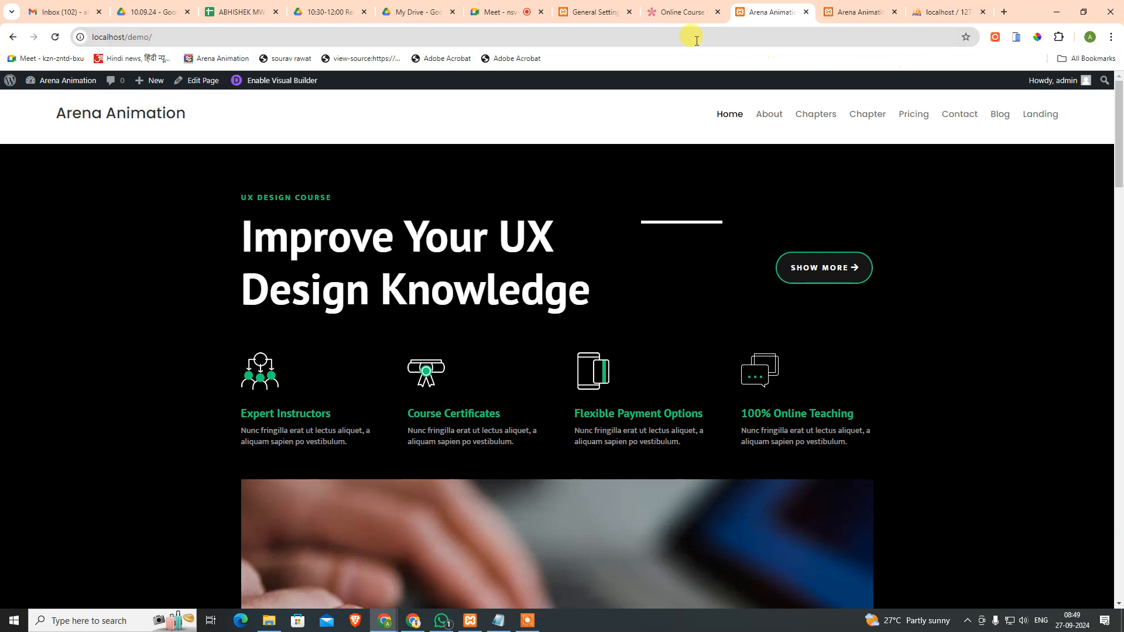
{"action": "left_click", "coordinate": [591, 8]}
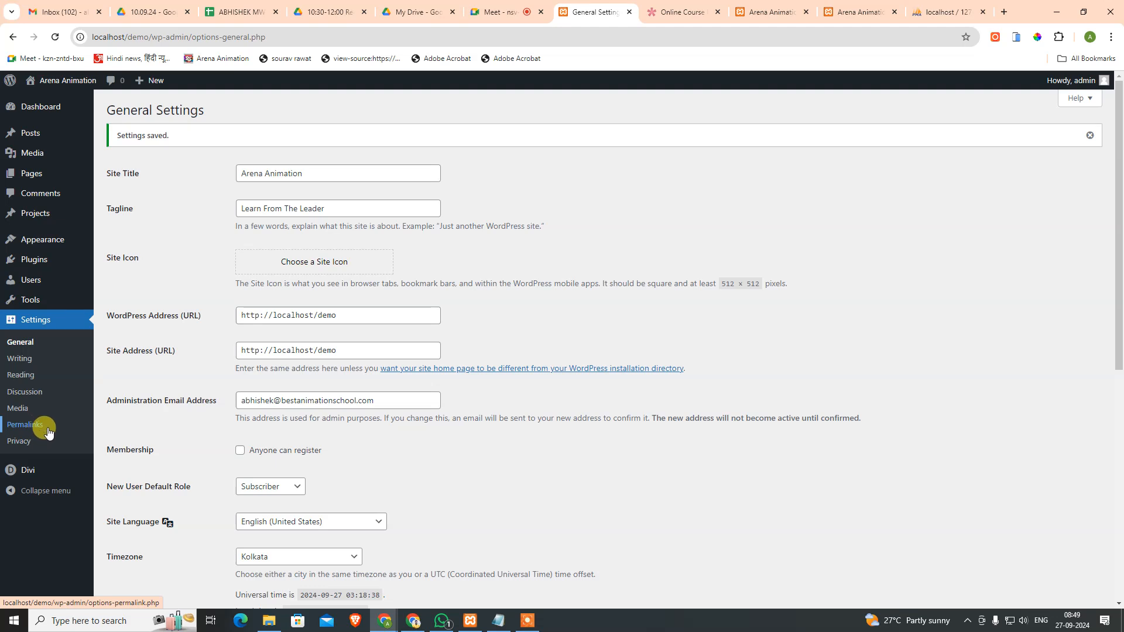
Step: Open the Global Header layout for editing in the Divi Theme Builder
{"action": "scroll", "coordinate": [369, 489], "scroll_direction": "down", "scroll_amount": 5}
{"action": "scroll", "coordinate": [176, 402], "scroll_direction": "up", "scroll_amount": 4}
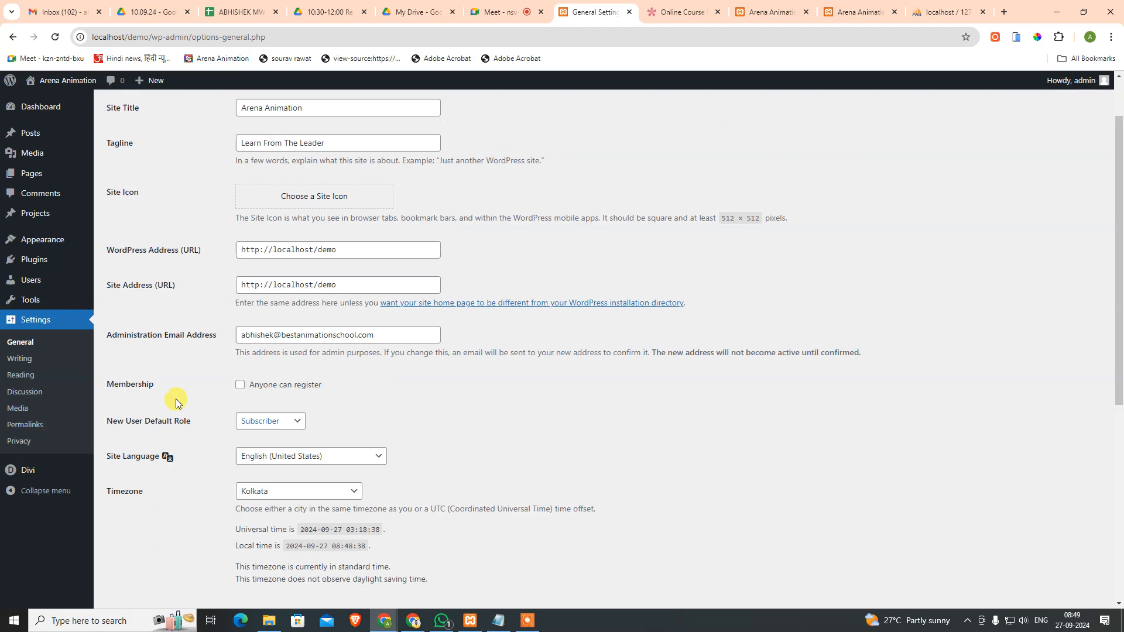
{"action": "scroll", "coordinate": [175, 402], "scroll_direction": "up", "scroll_amount": 1}
{"action": "mouse_move", "coordinate": [25, 474]}
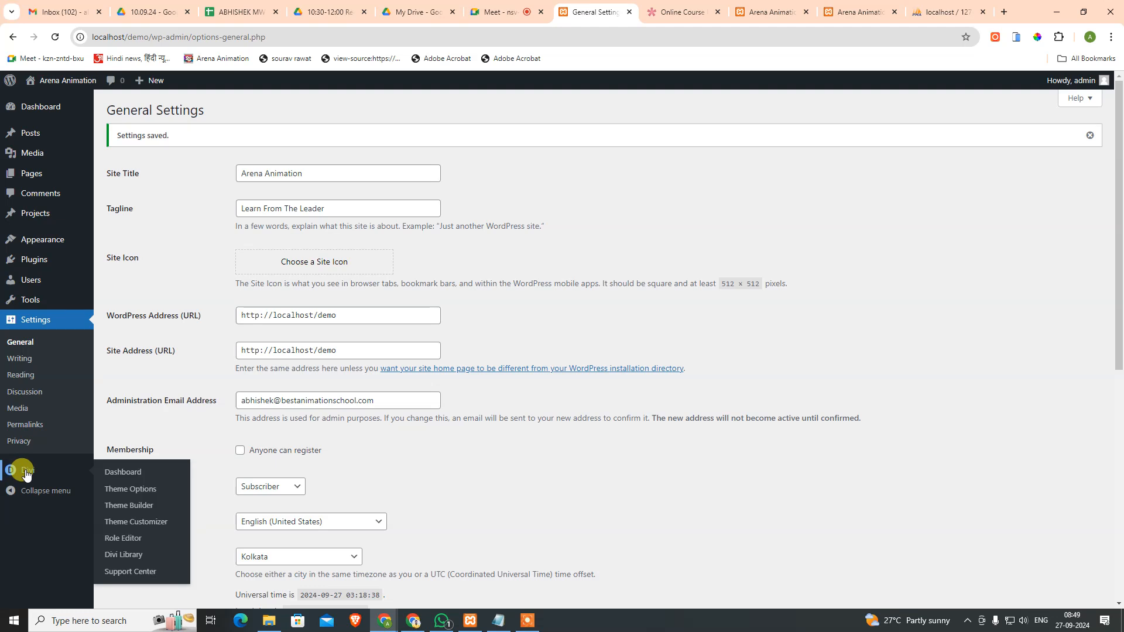
{"action": "left_click", "coordinate": [141, 511]}
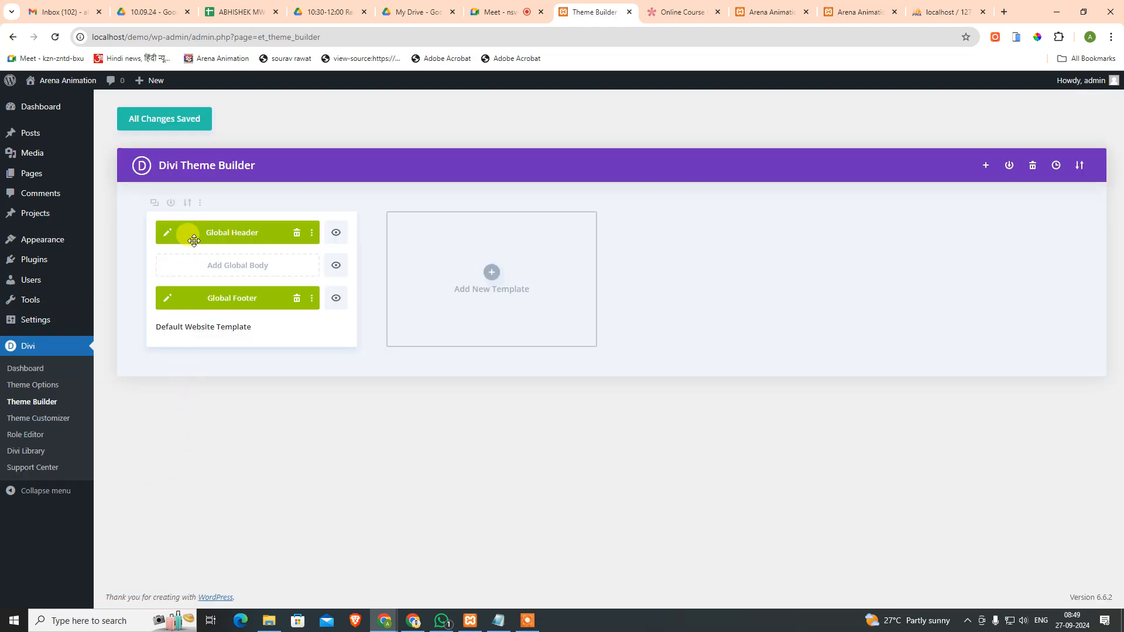
{"action": "left_click", "coordinate": [166, 233]}
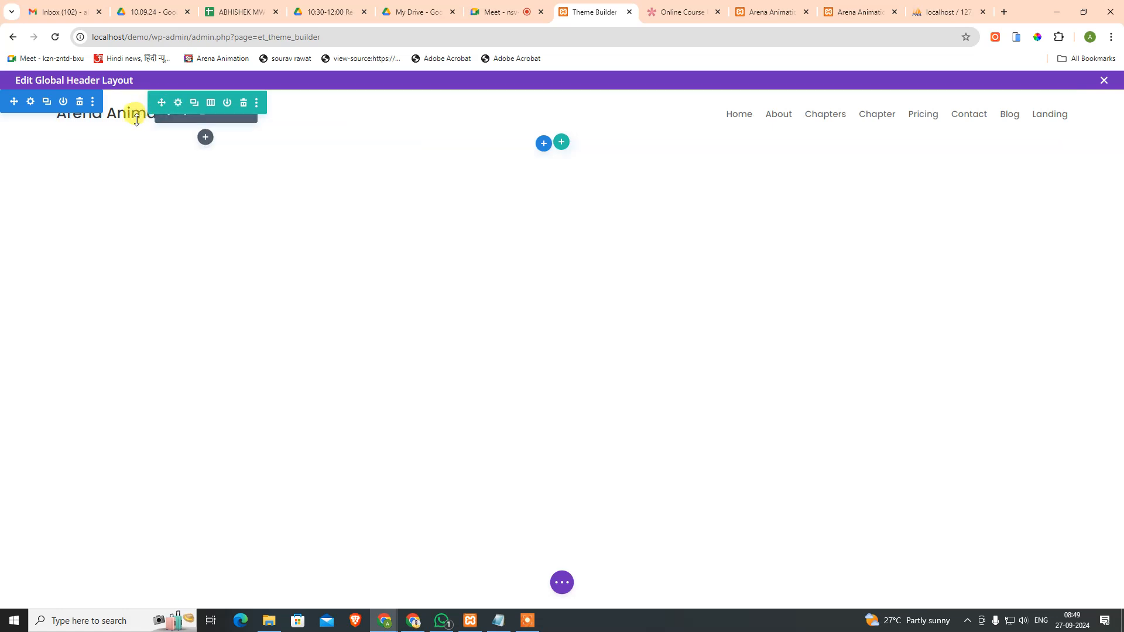
Step: Add a Text module below the site title showing the dynamic Site Tagline
{"action": "left_click", "coordinate": [205, 137]}
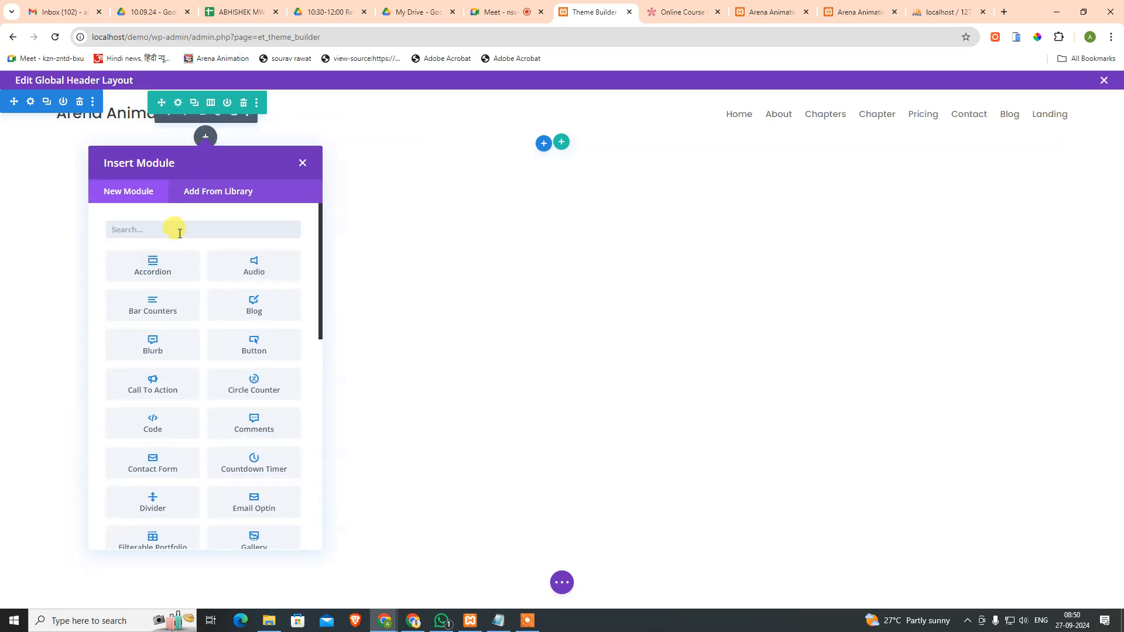
{"action": "type", "text": "text"}
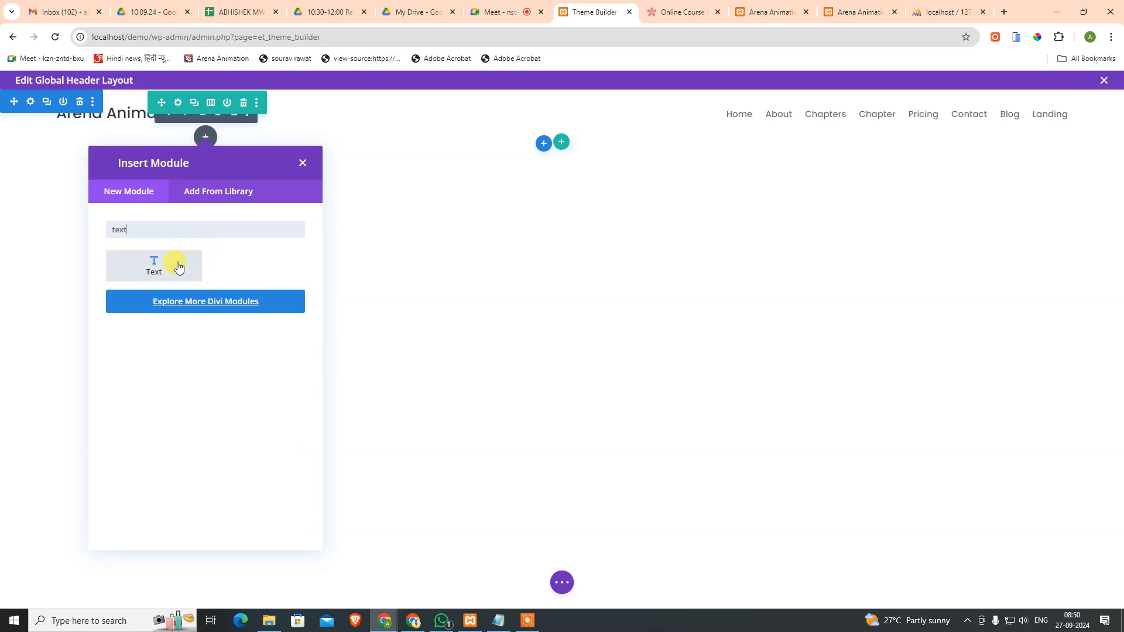
{"action": "left_click", "coordinate": [176, 261]}
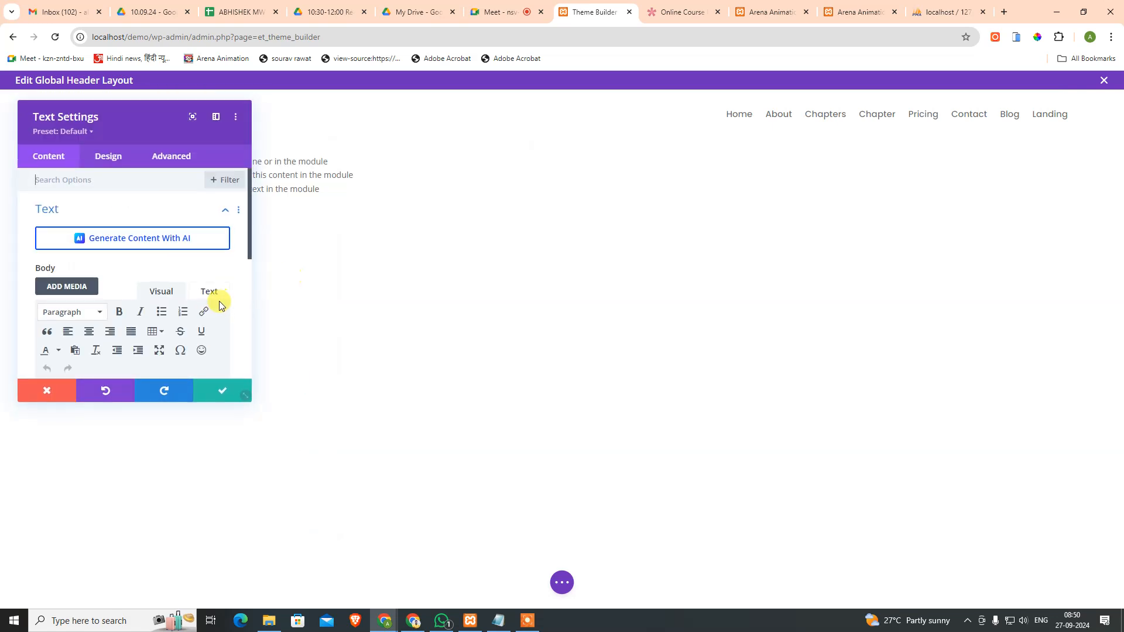
{"action": "scroll", "coordinate": [214, 340], "scroll_direction": "down", "scroll_amount": 1}
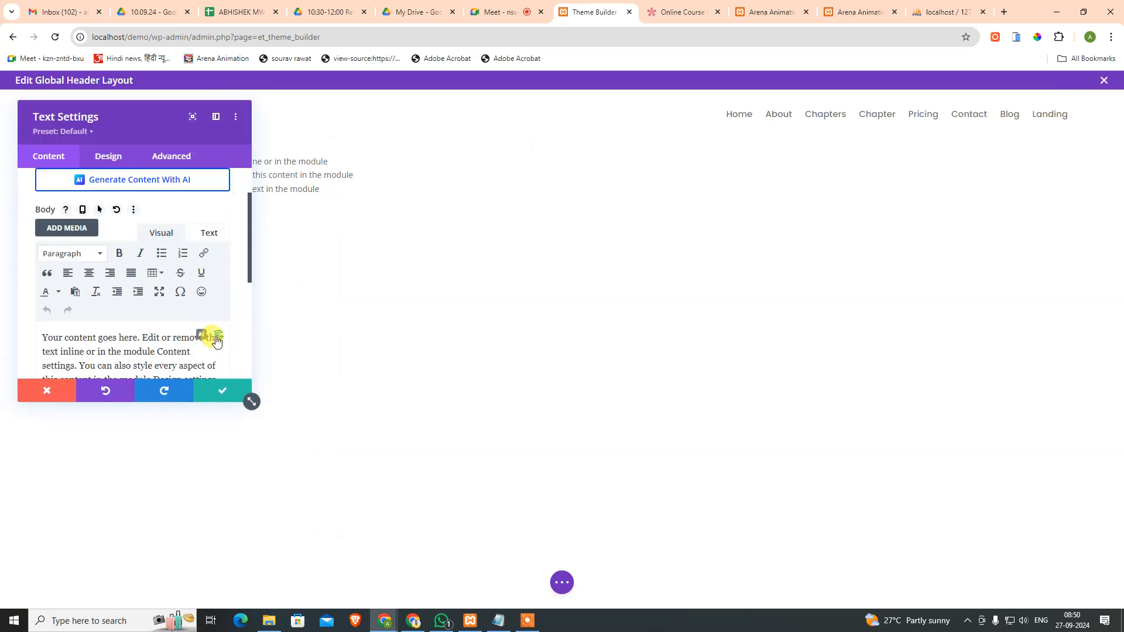
{"action": "left_click", "coordinate": [215, 339]}
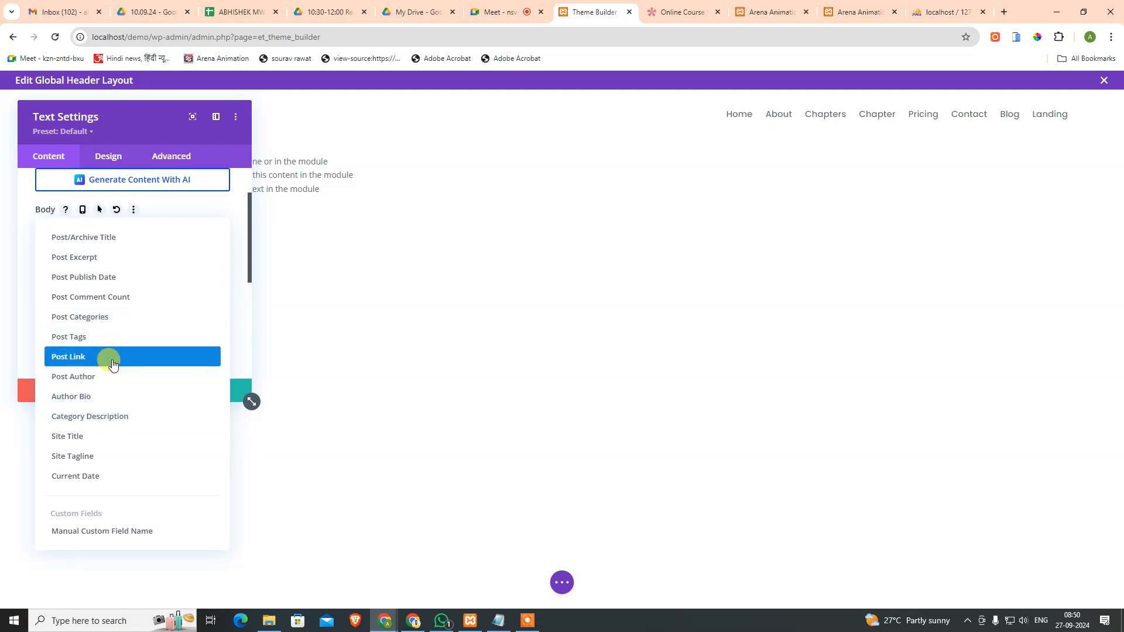
{"action": "left_click", "coordinate": [113, 457]}
{"action": "left_click", "coordinate": [213, 390]}
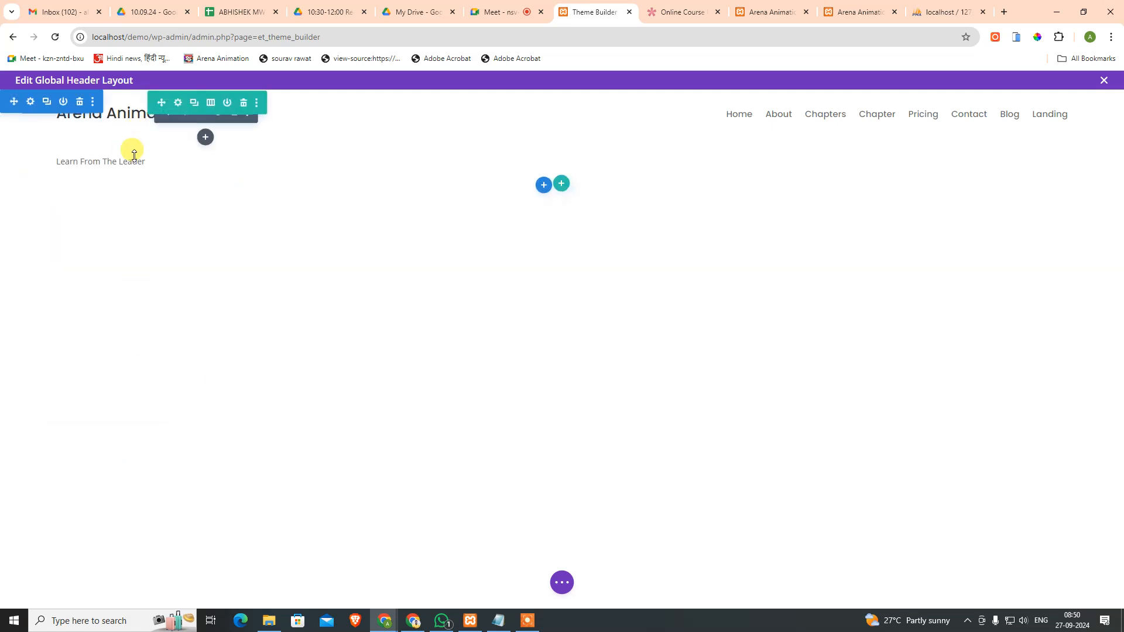
Step: Set the tagline Text module's font to Poppins and save it
{"action": "mouse_move", "coordinate": [116, 158]}
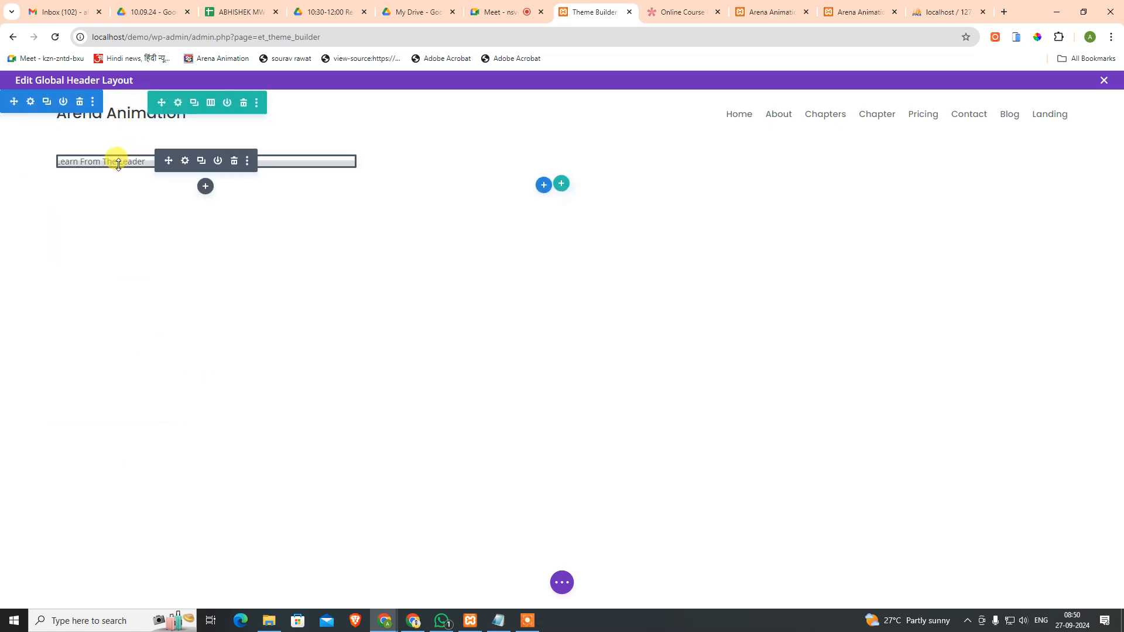
{"action": "left_click", "coordinate": [185, 161]}
{"action": "left_click", "coordinate": [110, 164]}
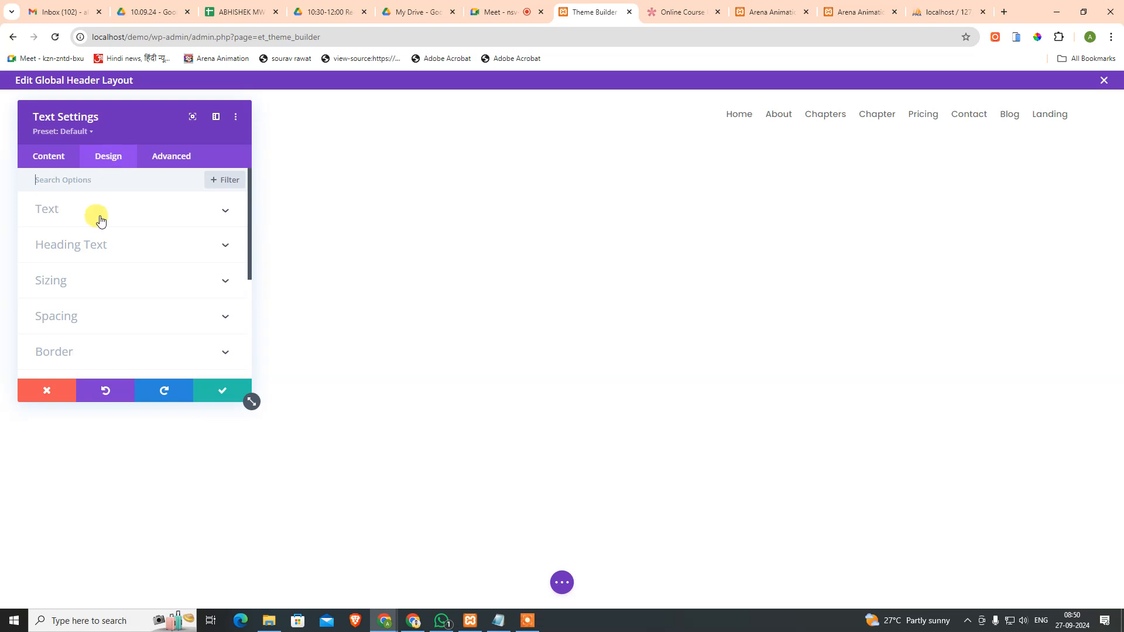
{"action": "left_click", "coordinate": [100, 220]}
{"action": "left_click", "coordinate": [100, 285]}
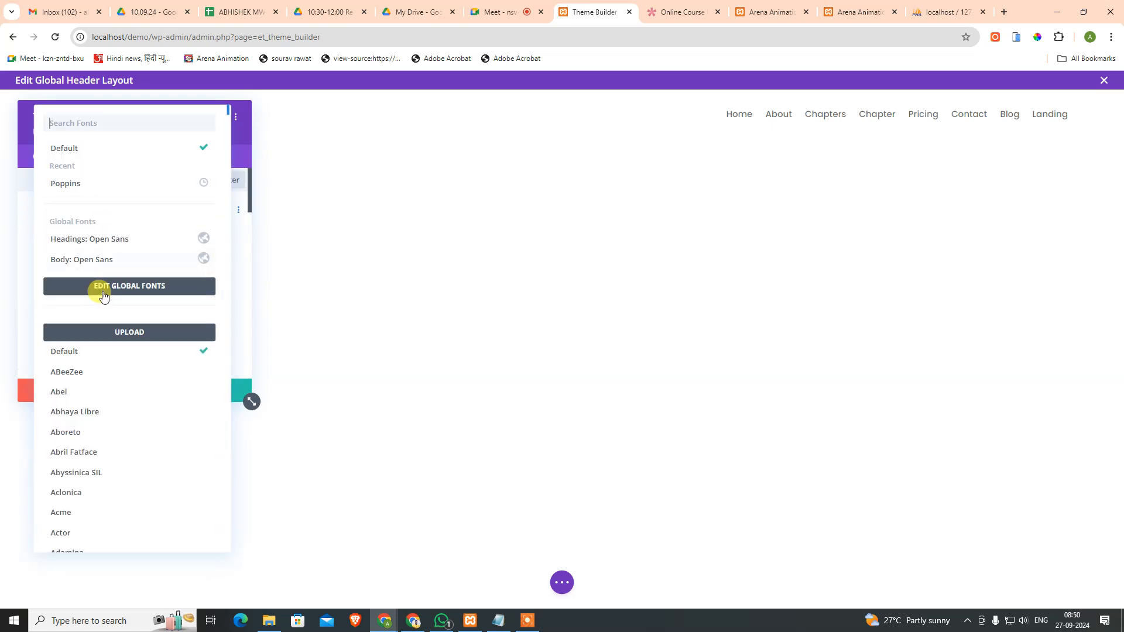
{"action": "left_click", "coordinate": [95, 189]}
{"action": "left_click", "coordinate": [213, 390]}
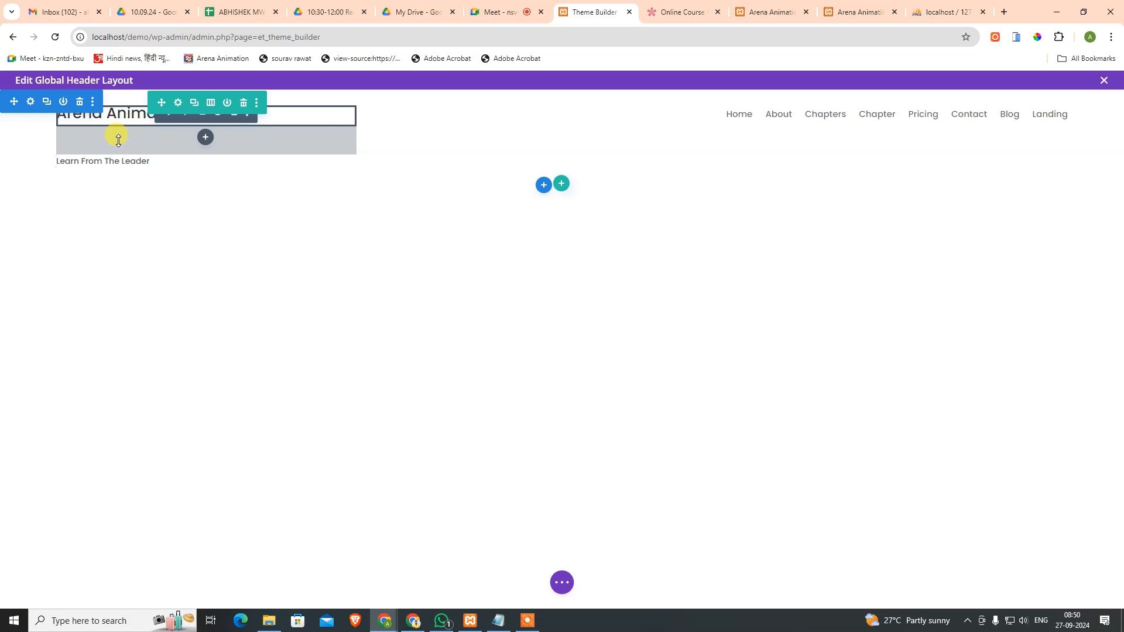
Step: Remove the title's bottom padding, then turn on the header section's inner shadow
{"action": "left_click_drag", "start_coordinate": [117, 144], "coordinate": [120, 111]}
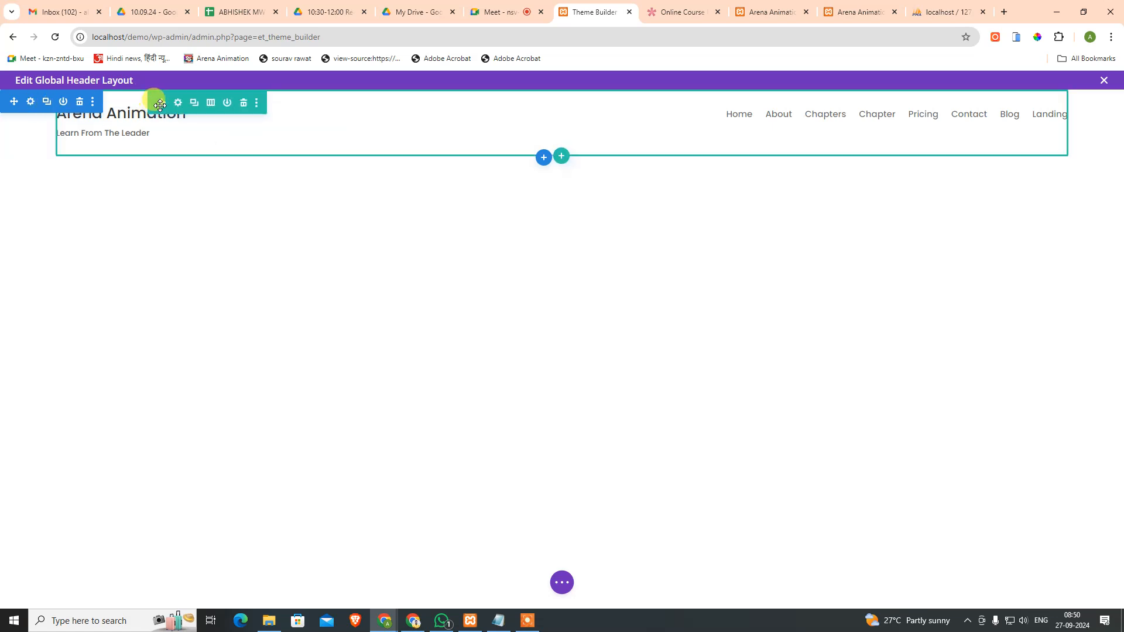
{"action": "left_click", "coordinate": [31, 104]}
{"action": "left_click", "coordinate": [108, 162]}
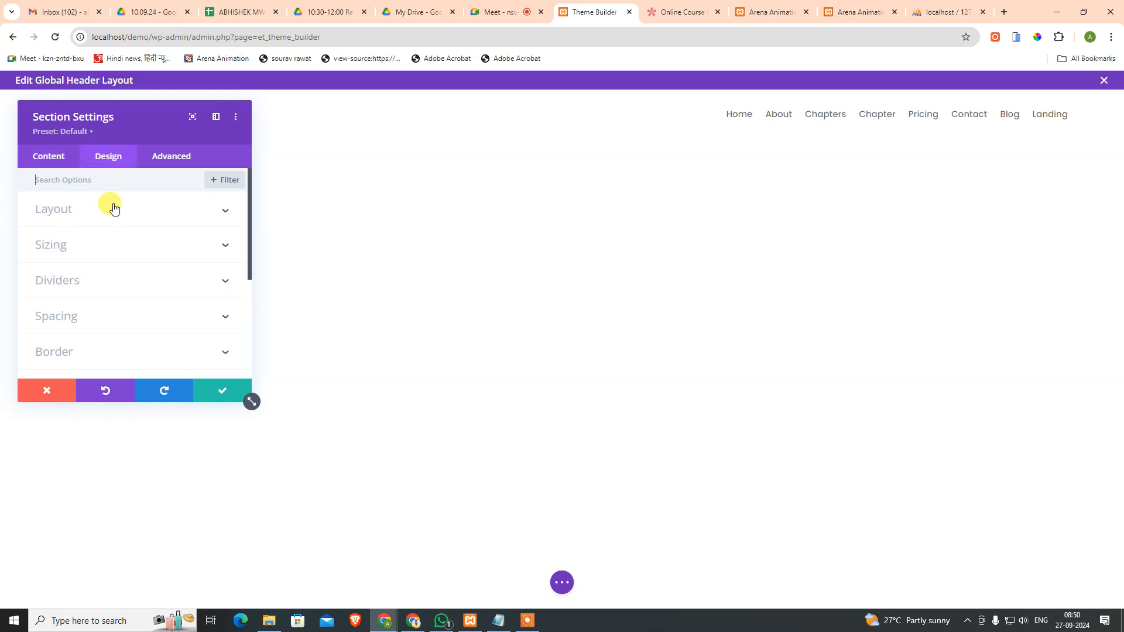
{"action": "scroll", "coordinate": [121, 261], "scroll_direction": "down", "scroll_amount": 3}
{"action": "scroll", "coordinate": [123, 264], "scroll_direction": "up", "scroll_amount": 3}
{"action": "left_click", "coordinate": [112, 214]}
{"action": "left_click", "coordinate": [66, 251]}
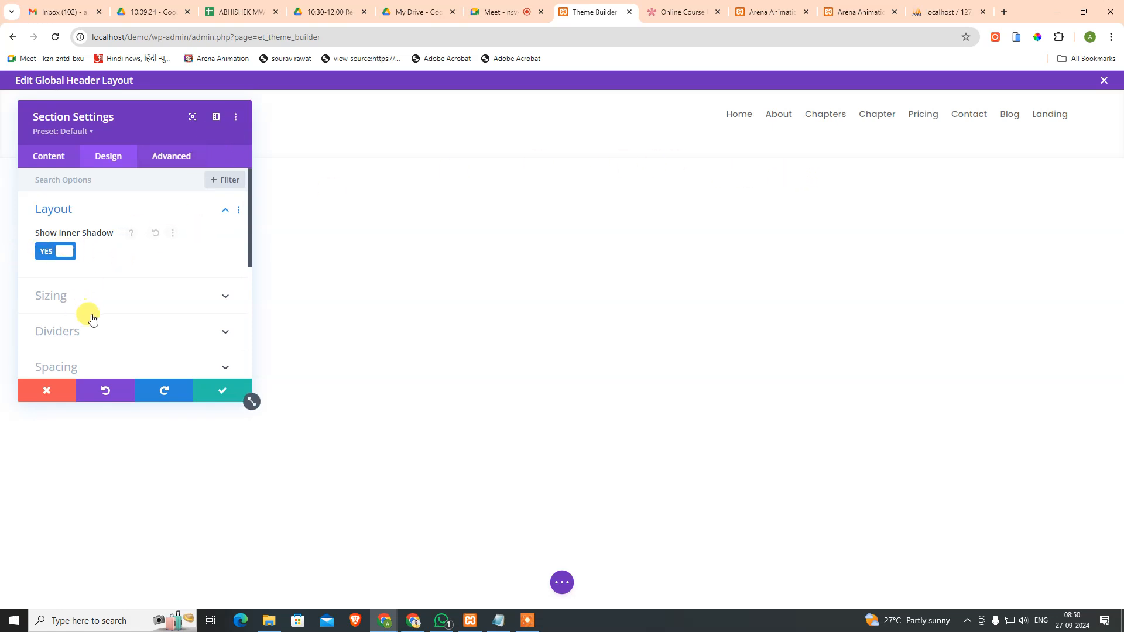
{"action": "scroll", "coordinate": [102, 321], "scroll_direction": "down", "scroll_amount": 2}
Step: Preview V-shaped and slanted-curve bottom dividers on the header section
{"action": "left_click", "coordinate": [94, 262]}
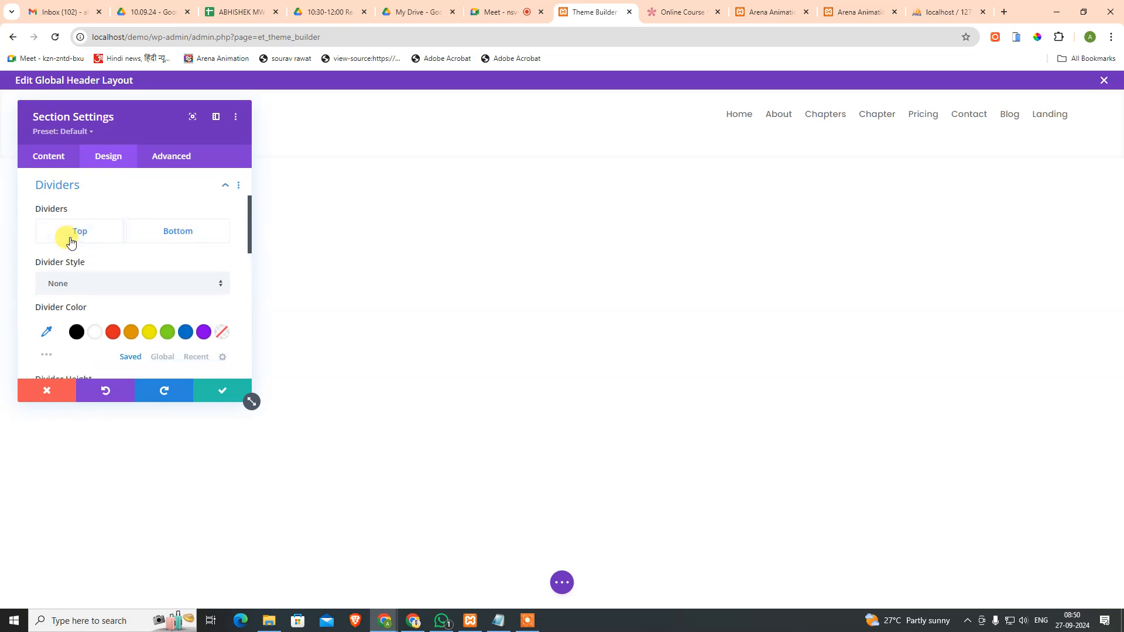
{"action": "left_click", "coordinate": [75, 286]}
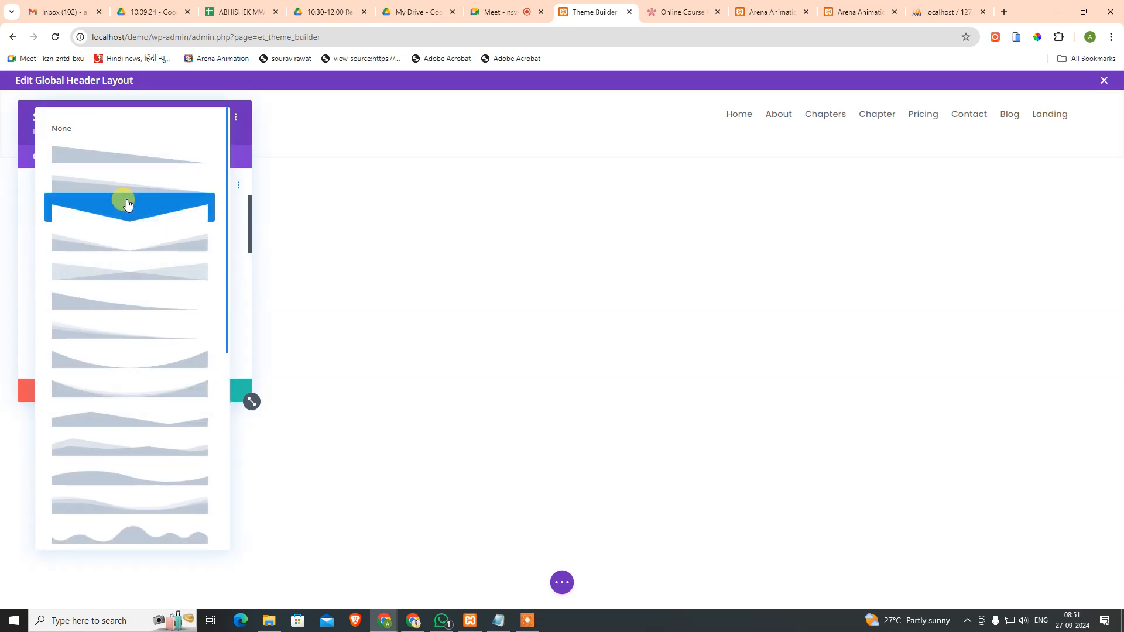
{"action": "left_click", "coordinate": [124, 244]}
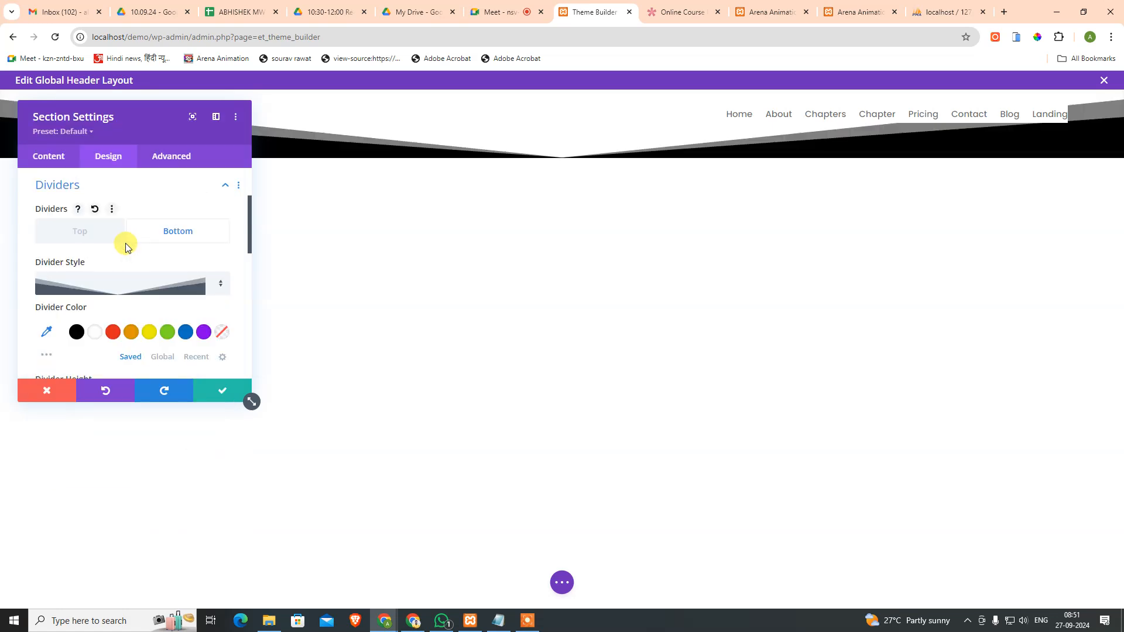
{"action": "left_click", "coordinate": [133, 283]}
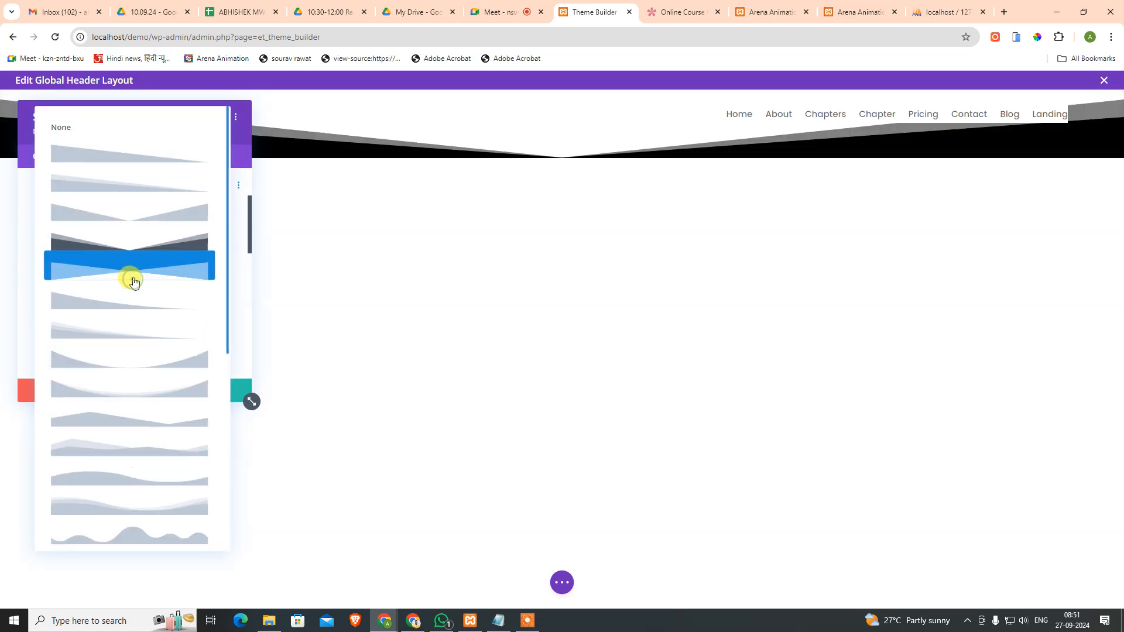
{"action": "left_click", "coordinate": [119, 311]}
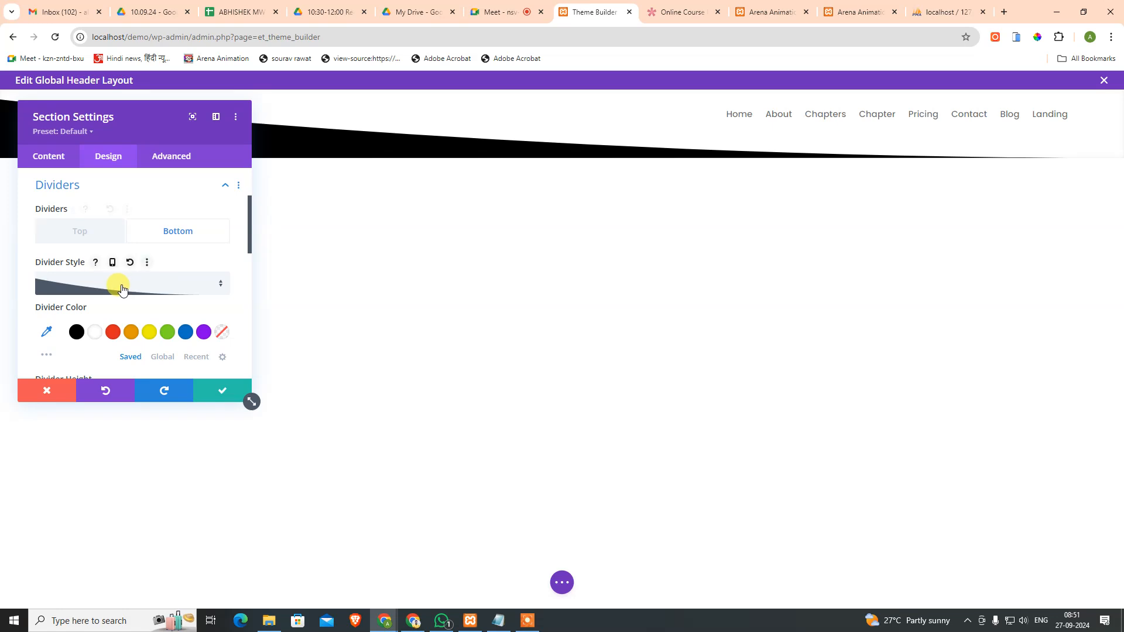
Step: Try slanted and wavy divider shapes, then set the bottom divider to None
{"action": "left_click_drag", "start_coordinate": [109, 117], "coordinate": [381, 215]}
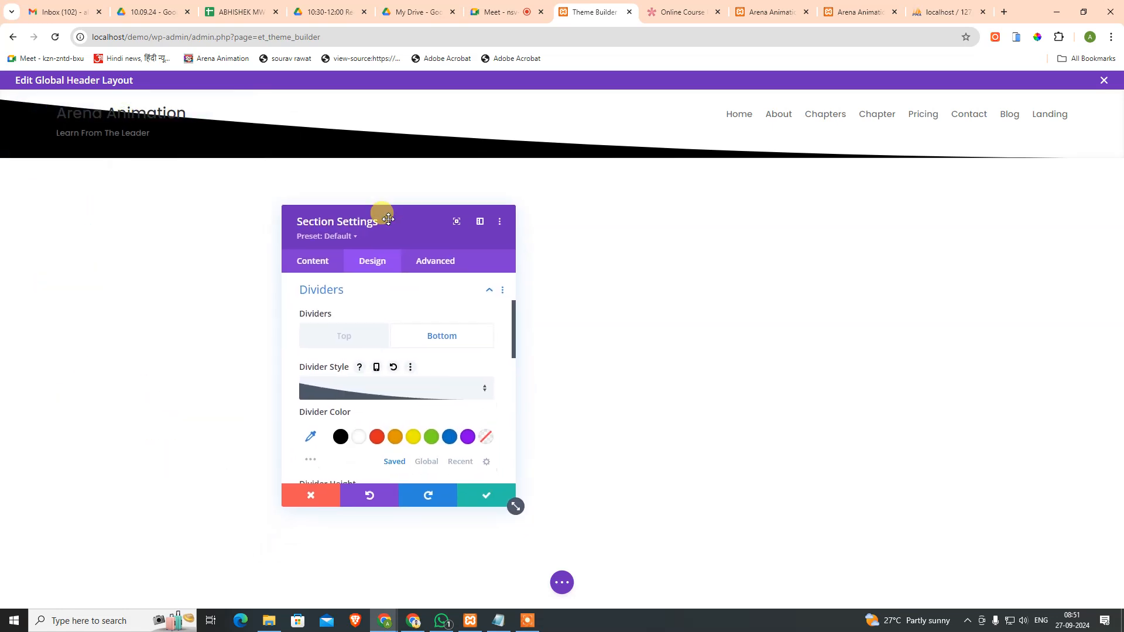
{"action": "left_click", "coordinate": [385, 403]}
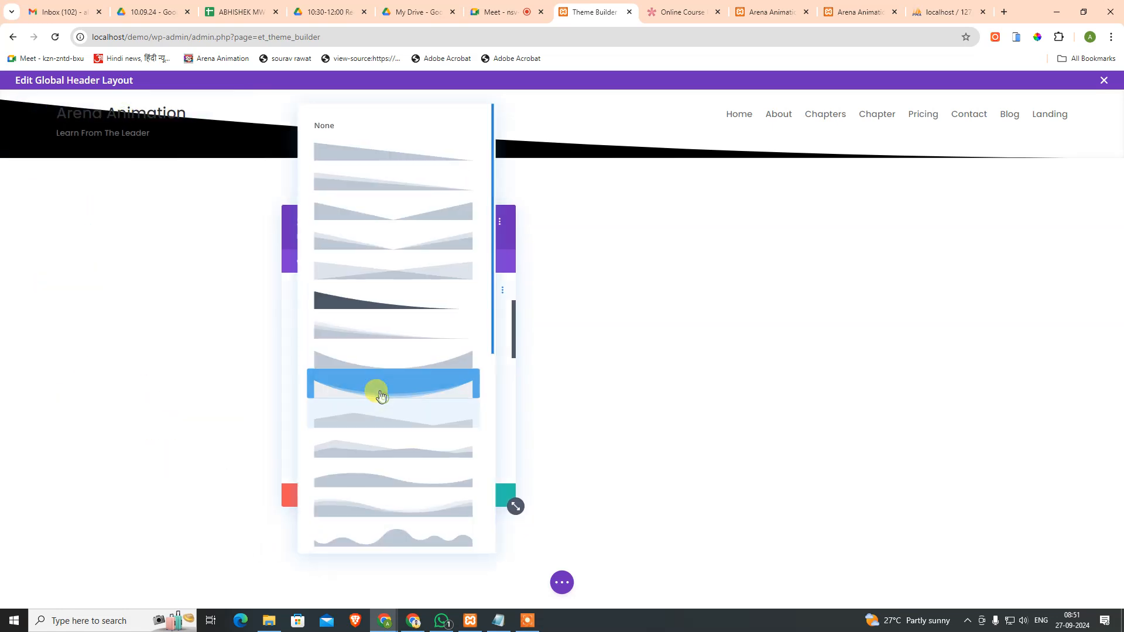
{"action": "left_click", "coordinate": [375, 152]}
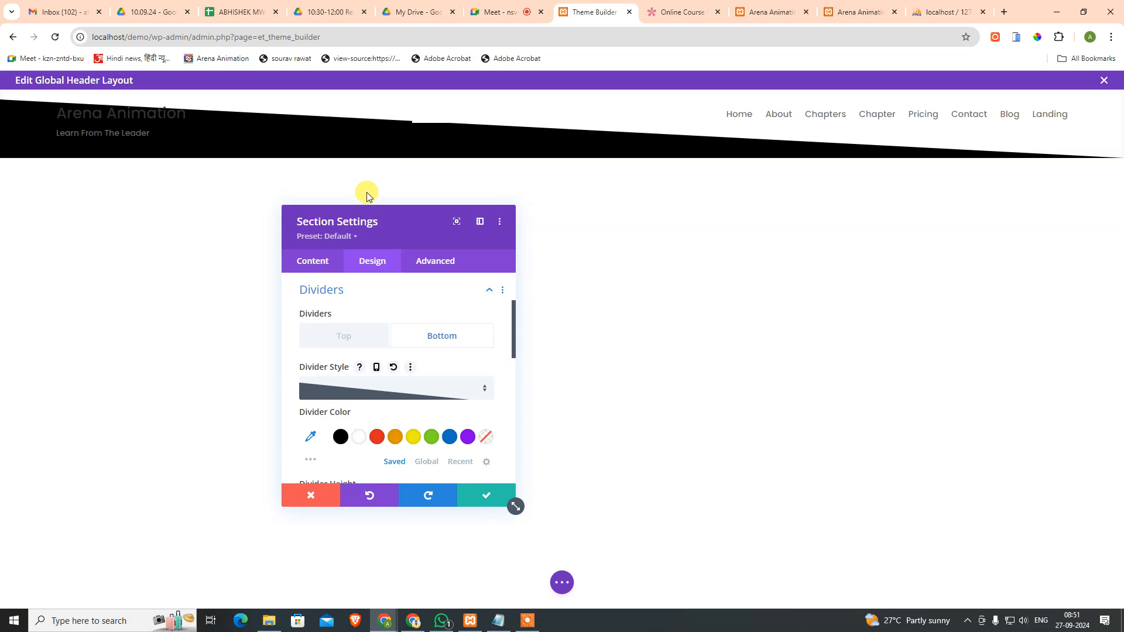
{"action": "left_click", "coordinate": [376, 398]}
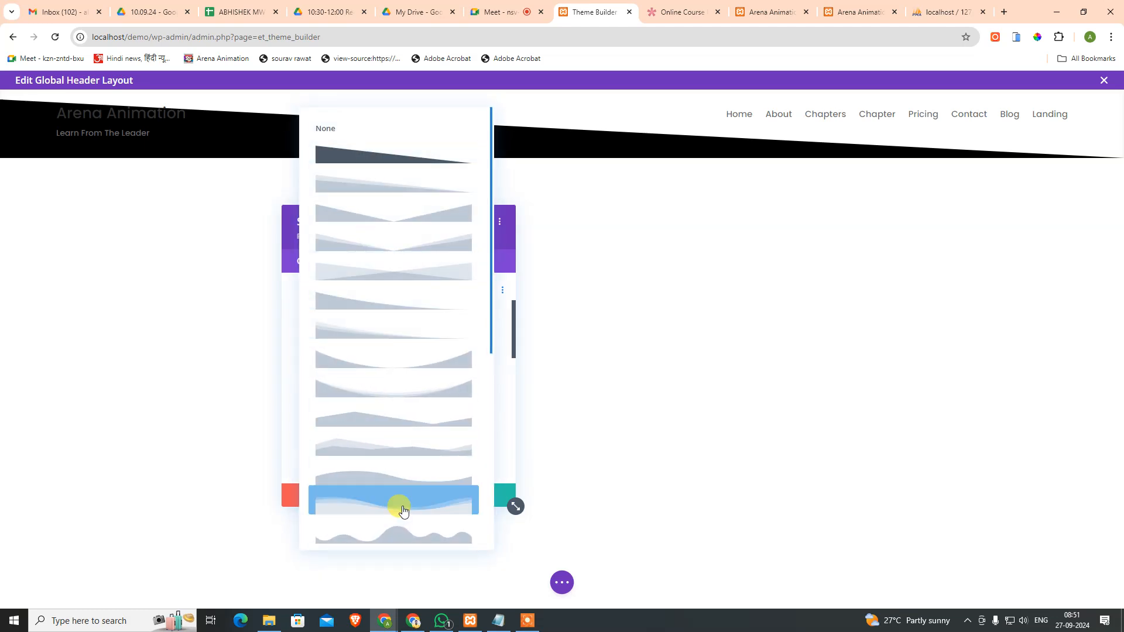
{"action": "scroll", "coordinate": [402, 511], "scroll_direction": "down", "scroll_amount": 3}
{"action": "left_click", "coordinate": [401, 362]}
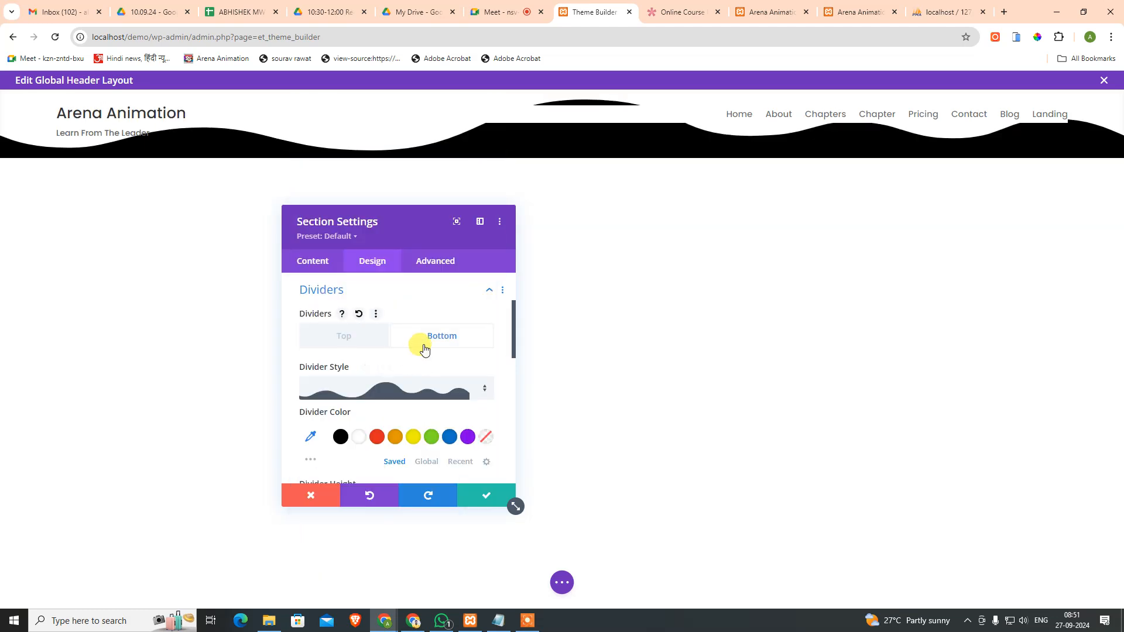
{"action": "left_click", "coordinate": [353, 392]}
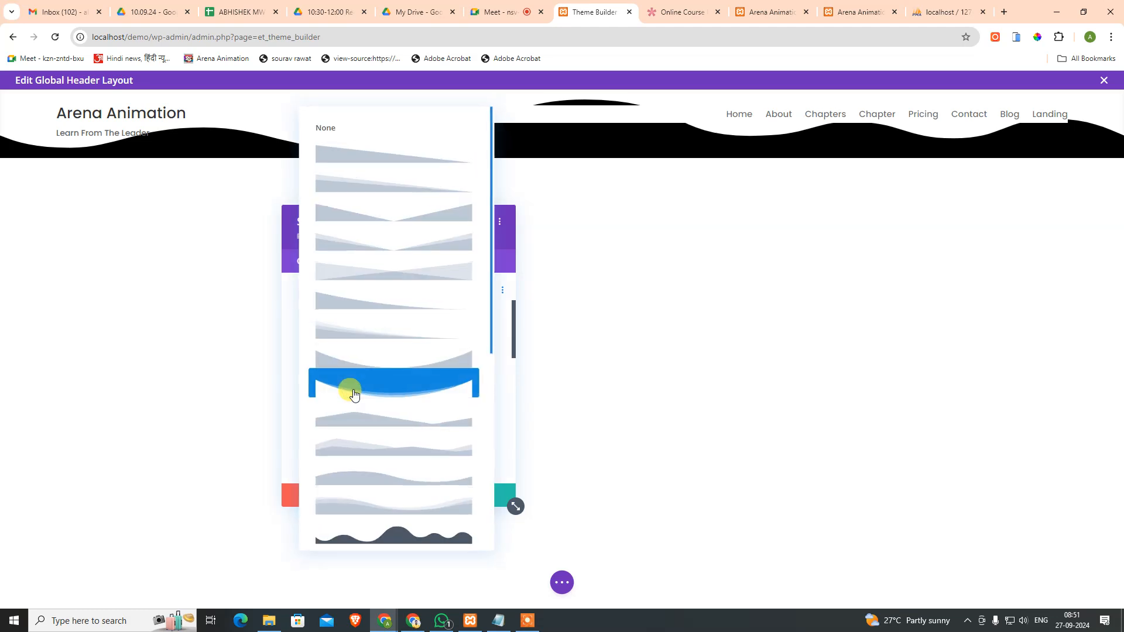
{"action": "left_click", "coordinate": [345, 129]}
{"action": "scroll", "coordinate": [459, 426], "scroll_direction": "down", "scroll_amount": 3}
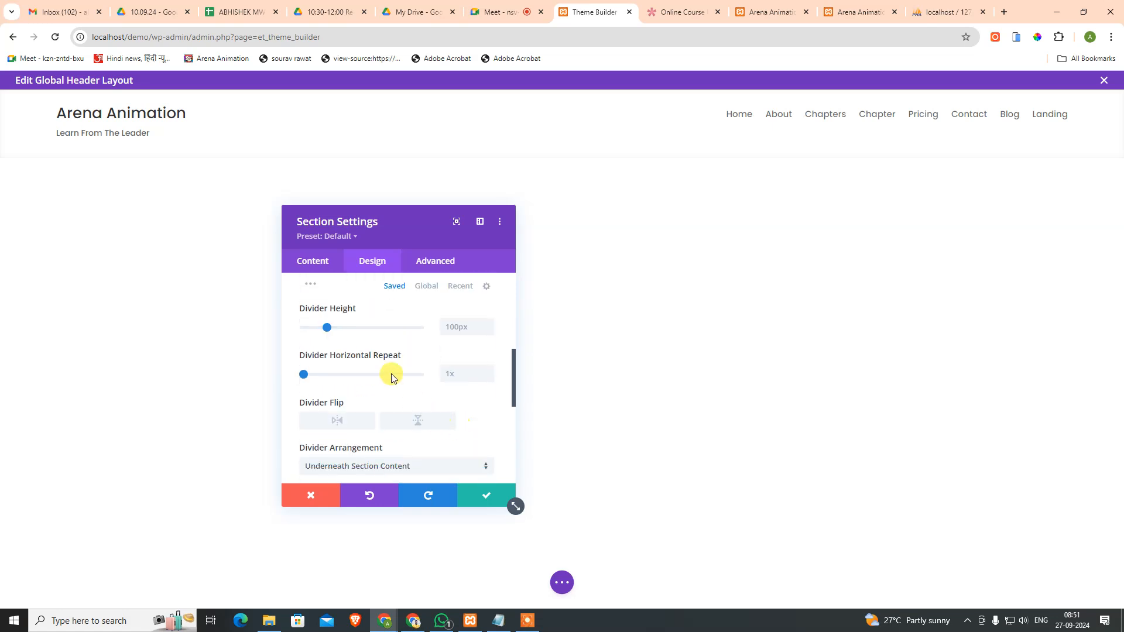
Step: Collapse the divider options and move to the section's Advanced settings
{"action": "scroll", "coordinate": [409, 404], "scroll_direction": "down", "scroll_amount": 3}
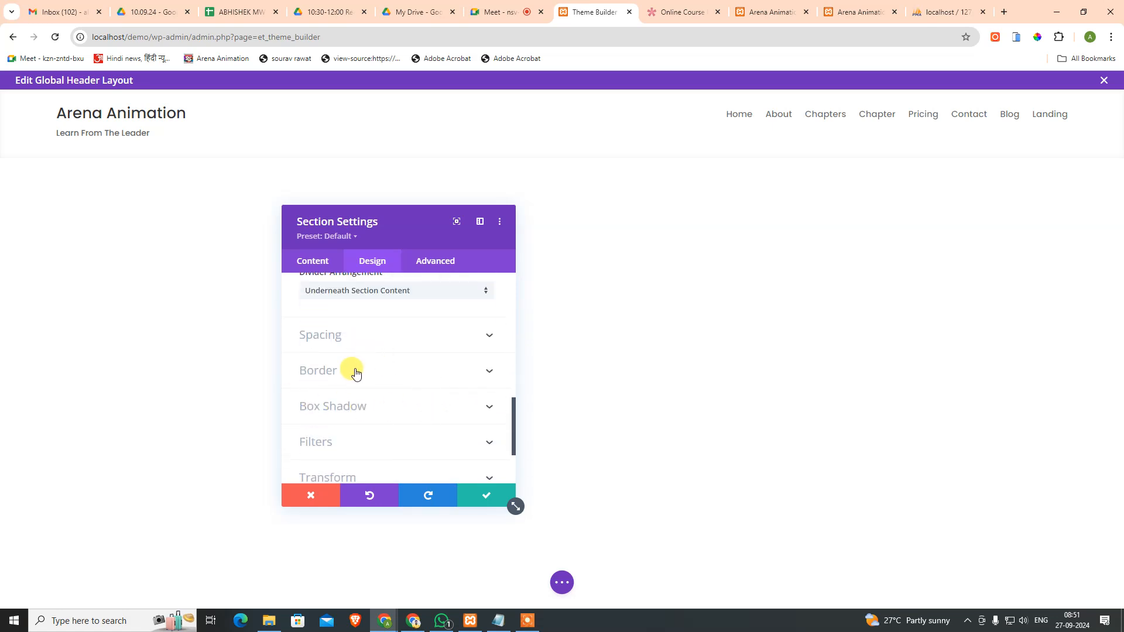
{"action": "scroll", "coordinate": [369, 369], "scroll_direction": "up", "scroll_amount": 3}
{"action": "scroll", "coordinate": [465, 370], "scroll_direction": "up", "scroll_amount": 5}
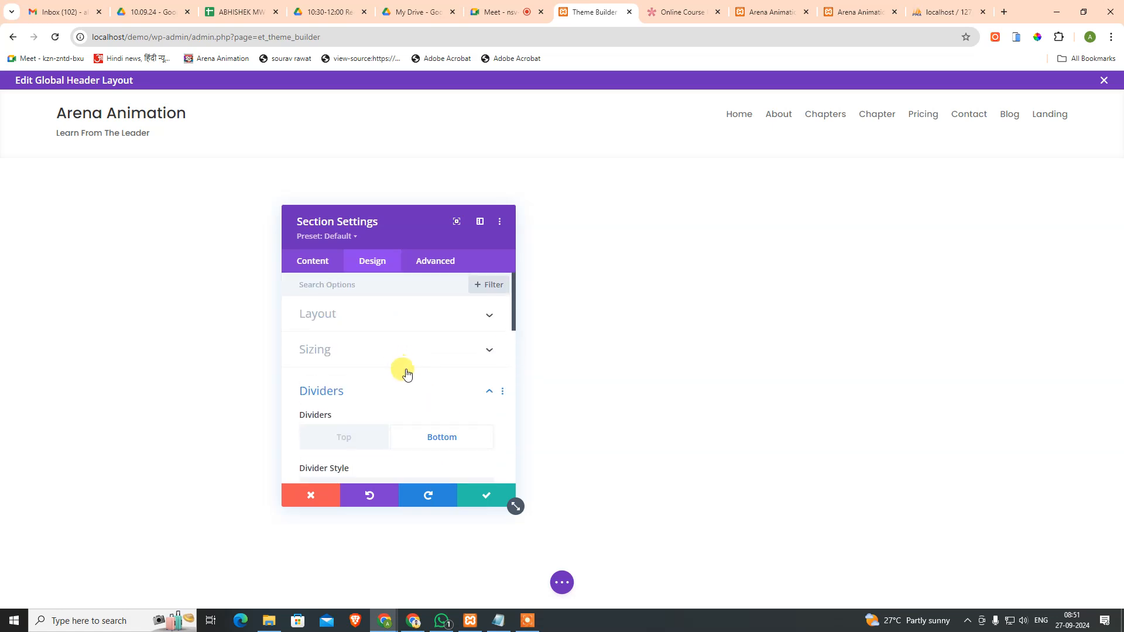
{"action": "left_click", "coordinate": [407, 387]}
{"action": "scroll", "coordinate": [355, 417], "scroll_direction": "down", "scroll_amount": 4}
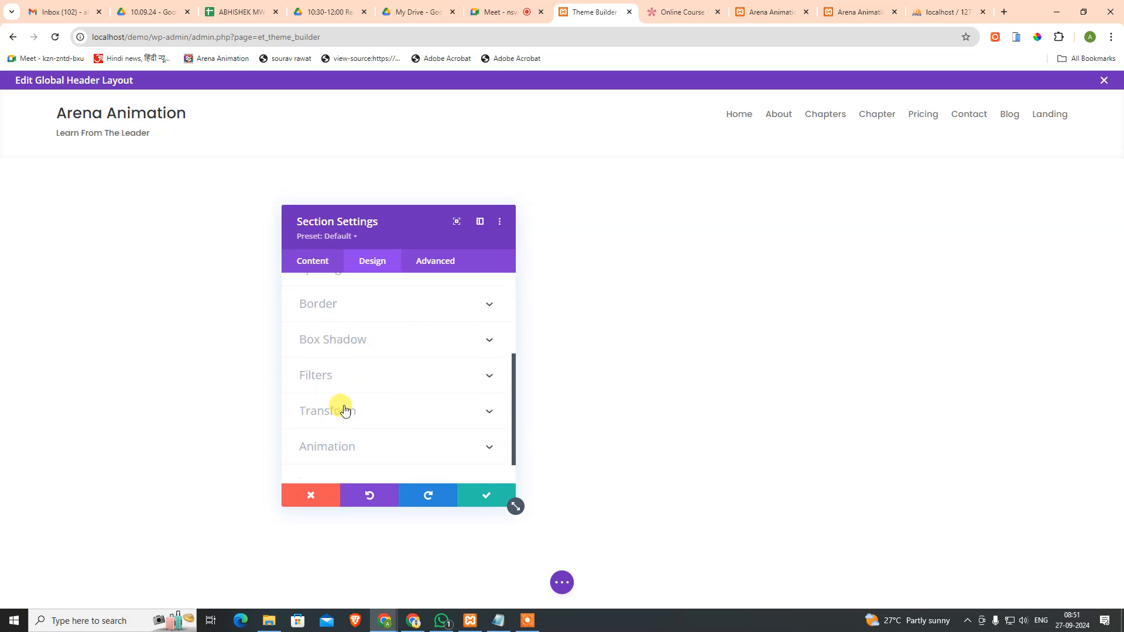
{"action": "left_click", "coordinate": [434, 265]}
Step: Set the header section's position to Fixed and adjust its vertical offset
{"action": "scroll", "coordinate": [430, 366], "scroll_direction": "down", "scroll_amount": 3}
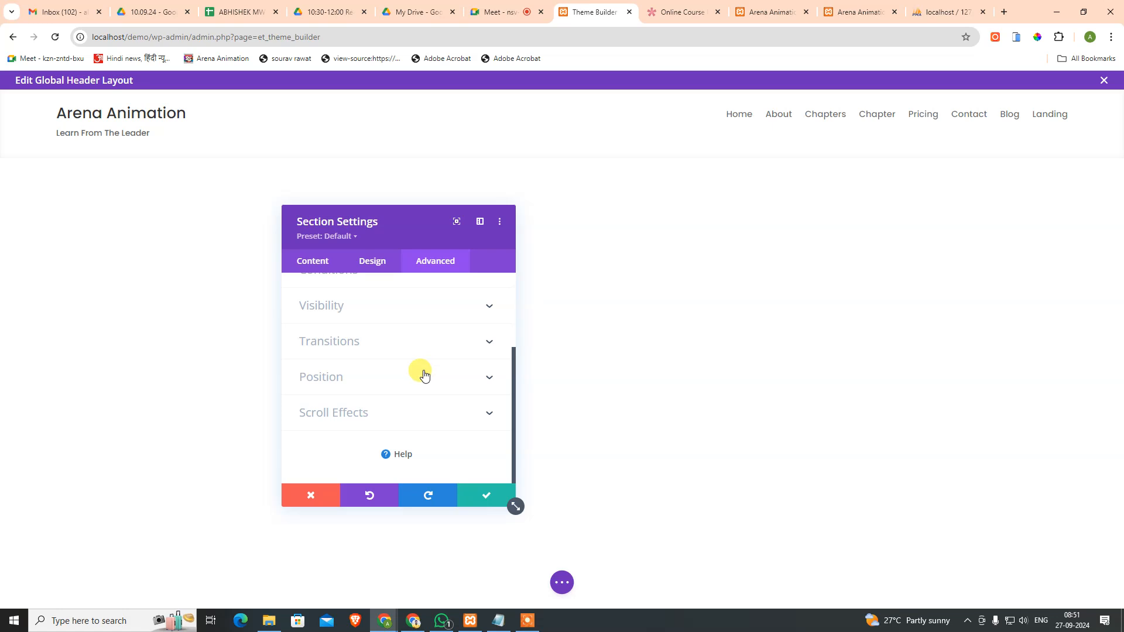
{"action": "scroll", "coordinate": [358, 343], "scroll_direction": "up", "scroll_amount": 2}
{"action": "scroll", "coordinate": [368, 359], "scroll_direction": "down", "scroll_amount": 2}
{"action": "left_click", "coordinate": [367, 375]}
{"action": "left_click", "coordinate": [381, 332]}
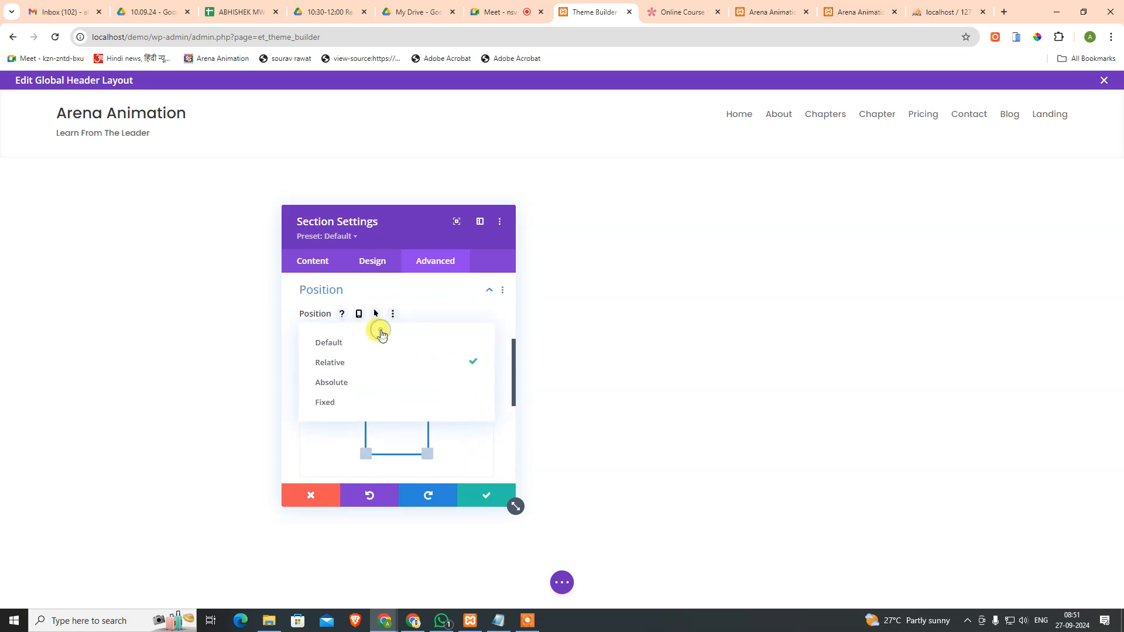
{"action": "left_click", "coordinate": [367, 404]}
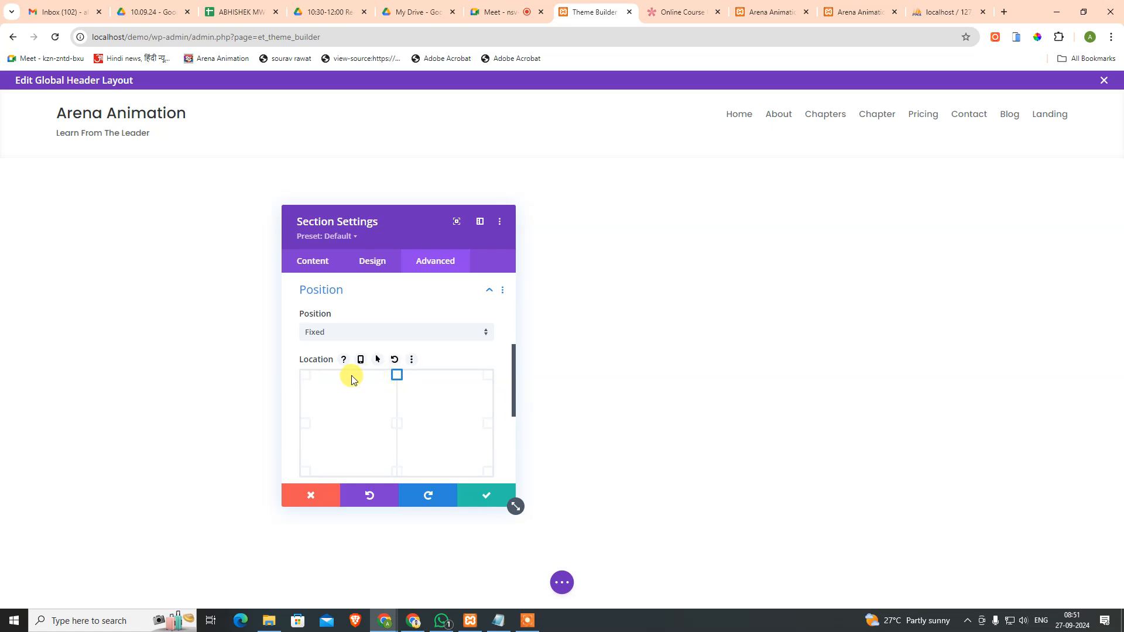
{"action": "scroll", "coordinate": [413, 385], "scroll_direction": "down", "scroll_amount": 3}
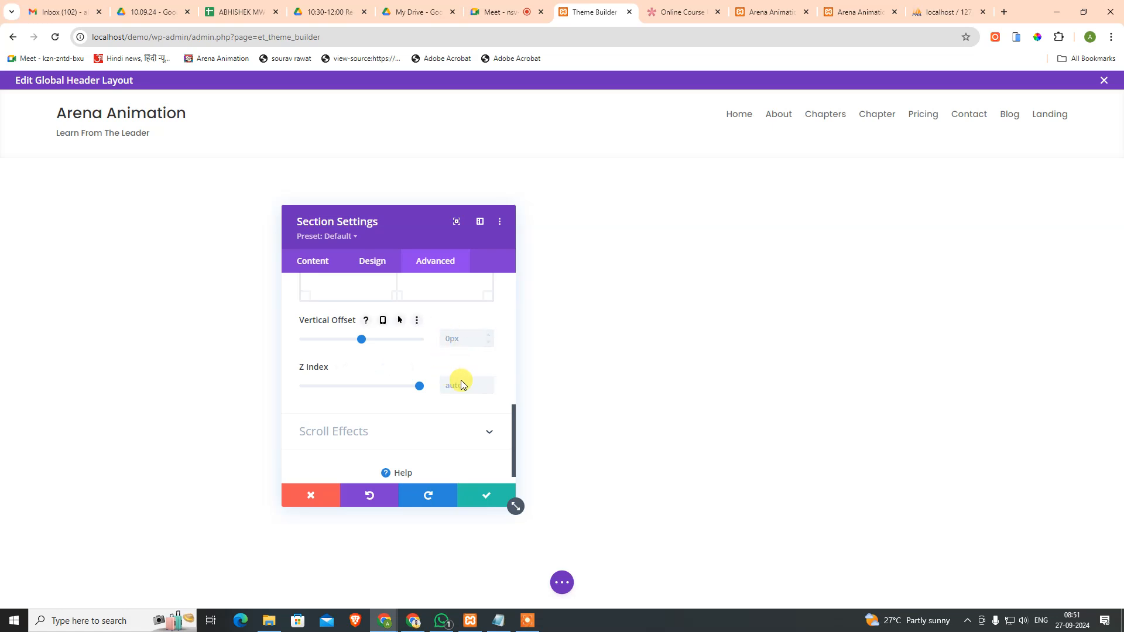
{"action": "left_click_drag", "start_coordinate": [365, 343], "coordinate": [307, 341]}
{"action": "left_click_drag", "start_coordinate": [473, 338], "coordinate": [360, 344]}
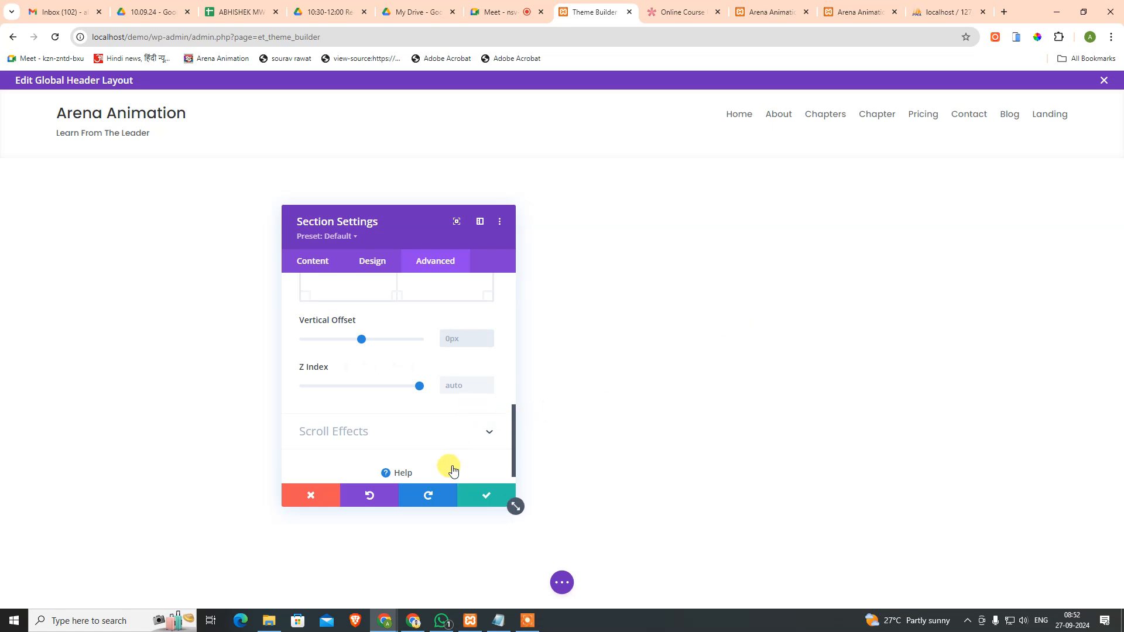
Step: Look through the section's Scroll Effects and Visibility settings
{"action": "left_click", "coordinate": [449, 427]}
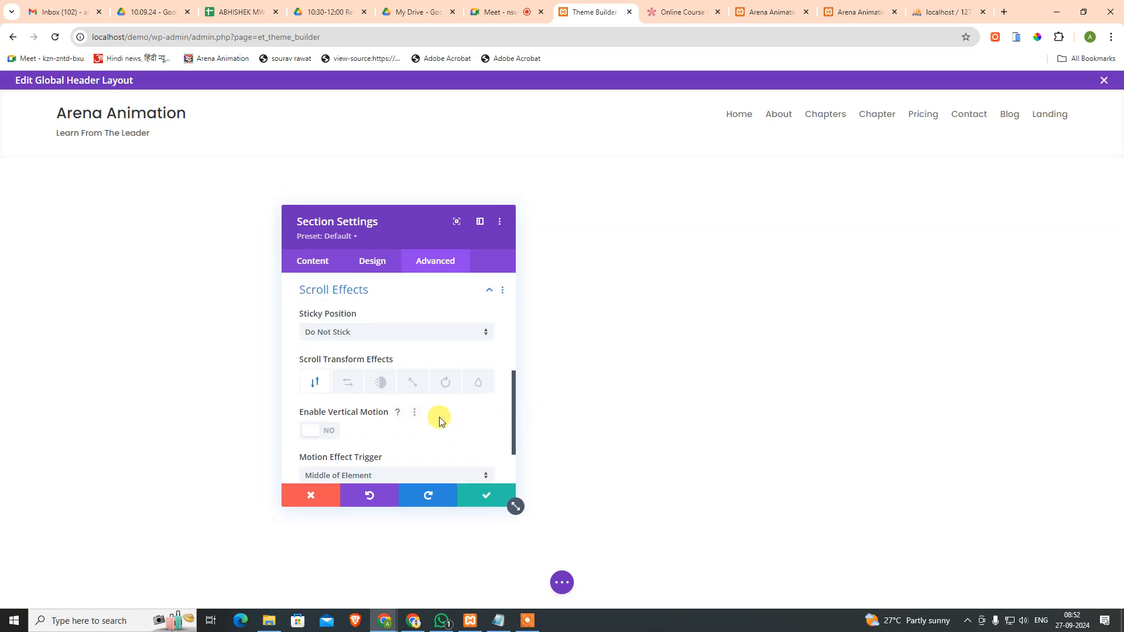
{"action": "left_click", "coordinate": [386, 332]}
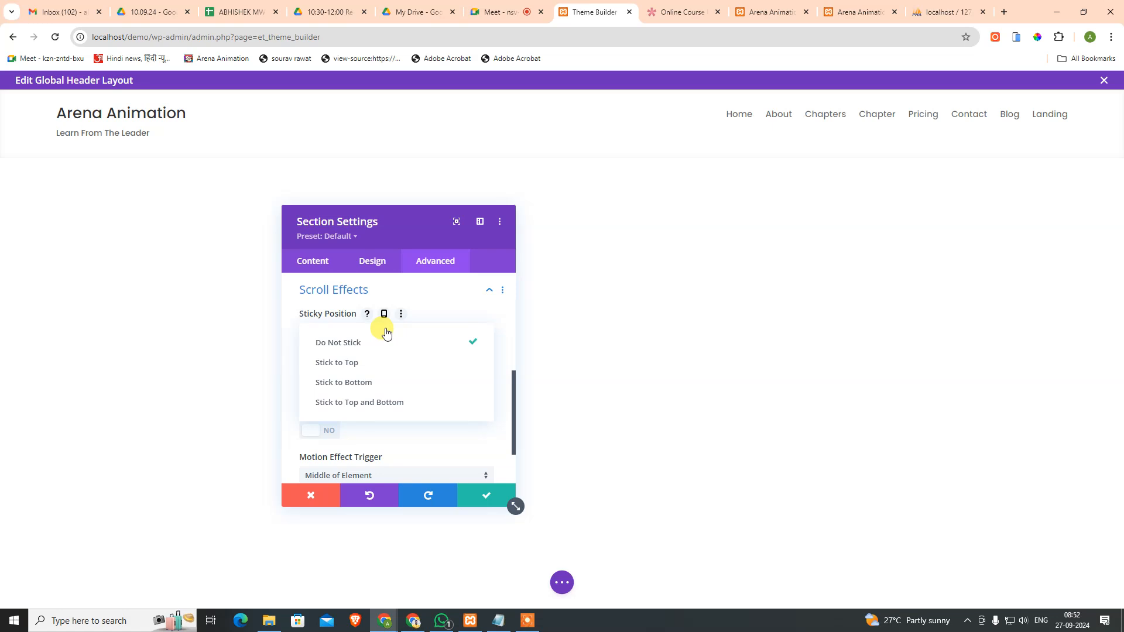
{"action": "left_click", "coordinate": [489, 294]}
{"action": "scroll", "coordinate": [398, 348], "scroll_direction": "up", "scroll_amount": 2}
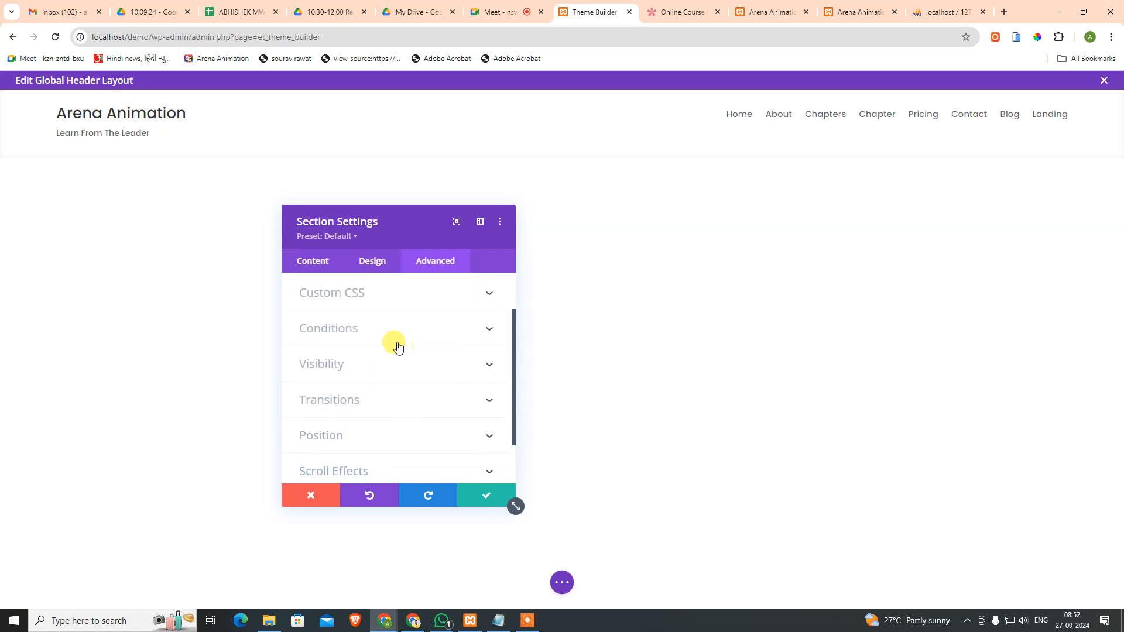
{"action": "left_click", "coordinate": [372, 371]}
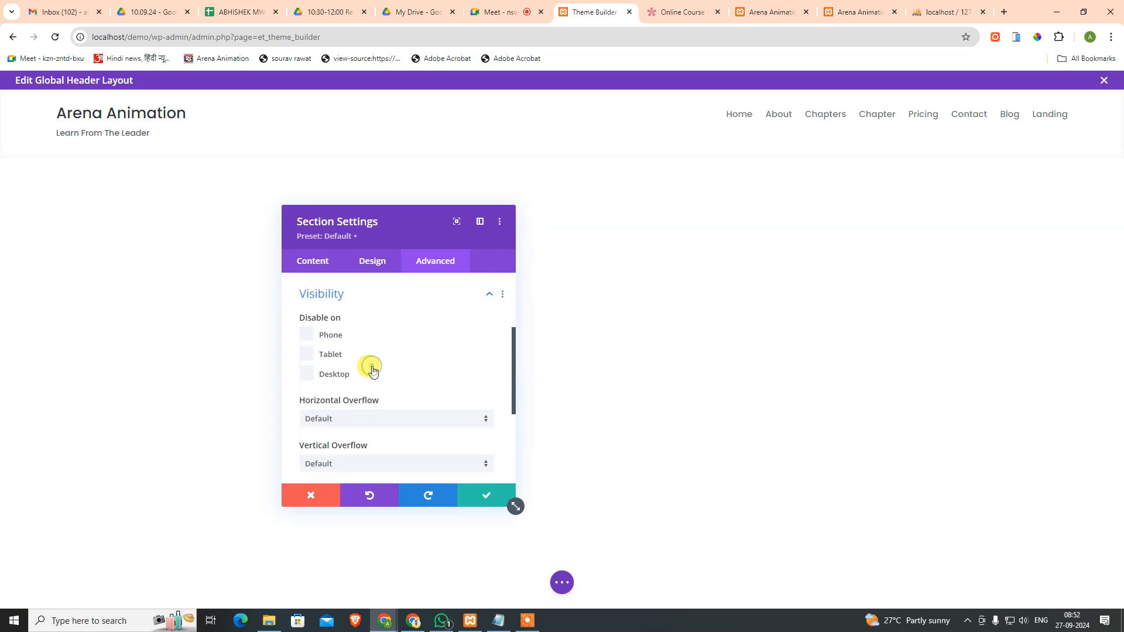
{"action": "left_click", "coordinate": [382, 299]}
{"action": "scroll", "coordinate": [383, 379], "scroll_direction": "up", "scroll_amount": 2}
{"action": "scroll", "coordinate": [382, 382], "scroll_direction": "down", "scroll_amount": 2}
Step: Reset the header section's position to Default
{"action": "left_click", "coordinate": [382, 378]}
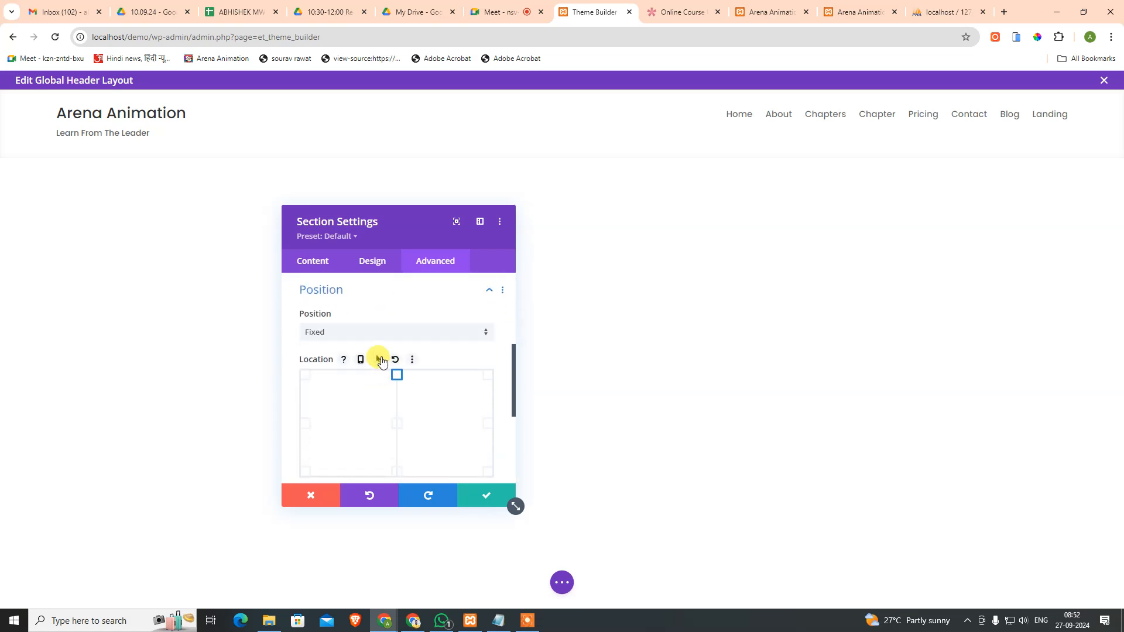
{"action": "left_click", "coordinate": [392, 342]}
{"action": "left_click", "coordinate": [365, 346]}
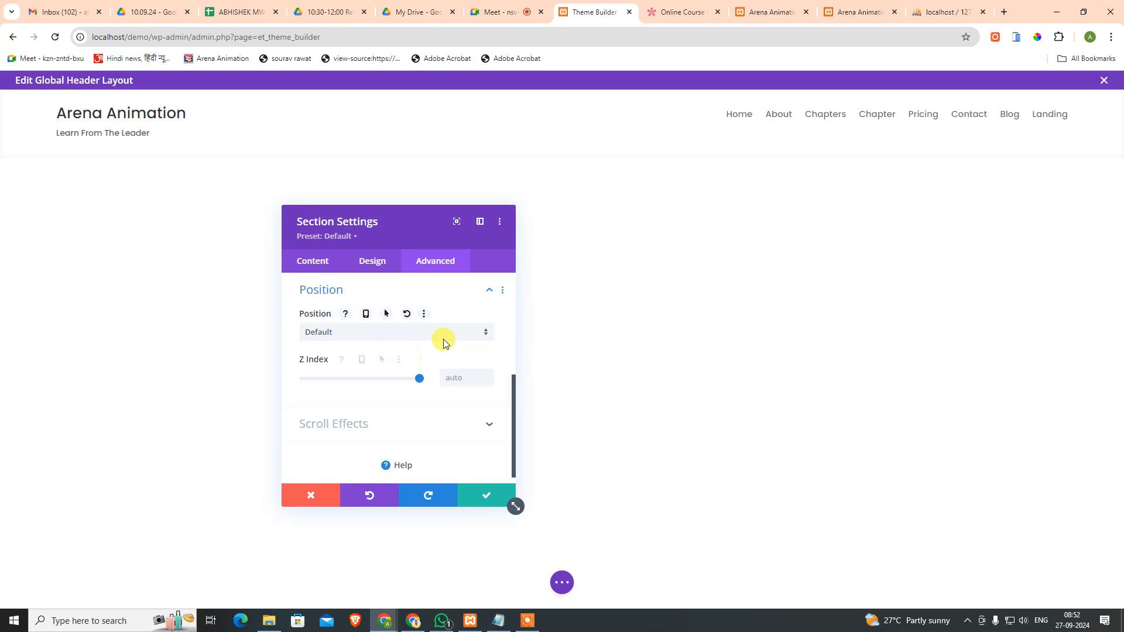
{"action": "left_click", "coordinate": [481, 293]}
Step: Set Sticky Position to Stick to Top and save the section settings
{"action": "left_click", "coordinate": [435, 410]}
{"action": "left_click", "coordinate": [389, 333]}
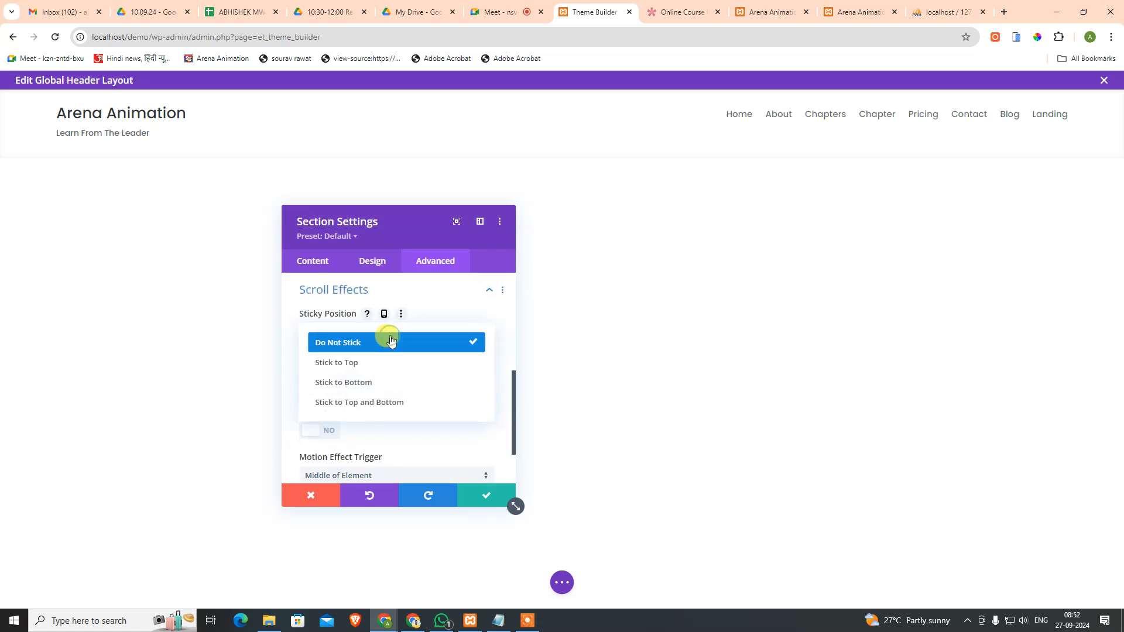
{"action": "left_click", "coordinate": [407, 373]}
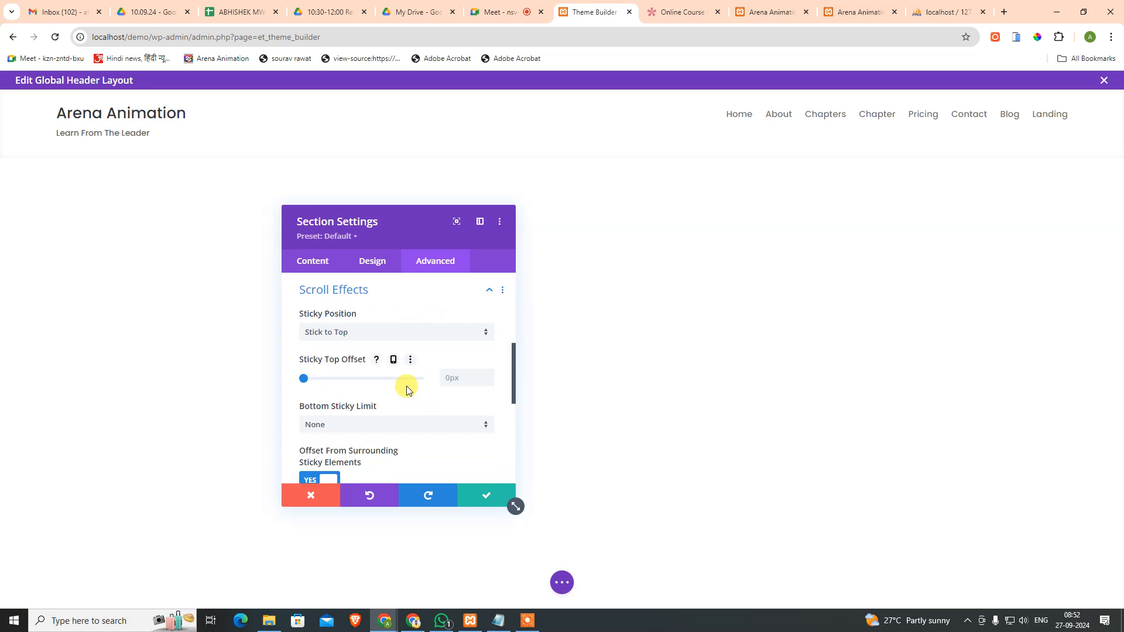
{"action": "scroll", "coordinate": [404, 387], "scroll_direction": "down", "scroll_amount": 1}
{"action": "scroll", "coordinate": [406, 394], "scroll_direction": "down", "scroll_amount": 4}
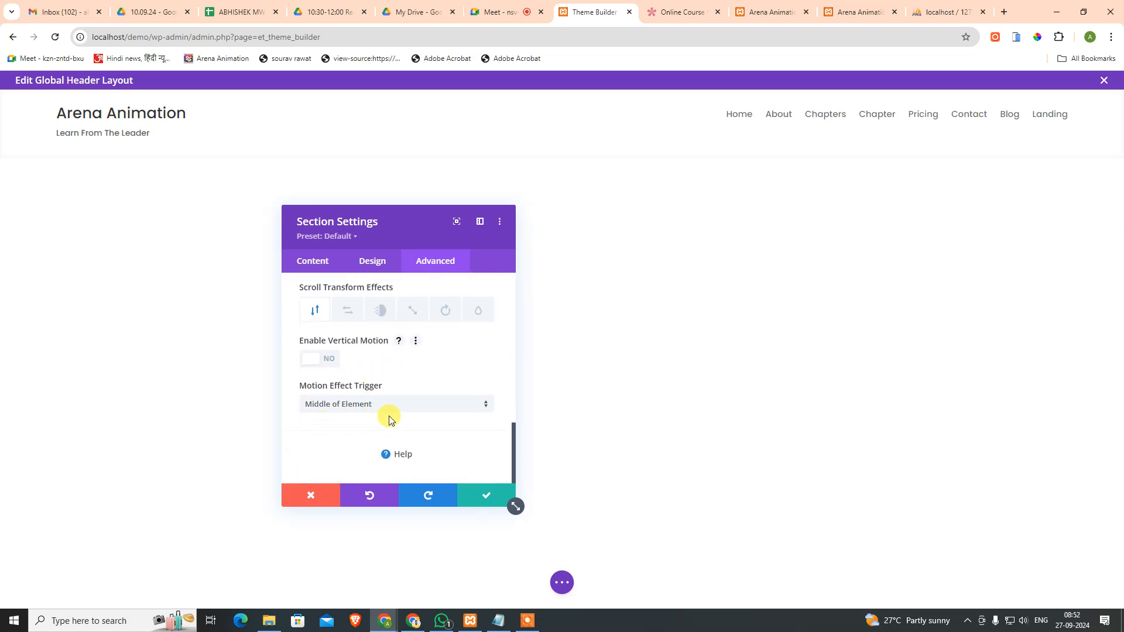
{"action": "left_click", "coordinate": [474, 496]}
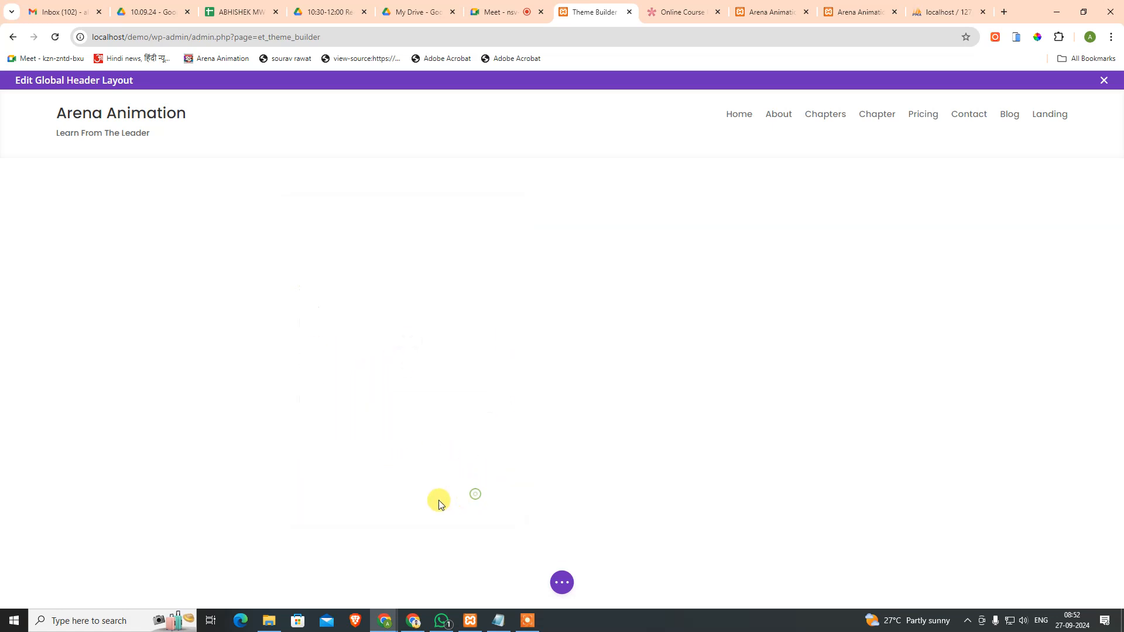
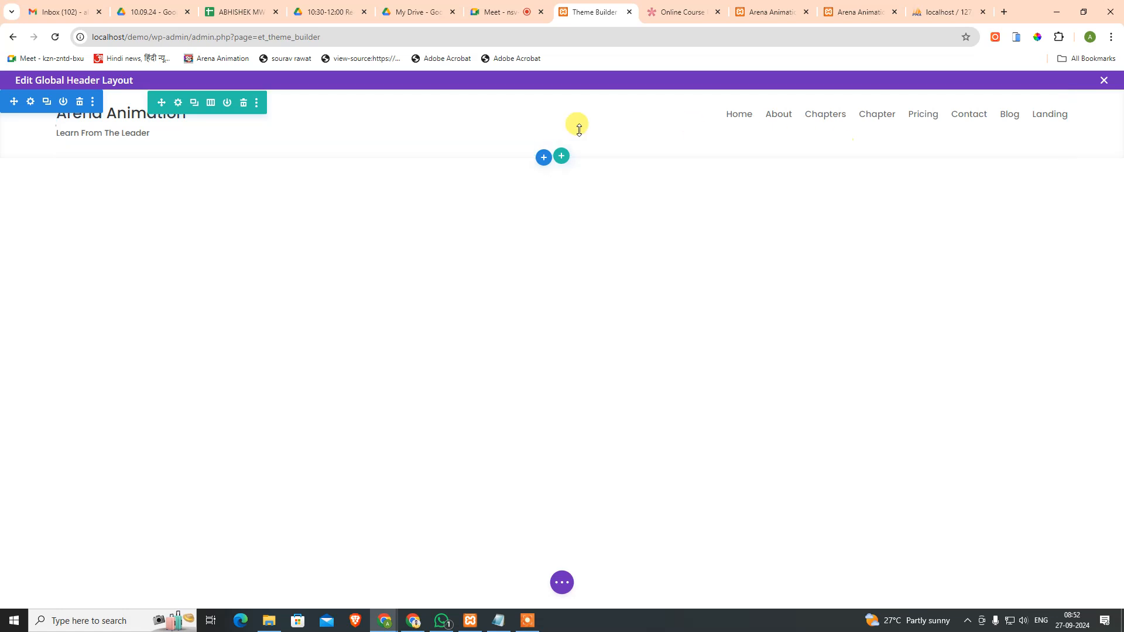
Step: Close the phone simulator so the Online Course demo shows at full desktop width, then return to the header editor
{"action": "left_click", "coordinate": [696, 7]}
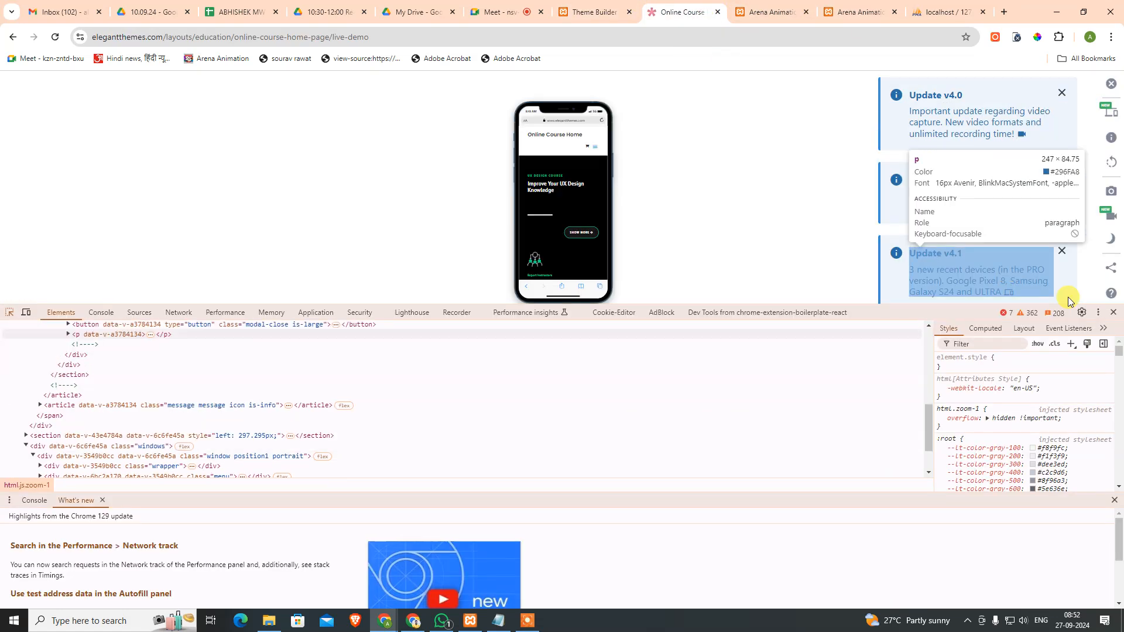
{"action": "left_click", "coordinate": [1109, 85]}
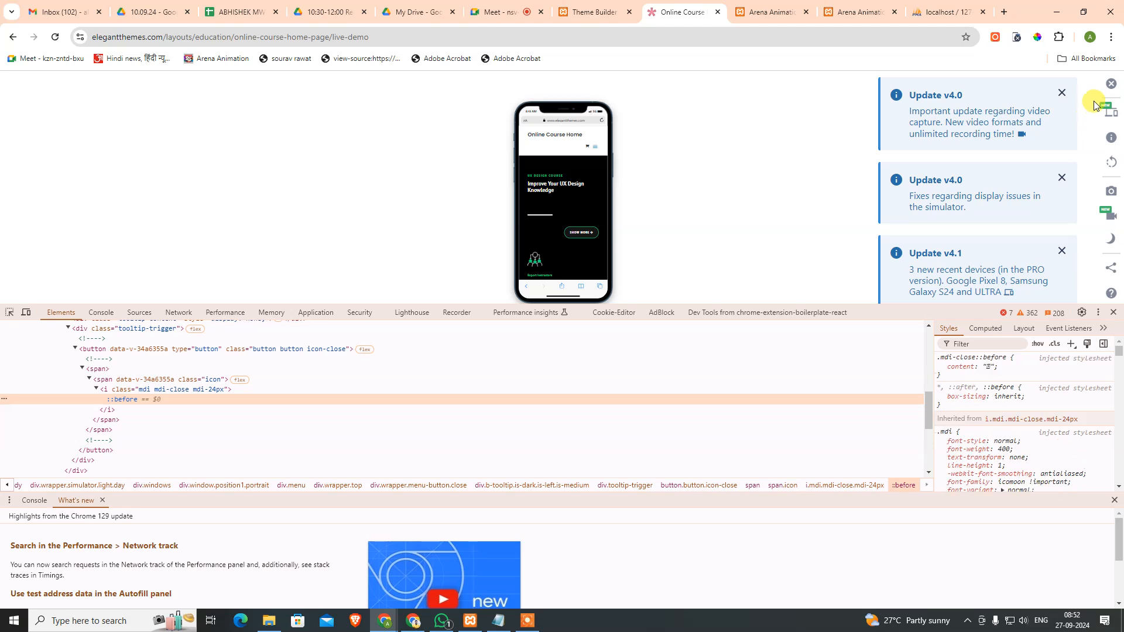
{"action": "left_click", "coordinate": [1110, 84]}
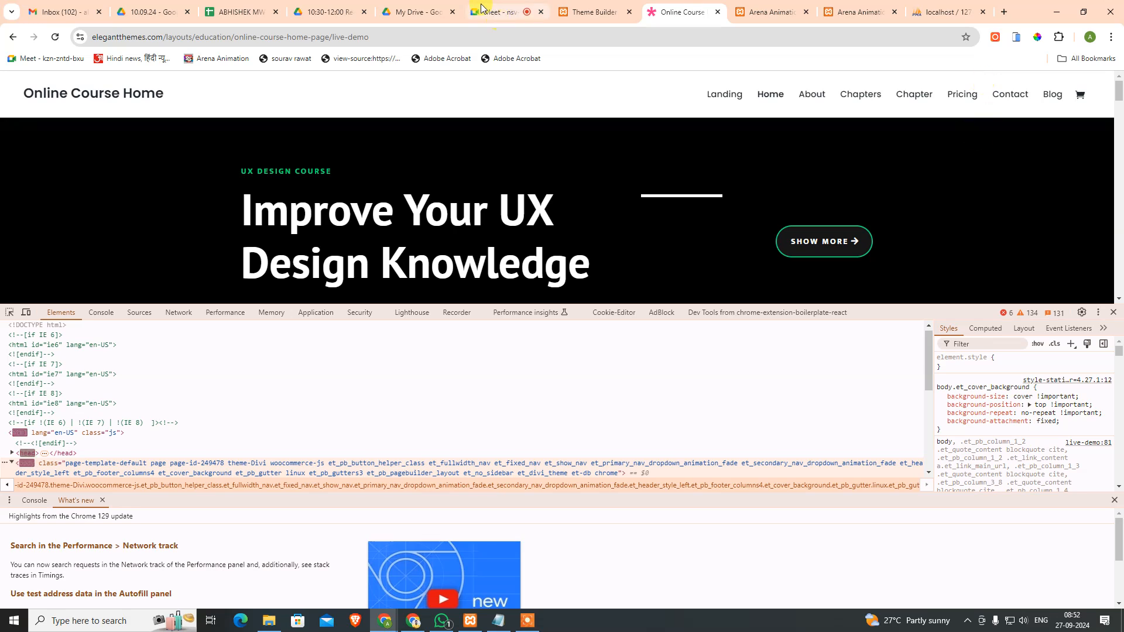
{"action": "left_click", "coordinate": [594, 12]}
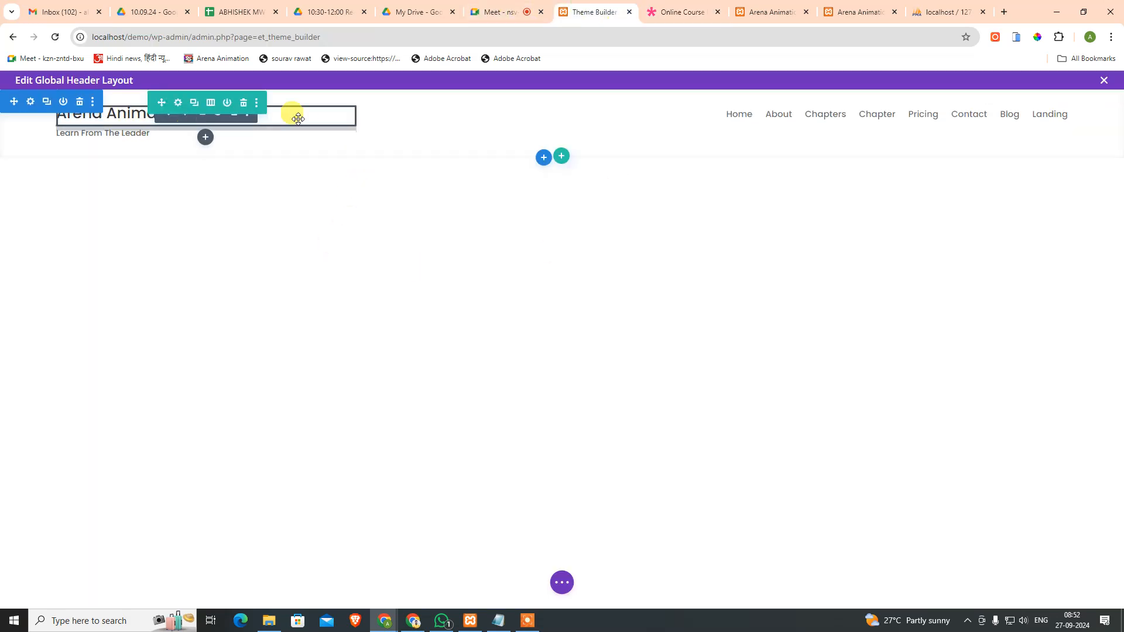
Step: Try the header row's Equal Column Heights sizing option, then turn it back off
{"action": "left_click", "coordinate": [178, 103]}
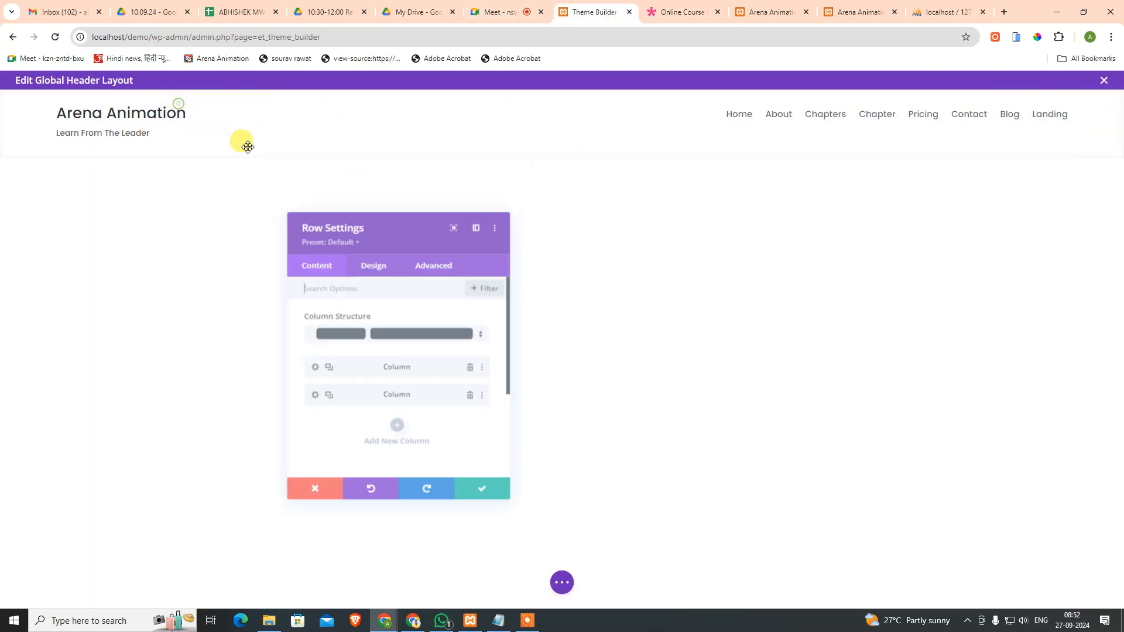
{"action": "left_click", "coordinate": [367, 259]}
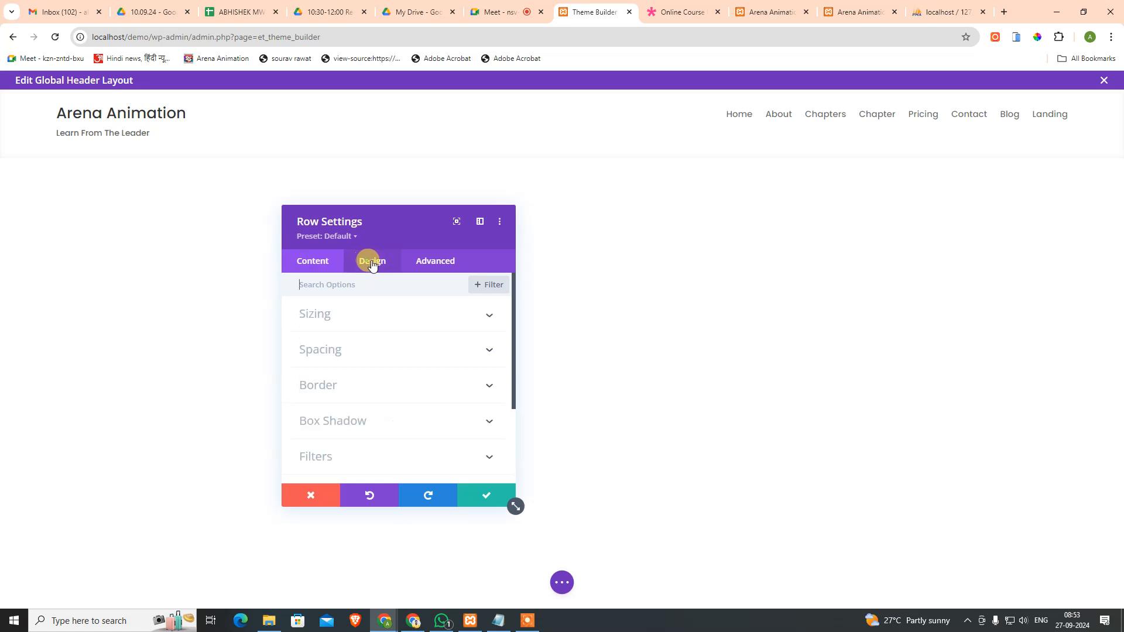
{"action": "left_click", "coordinate": [400, 319]}
{"action": "left_click", "coordinate": [321, 403]}
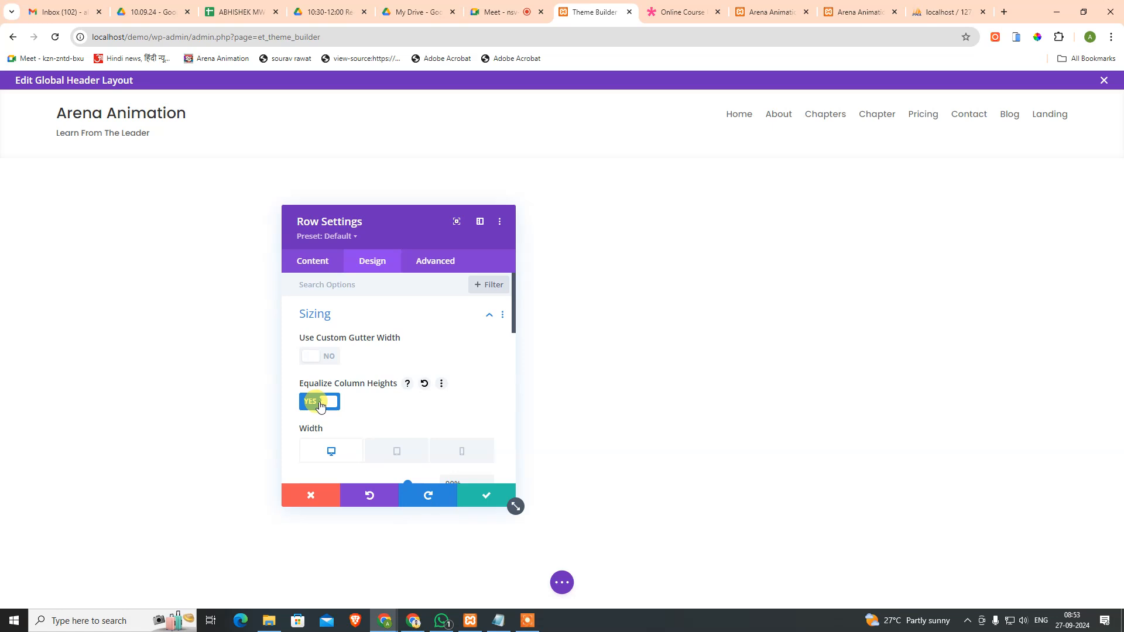
{"action": "left_click", "coordinate": [328, 356]}
{"action": "left_click", "coordinate": [327, 355]}
{"action": "scroll", "coordinate": [383, 355], "scroll_direction": "down", "scroll_amount": 2}
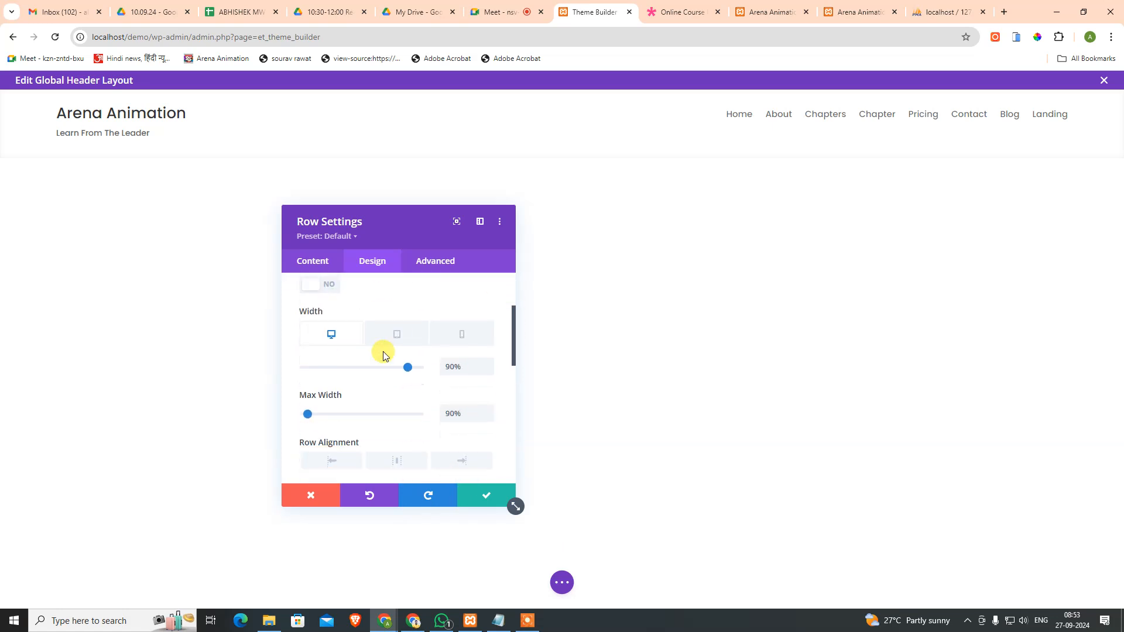
{"action": "scroll", "coordinate": [389, 374], "scroll_direction": "down", "scroll_amount": 1}
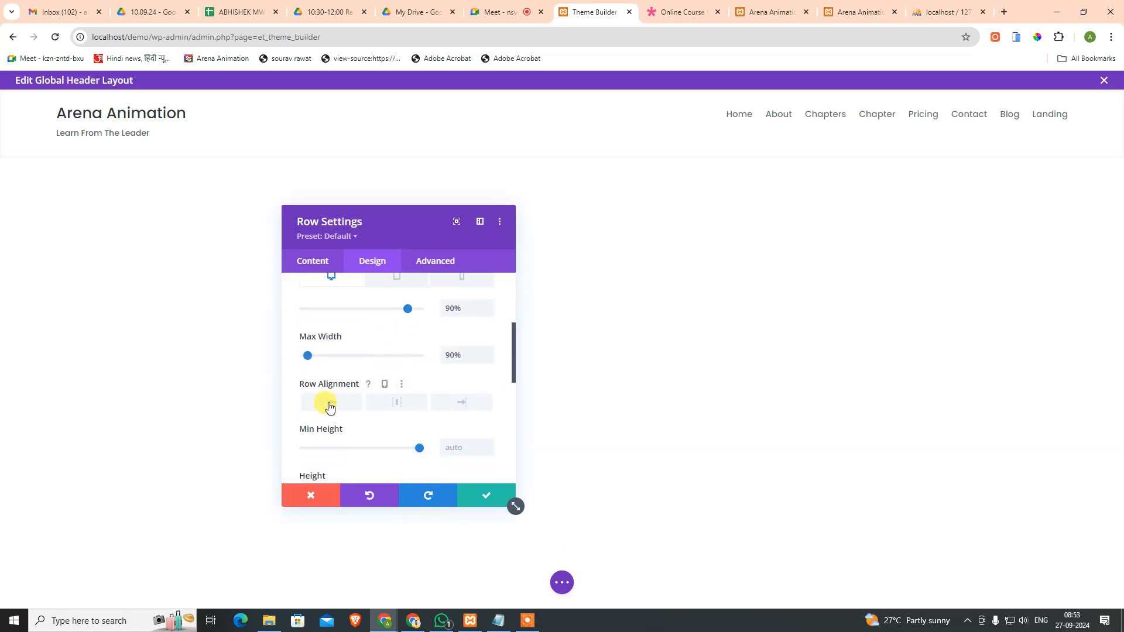
Step: Test left, center and right row alignment, then reset the alignment to Default
{"action": "left_click", "coordinate": [348, 407]}
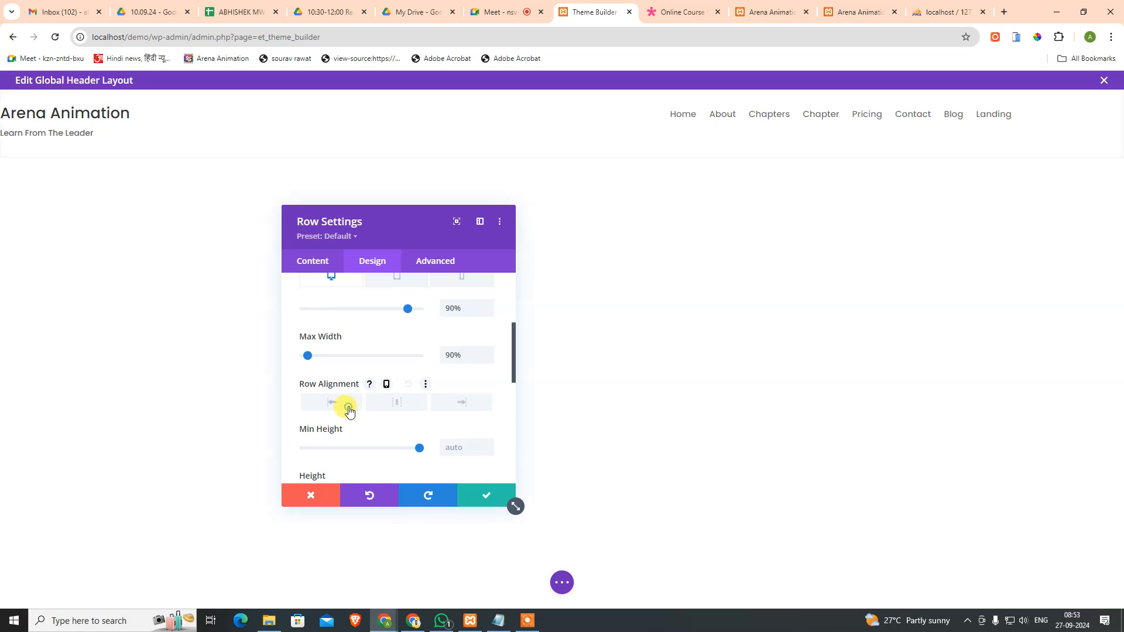
{"action": "left_click", "coordinate": [383, 408]}
{"action": "left_click", "coordinate": [460, 404]}
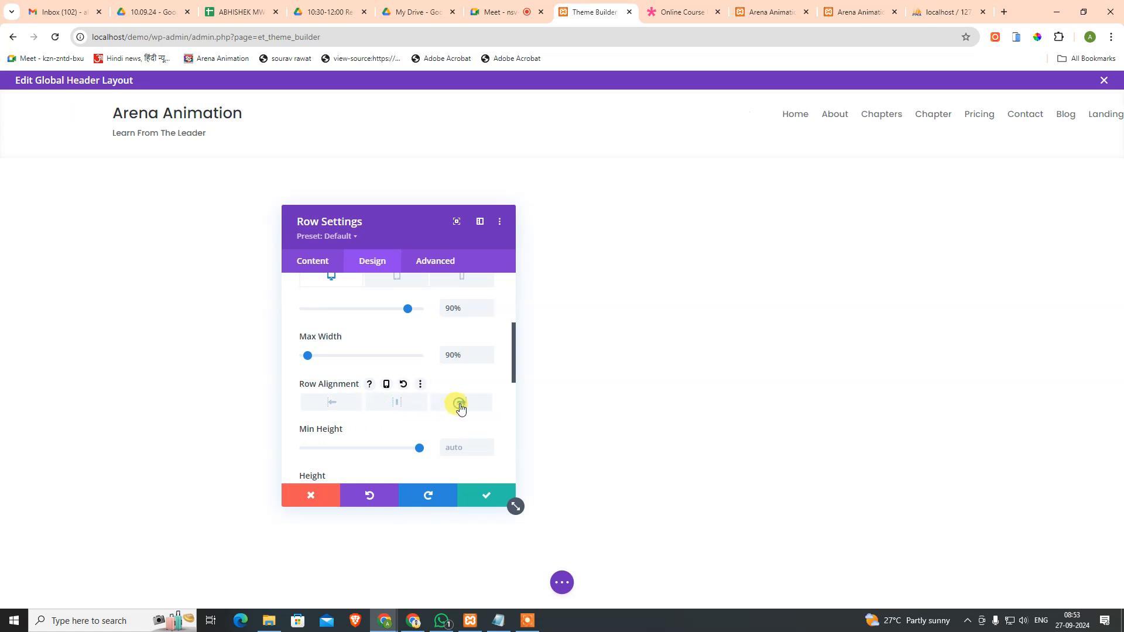
{"action": "left_click", "coordinate": [404, 408]}
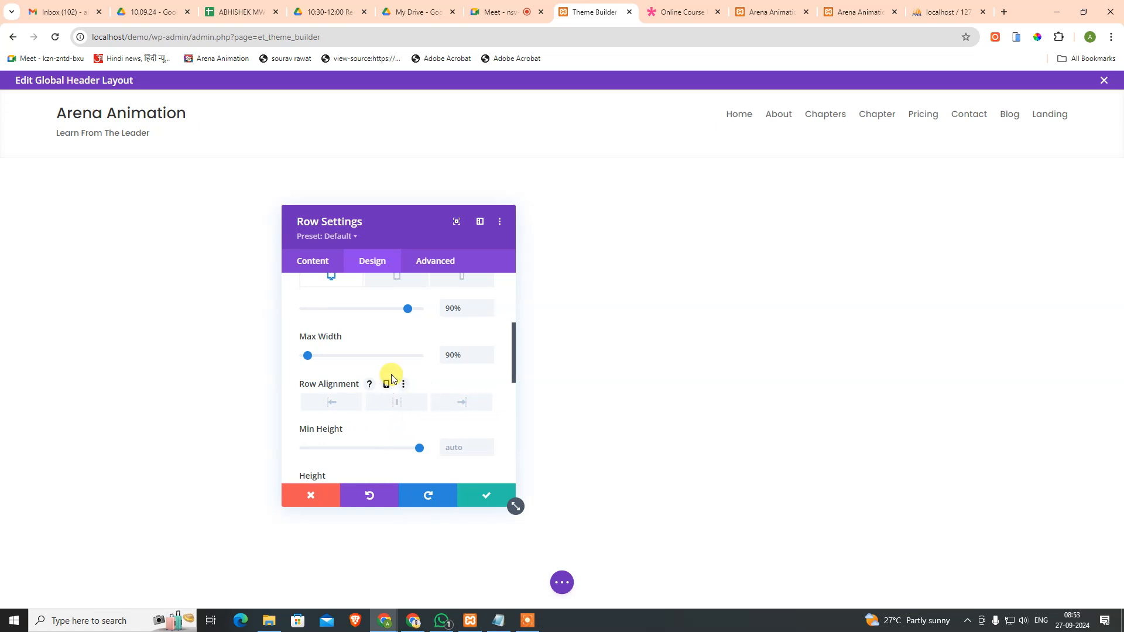
{"action": "scroll", "coordinate": [436, 369], "scroll_direction": "down", "scroll_amount": 2}
{"action": "scroll", "coordinate": [434, 386], "scroll_direction": "down", "scroll_amount": 1}
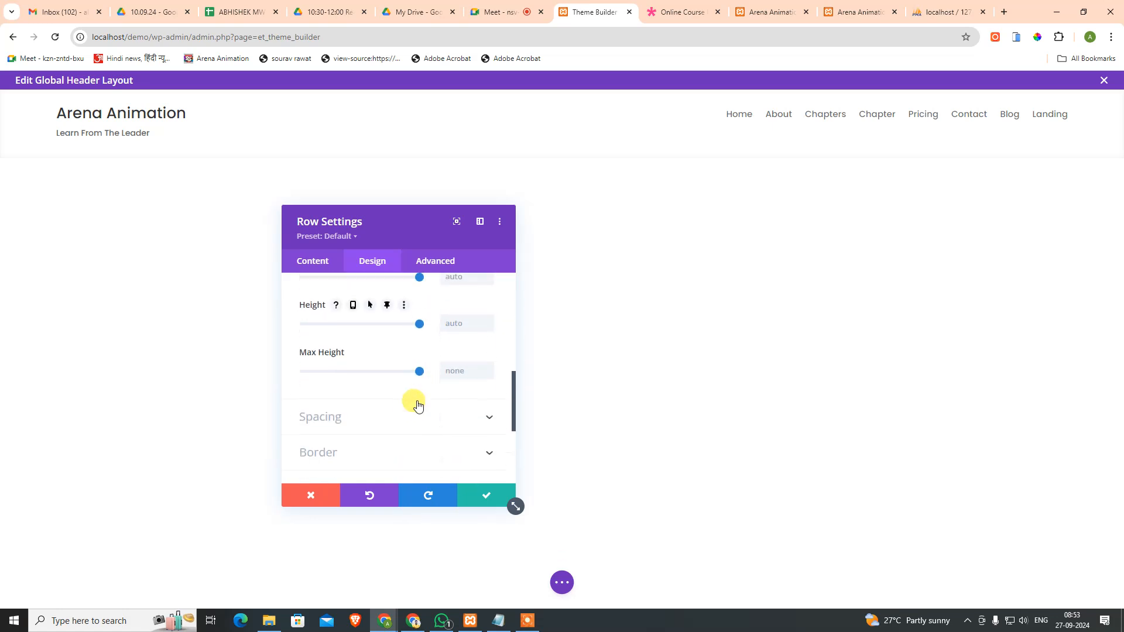
{"action": "scroll", "coordinate": [432, 404], "scroll_direction": "up", "scroll_amount": 1}
{"action": "scroll", "coordinate": [424, 368], "scroll_direction": "up", "scroll_amount": 3}
{"action": "scroll", "coordinate": [418, 368], "scroll_direction": "down", "scroll_amount": 1}
{"action": "scroll", "coordinate": [409, 370], "scroll_direction": "up", "scroll_amount": 2}
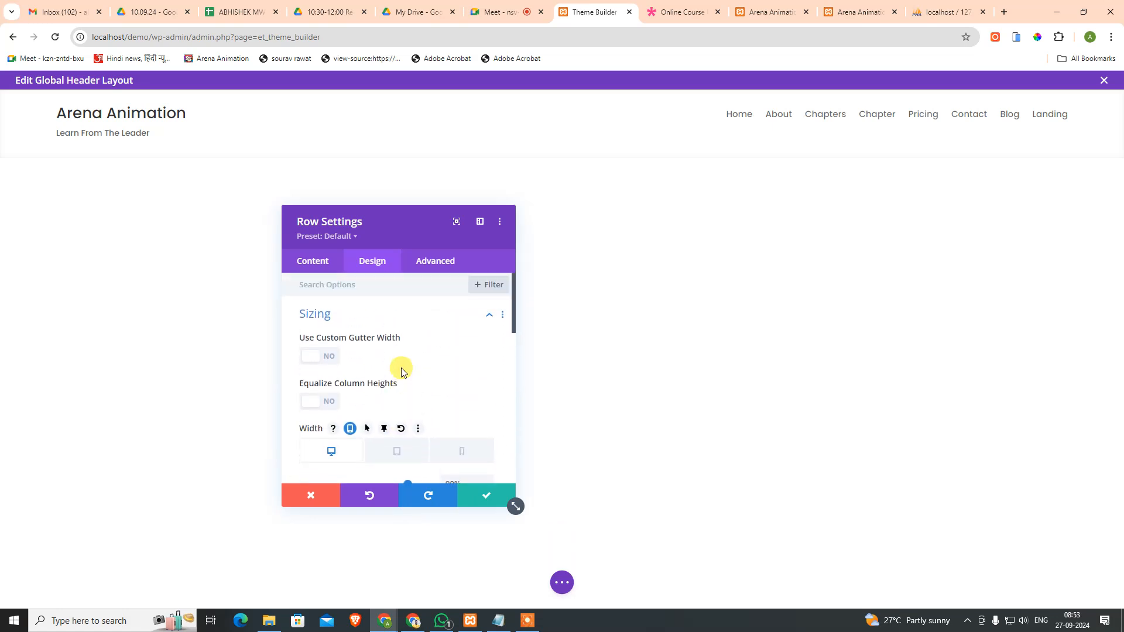
{"action": "left_click", "coordinate": [410, 316]}
Step: Look through the row's Spacing and Advanced options, then save and close the row settings
{"action": "left_click", "coordinate": [351, 352]}
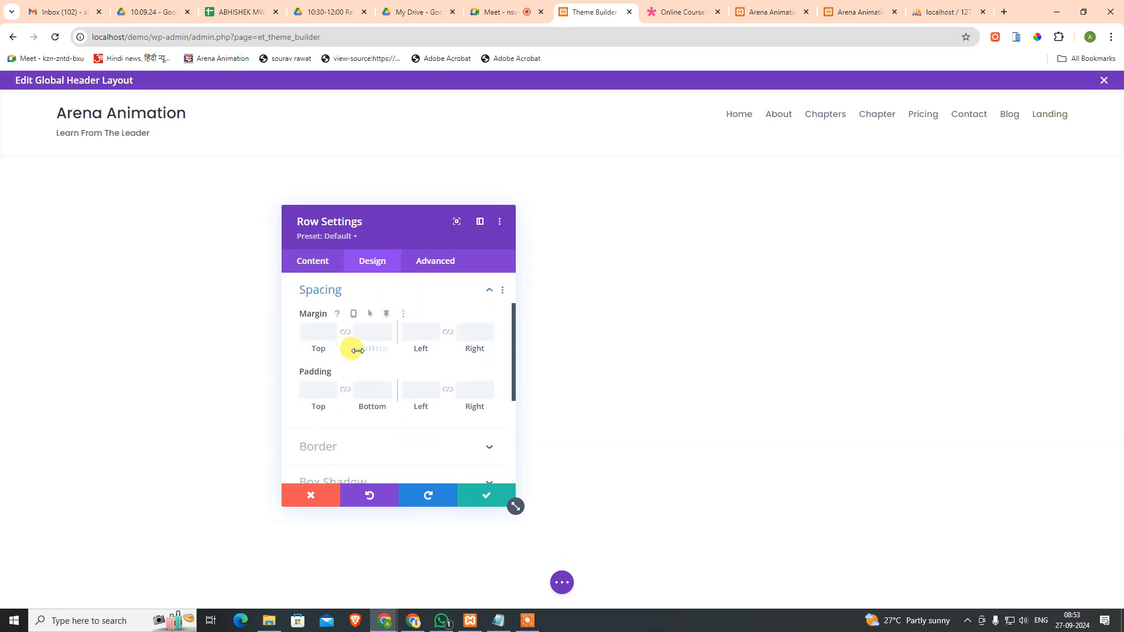
{"action": "left_click", "coordinate": [354, 290]}
{"action": "left_click", "coordinate": [353, 284]}
{"action": "scroll", "coordinate": [376, 377], "scroll_direction": "down", "scroll_amount": 2}
{"action": "scroll", "coordinate": [351, 328], "scroll_direction": "up", "scroll_amount": 2}
{"action": "left_click", "coordinate": [344, 307]}
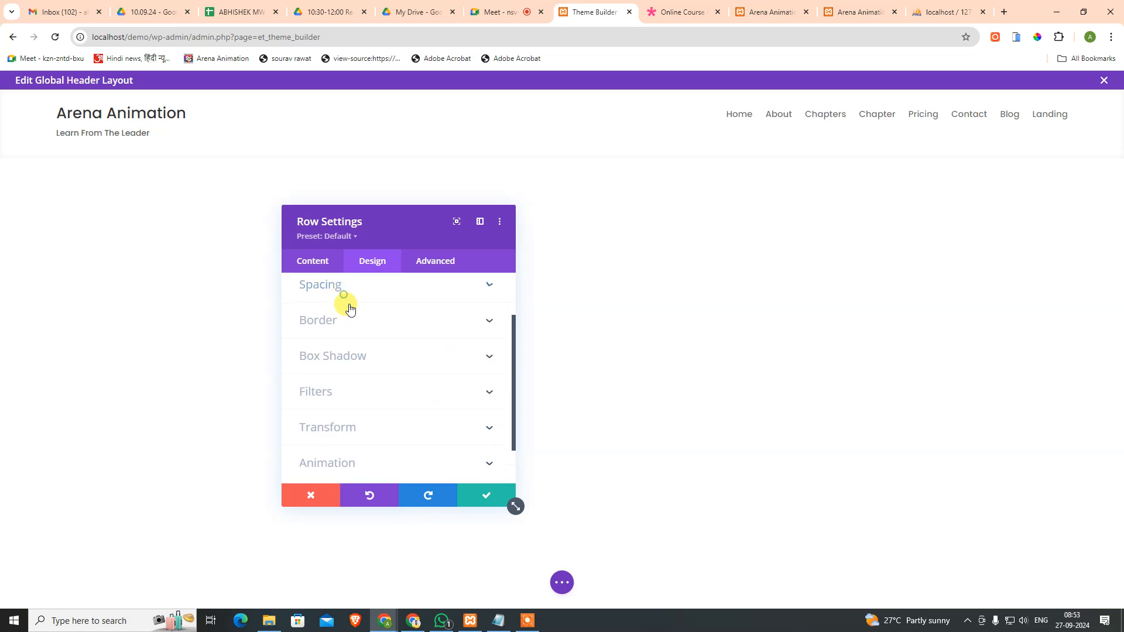
{"action": "scroll", "coordinate": [360, 380], "scroll_direction": "down", "scroll_amount": 1}
{"action": "left_click", "coordinate": [433, 261]}
{"action": "scroll", "coordinate": [412, 389], "scroll_direction": "down", "scroll_amount": 3}
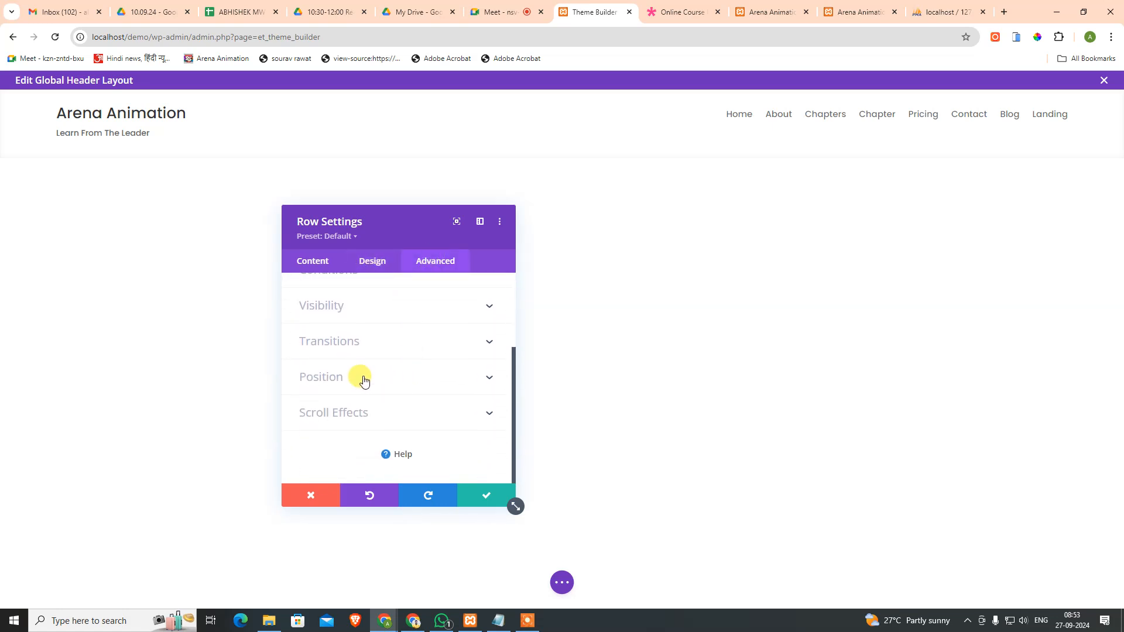
{"action": "left_click", "coordinate": [308, 260]}
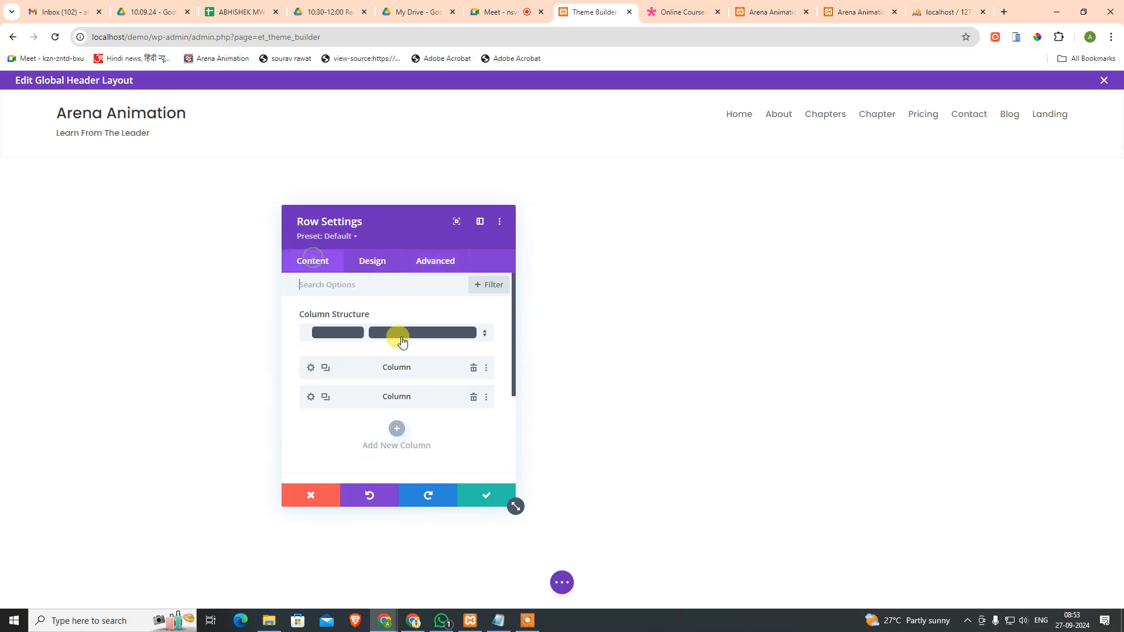
{"action": "left_click", "coordinate": [375, 262]}
{"action": "left_click", "coordinate": [481, 496]}
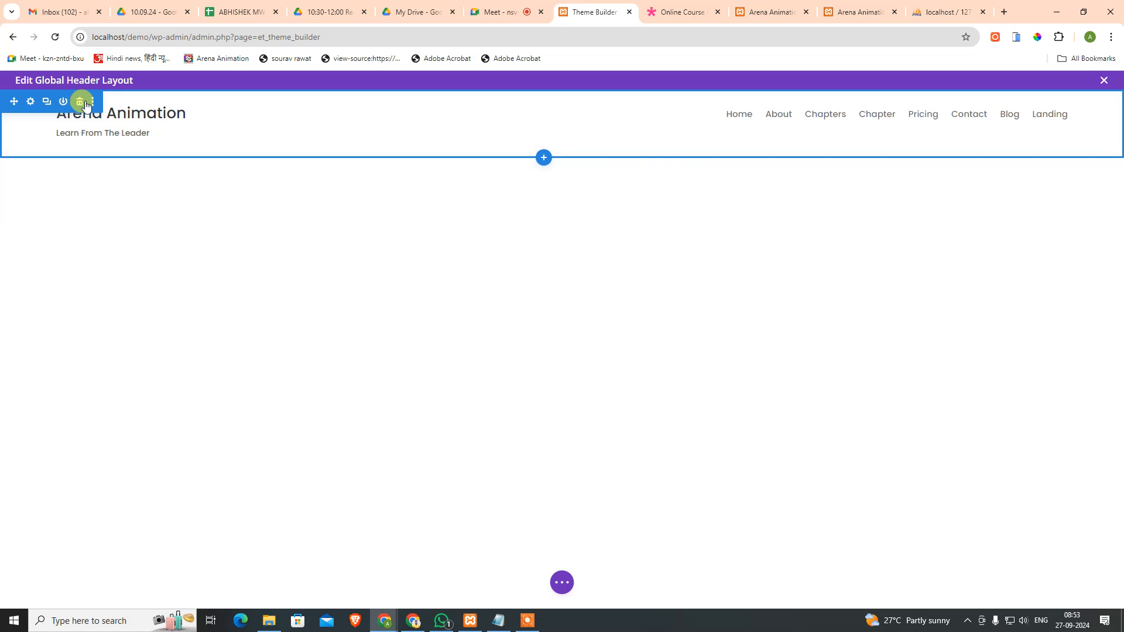
Step: Recheck the row and menu Design options without changes, then exit the header editor
{"action": "left_click", "coordinate": [182, 106]}
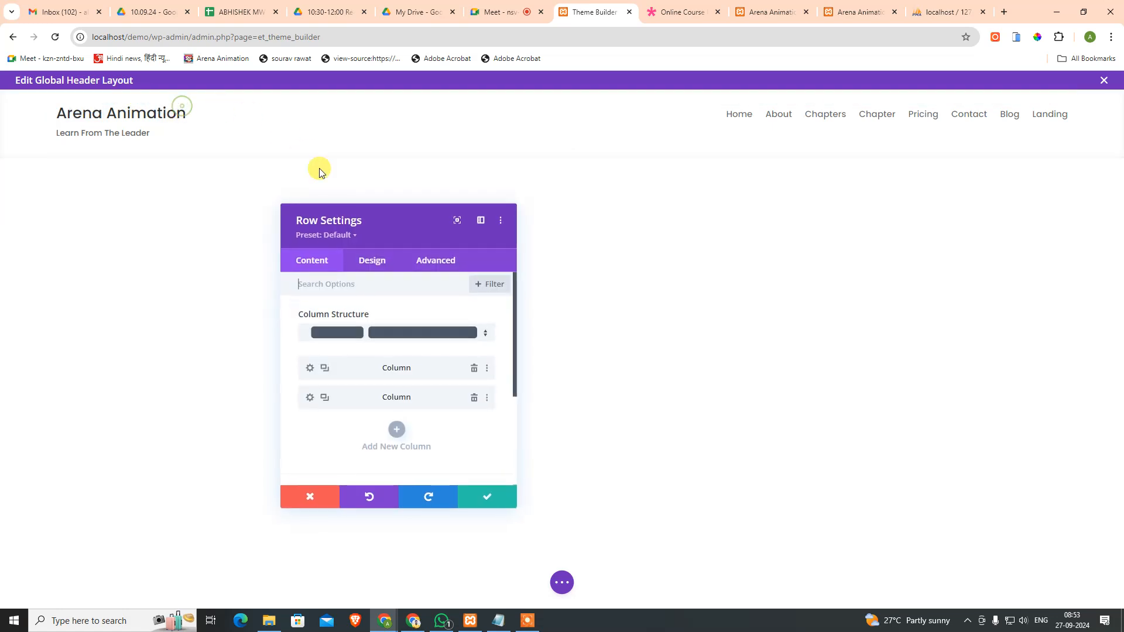
{"action": "left_click", "coordinate": [380, 268]}
{"action": "left_click", "coordinate": [480, 496]}
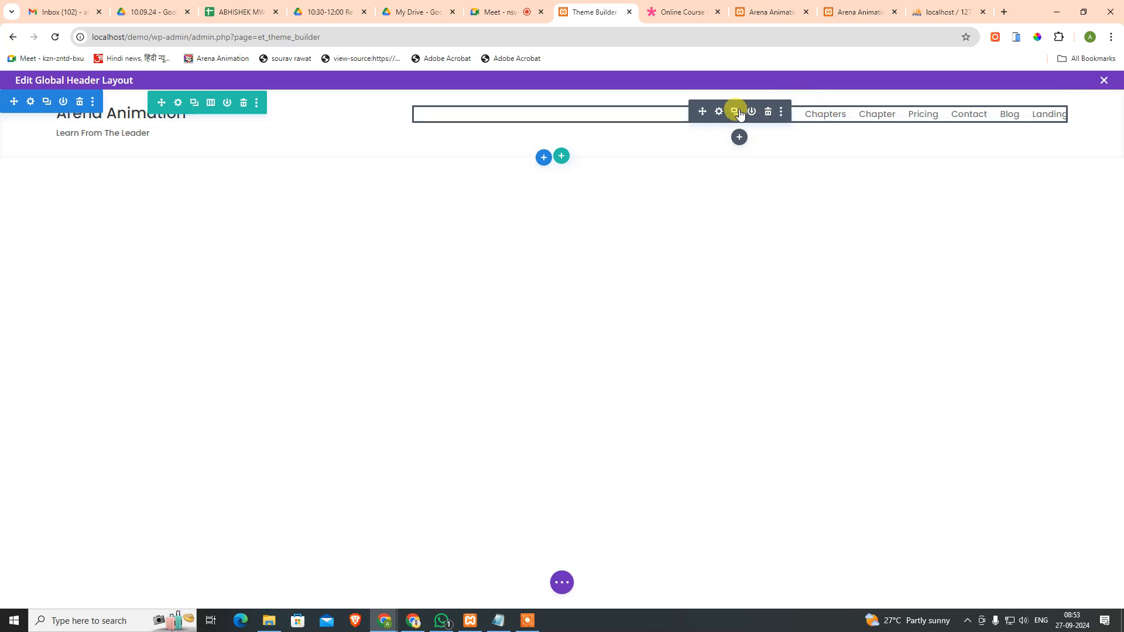
{"action": "left_click", "coordinate": [719, 109]}
{"action": "left_click", "coordinate": [372, 261]}
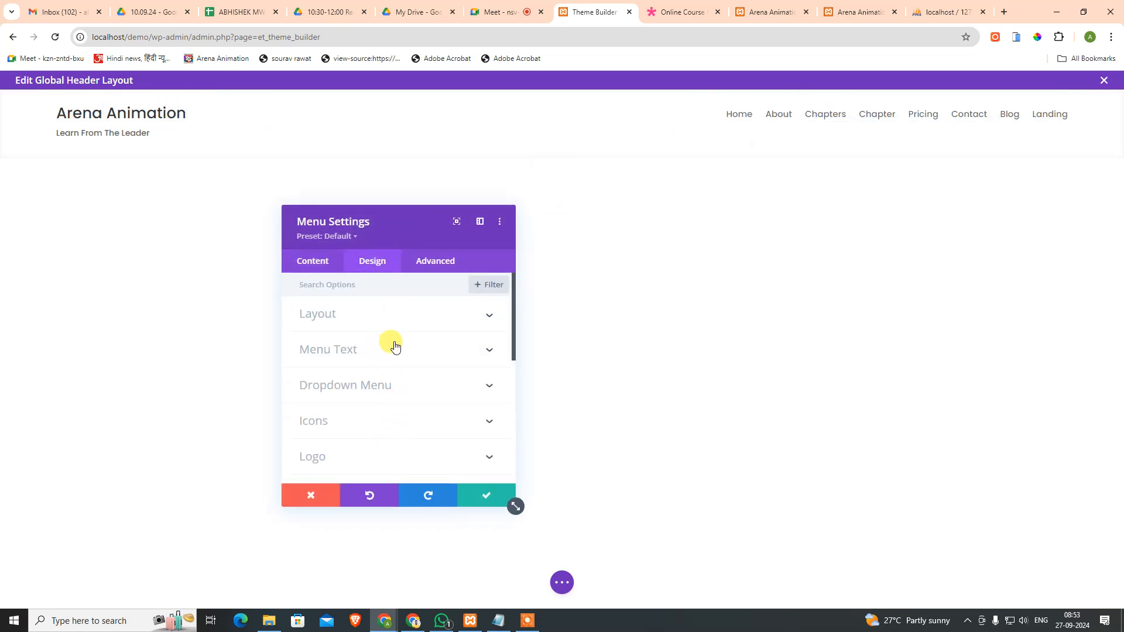
{"action": "left_click", "coordinate": [316, 502]}
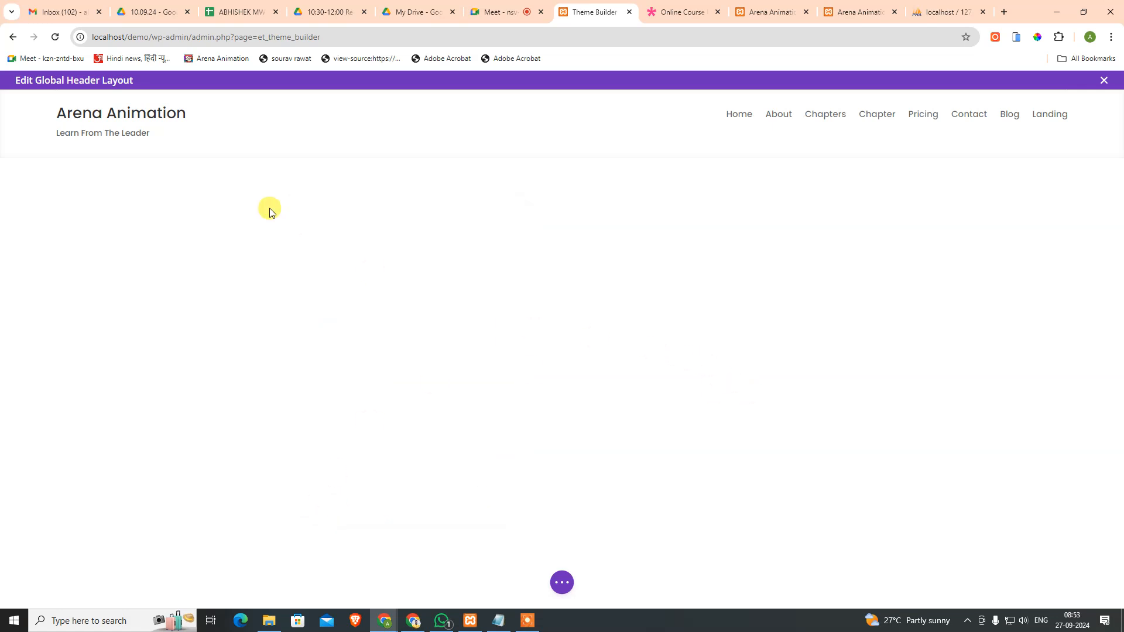
{"action": "left_click", "coordinate": [1104, 81]}
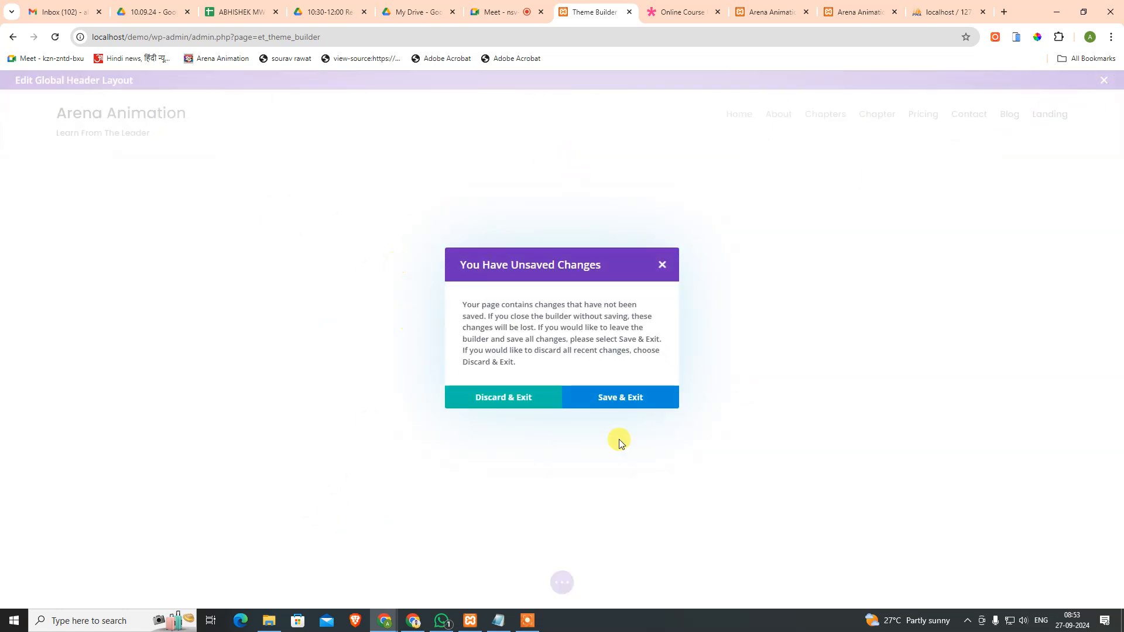
Step: Save the header layout and browse the live site's home, Landing and Chapters pages
{"action": "left_click", "coordinate": [646, 396]}
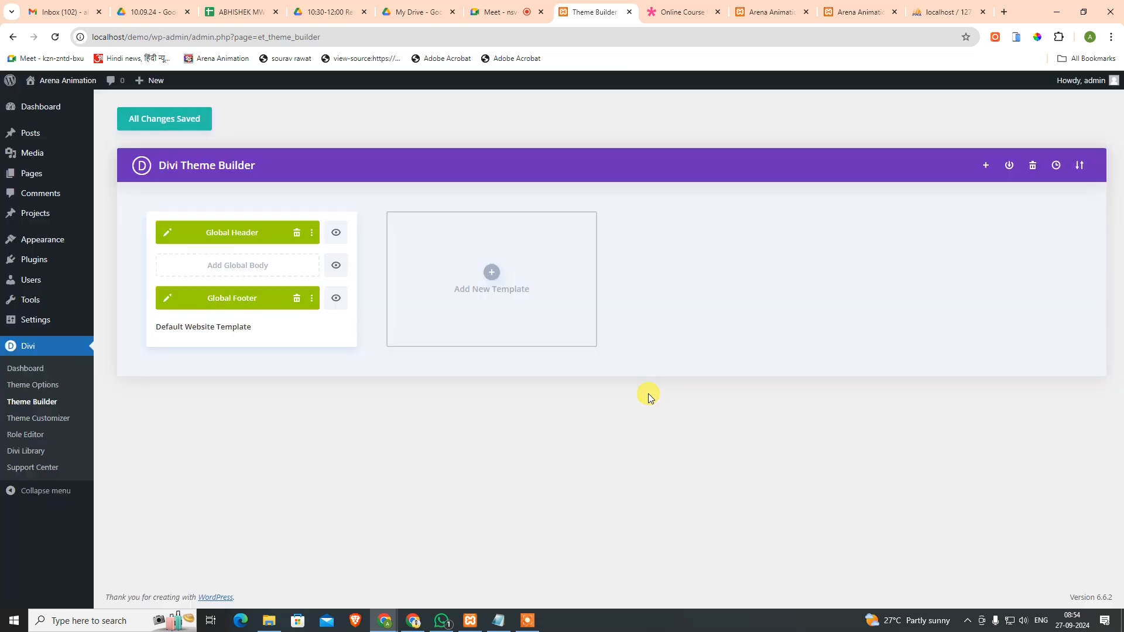
{"action": "left_click", "coordinate": [164, 117]}
{"action": "left_click", "coordinate": [767, 12]}
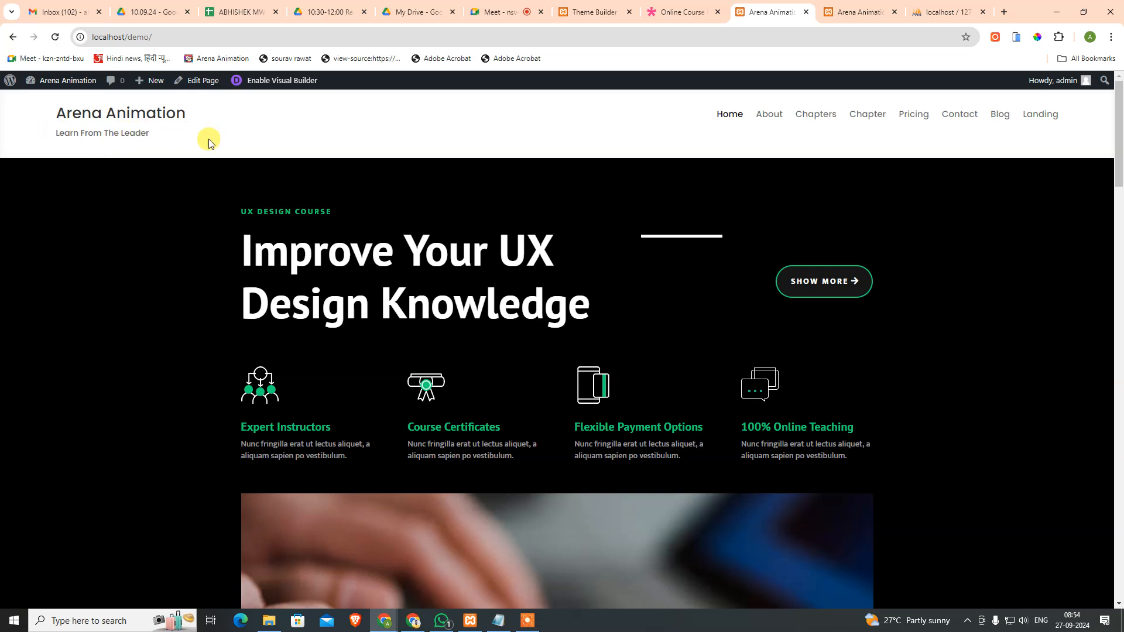
{"action": "left_click_drag", "start_coordinate": [65, 112], "coordinate": [178, 137]}
{"action": "left_click", "coordinate": [183, 134]}
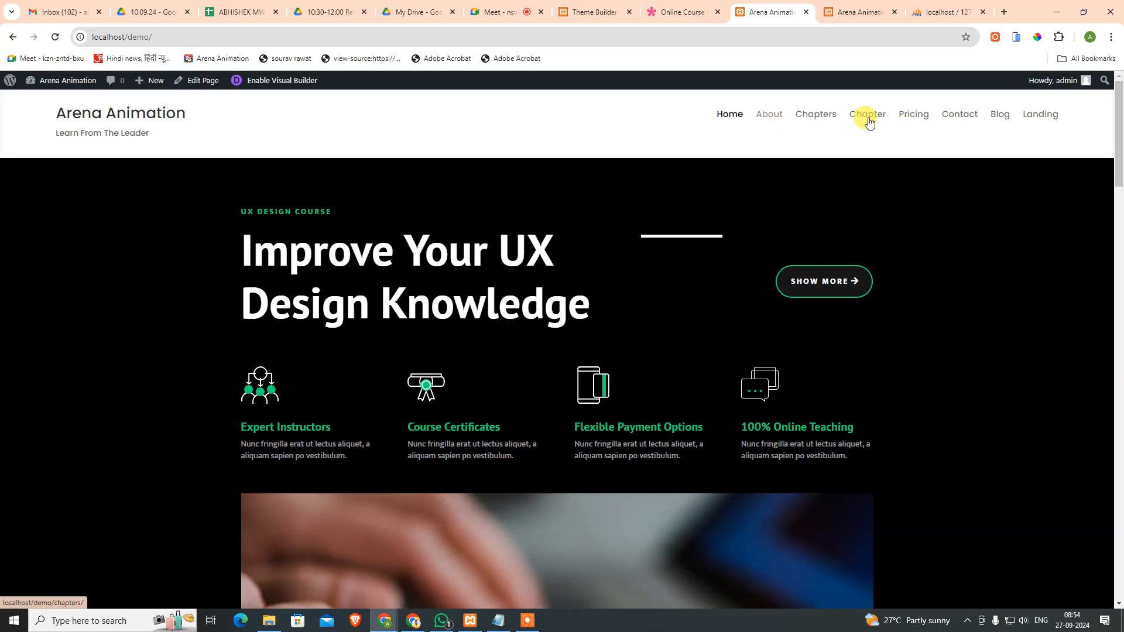
{"action": "left_click", "coordinate": [1050, 121]}
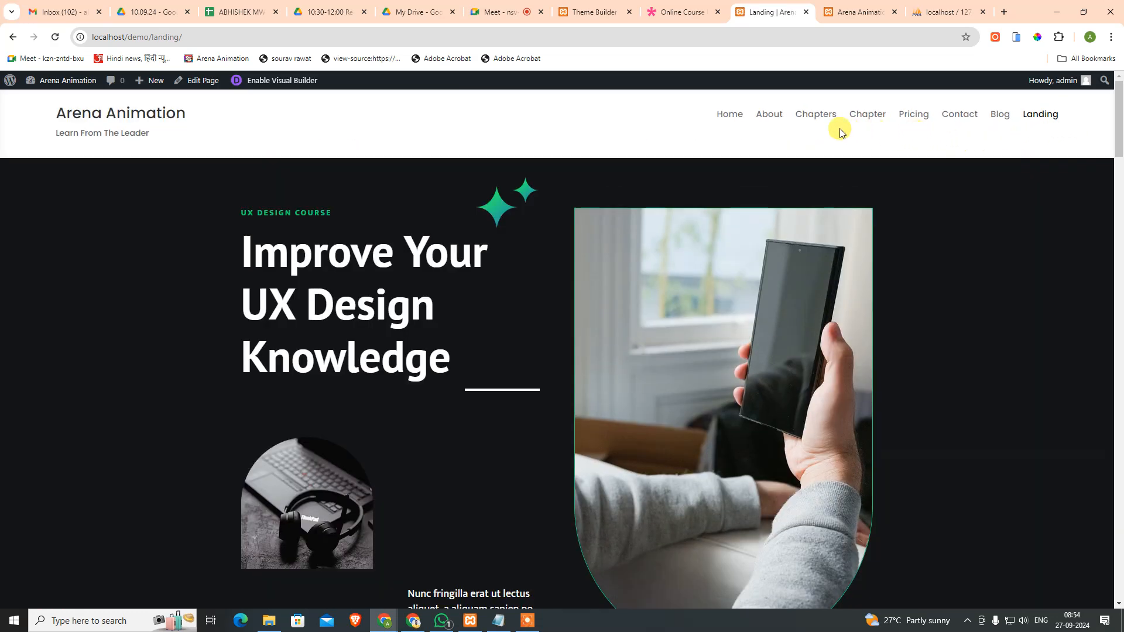
{"action": "left_click", "coordinate": [812, 121]}
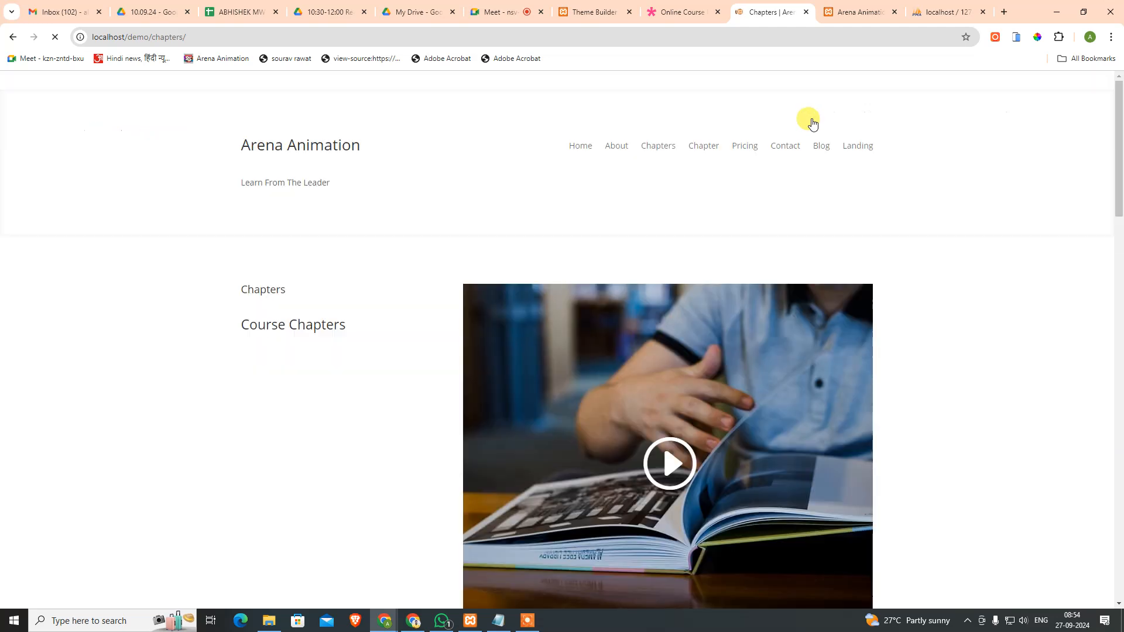
{"action": "scroll", "coordinate": [570, 499], "scroll_direction": "down", "scroll_amount": 19}
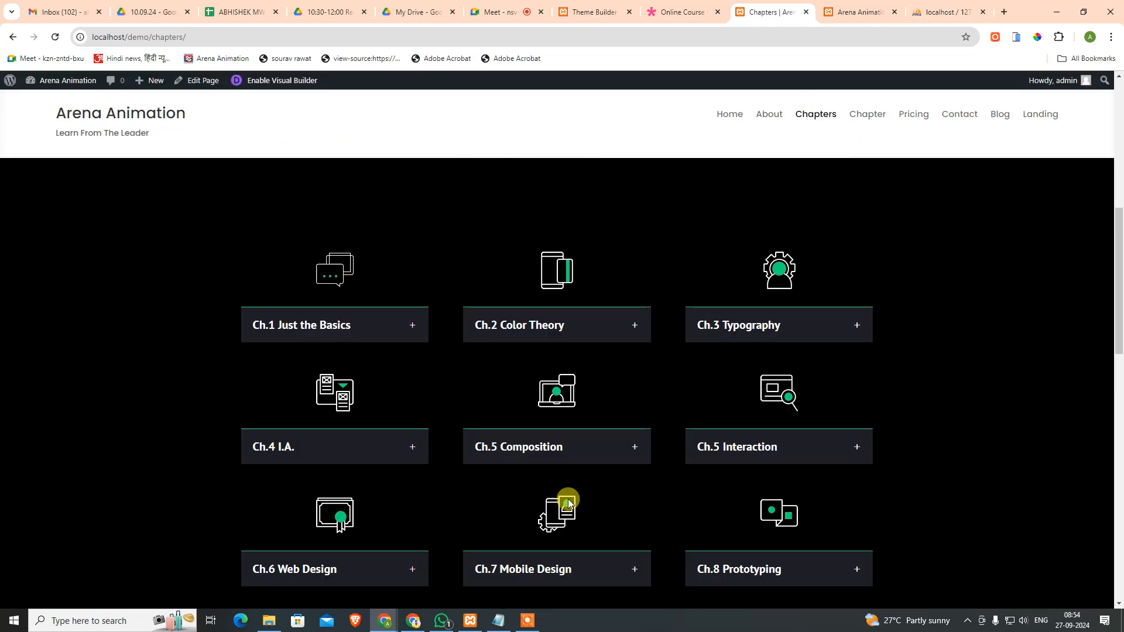
{"action": "scroll", "coordinate": [634, 462], "scroll_direction": "up", "scroll_amount": 10}
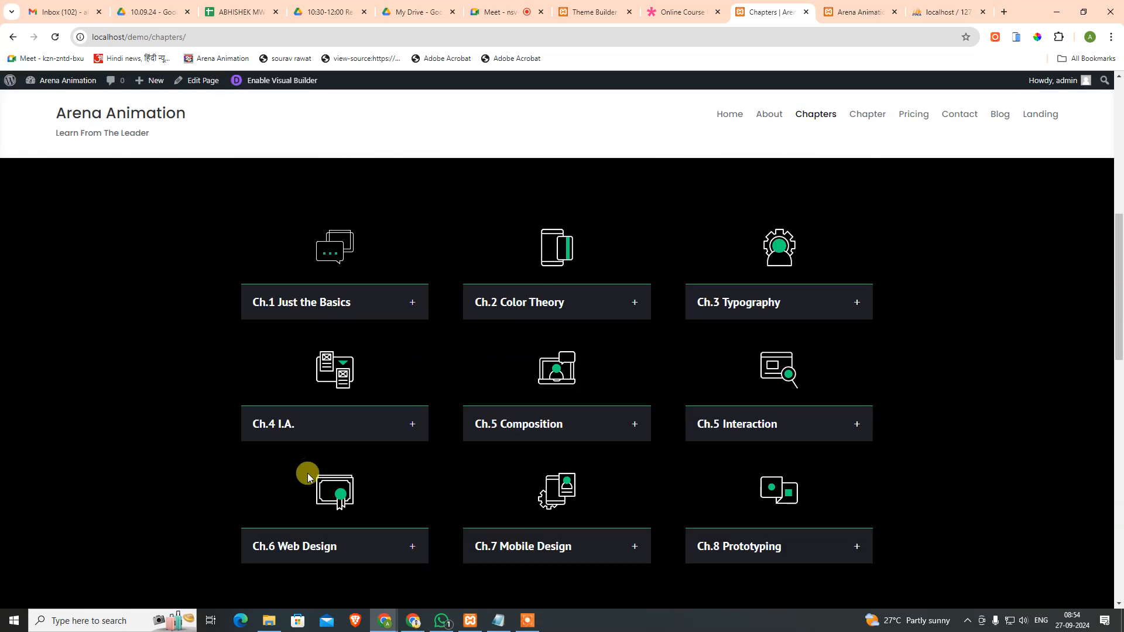
{"action": "scroll", "coordinate": [320, 479], "scroll_direction": "down", "scroll_amount": 10}
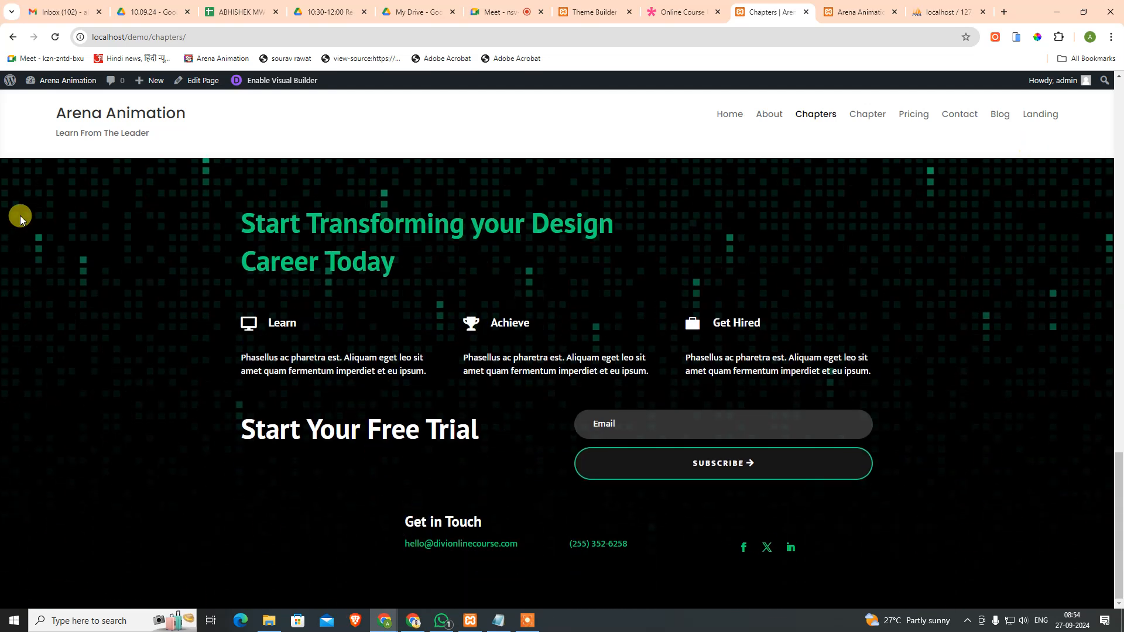
{"action": "scroll", "coordinate": [399, 310], "scroll_direction": "up", "scroll_amount": 15}
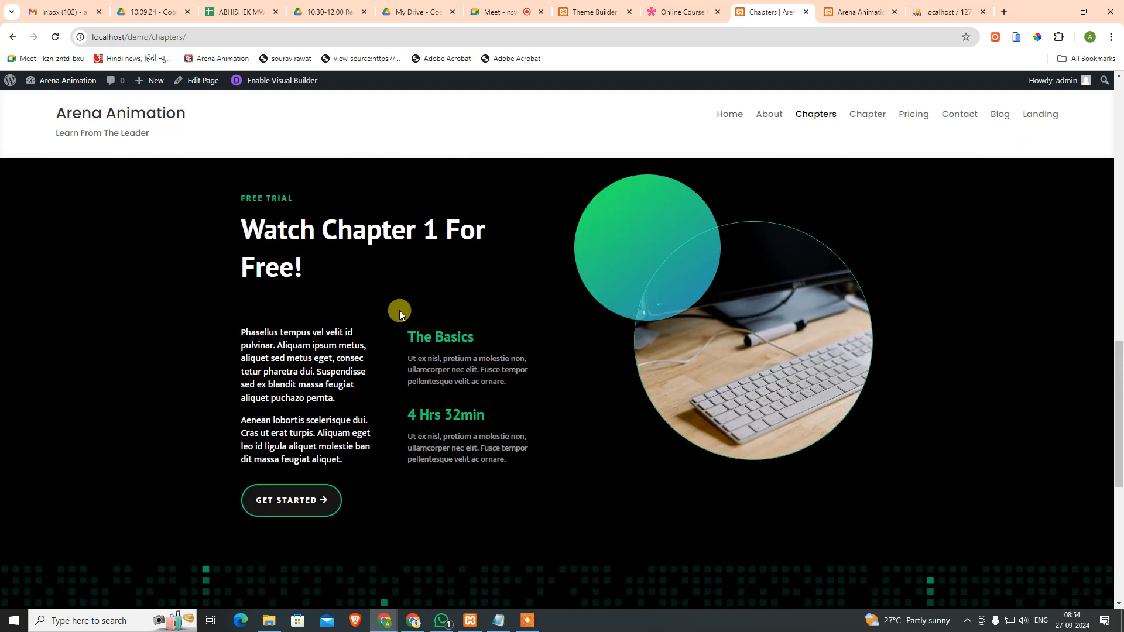
Step: Compare the live site's phone hamburger menu with the Online Course demo's in the phone simulator
{"action": "left_click", "coordinate": [1016, 38]}
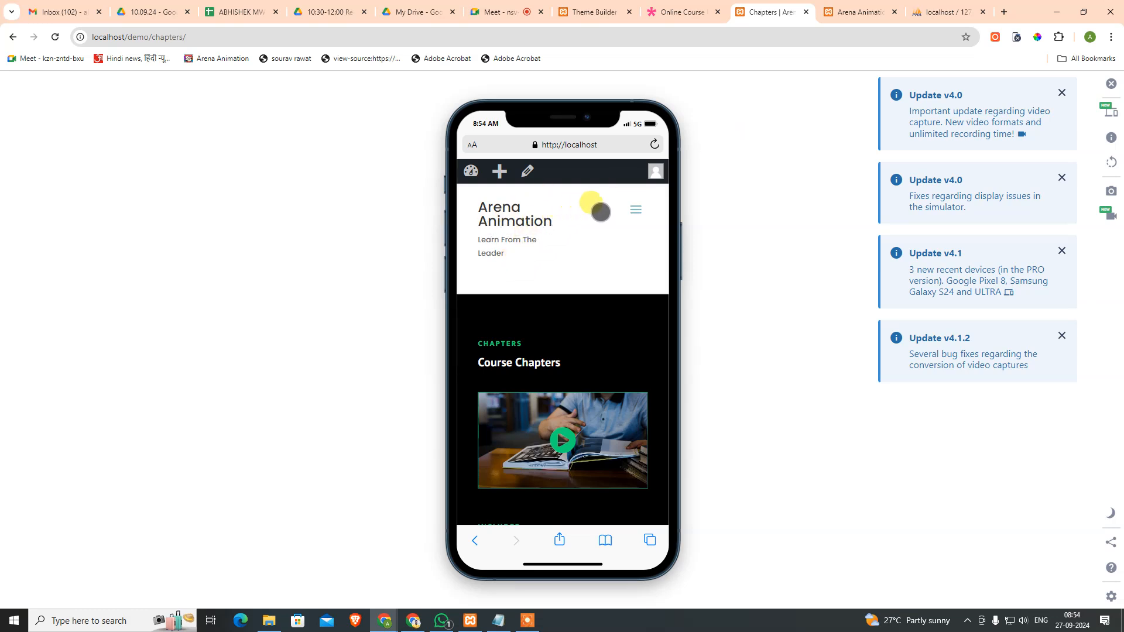
{"action": "left_click", "coordinate": [636, 213]}
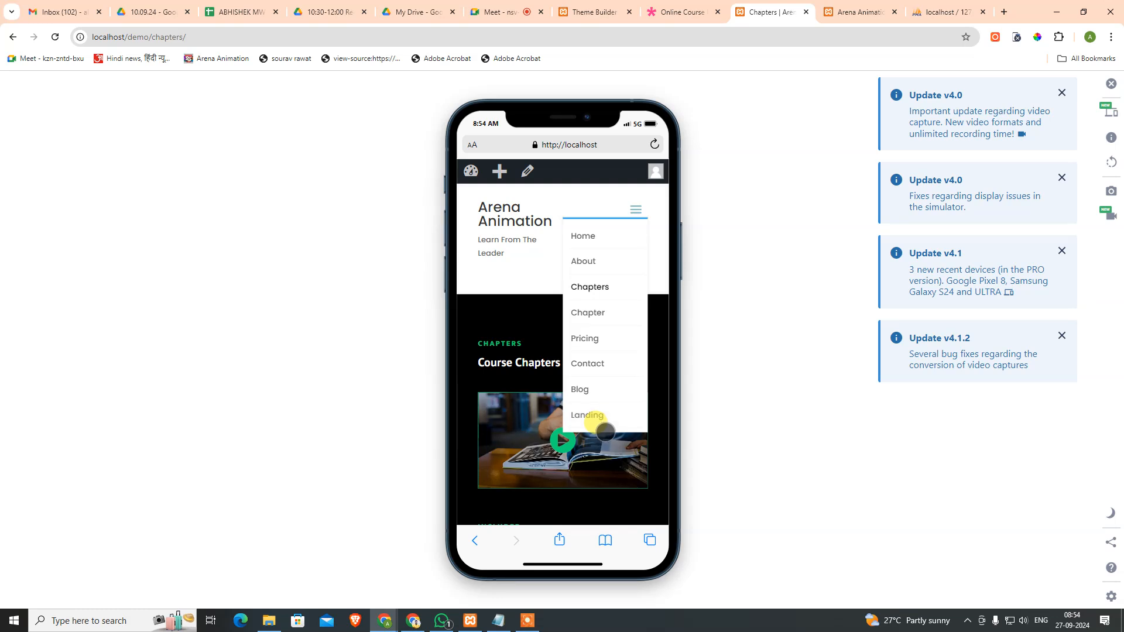
{"action": "left_click", "coordinate": [694, 12]}
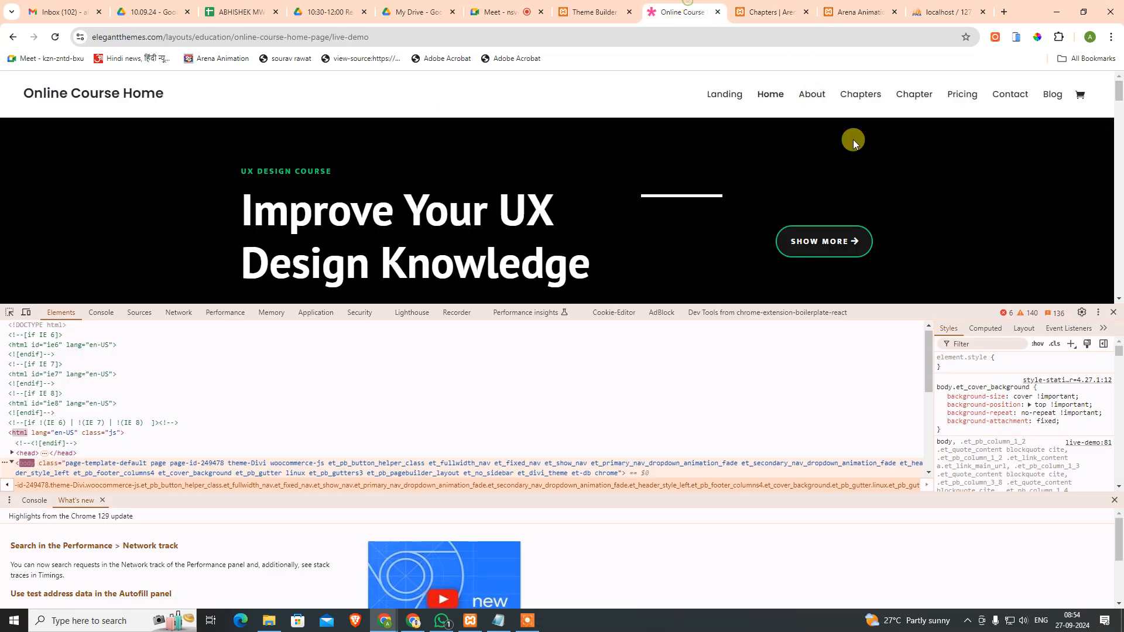
{"action": "left_click", "coordinate": [1113, 312]}
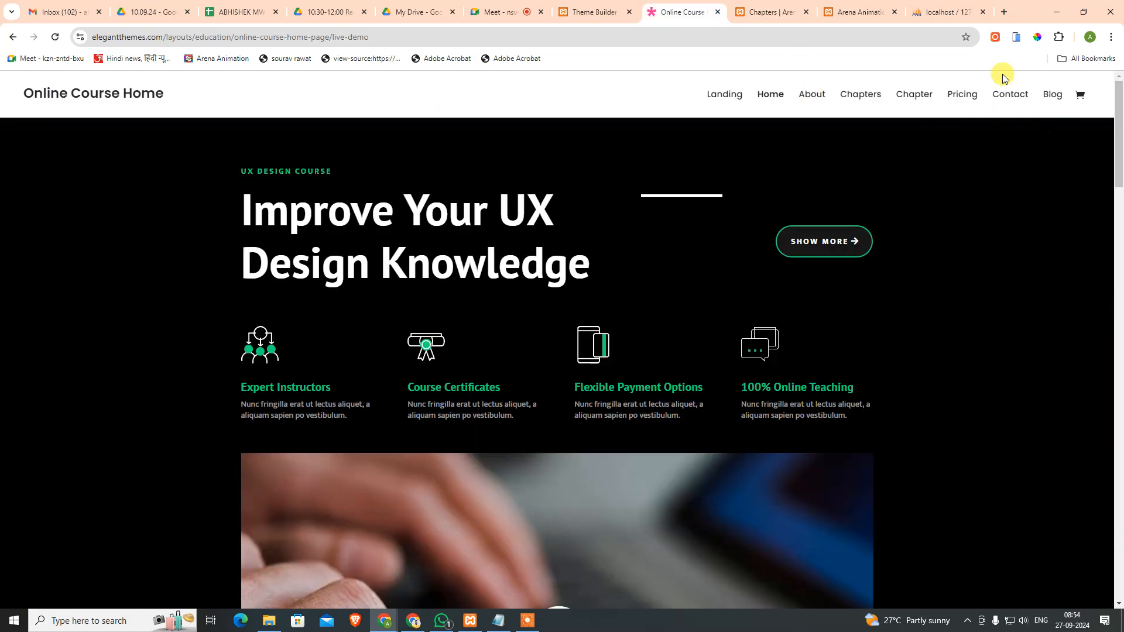
{"action": "left_click", "coordinate": [1016, 38]}
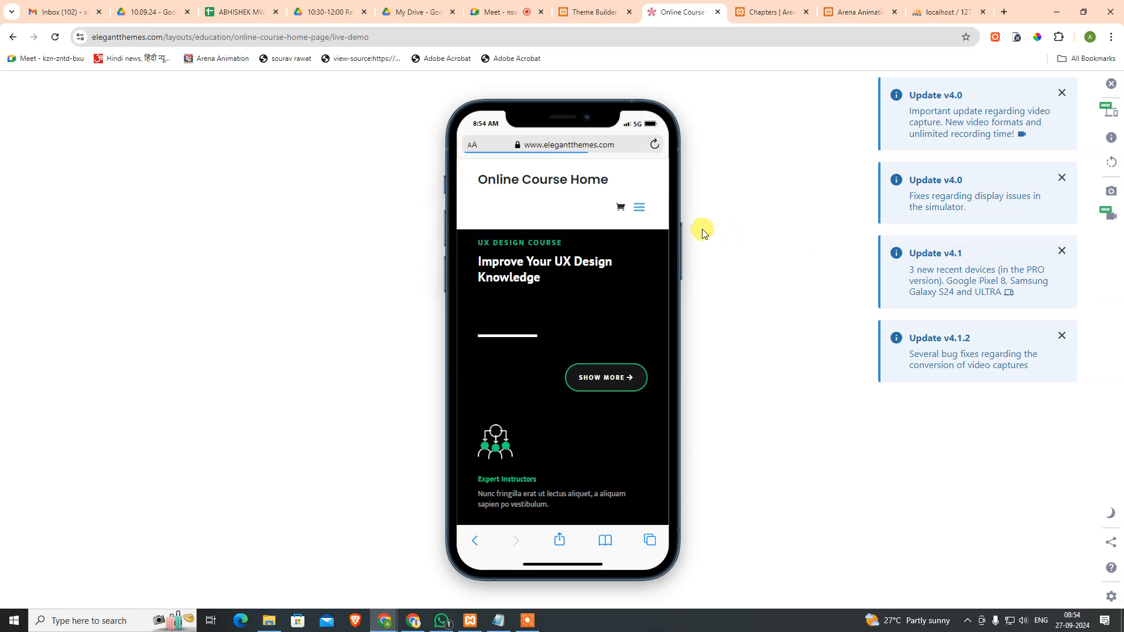
{"action": "left_click", "coordinate": [636, 209]}
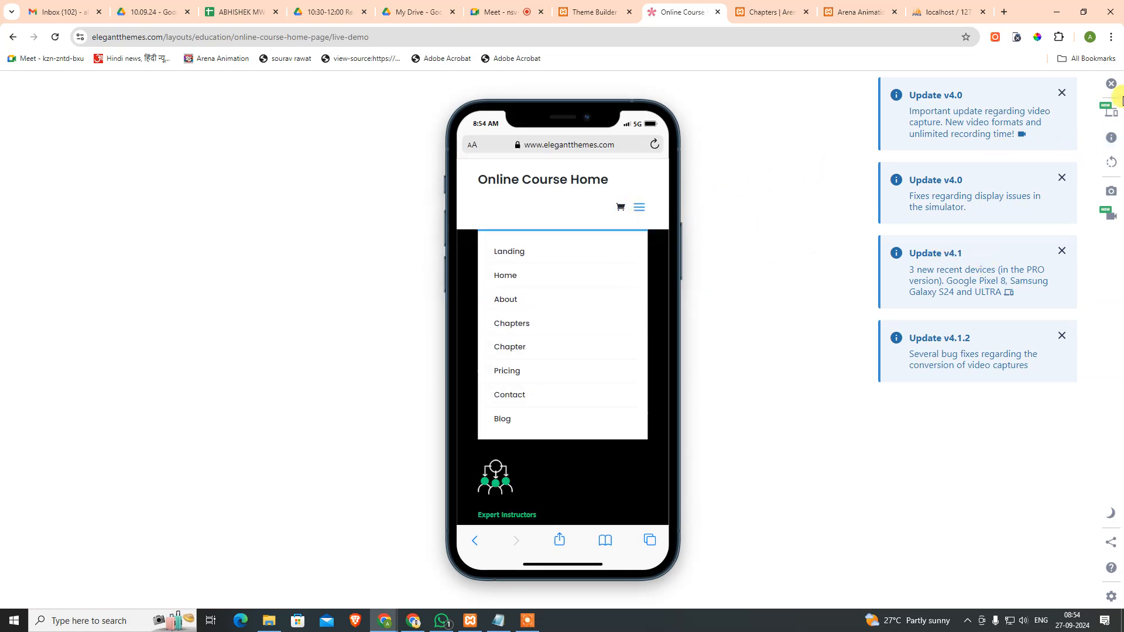
{"action": "left_click", "coordinate": [1116, 93]}
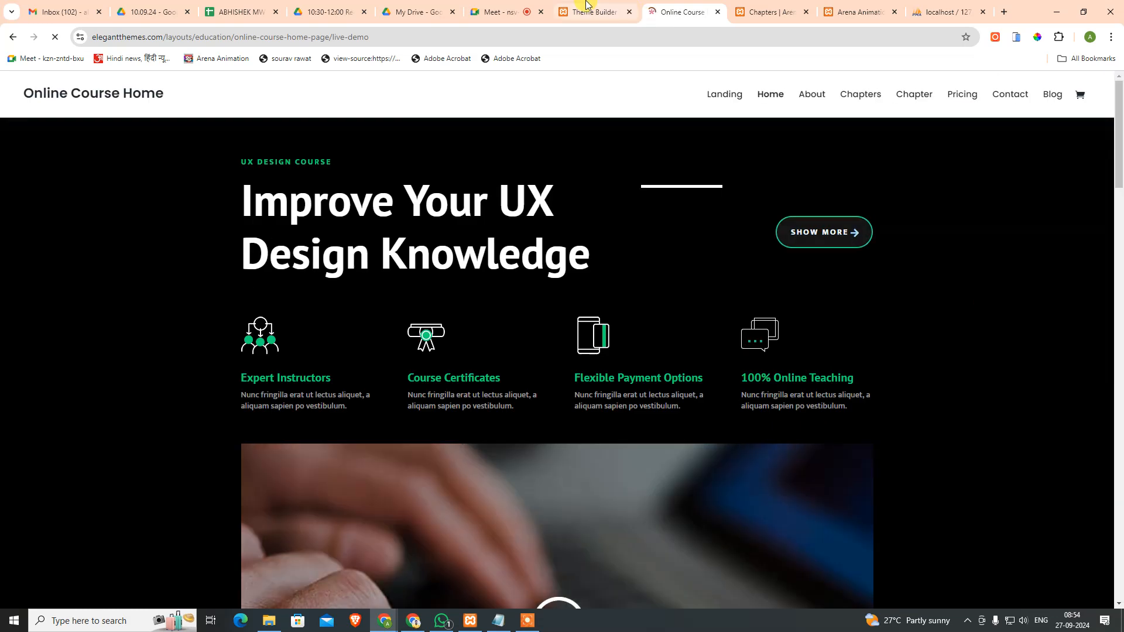
{"action": "left_click", "coordinate": [591, 12]}
{"action": "left_click", "coordinate": [680, 11]}
{"action": "left_click", "coordinate": [583, 11]}
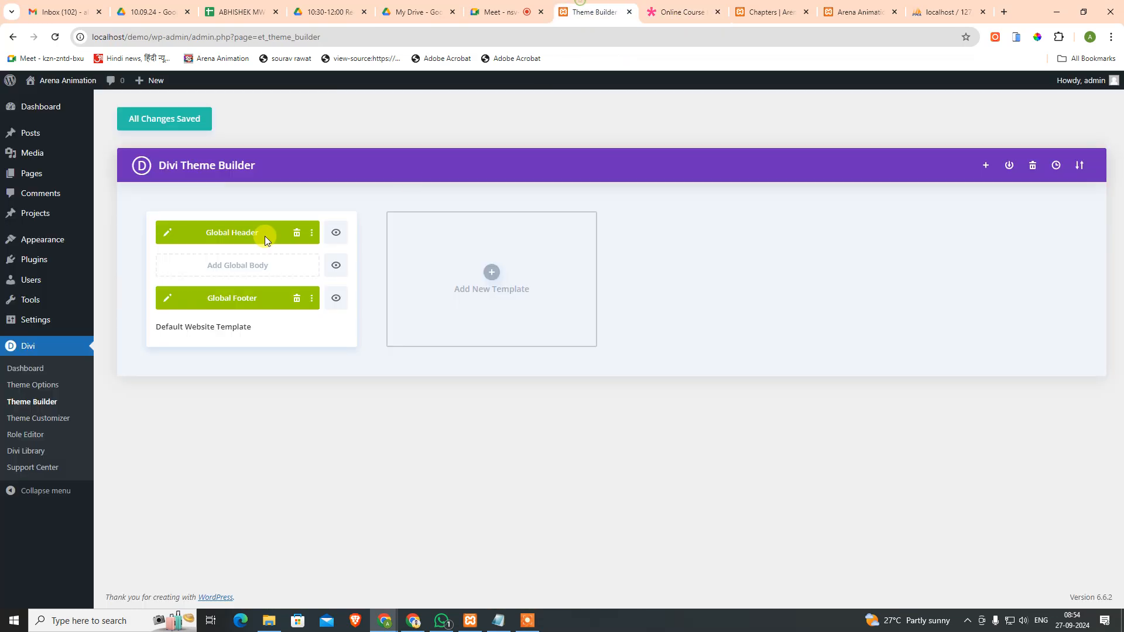
Step: Open the Global Header template for editing and preview it at tablet and phone widths
{"action": "left_click", "coordinate": [165, 234]}
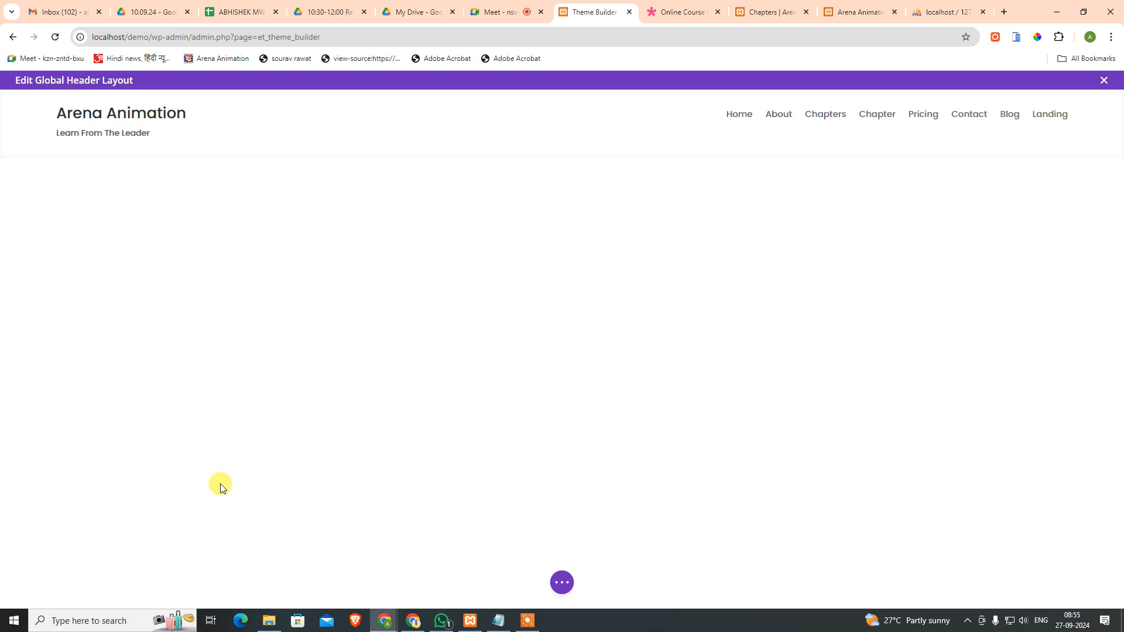
{"action": "left_click", "coordinate": [560, 582]}
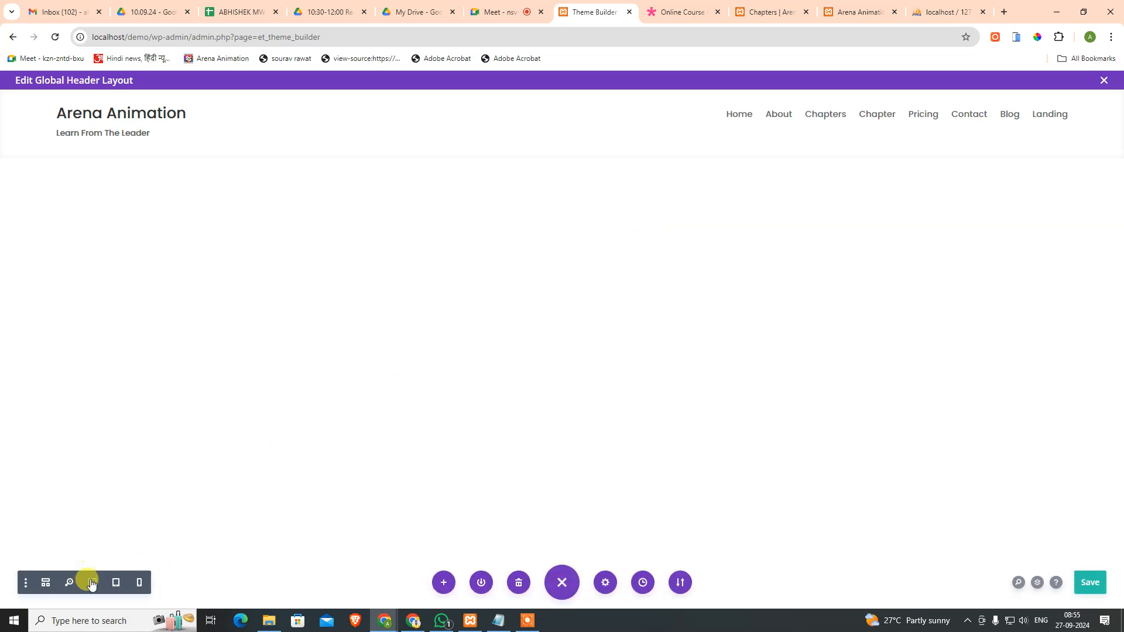
{"action": "left_click", "coordinate": [116, 583]}
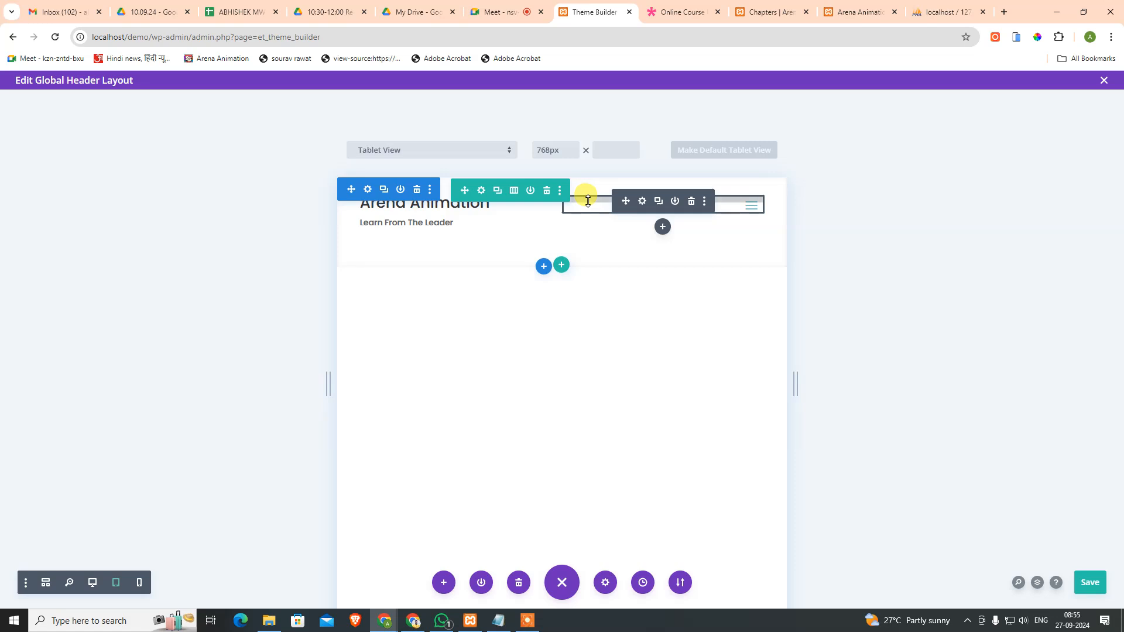
{"action": "left_click", "coordinate": [141, 584]}
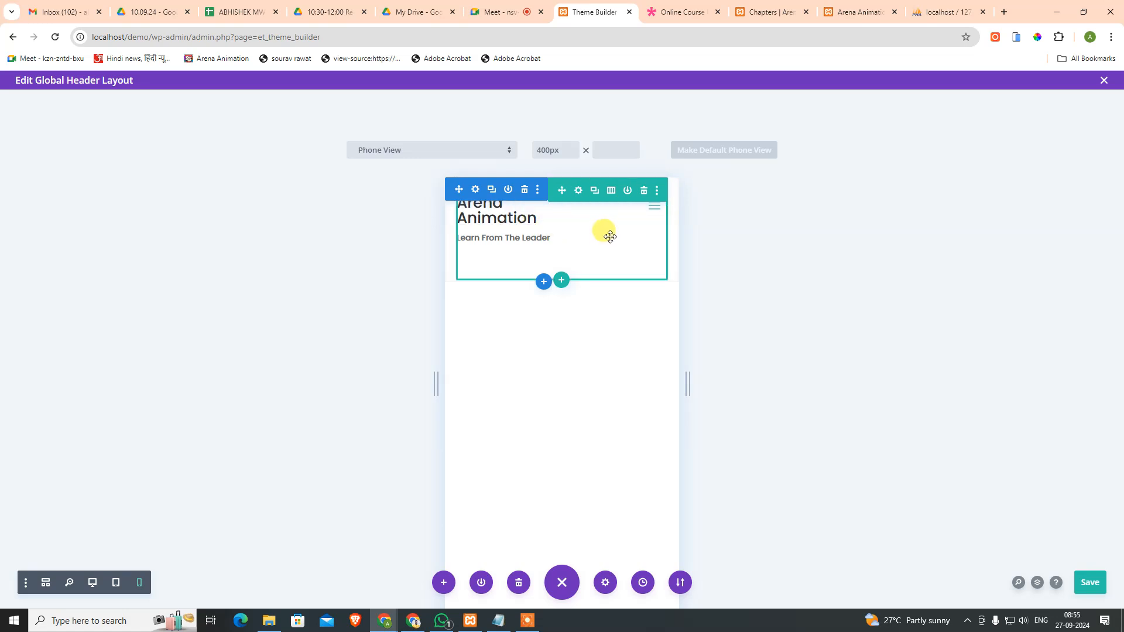
Step: Preview the header at iPhone XR/XS Max/11/11 Pro Max size, then go back to desktop
{"action": "left_click", "coordinate": [499, 150]}
{"action": "scroll", "coordinate": [466, 429], "scroll_direction": "down", "scroll_amount": 1}
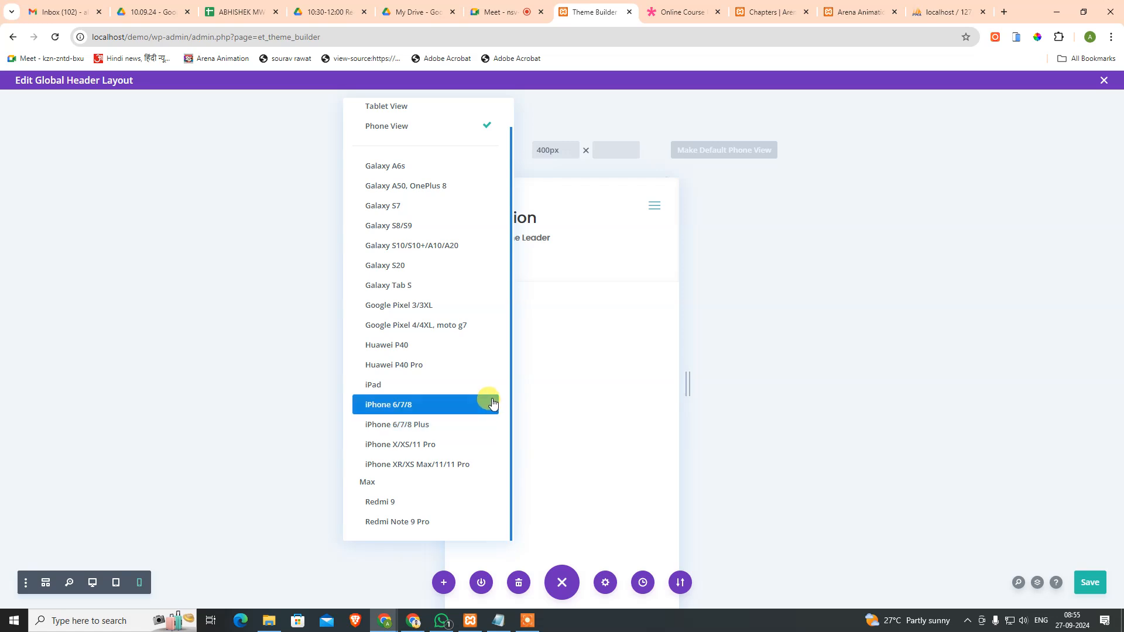
{"action": "scroll", "coordinate": [451, 188], "scroll_direction": "up", "scroll_amount": 1}
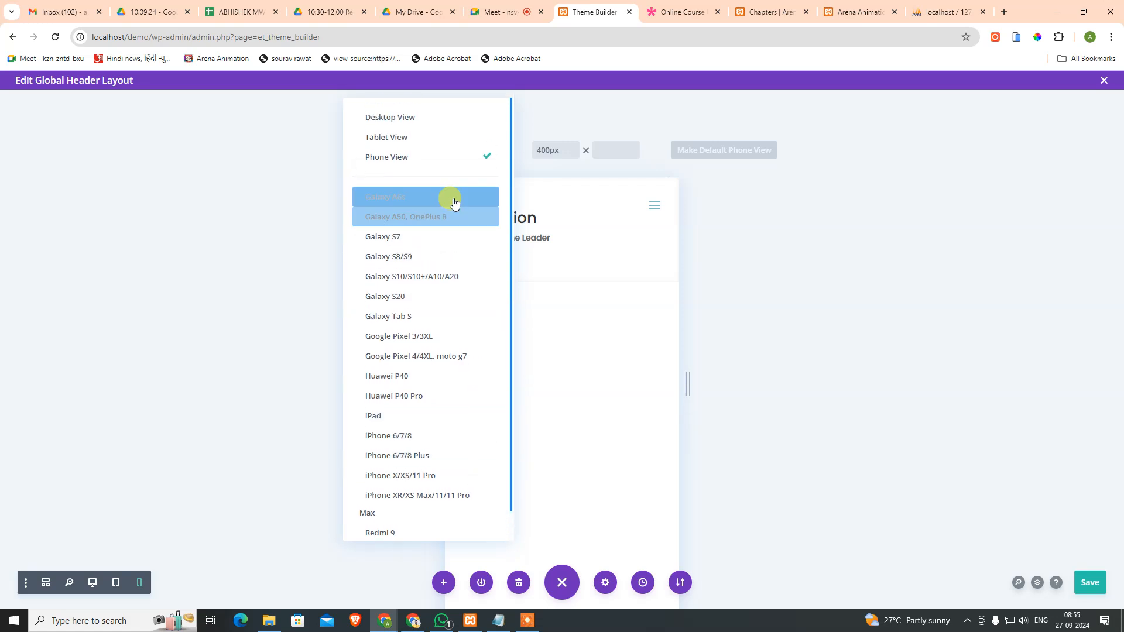
{"action": "scroll", "coordinate": [453, 234], "scroll_direction": "down", "scroll_amount": 1}
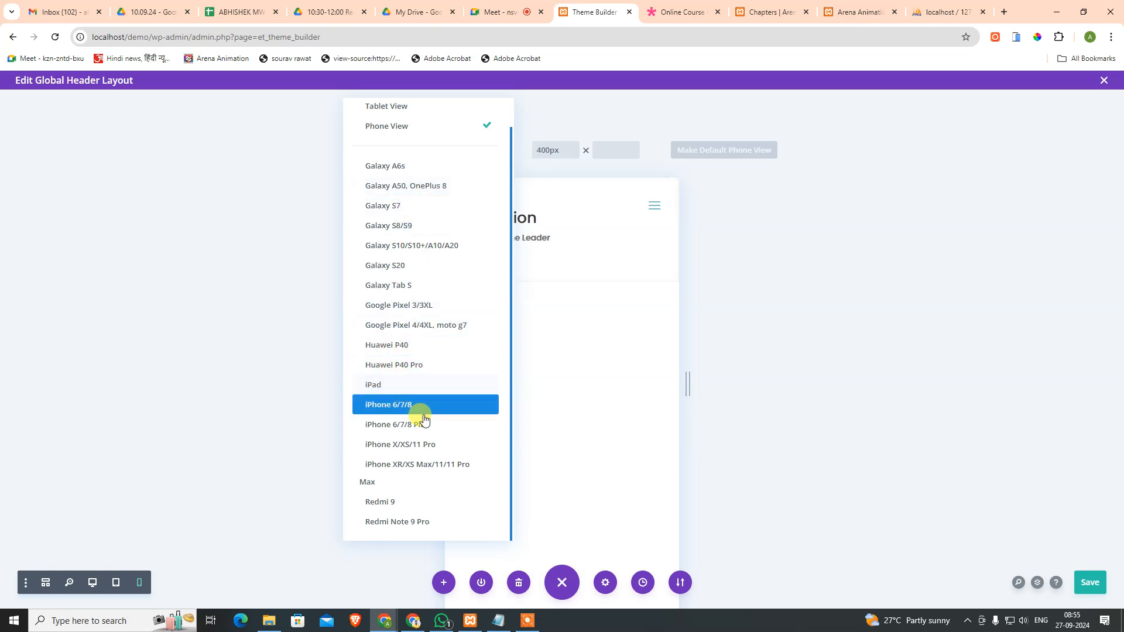
{"action": "left_click", "coordinate": [474, 470]}
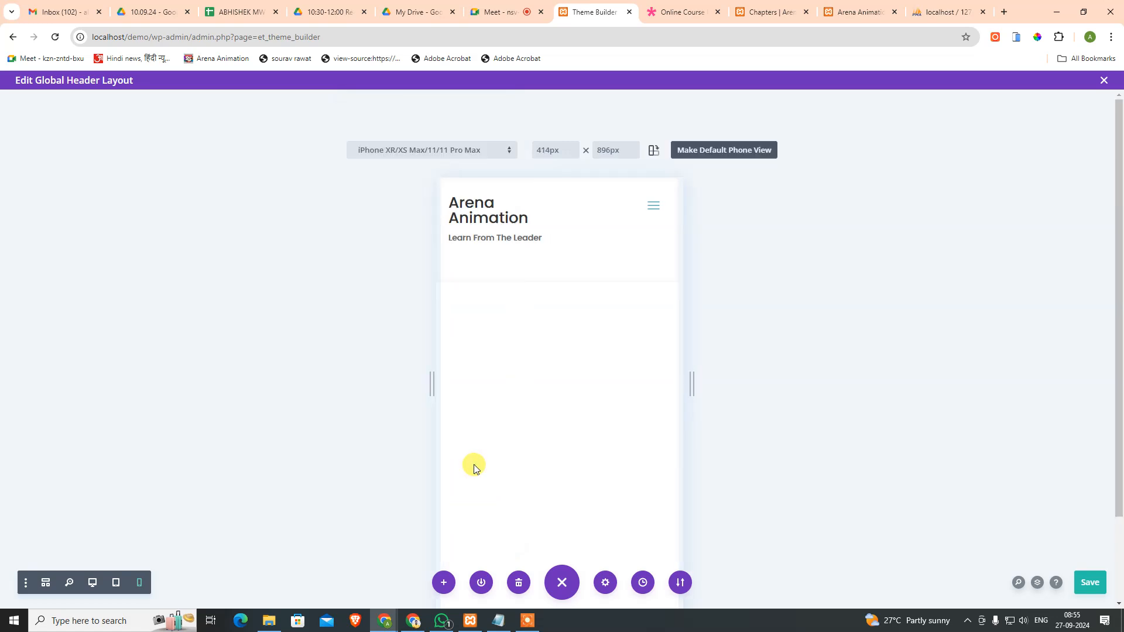
{"action": "left_click", "coordinate": [458, 157]}
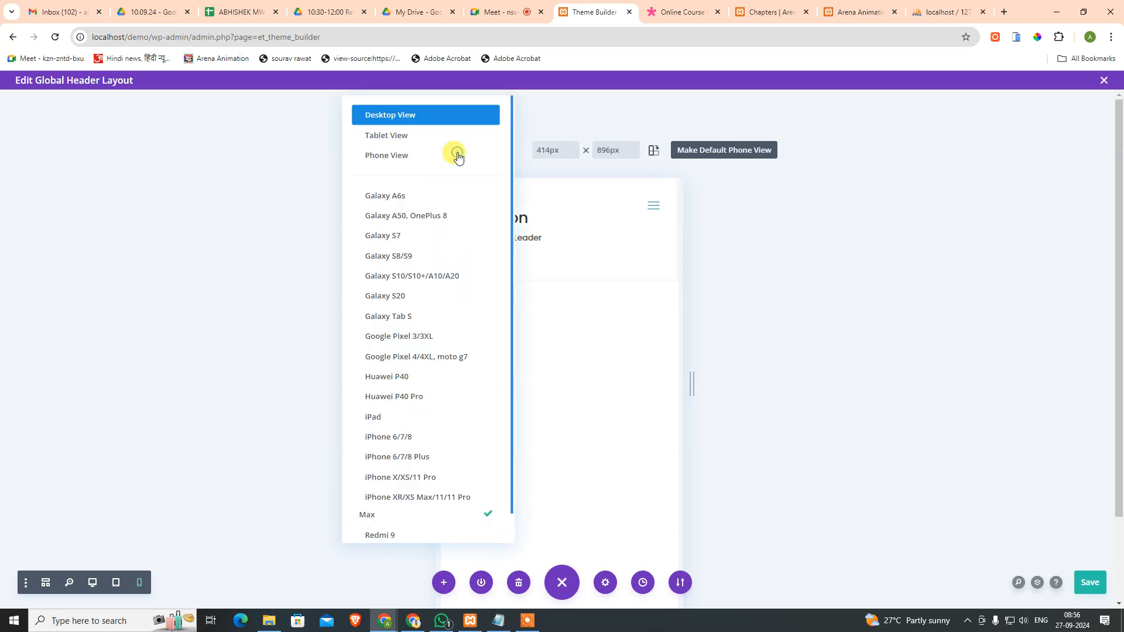
{"action": "left_click", "coordinate": [426, 158]}
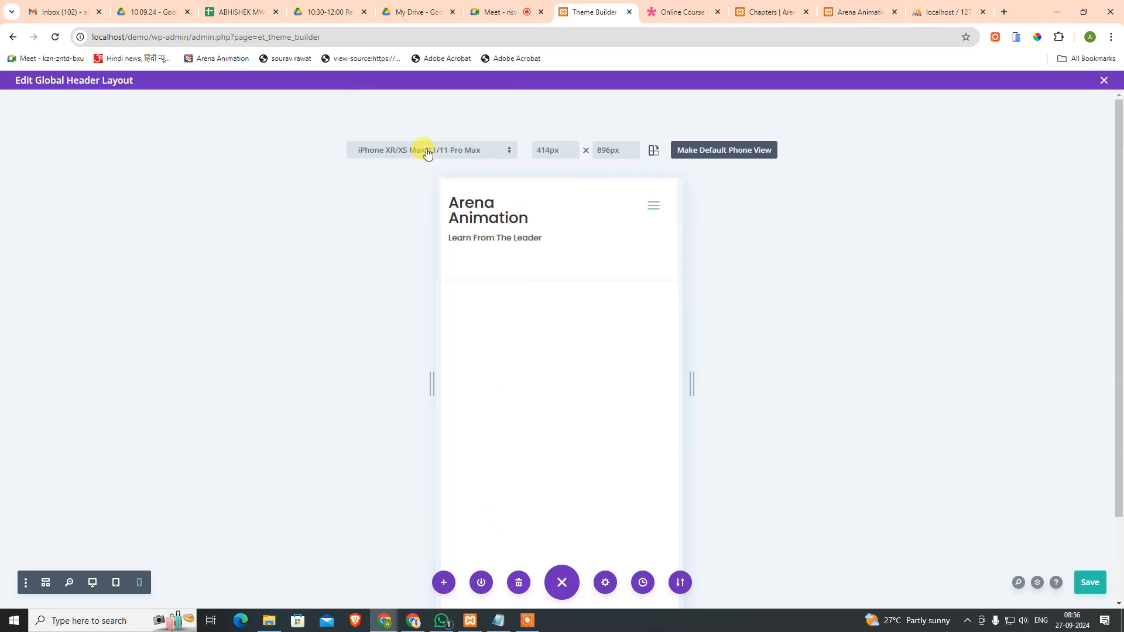
{"action": "mouse_move", "coordinate": [654, 212]}
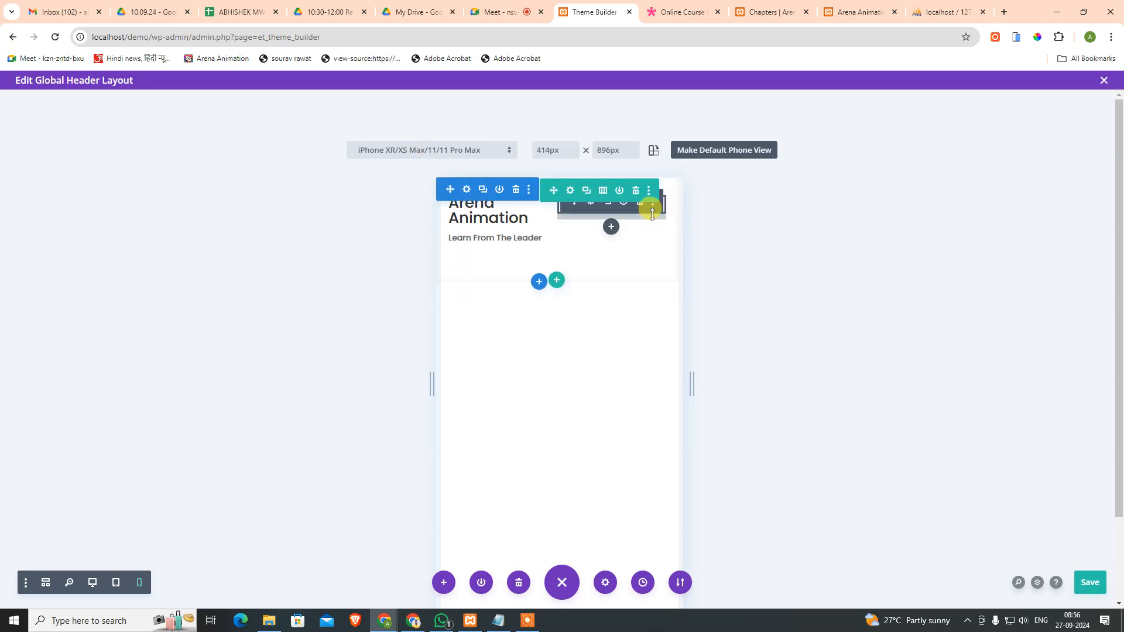
{"action": "left_click", "coordinate": [446, 153]}
{"action": "left_click", "coordinate": [403, 115]}
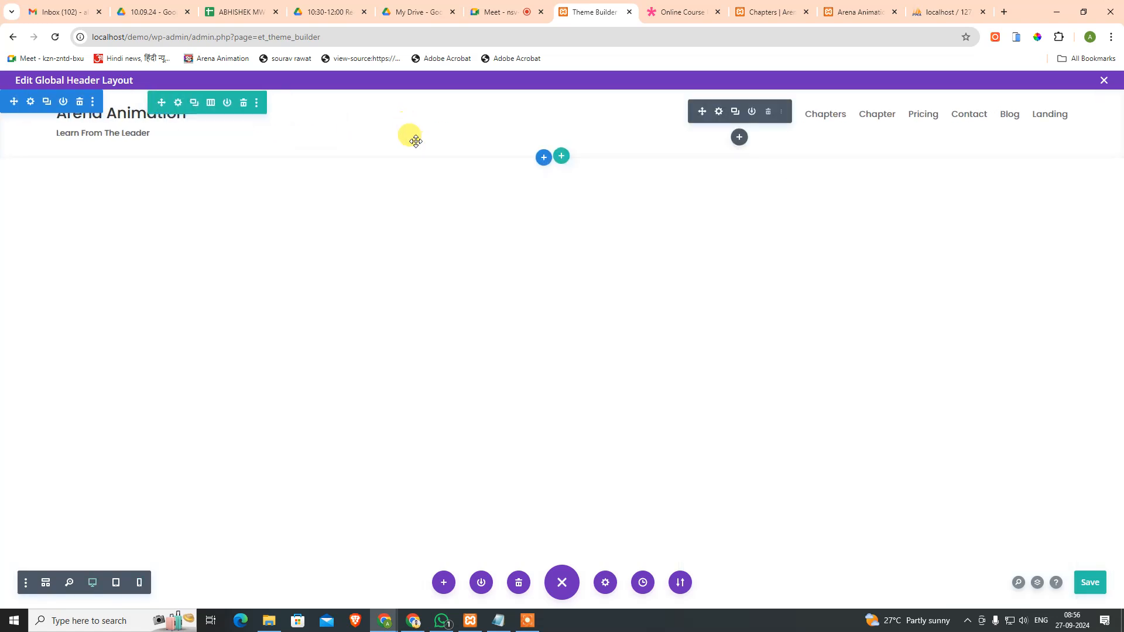
Step: Switch the header preview among tablet, phone and desktop widths, ending on desktop
{"action": "left_click", "coordinate": [115, 582]}
{"action": "left_click", "coordinate": [139, 583]}
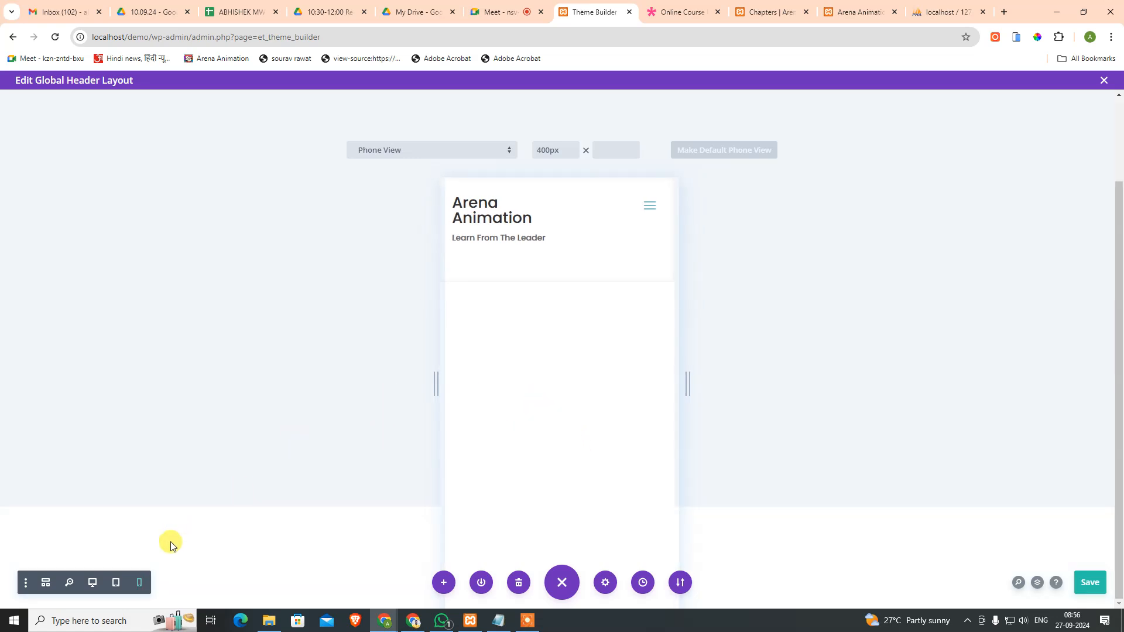
{"action": "left_click", "coordinate": [116, 582]}
{"action": "left_click", "coordinate": [92, 582]}
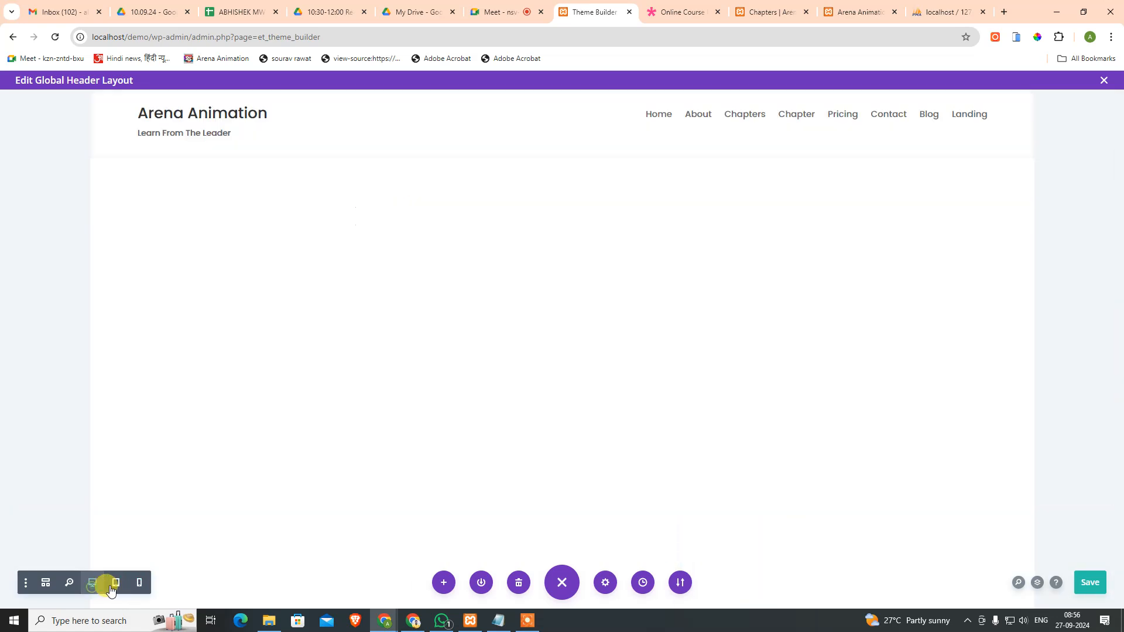
{"action": "left_click", "coordinate": [140, 584]}
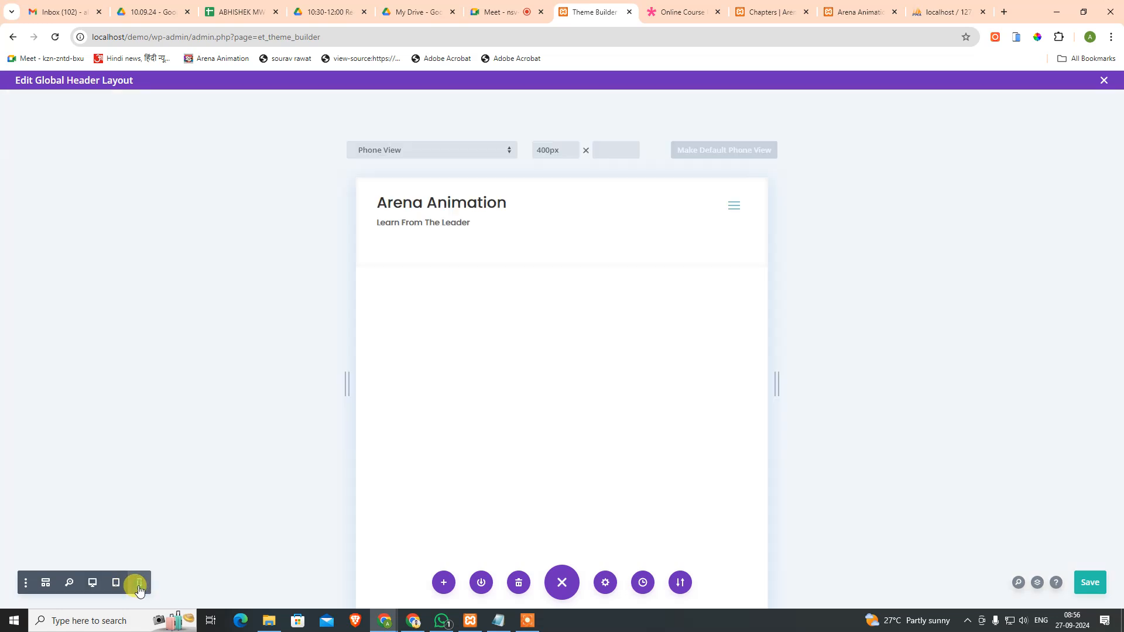
{"action": "left_click", "coordinate": [117, 584]}
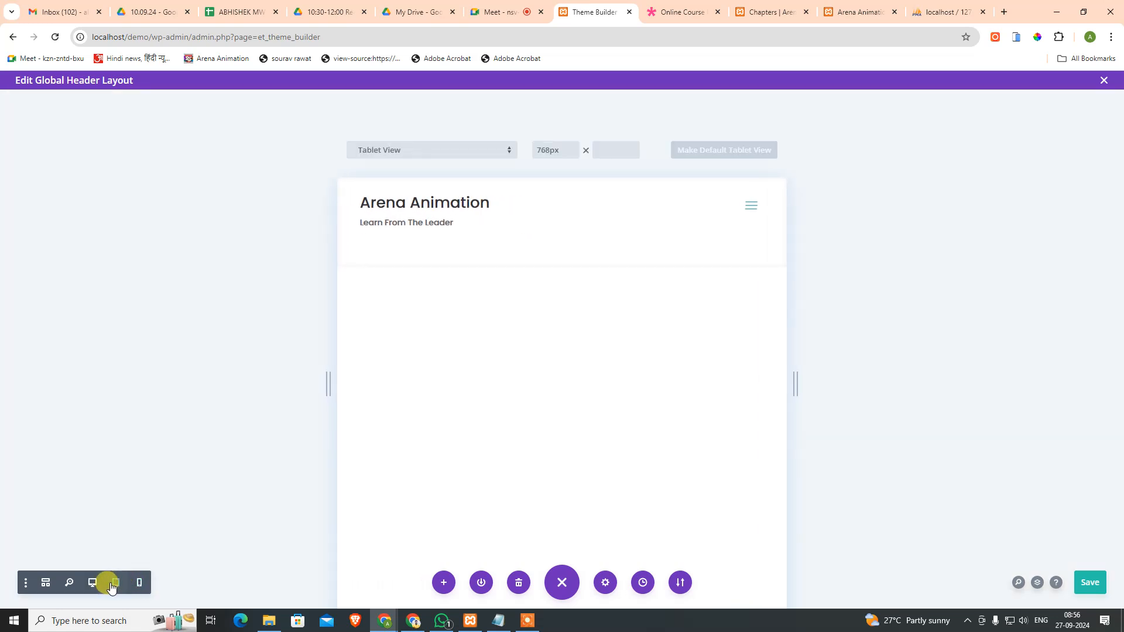
{"action": "left_click", "coordinate": [93, 583]}
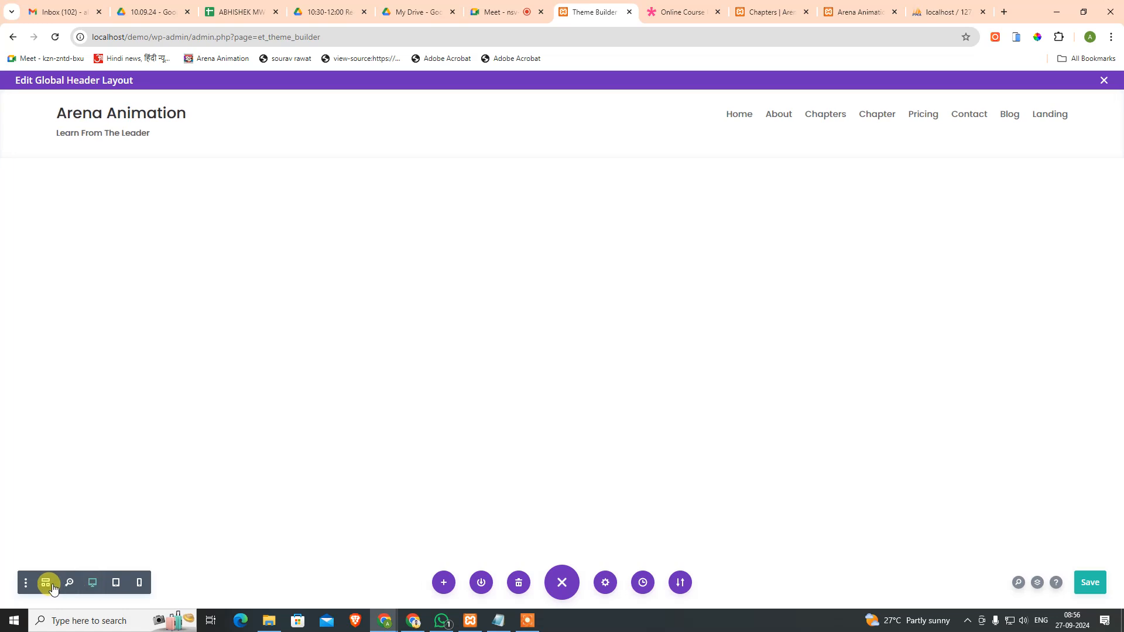
Step: In Wireframe view, change the header row's column structure to one full-width column
{"action": "left_click", "coordinate": [46, 582]}
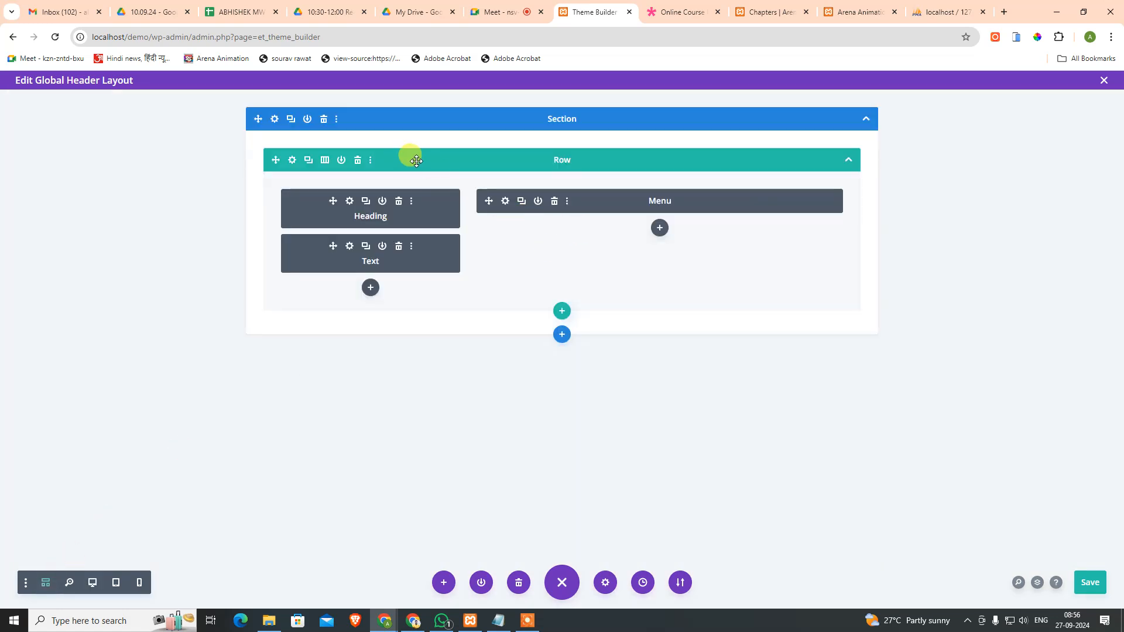
{"action": "left_click", "coordinate": [115, 584]}
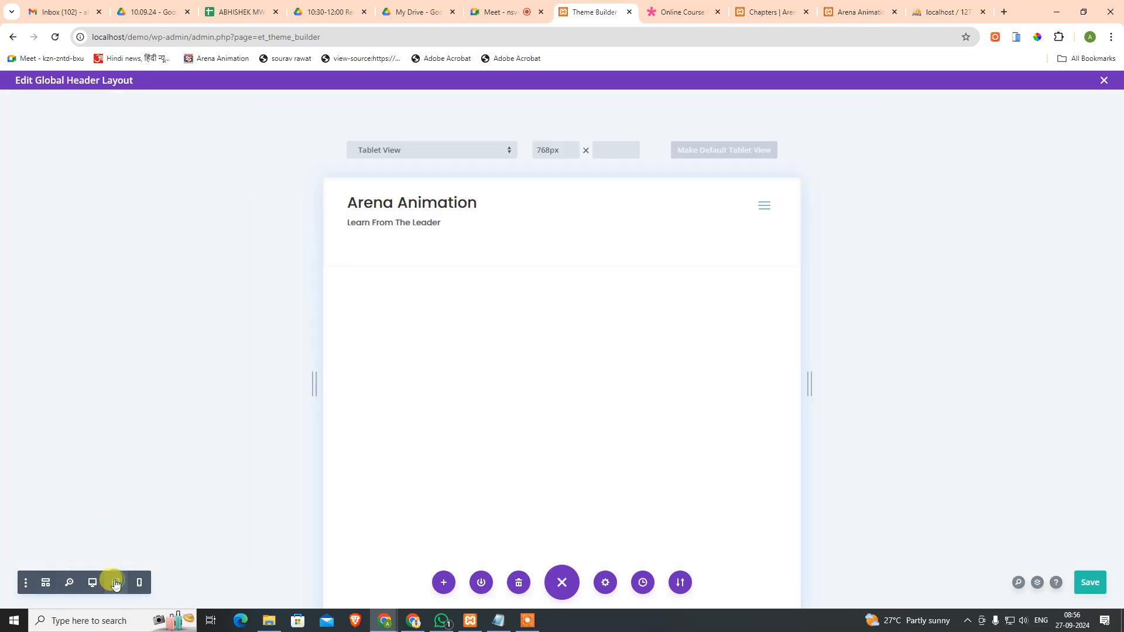
{"action": "left_click", "coordinate": [46, 582]}
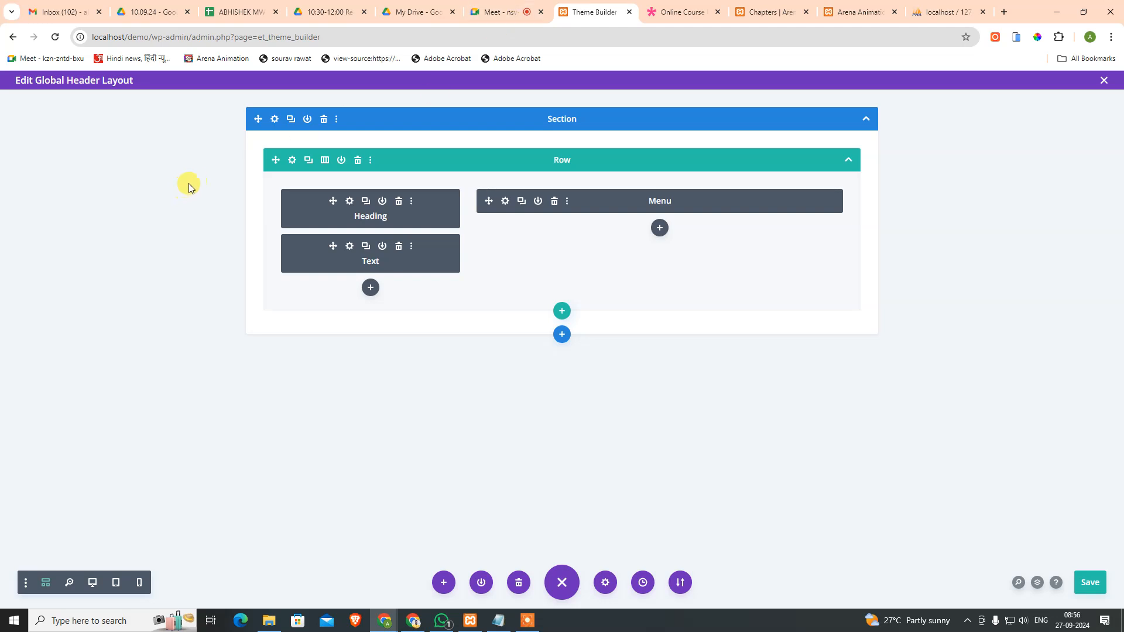
{"action": "left_click", "coordinate": [325, 160]}
{"action": "left_click", "coordinate": [262, 234]}
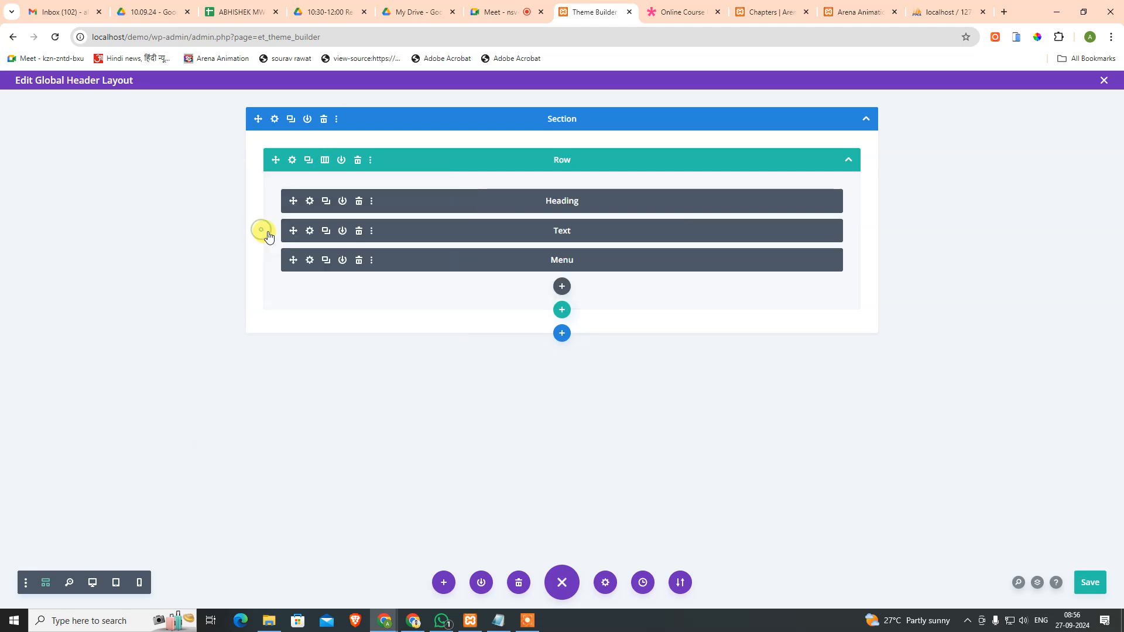
Step: Disable the Heading and Text modules on phone, tablet and desktop
{"action": "left_click", "coordinate": [371, 201]}
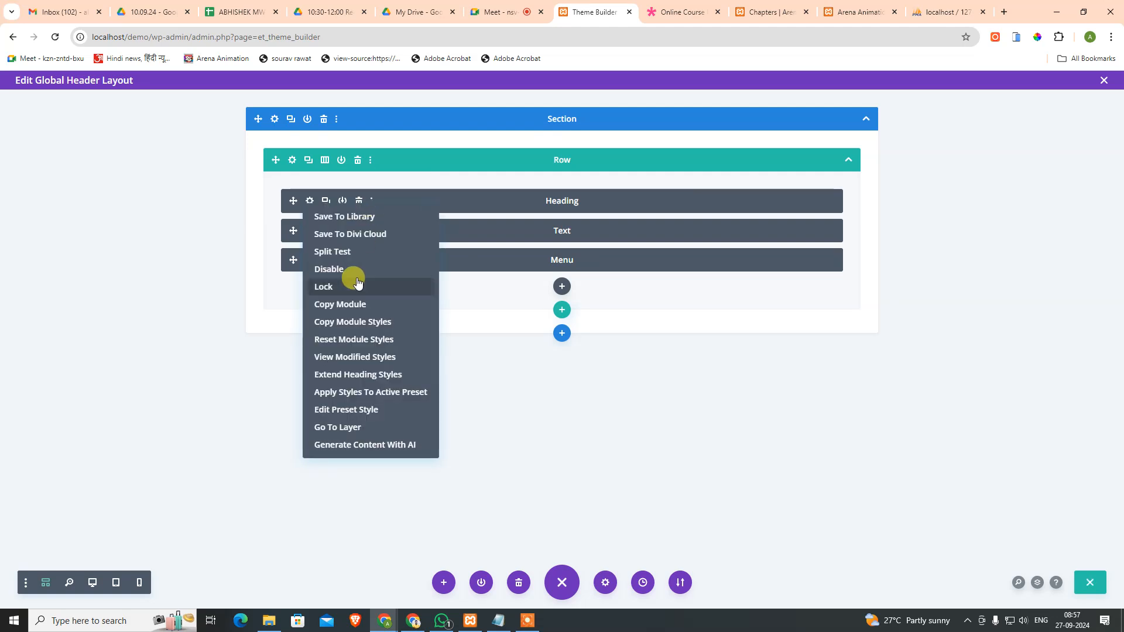
{"action": "mouse_move", "coordinate": [354, 274]}
{"action": "left_click", "coordinate": [319, 270]}
{"action": "left_click", "coordinate": [370, 269]}
{"action": "left_click", "coordinate": [424, 271]}
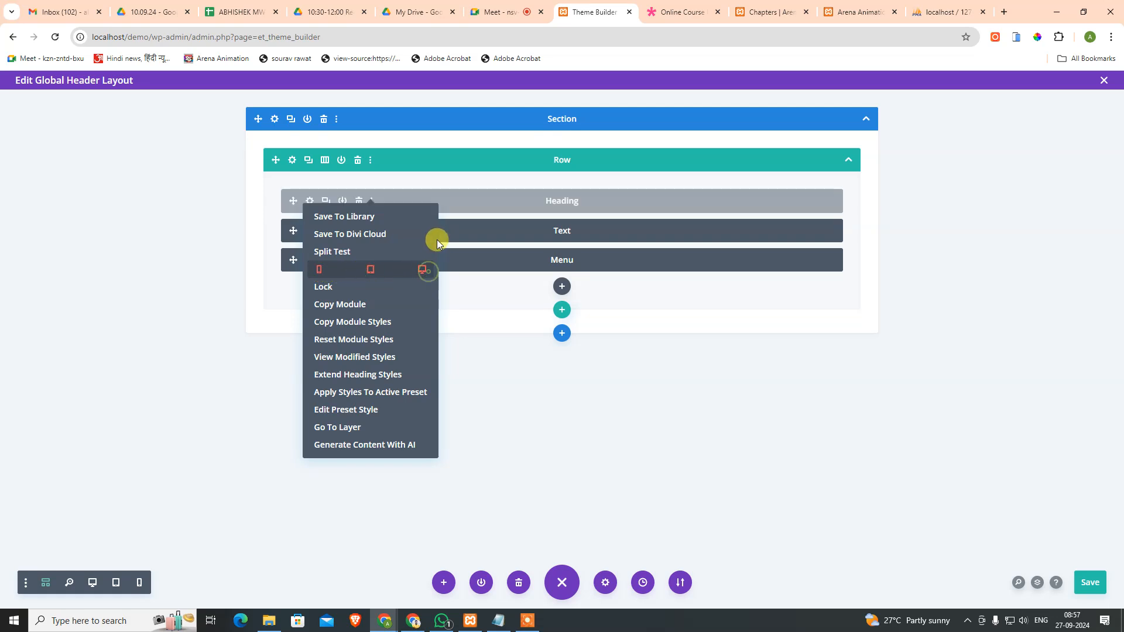
{"action": "left_click", "coordinate": [457, 338]}
{"action": "left_click", "coordinate": [371, 230]}
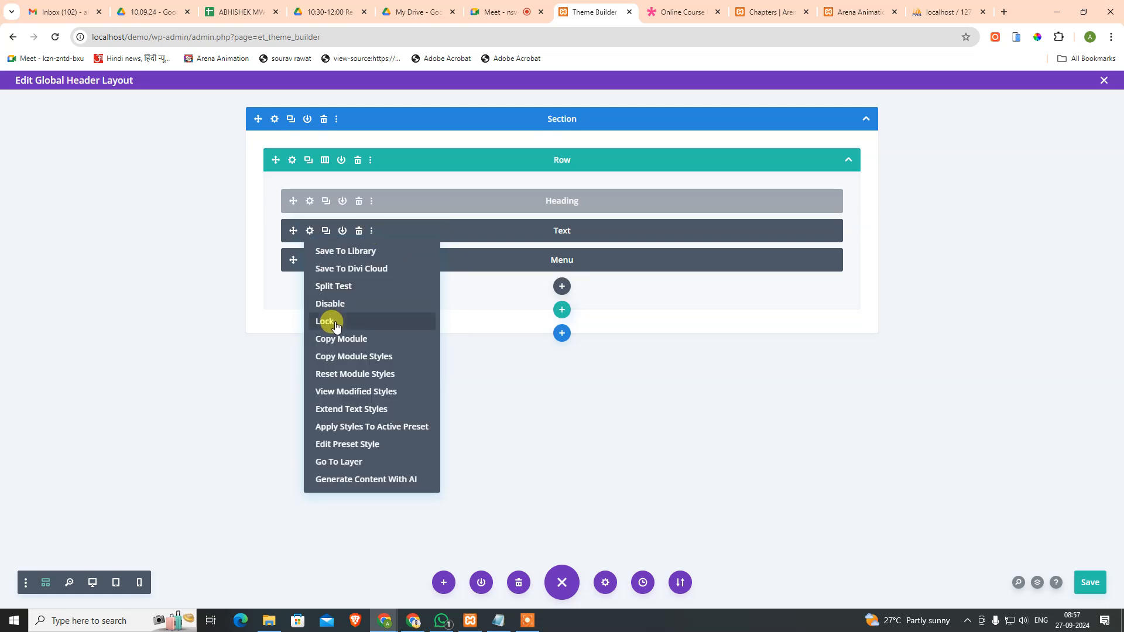
{"action": "left_click", "coordinate": [320, 304]}
{"action": "left_click", "coordinate": [372, 304]}
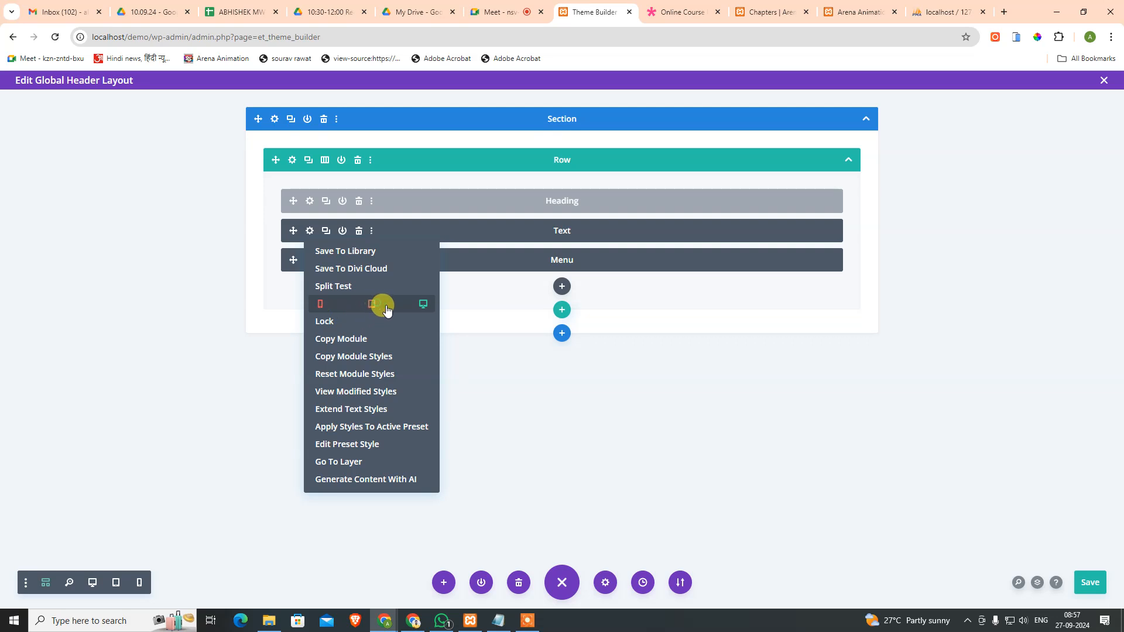
{"action": "left_click", "coordinate": [428, 311]}
{"action": "left_click", "coordinate": [507, 417]}
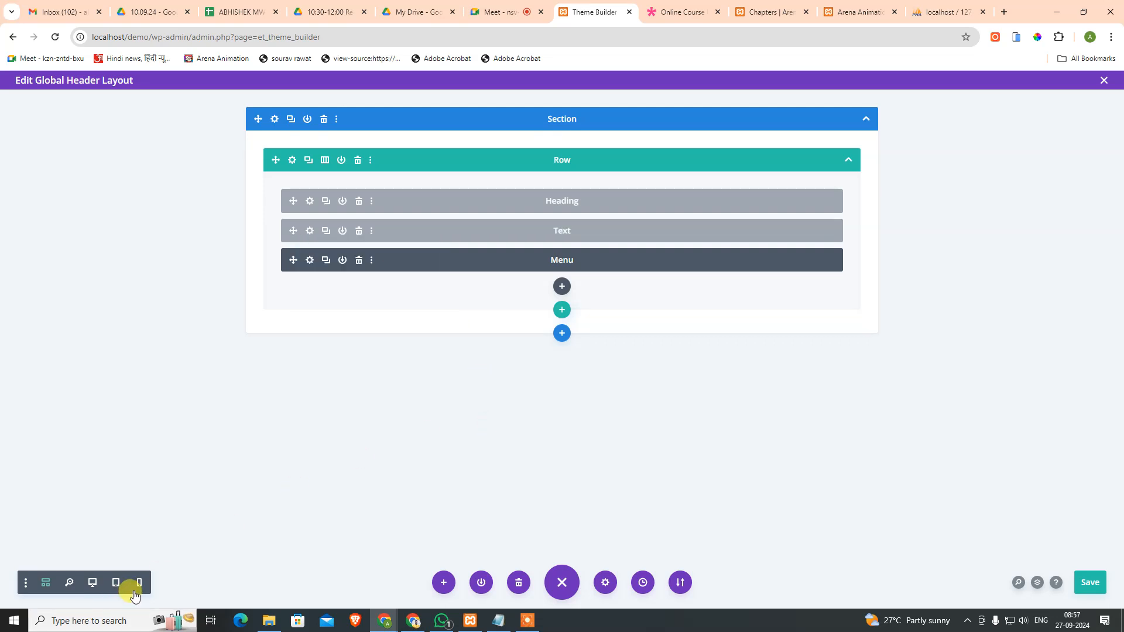
Step: Preview the header at phone, tablet and desktop widths, ending on phone
{"action": "left_click", "coordinate": [139, 582]}
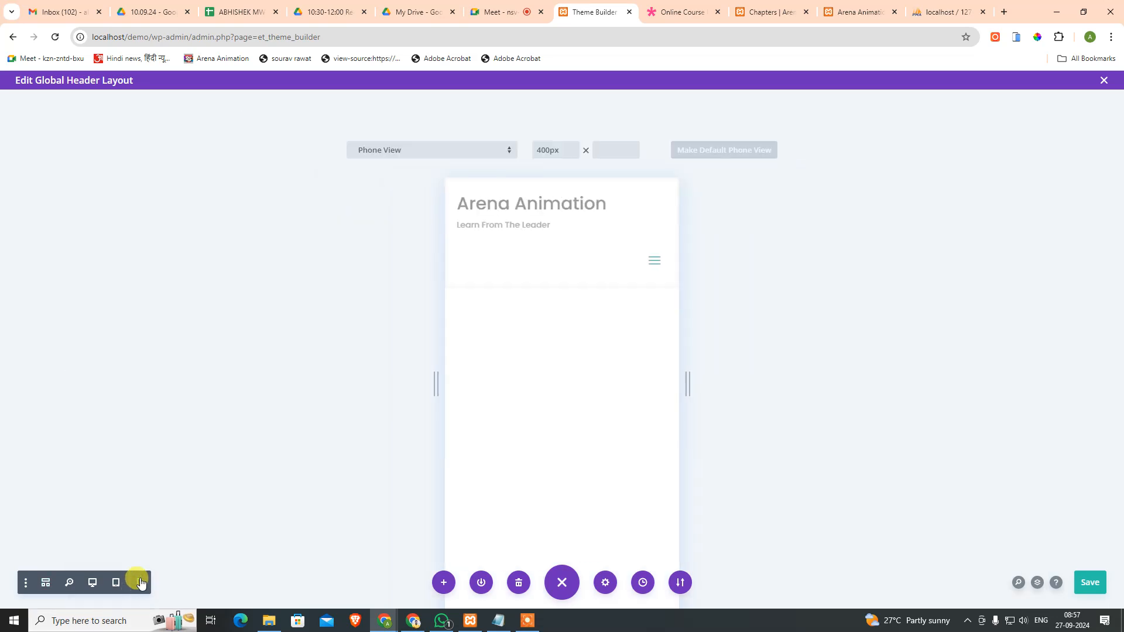
{"action": "left_click", "coordinate": [115, 582]}
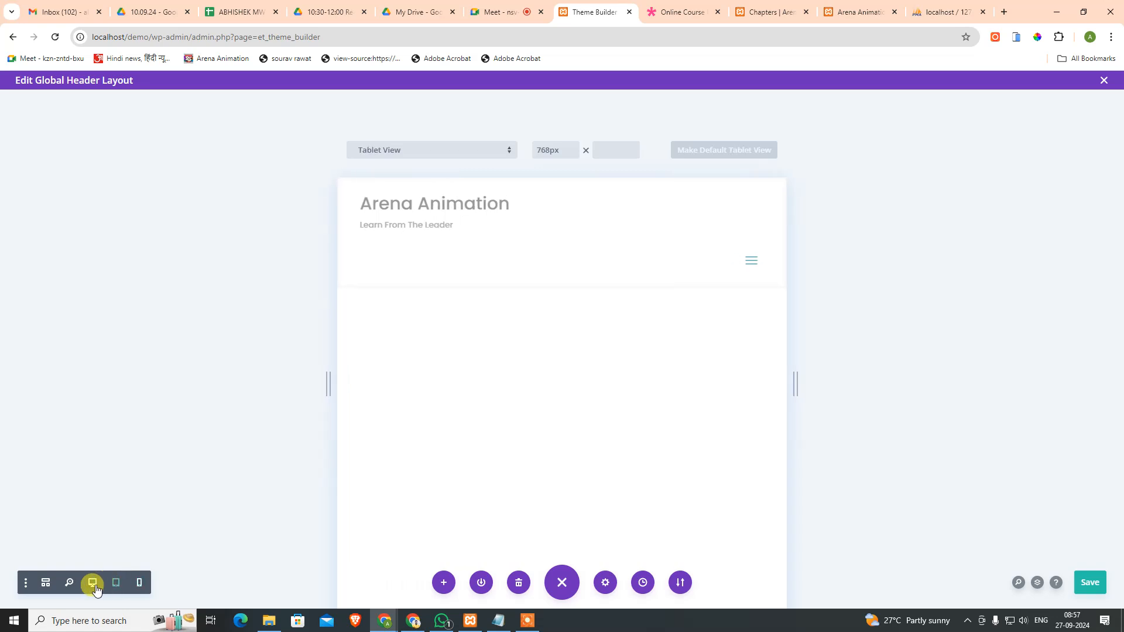
{"action": "left_click", "coordinate": [92, 586]}
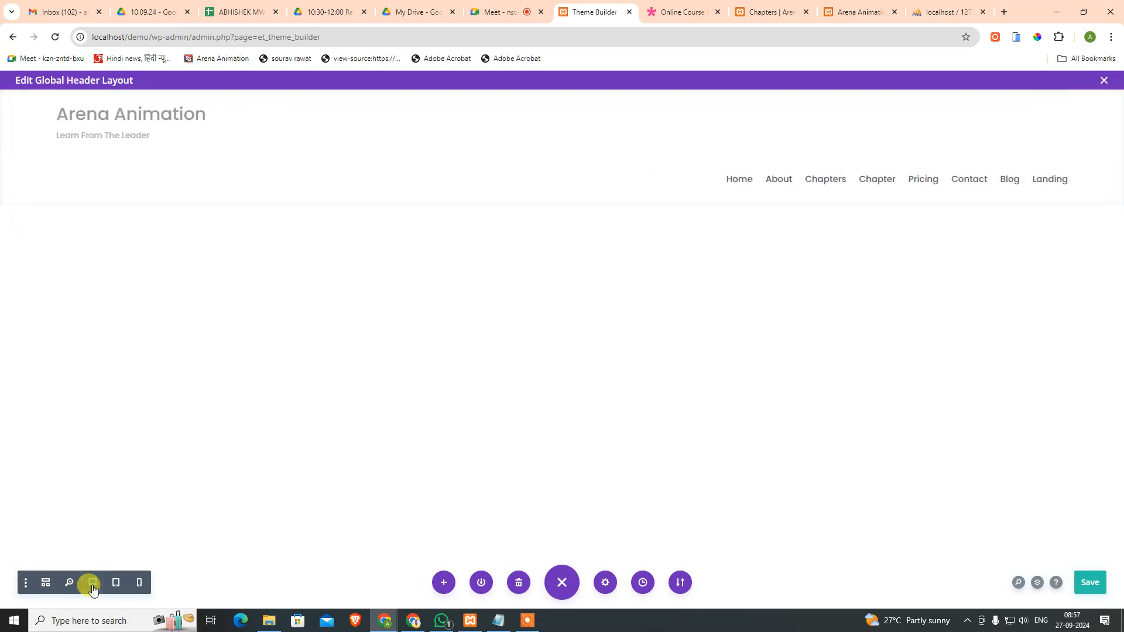
{"action": "left_click", "coordinate": [140, 584]}
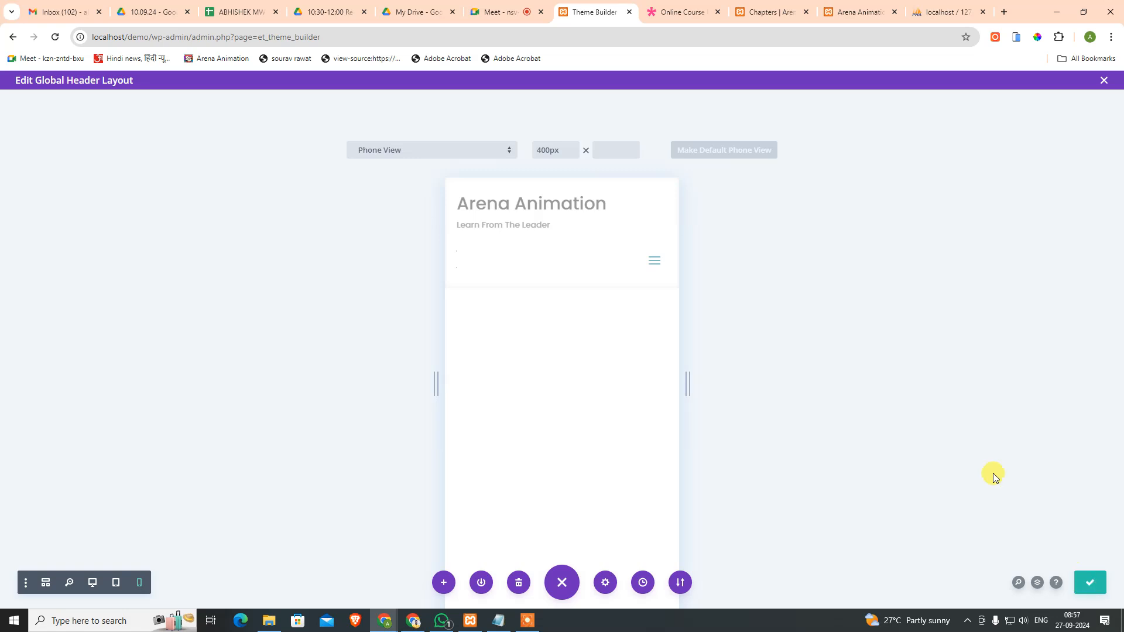
Step: Reload the live Chapters page and compare its phone menu with the Online Course demo's menu
{"action": "left_click", "coordinate": [760, 11]}
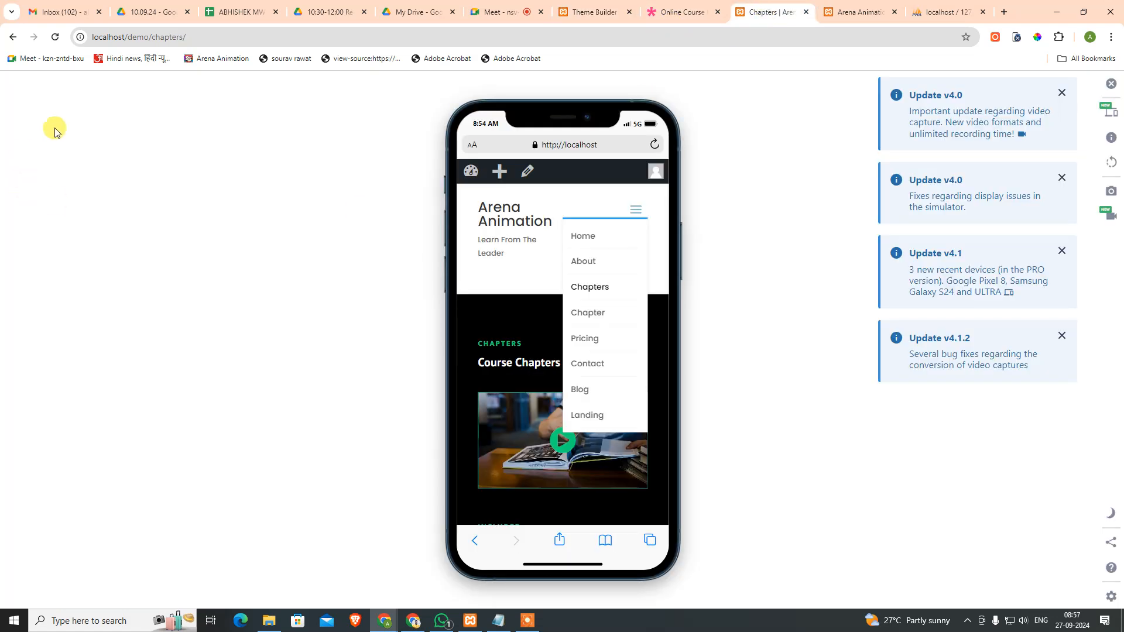
{"action": "left_click", "coordinate": [54, 37]}
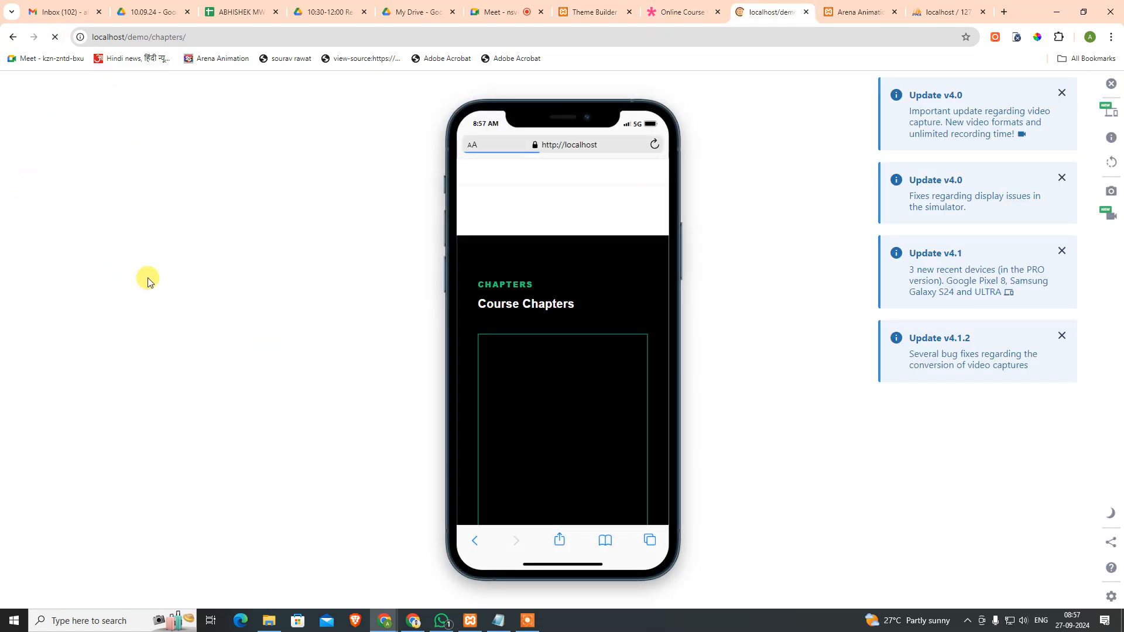
{"action": "left_click", "coordinate": [636, 210]}
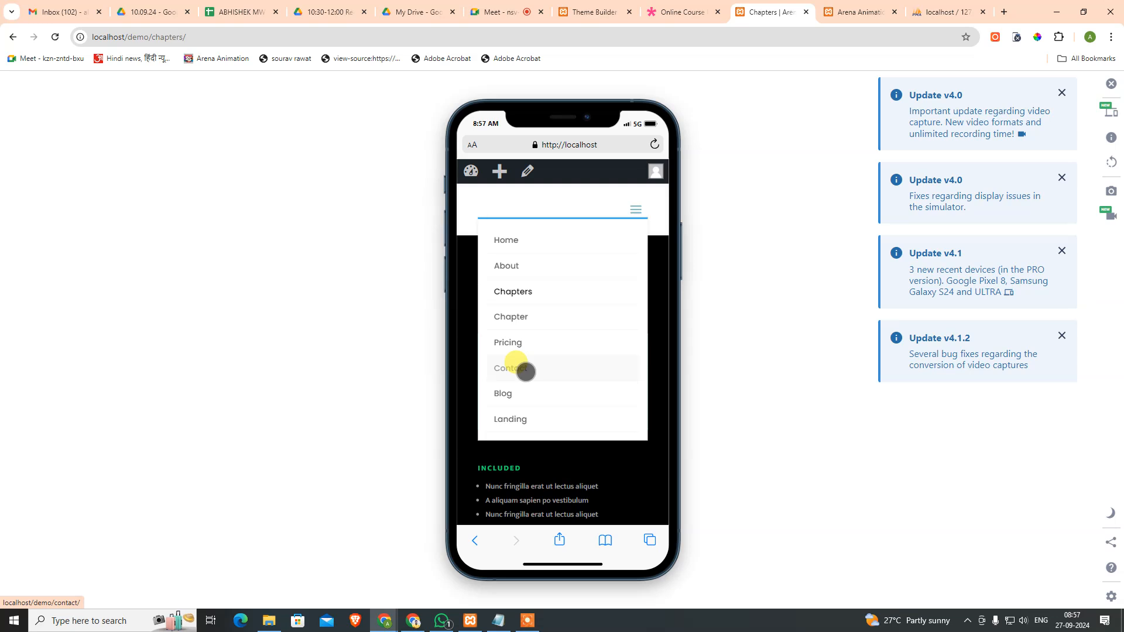
{"action": "left_click", "coordinate": [679, 14]}
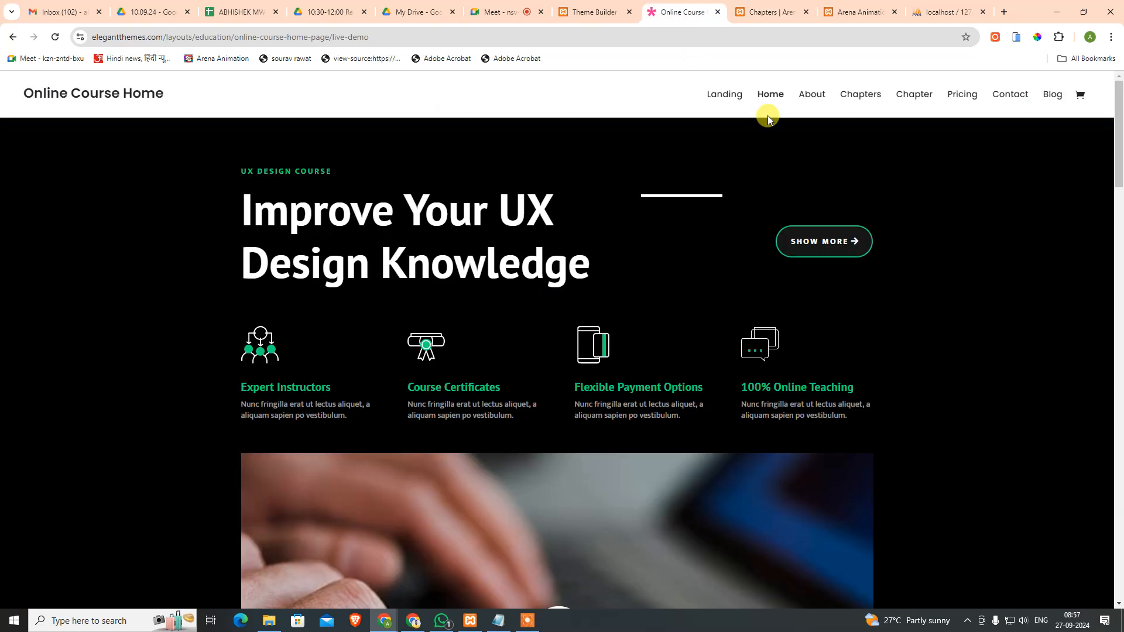
{"action": "left_click", "coordinate": [1018, 37]}
{"action": "left_click", "coordinate": [639, 211]}
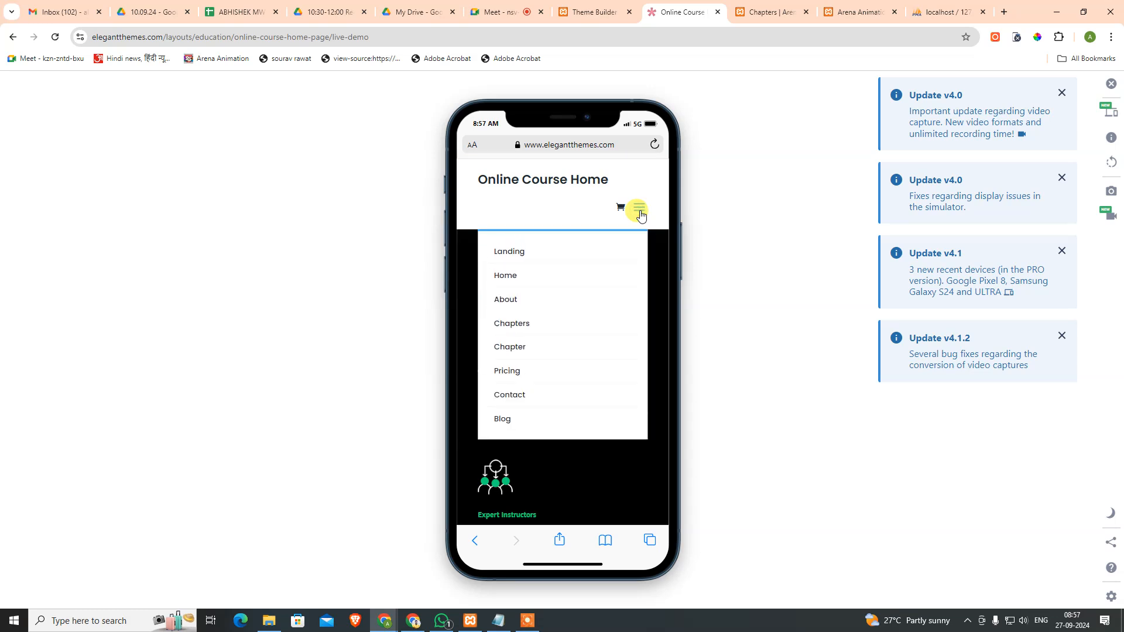
{"action": "left_click", "coordinate": [640, 214]}
{"action": "left_click", "coordinate": [580, 12]}
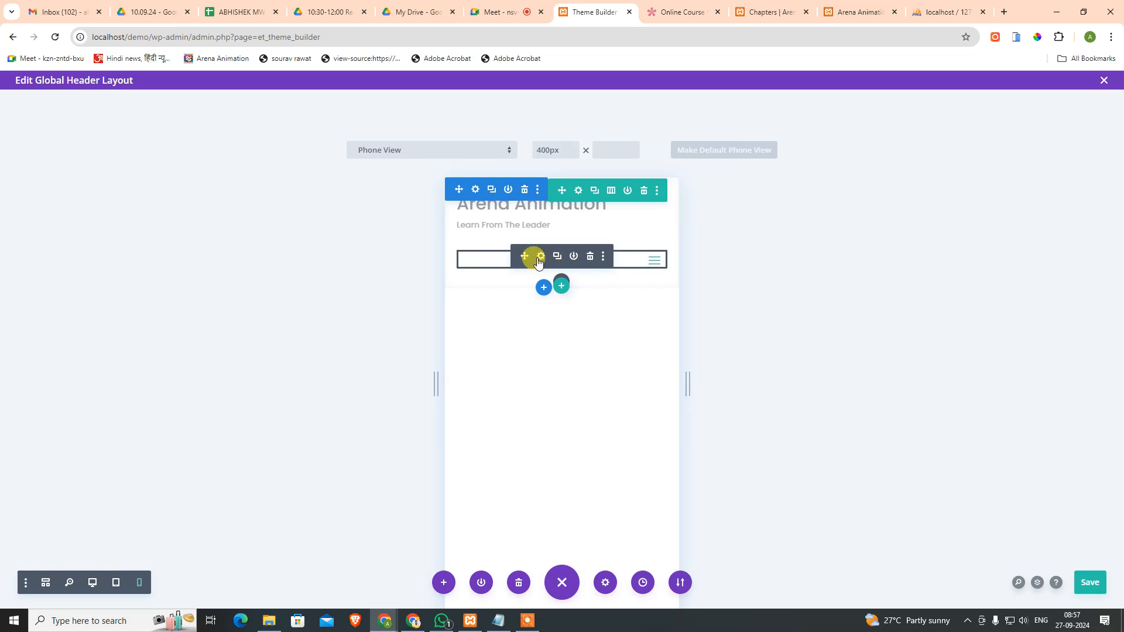
{"action": "left_click", "coordinate": [539, 258]}
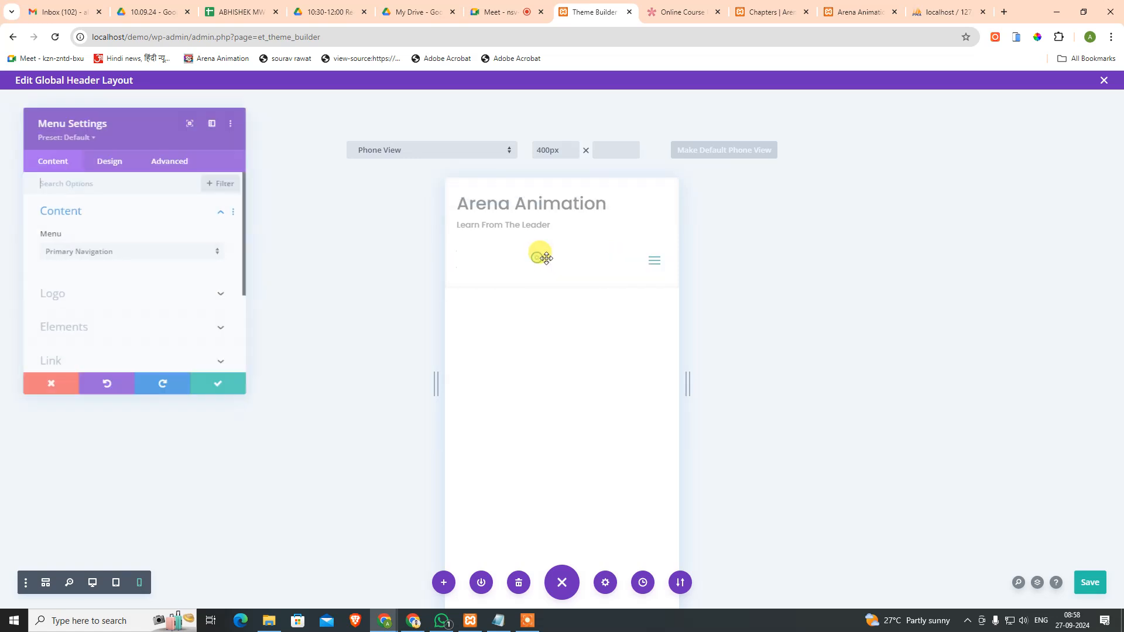
{"action": "left_click", "coordinate": [108, 161]}
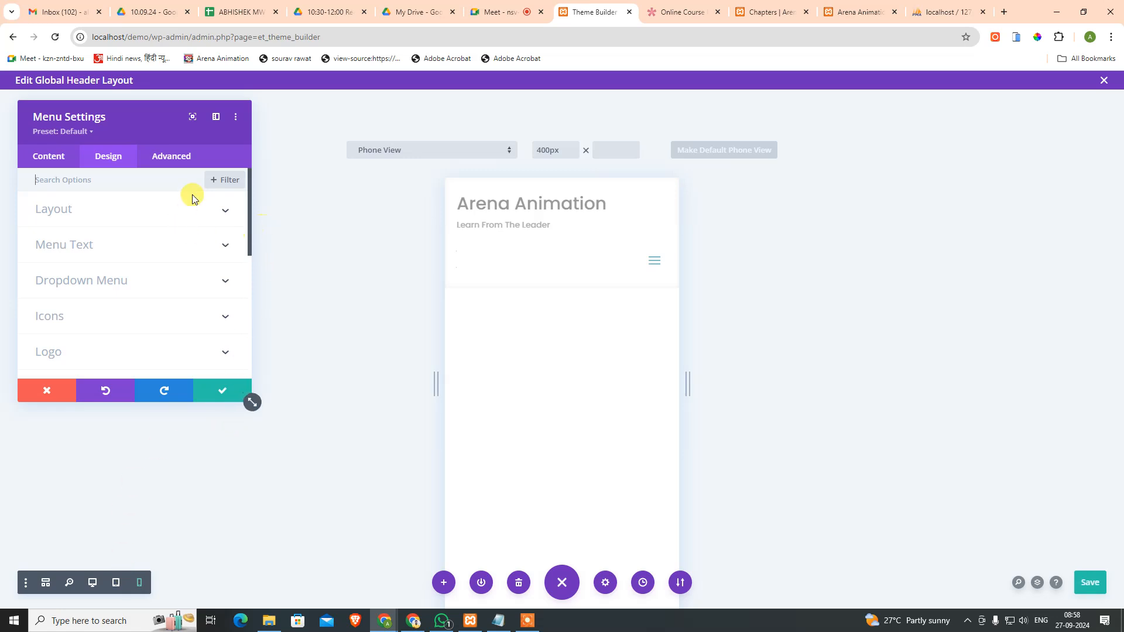
{"action": "left_click", "coordinate": [116, 583]}
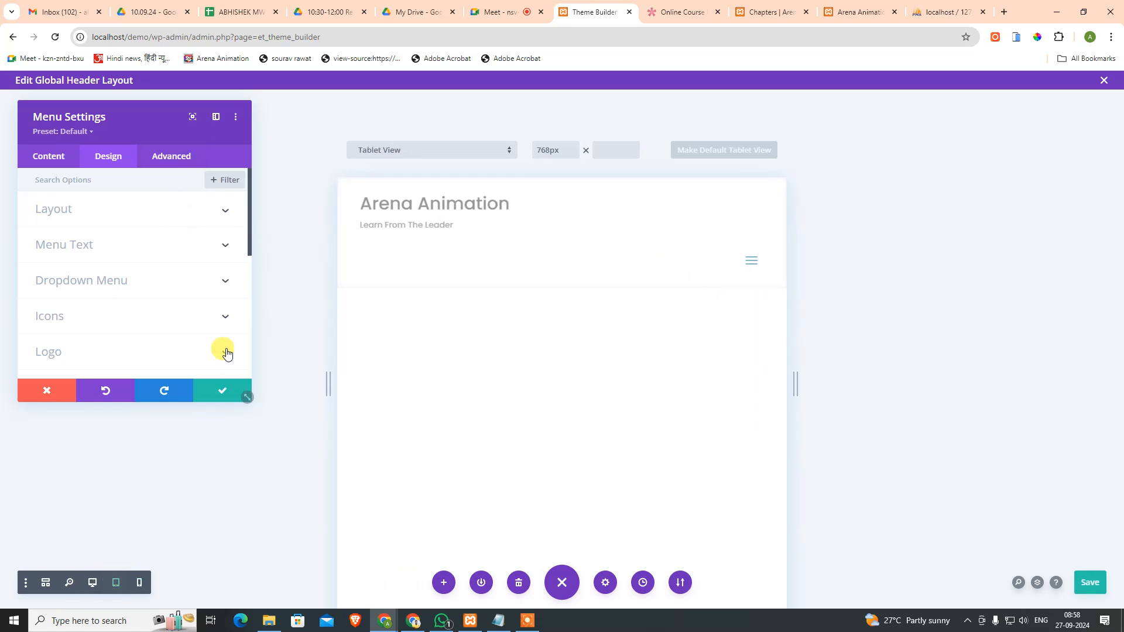
{"action": "left_click", "coordinate": [752, 263]}
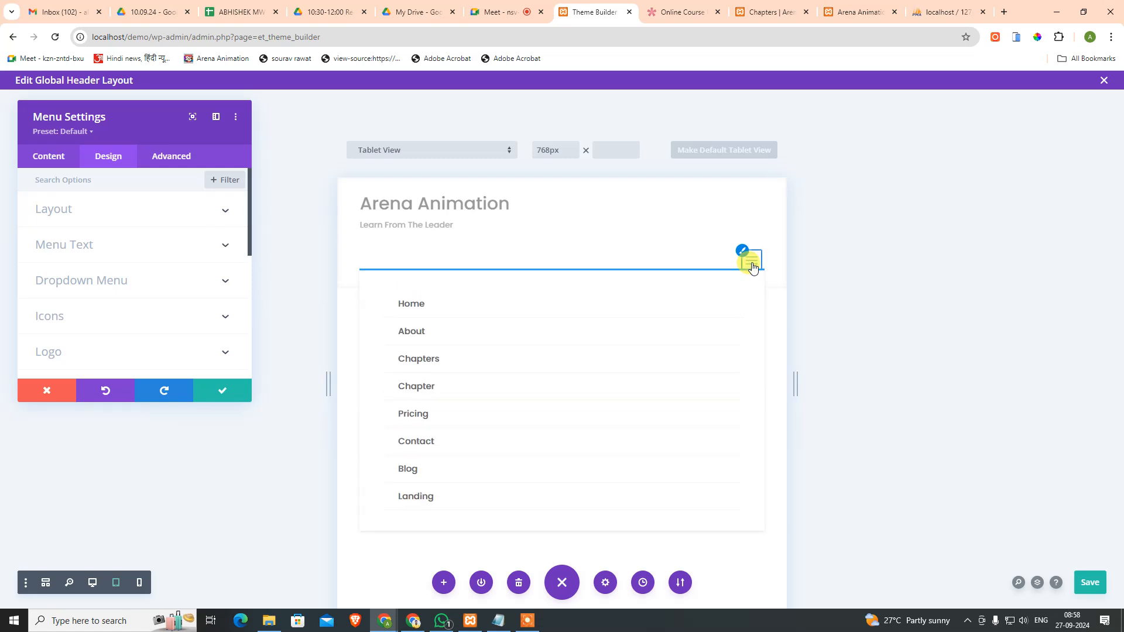
{"action": "left_click", "coordinate": [752, 264]}
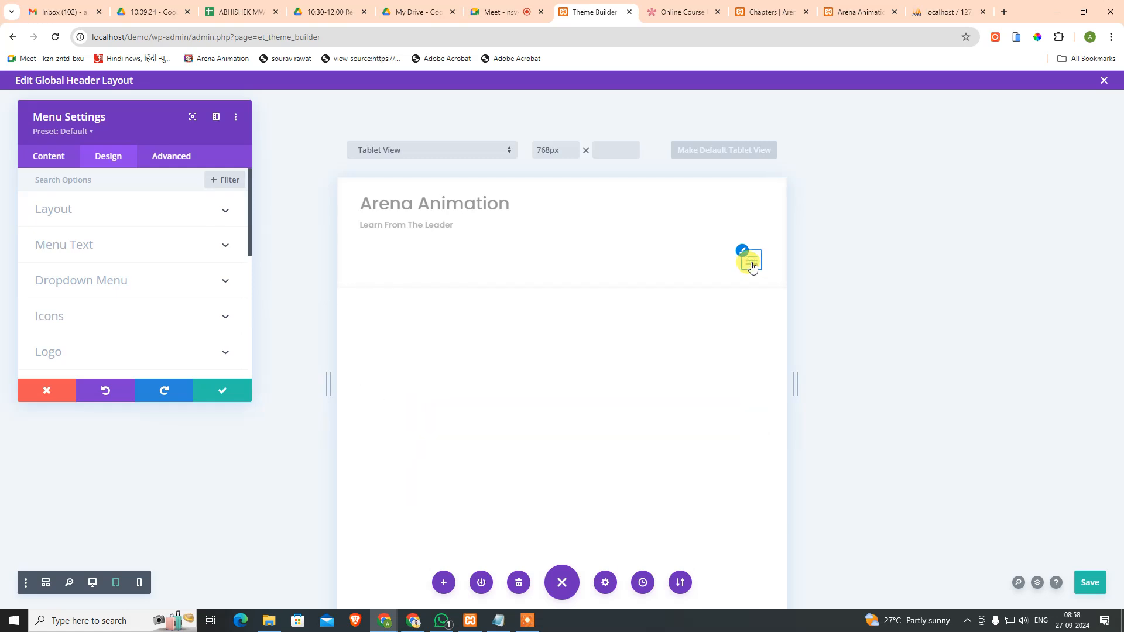
{"action": "left_click", "coordinate": [742, 252]}
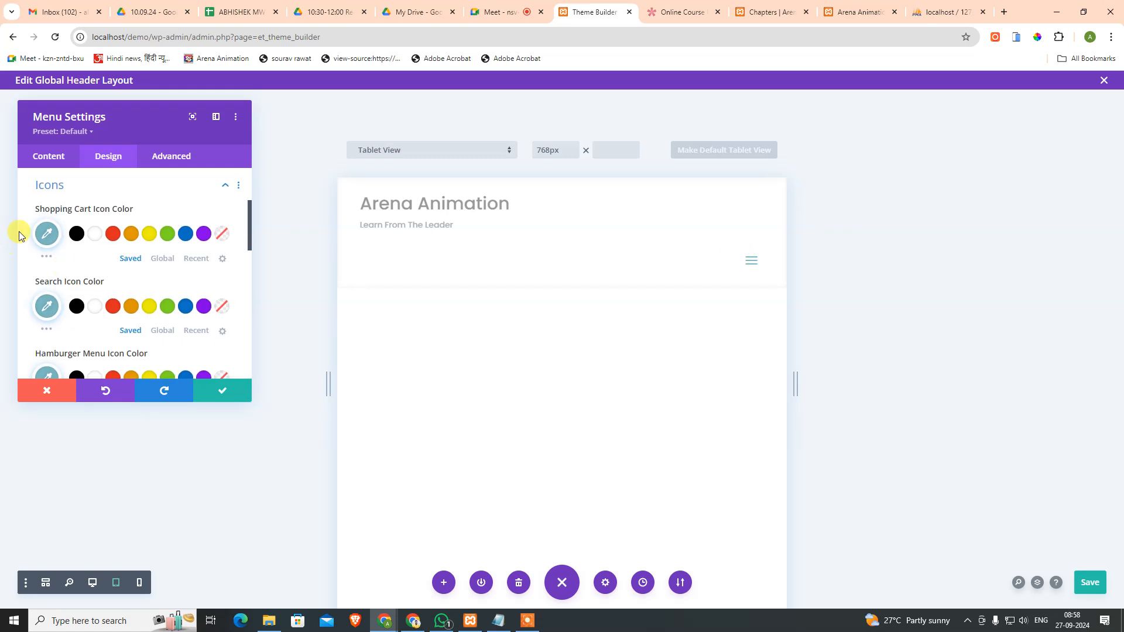
{"action": "scroll", "coordinate": [147, 240], "scroll_direction": "down", "scroll_amount": 3}
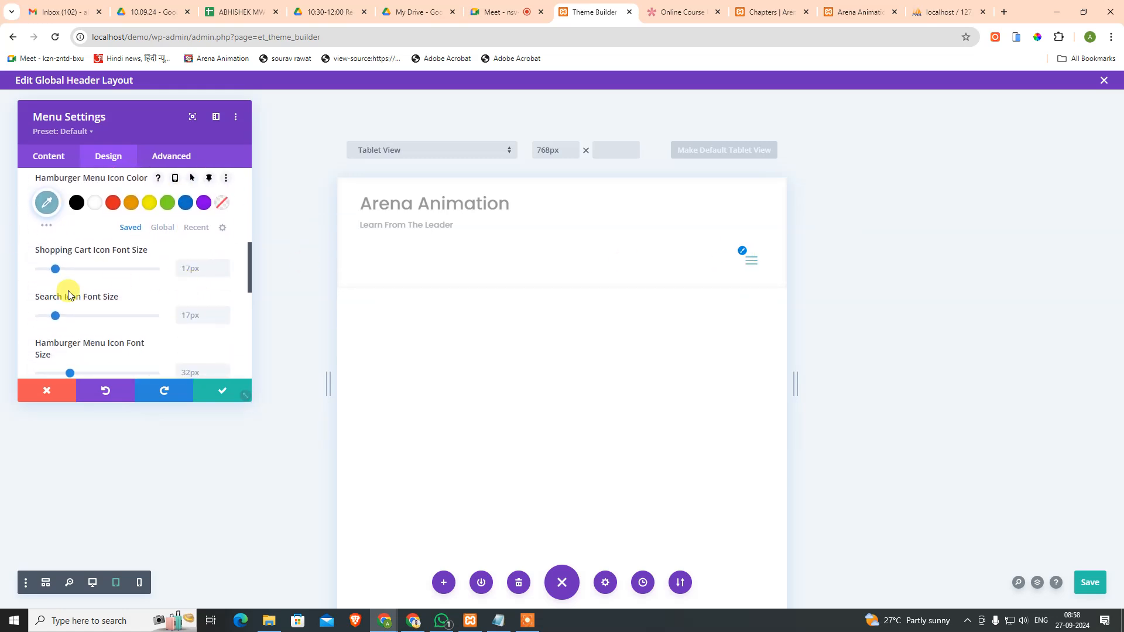
{"action": "scroll", "coordinate": [120, 295], "scroll_direction": "down", "scroll_amount": 2}
{"action": "scroll", "coordinate": [148, 289], "scroll_direction": "up", "scroll_amount": 6}
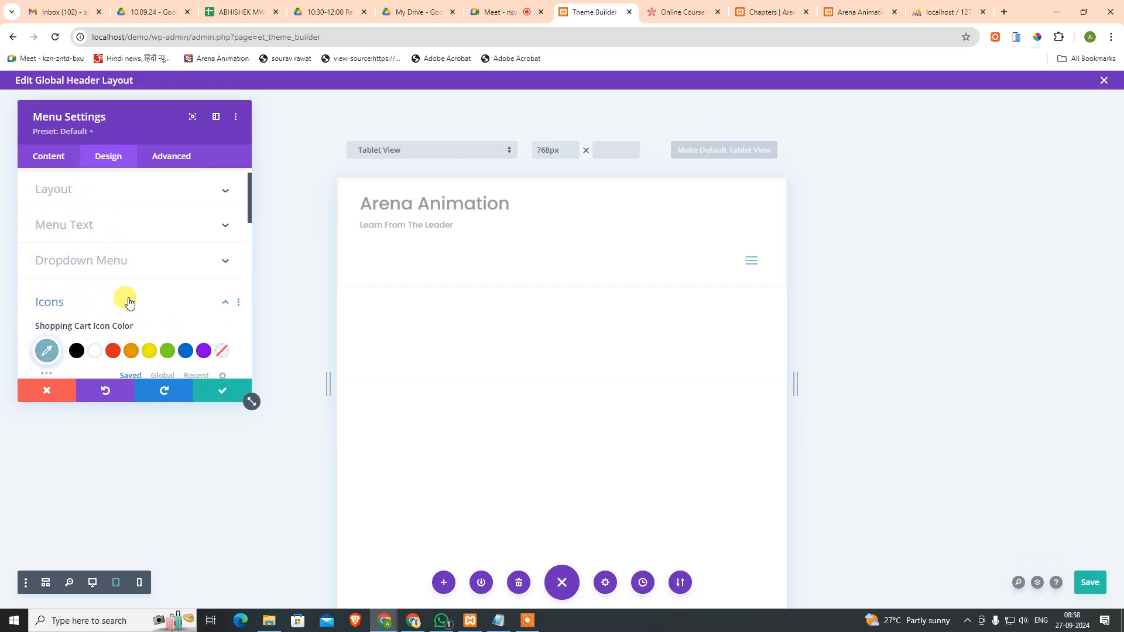
{"action": "left_click", "coordinate": [130, 302]}
{"action": "left_click", "coordinate": [126, 262]}
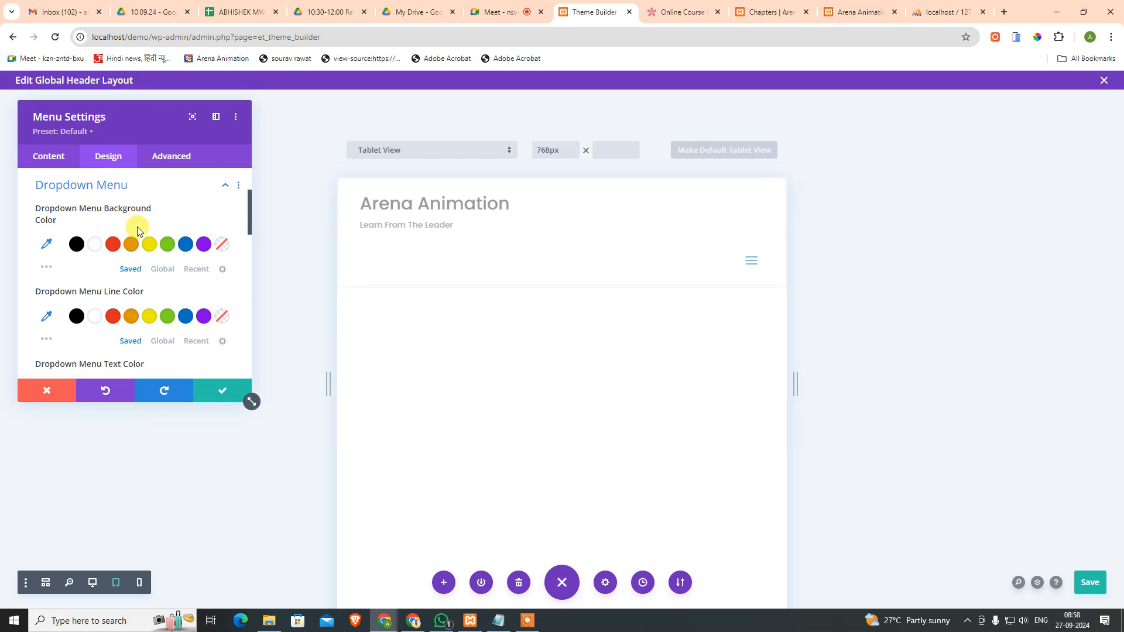
{"action": "scroll", "coordinate": [141, 293], "scroll_direction": "down", "scroll_amount": 2}
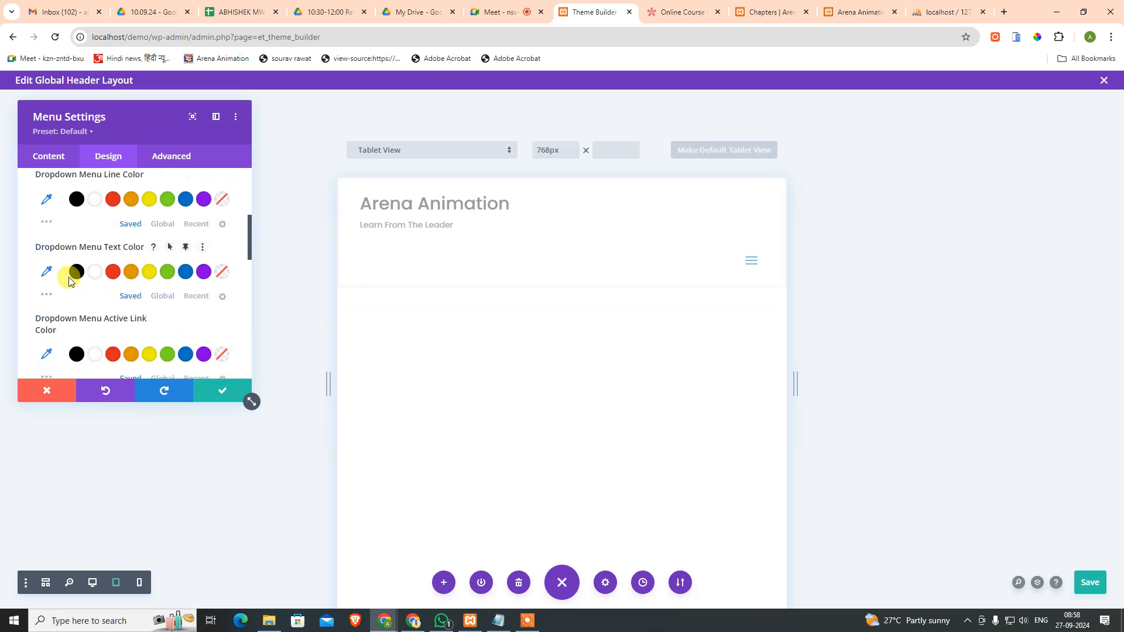
{"action": "scroll", "coordinate": [94, 284], "scroll_direction": "down", "scroll_amount": 2}
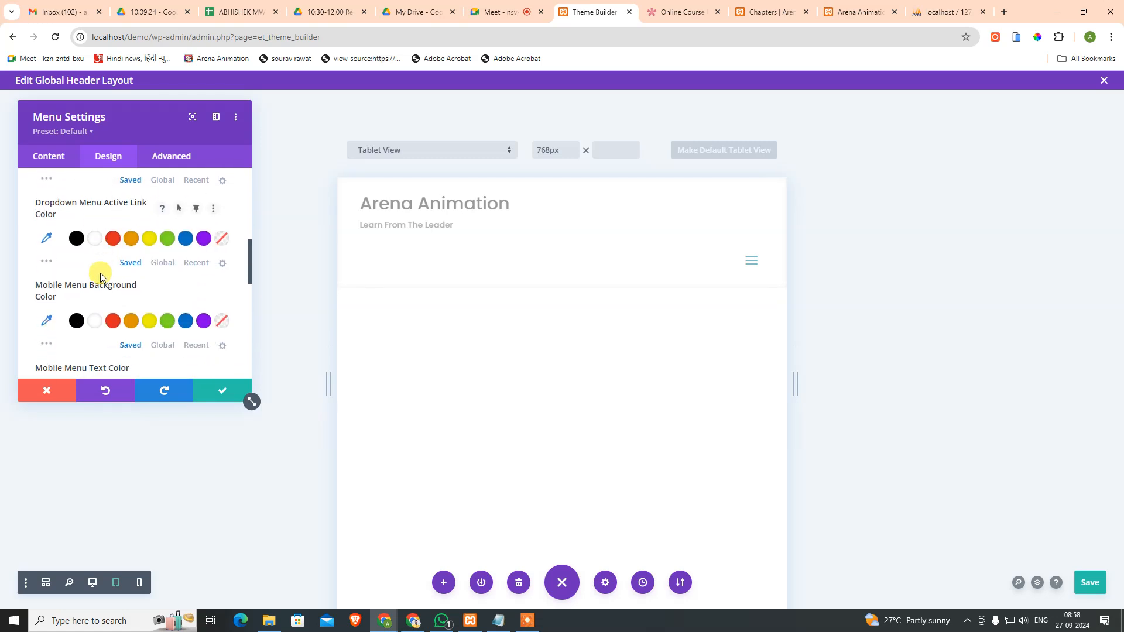
{"action": "scroll", "coordinate": [120, 283], "scroll_direction": "down", "scroll_amount": 1}
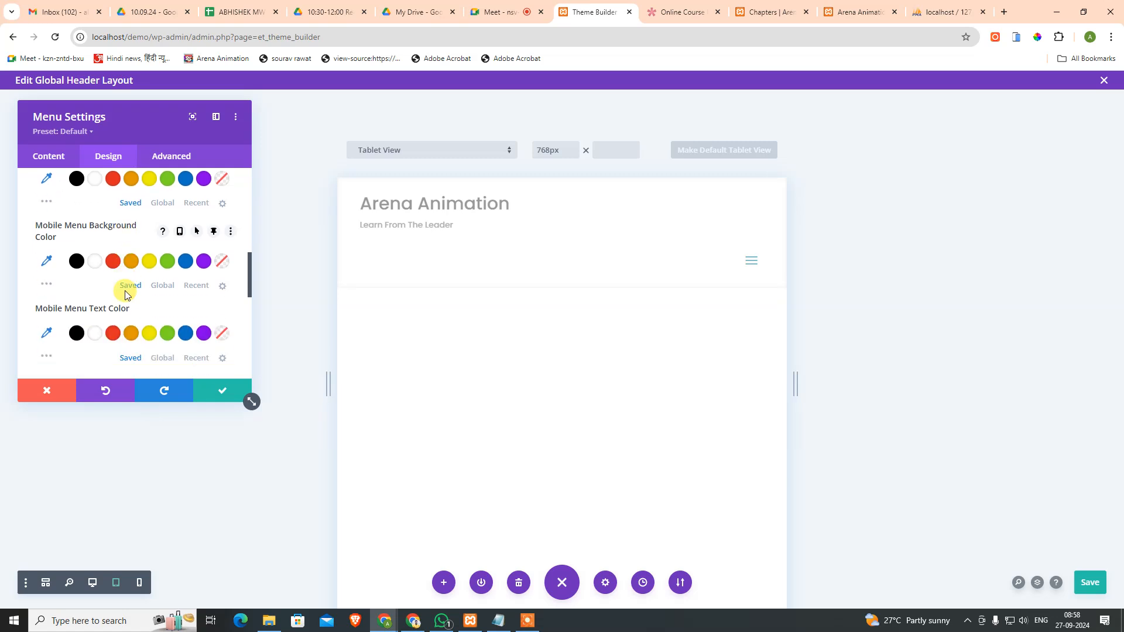
{"action": "scroll", "coordinate": [117, 283], "scroll_direction": "down", "scroll_amount": 1}
{"action": "scroll", "coordinate": [114, 281], "scroll_direction": "up", "scroll_amount": 3}
{"action": "left_click", "coordinate": [755, 264]}
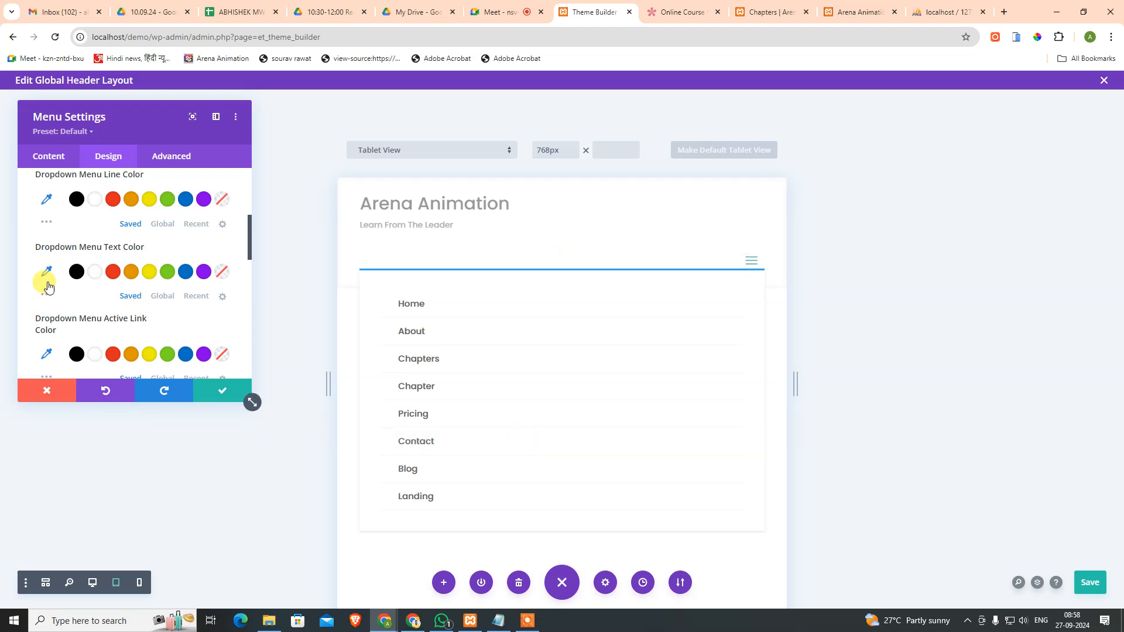
{"action": "scroll", "coordinate": [95, 291], "scroll_direction": "down", "scroll_amount": 4}
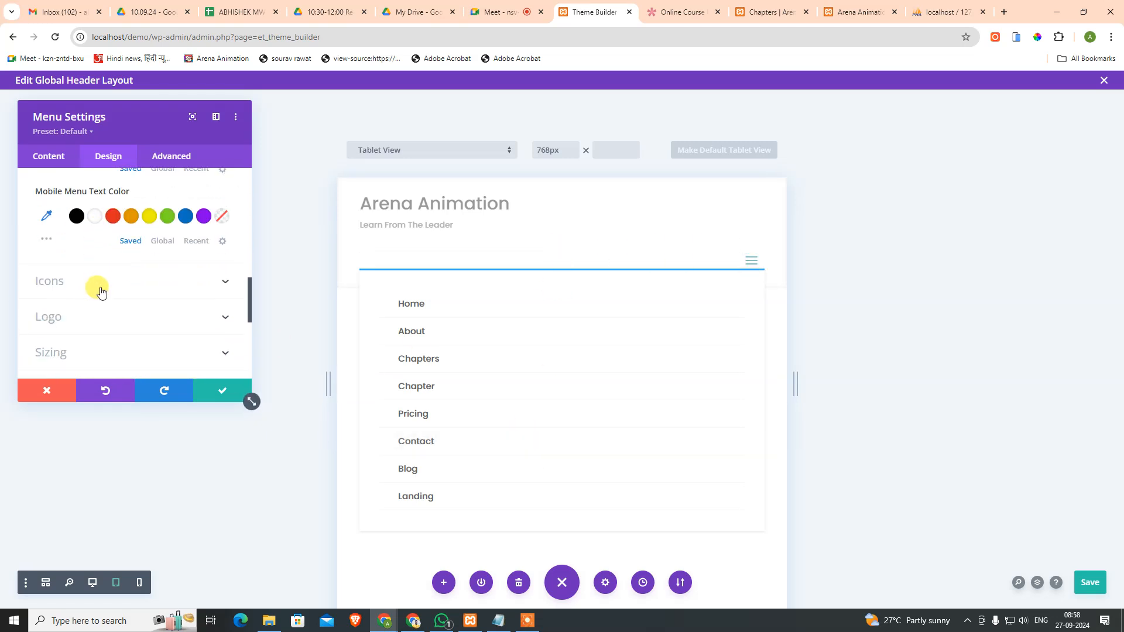
{"action": "left_click", "coordinate": [103, 315]}
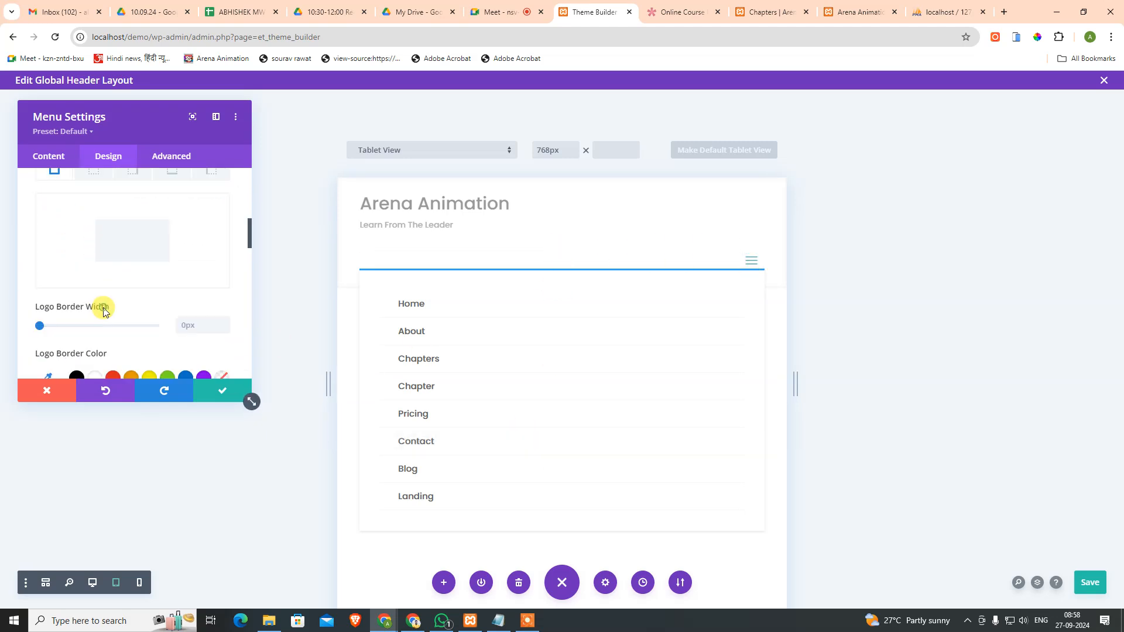
{"action": "scroll", "coordinate": [173, 266], "scroll_direction": "down", "scroll_amount": 3}
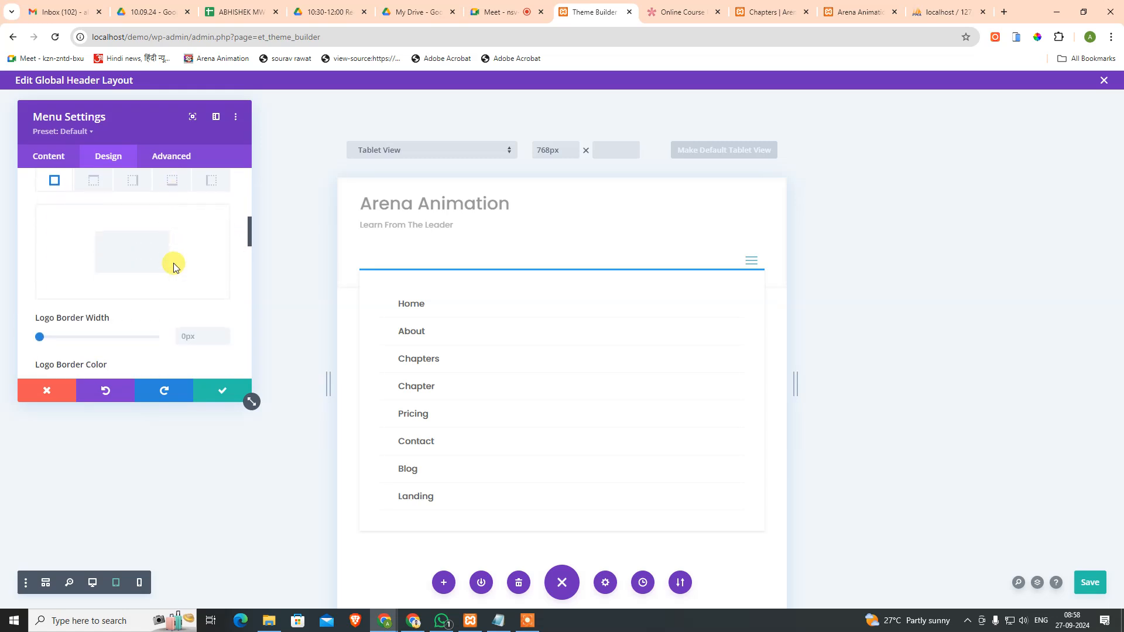
{"action": "scroll", "coordinate": [140, 272], "scroll_direction": "down", "scroll_amount": 2}
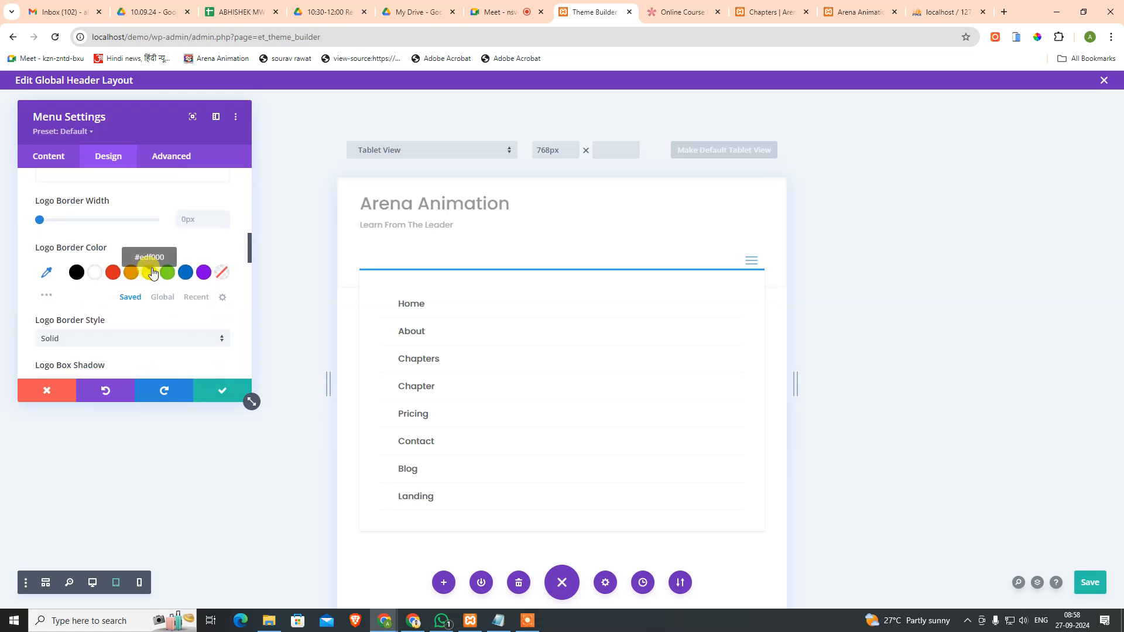
{"action": "scroll", "coordinate": [167, 278], "scroll_direction": "down", "scroll_amount": 3}
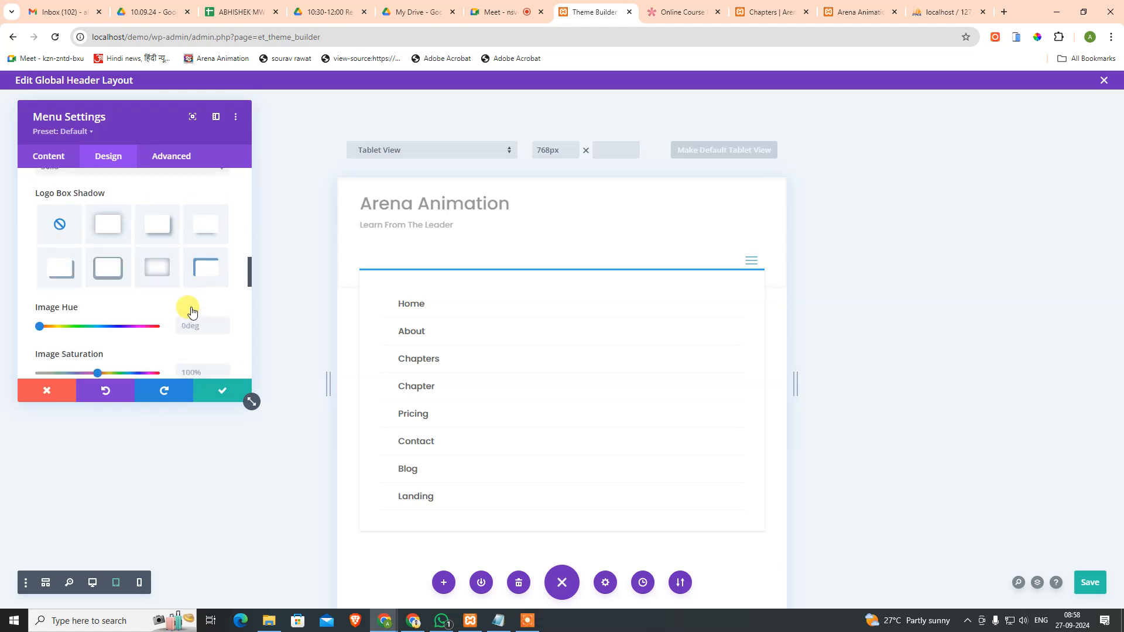
{"action": "scroll", "coordinate": [143, 257], "scroll_direction": "up", "scroll_amount": 1}
{"action": "scroll", "coordinate": [126, 275], "scroll_direction": "down", "scroll_amount": 3}
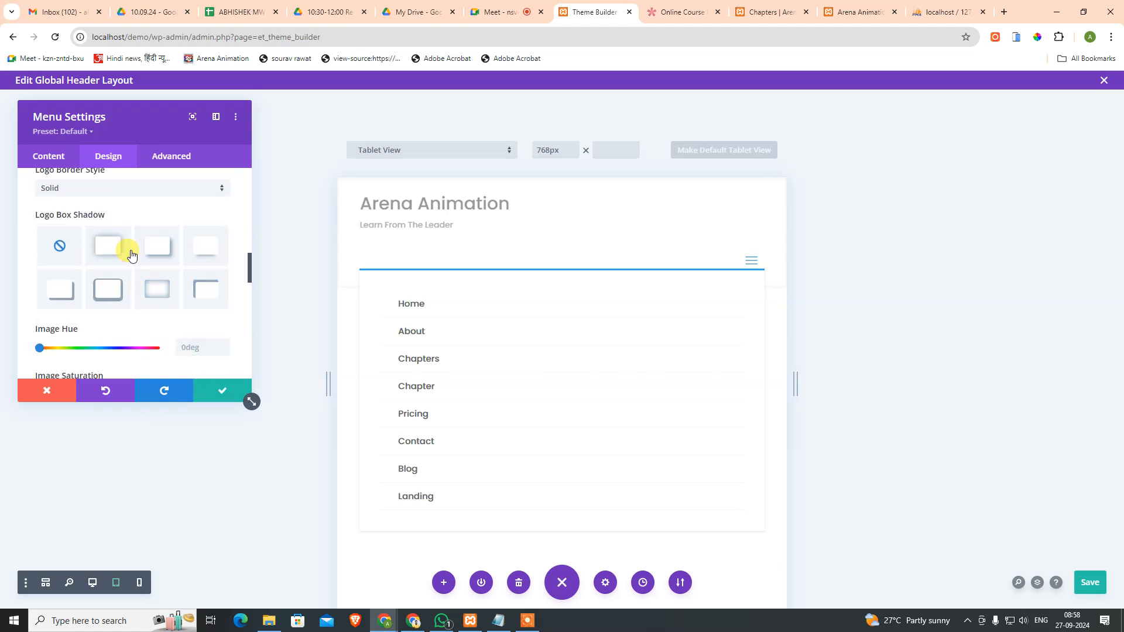
{"action": "scroll", "coordinate": [129, 316], "scroll_direction": "down", "scroll_amount": 6}
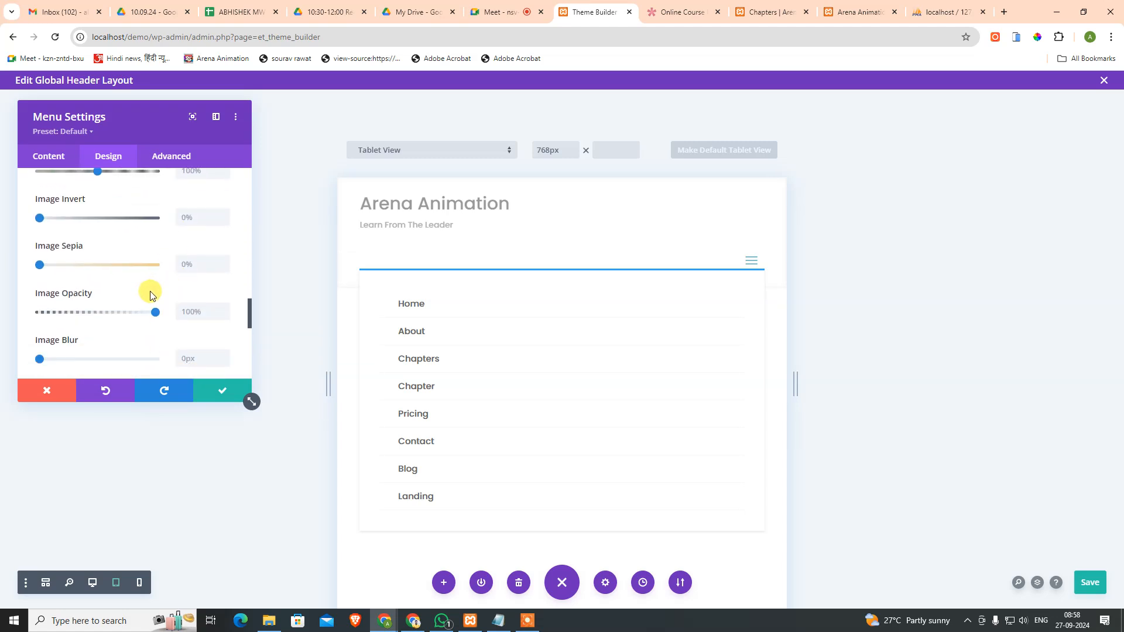
{"action": "scroll", "coordinate": [155, 287], "scroll_direction": "down", "scroll_amount": 1}
{"action": "scroll", "coordinate": [151, 281], "scroll_direction": "up", "scroll_amount": 2}
{"action": "scroll", "coordinate": [129, 264], "scroll_direction": "down", "scroll_amount": 2}
{"action": "left_click", "coordinate": [115, 218]}
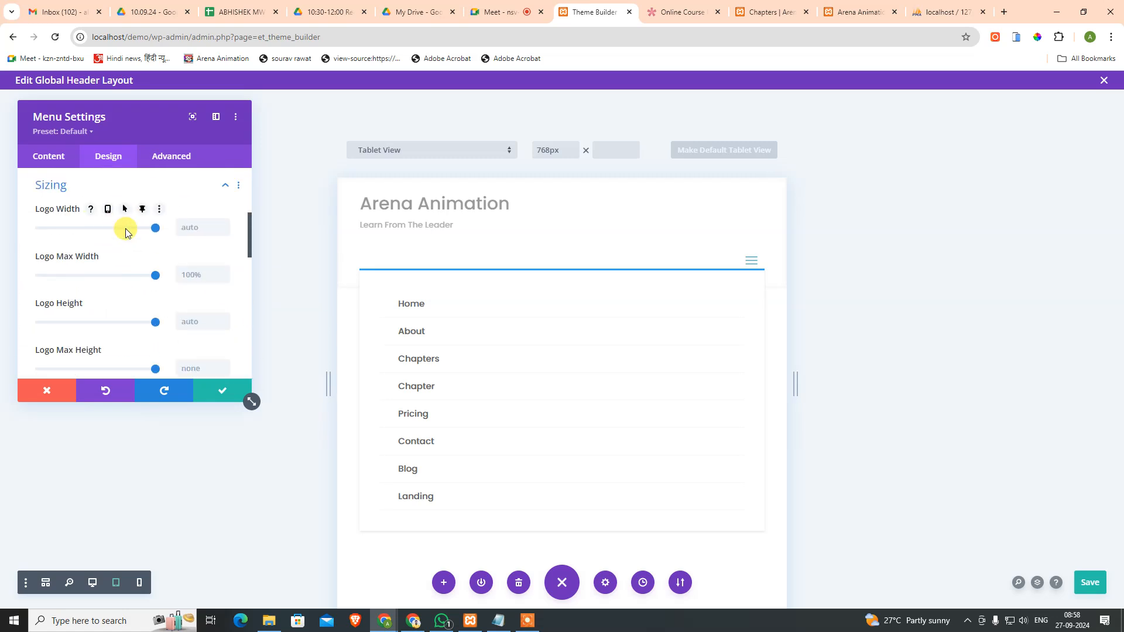
{"action": "scroll", "coordinate": [120, 231], "scroll_direction": "down", "scroll_amount": 1}
{"action": "scroll", "coordinate": [120, 268], "scroll_direction": "down", "scroll_amount": 4}
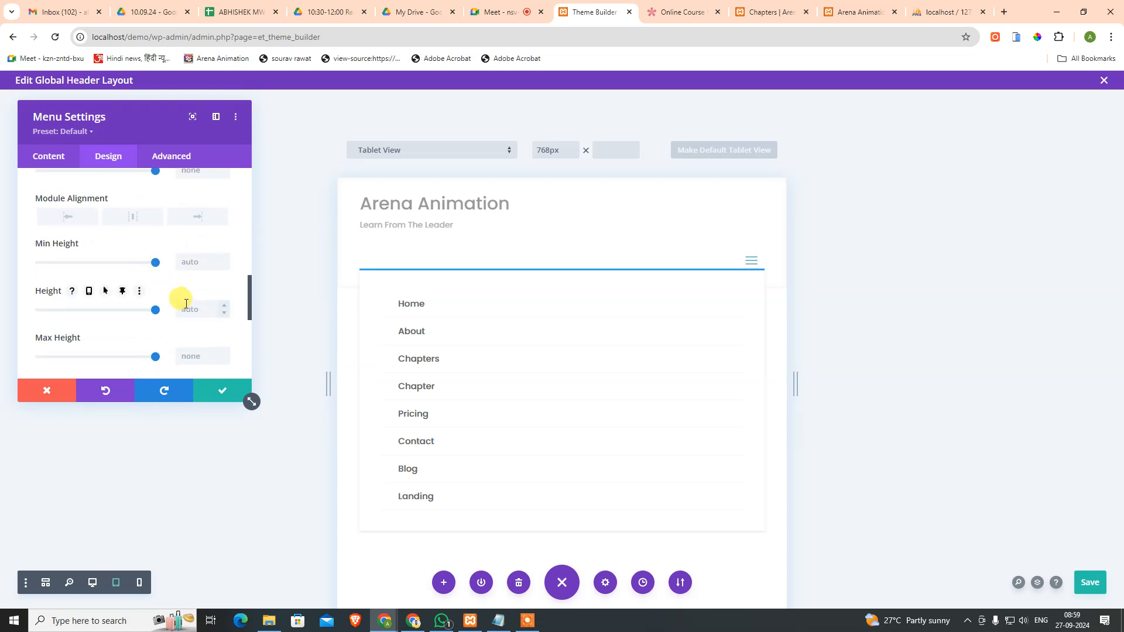
{"action": "scroll", "coordinate": [196, 309], "scroll_direction": "down", "scroll_amount": 1}
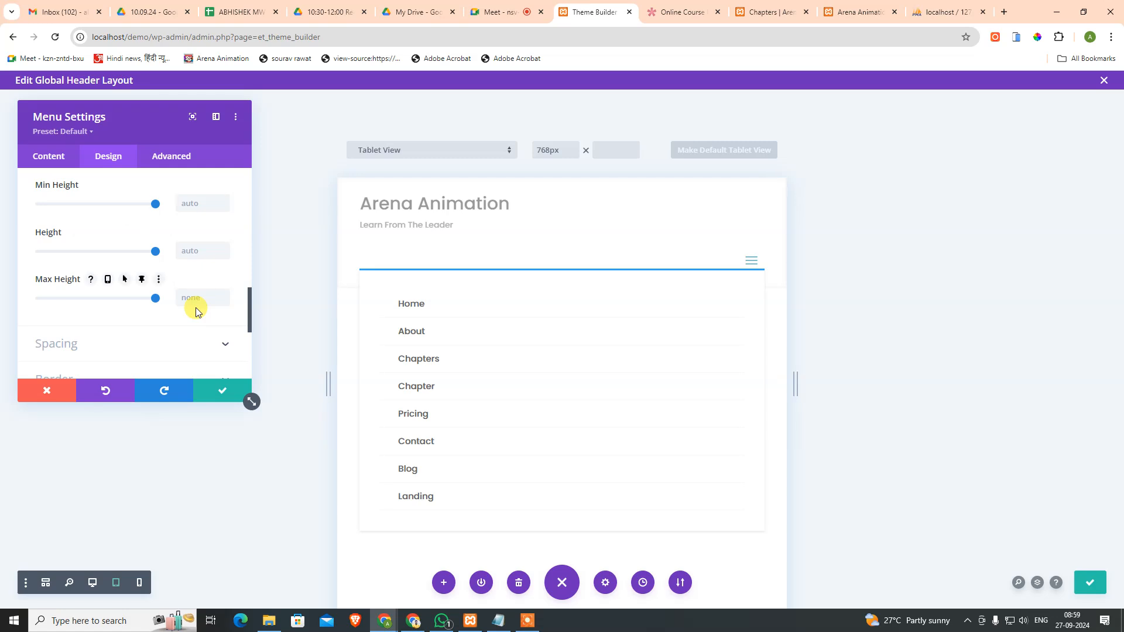
{"action": "scroll", "coordinate": [197, 297], "scroll_direction": "down", "scroll_amount": 2}
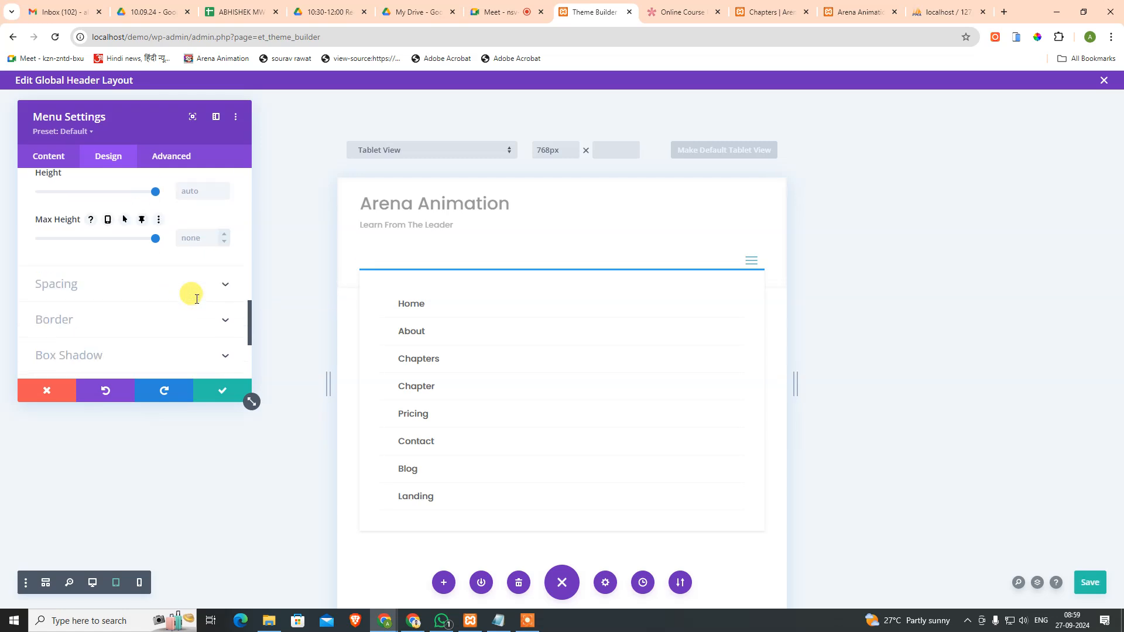
{"action": "scroll", "coordinate": [196, 309], "scroll_direction": "down", "scroll_amount": 2}
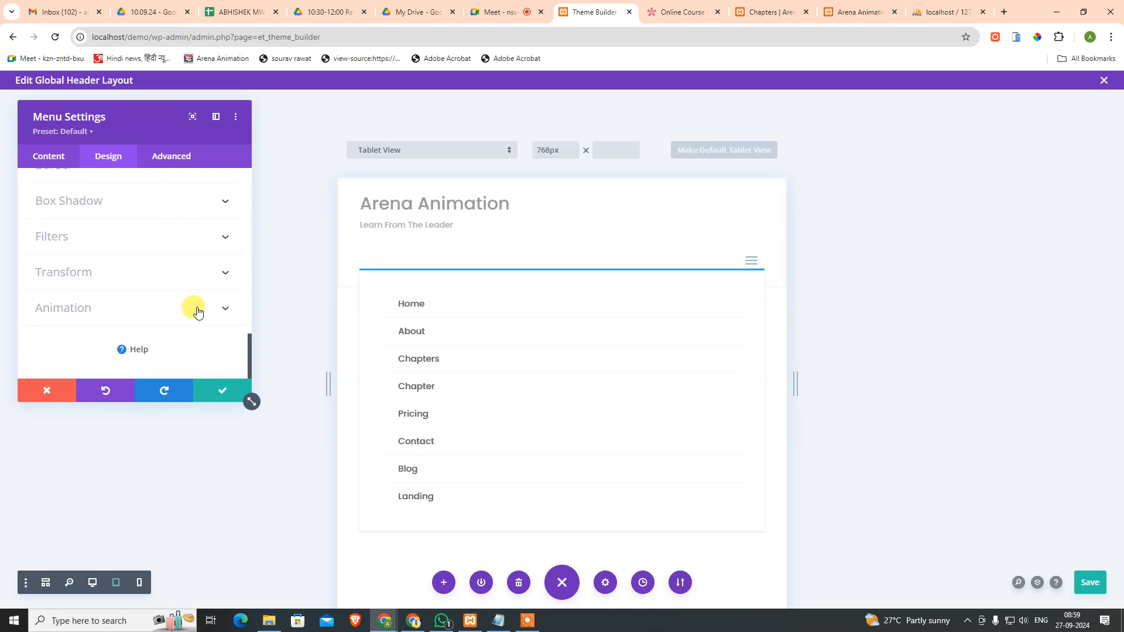
{"action": "left_click", "coordinate": [176, 155]}
{"action": "scroll", "coordinate": [119, 285], "scroll_direction": "down", "scroll_amount": 3}
{"action": "left_click", "coordinate": [50, 155]}
{"action": "scroll", "coordinate": [123, 266], "scroll_direction": "down", "scroll_amount": 2}
{"action": "scroll", "coordinate": [120, 264], "scroll_direction": "up", "scroll_amount": 2}
{"action": "left_click", "coordinate": [117, 268]}
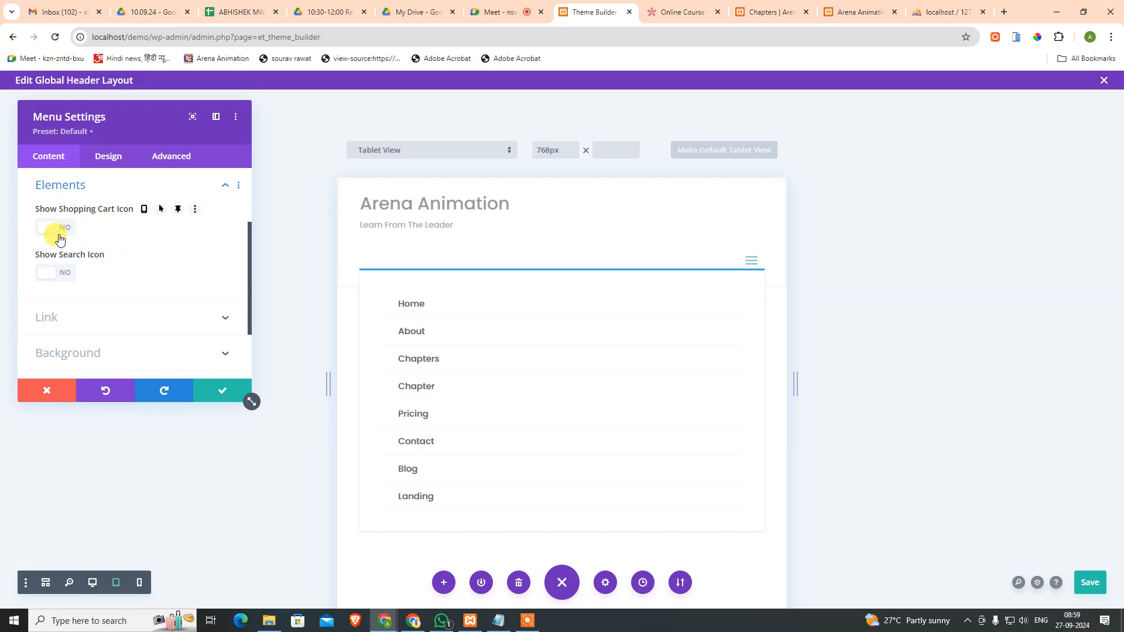
{"action": "left_click", "coordinate": [55, 273]}
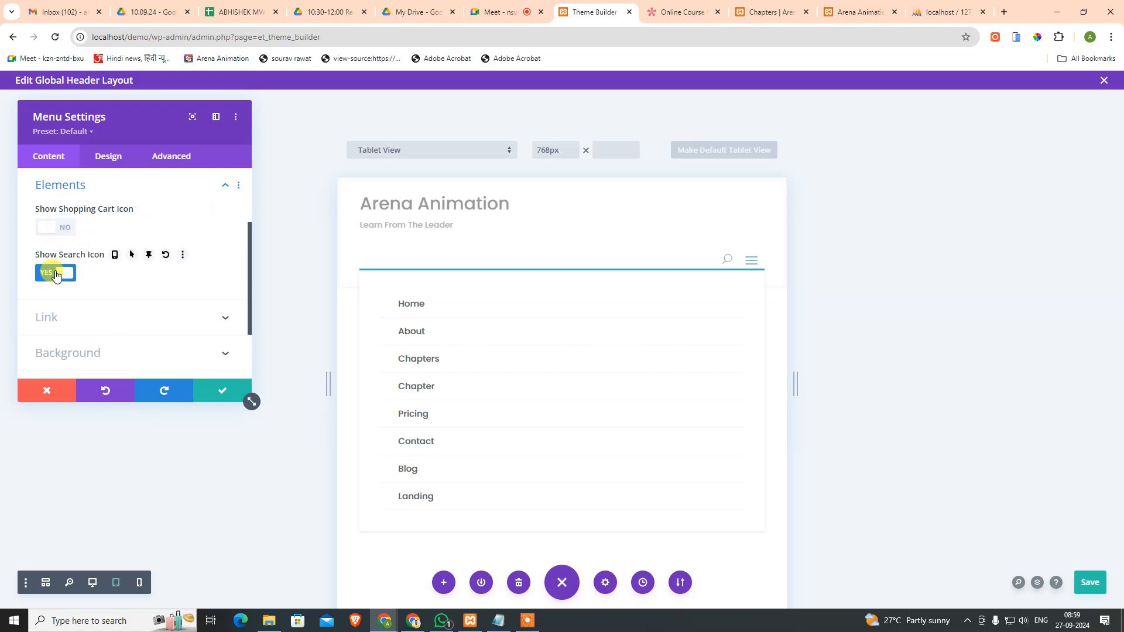
{"action": "left_click", "coordinate": [728, 261]}
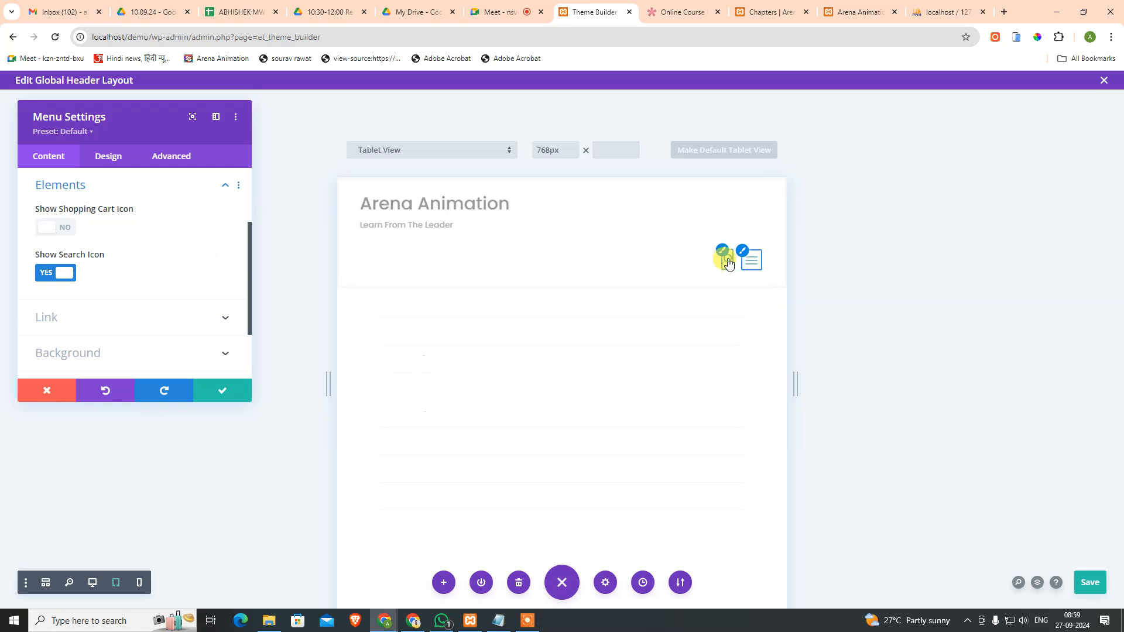
{"action": "left_click", "coordinate": [454, 266]}
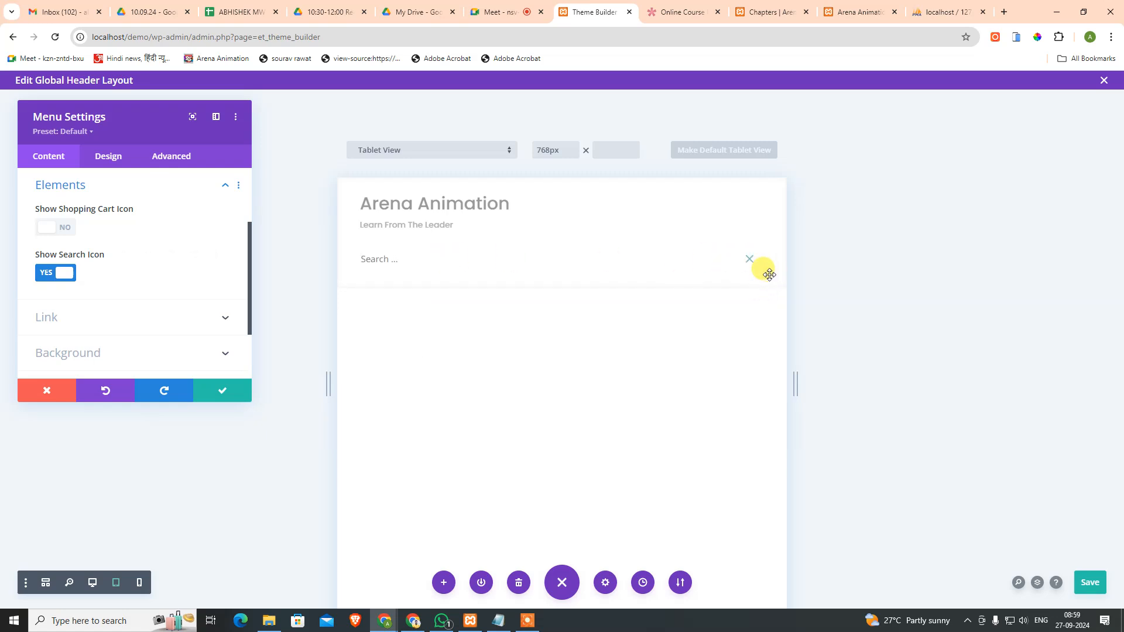
{"action": "left_click", "coordinate": [52, 273]}
{"action": "left_click", "coordinate": [60, 234]}
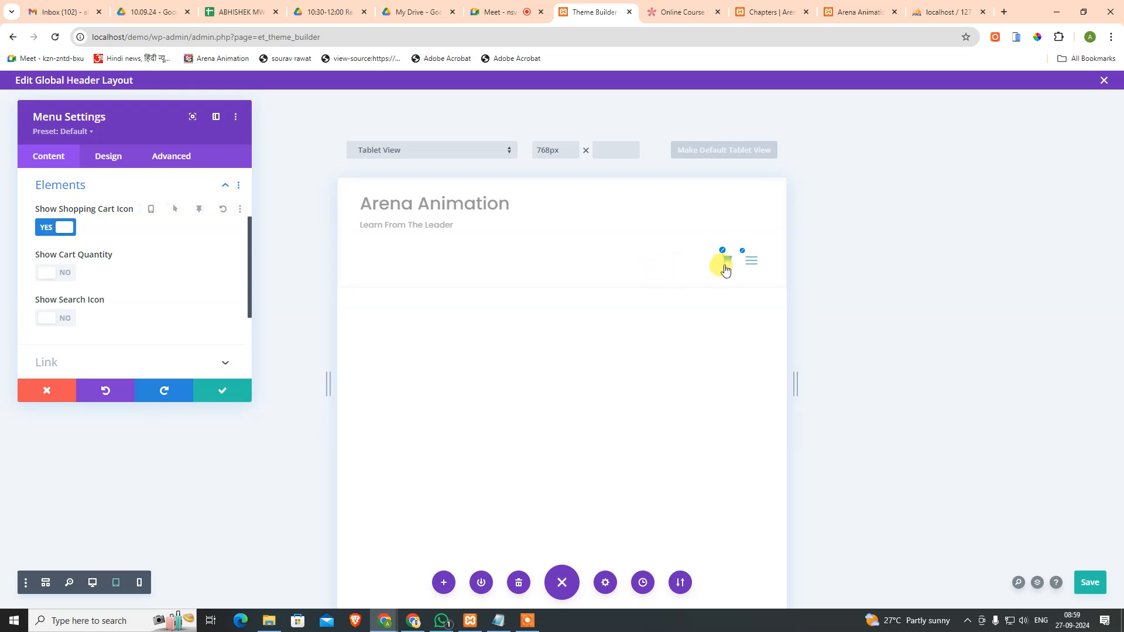
{"action": "left_click", "coordinate": [59, 228]}
{"action": "left_click", "coordinate": [127, 317]}
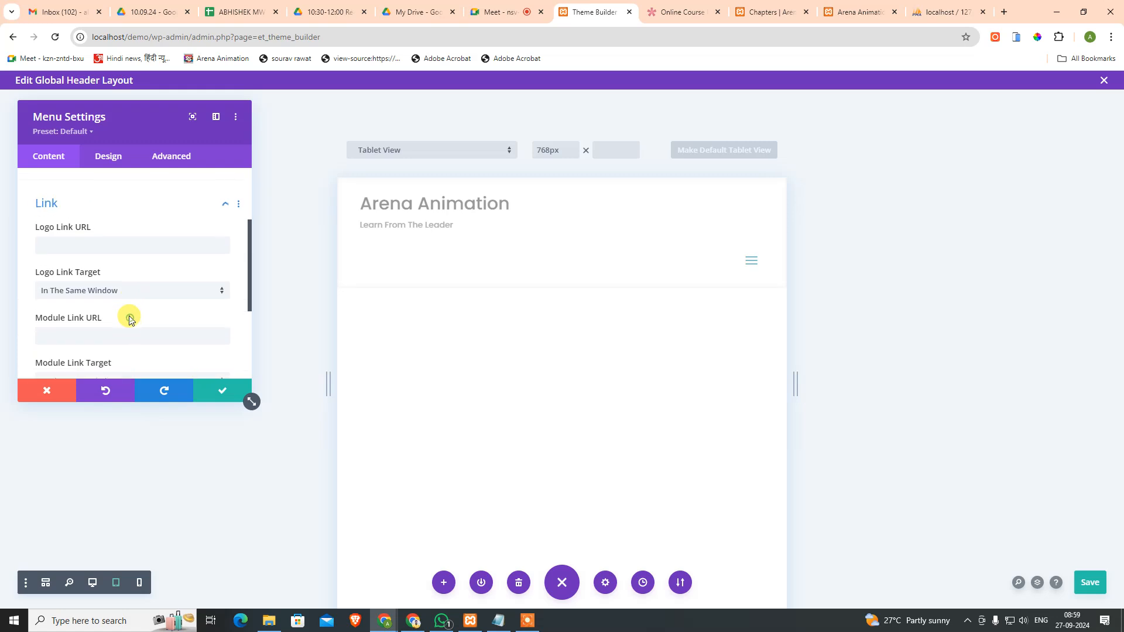
{"action": "scroll", "coordinate": [135, 241], "scroll_direction": "down", "scroll_amount": 3}
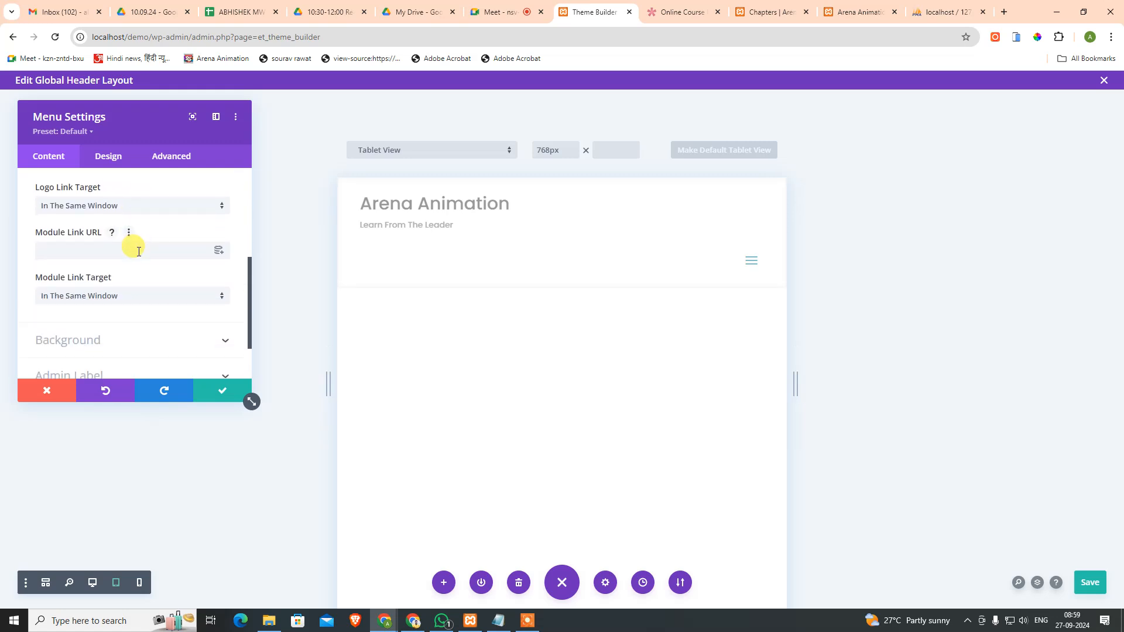
{"action": "scroll", "coordinate": [138, 256], "scroll_direction": "up", "scroll_amount": 5}
{"action": "left_click", "coordinate": [183, 320]}
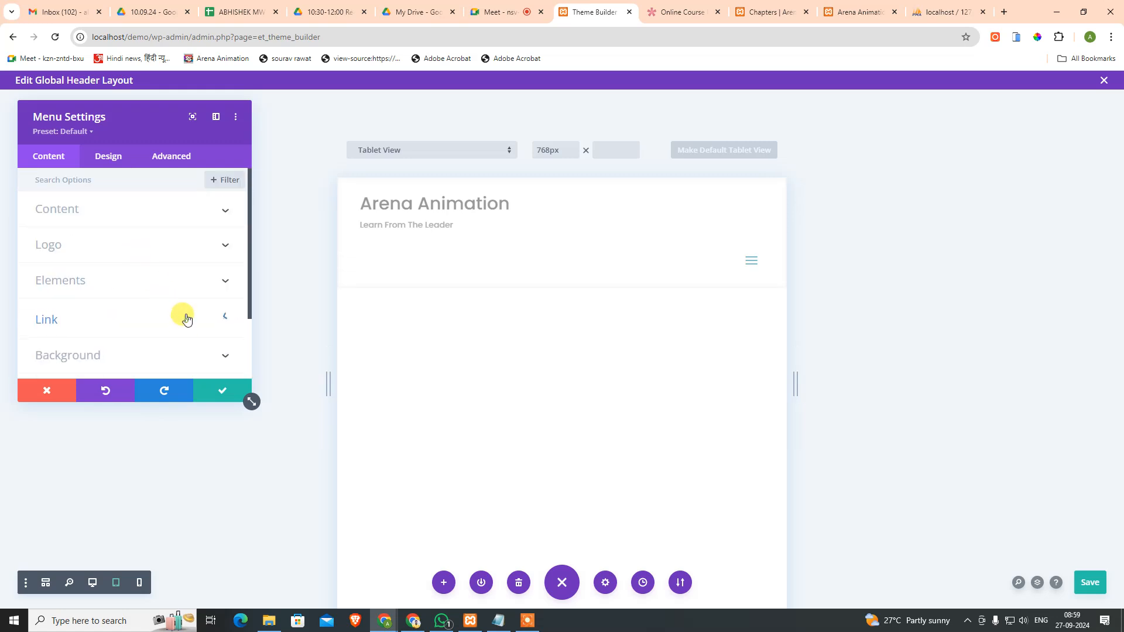
{"action": "left_click", "coordinate": [117, 212]}
{"action": "left_click", "coordinate": [118, 215]}
Step: Open the menu's Design > Layout Style list: Left Aligned, Centered, Inline Centered Logo
{"action": "left_click", "coordinate": [110, 154]}
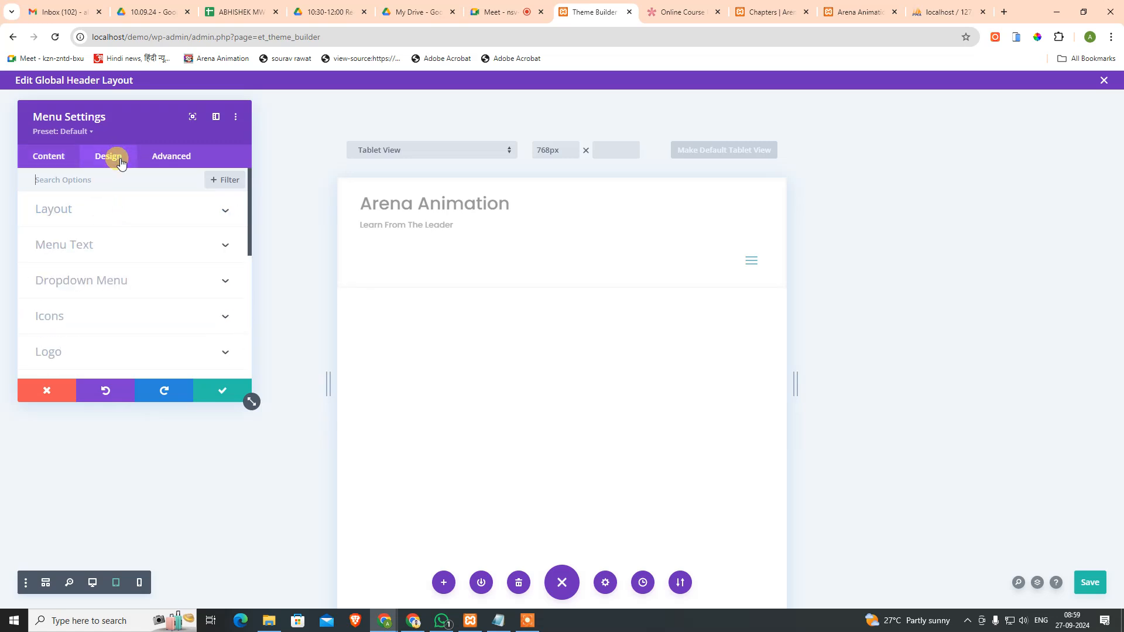
{"action": "left_click", "coordinate": [102, 211]}
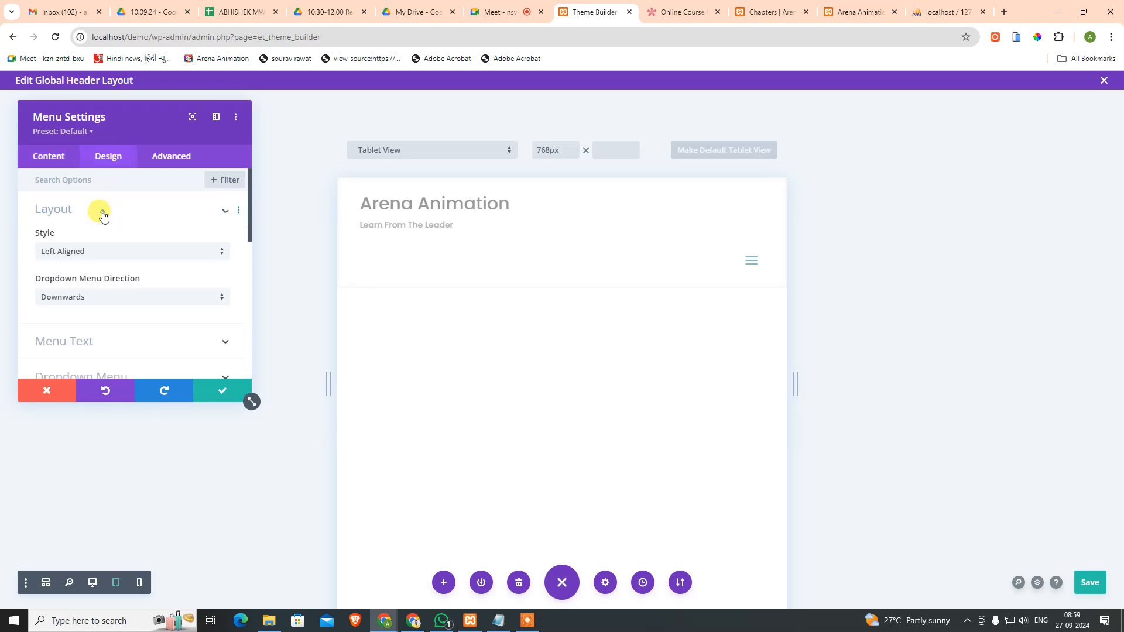
{"action": "left_click", "coordinate": [106, 252]}
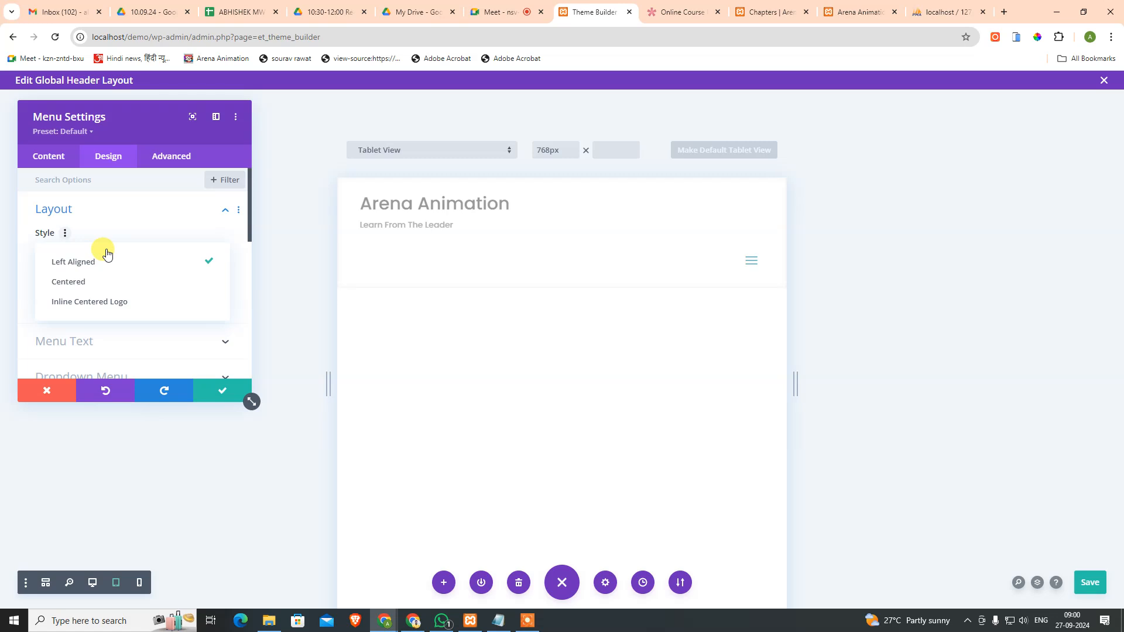
{"action": "left_click", "coordinate": [684, 11]}
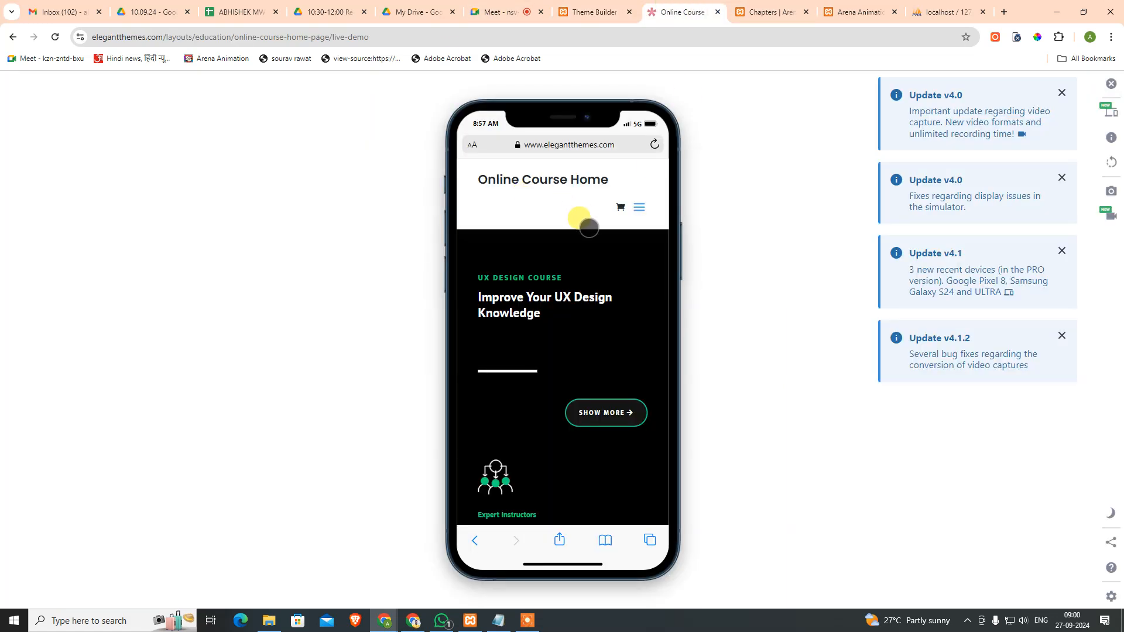
{"action": "left_click", "coordinate": [636, 210]}
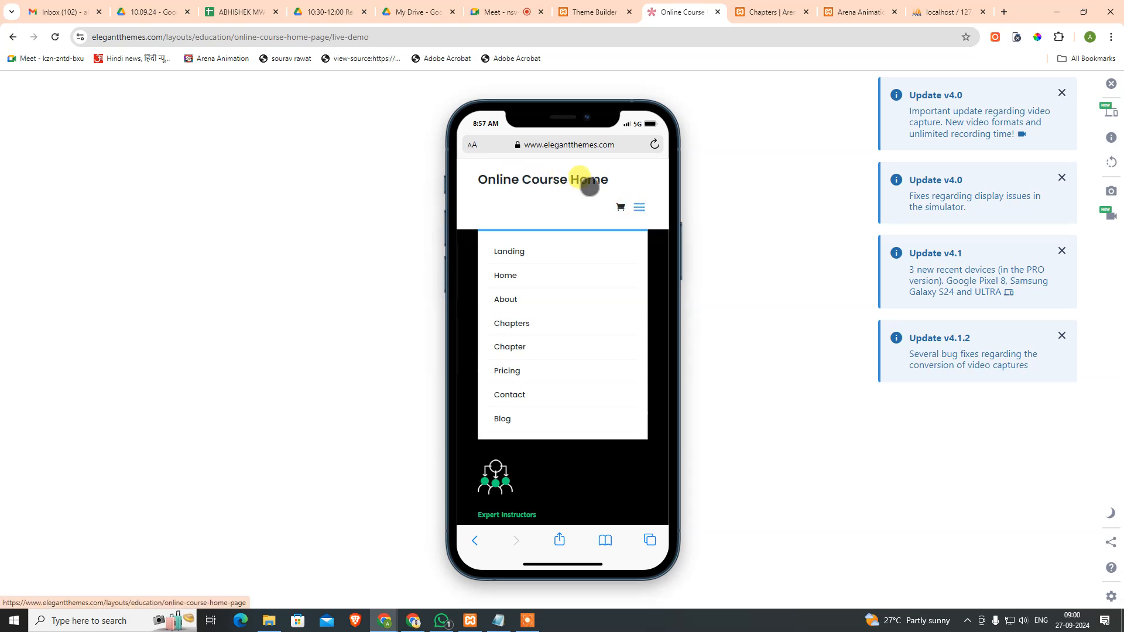
{"action": "left_click", "coordinate": [557, 180]}
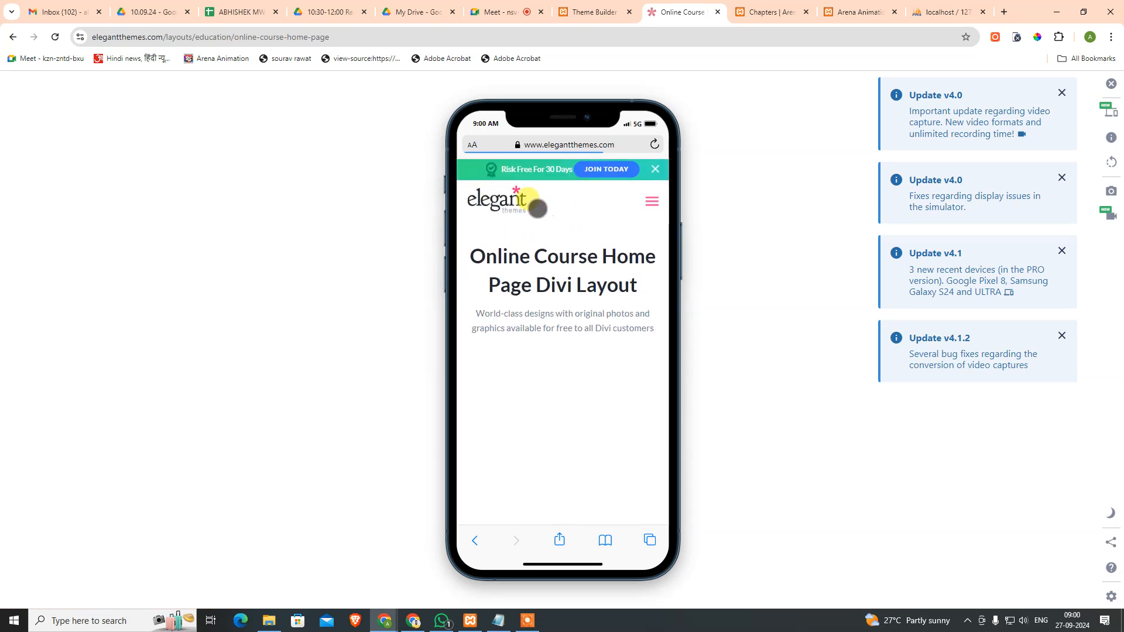
{"action": "left_click_drag", "start_coordinate": [546, 201], "coordinate": [457, 198]}
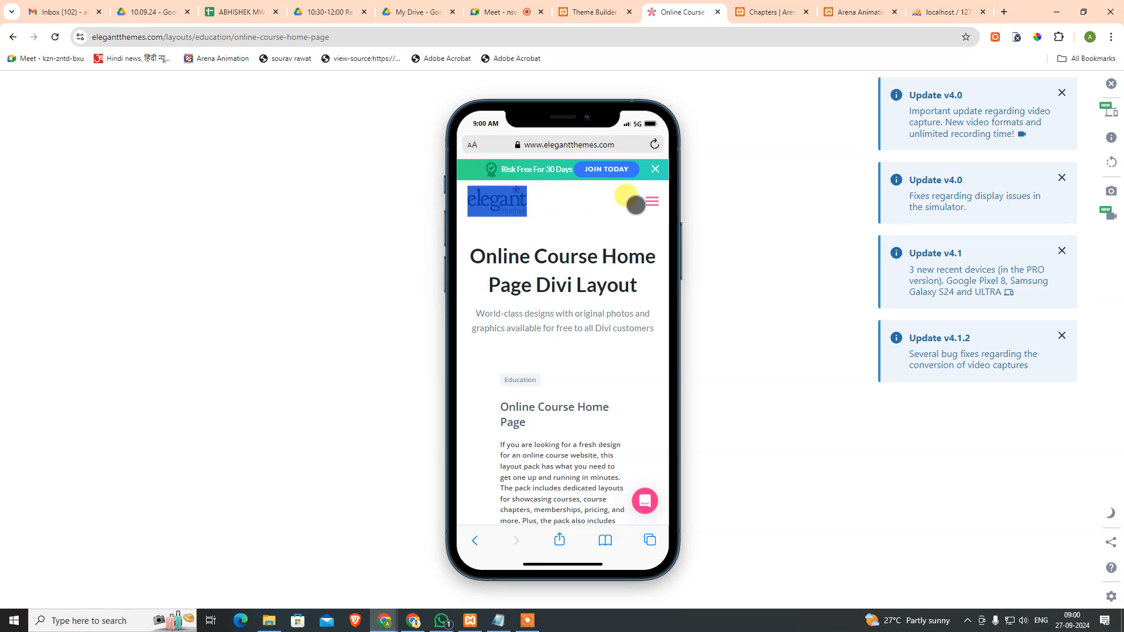
{"action": "left_click", "coordinate": [571, 201]}
{"action": "left_click", "coordinate": [649, 201]}
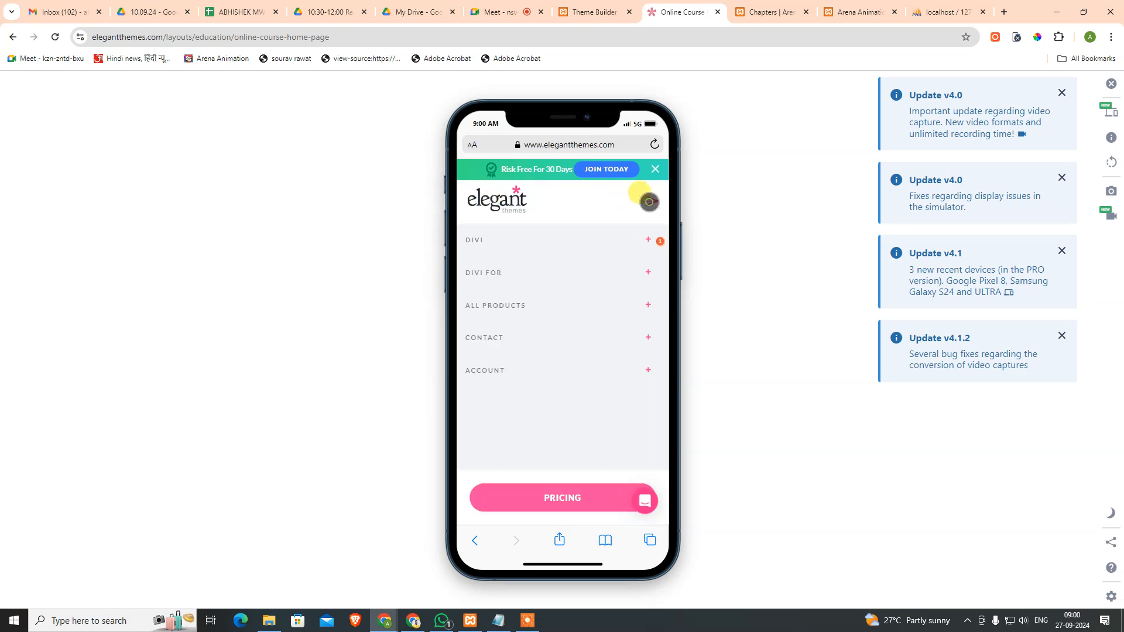
{"action": "left_click", "coordinate": [649, 201]}
{"action": "left_click", "coordinate": [648, 201]}
{"action": "left_click", "coordinate": [649, 201]}
{"action": "left_click", "coordinate": [649, 202]}
{"action": "left_click", "coordinate": [648, 201]}
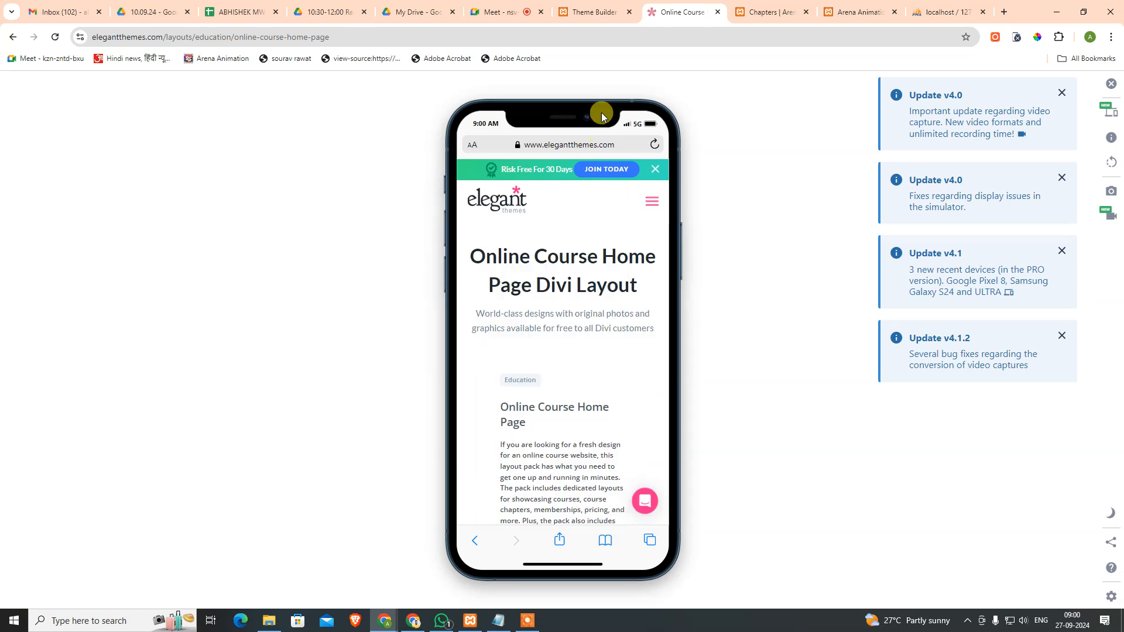
{"action": "left_click", "coordinate": [594, 11]}
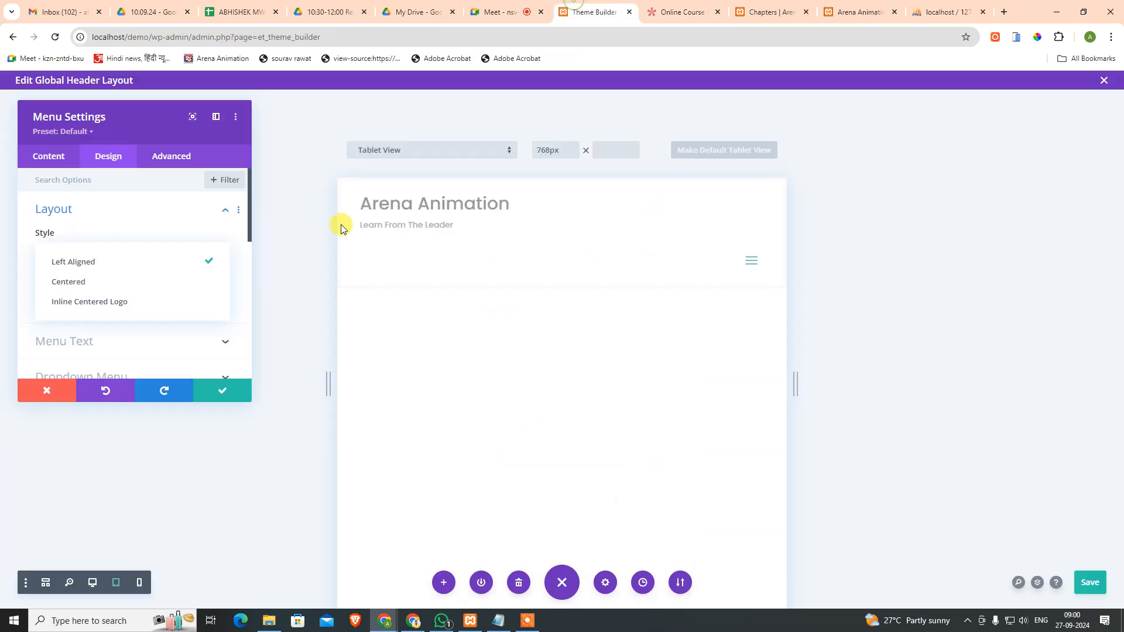
Step: Try the Inline Centered Logo and Centered menu styles, then revert to Left Aligned
{"action": "left_click", "coordinate": [134, 311]}
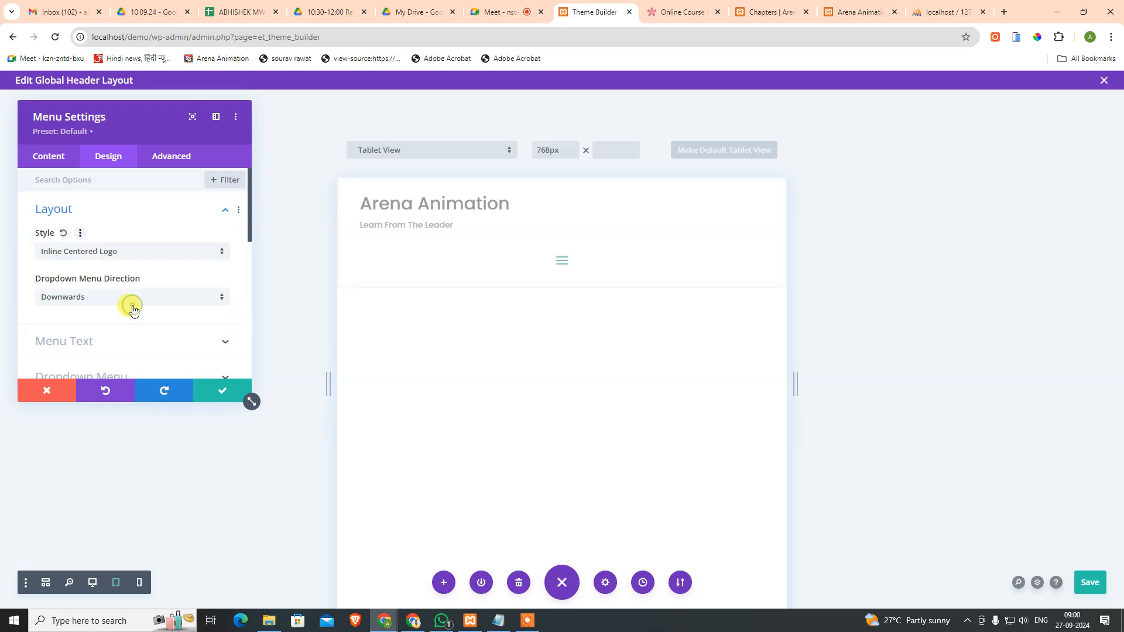
{"action": "left_click", "coordinate": [128, 253]}
{"action": "left_click", "coordinate": [114, 281]}
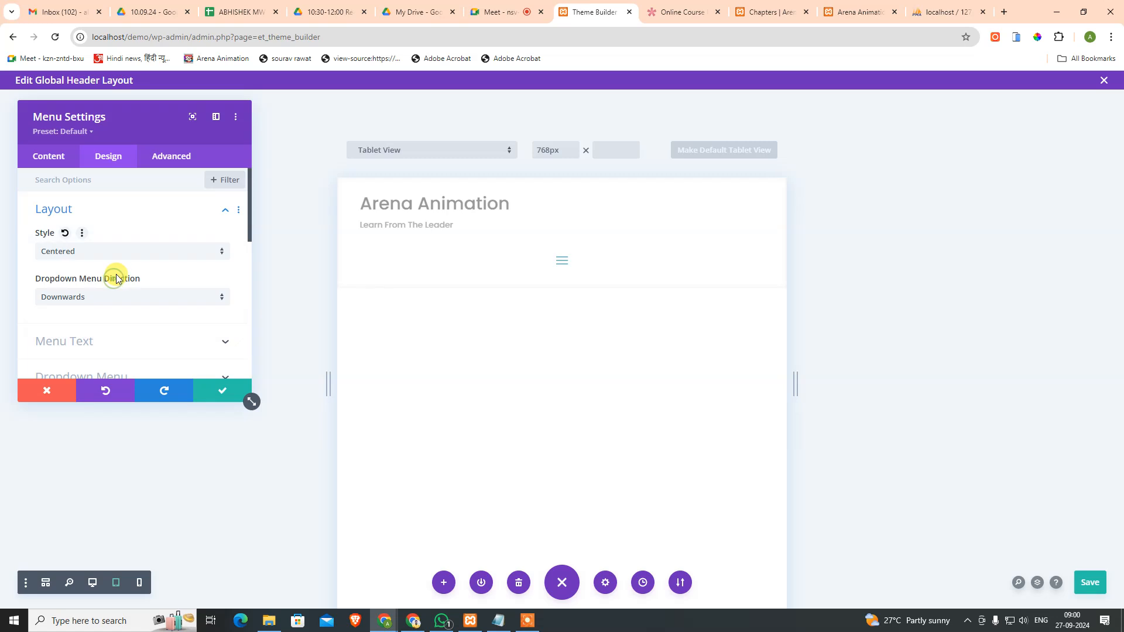
{"action": "left_click", "coordinate": [124, 259]}
{"action": "left_click", "coordinate": [116, 258]}
Step: Preview the mobile dropdown opening upwards, then set it back to open downwards
{"action": "left_click", "coordinate": [112, 303]}
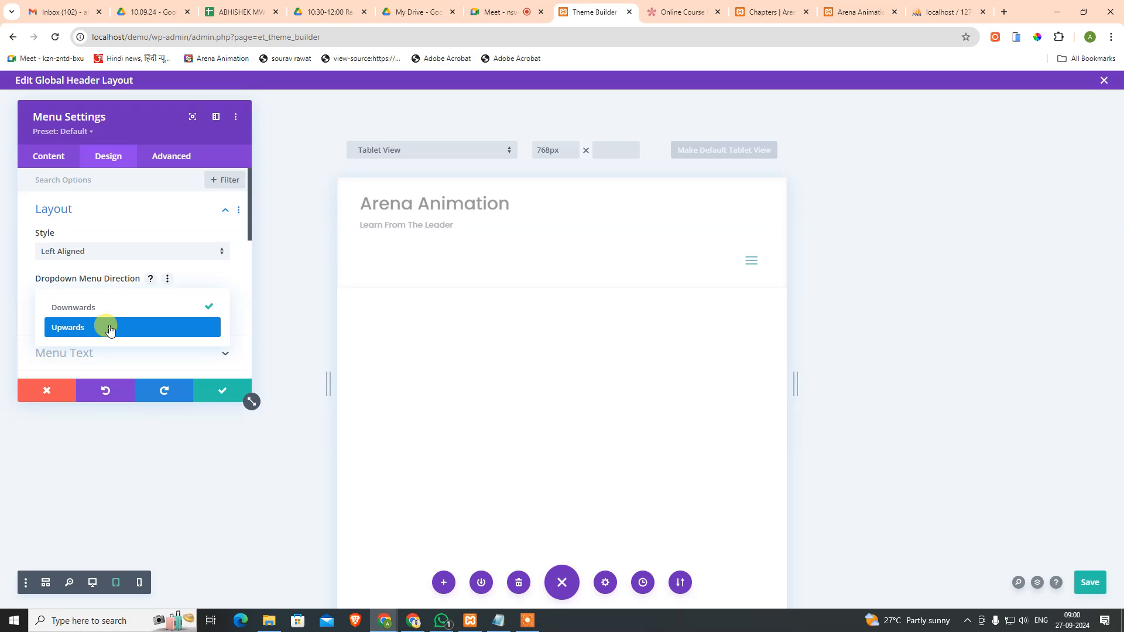
{"action": "left_click", "coordinate": [110, 328]}
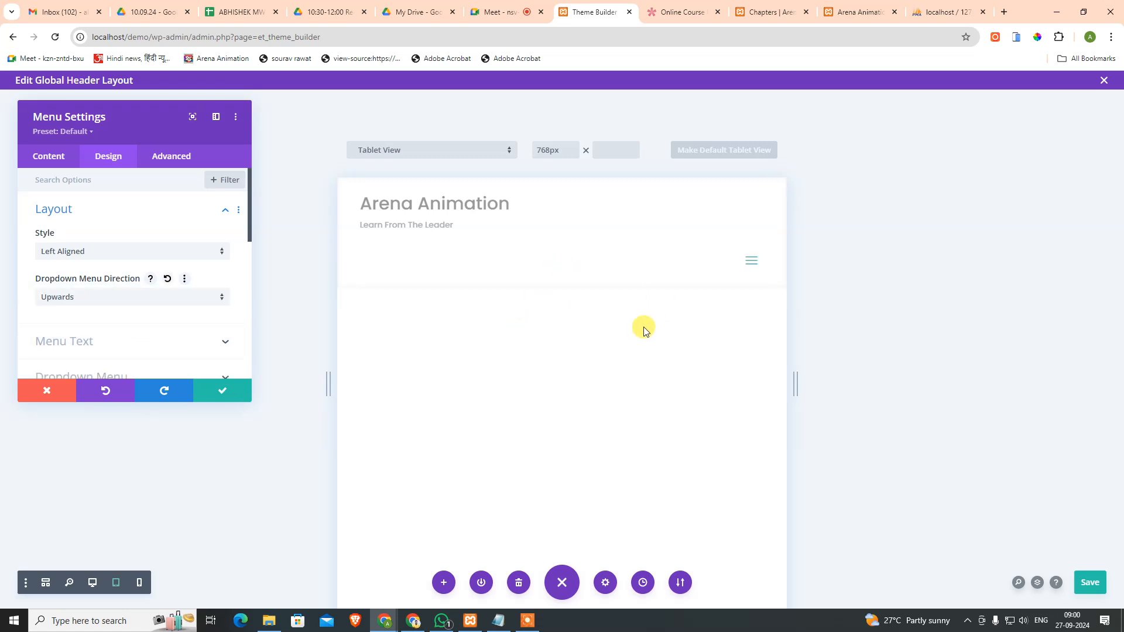
{"action": "left_click", "coordinate": [751, 260]}
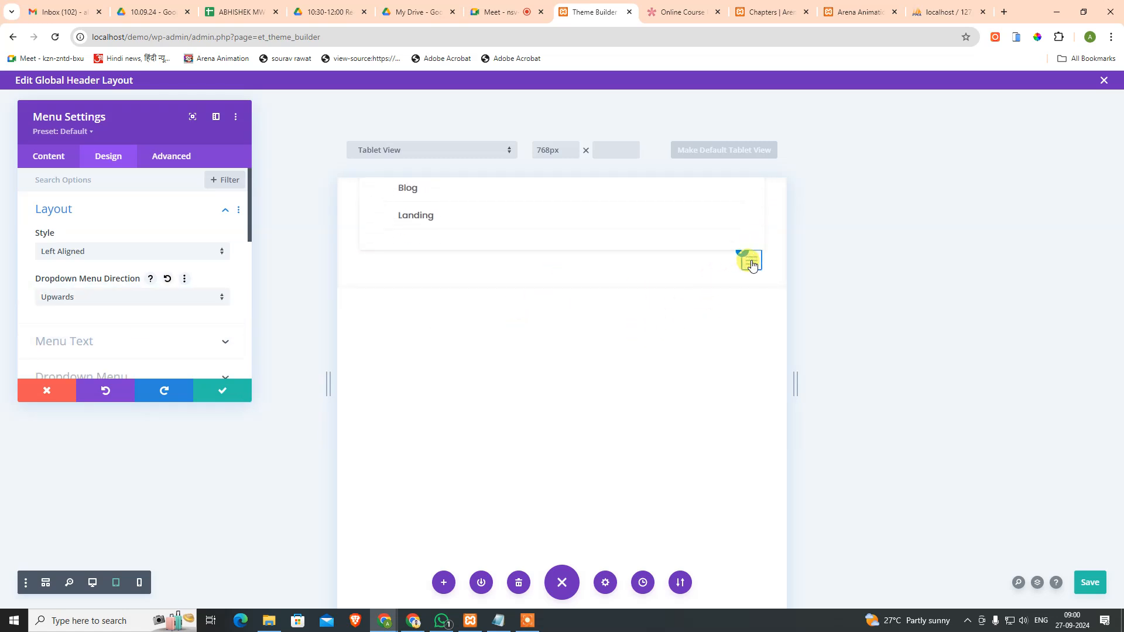
{"action": "left_click", "coordinate": [94, 296]}
{"action": "left_click", "coordinate": [80, 308]}
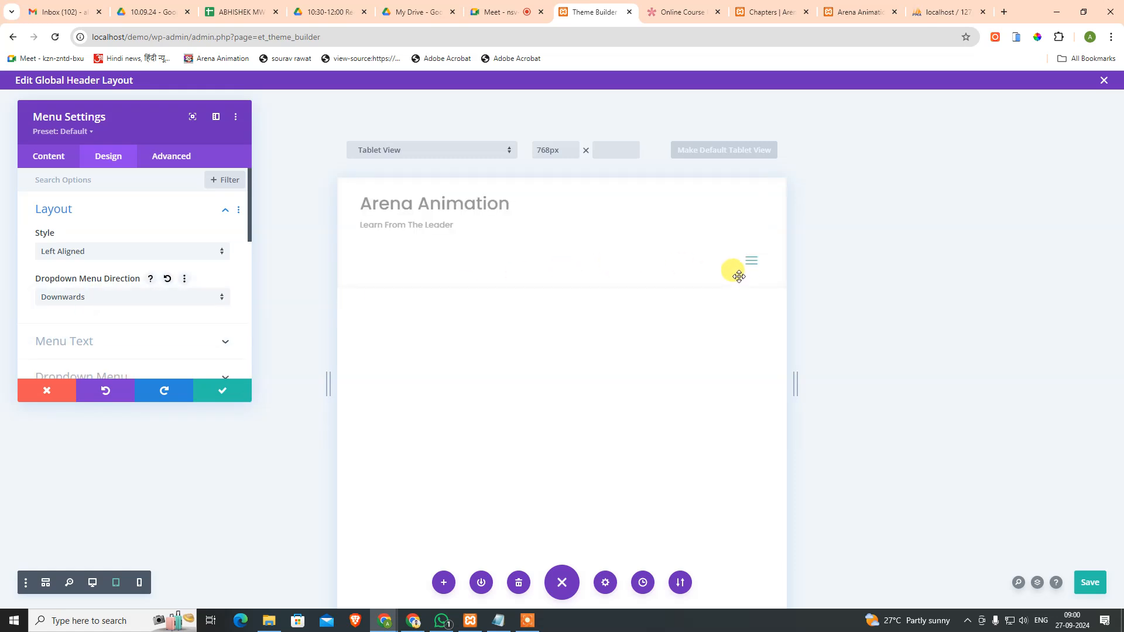
{"action": "left_click", "coordinate": [751, 268]}
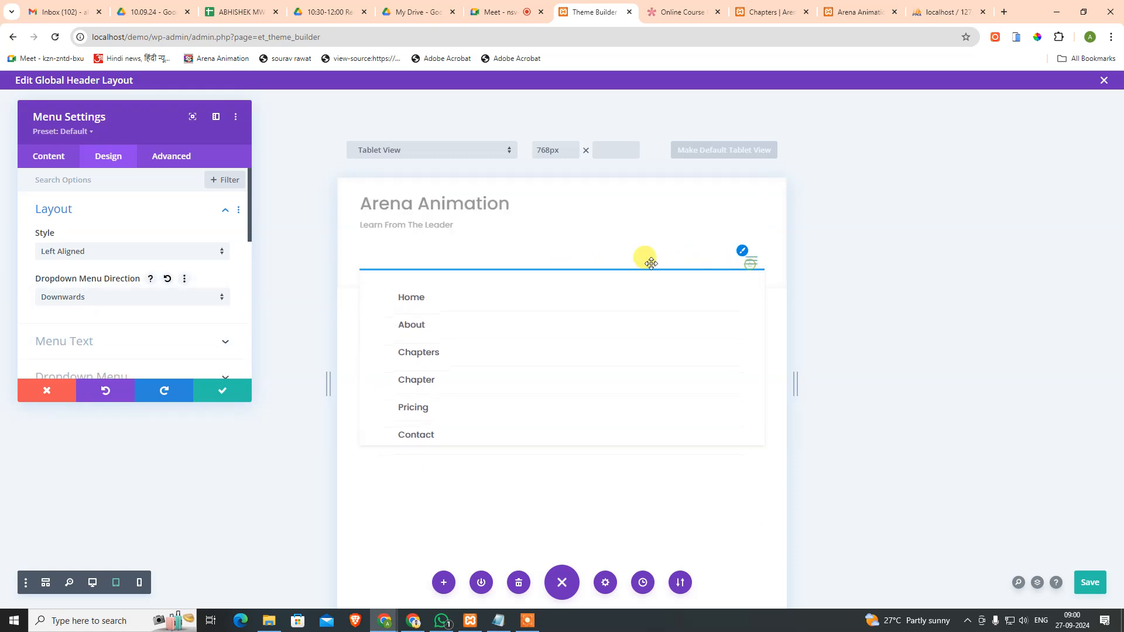
Step: Set the menu module's Module Alignment to center under Sizing
{"action": "scroll", "coordinate": [106, 319], "scroll_direction": "down", "scroll_amount": 3}
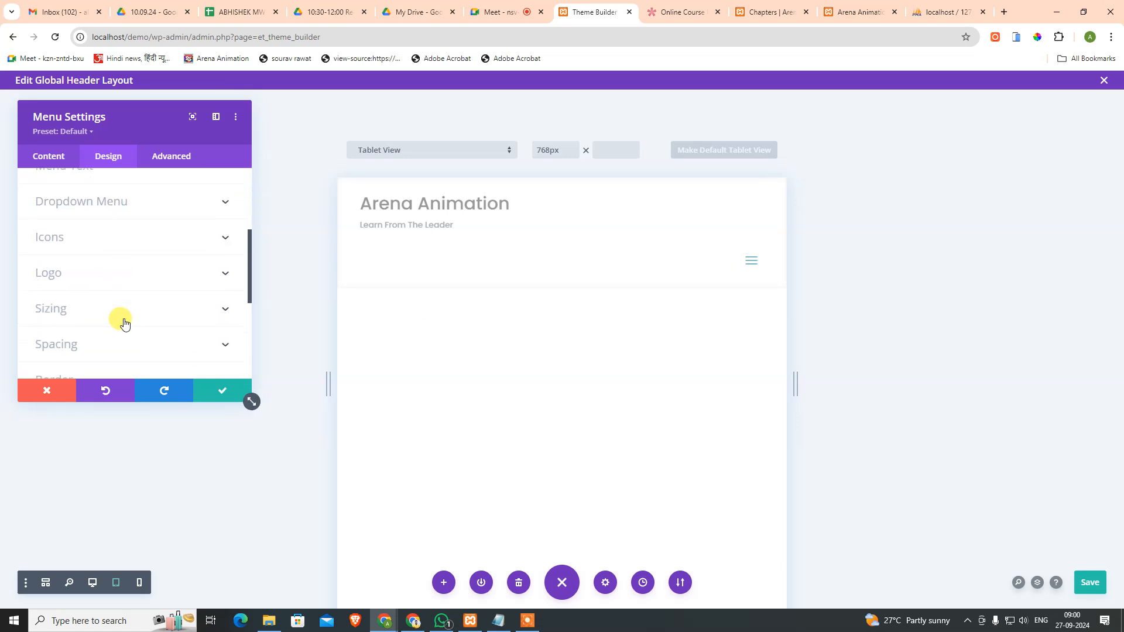
{"action": "scroll", "coordinate": [114, 293], "scroll_direction": "up", "scroll_amount": 2}
{"action": "left_click", "coordinate": [117, 265]}
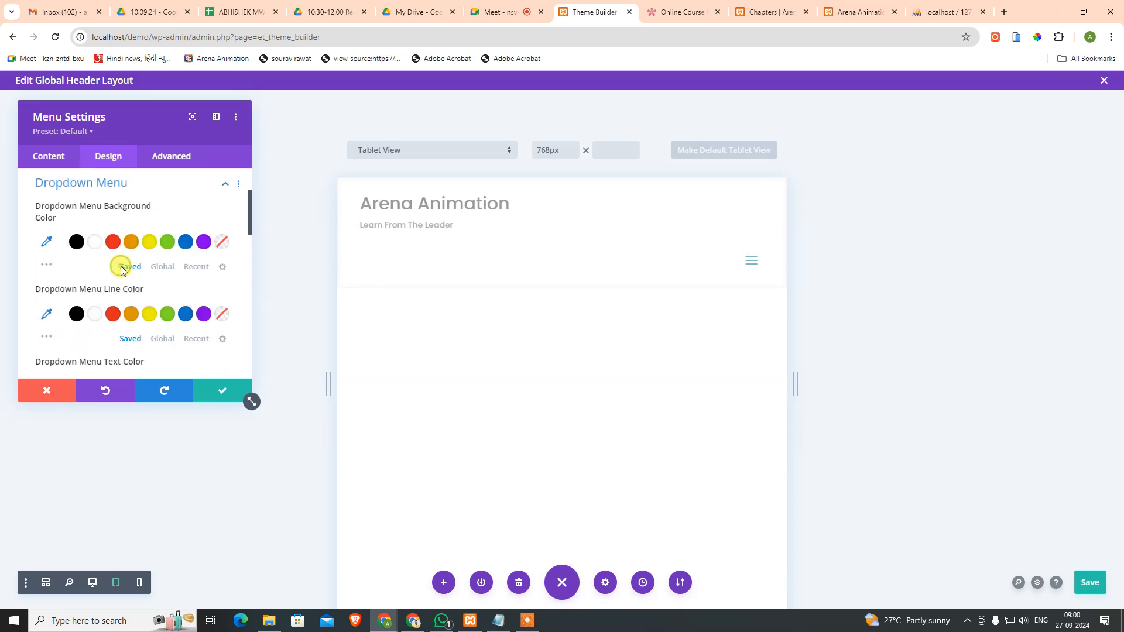
{"action": "scroll", "coordinate": [87, 309], "scroll_direction": "down", "scroll_amount": 1}
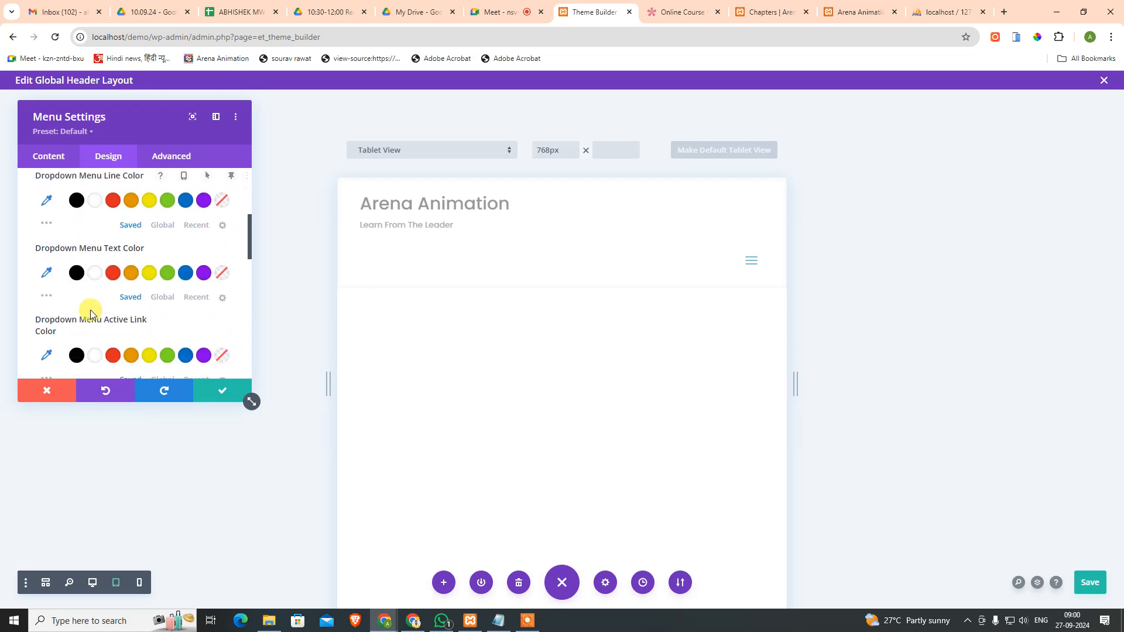
{"action": "scroll", "coordinate": [99, 275], "scroll_direction": "down", "scroll_amount": 1}
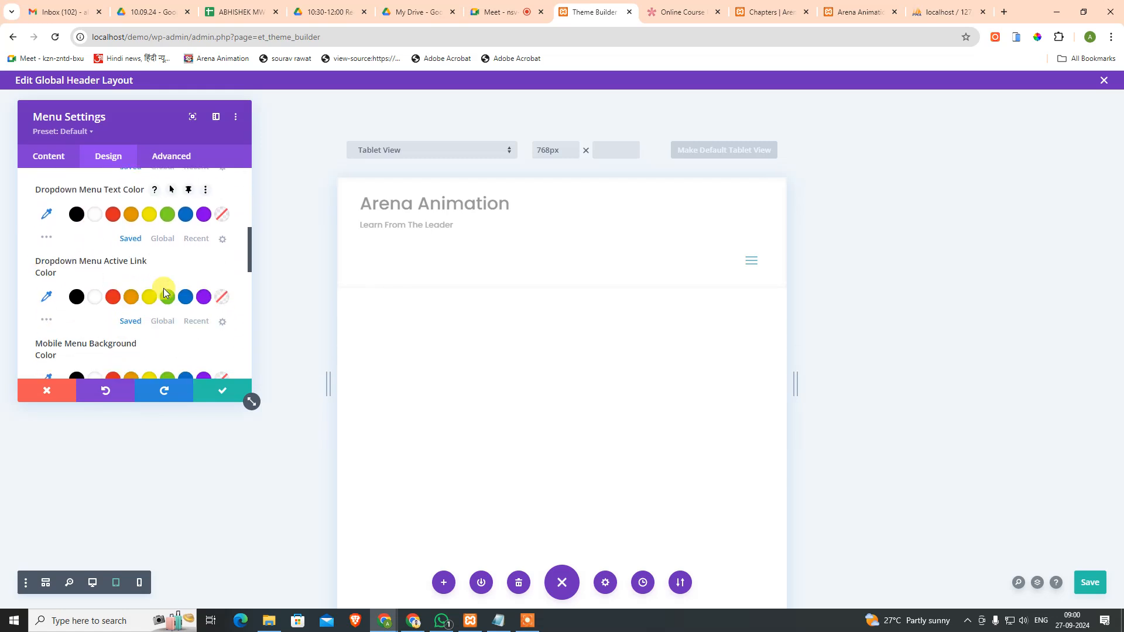
{"action": "scroll", "coordinate": [76, 281], "scroll_direction": "down", "scroll_amount": 2}
{"action": "scroll", "coordinate": [164, 281], "scroll_direction": "down", "scroll_amount": 3}
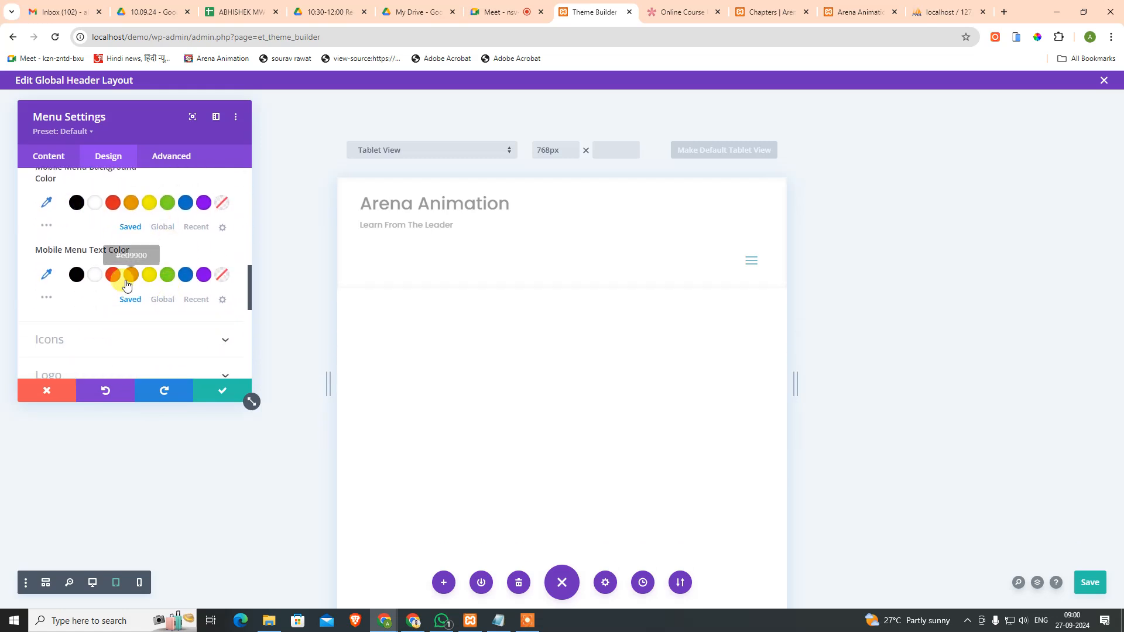
{"action": "left_click", "coordinate": [100, 284]}
{"action": "scroll", "coordinate": [114, 292], "scroll_direction": "down", "scroll_amount": 3}
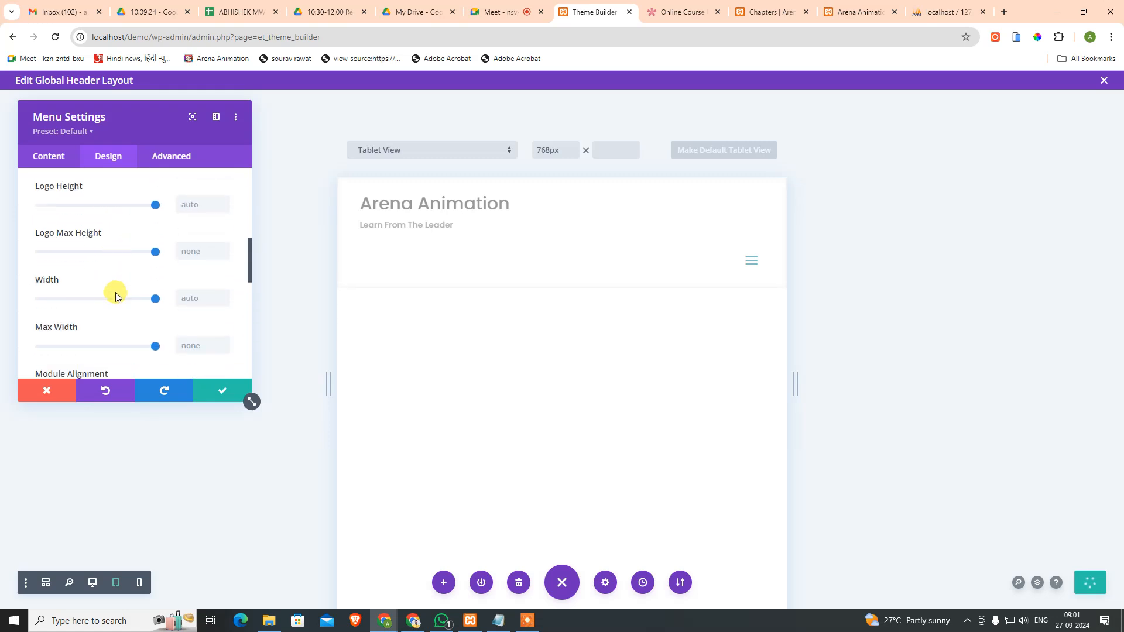
{"action": "scroll", "coordinate": [116, 295], "scroll_direction": "up", "scroll_amount": 3}
{"action": "scroll", "coordinate": [115, 293], "scroll_direction": "up", "scroll_amount": 1}
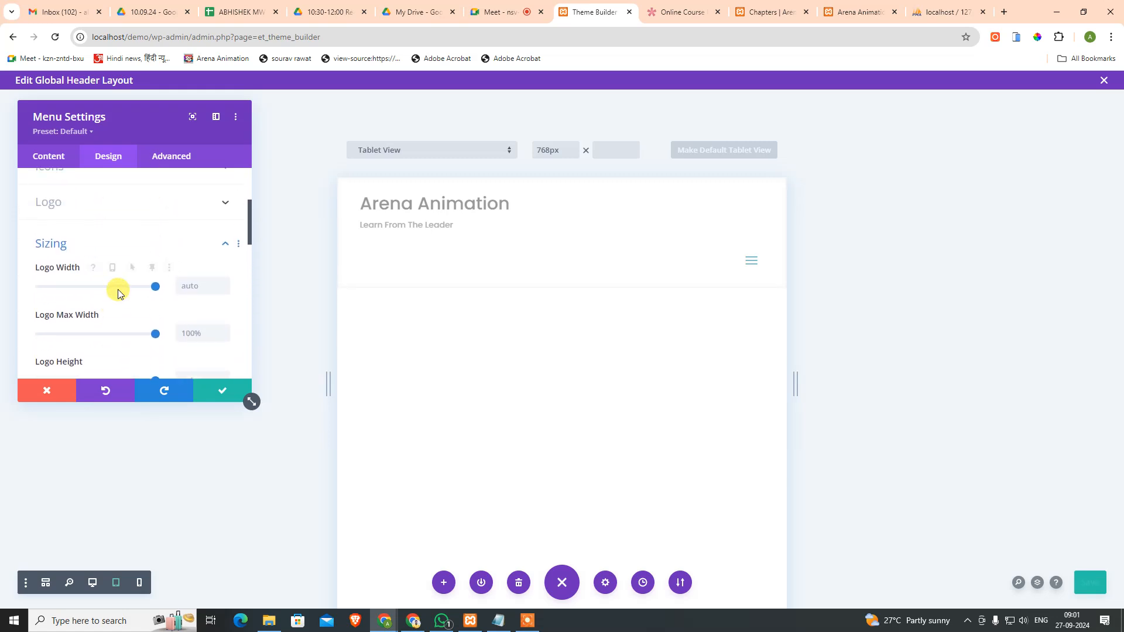
{"action": "scroll", "coordinate": [117, 293], "scroll_direction": "down", "scroll_amount": 4}
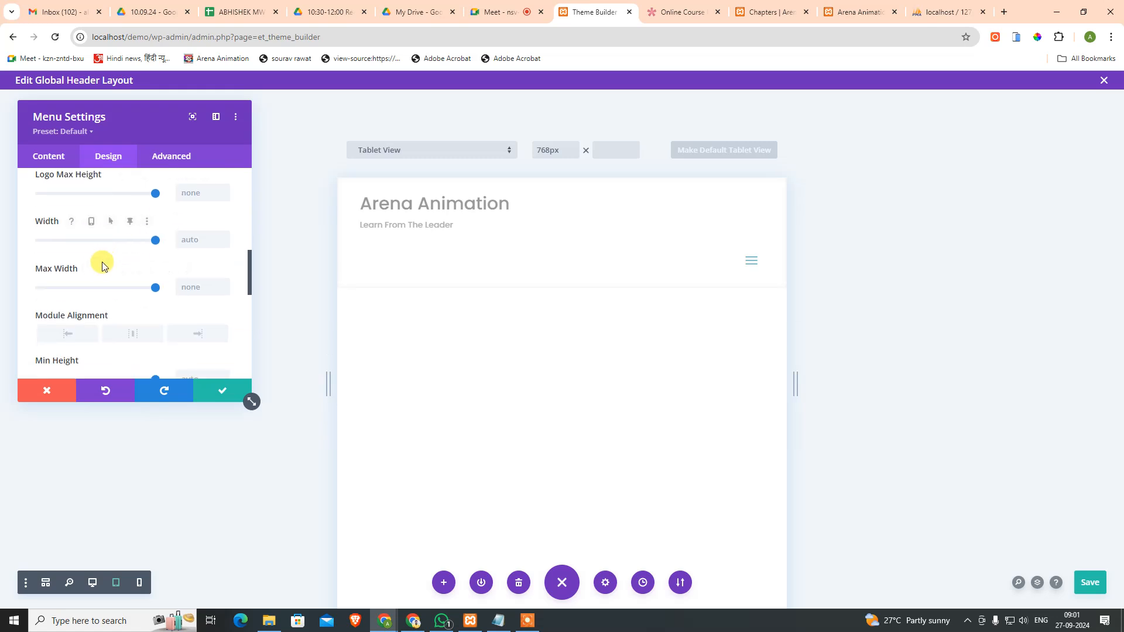
{"action": "scroll", "coordinate": [147, 293], "scroll_direction": "down", "scroll_amount": 2}
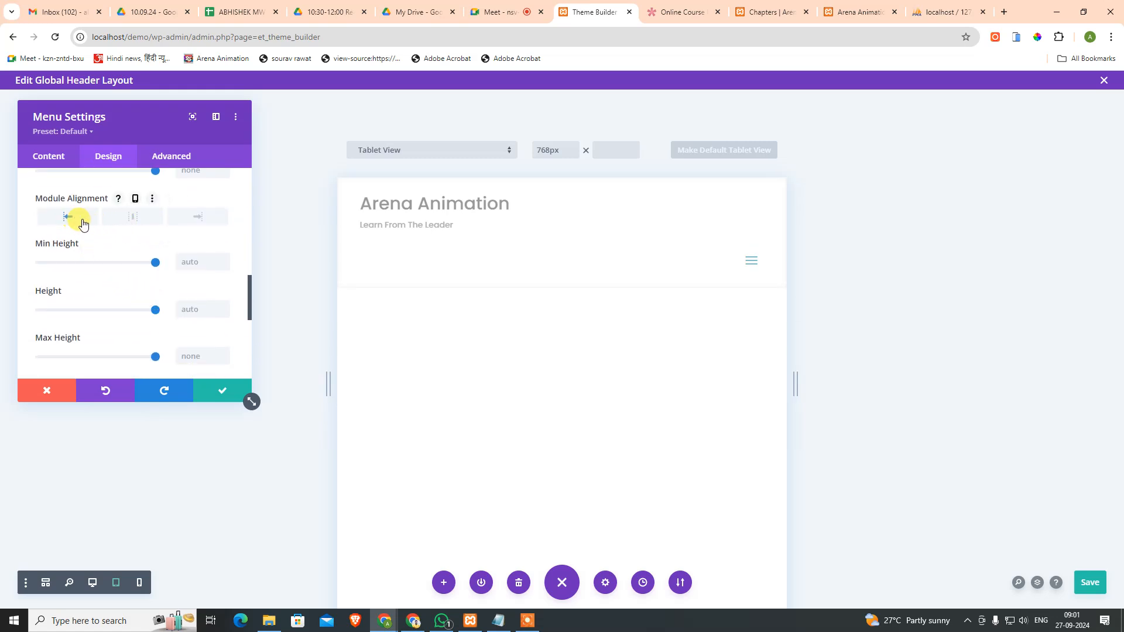
{"action": "left_click", "coordinate": [137, 223]}
Step: Look through the menu's spacing and position options, then return to its content settings
{"action": "scroll", "coordinate": [97, 277], "scroll_direction": "down", "scroll_amount": 3}
{"action": "left_click", "coordinate": [116, 230]}
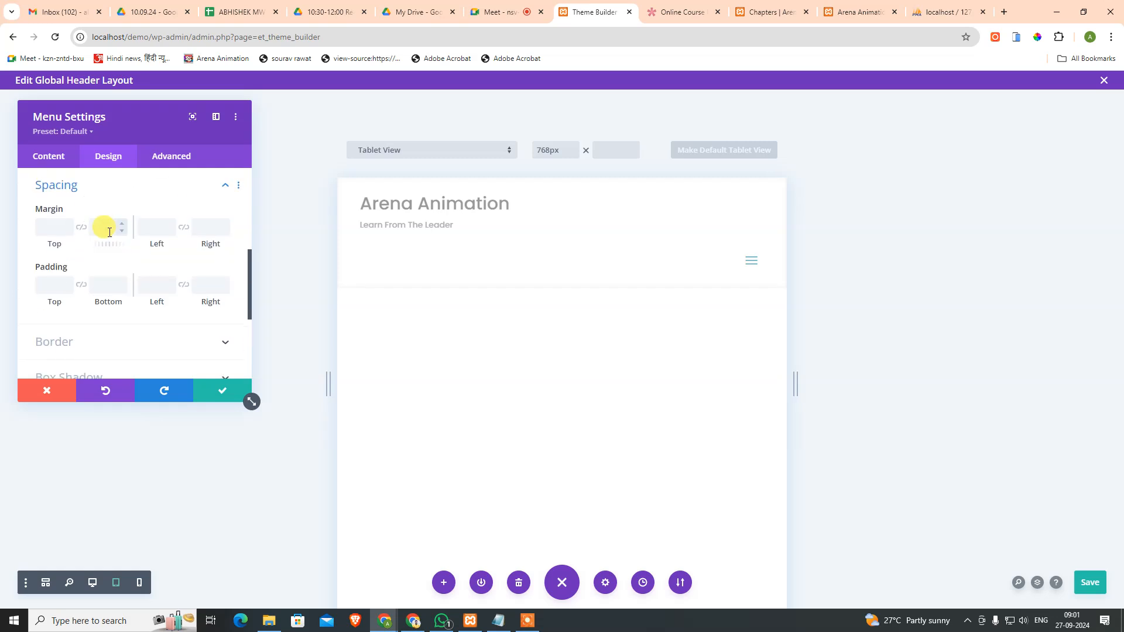
{"action": "scroll", "coordinate": [110, 269], "scroll_direction": "down", "scroll_amount": 3}
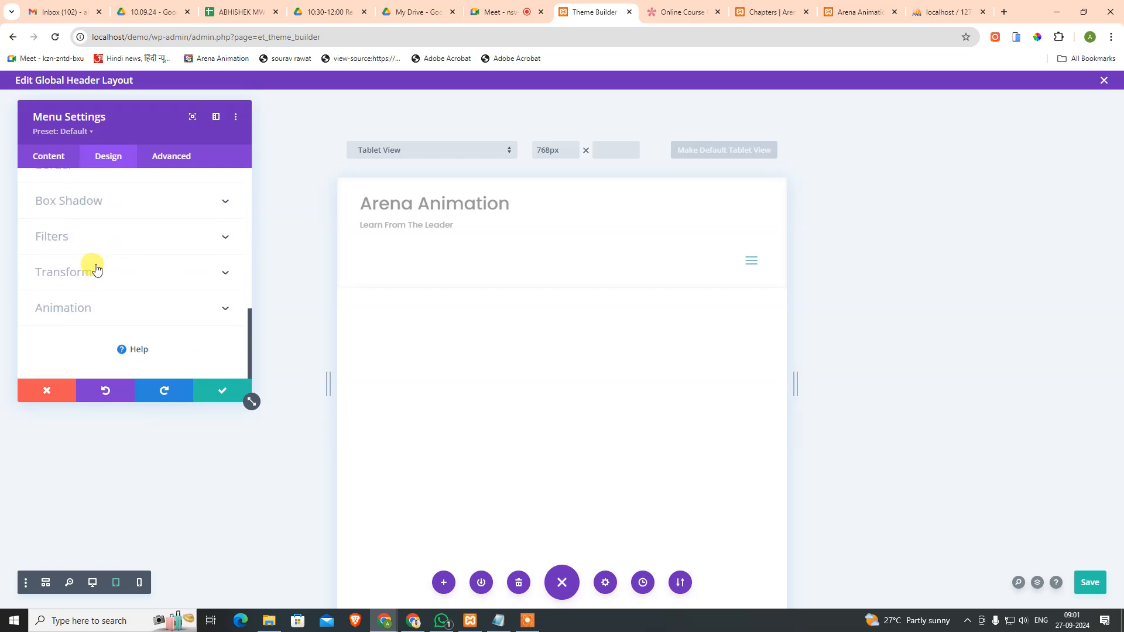
{"action": "scroll", "coordinate": [90, 261], "scroll_direction": "up", "scroll_amount": 2}
{"action": "left_click", "coordinate": [170, 154]}
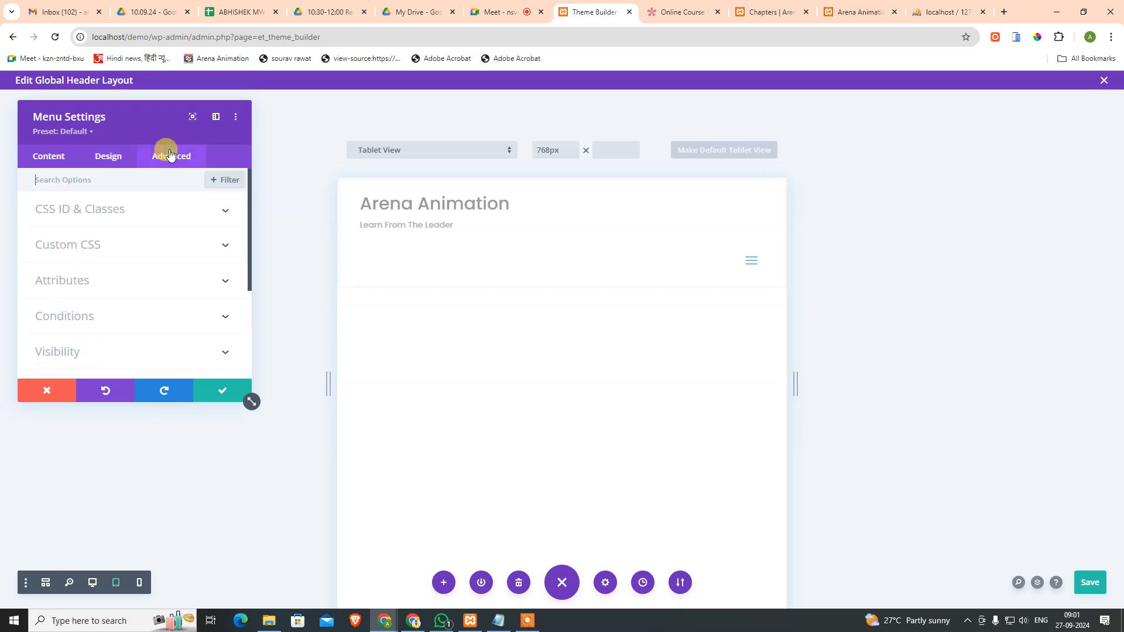
{"action": "scroll", "coordinate": [115, 280], "scroll_direction": "down", "scroll_amount": 3}
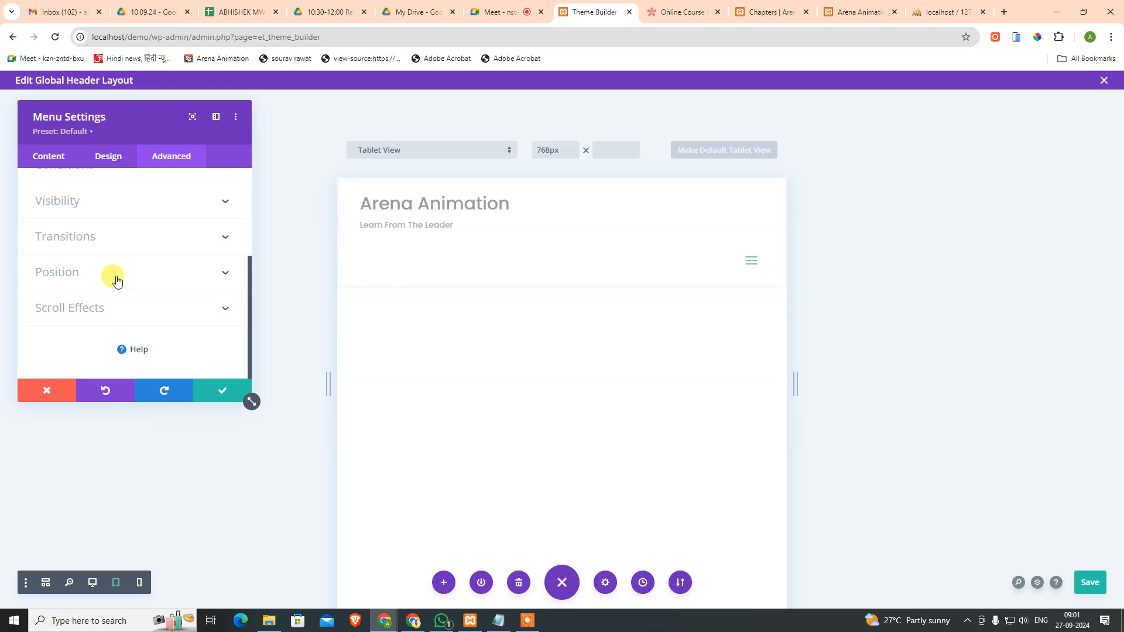
{"action": "left_click", "coordinate": [117, 279]}
{"action": "left_click", "coordinate": [50, 155]}
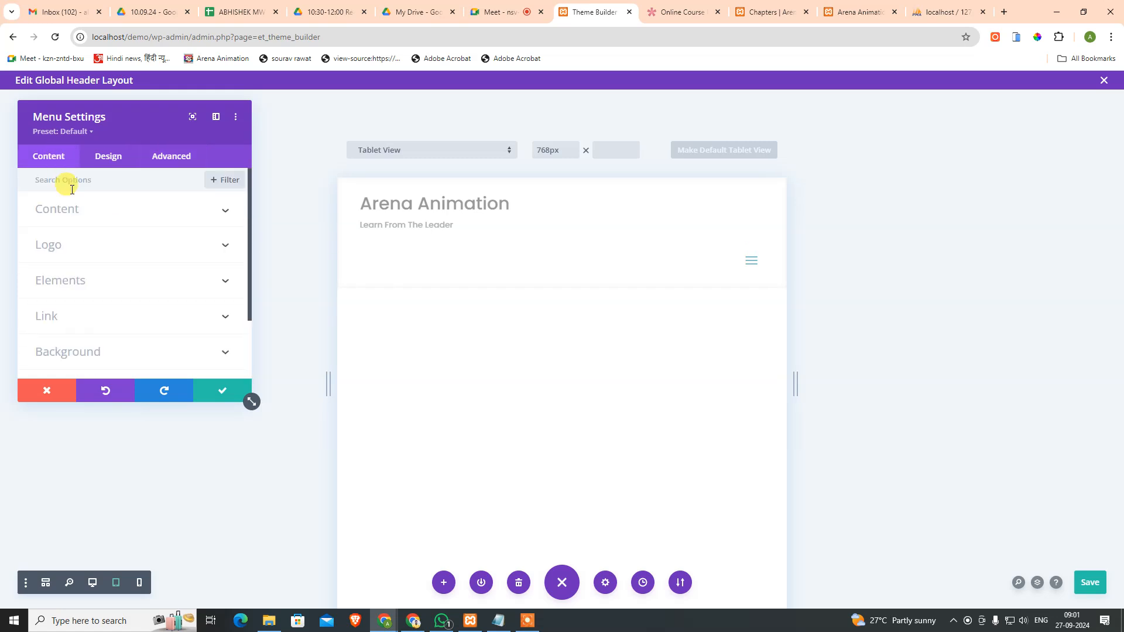
Step: Save the menu settings, then check the row and heading settings without changing anything
{"action": "left_click", "coordinate": [219, 387]}
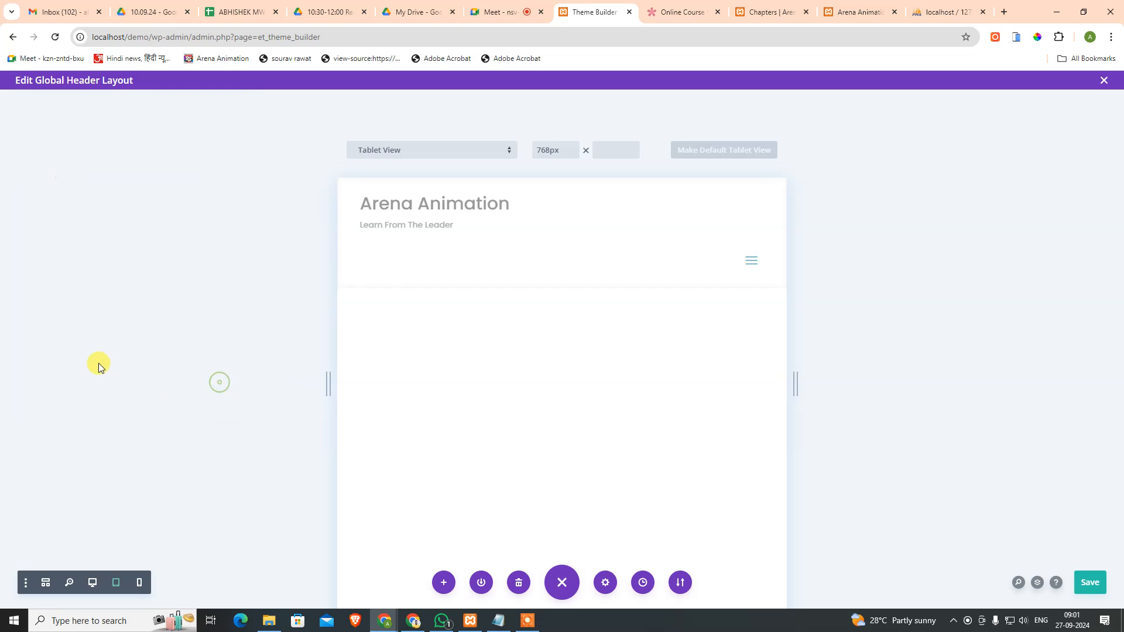
{"action": "mouse_move", "coordinate": [458, 205]}
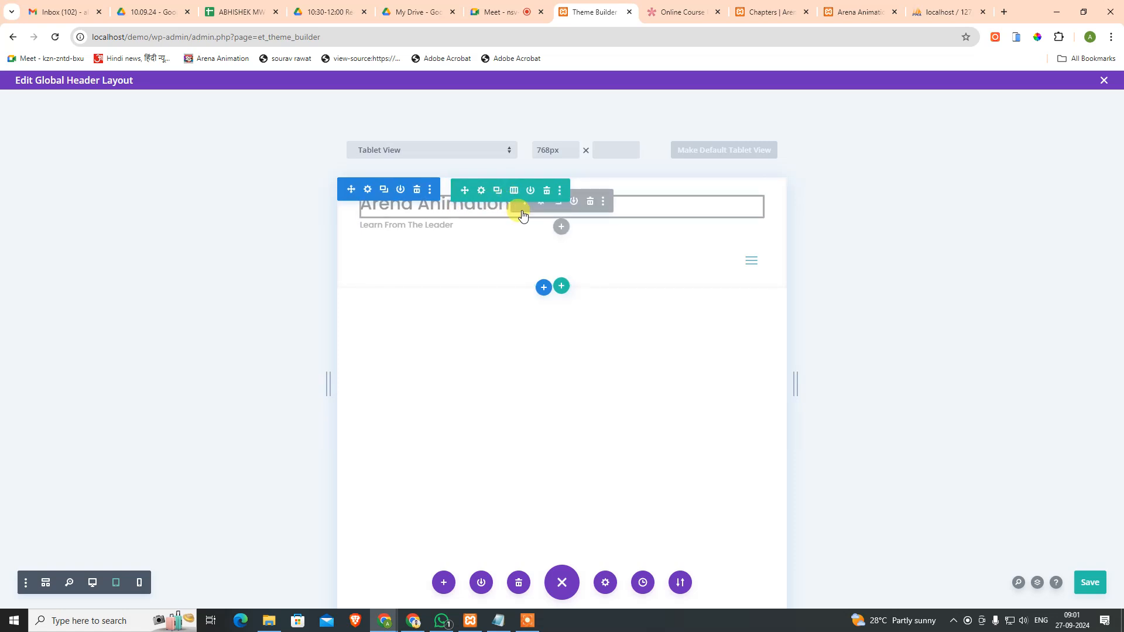
{"action": "mouse_move", "coordinate": [533, 197]}
{"action": "left_click", "coordinate": [481, 191]}
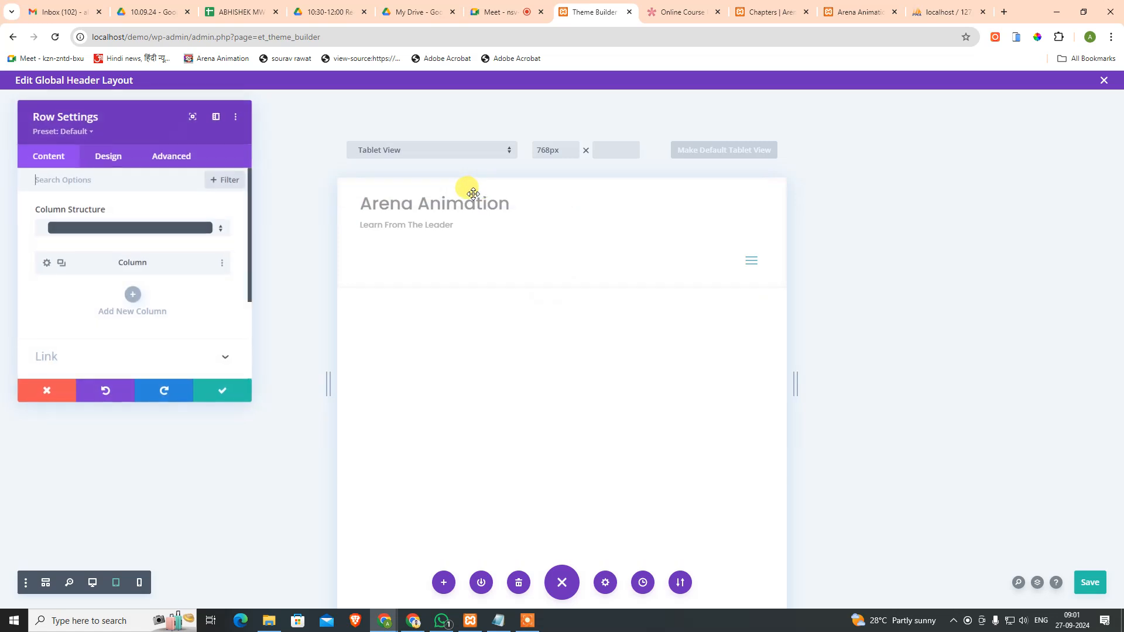
{"action": "left_click", "coordinate": [47, 391]}
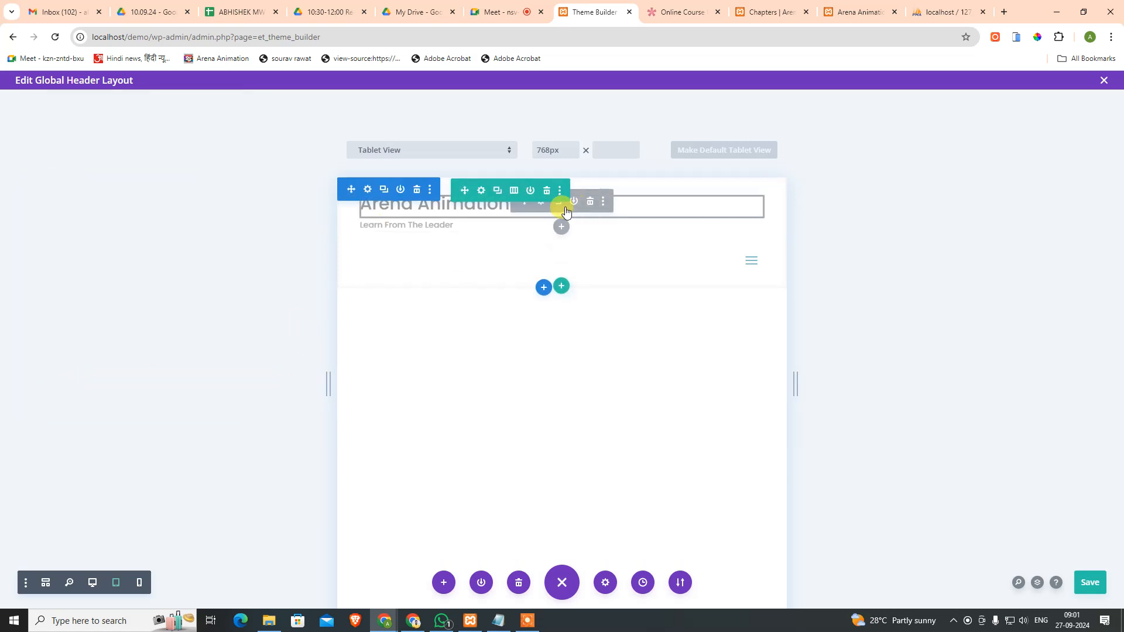
{"action": "left_click", "coordinate": [542, 204]}
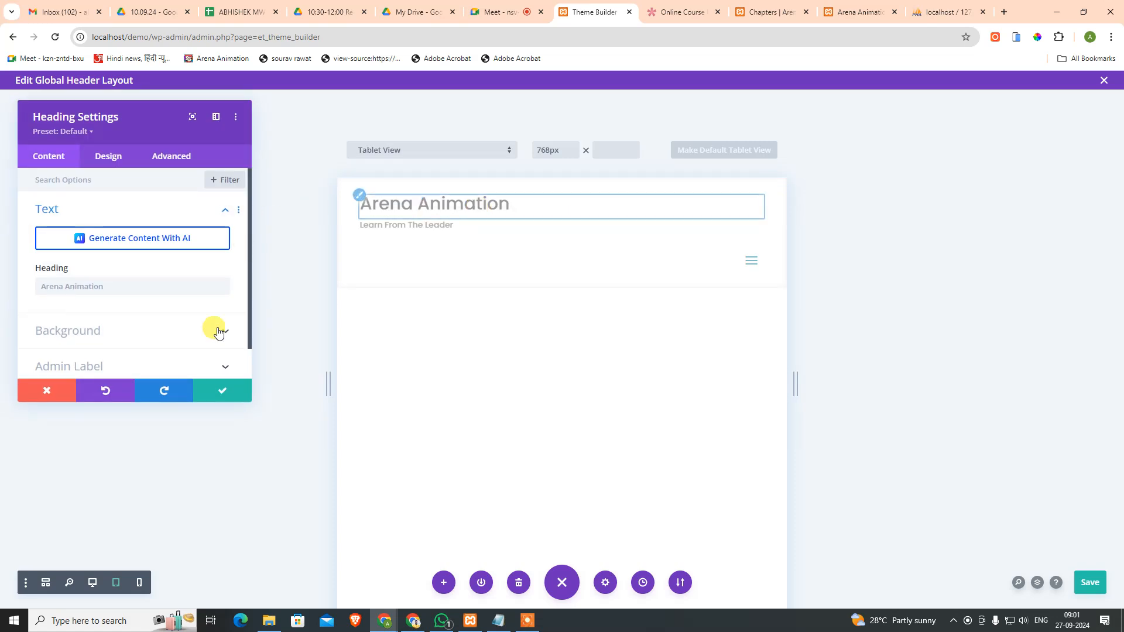
{"action": "left_click", "coordinate": [47, 393]}
Step: Enable the Arena Animation heading on phone, tablet and desktop
{"action": "left_click", "coordinate": [604, 210]}
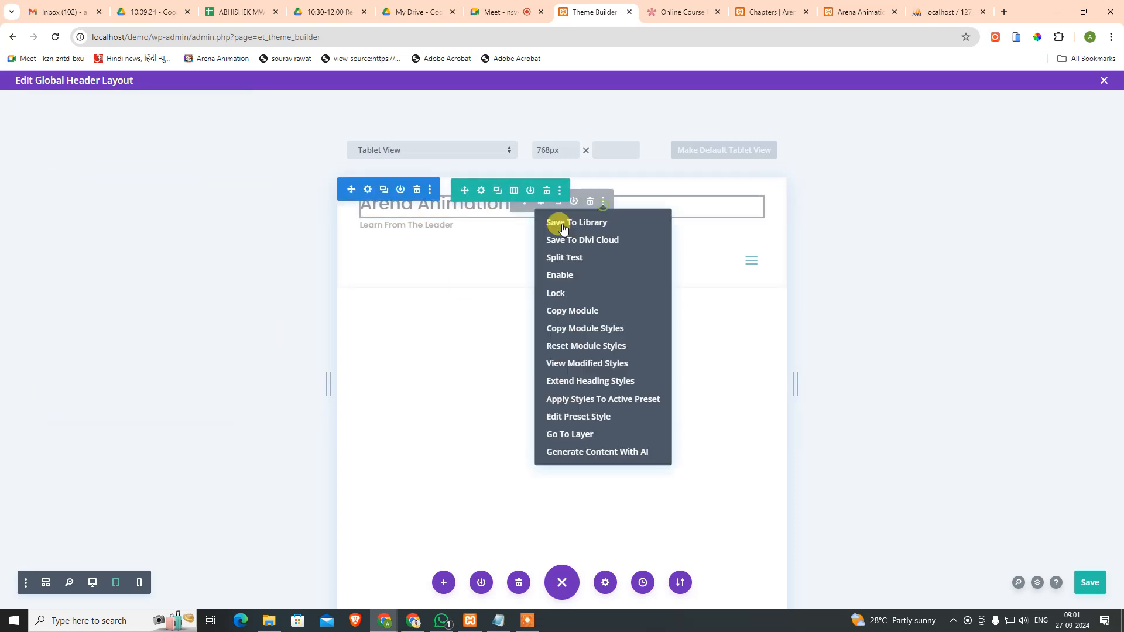
{"action": "left_click", "coordinate": [551, 275]}
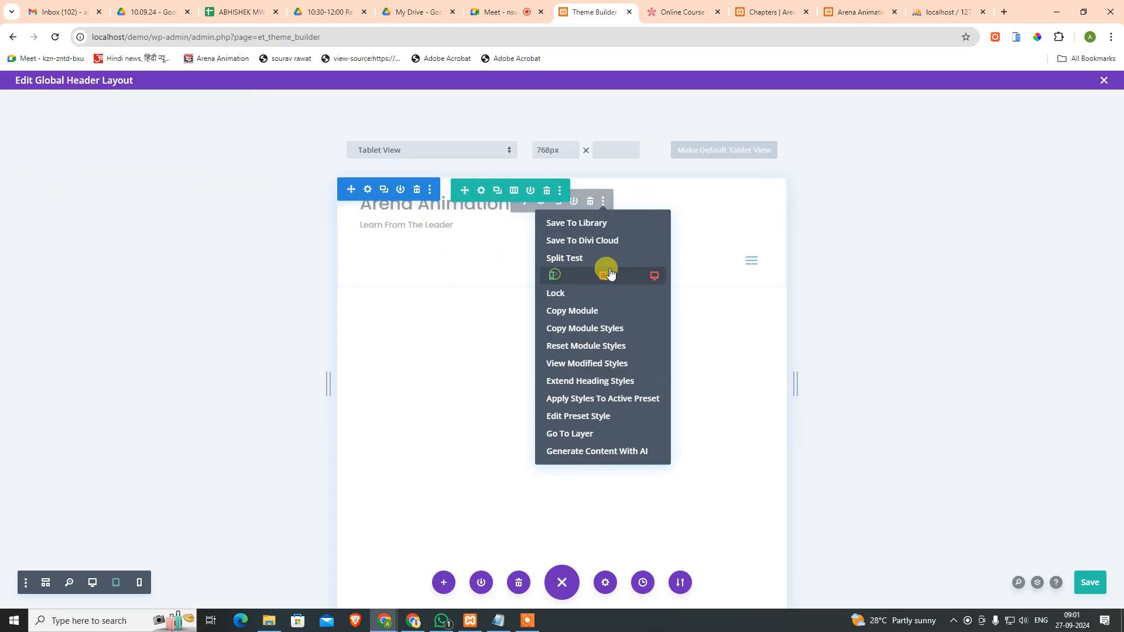
{"action": "left_click", "coordinate": [603, 275]}
{"action": "left_click", "coordinate": [654, 276]}
{"action": "left_click", "coordinate": [847, 326]}
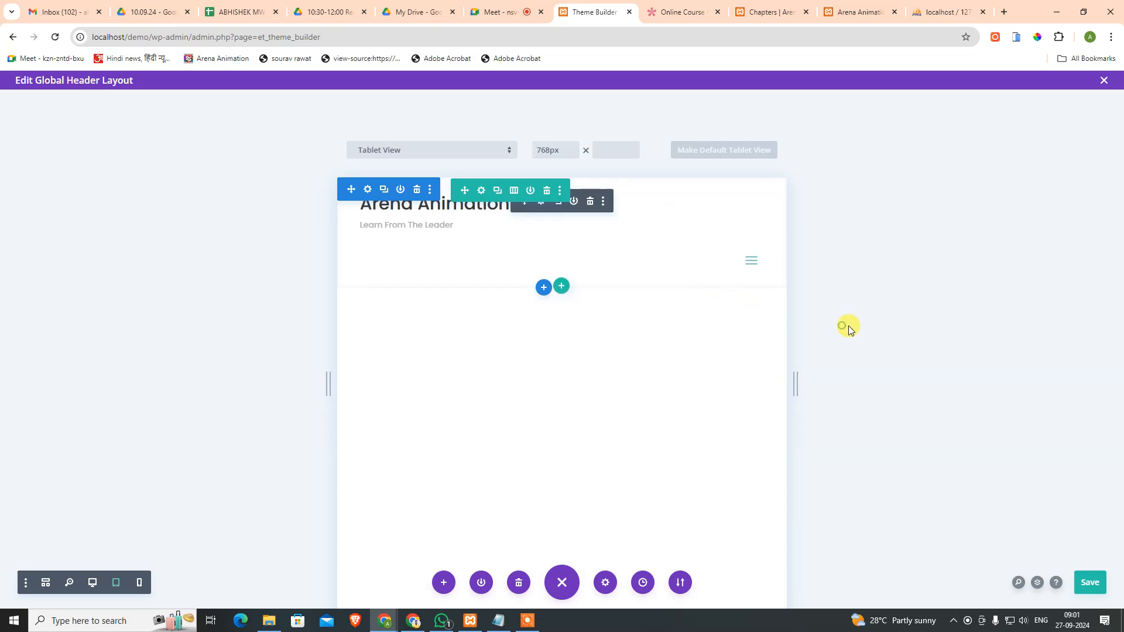
Step: Open the header row's advanced settings and look through its visibility options
{"action": "left_click", "coordinate": [481, 192]}
{"action": "left_click", "coordinate": [176, 155]}
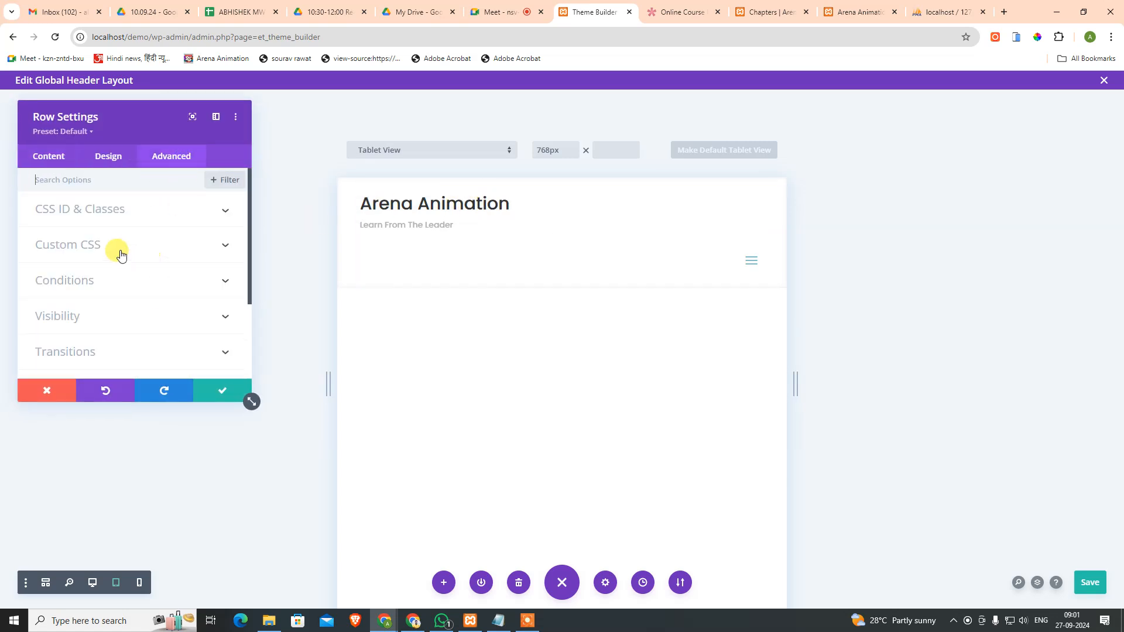
{"action": "left_click", "coordinate": [102, 308]}
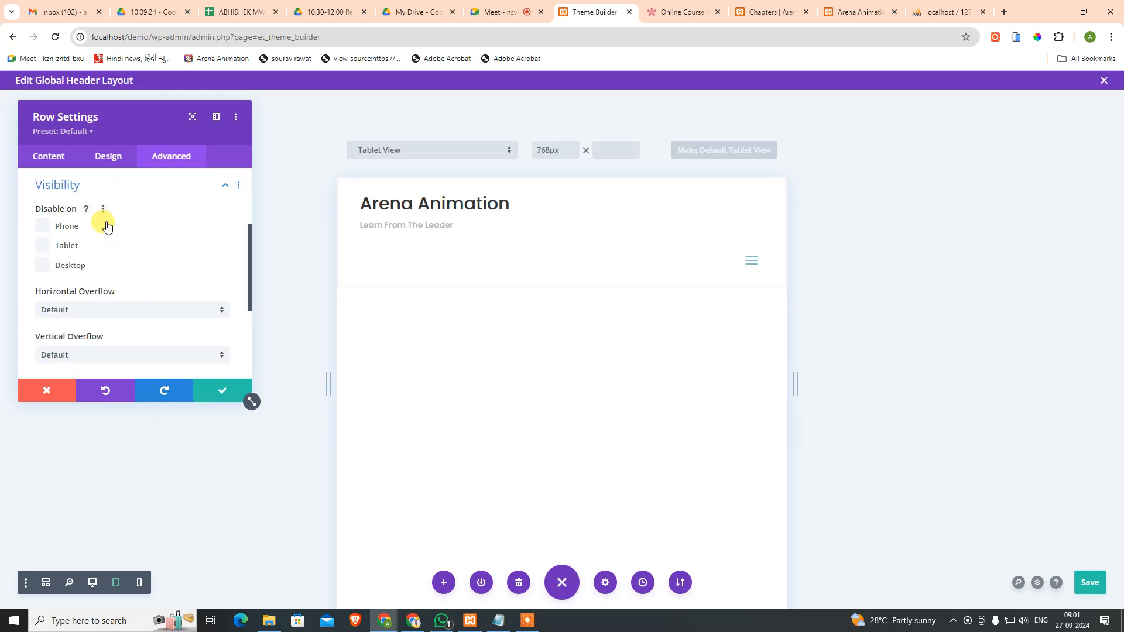
{"action": "scroll", "coordinate": [156, 228], "scroll_direction": "down", "scroll_amount": 2}
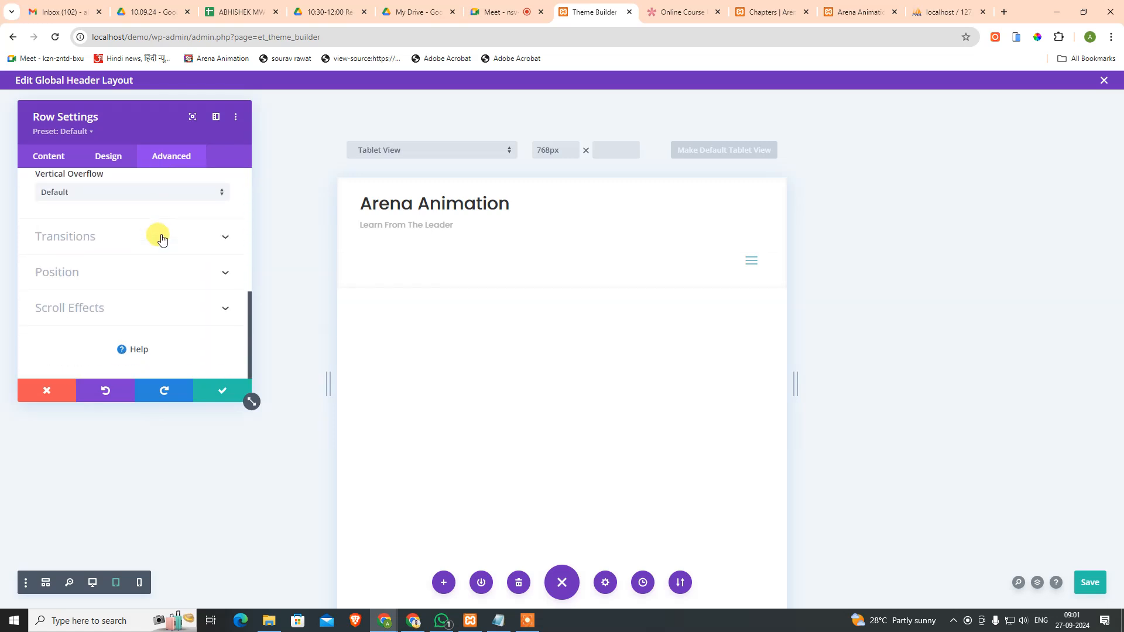
{"action": "scroll", "coordinate": [162, 240], "scroll_direction": "up", "scroll_amount": 3}
{"action": "left_click", "coordinate": [153, 258]}
{"action": "left_click", "coordinate": [154, 260]}
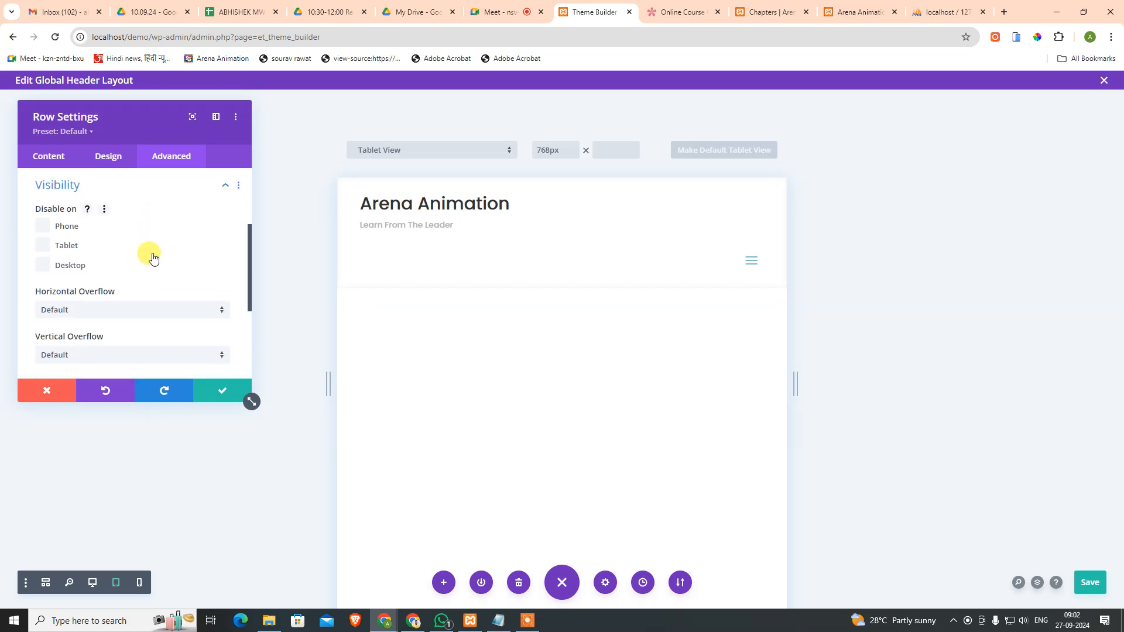
{"action": "left_click", "coordinate": [130, 193]}
{"action": "scroll", "coordinate": [133, 201], "scroll_direction": "up", "scroll_amount": 3}
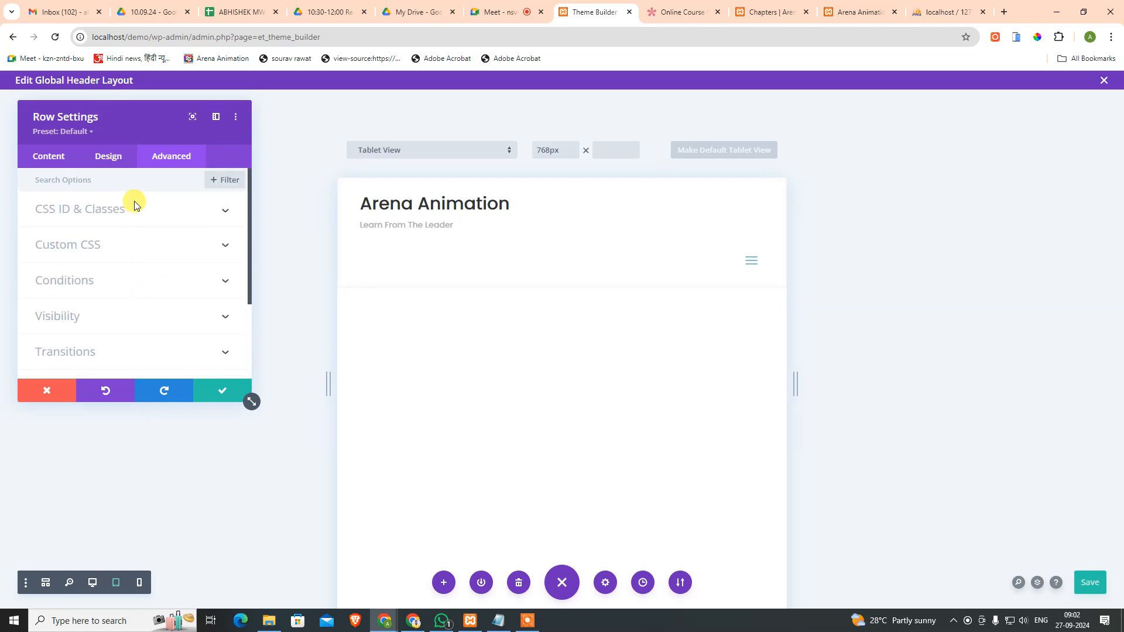
Step: Delete the display:flex; rule from the row's tablet Main Element custom CSS
{"action": "left_click", "coordinate": [111, 243]}
{"action": "left_click", "coordinate": [159, 225]}
{"action": "scroll", "coordinate": [150, 281], "scroll_direction": "down", "scroll_amount": 5}
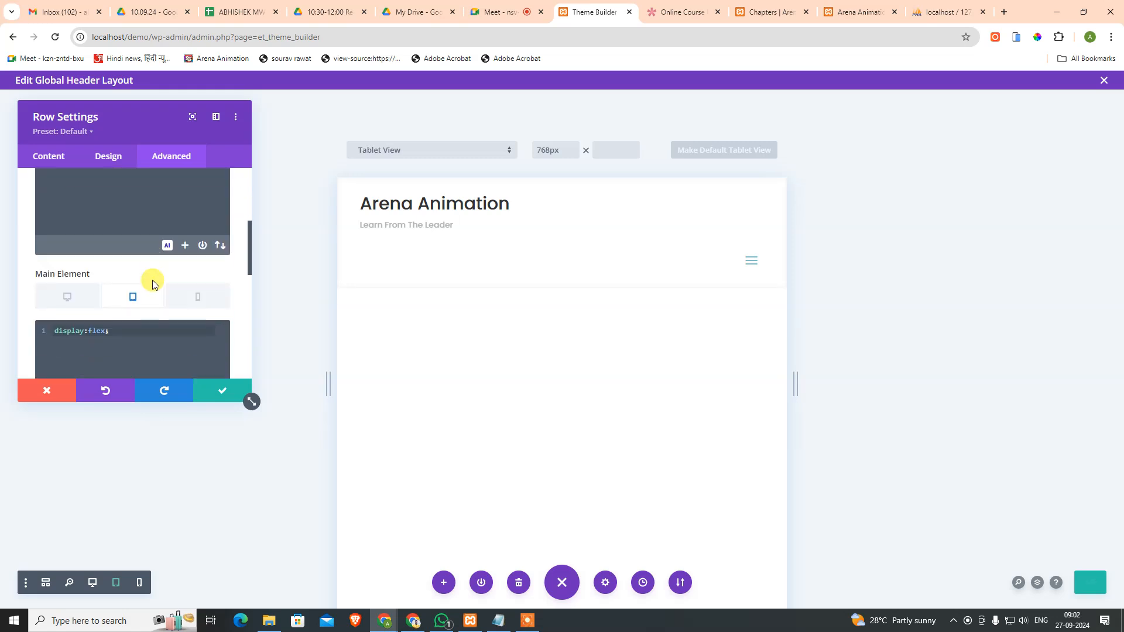
{"action": "left_click_drag", "start_coordinate": [150, 296], "coordinate": [1, 287]}
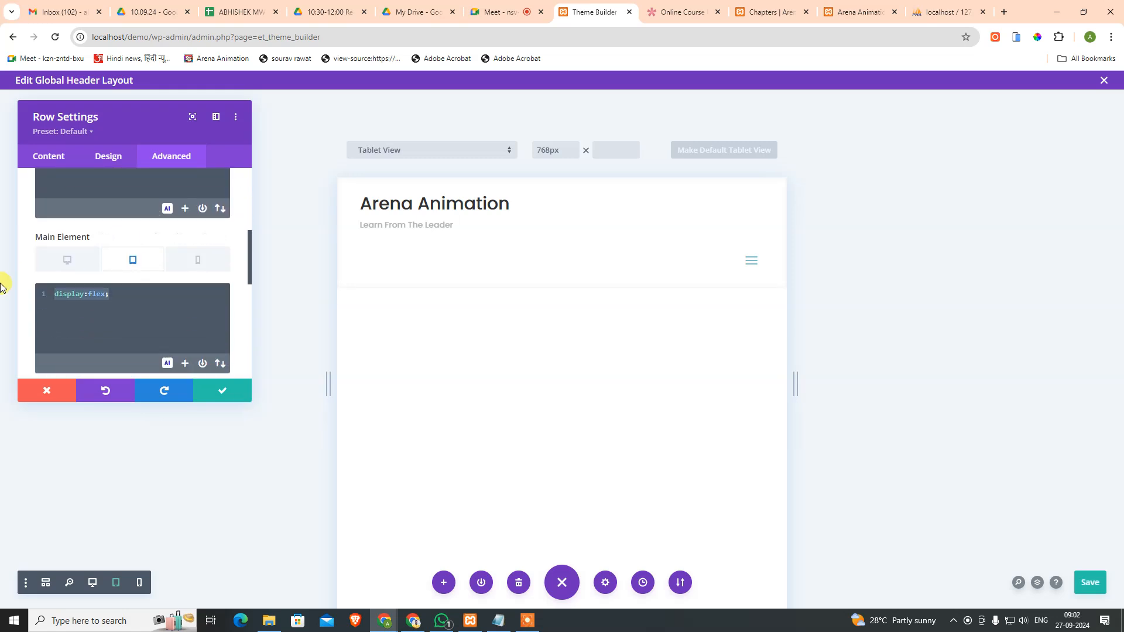
{"action": "key", "text": "BackSpace"}
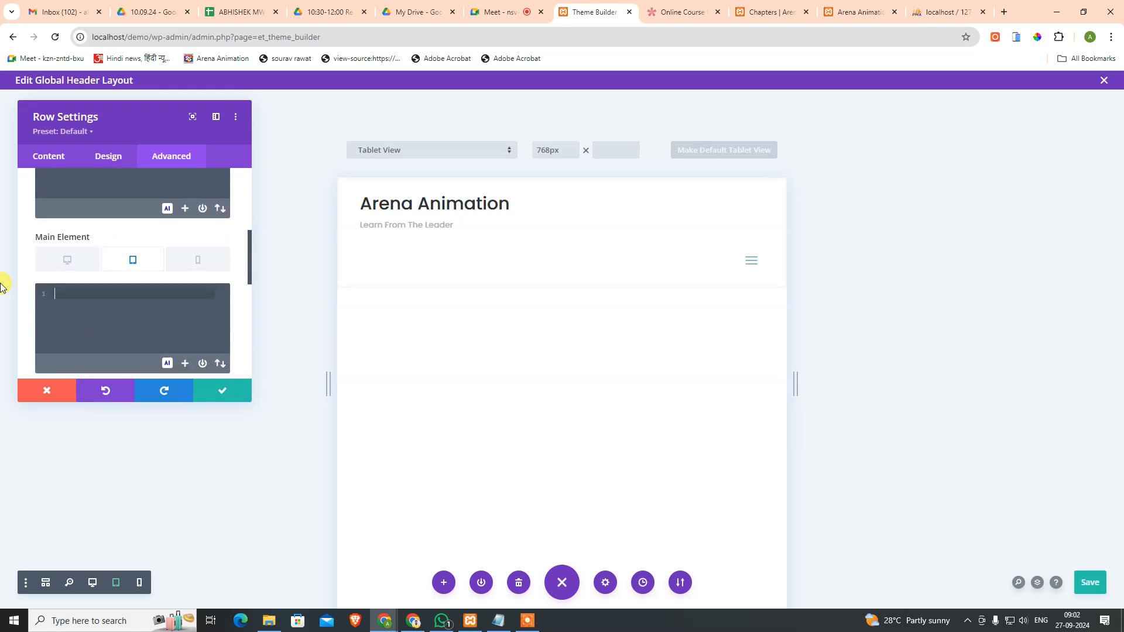
Step: Save the row settings, preview the header at phone width, and exit to the Theme Builder
{"action": "left_click", "coordinate": [219, 390]}
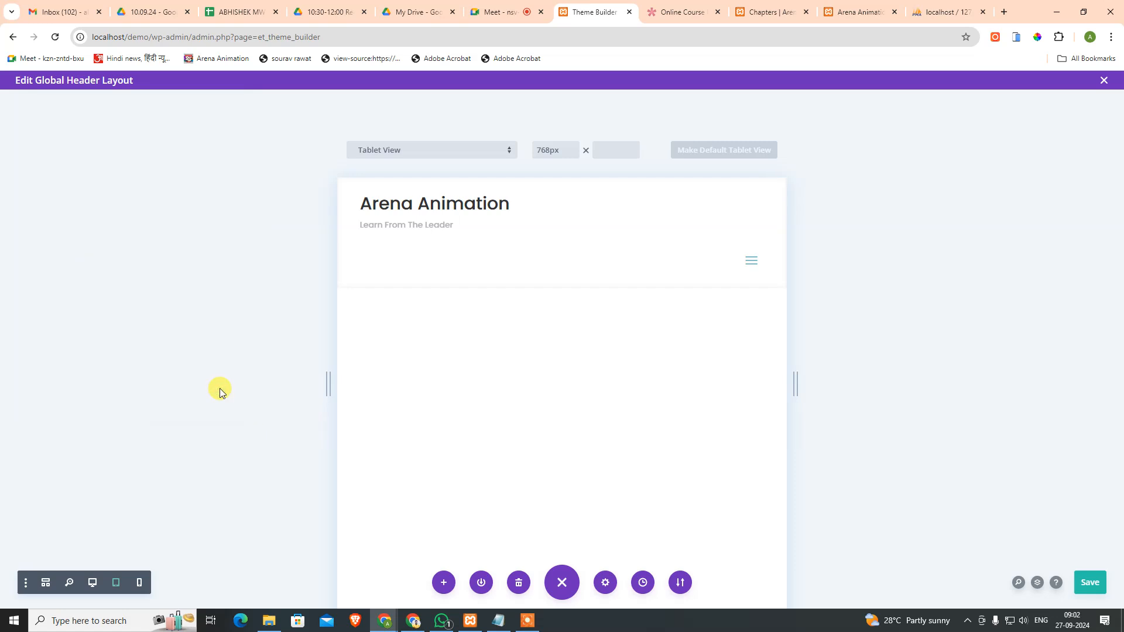
{"action": "left_click", "coordinate": [139, 585]}
{"action": "mouse_move", "coordinate": [652, 256]}
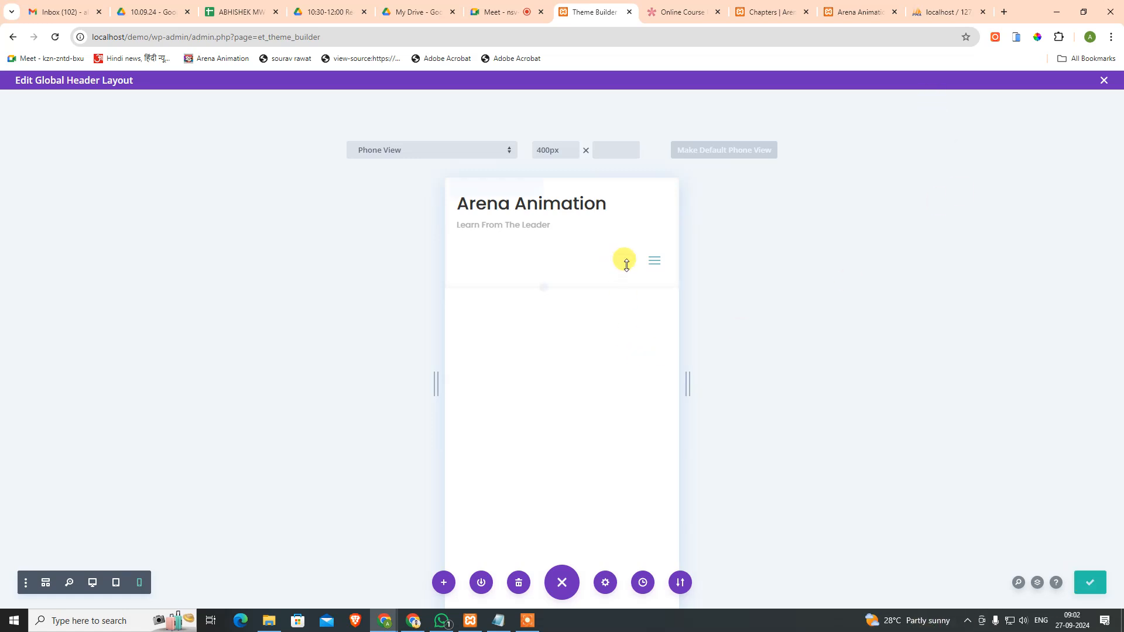
{"action": "mouse_move", "coordinate": [662, 221]}
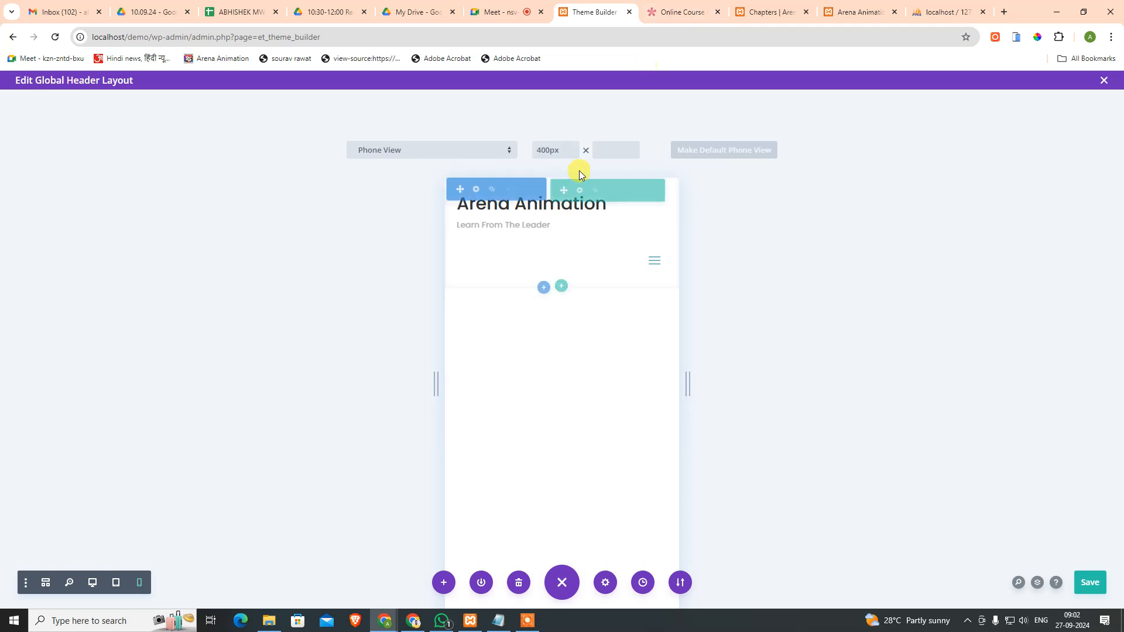
{"action": "left_click", "coordinate": [1103, 81]}
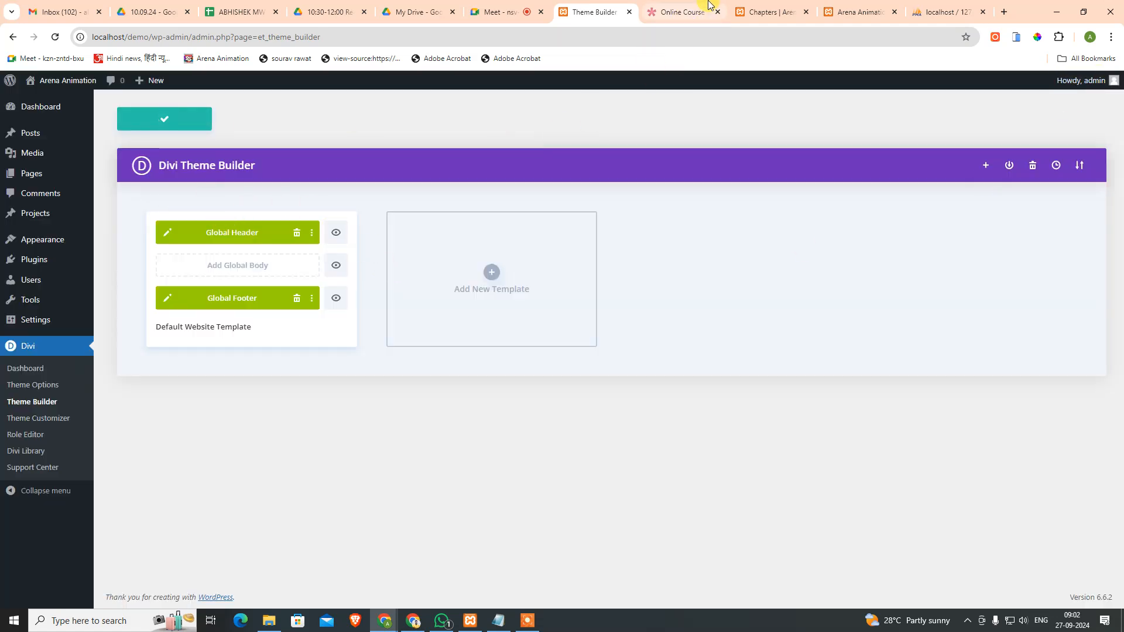
Step: Reload the Chapters page and test the hamburger menu opening and closing
{"action": "left_click", "coordinate": [776, 12]}
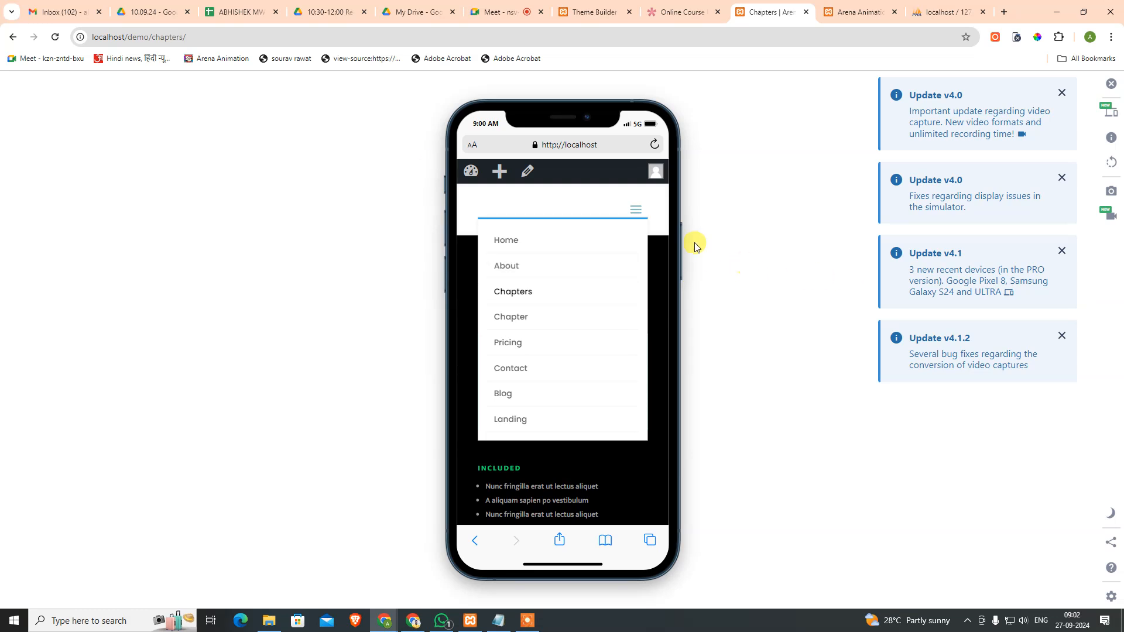
{"action": "left_click", "coordinate": [59, 40]}
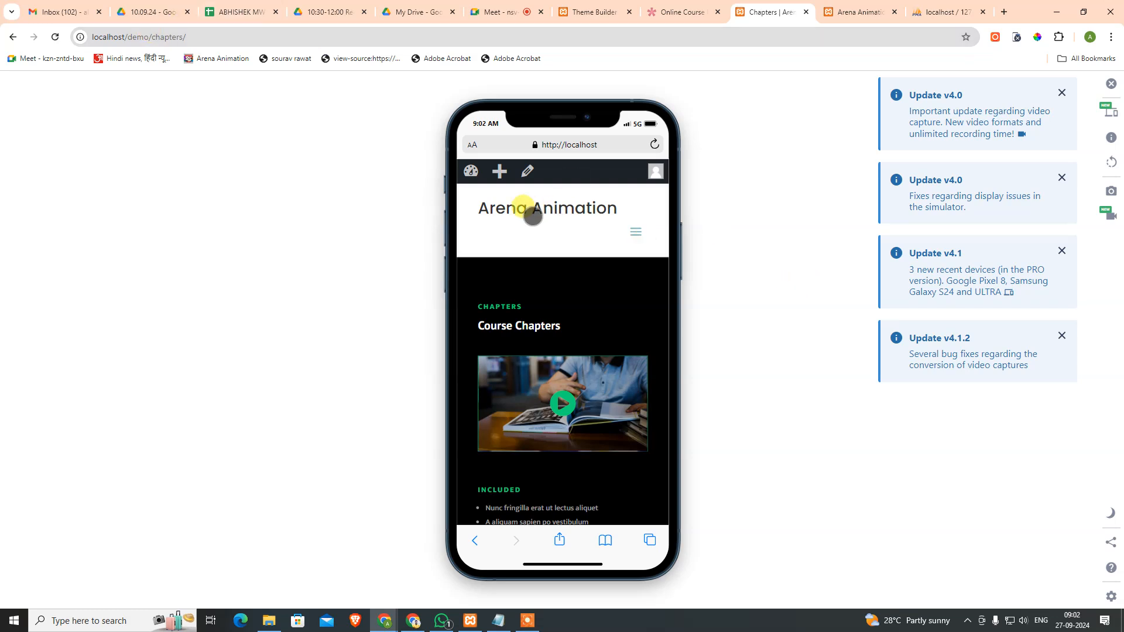
{"action": "left_click", "coordinate": [637, 232]}
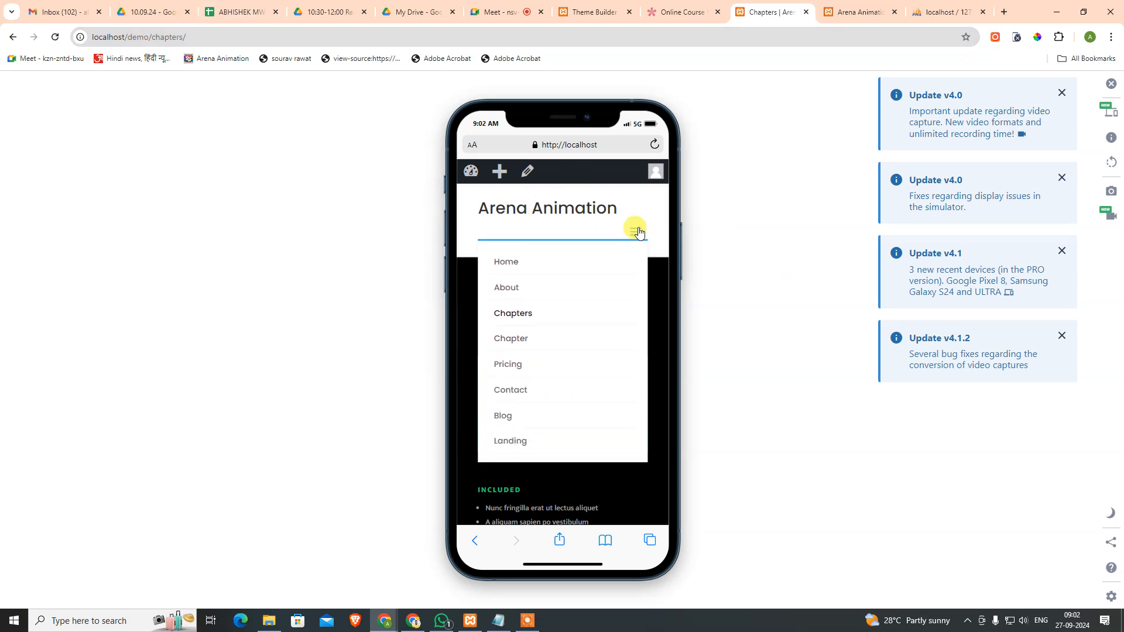
{"action": "left_click", "coordinate": [638, 232]}
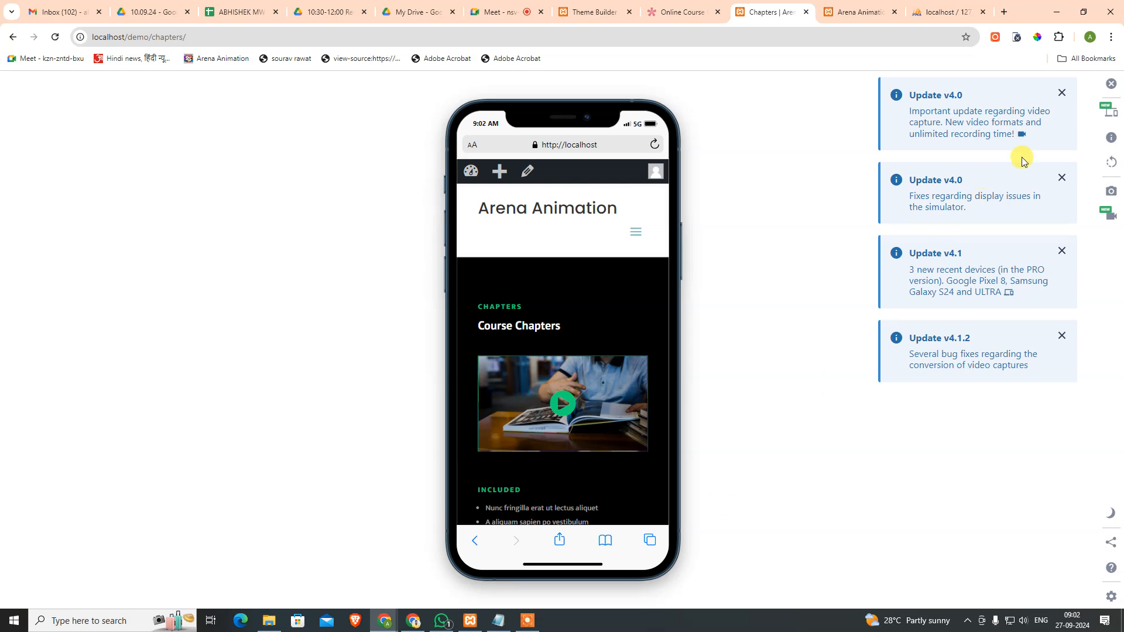
Step: Preview the page on a Galaxy Tab S7, try its menu, then turn off the simulator
{"action": "left_click", "coordinate": [1108, 109]}
{"action": "scroll", "coordinate": [1047, 515], "scroll_direction": "down", "scroll_amount": 3}
{"action": "left_click", "coordinate": [1049, 484]}
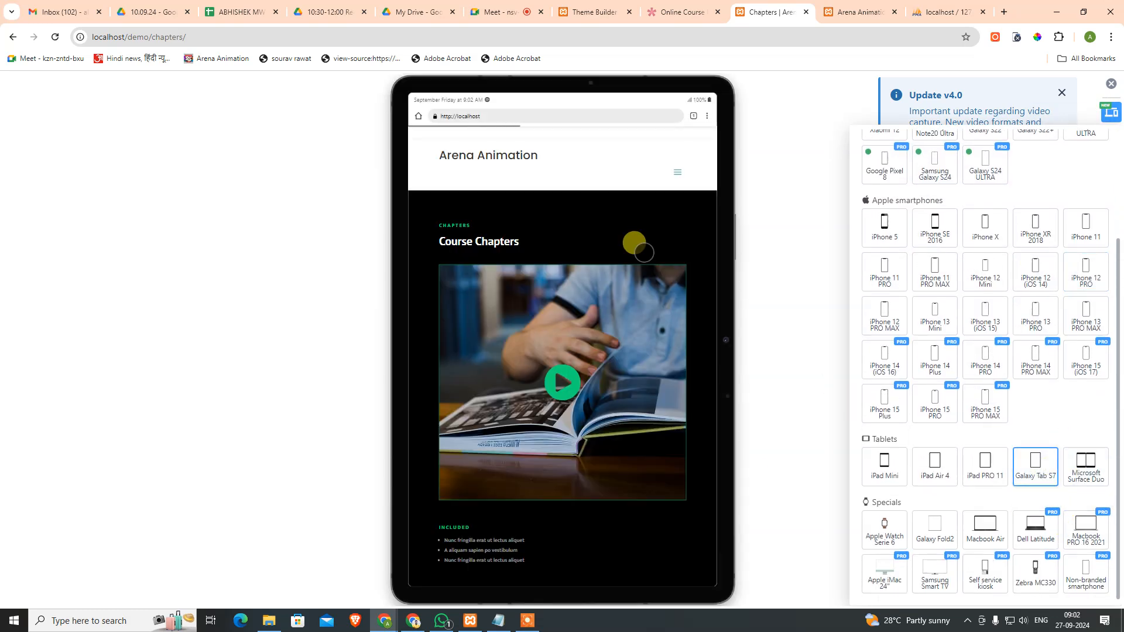
{"action": "left_click", "coordinate": [677, 170]}
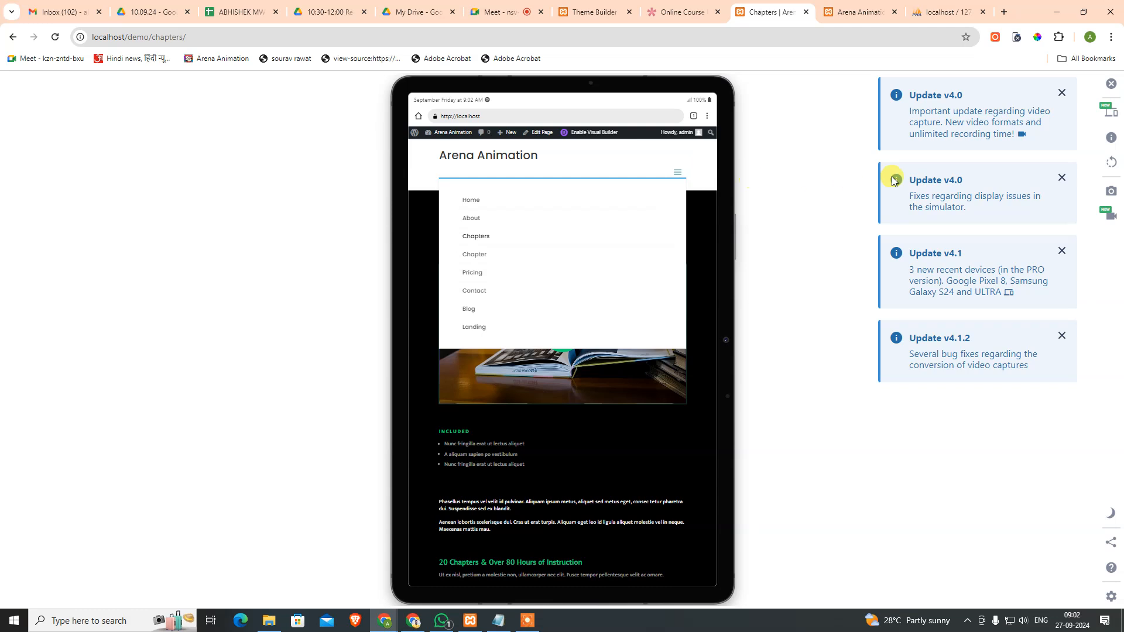
{"action": "left_click", "coordinate": [1110, 83]}
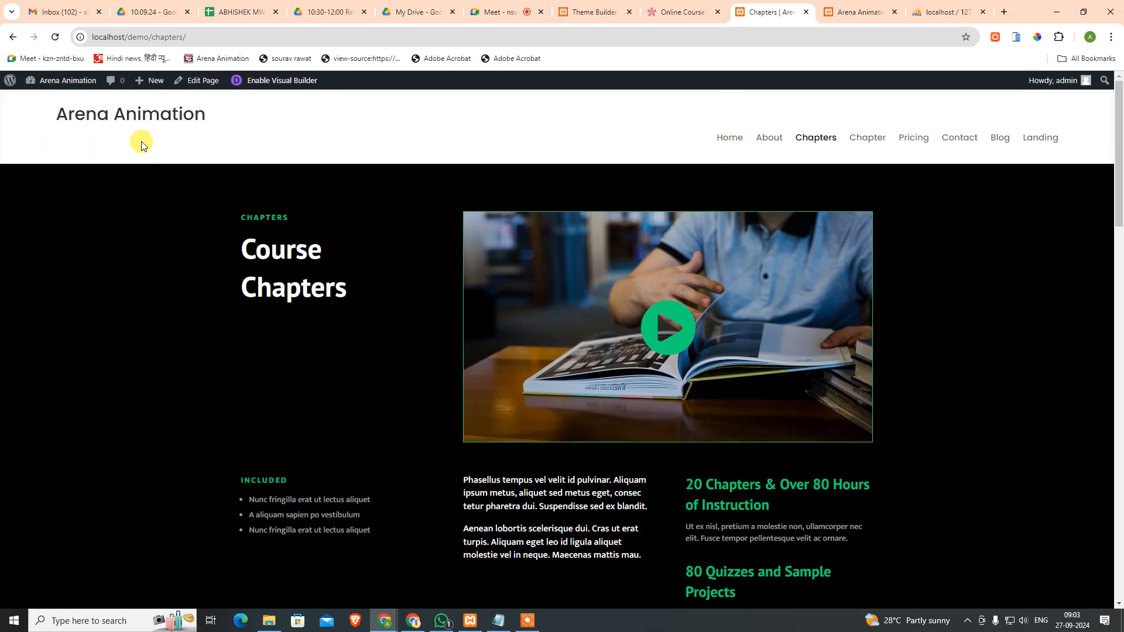
Step: Enable the Learn From The Leader tagline on phone, tablet and desktop, then save the Global Header
{"action": "left_click", "coordinate": [674, 15]}
{"action": "left_click", "coordinate": [593, 14]}
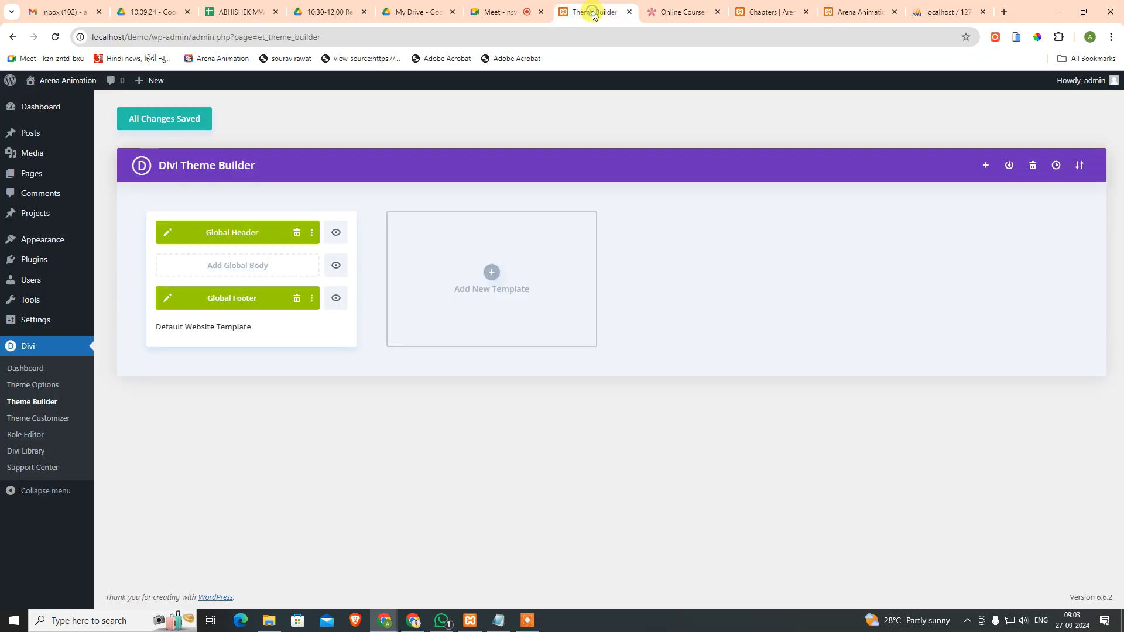
{"action": "left_click", "coordinate": [158, 234]}
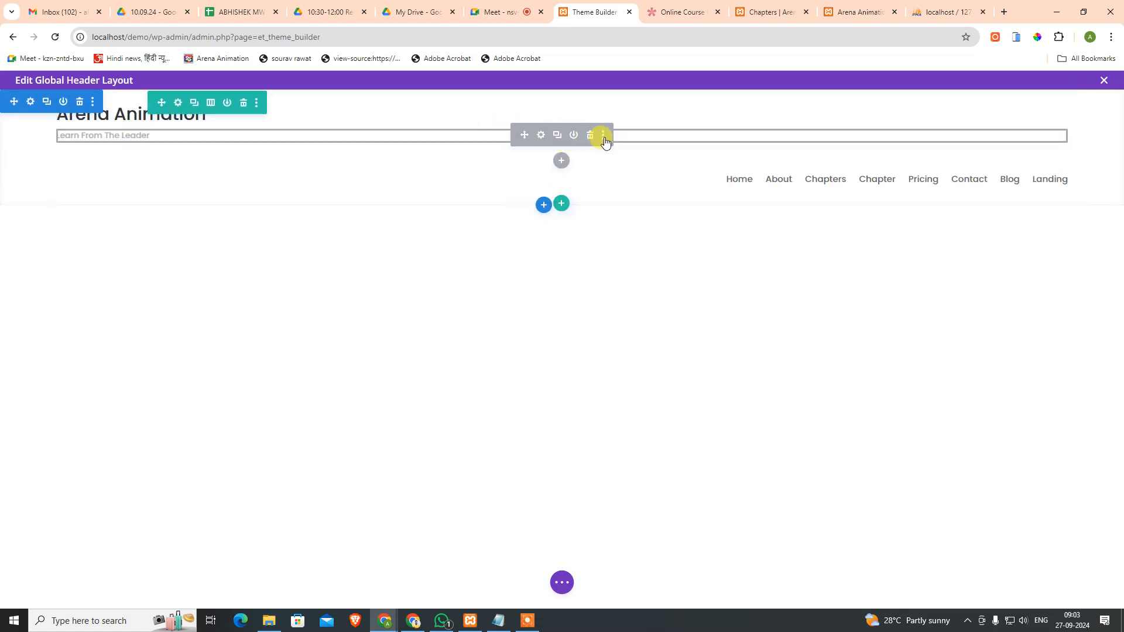
{"action": "left_click", "coordinate": [603, 137]}
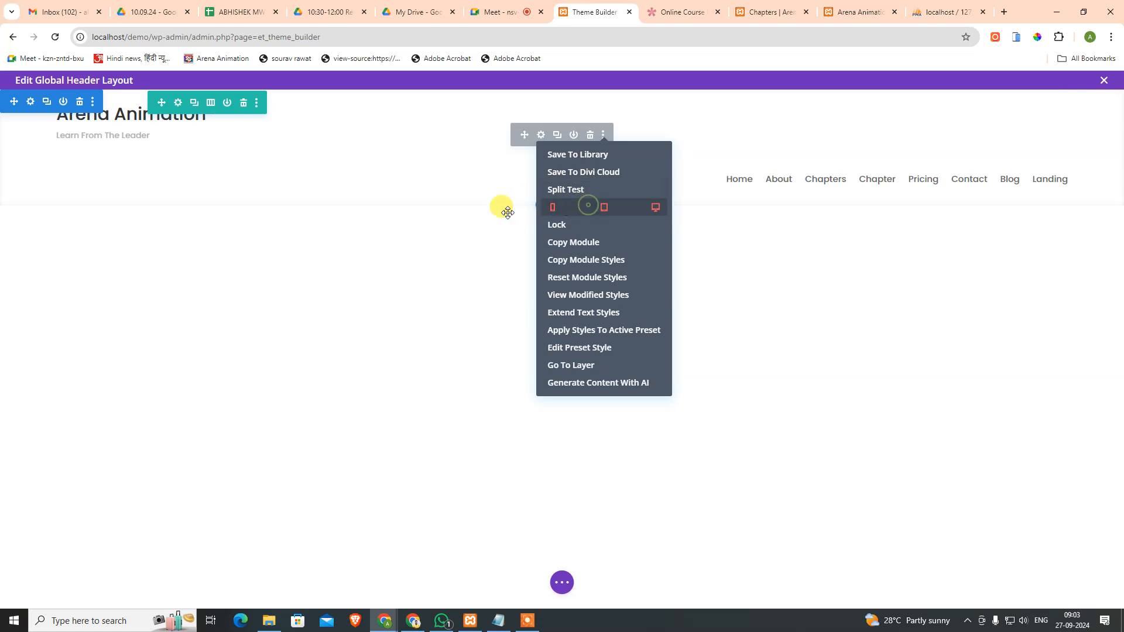
{"action": "left_click", "coordinate": [552, 210]}
{"action": "left_click", "coordinate": [604, 208]}
{"action": "left_click", "coordinate": [656, 210]}
{"action": "left_click", "coordinate": [268, 252]}
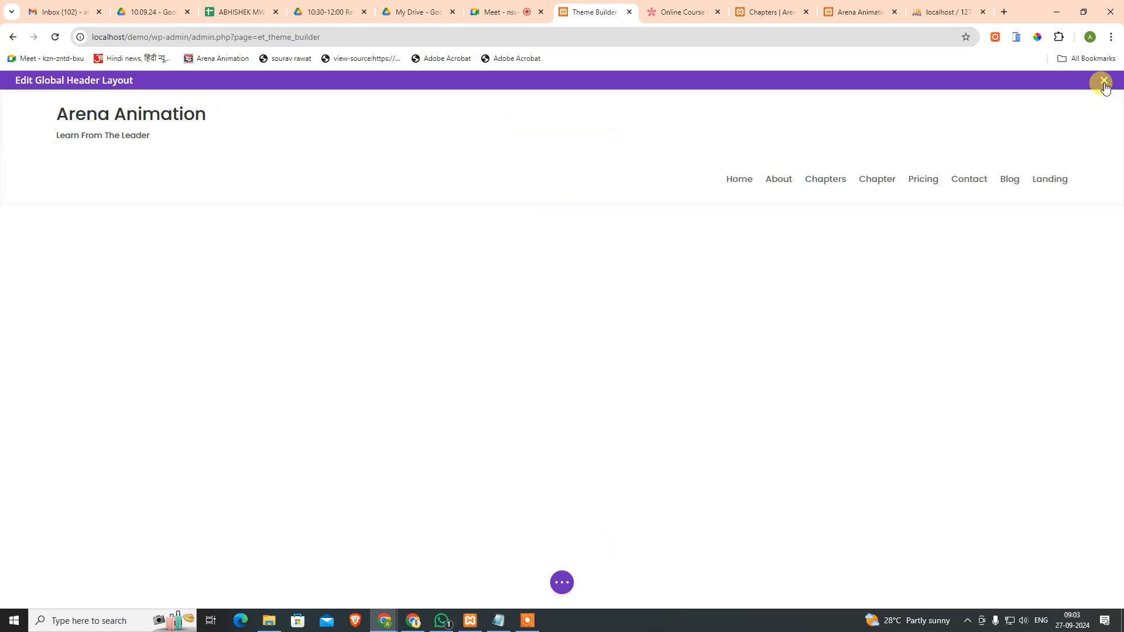
{"action": "left_click", "coordinate": [571, 583]}
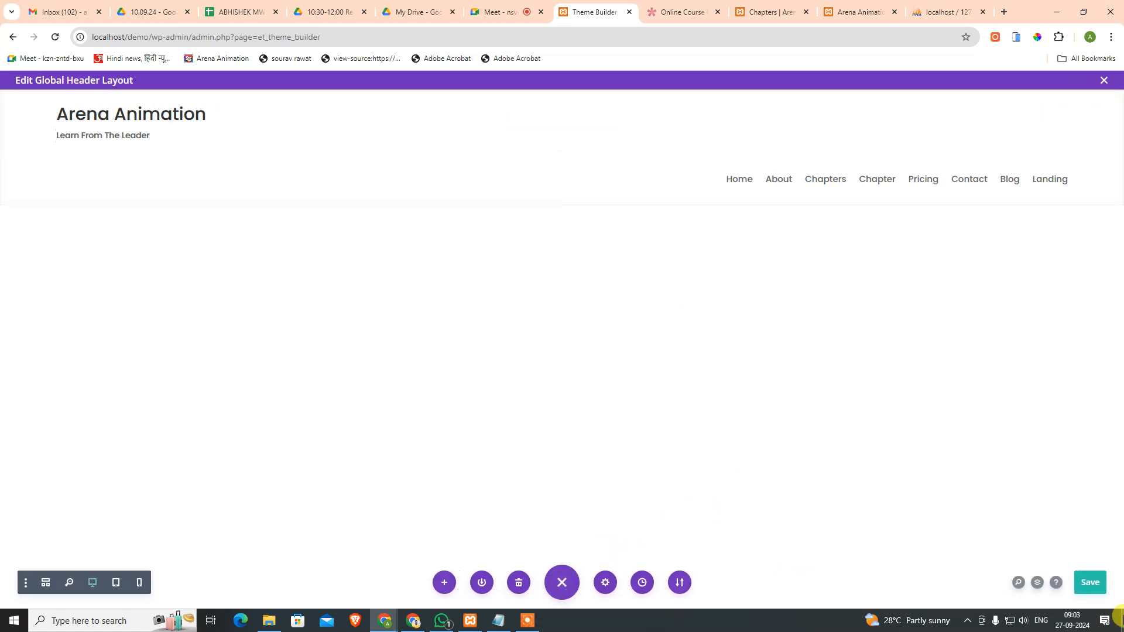
{"action": "left_click", "coordinate": [1093, 585]}
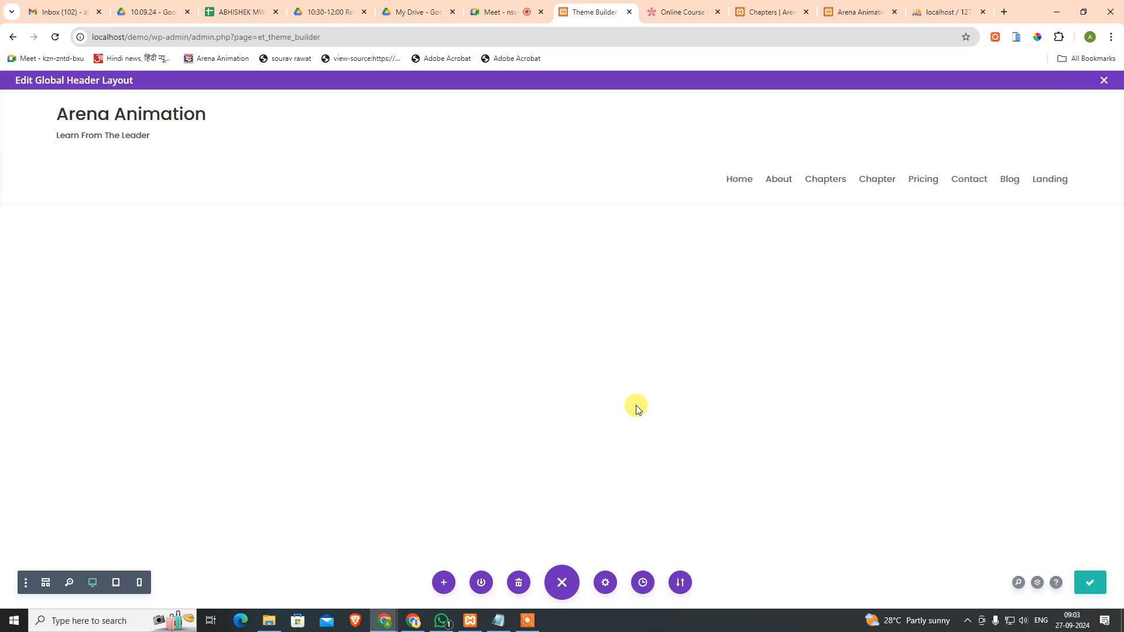
Step: Reload the Chapters page to confirm the tagline, then drag up the header row's bottom padding
{"action": "left_click", "coordinate": [701, 6]}
{"action": "left_click", "coordinate": [775, 4]}
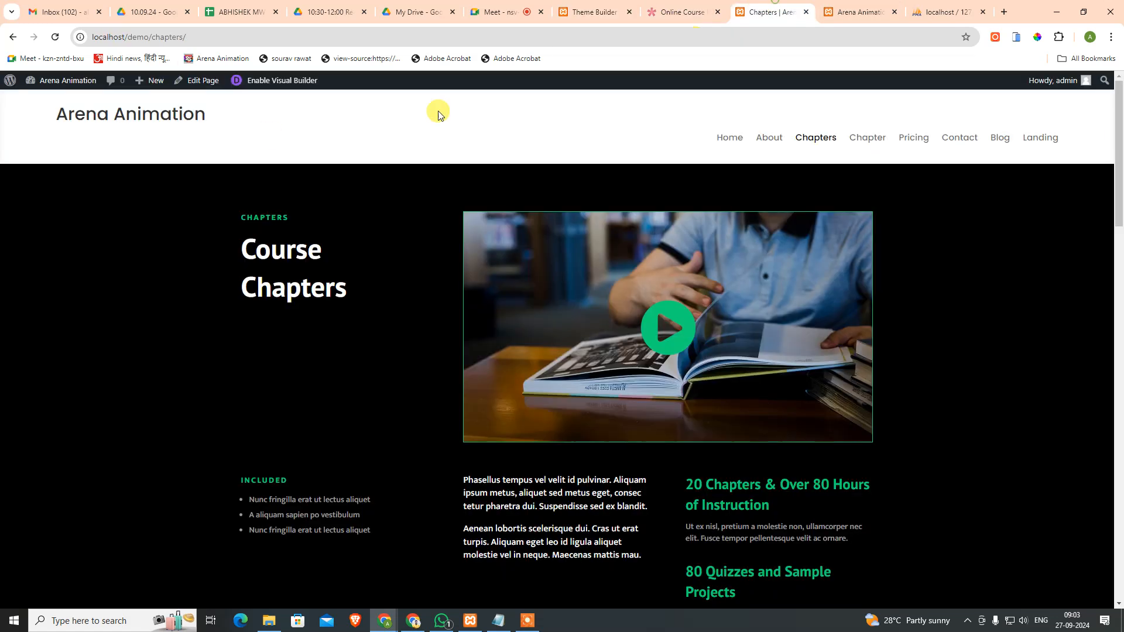
{"action": "left_click", "coordinate": [54, 37]}
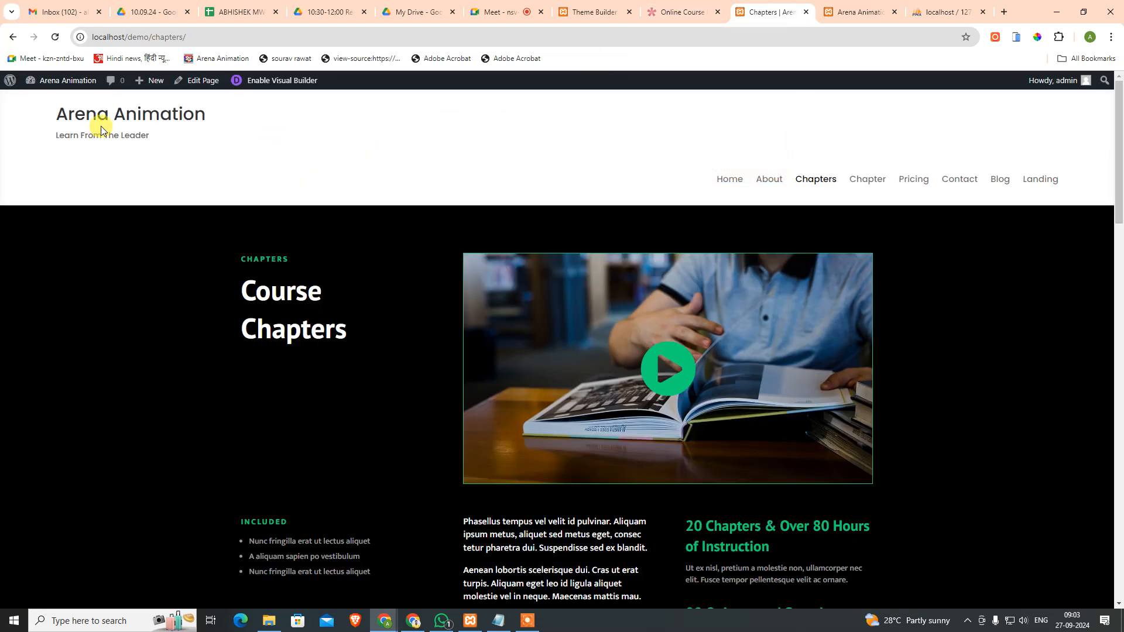
{"action": "left_click", "coordinate": [677, 12]}
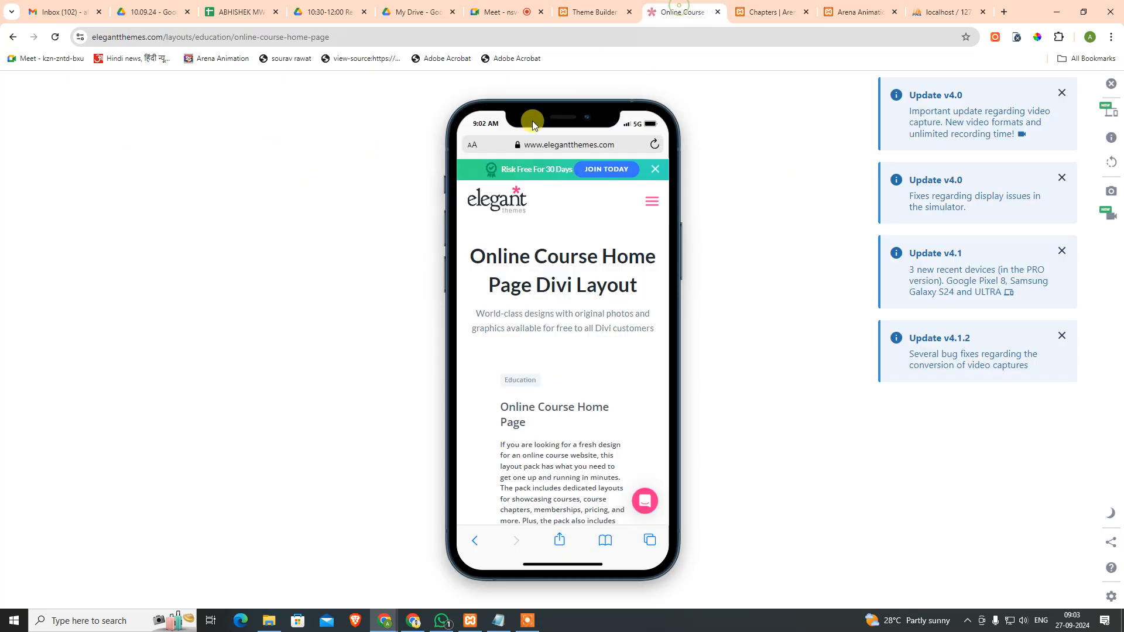
{"action": "left_click", "coordinate": [606, 8]}
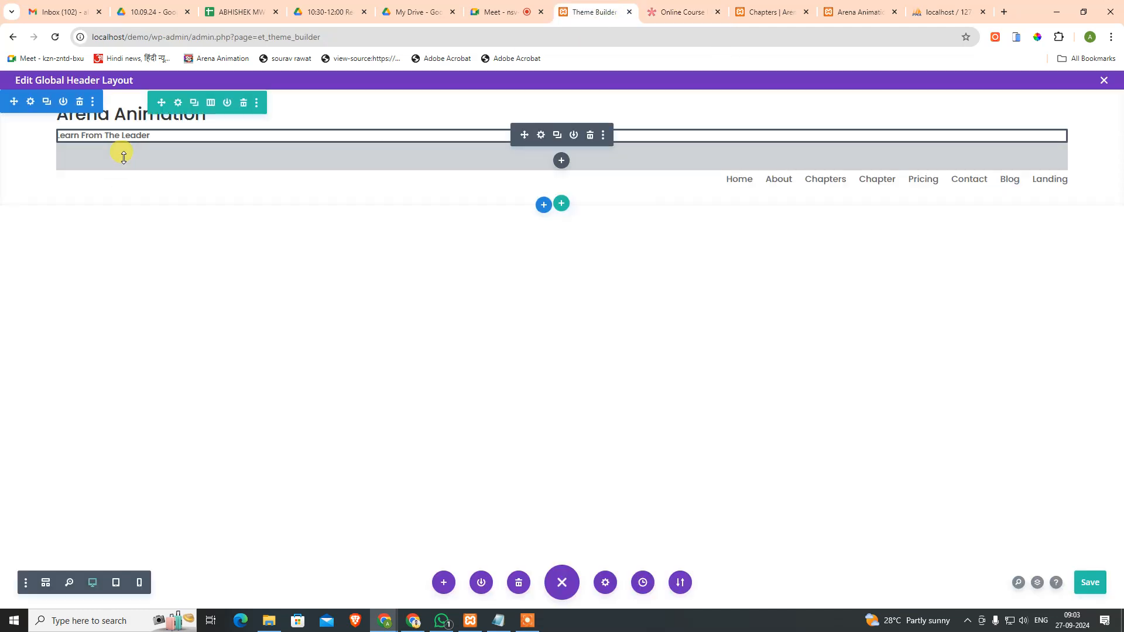
{"action": "left_click_drag", "start_coordinate": [143, 164], "coordinate": [153, 132]}
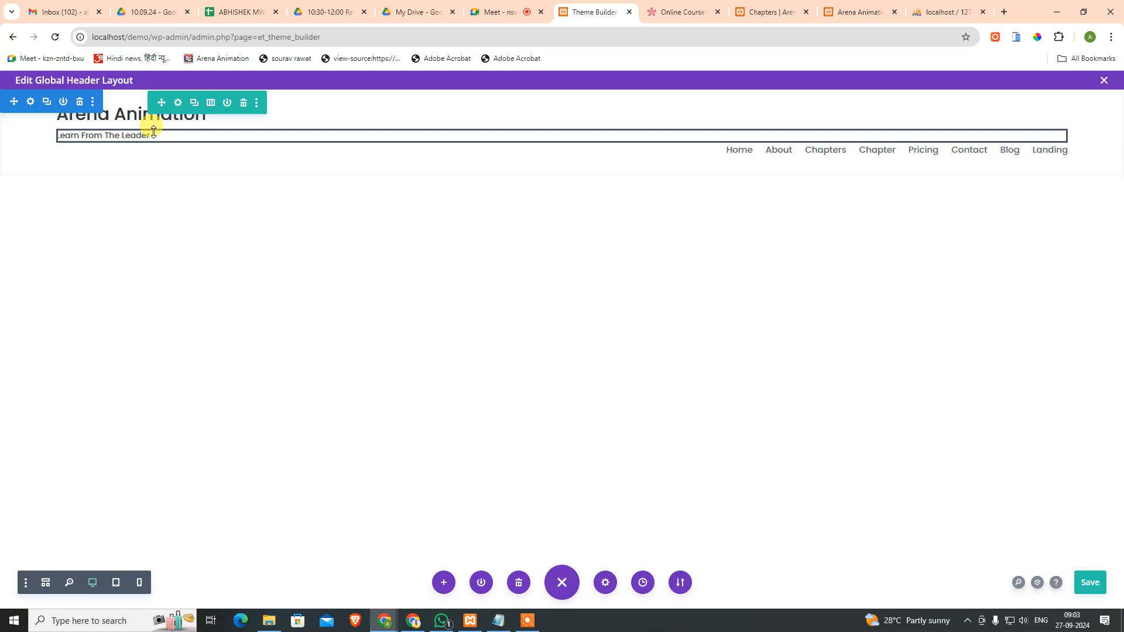
Step: Give the header row a 1/4 + 3/4 column structure and move the menu into the right column
{"action": "left_click", "coordinate": [177, 103]}
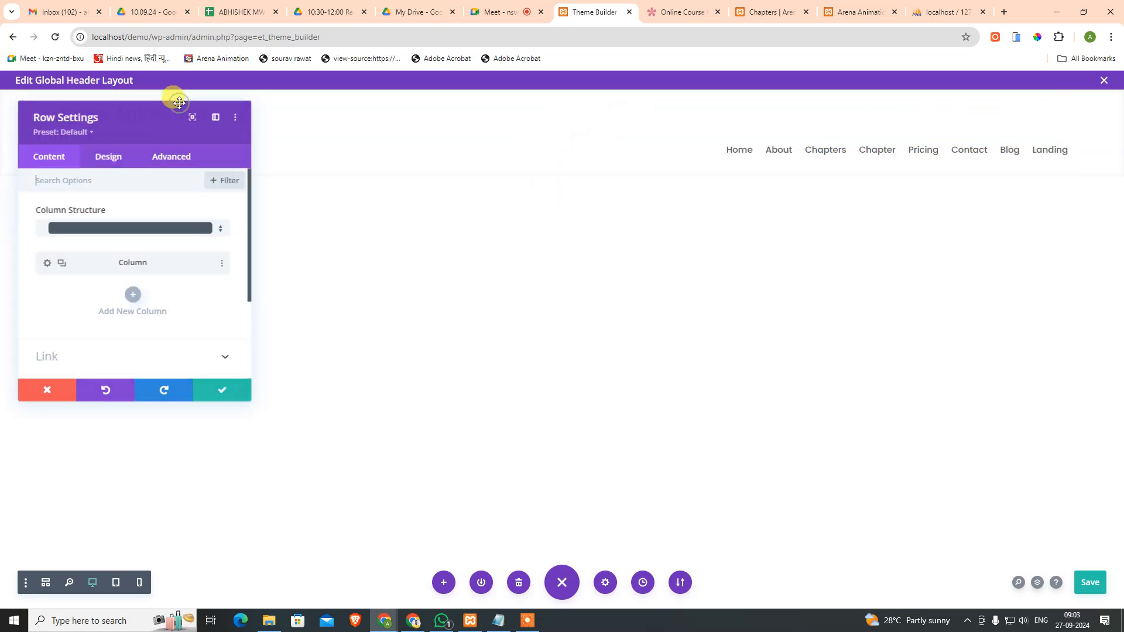
{"action": "left_click", "coordinate": [151, 228]}
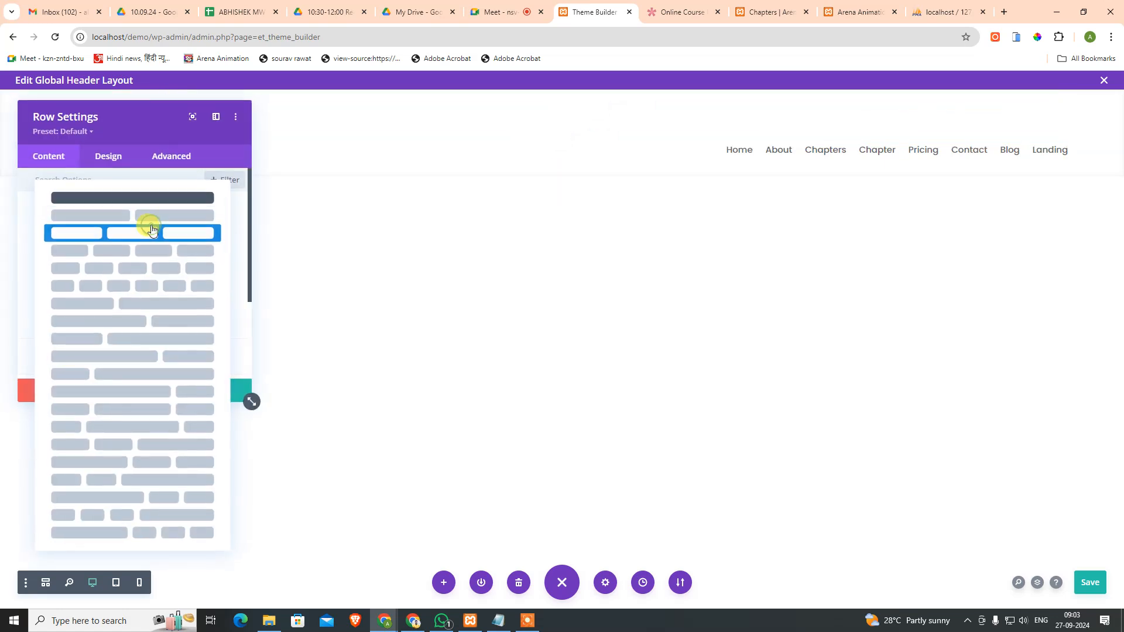
{"action": "left_click", "coordinate": [153, 219]}
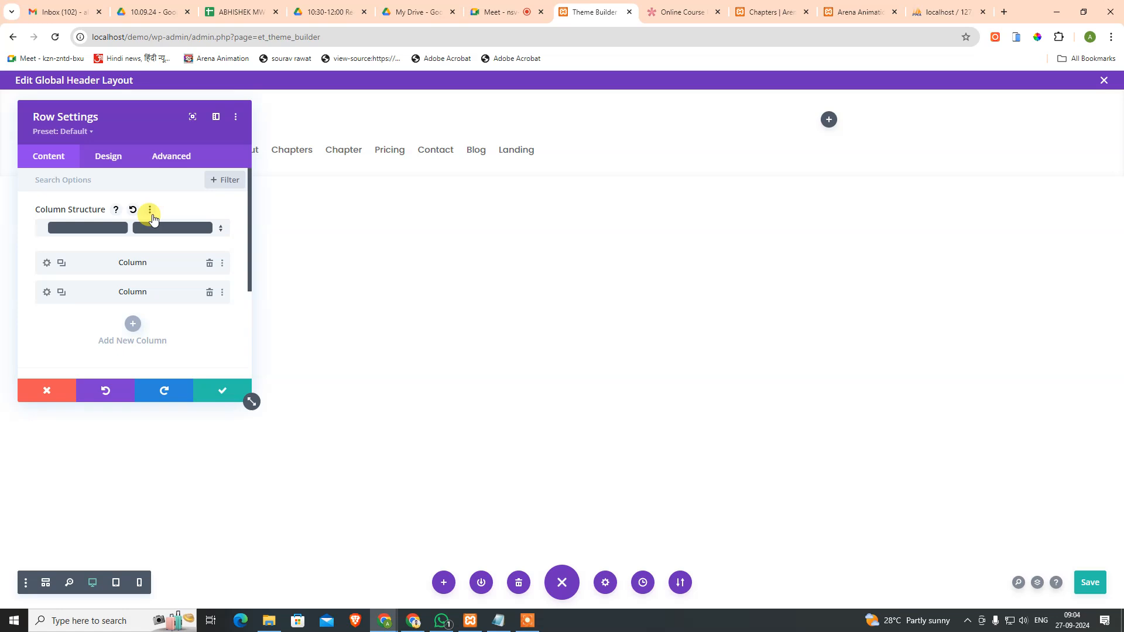
{"action": "left_click_drag", "start_coordinate": [173, 114], "coordinate": [243, 239]}
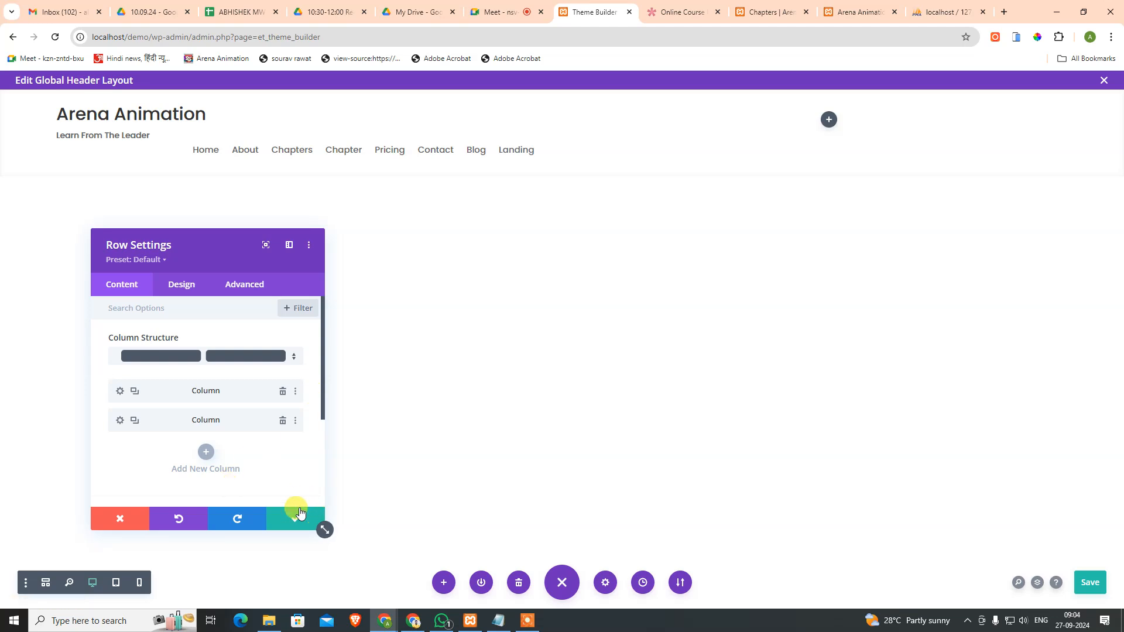
{"action": "left_click", "coordinate": [228, 356]}
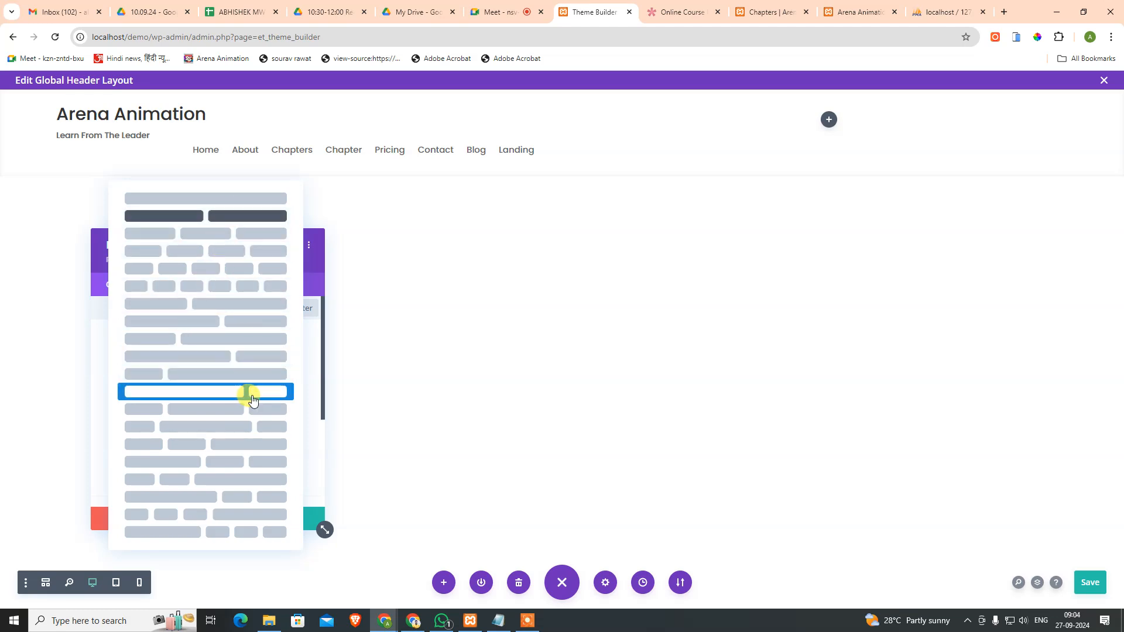
{"action": "left_click", "coordinate": [243, 377]}
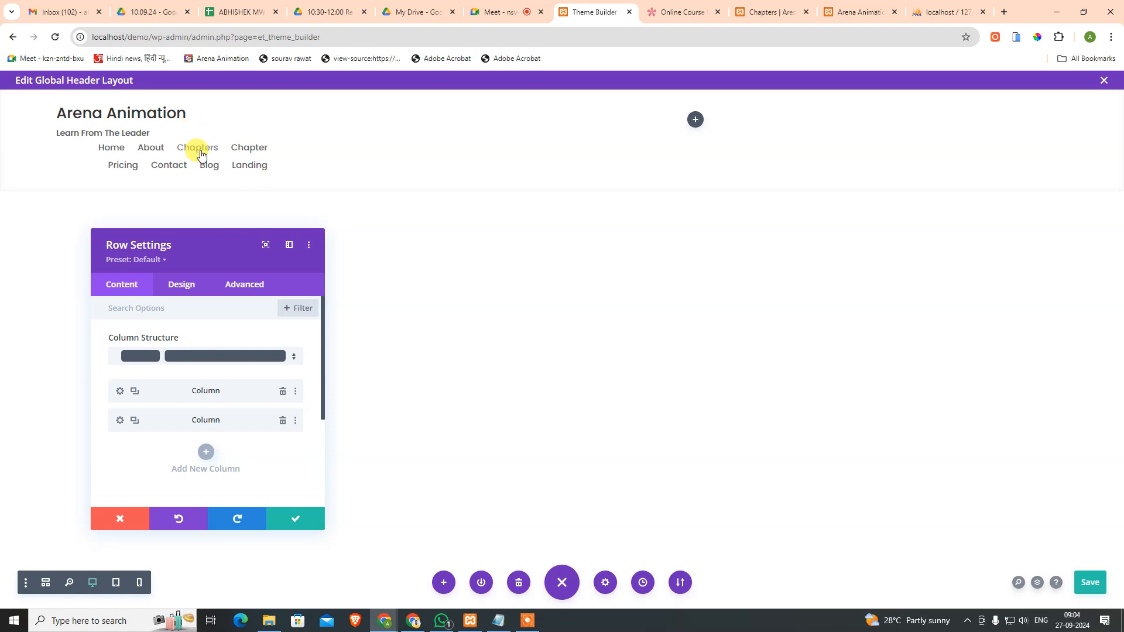
{"action": "left_click", "coordinate": [284, 519]}
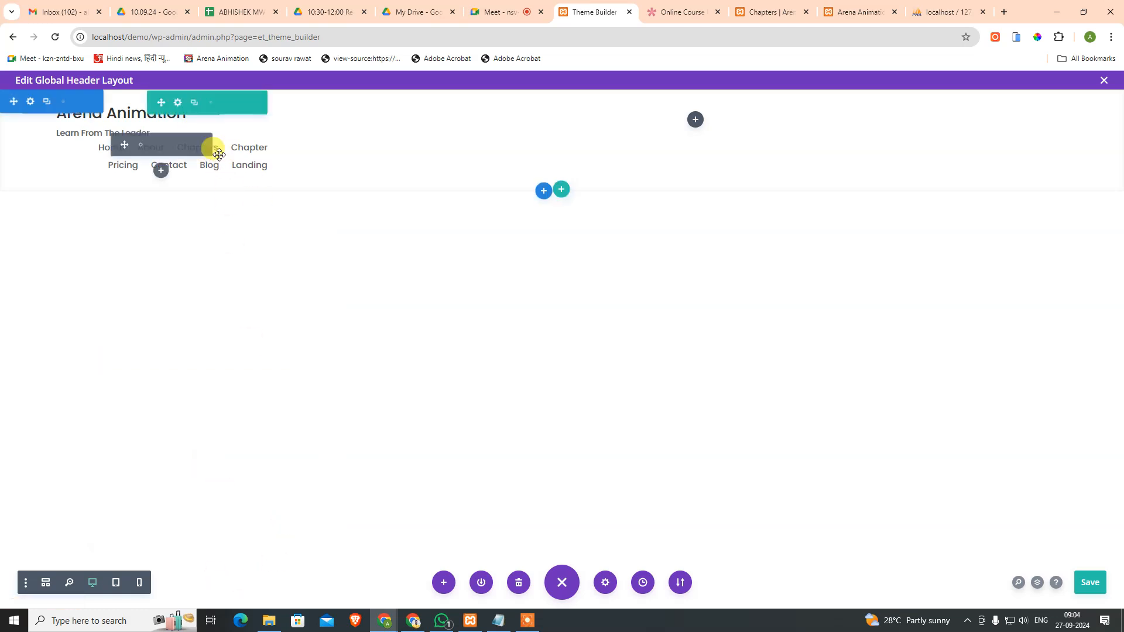
{"action": "left_click_drag", "start_coordinate": [125, 146], "coordinate": [624, 116]}
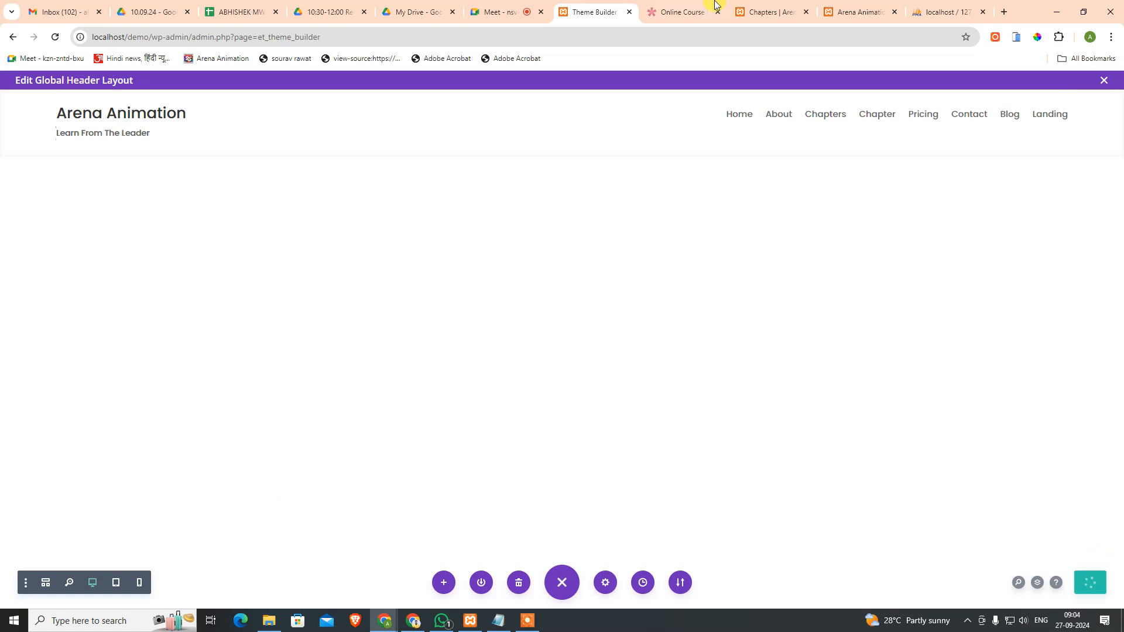
{"action": "left_click", "coordinate": [678, 4]}
{"action": "left_click", "coordinate": [749, 13]}
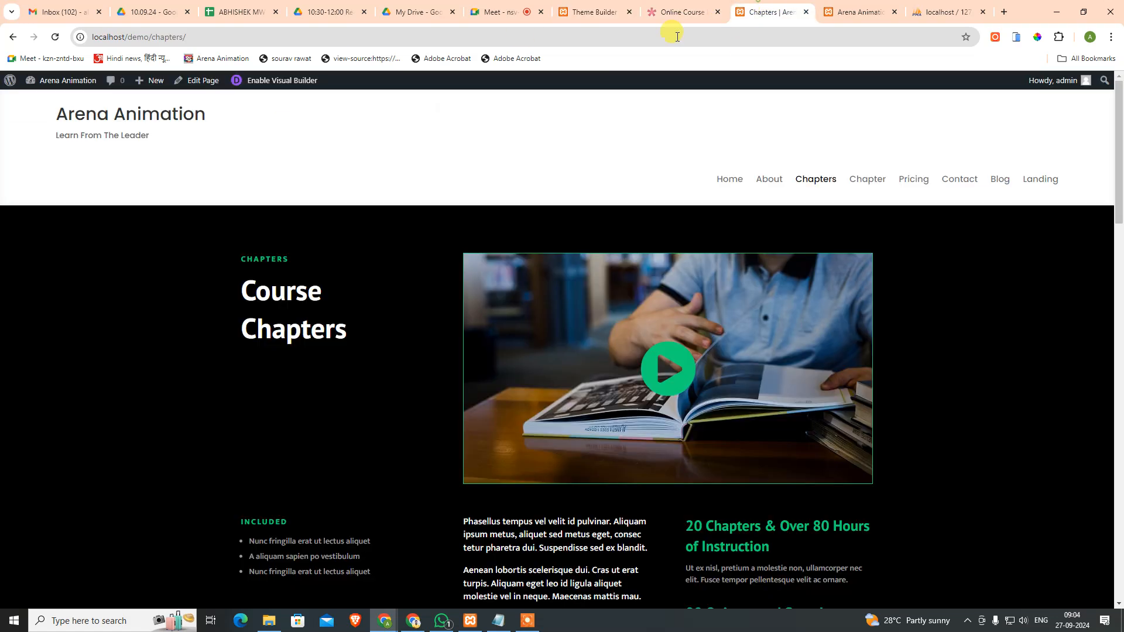
{"action": "left_click", "coordinate": [56, 38]}
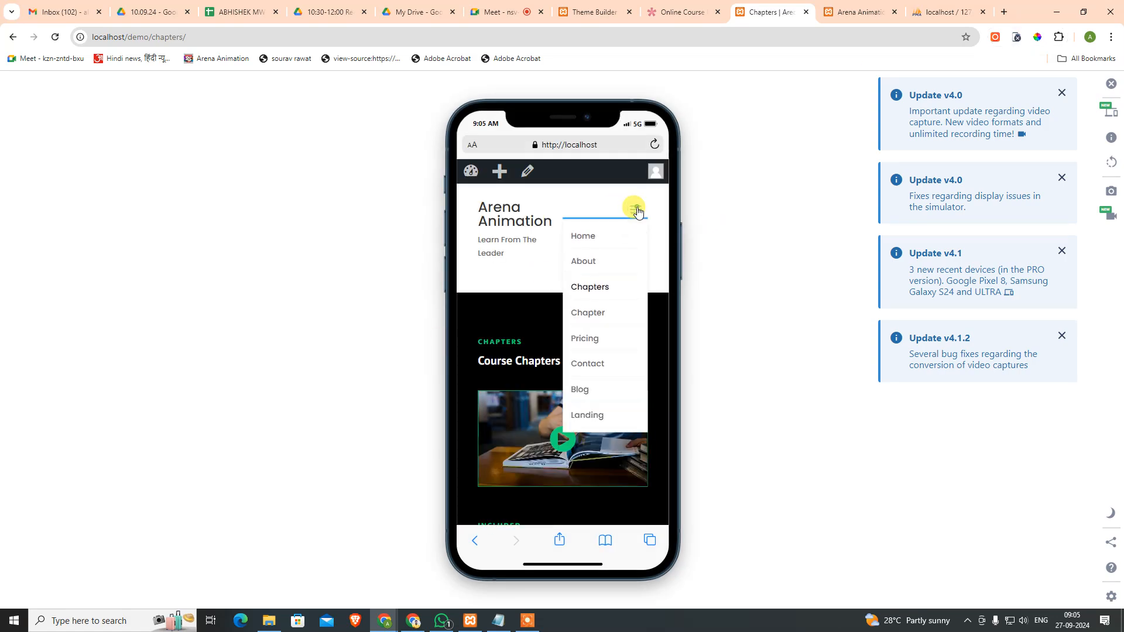
{"action": "left_click", "coordinate": [637, 210]}
{"action": "left_click", "coordinate": [636, 210]}
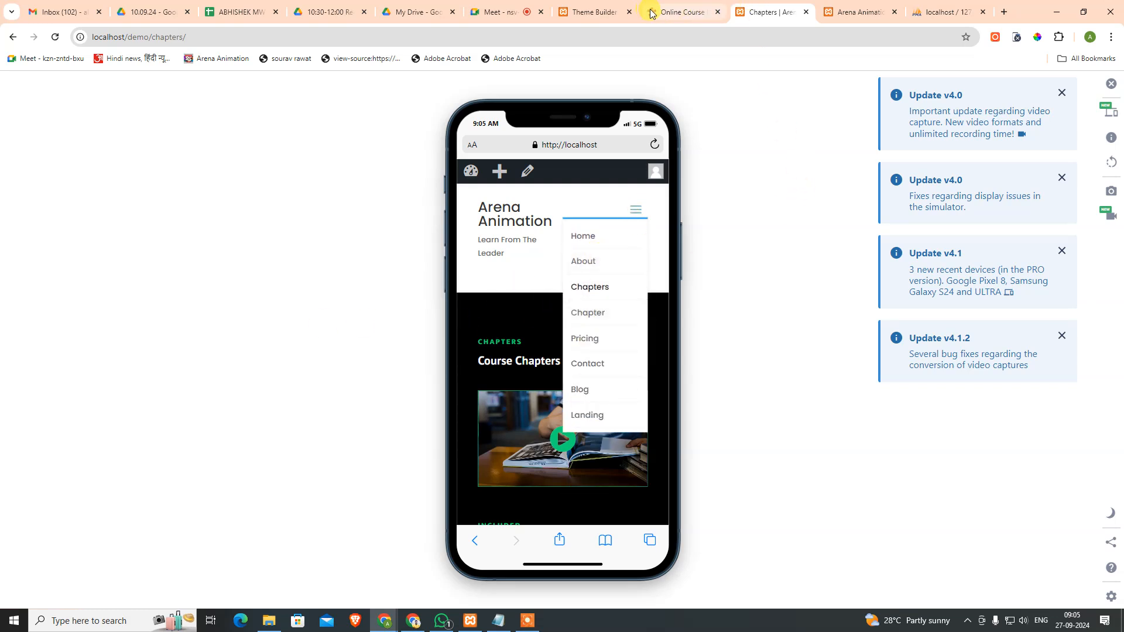
{"action": "left_click", "coordinate": [607, 12]}
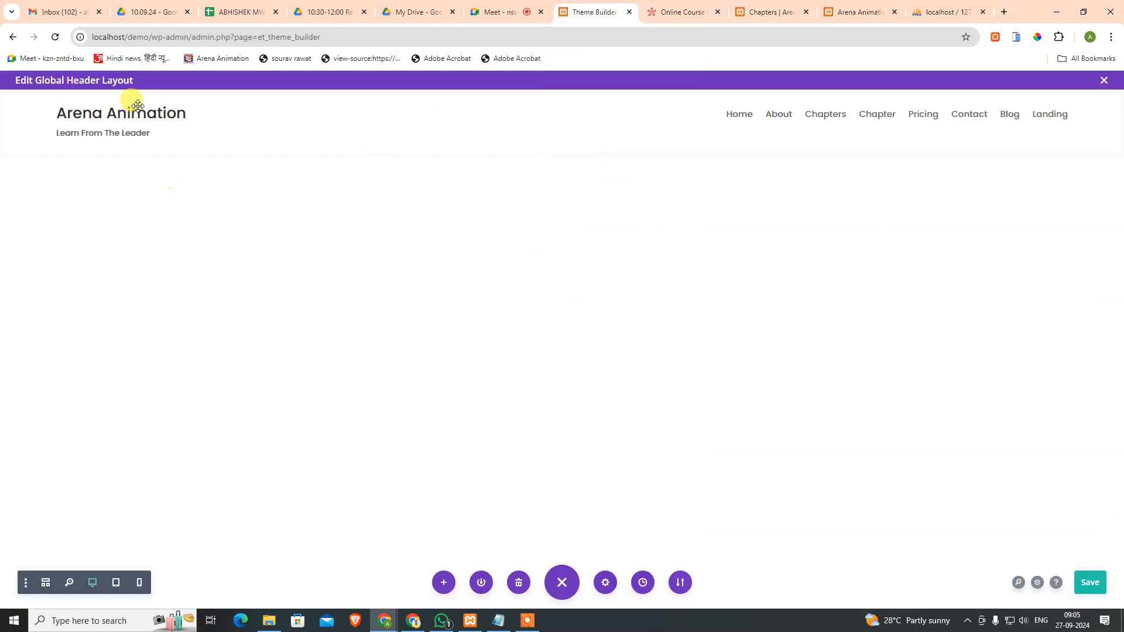
Step: Switch to the Online Course browser tab with the Elegant Themes layout demo
{"action": "mouse_move", "coordinate": [138, 102]}
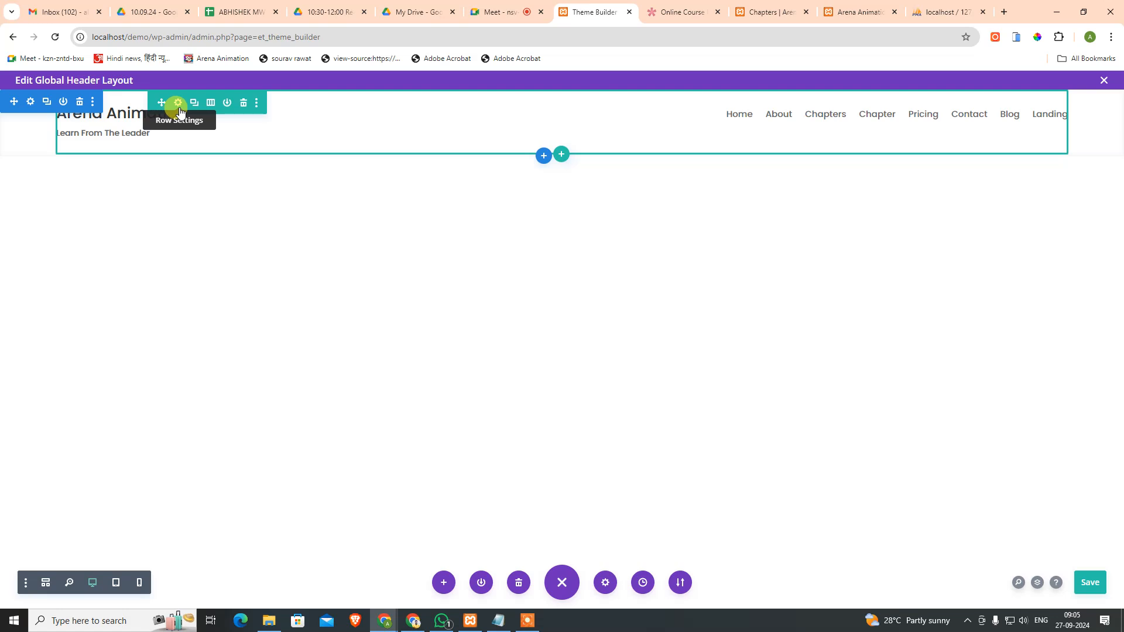
{"action": "mouse_move", "coordinate": [326, 124]}
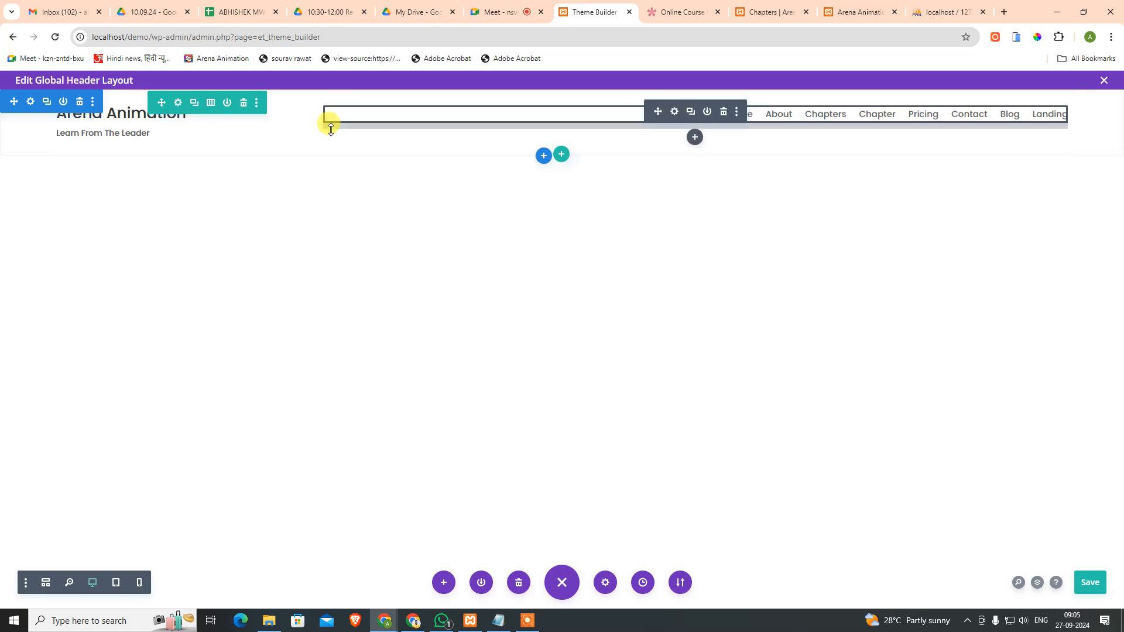
{"action": "mouse_move", "coordinate": [233, 129]}
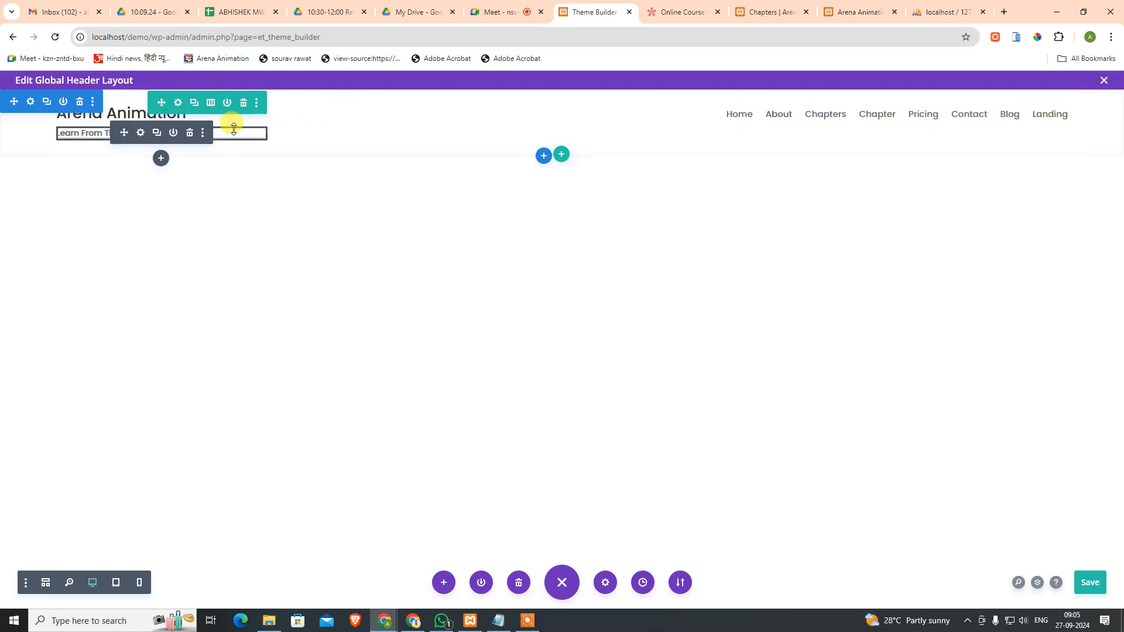
{"action": "left_click", "coordinate": [674, 12]}
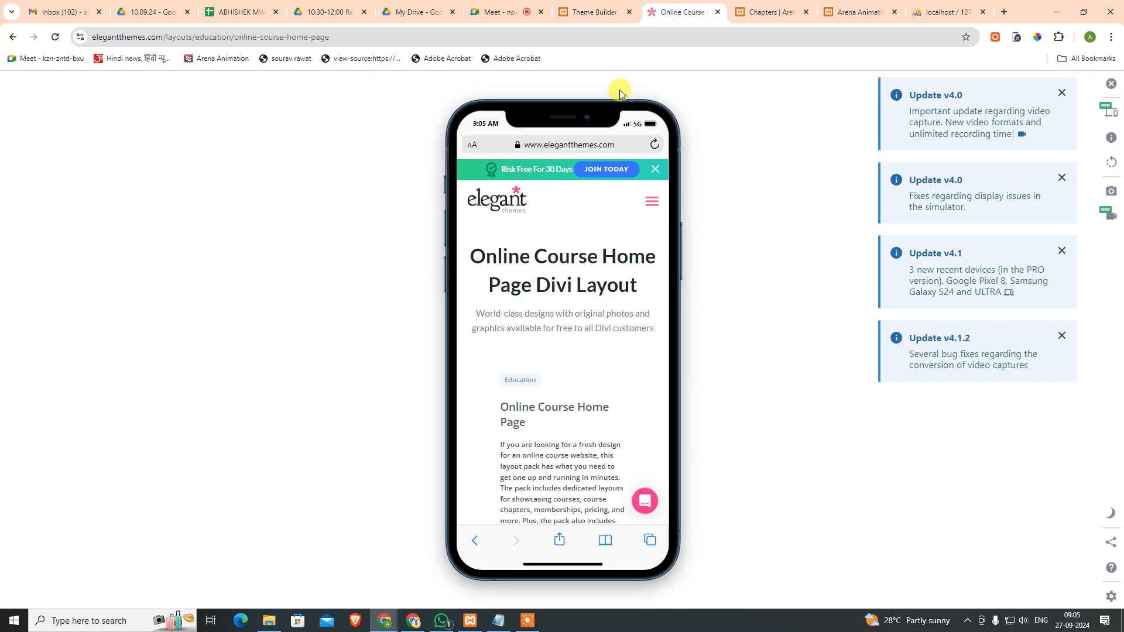
Step: Inspect the demo's desktop header markup and menu container, then switch to the local Chapters page
{"action": "left_click", "coordinate": [11, 39]}
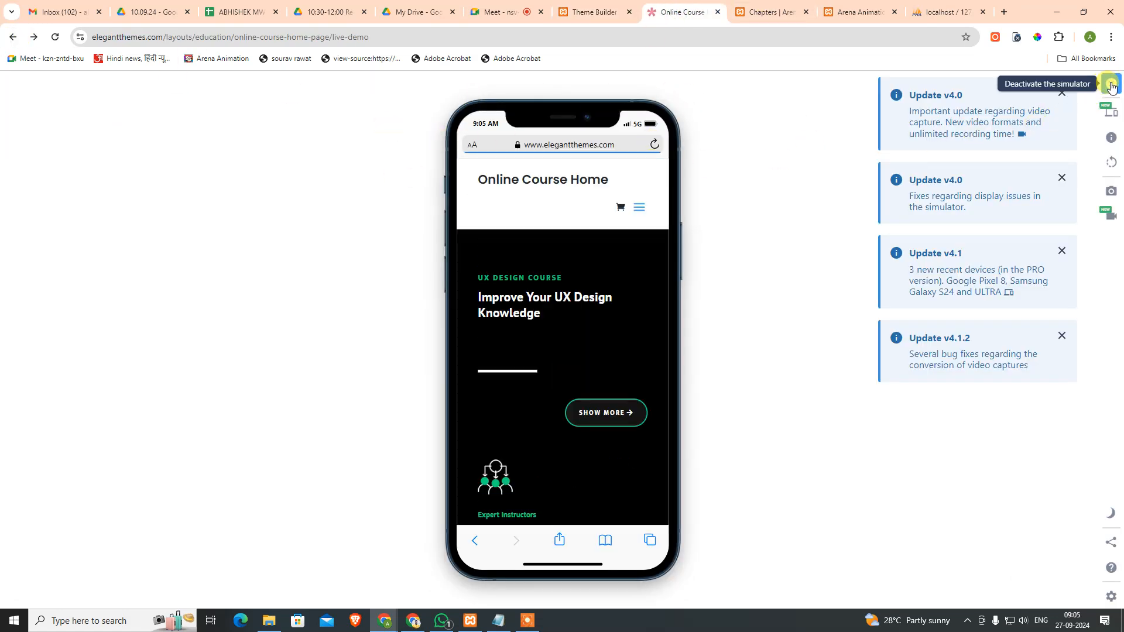
{"action": "left_click", "coordinate": [1111, 86]}
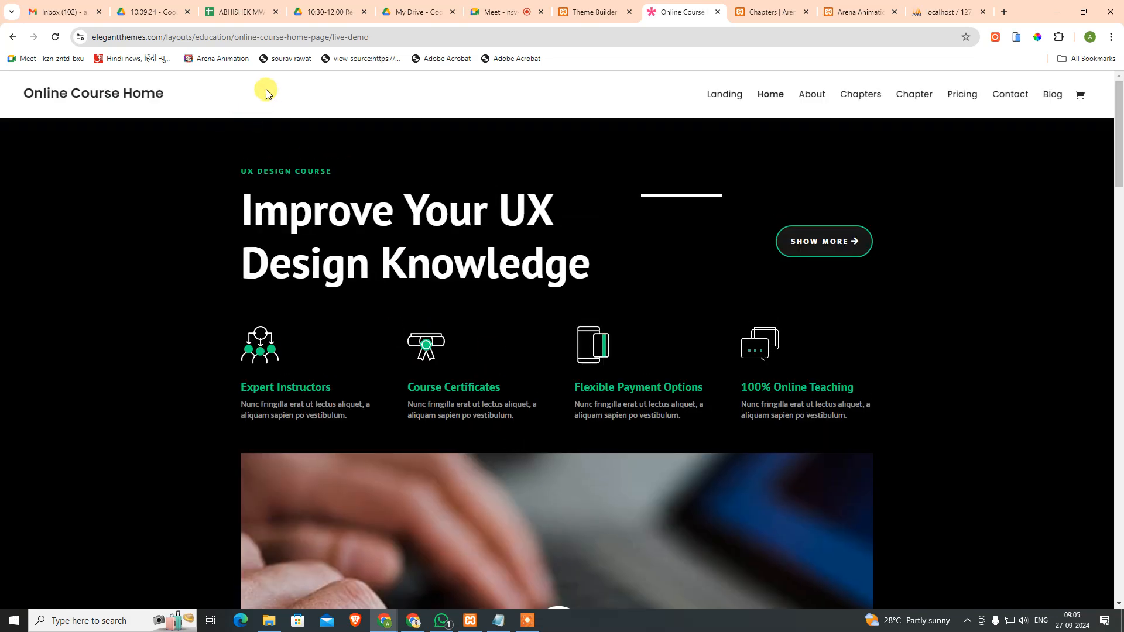
{"action": "right_click", "coordinate": [269, 115]}
{"action": "left_click", "coordinate": [318, 471]}
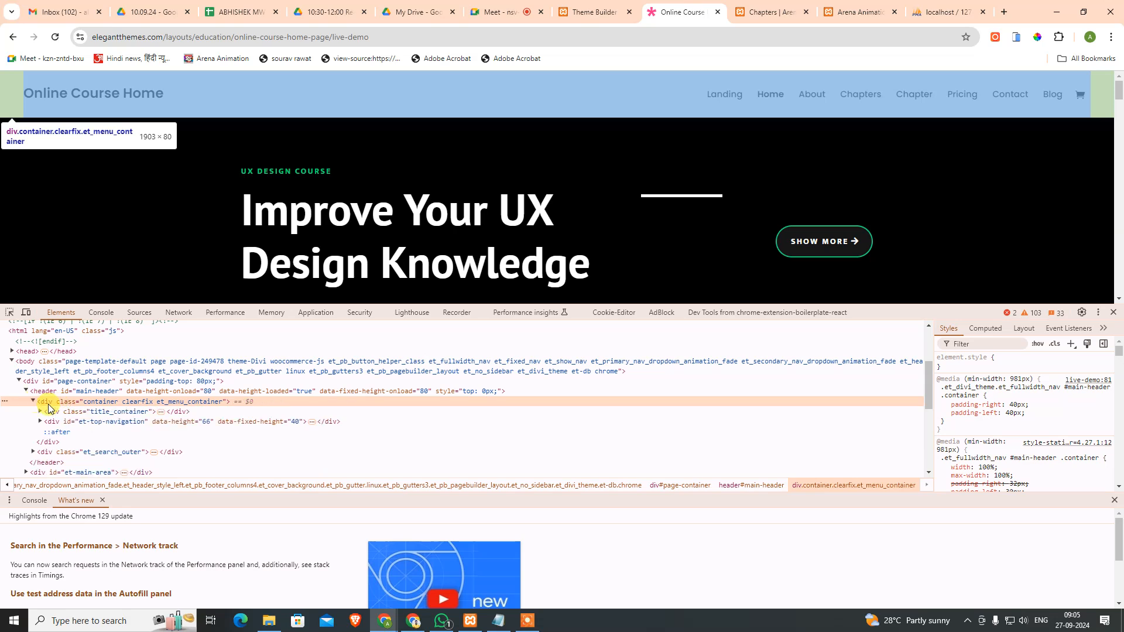
{"action": "left_click", "coordinate": [33, 403]}
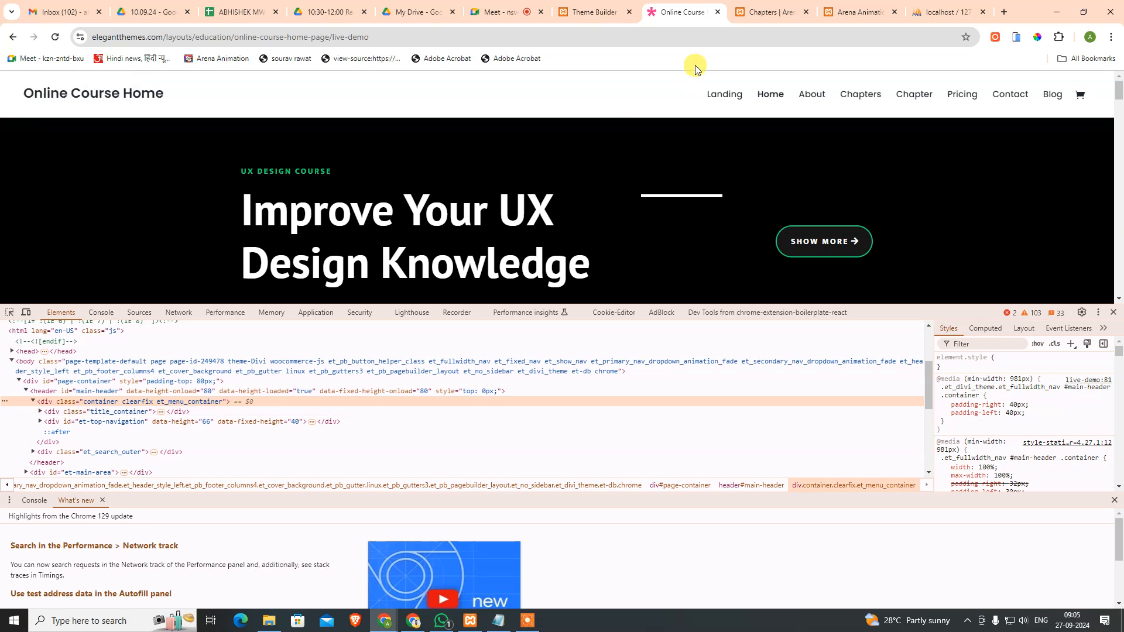
{"action": "left_click", "coordinate": [591, 11]}
{"action": "left_click", "coordinate": [764, 8]}
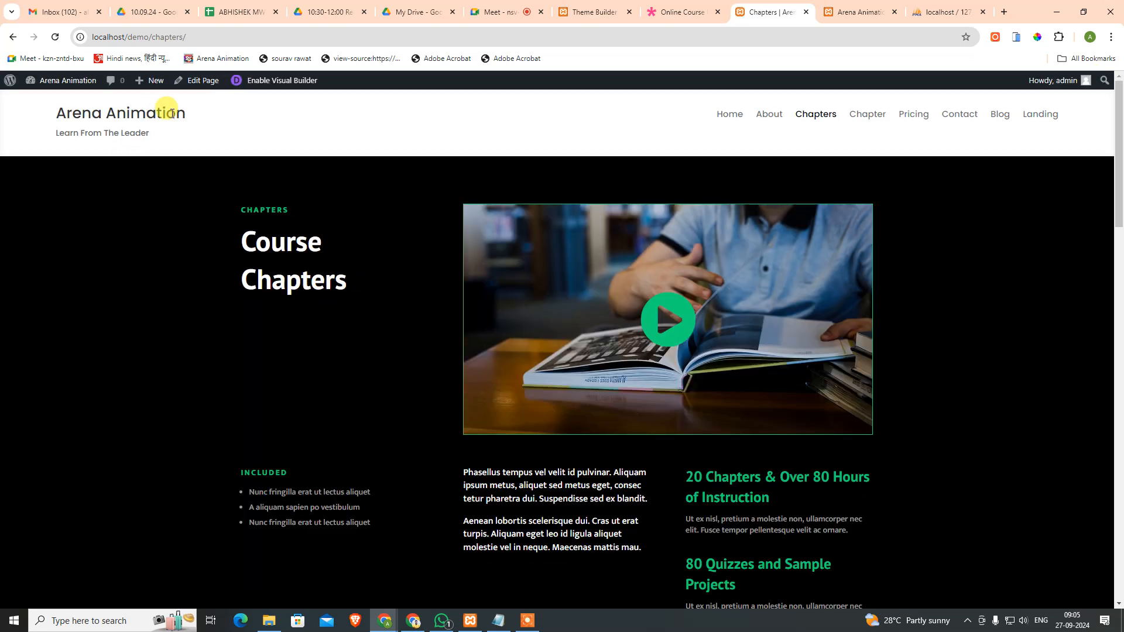
Step: Inspect the Chapters page header row and its column divs in the browser dev tools, then go back to the header layout editor
{"action": "right_click", "coordinate": [172, 113]}
{"action": "left_click", "coordinate": [234, 472]}
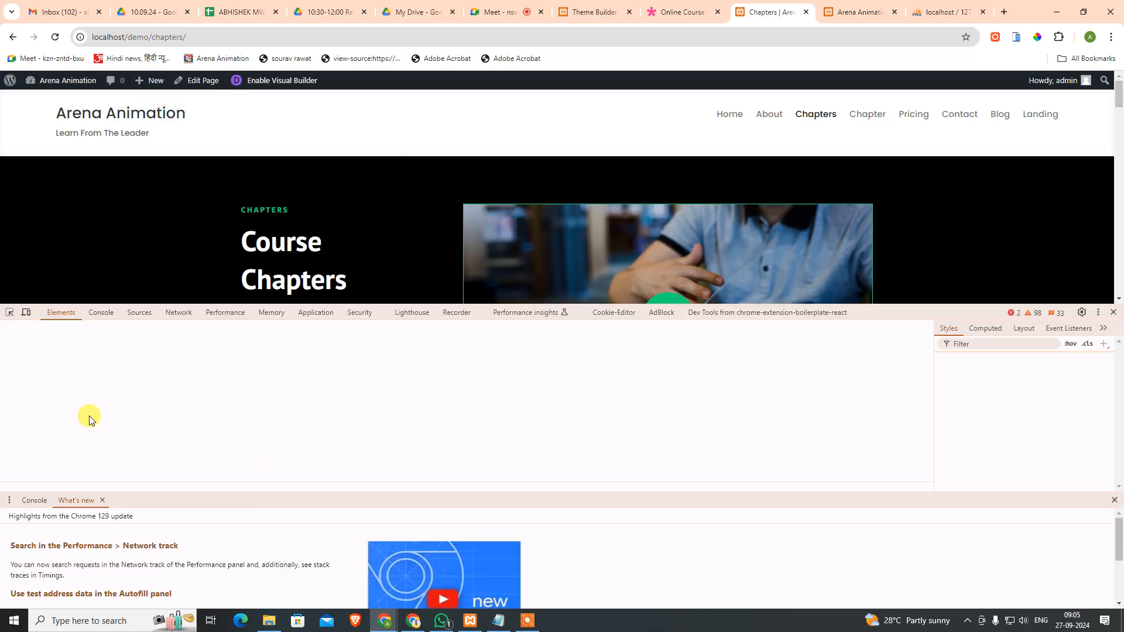
{"action": "left_click", "coordinate": [9, 312]}
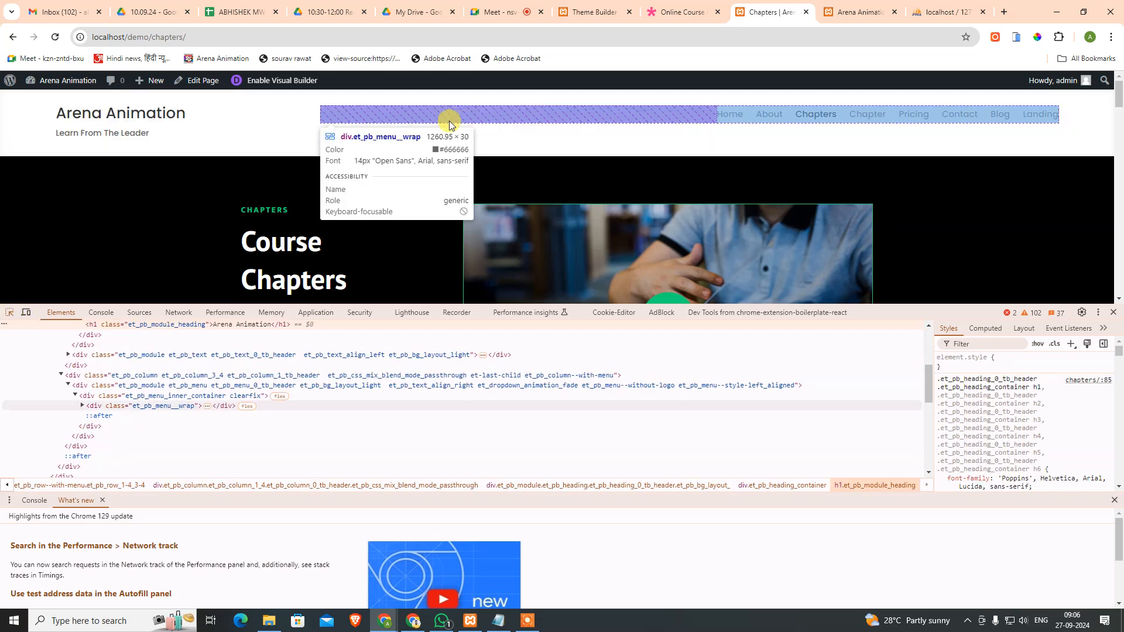
{"action": "left_click", "coordinate": [275, 110]}
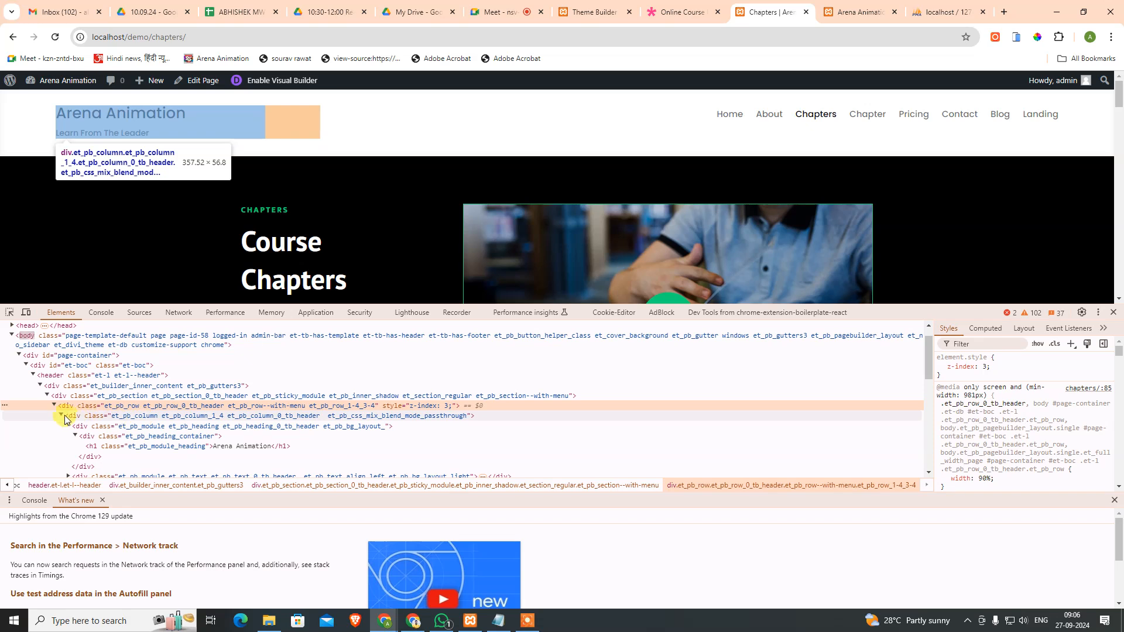
{"action": "left_click", "coordinate": [62, 417]}
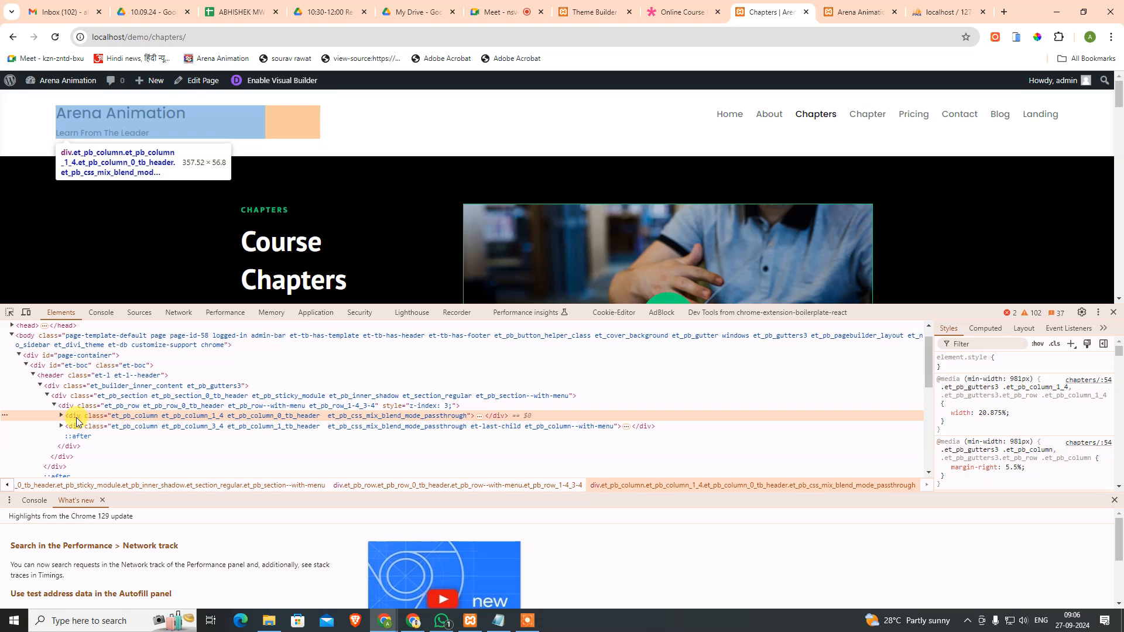
{"action": "left_click", "coordinate": [563, 8]}
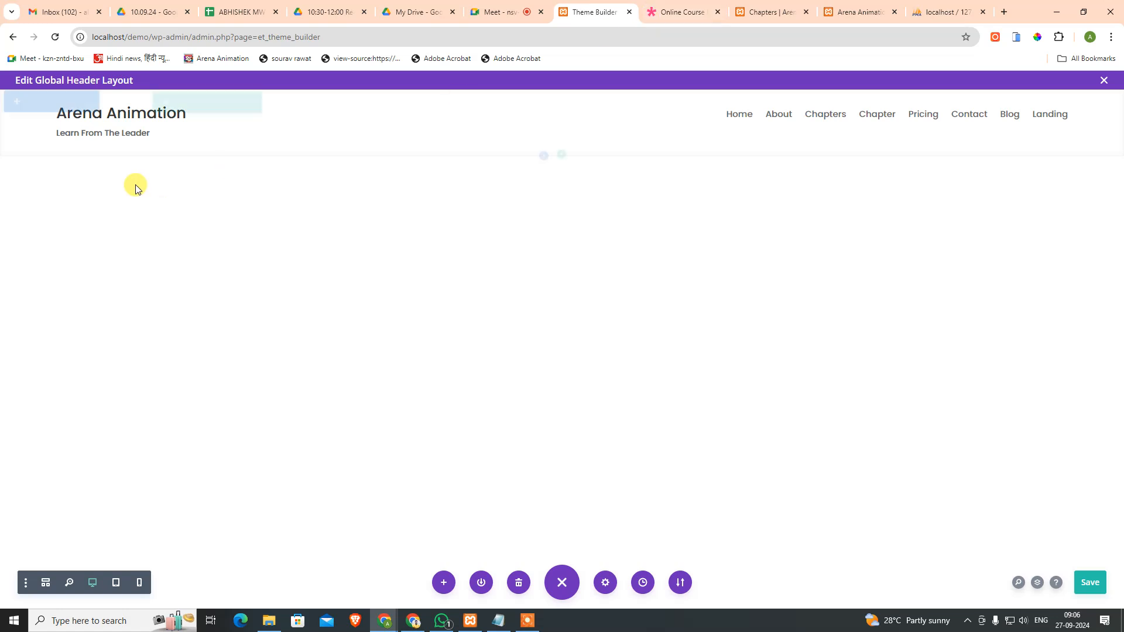
Step: Change the header row's column layout to a single column
{"action": "mouse_move", "coordinate": [127, 133]}
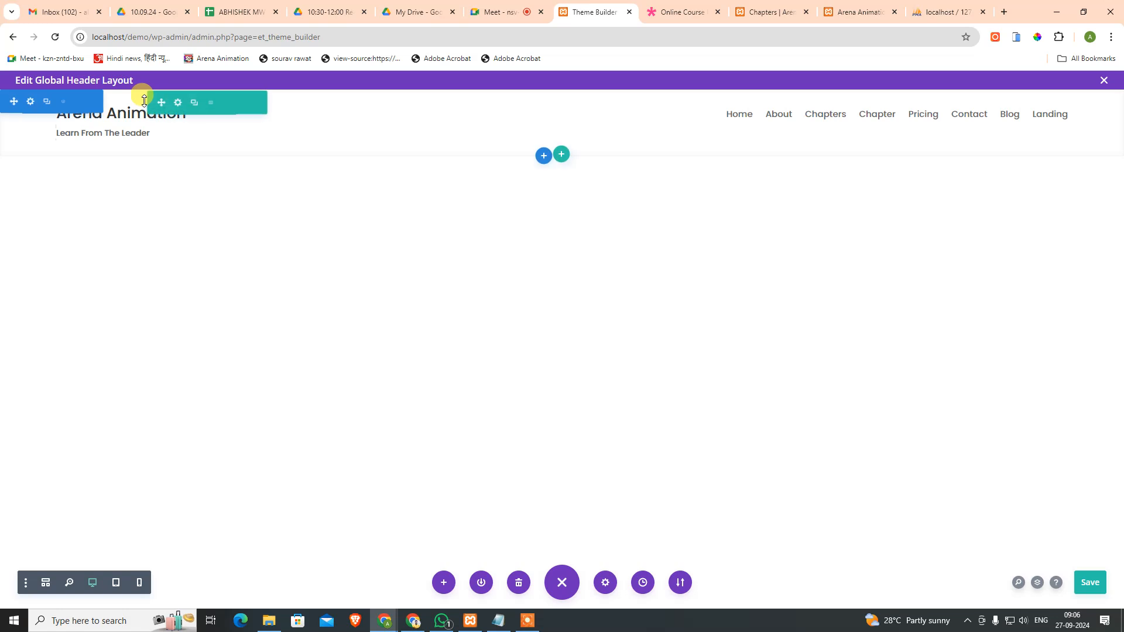
{"action": "left_click", "coordinate": [212, 104]}
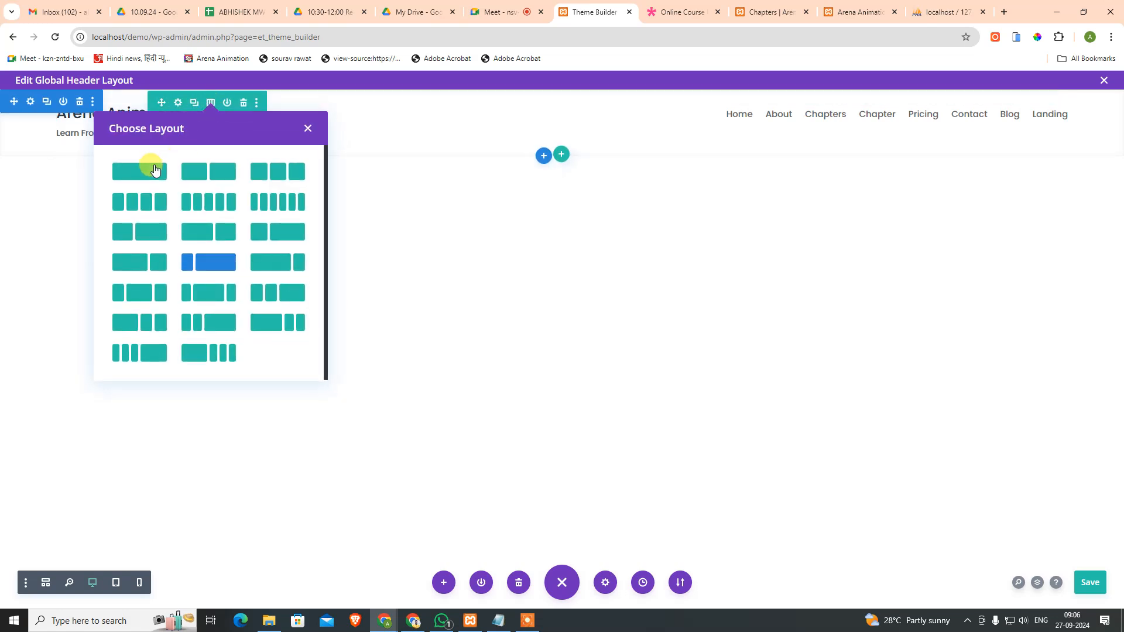
{"action": "left_click", "coordinate": [150, 171]}
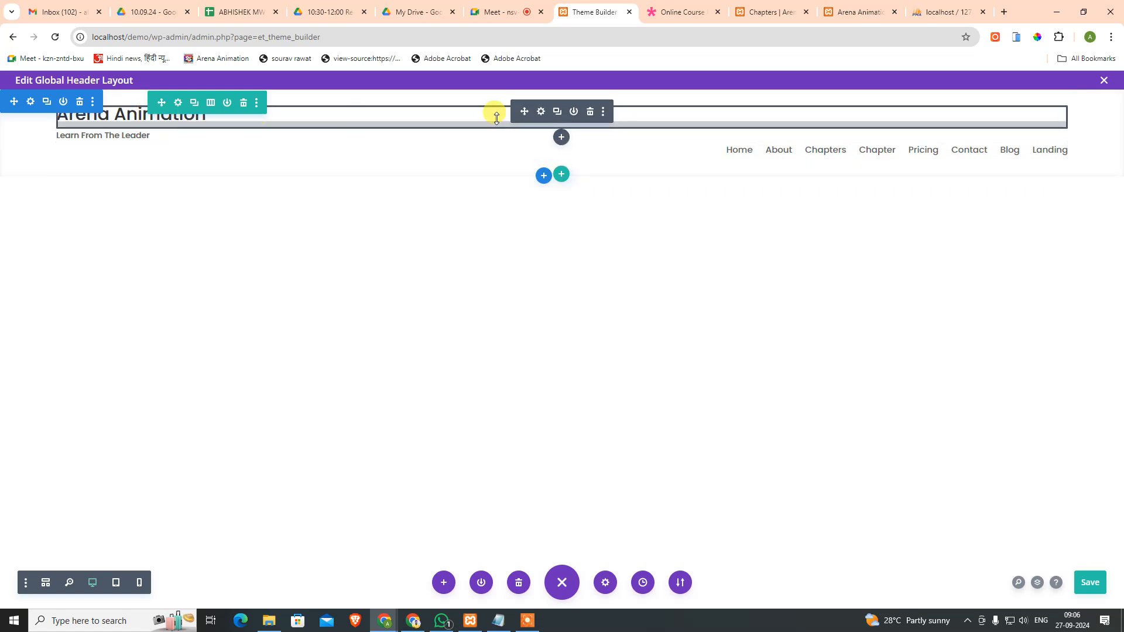
Step: Delete the 'Arena Animation' heading and 'Learn From The Leader' text modules, and save the layout
{"action": "left_click", "coordinate": [541, 111]}
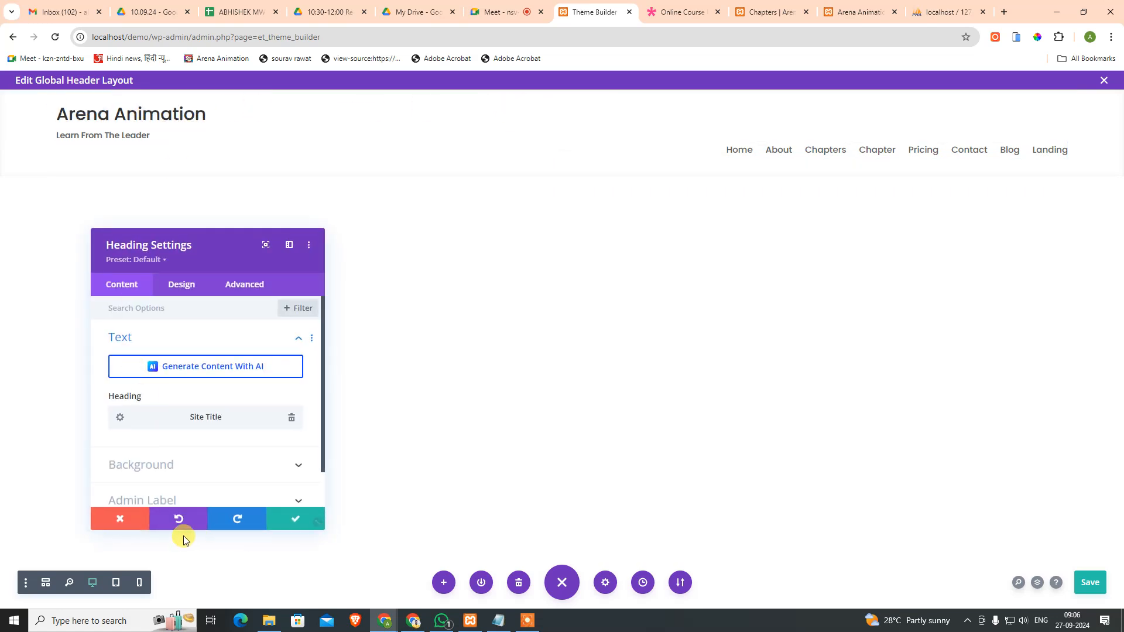
{"action": "left_click", "coordinate": [121, 520]}
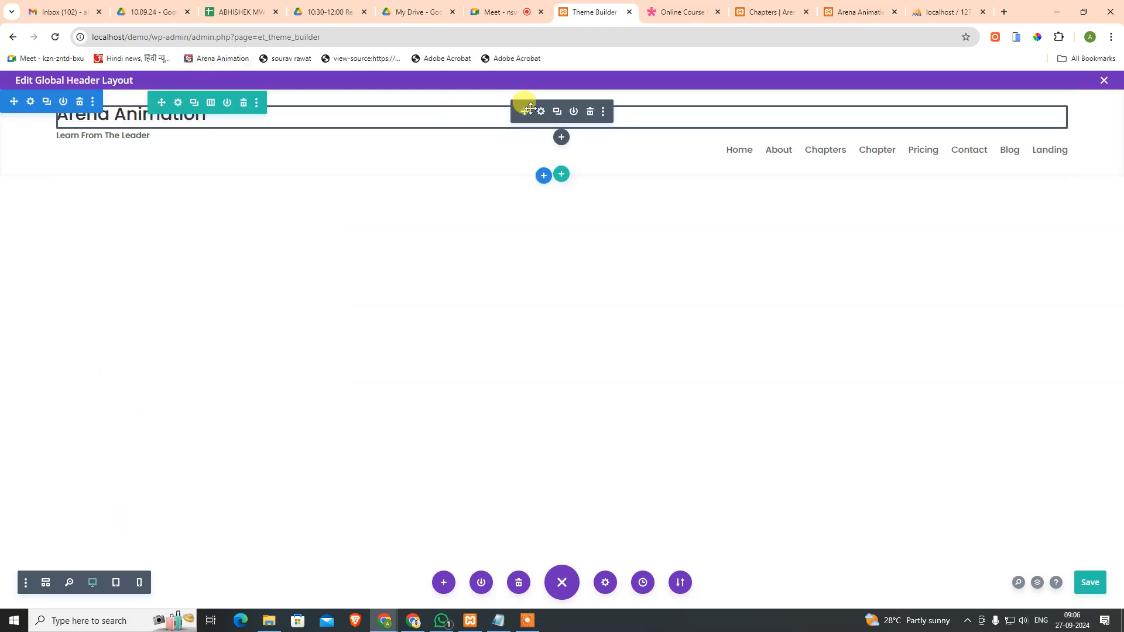
{"action": "left_click", "coordinate": [589, 112]}
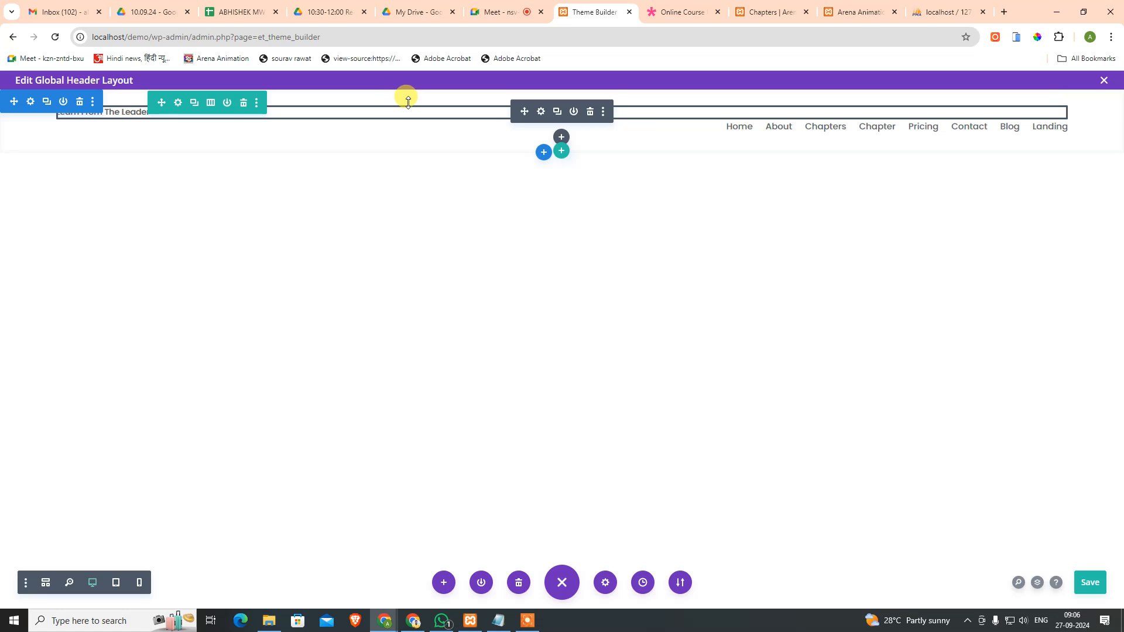
{"action": "left_click", "coordinate": [542, 113]}
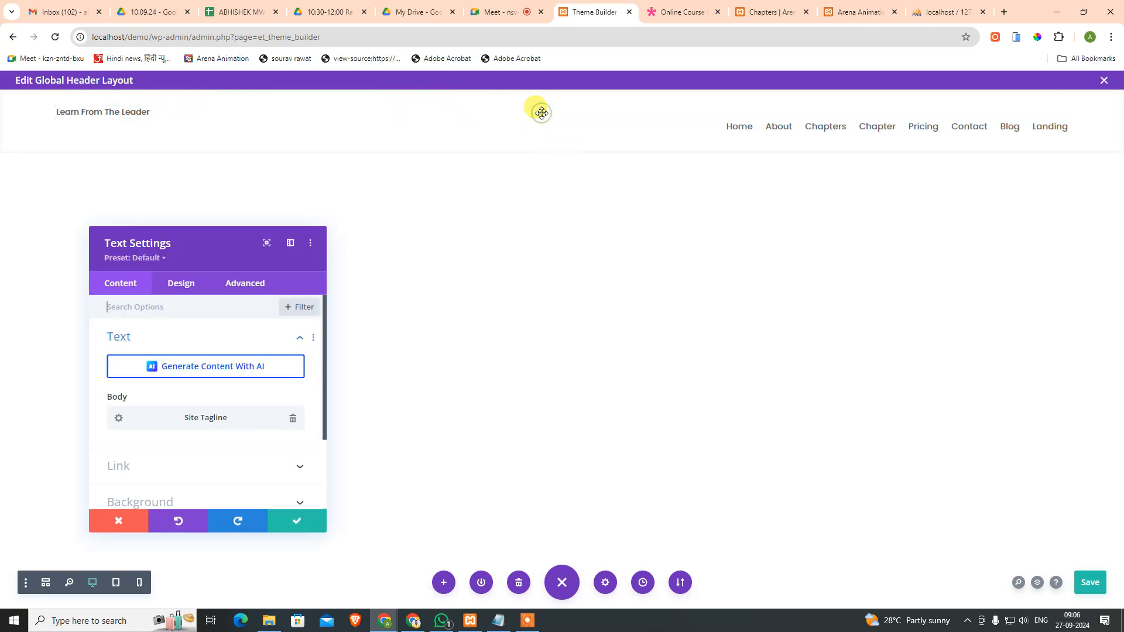
{"action": "left_click", "coordinate": [136, 519]}
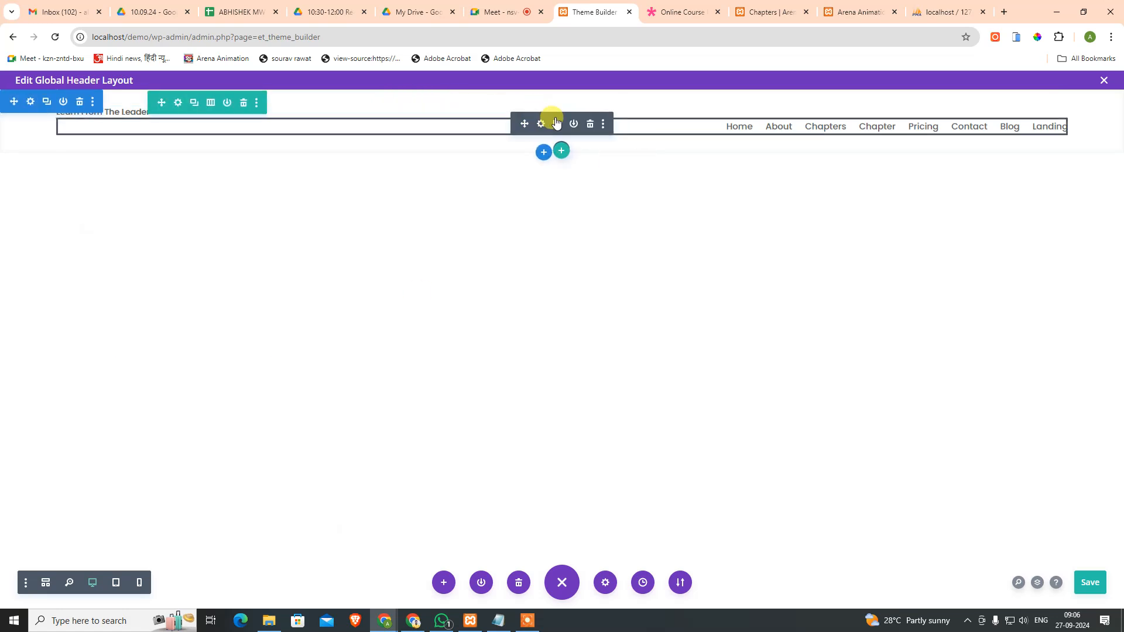
{"action": "key", "text": "ctrl+s"}
{"action": "left_click", "coordinate": [590, 112]}
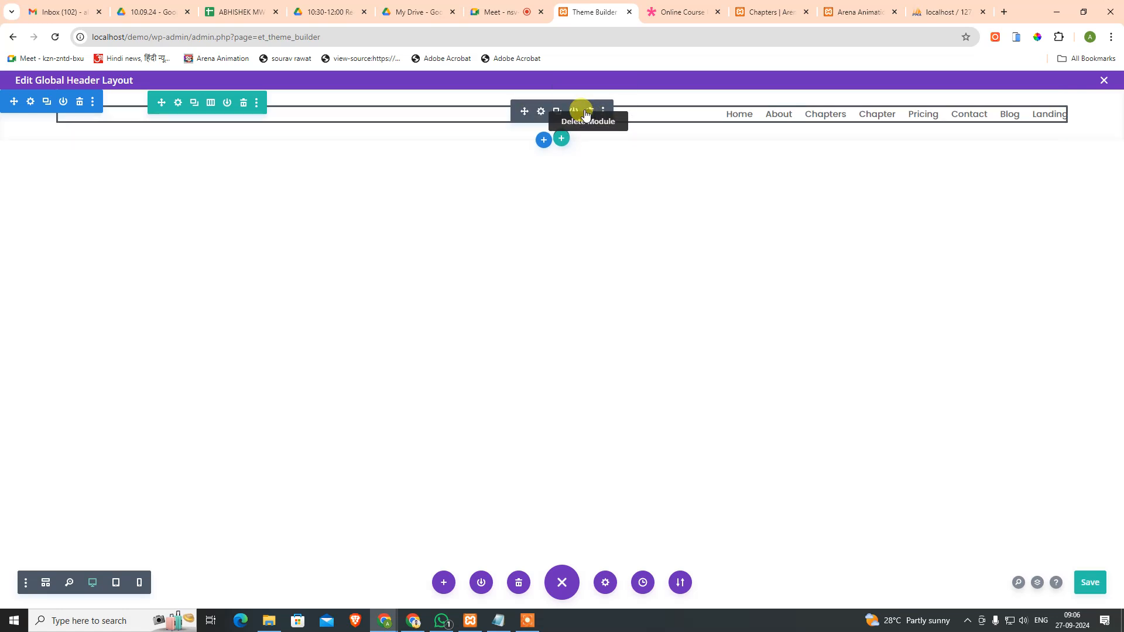
{"action": "mouse_move", "coordinate": [549, 117]}
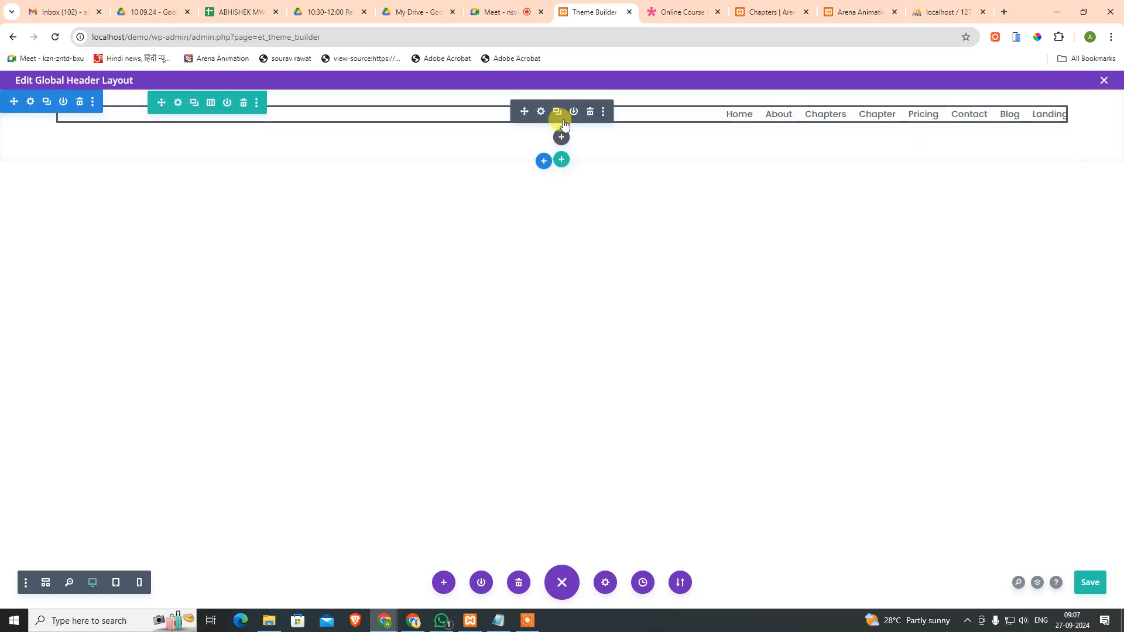
Step: Insert a Blurb module, setting its title to dynamic Site Title and its body to Site Tagline
{"action": "left_click", "coordinate": [562, 135]}
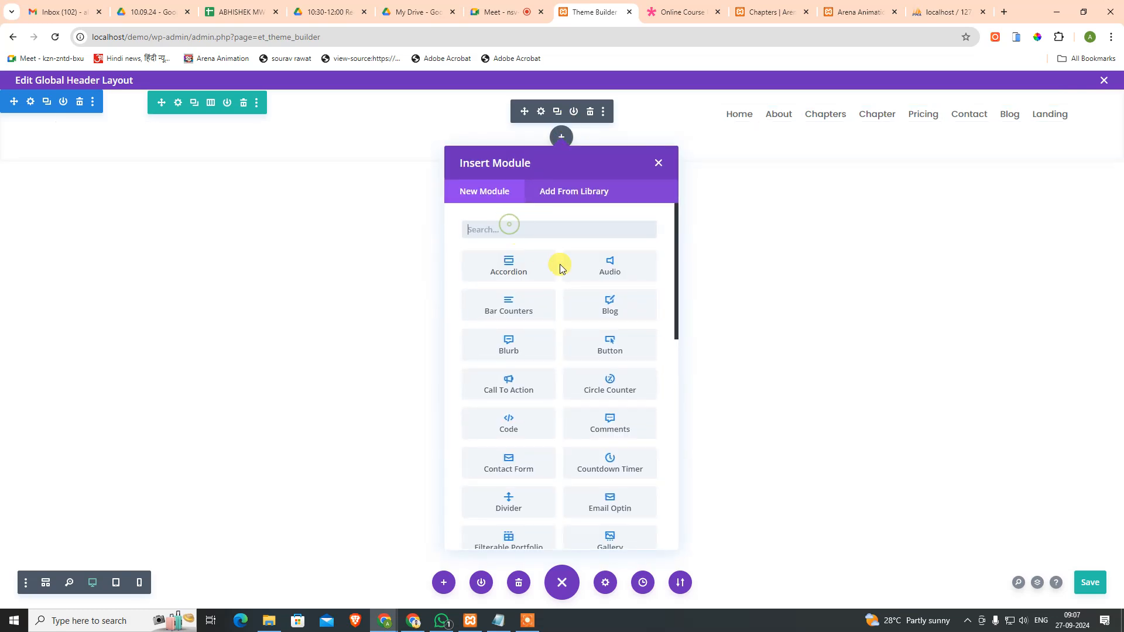
{"action": "left_click", "coordinate": [516, 349]}
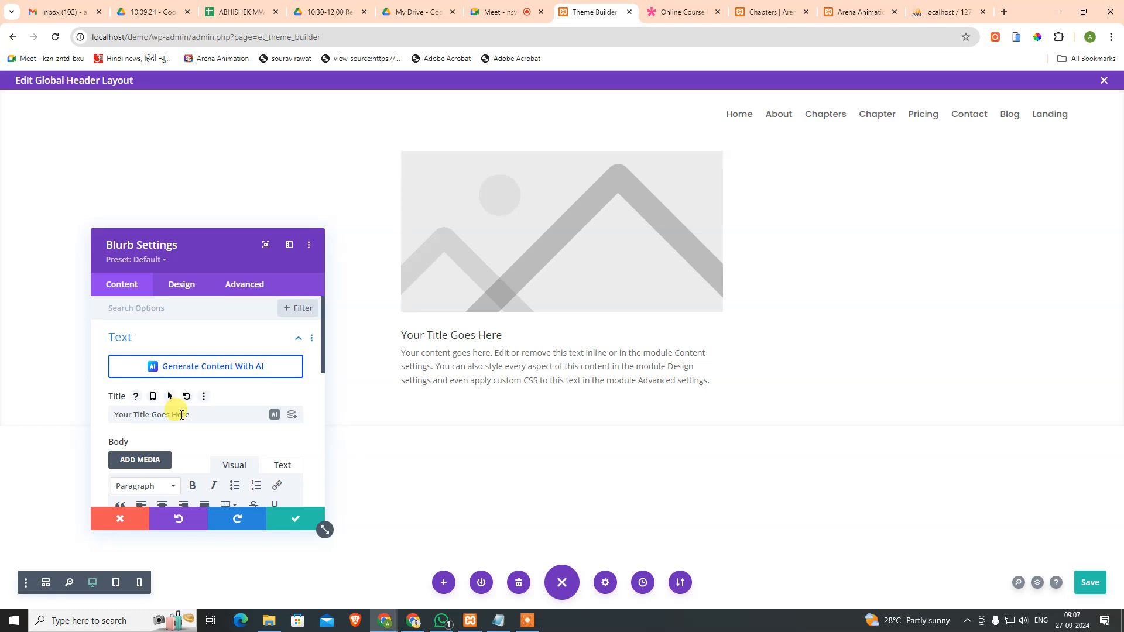
{"action": "left_click", "coordinate": [289, 415]}
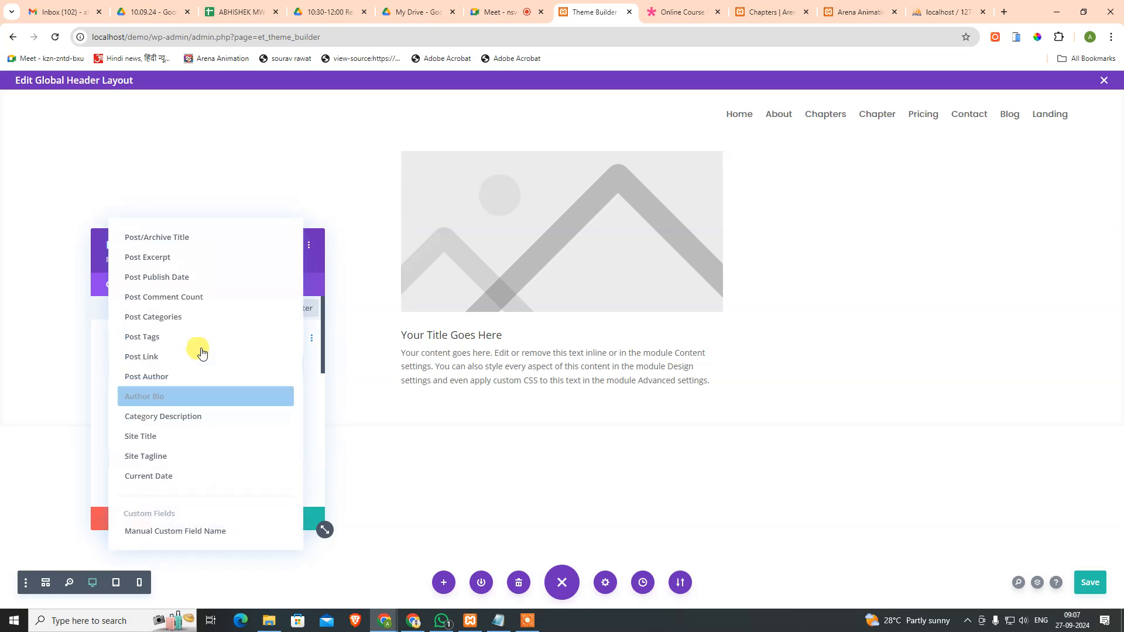
{"action": "left_click", "coordinate": [173, 444]}
{"action": "scroll", "coordinate": [268, 394], "scroll_direction": "down", "scroll_amount": 3}
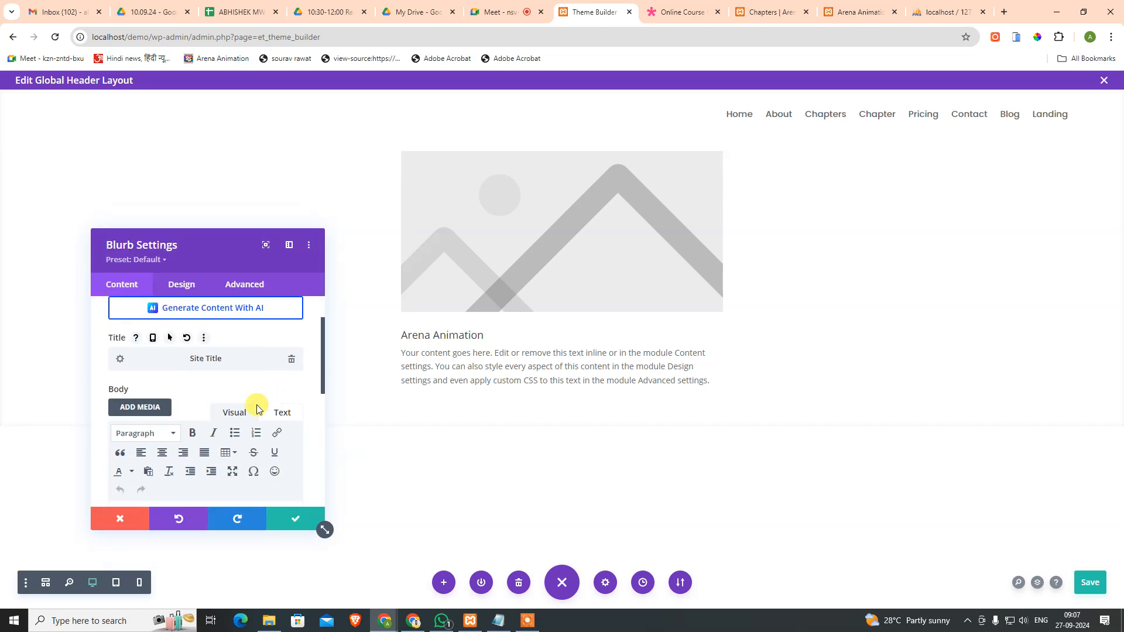
{"action": "left_click", "coordinate": [291, 400]}
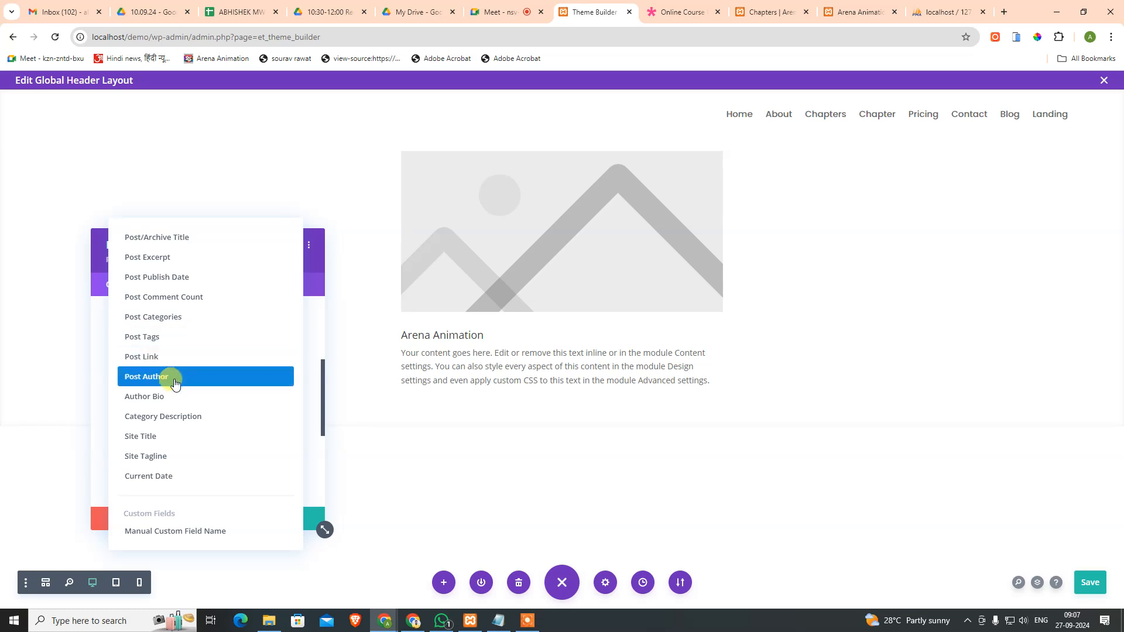
{"action": "left_click", "coordinate": [170, 458]}
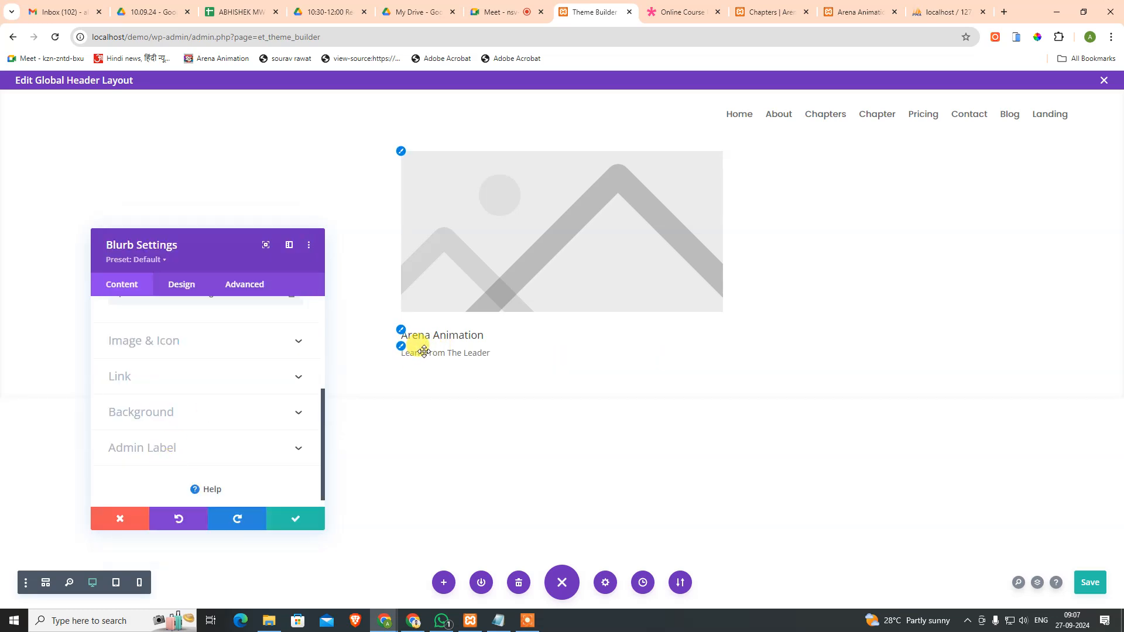
{"action": "scroll", "coordinate": [254, 355], "scroll_direction": "up", "scroll_amount": 3}
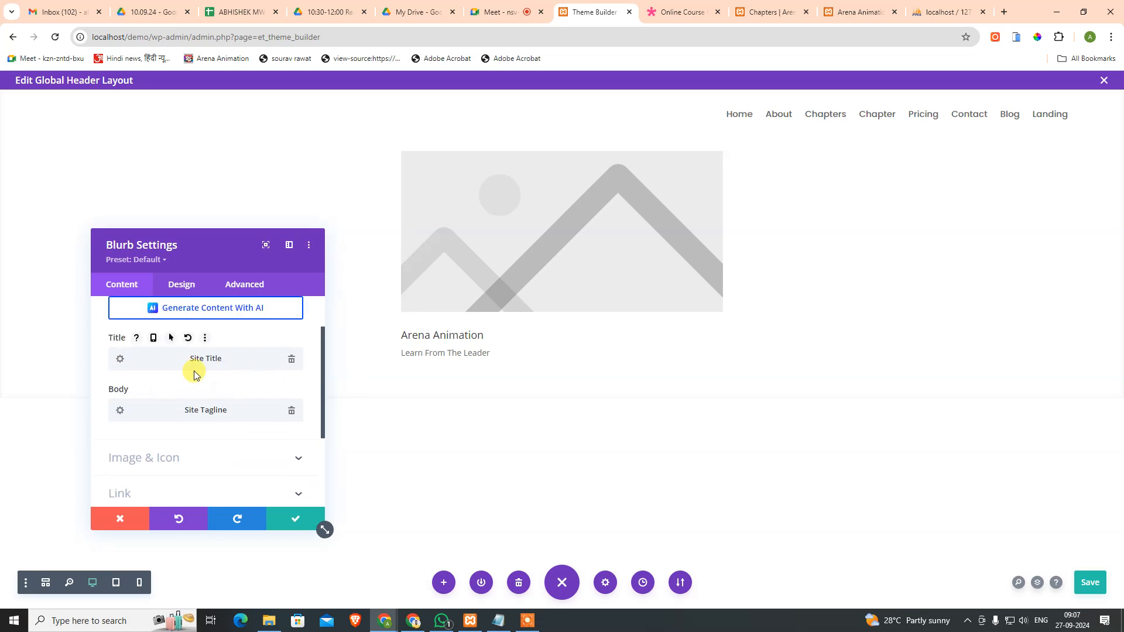
{"action": "scroll", "coordinate": [193, 367], "scroll_direction": "up", "scroll_amount": 2}
{"action": "scroll", "coordinate": [234, 358], "scroll_direction": "down", "scroll_amount": 5}
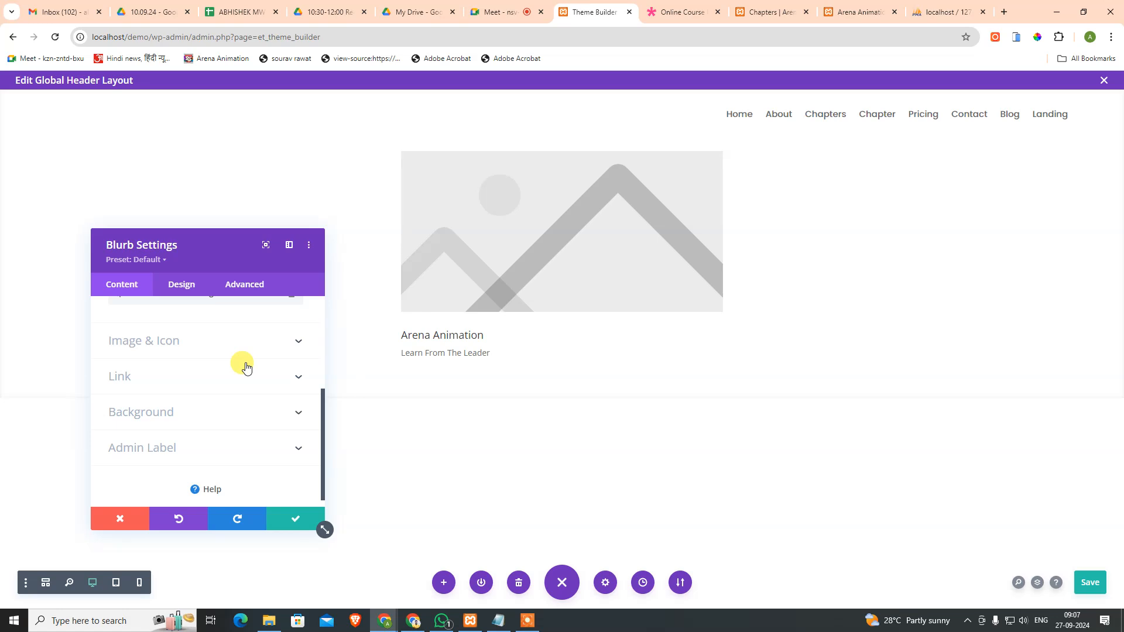
Step: Set the blurb's title text to the Poppins font as an H1 heading
{"action": "scroll", "coordinate": [252, 354], "scroll_direction": "up", "scroll_amount": 5}
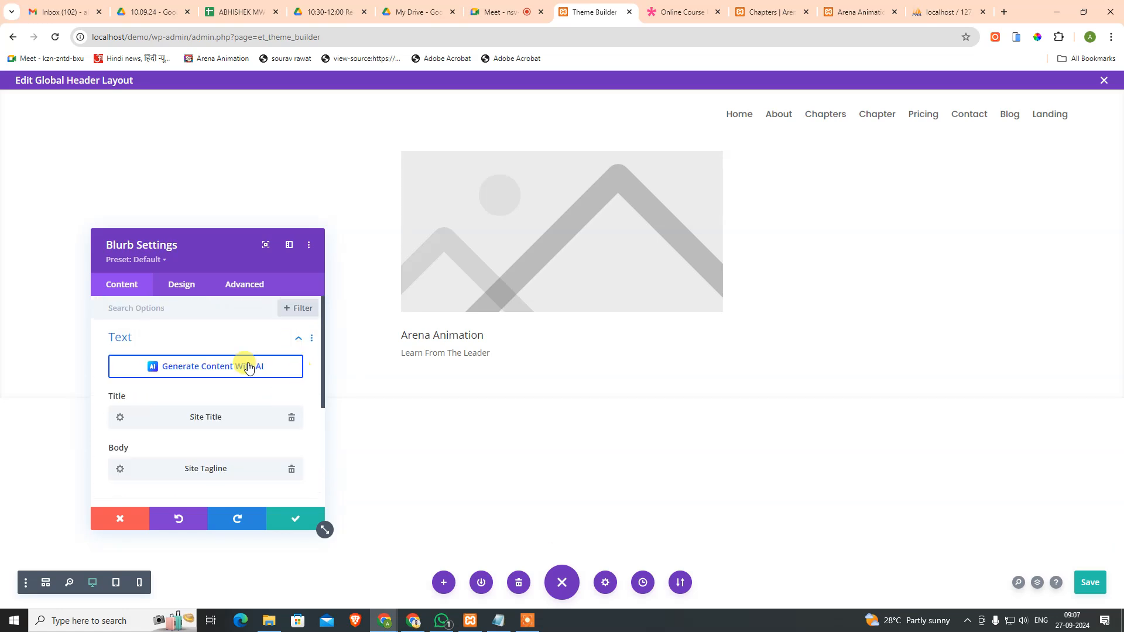
{"action": "left_click", "coordinate": [185, 285]}
{"action": "left_click", "coordinate": [171, 342]}
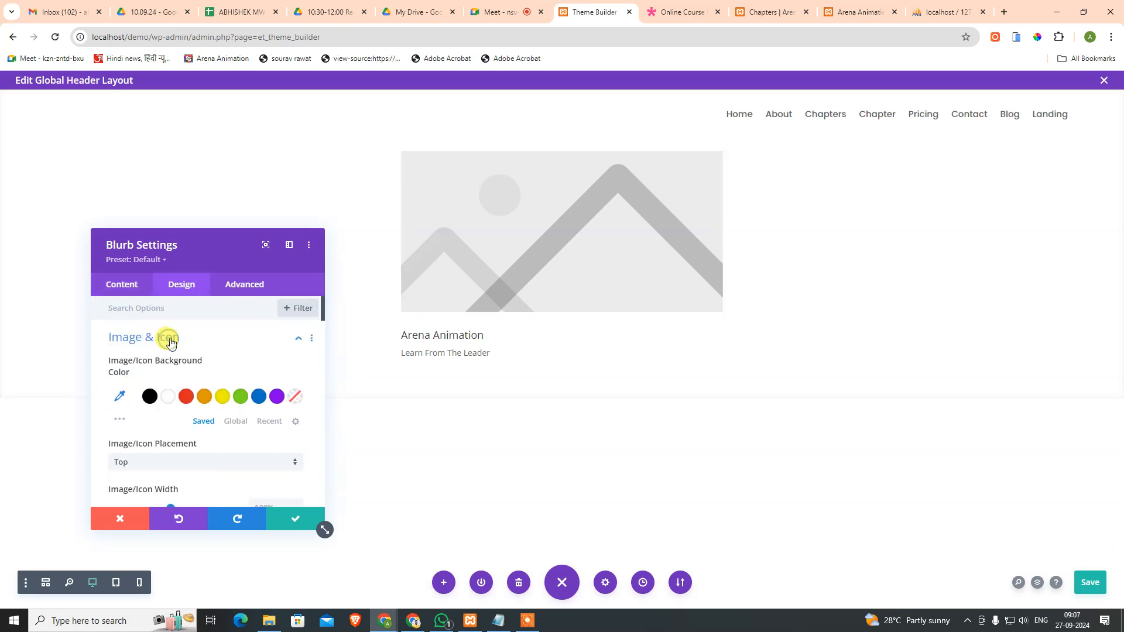
{"action": "left_click", "coordinate": [169, 339]}
{"action": "left_click", "coordinate": [148, 374]}
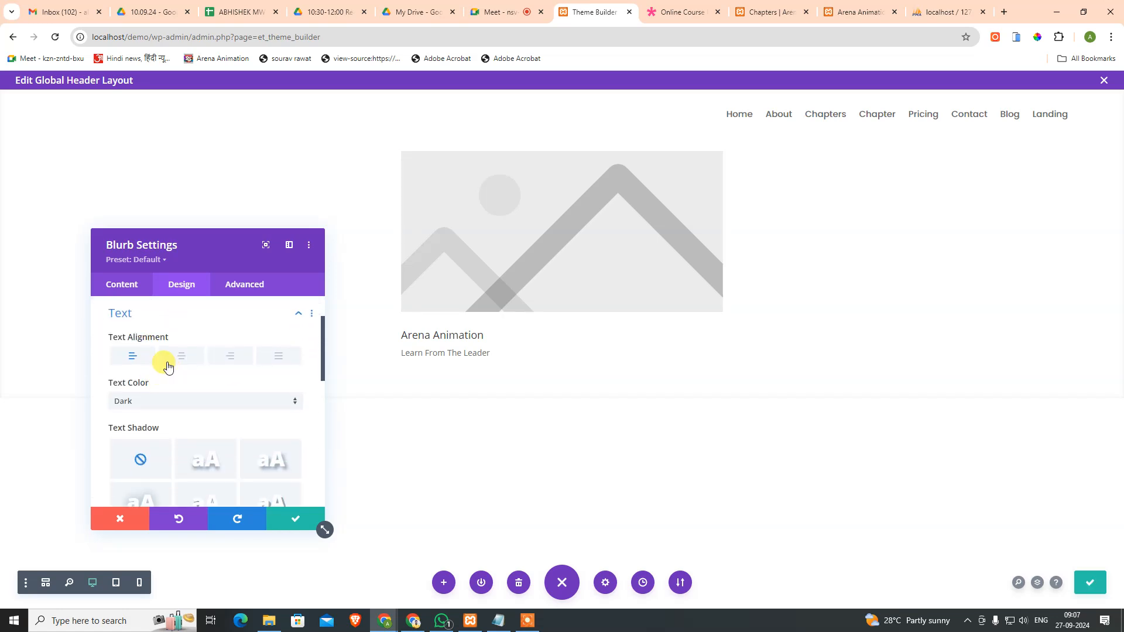
{"action": "left_click", "coordinate": [158, 313]}
{"action": "left_click", "coordinate": [167, 347]}
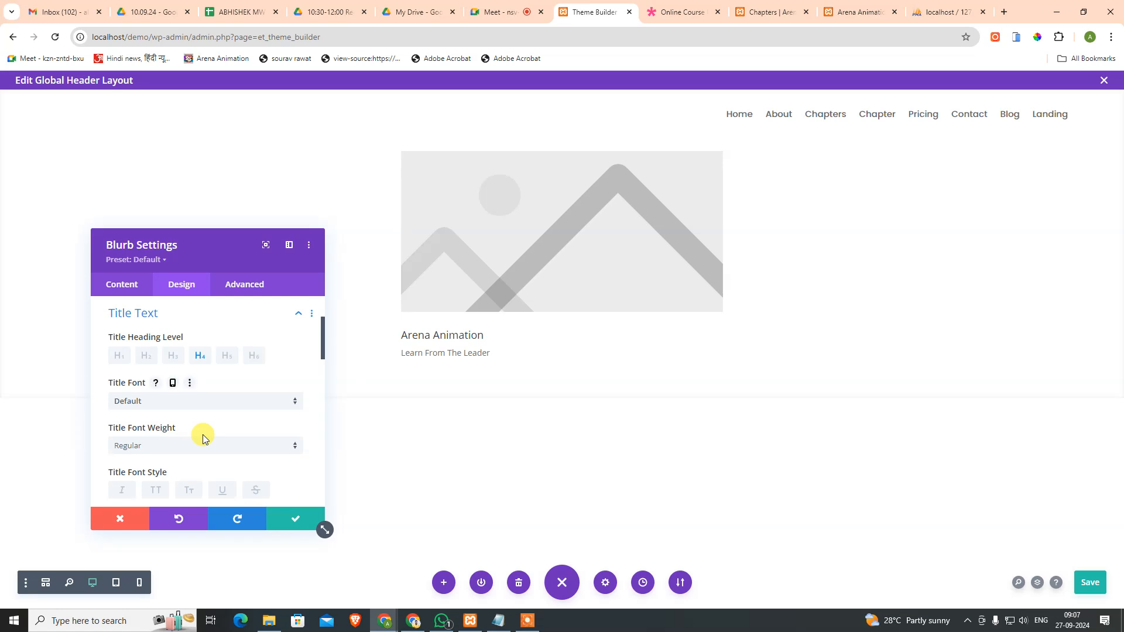
{"action": "left_click", "coordinate": [205, 401]}
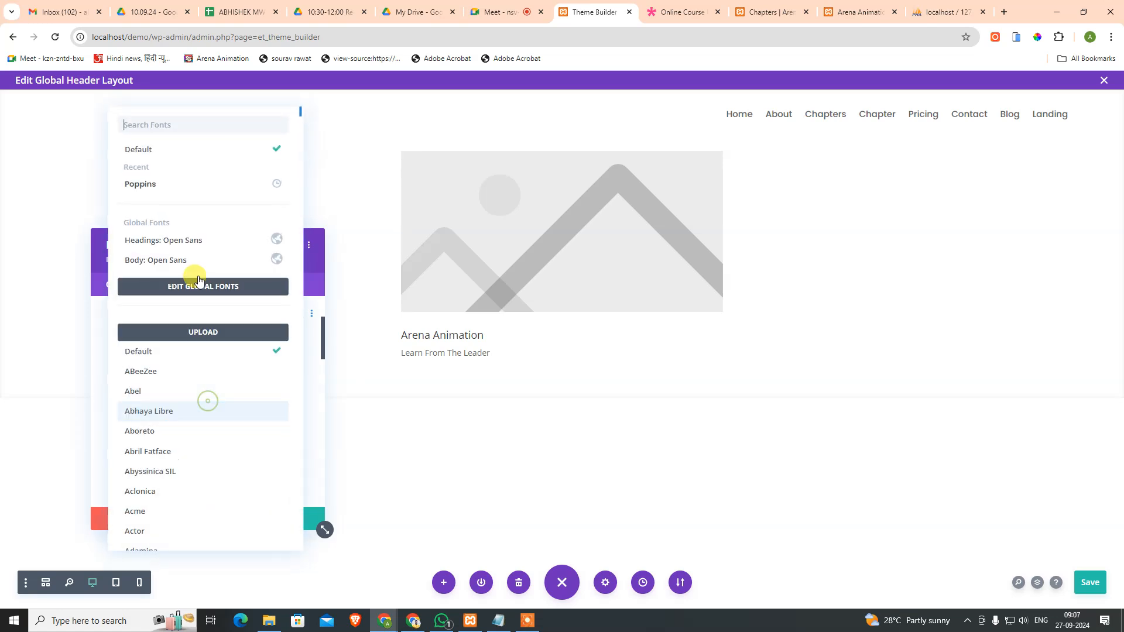
{"action": "left_click", "coordinate": [169, 186]}
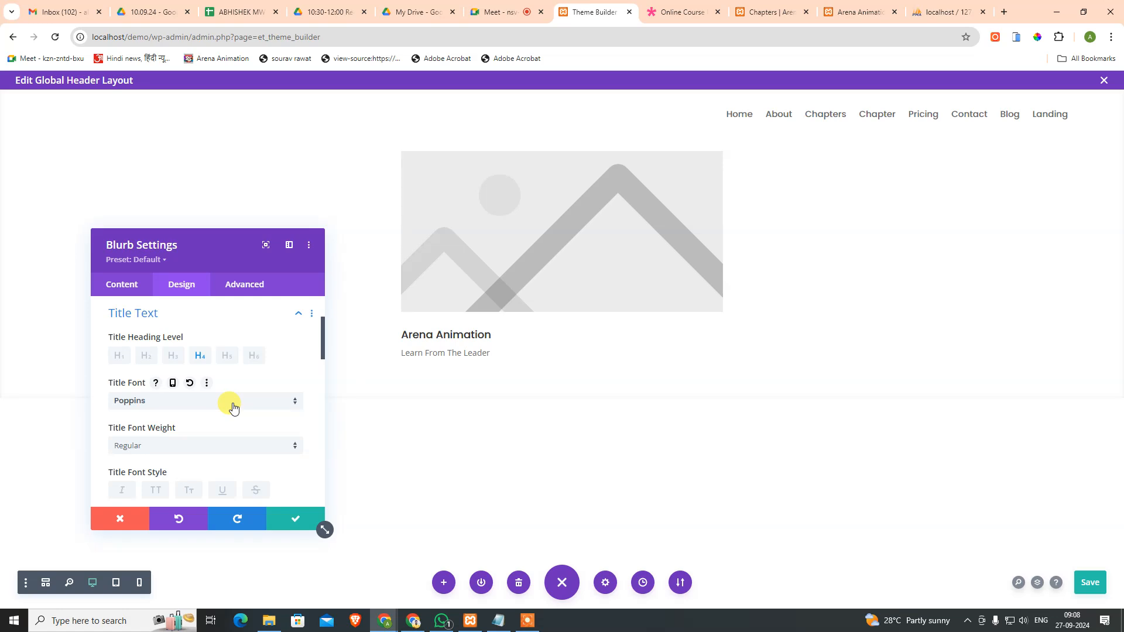
{"action": "left_click", "coordinate": [119, 356]}
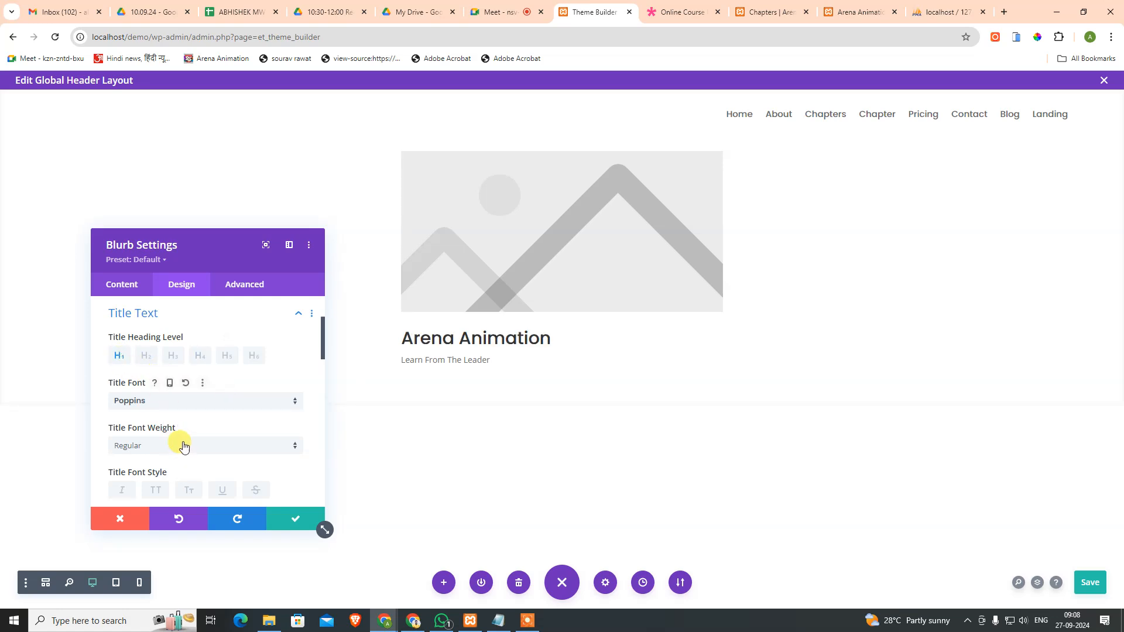
{"action": "scroll", "coordinate": [202, 412], "scroll_direction": "down", "scroll_amount": 2}
{"action": "scroll", "coordinate": [201, 409], "scroll_direction": "up", "scroll_amount": 1}
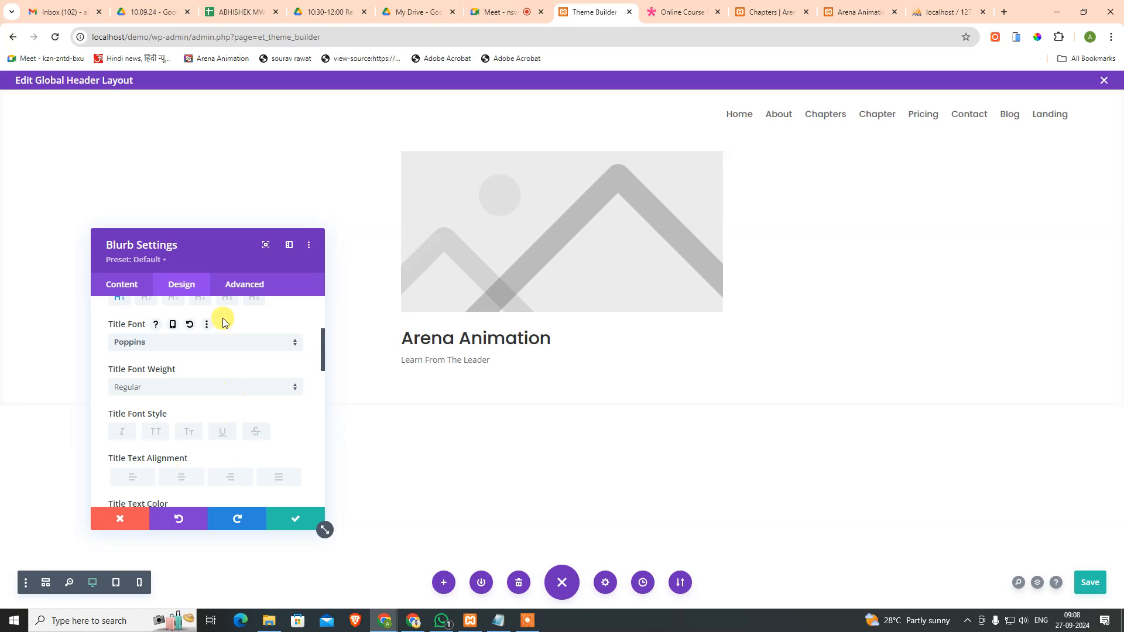
{"action": "scroll", "coordinate": [175, 409], "scroll_direction": "up", "scroll_amount": 3}
{"action": "left_click", "coordinate": [237, 408]}
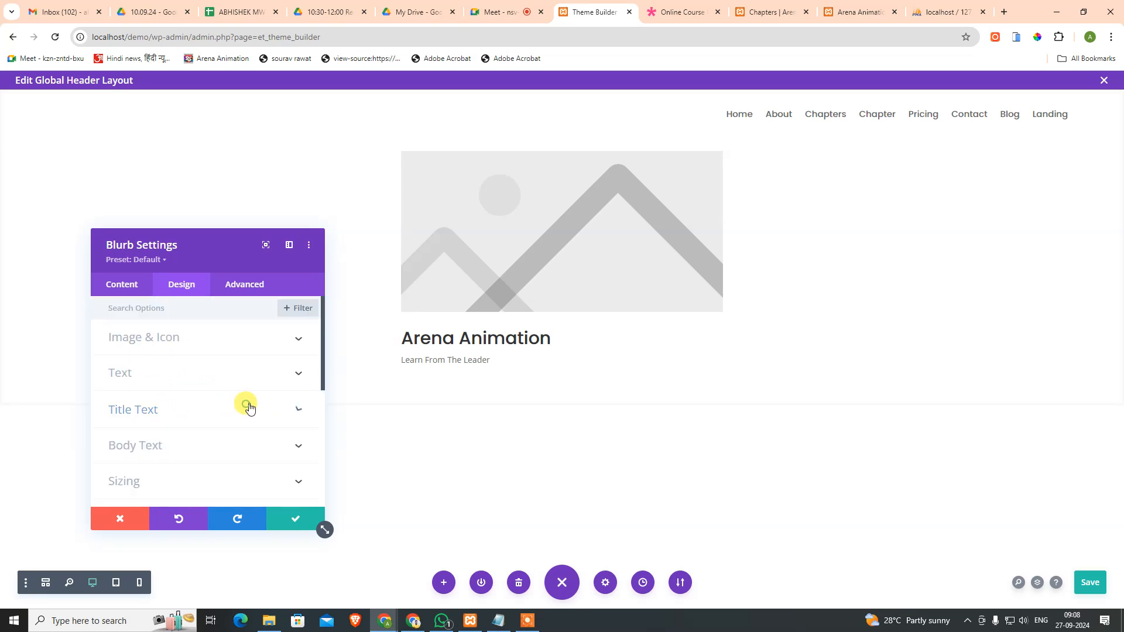
Step: Review the blurb's title and general text styling settings
{"action": "left_click", "coordinate": [223, 374]}
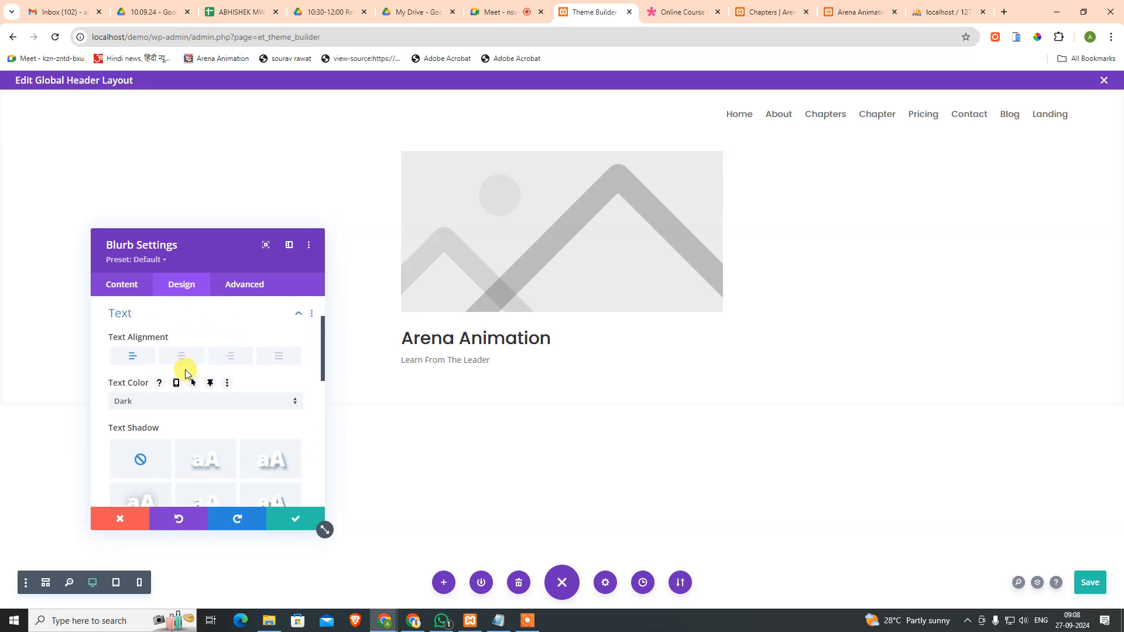
{"action": "scroll", "coordinate": [208, 430], "scroll_direction": "down", "scroll_amount": 3}
{"action": "left_click", "coordinate": [174, 390]}
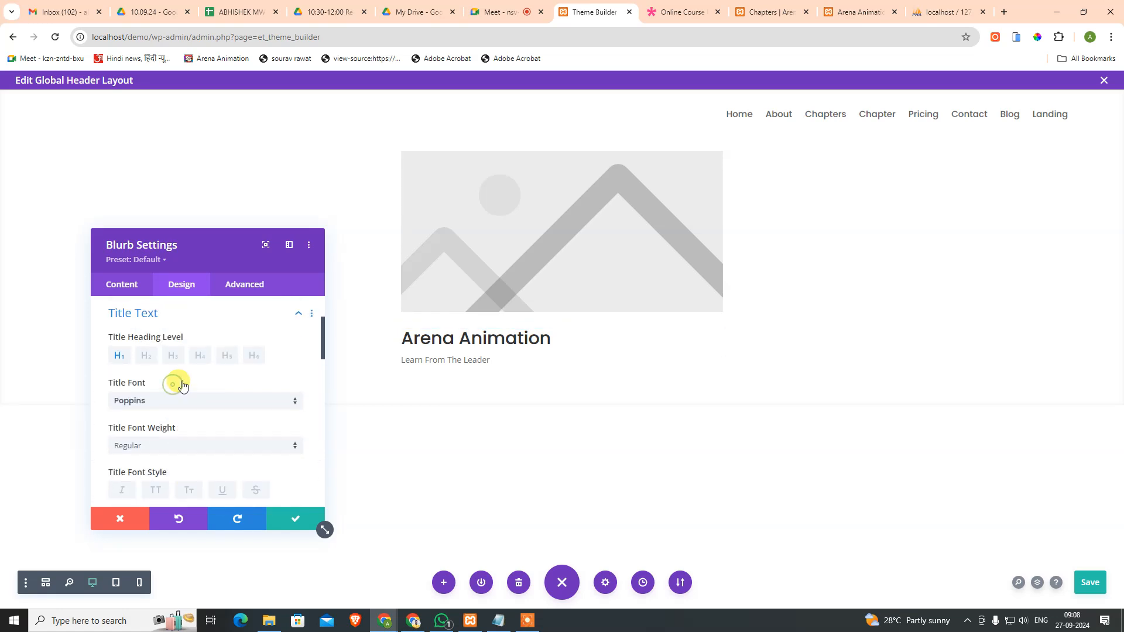
{"action": "left_click", "coordinate": [173, 313]}
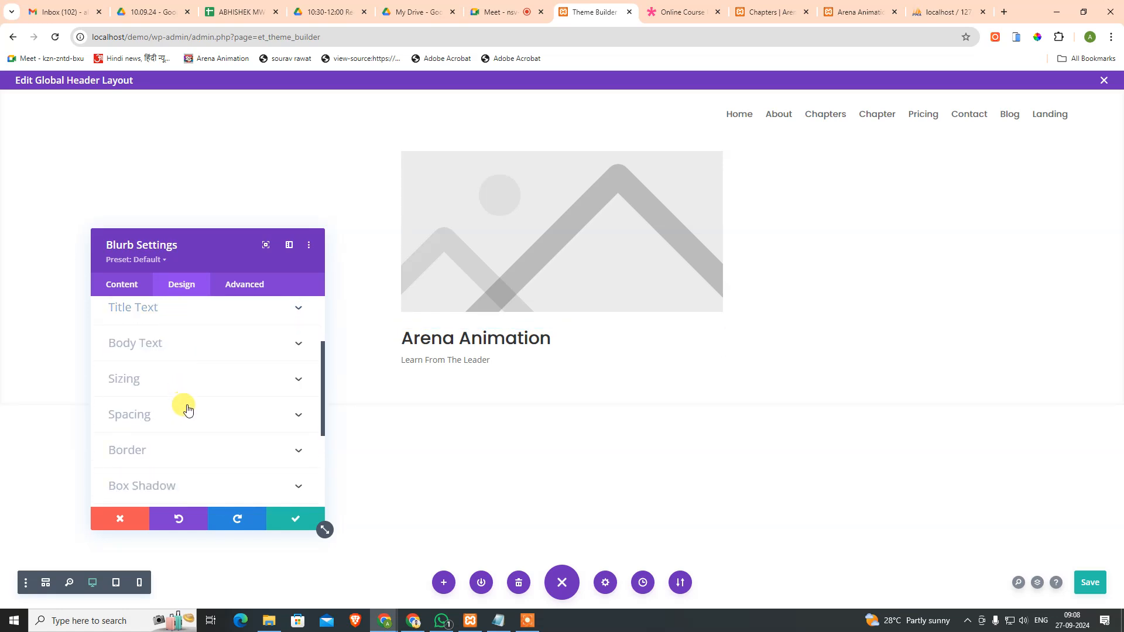
{"action": "scroll", "coordinate": [178, 410], "scroll_direction": "up", "scroll_amount": 3}
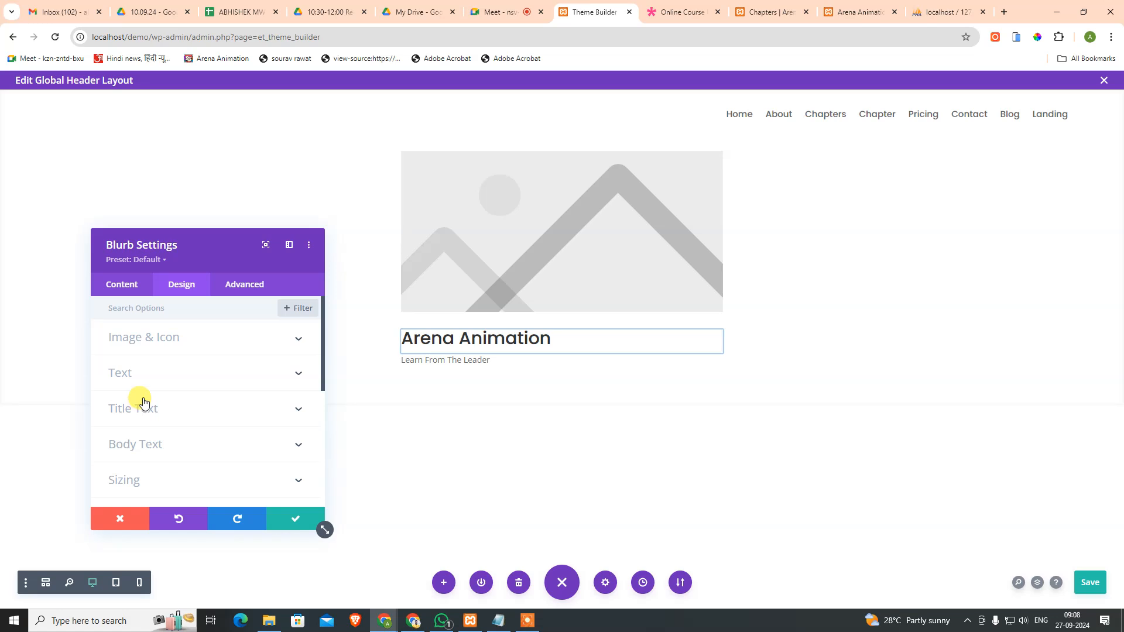
{"action": "left_click", "coordinate": [151, 373]}
{"action": "scroll", "coordinate": [180, 424], "scroll_direction": "down", "scroll_amount": 3}
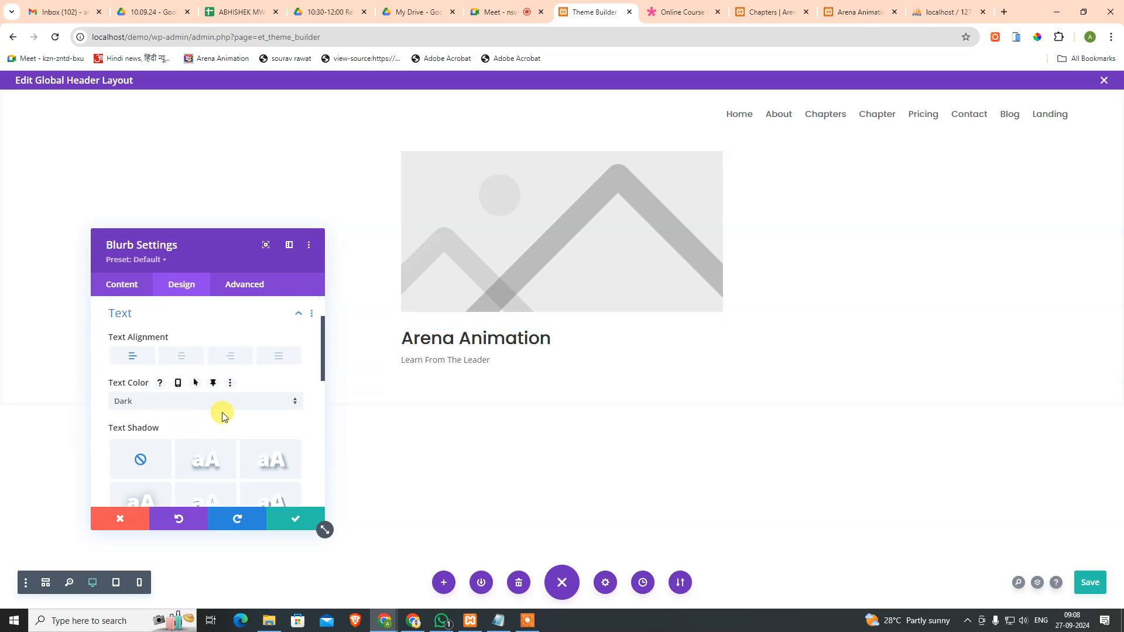
{"action": "scroll", "coordinate": [218, 415], "scroll_direction": "down", "scroll_amount": 3}
{"action": "scroll", "coordinate": [191, 410], "scroll_direction": "up", "scroll_amount": 3}
{"action": "scroll", "coordinate": [170, 395], "scroll_direction": "up", "scroll_amount": 1}
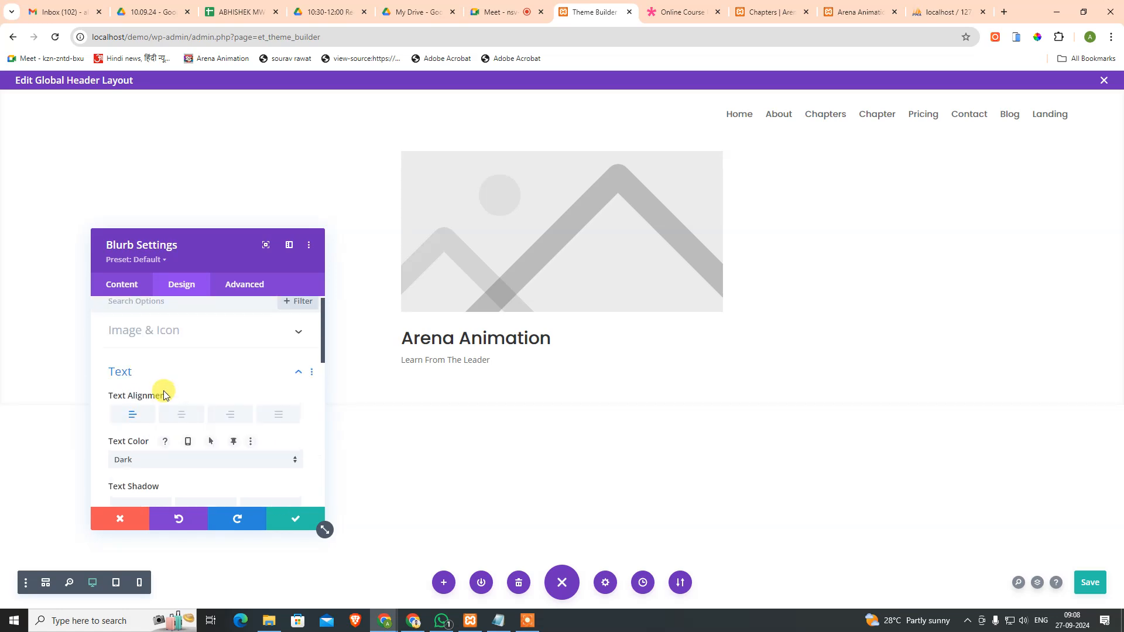
{"action": "left_click", "coordinate": [154, 379]}
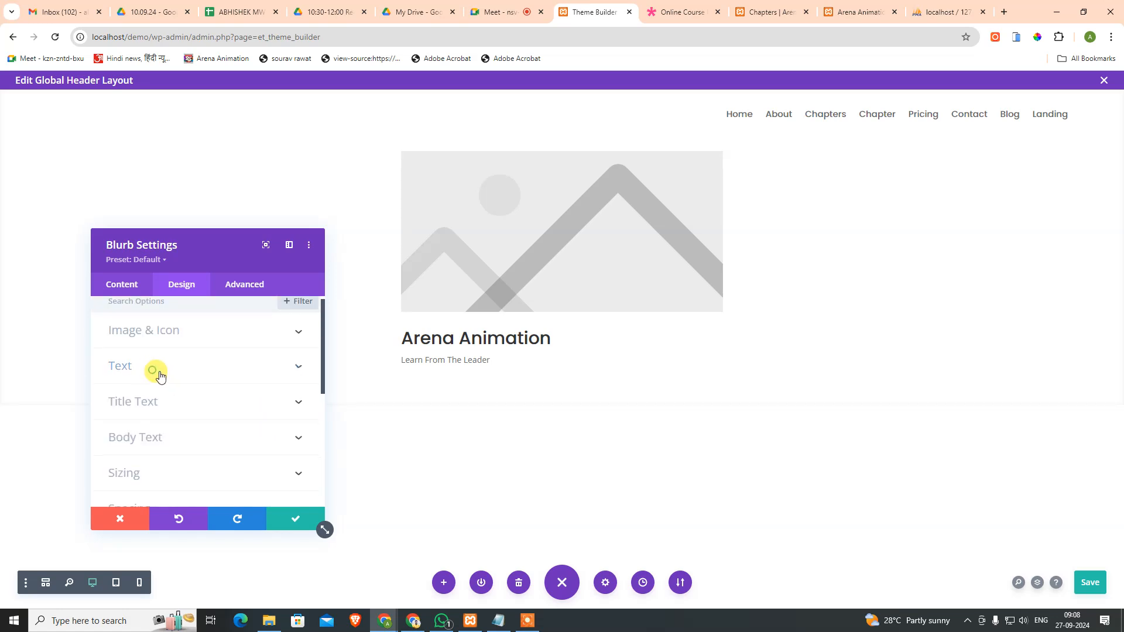
Step: Set the blurb's body text (the tagline) font to Poppins
{"action": "scroll", "coordinate": [193, 409], "scroll_direction": "down", "scroll_amount": 1}
{"action": "left_click", "coordinate": [167, 386]}
{"action": "scroll", "coordinate": [173, 392], "scroll_direction": "down", "scroll_amount": 2}
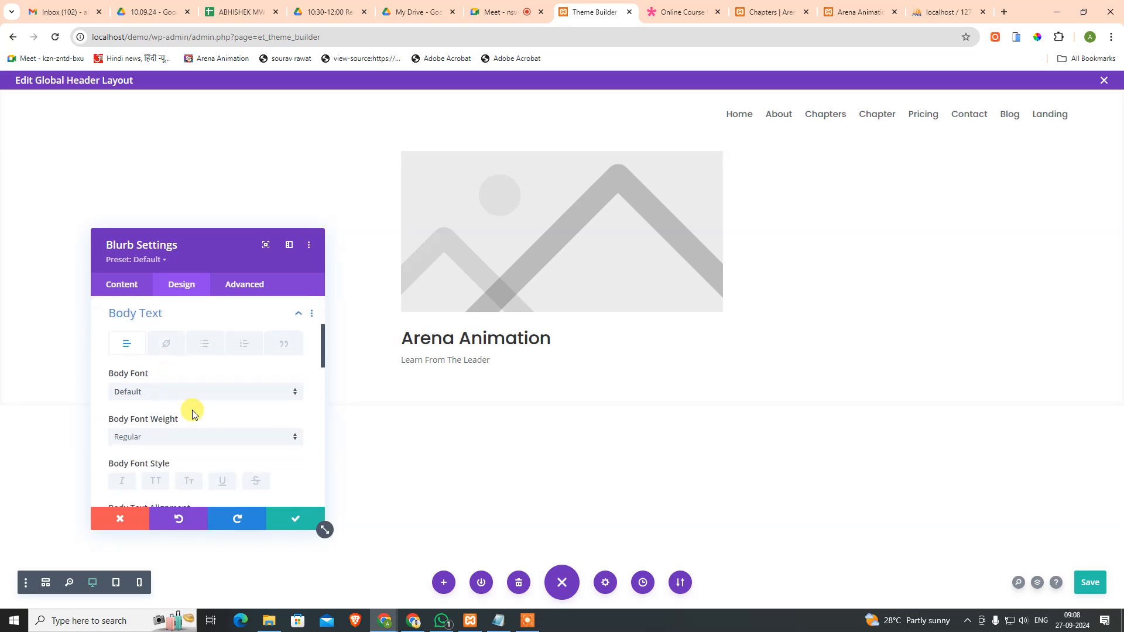
{"action": "left_click", "coordinate": [164, 333]}
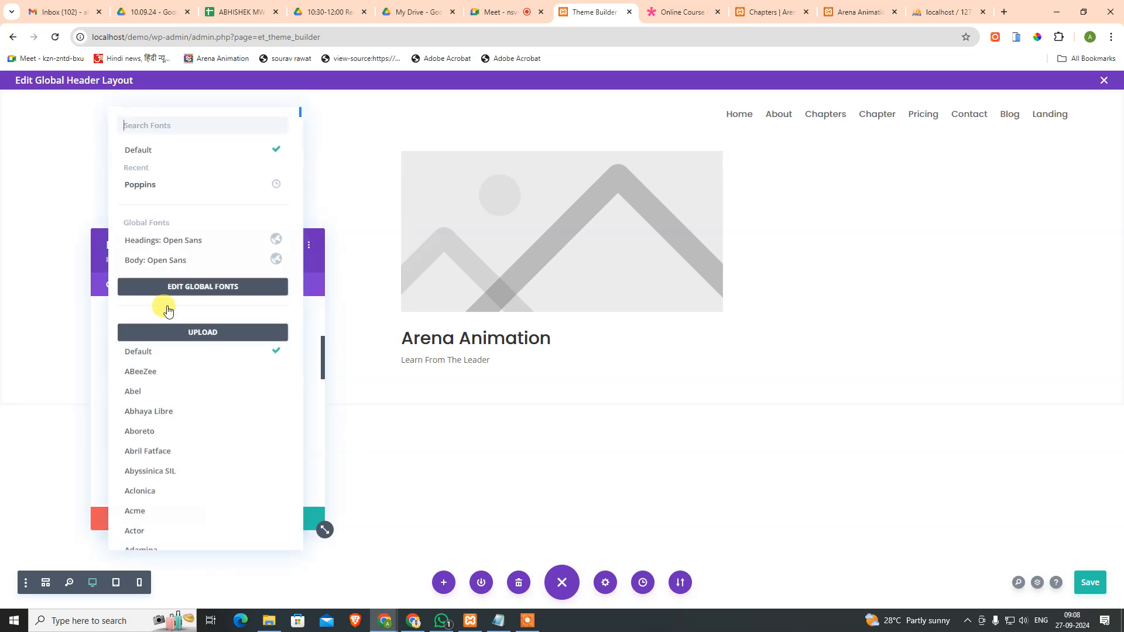
{"action": "left_click", "coordinate": [157, 182]}
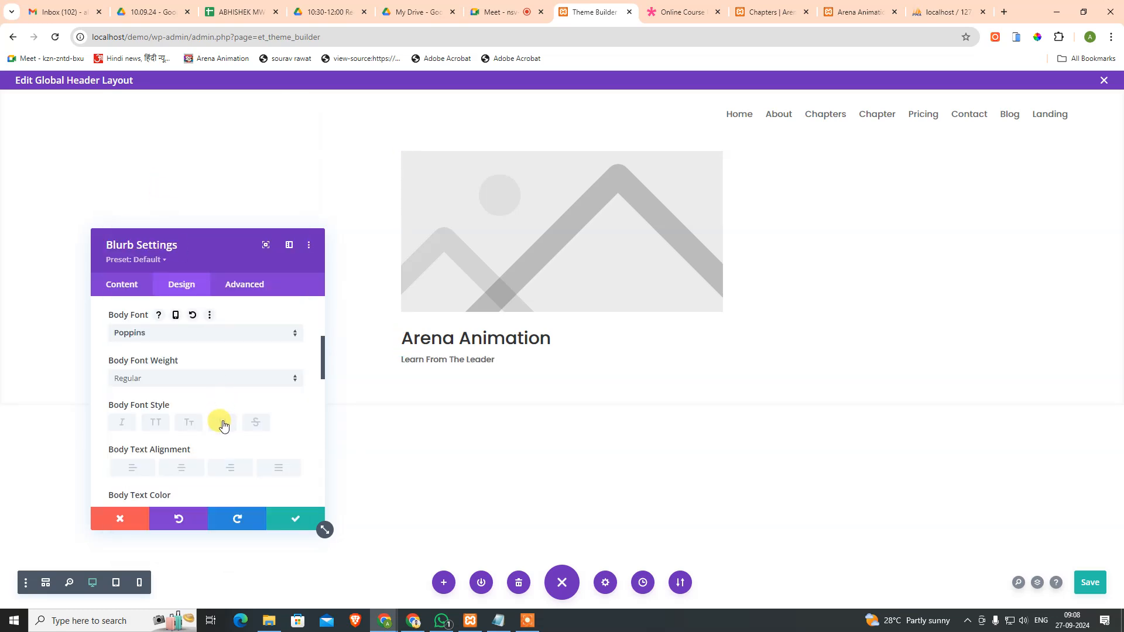
{"action": "scroll", "coordinate": [222, 425], "scroll_direction": "down", "scroll_amount": 5}
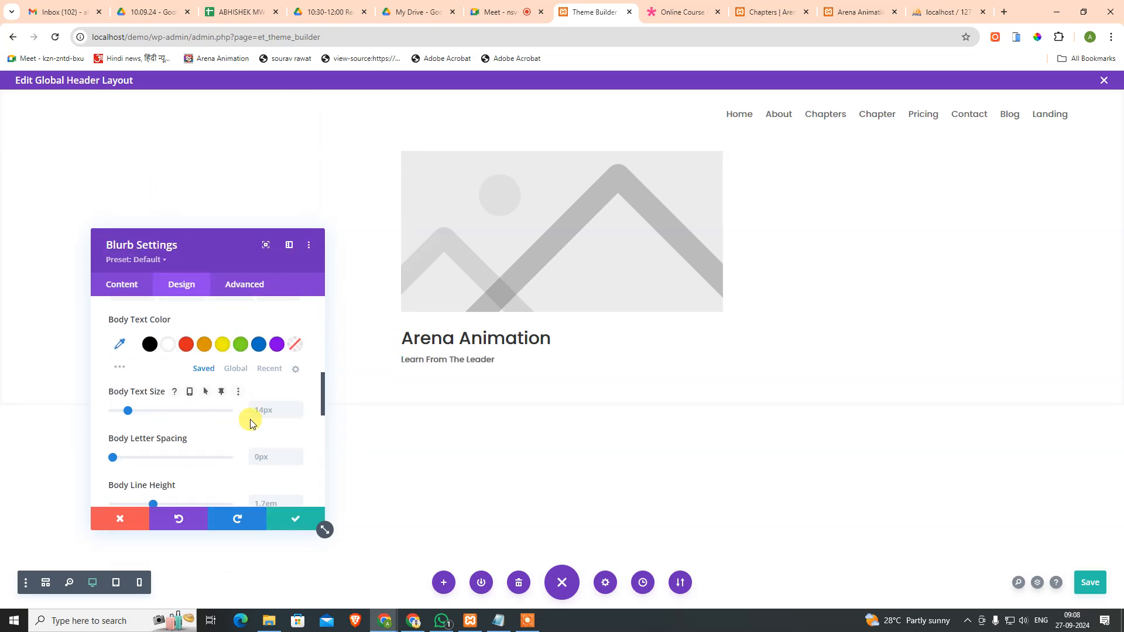
{"action": "scroll", "coordinate": [199, 441], "scroll_direction": "up", "scroll_amount": 5}
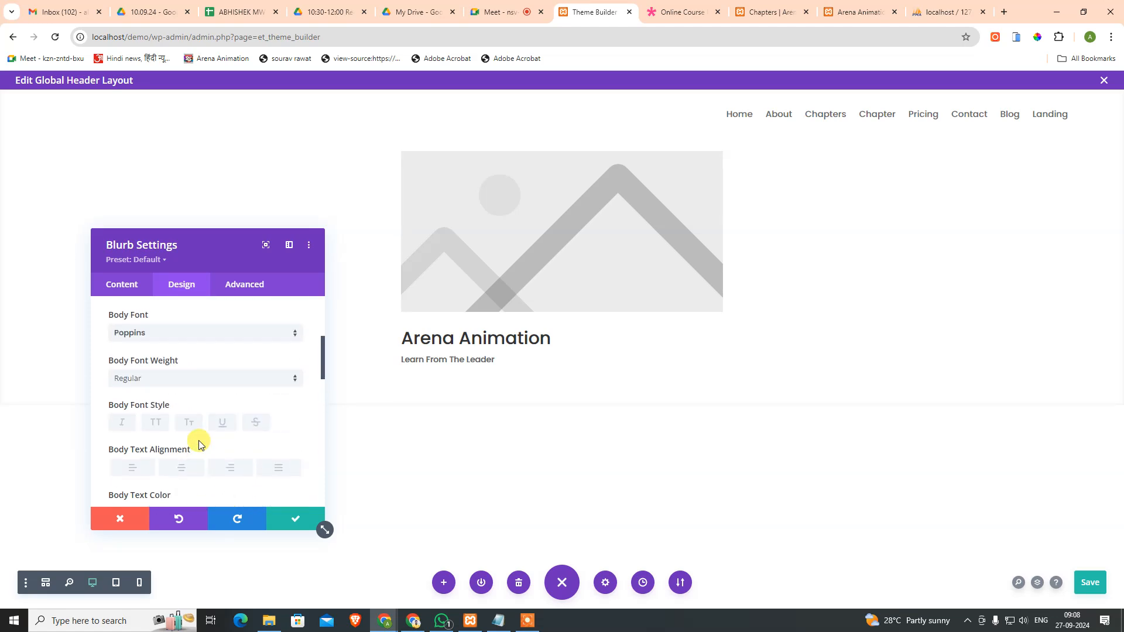
Step: Save the blurb styling and bring up the header column's advanced settings
{"action": "left_click", "coordinate": [287, 526]}
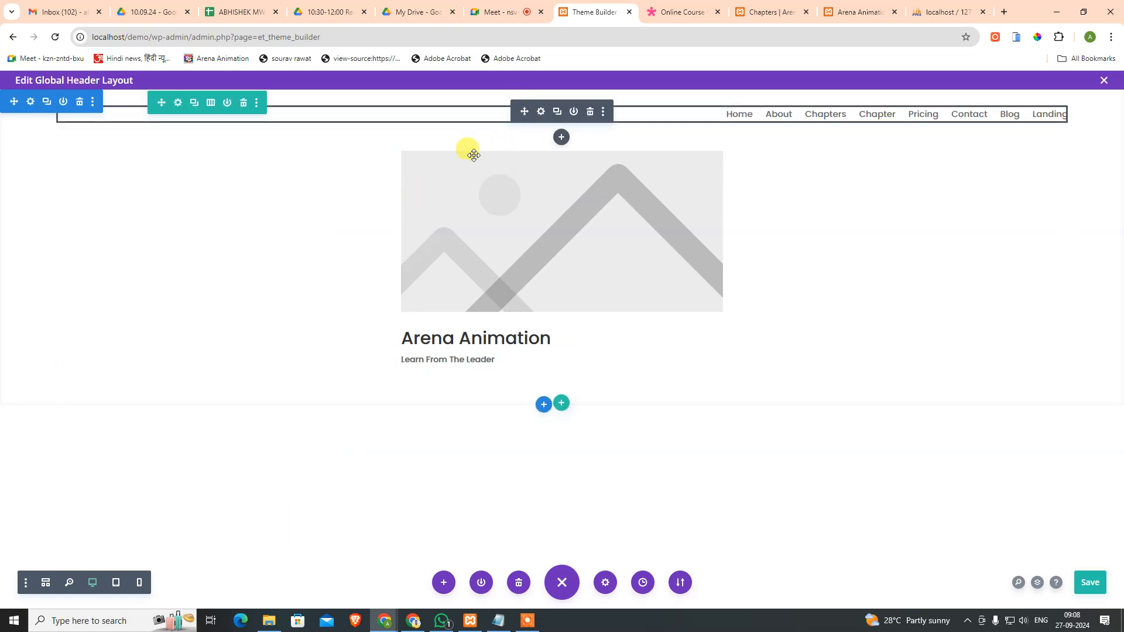
{"action": "left_click", "coordinate": [178, 104]}
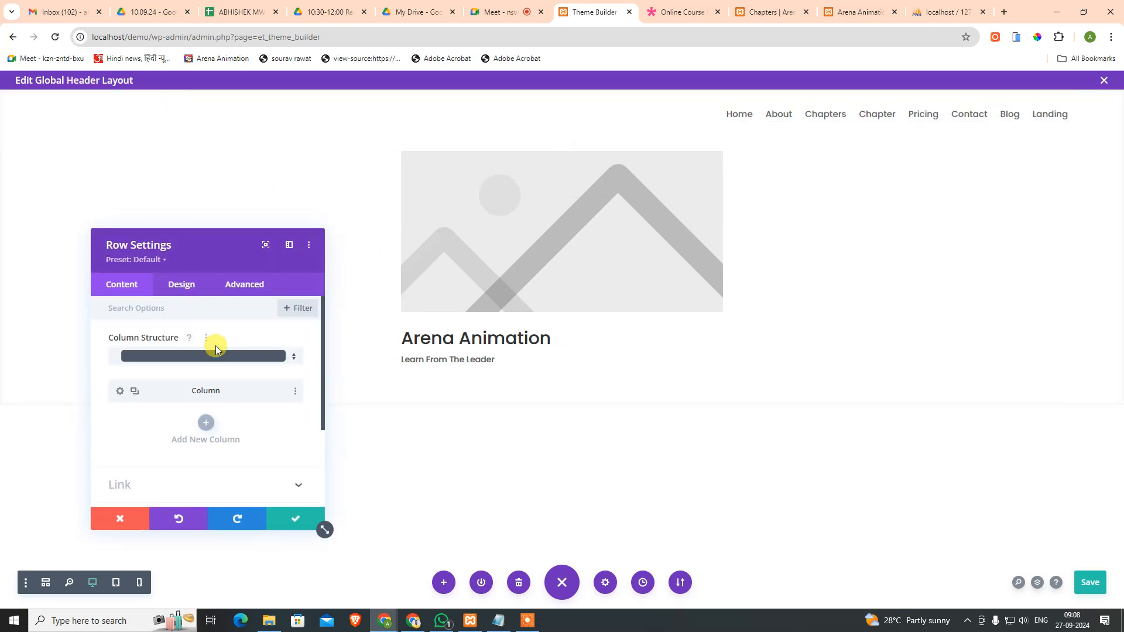
{"action": "left_click", "coordinate": [120, 391]}
{"action": "left_click", "coordinate": [187, 286]}
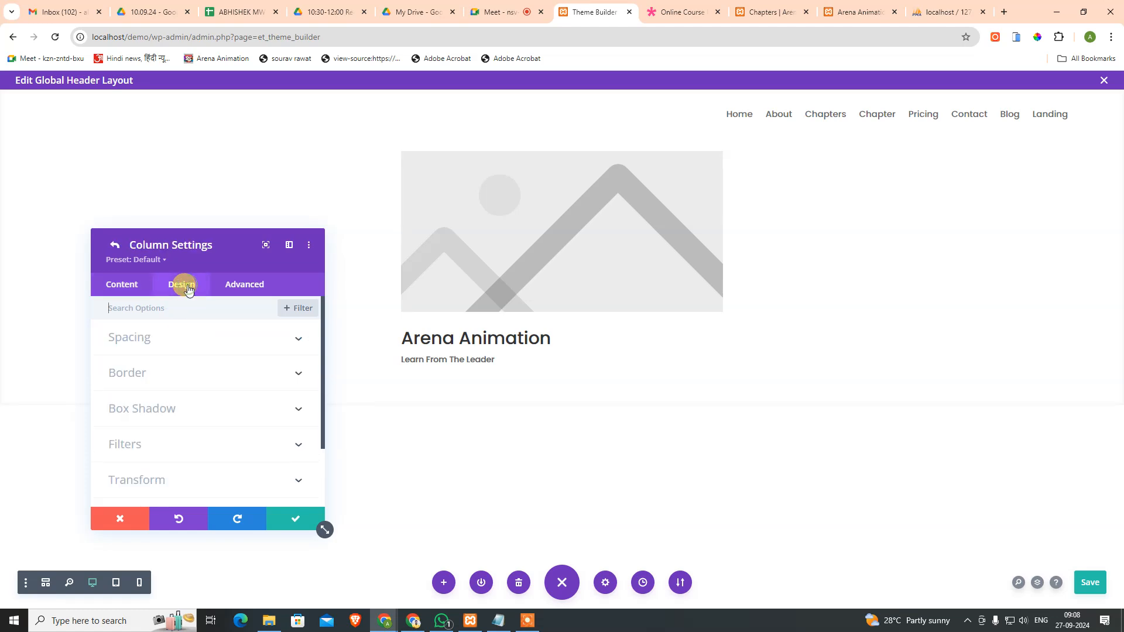
{"action": "left_click", "coordinate": [233, 285]}
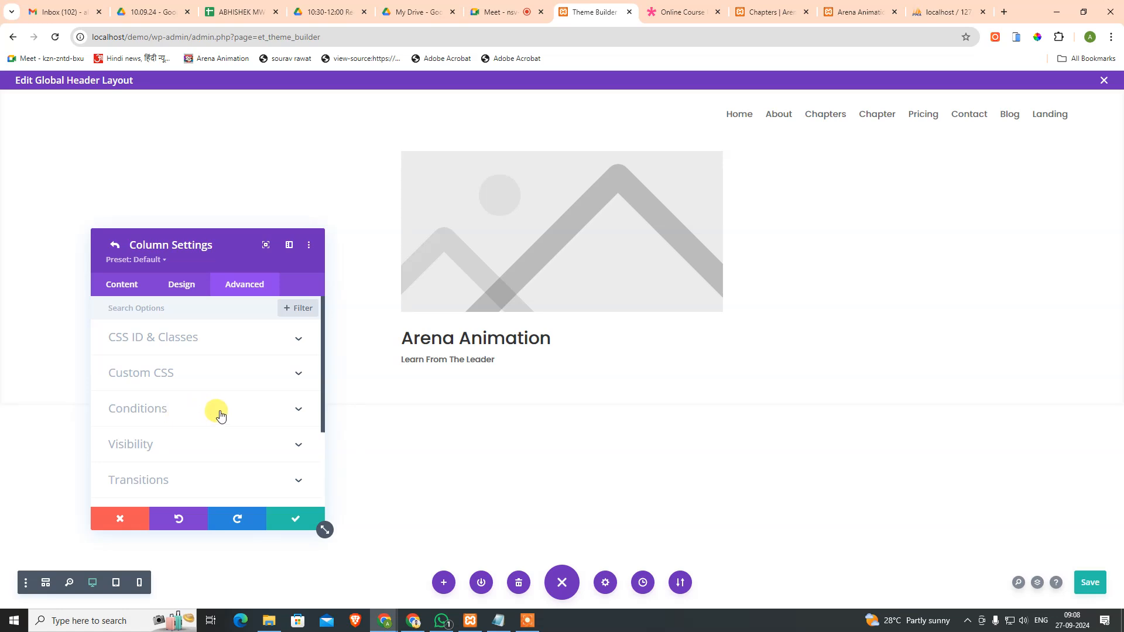
Step: Enter display:flex; as the column's Main Element custom CSS and confirm it
{"action": "left_click", "coordinate": [202, 372]}
{"action": "left_click", "coordinate": [275, 354]}
{"action": "scroll", "coordinate": [280, 387], "scroll_direction": "down", "scroll_amount": 3}
{"action": "left_click", "coordinate": [202, 408]}
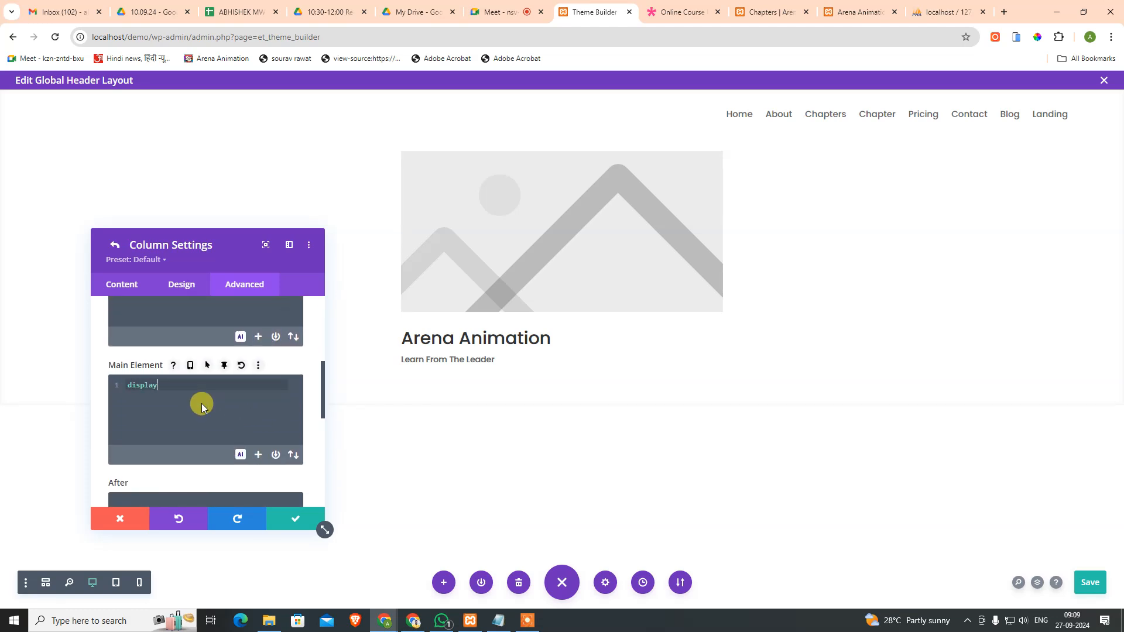
{"action": "type", "text": "display:flex"}
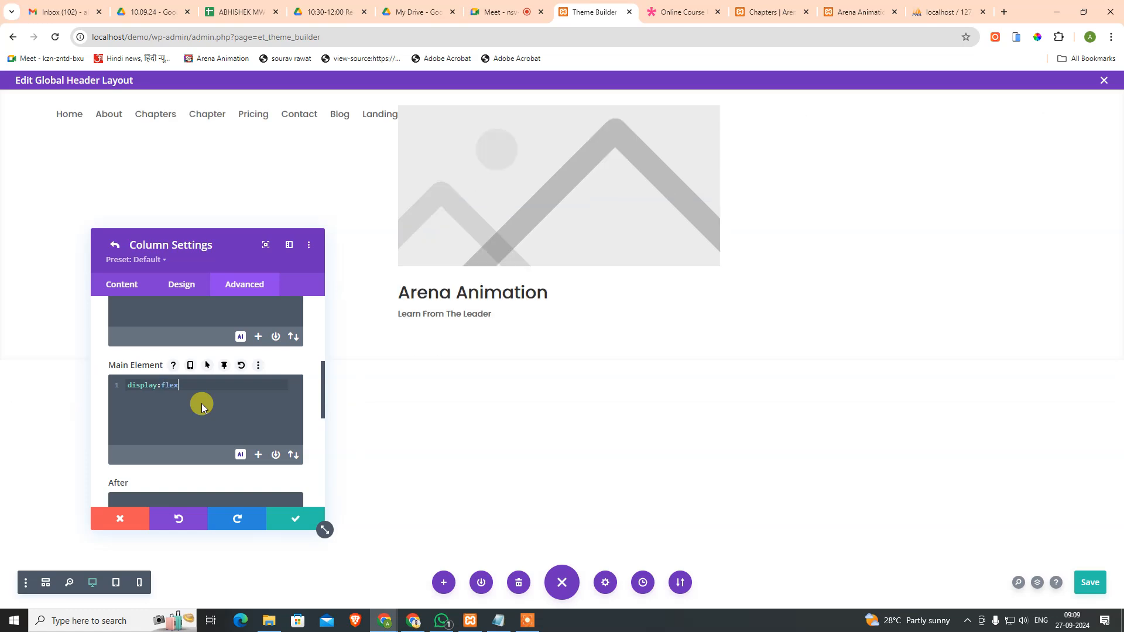
{"action": "type", "text": ";"}
{"action": "scroll", "coordinate": [243, 427], "scroll_direction": "down", "scroll_amount": 1}
{"action": "scroll", "coordinate": [178, 410], "scroll_direction": "up", "scroll_amount": 2}
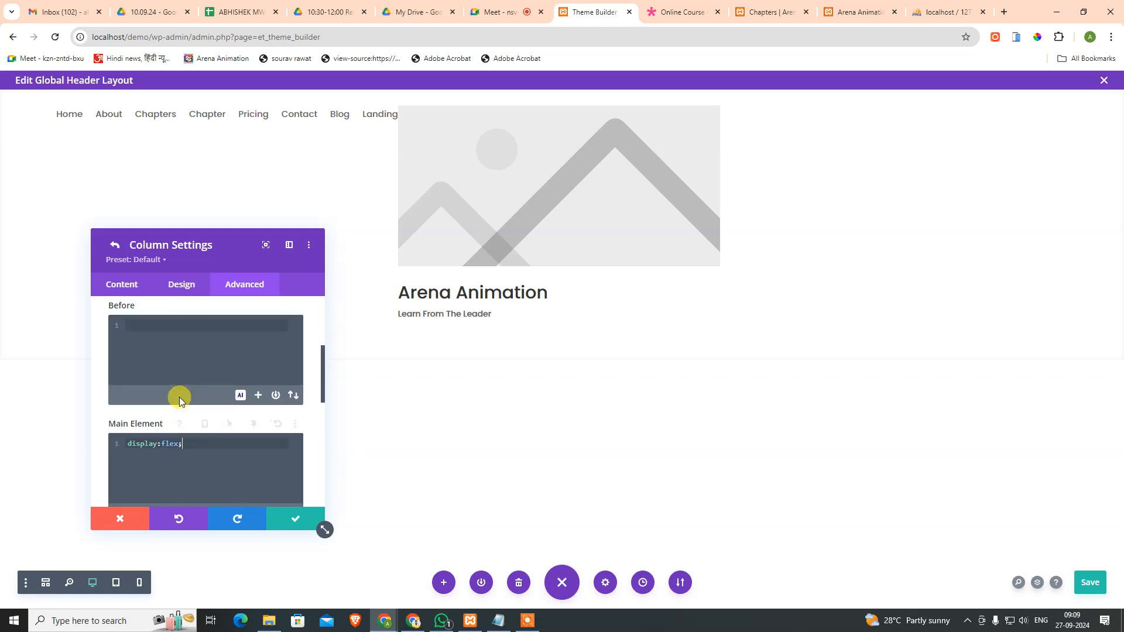
{"action": "left_click", "coordinate": [293, 519]}
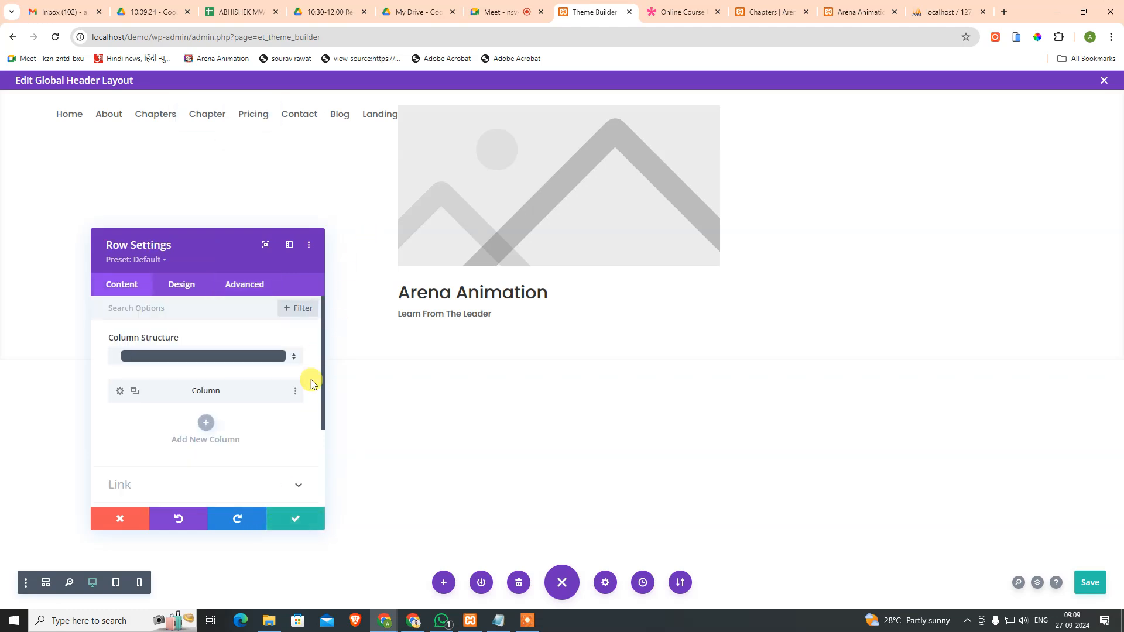
Step: Close the row settings and drag the menu module into the header's right column
{"action": "mouse_move", "coordinate": [337, 114]}
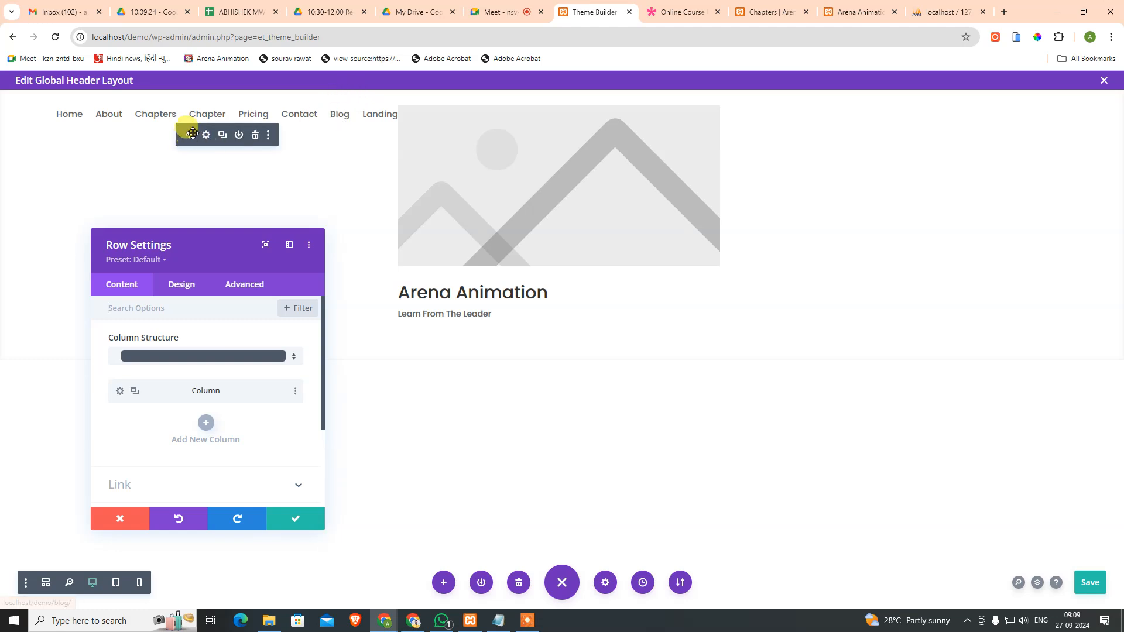
{"action": "left_click", "coordinate": [317, 522]}
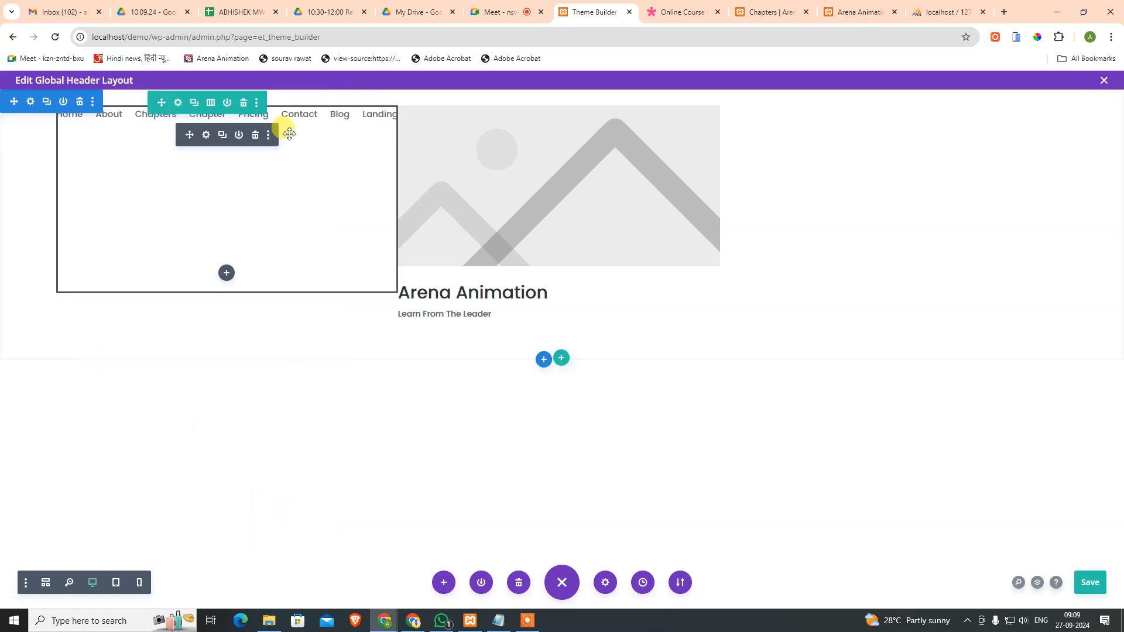
{"action": "left_click_drag", "start_coordinate": [200, 135], "coordinate": [1075, 144]}
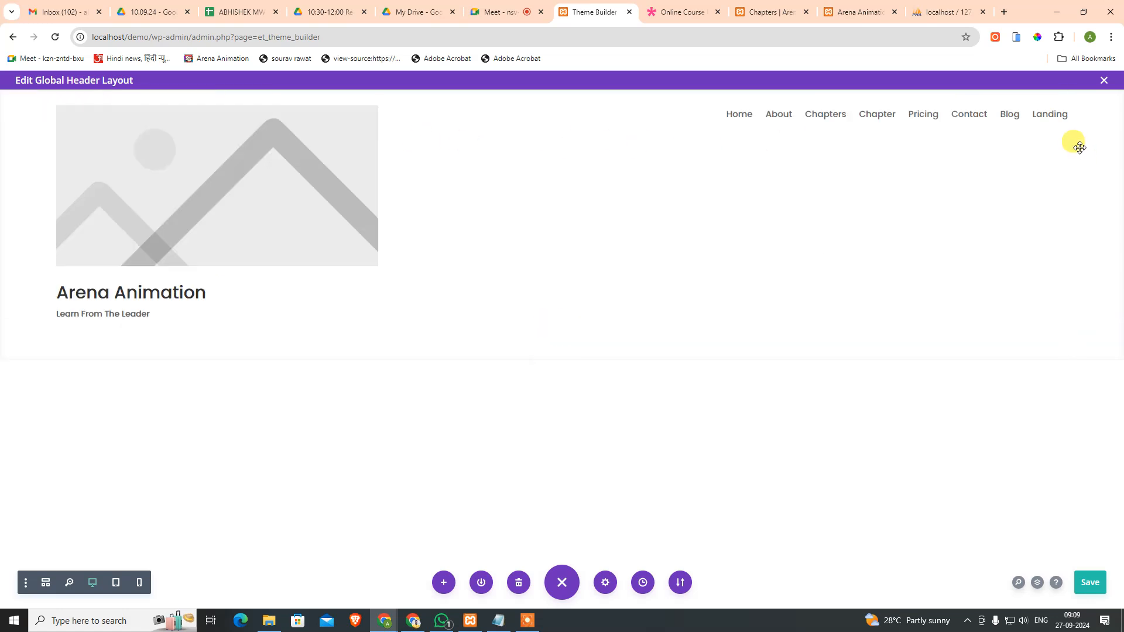
{"action": "mouse_move", "coordinate": [169, 154]}
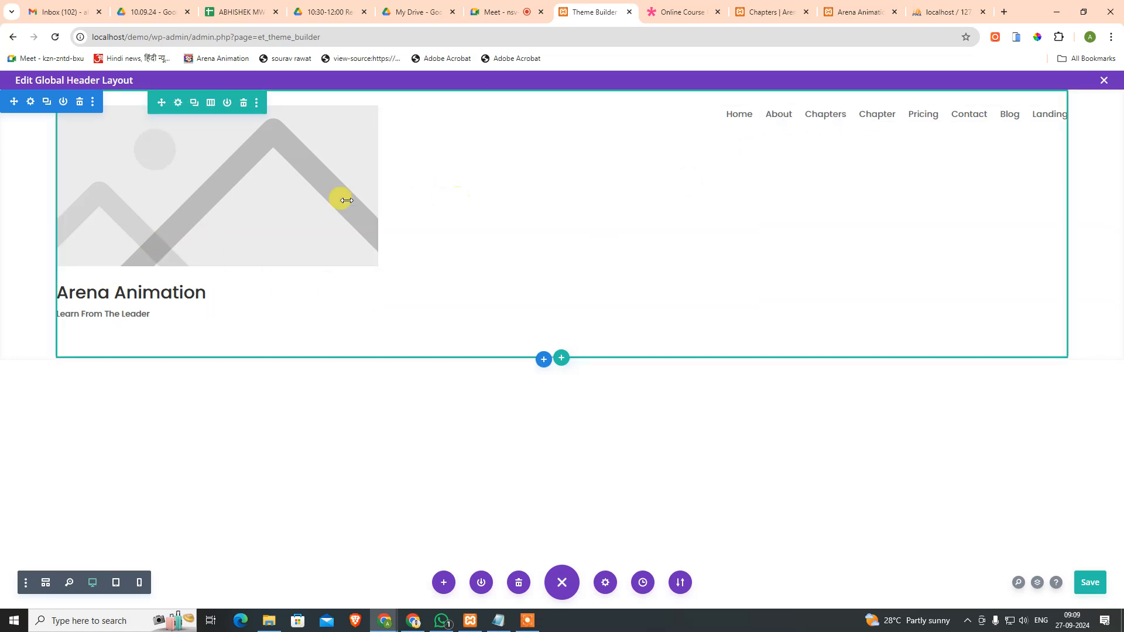
{"action": "mouse_move", "coordinate": [734, 126]}
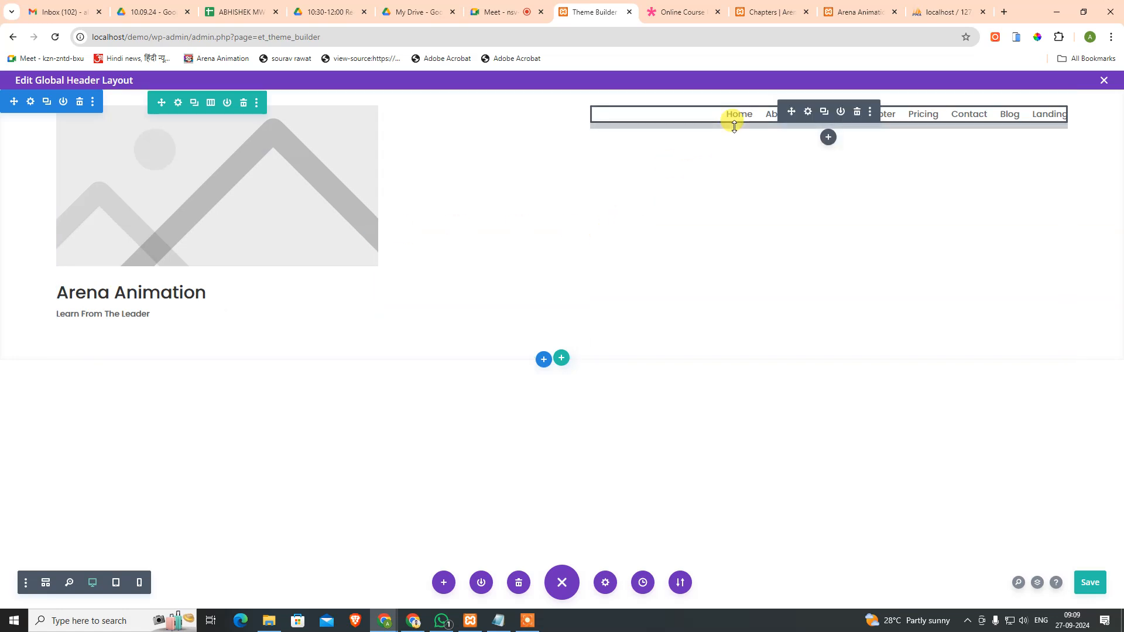
Step: Turn on the blurb's Use Icon option so the placeholder image disappears
{"action": "mouse_move", "coordinate": [298, 135]}
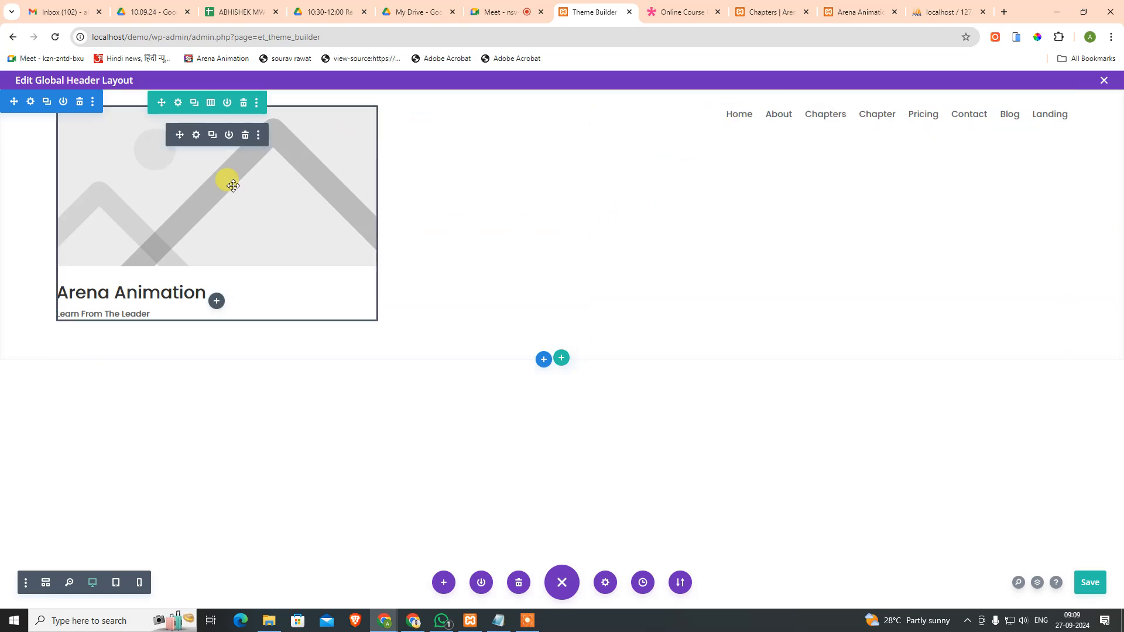
{"action": "left_click", "coordinate": [195, 139]}
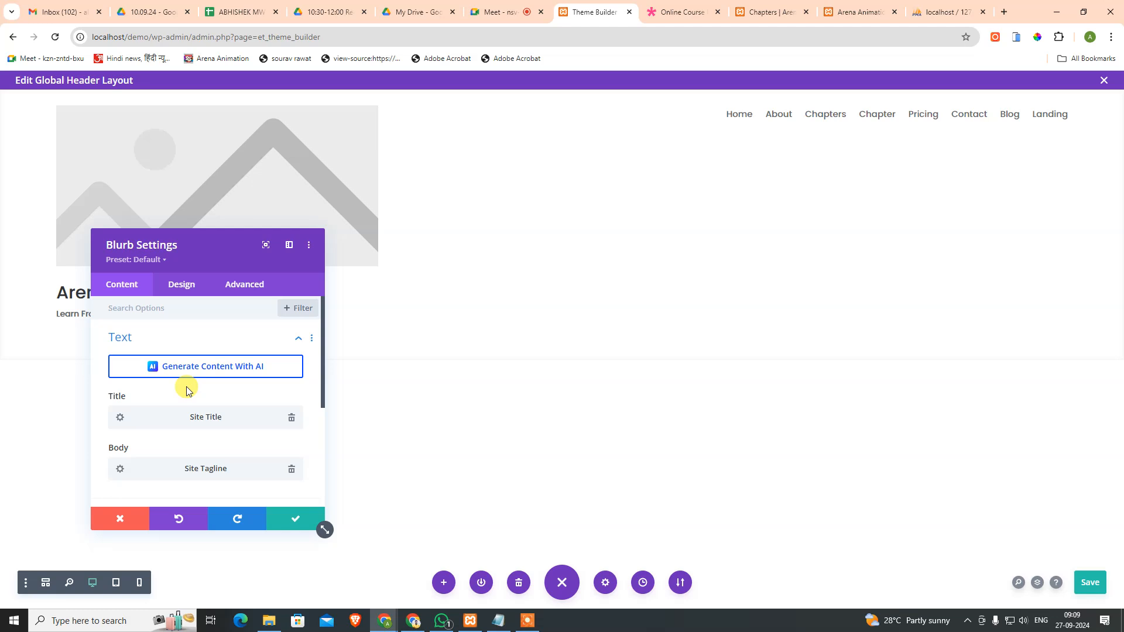
{"action": "scroll", "coordinate": [193, 396], "scroll_direction": "down", "scroll_amount": 2}
{"action": "scroll", "coordinate": [196, 400], "scroll_direction": "up", "scroll_amount": 3}
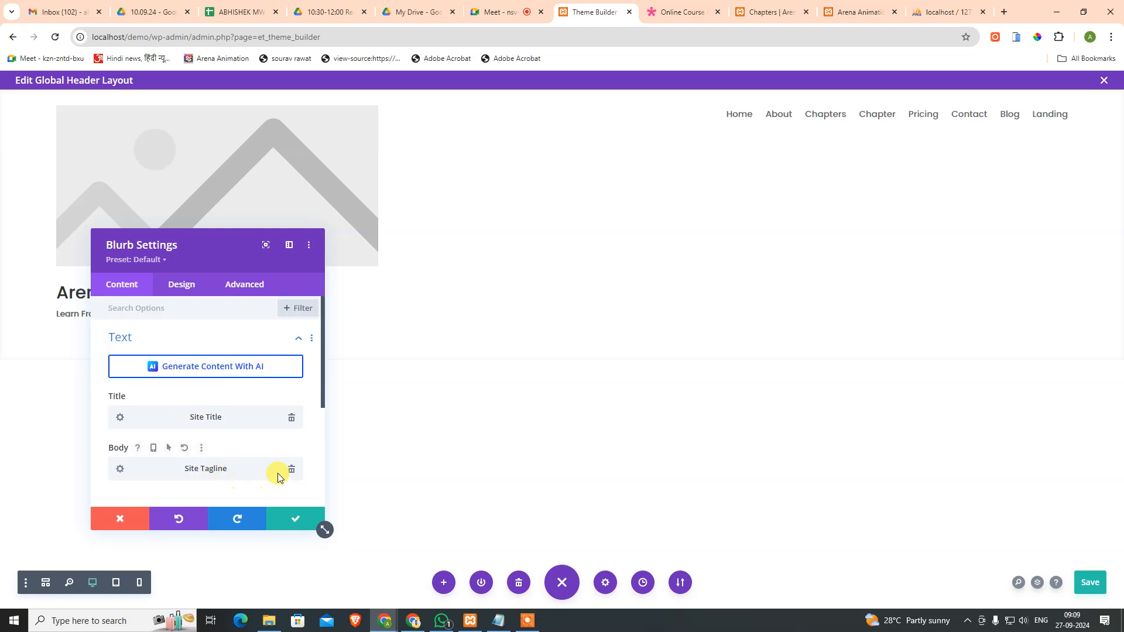
{"action": "left_click", "coordinate": [296, 340]}
{"action": "left_click", "coordinate": [296, 373]}
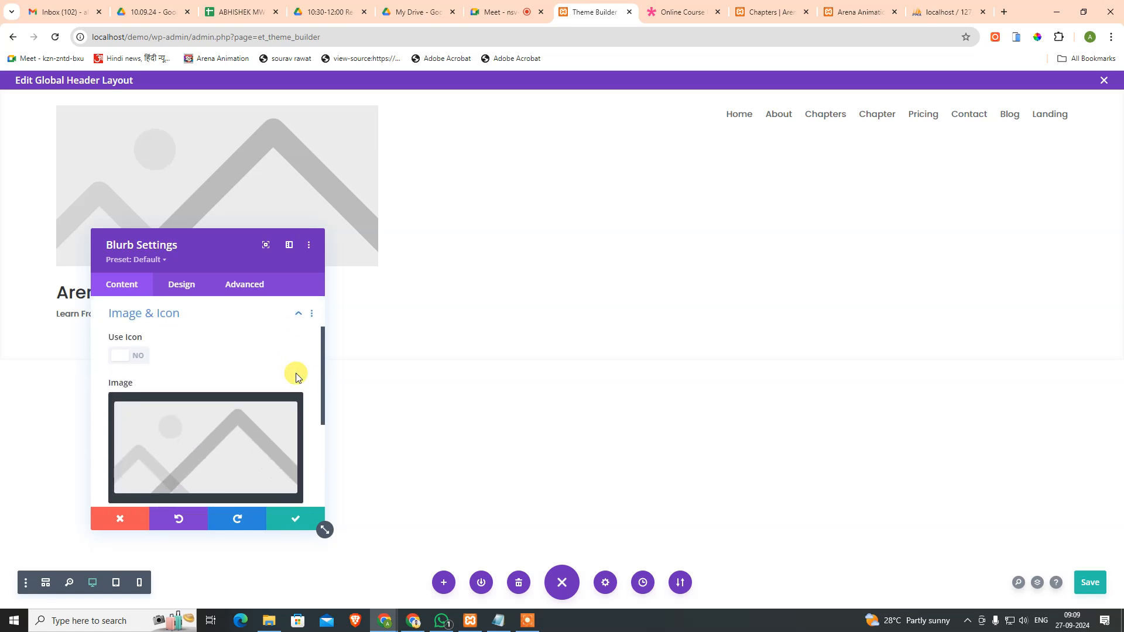
{"action": "left_click", "coordinate": [138, 358]}
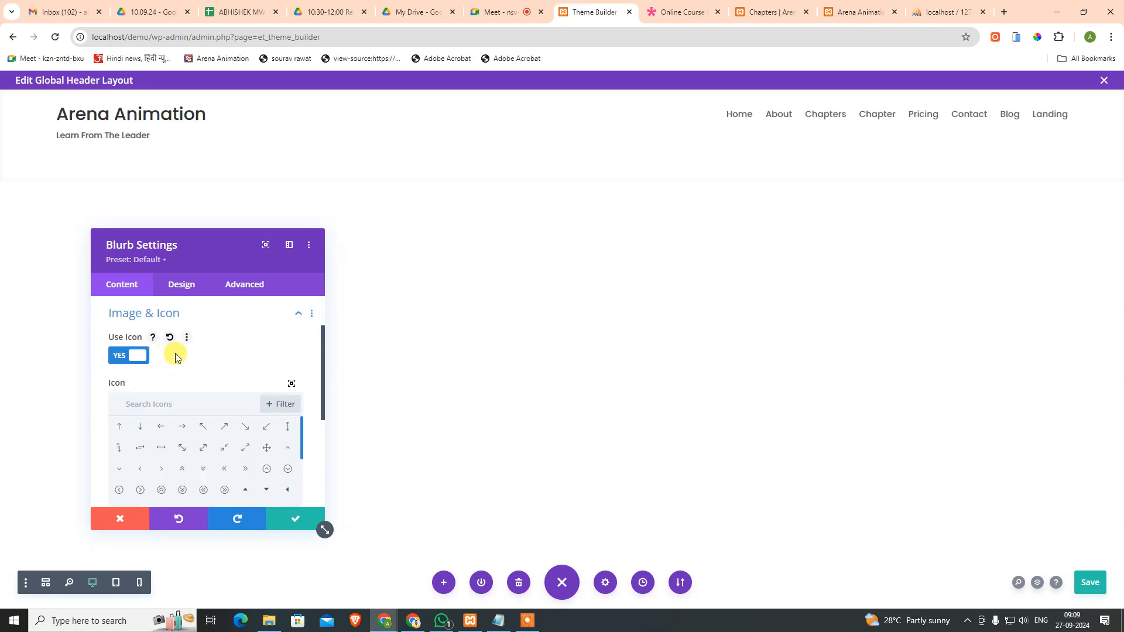
{"action": "scroll", "coordinate": [176, 357], "scroll_direction": "down", "scroll_amount": 1}
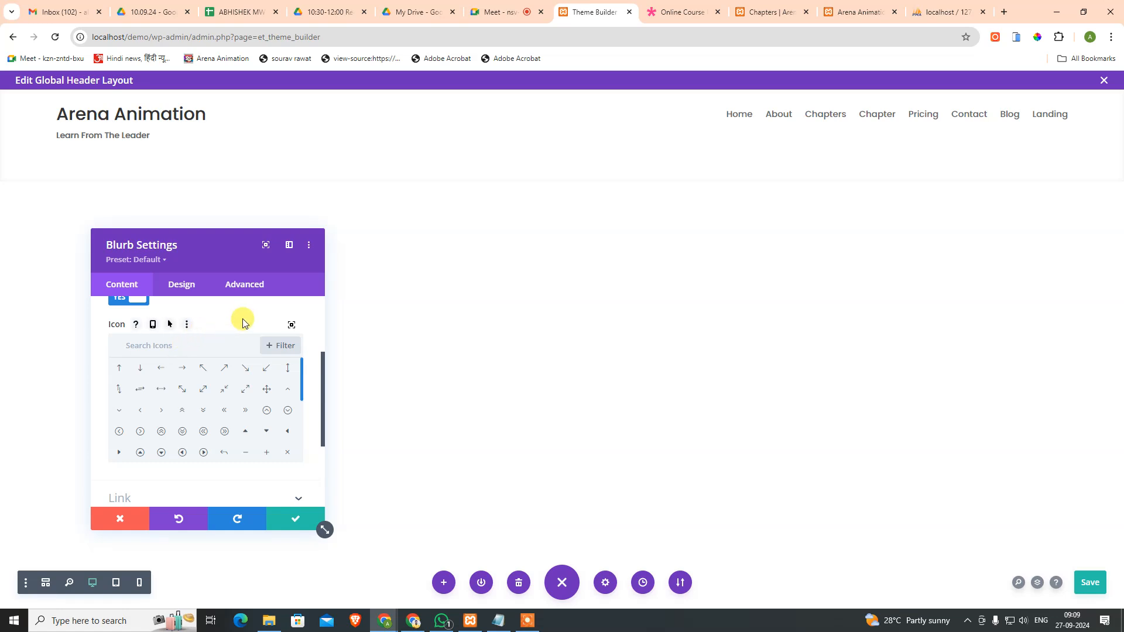
{"action": "scroll", "coordinate": [295, 436], "scroll_direction": "down", "scroll_amount": 1}
{"action": "scroll", "coordinate": [294, 436], "scroll_direction": "up", "scroll_amount": 1}
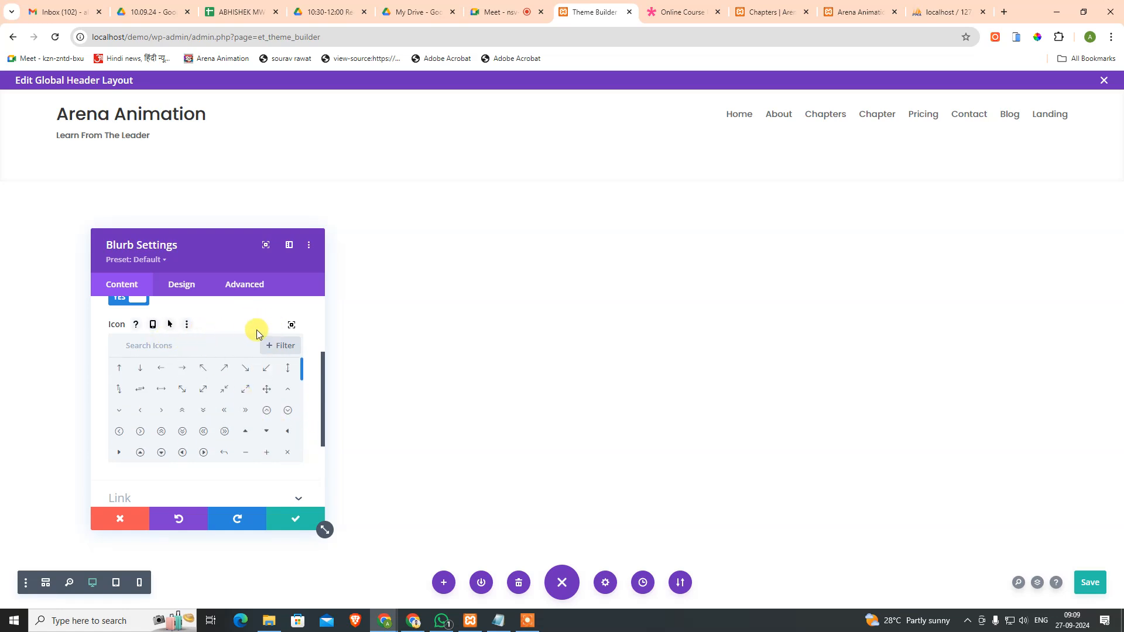
{"action": "scroll", "coordinate": [298, 459], "scroll_direction": "down", "scroll_amount": 3}
{"action": "scroll", "coordinate": [315, 458], "scroll_direction": "down", "scroll_amount": 1}
{"action": "scroll", "coordinate": [315, 458], "scroll_direction": "down", "scroll_amount": 2}
Step: Set the blurb's Title Link URL to the dynamic Homepage Link
{"action": "scroll", "coordinate": [245, 398], "scroll_direction": "up", "scroll_amount": 3}
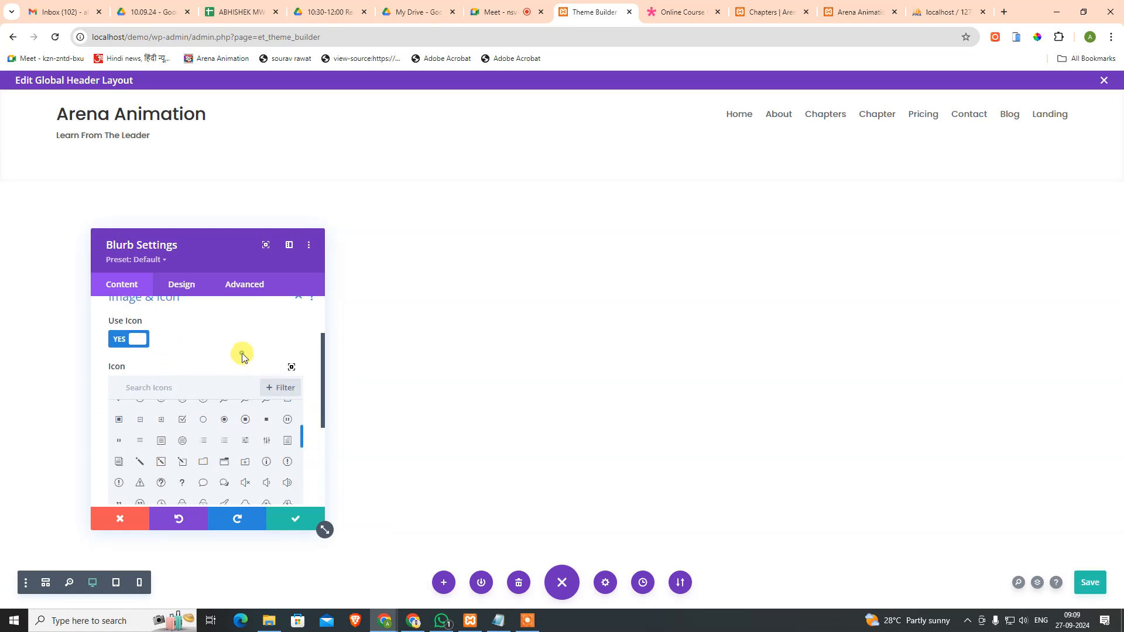
{"action": "scroll", "coordinate": [313, 392], "scroll_direction": "down", "scroll_amount": 3}
{"action": "left_click", "coordinate": [163, 367]}
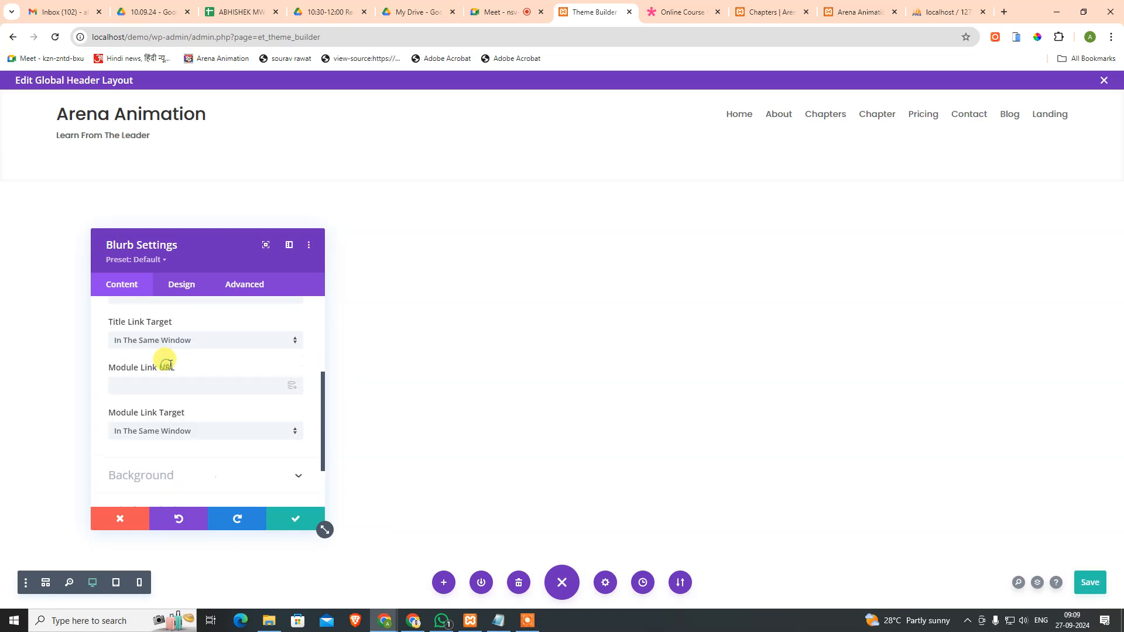
{"action": "left_click", "coordinate": [184, 355]}
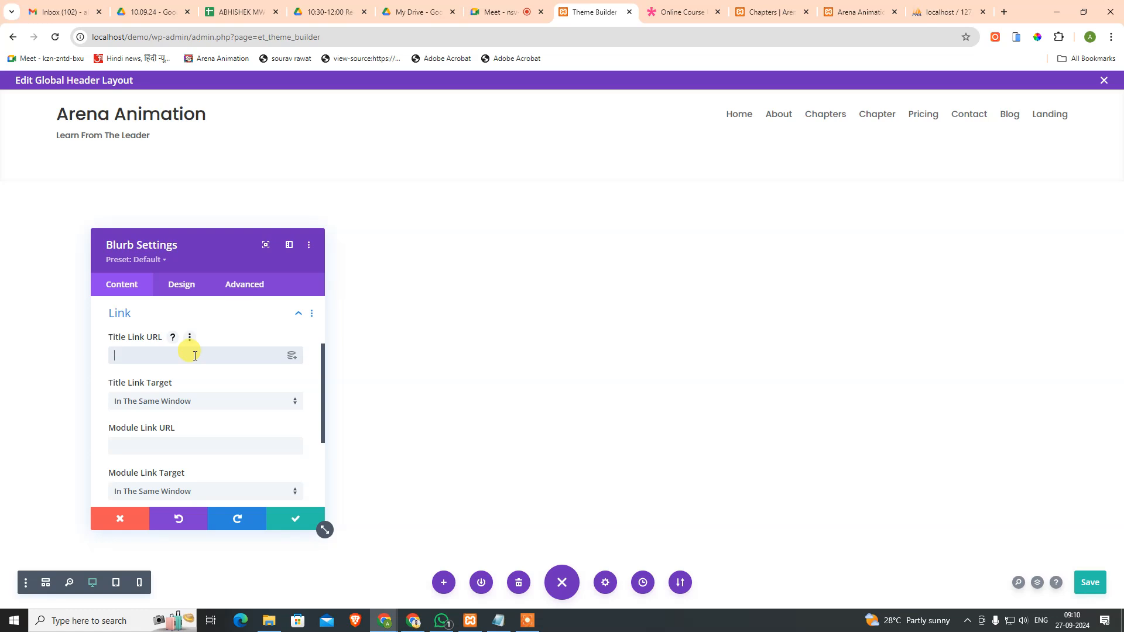
{"action": "left_click", "coordinate": [291, 355]}
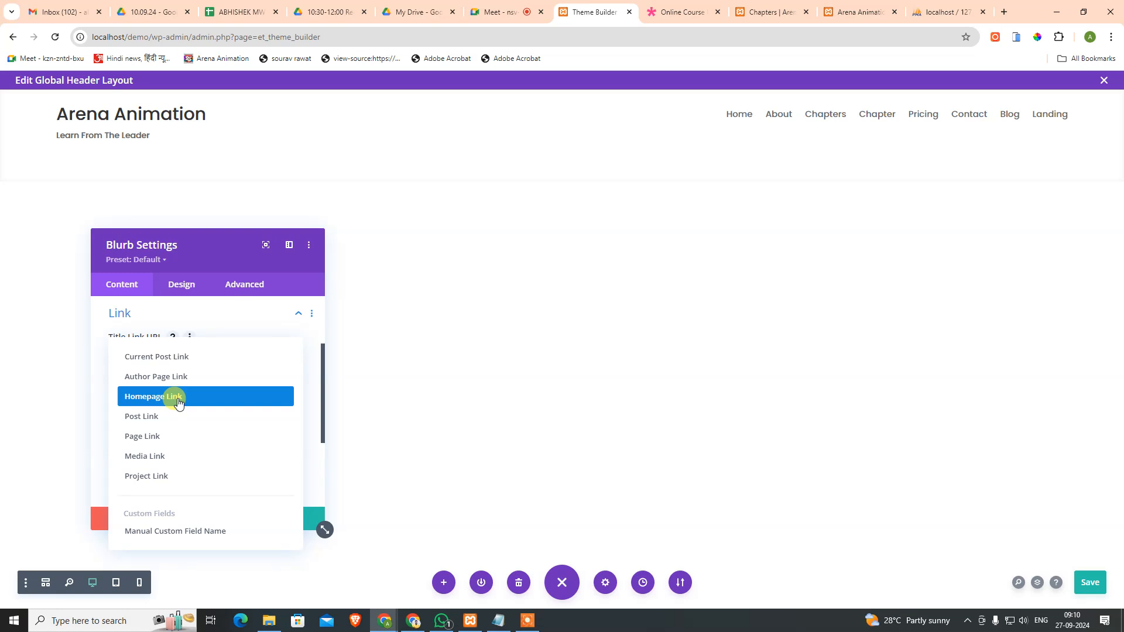
{"action": "left_click", "coordinate": [178, 403]}
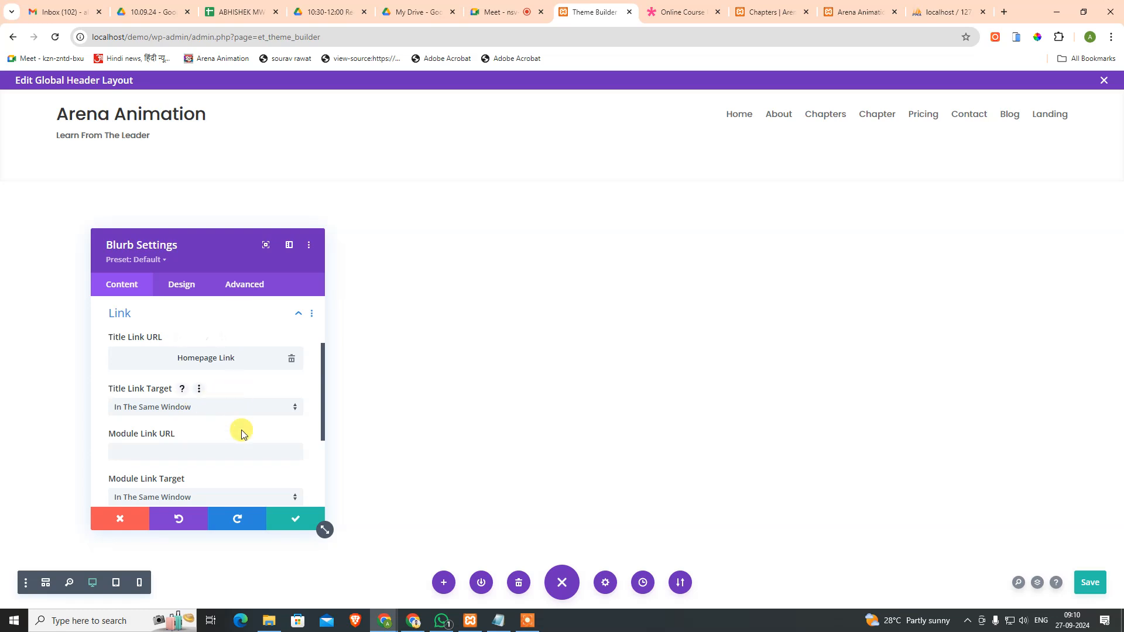
Step: Review the blurb's Design and Advanced settings, then save and close it
{"action": "scroll", "coordinate": [242, 416], "scroll_direction": "down", "scroll_amount": 2}
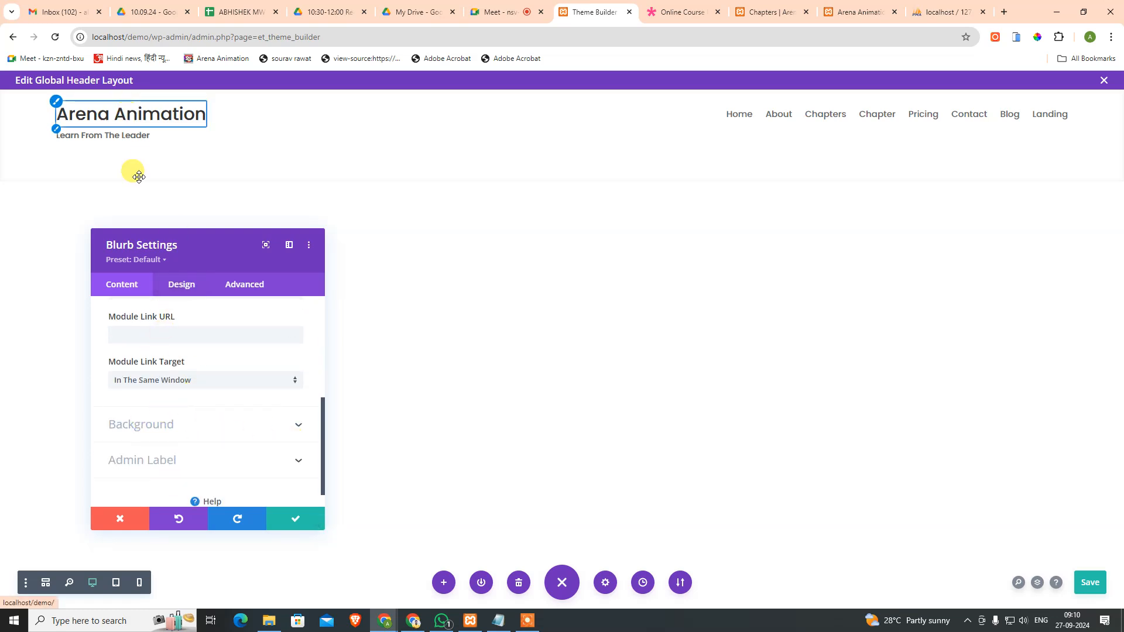
{"action": "left_click", "coordinate": [178, 283]}
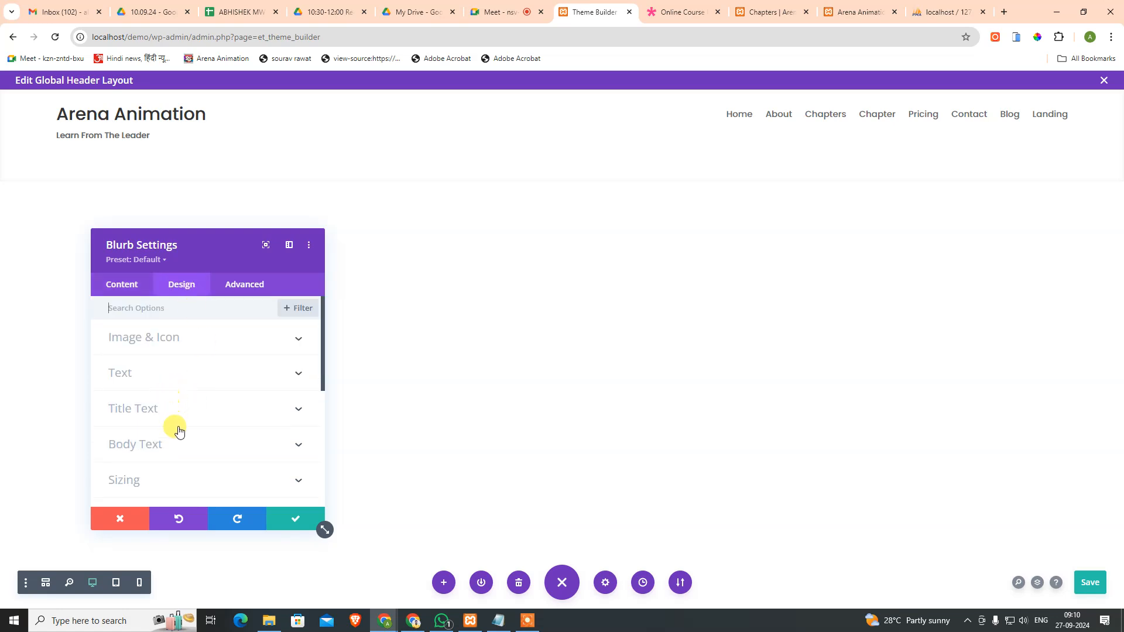
{"action": "left_click", "coordinate": [176, 409]}
{"action": "scroll", "coordinate": [194, 431], "scroll_direction": "down", "scroll_amount": 2}
{"action": "scroll", "coordinate": [178, 434], "scroll_direction": "down", "scroll_amount": 2}
{"action": "scroll", "coordinate": [176, 433], "scroll_direction": "up", "scroll_amount": 1}
{"action": "scroll", "coordinate": [167, 419], "scroll_direction": "down", "scroll_amount": 4}
{"action": "scroll", "coordinate": [193, 435], "scroll_direction": "down", "scroll_amount": 1}
{"action": "left_click", "coordinate": [261, 279]}
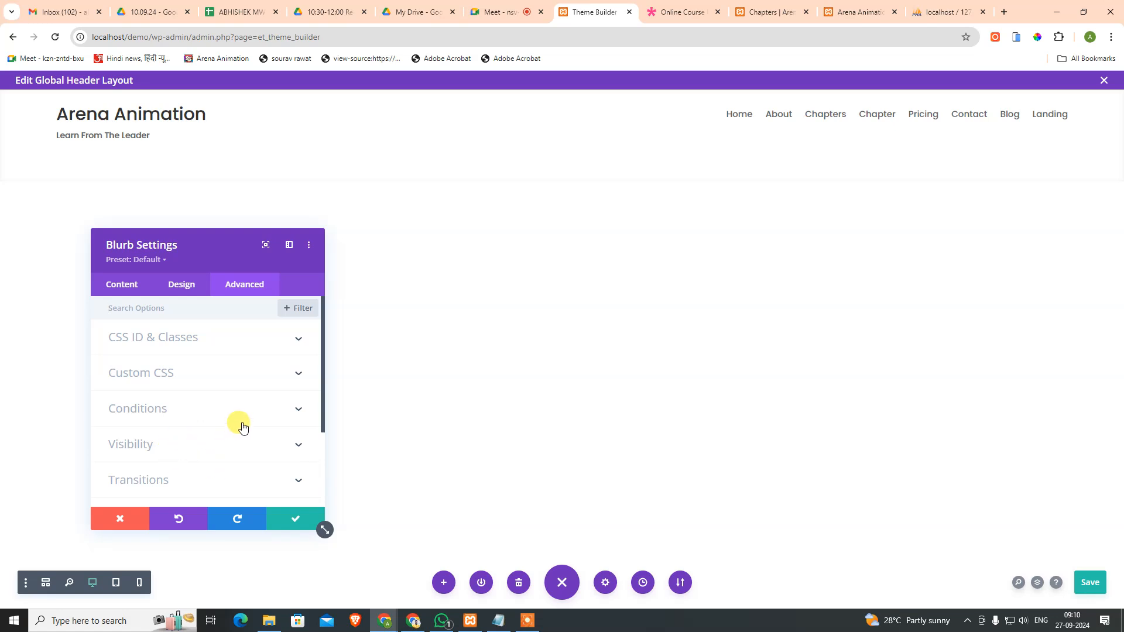
{"action": "left_click", "coordinate": [285, 527]}
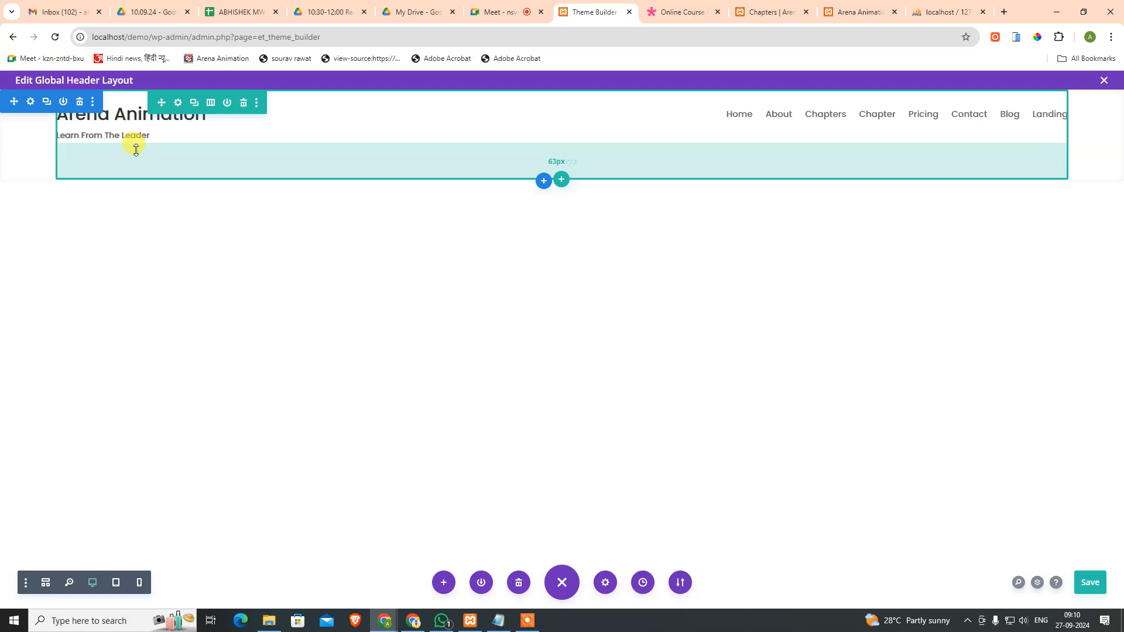
Step: Shrink the header row's top and bottom padding, save with Ctrl+S, then add slight bottom padding
{"action": "left_click_drag", "start_coordinate": [146, 163], "coordinate": [150, 128]}
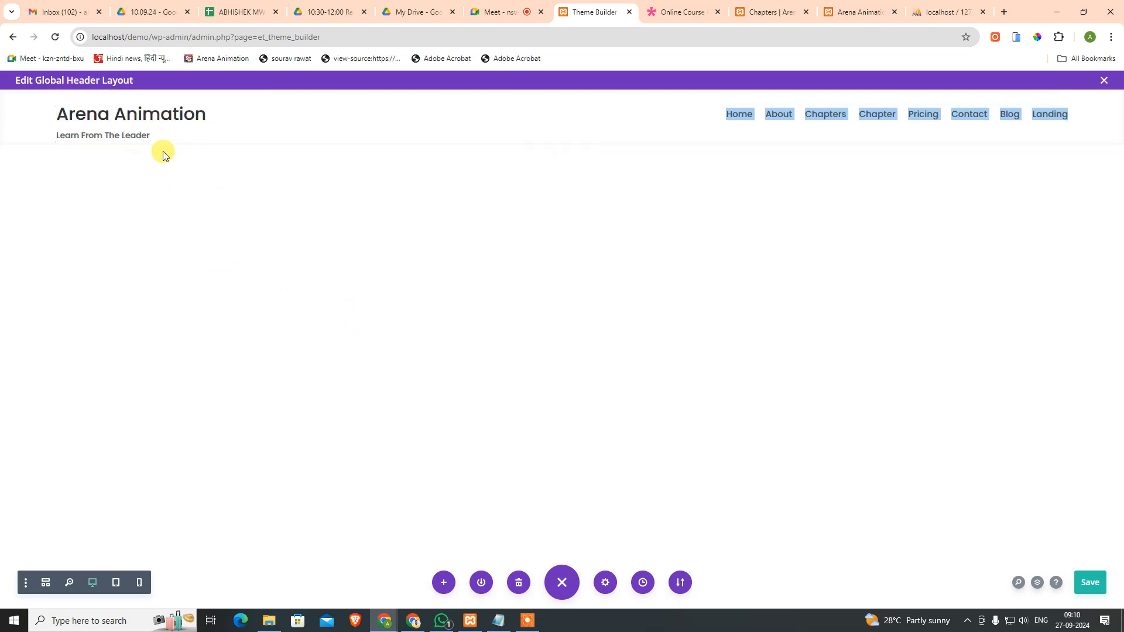
{"action": "key", "text": "ctrl+s"}
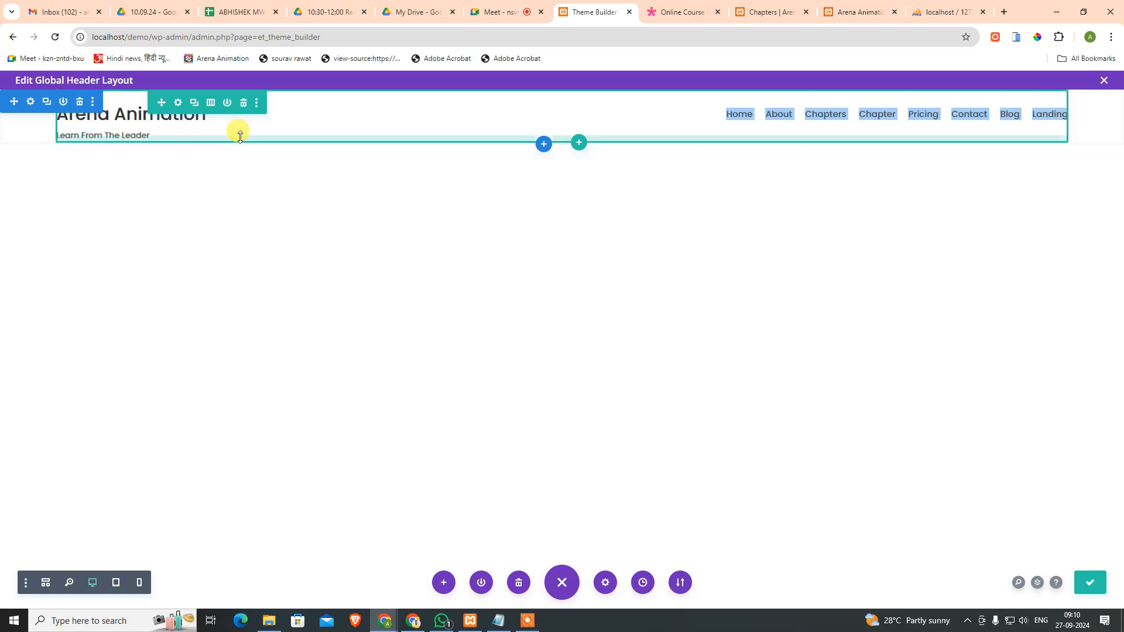
{"action": "left_click", "coordinate": [308, 99]}
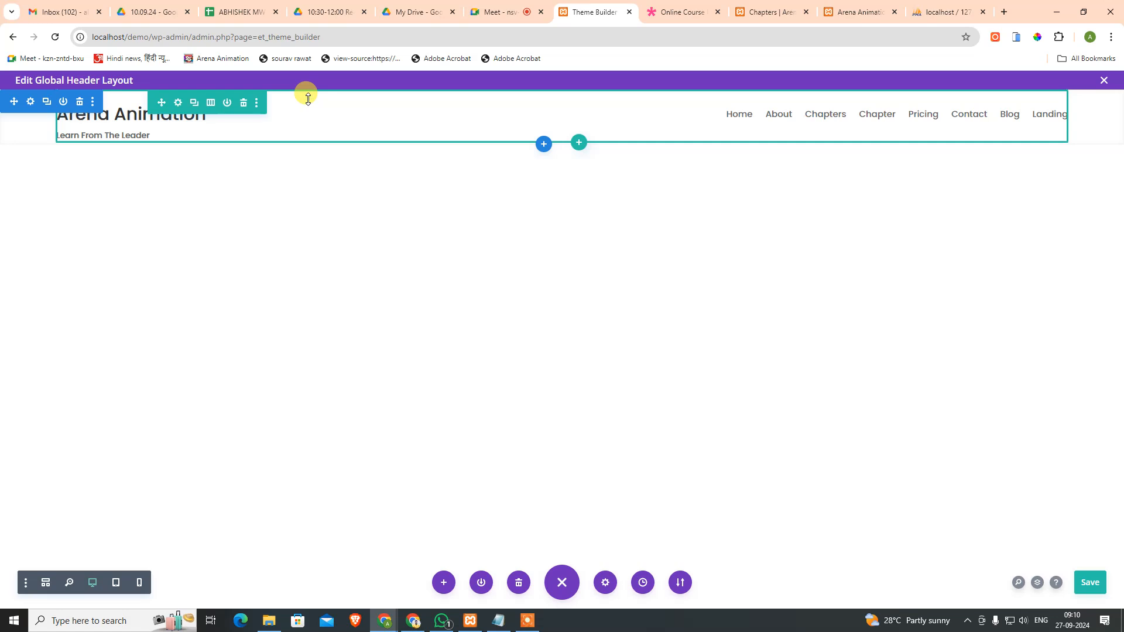
{"action": "mouse_move", "coordinate": [305, 101]}
{"action": "left_mouse_down"}
{"action": "mouse_move", "coordinate": [296, 105]}
{"action": "mouse_move", "coordinate": [299, 92]}
{"action": "left_mouse_up"}
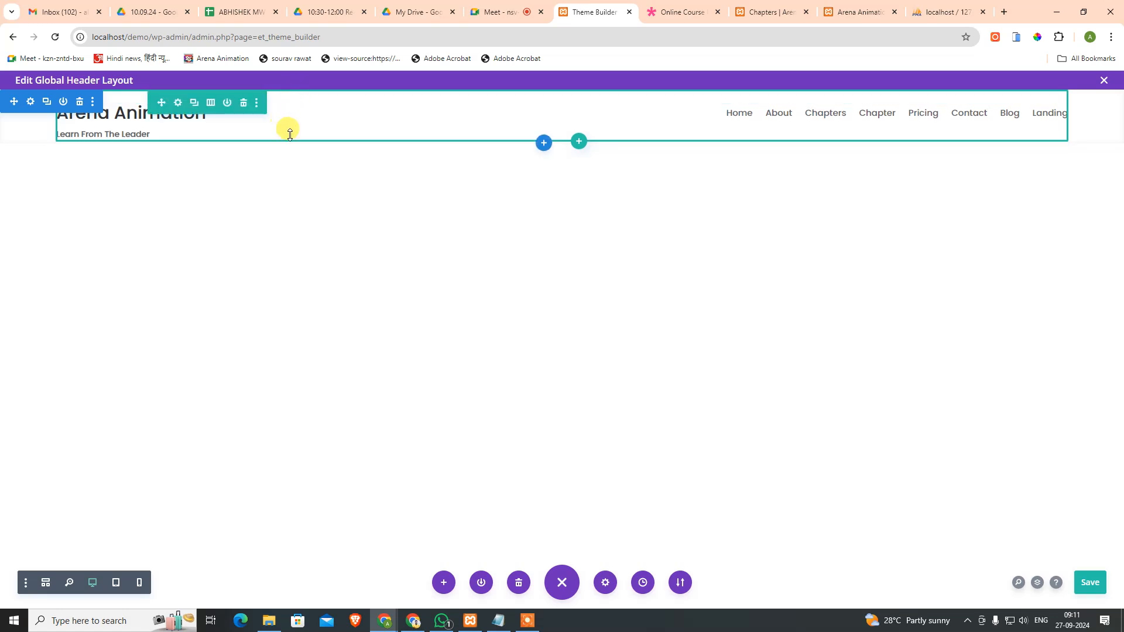
{"action": "left_click_drag", "start_coordinate": [291, 142], "coordinate": [291, 147]}
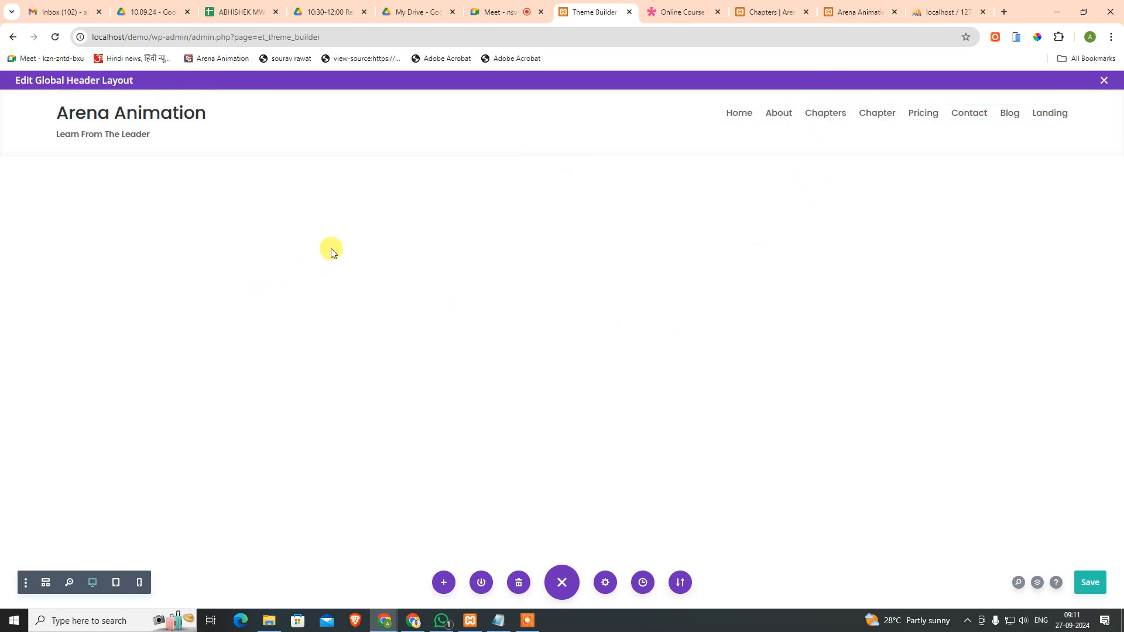
{"action": "left_click", "coordinate": [112, 585]}
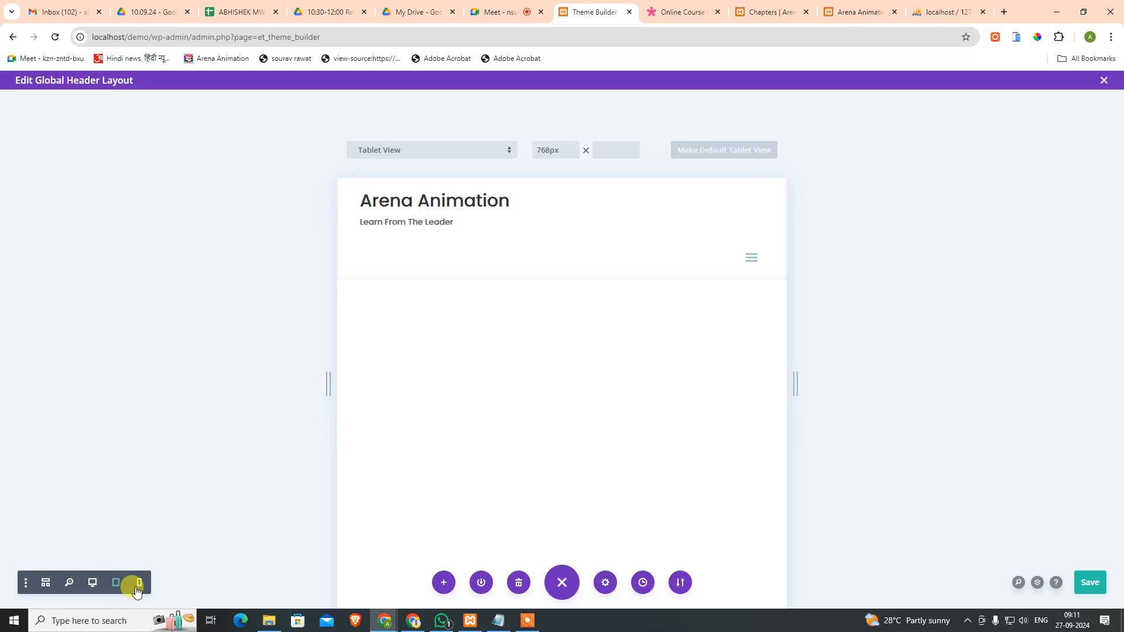
{"action": "left_click", "coordinate": [138, 584]}
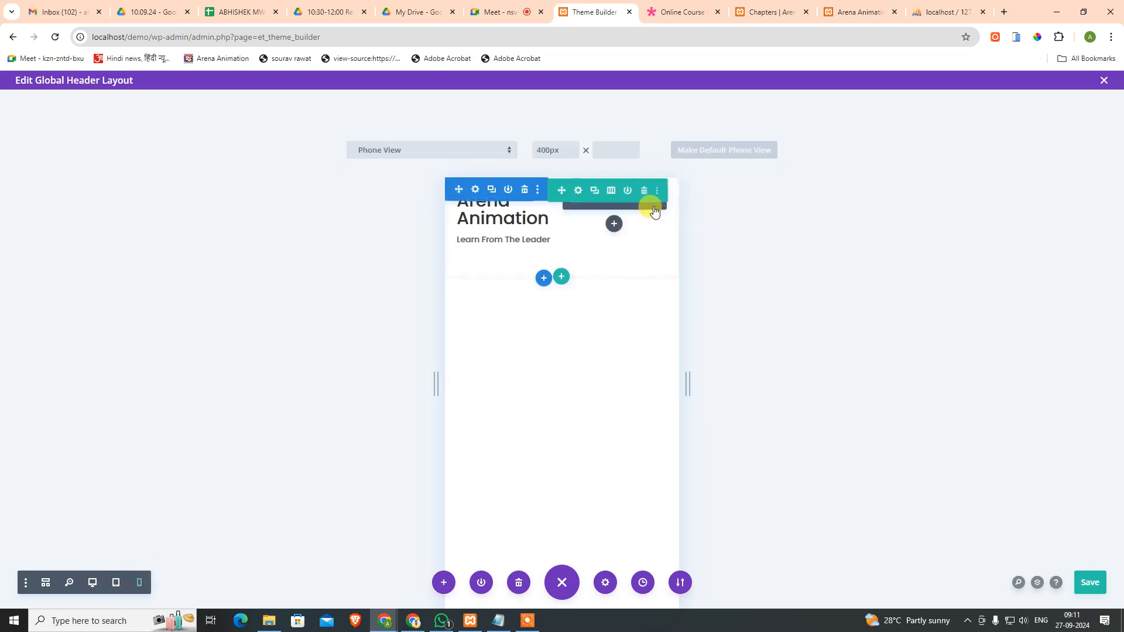
{"action": "left_click", "coordinate": [117, 581]}
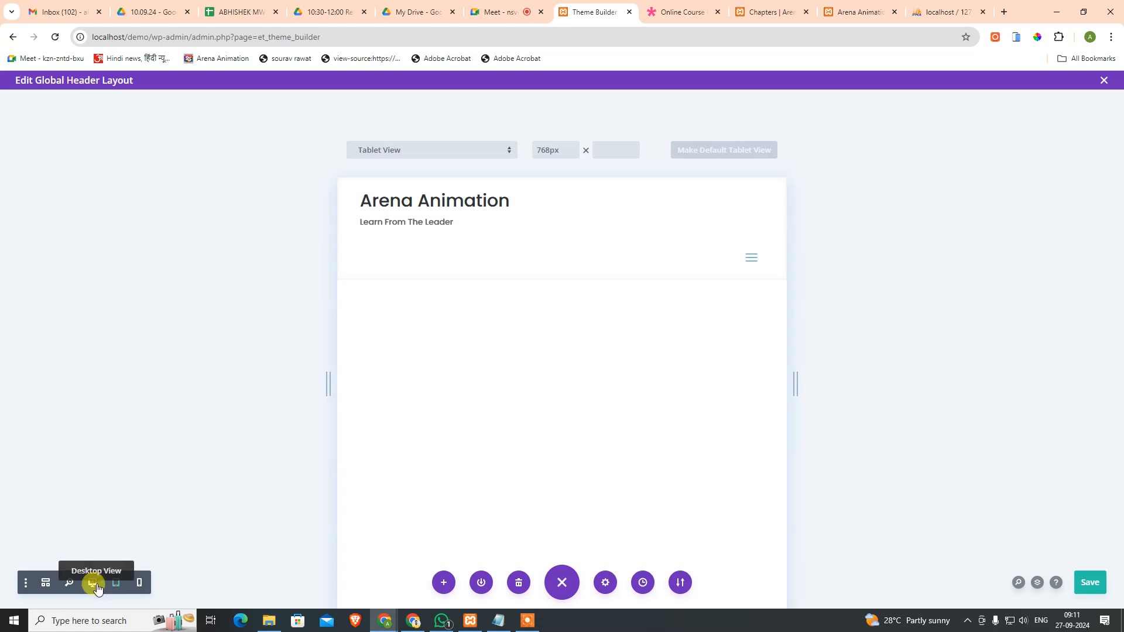
{"action": "left_click", "coordinate": [95, 585]}
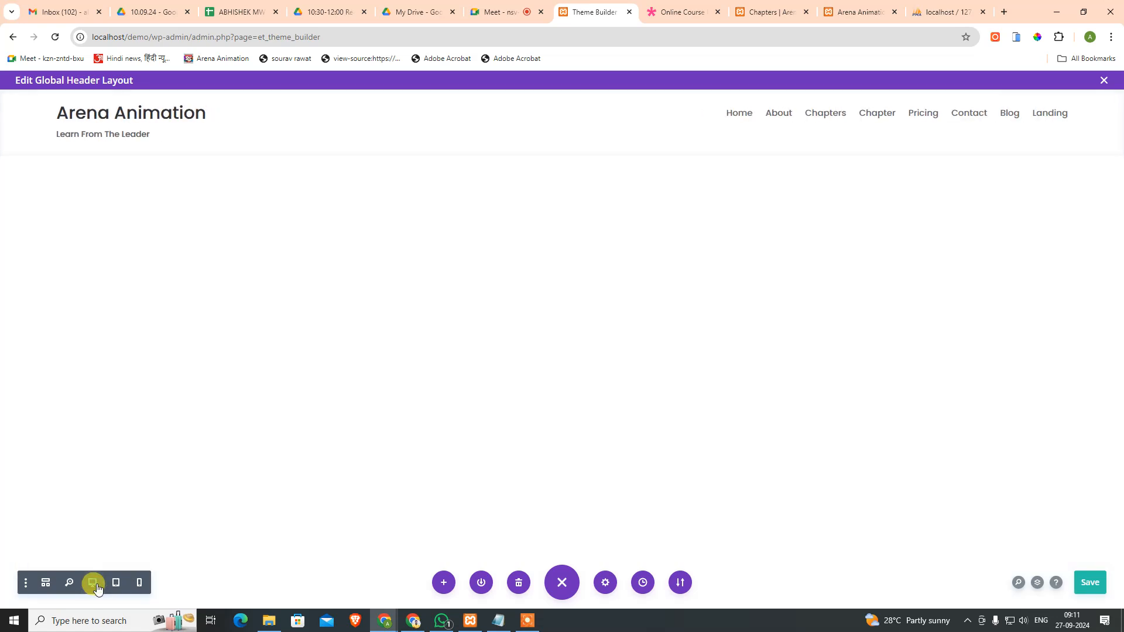
{"action": "left_click", "coordinate": [116, 589]}
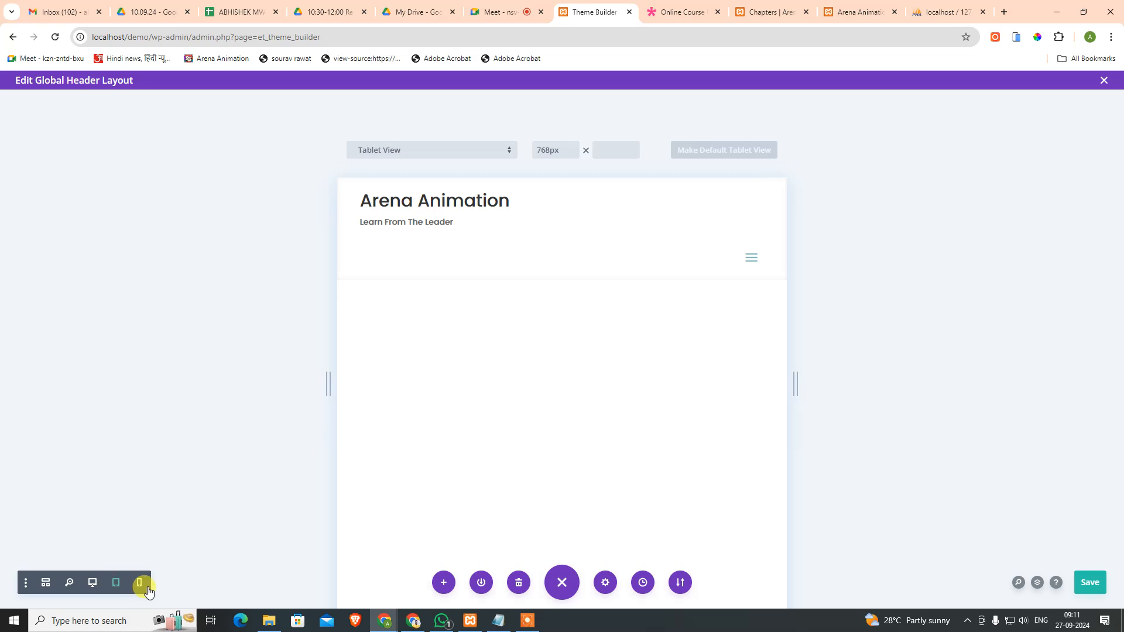
{"action": "left_click", "coordinate": [140, 586]}
{"action": "mouse_move", "coordinate": [516, 219]}
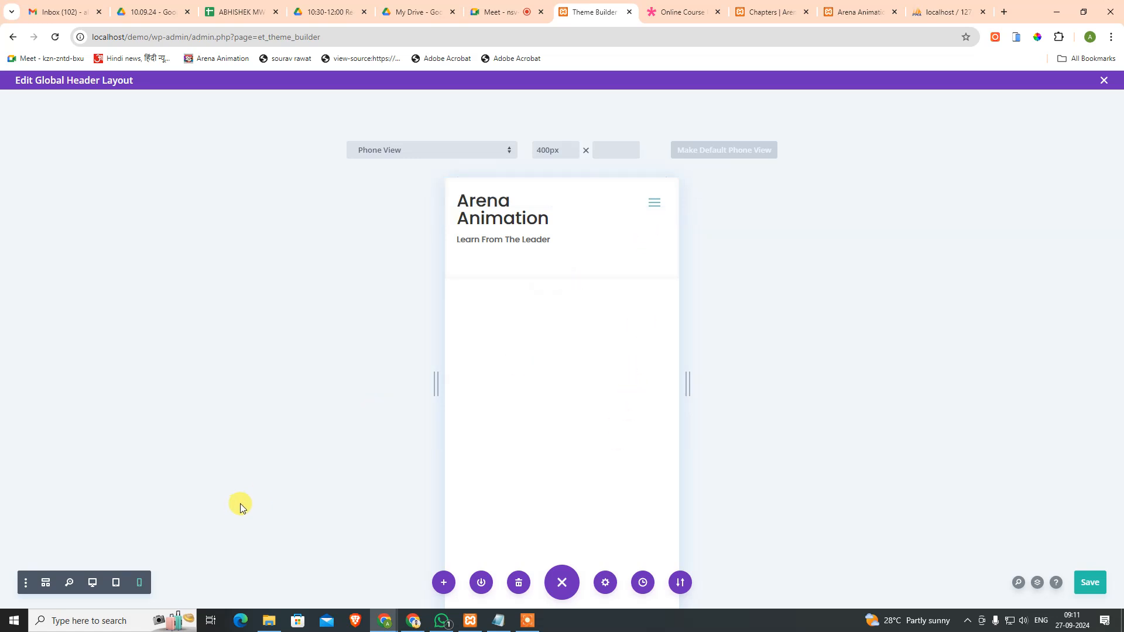
{"action": "mouse_move", "coordinate": [511, 233]}
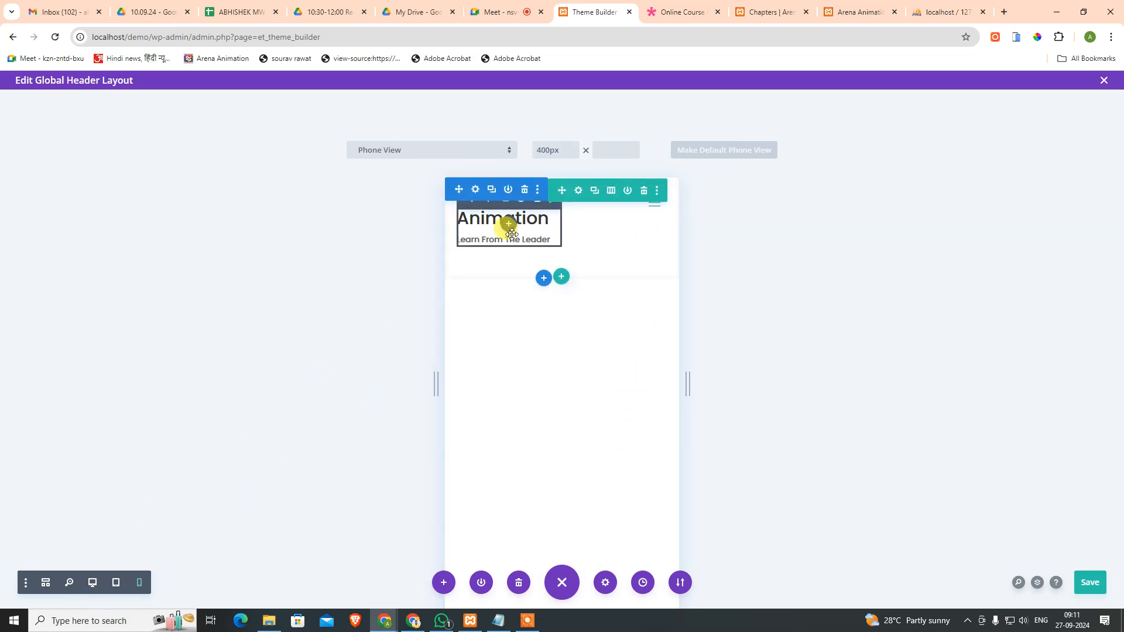
{"action": "left_click", "coordinate": [115, 583]}
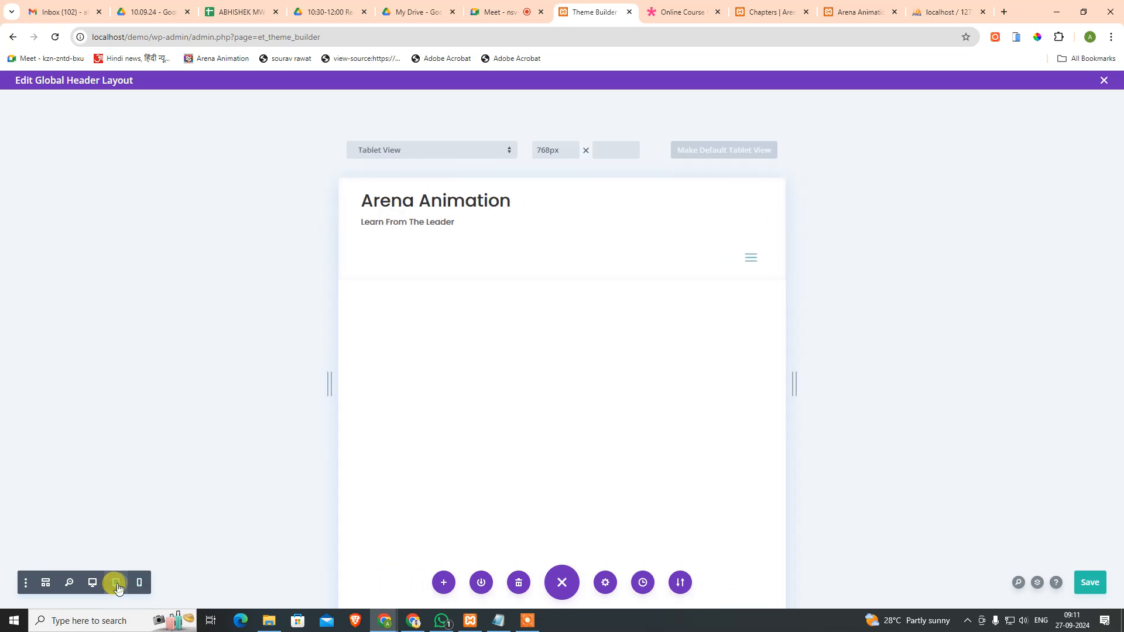
{"action": "mouse_move", "coordinate": [507, 245]}
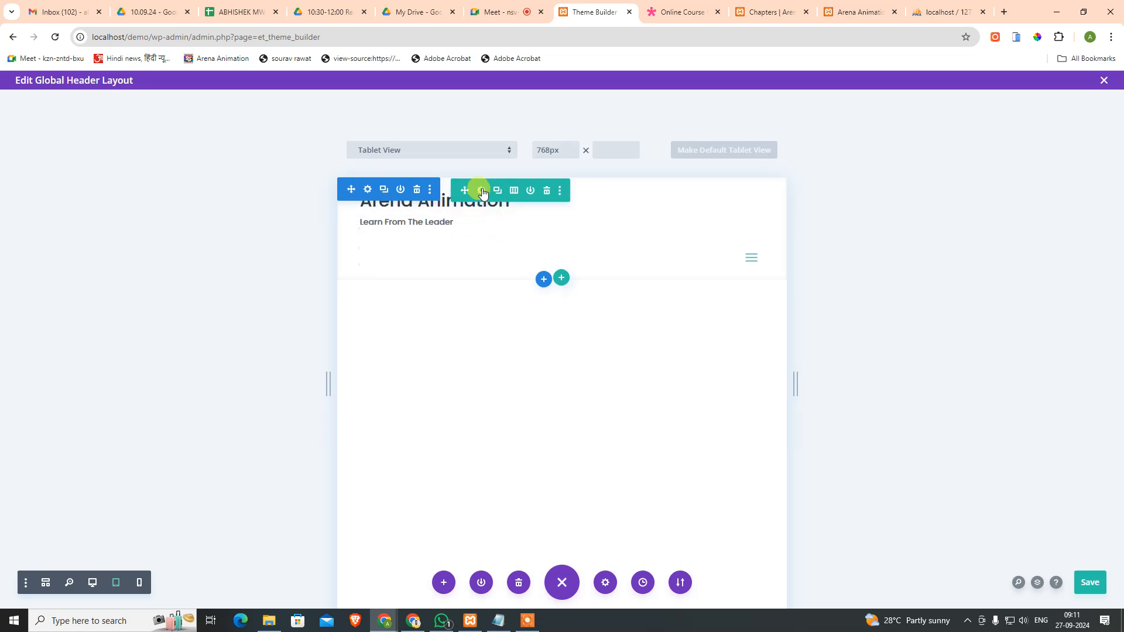
Step: Set the header row's column structure to one column and expand its Advanced Custom CSS
{"action": "left_click", "coordinate": [481, 190]}
{"action": "left_click", "coordinate": [181, 285]}
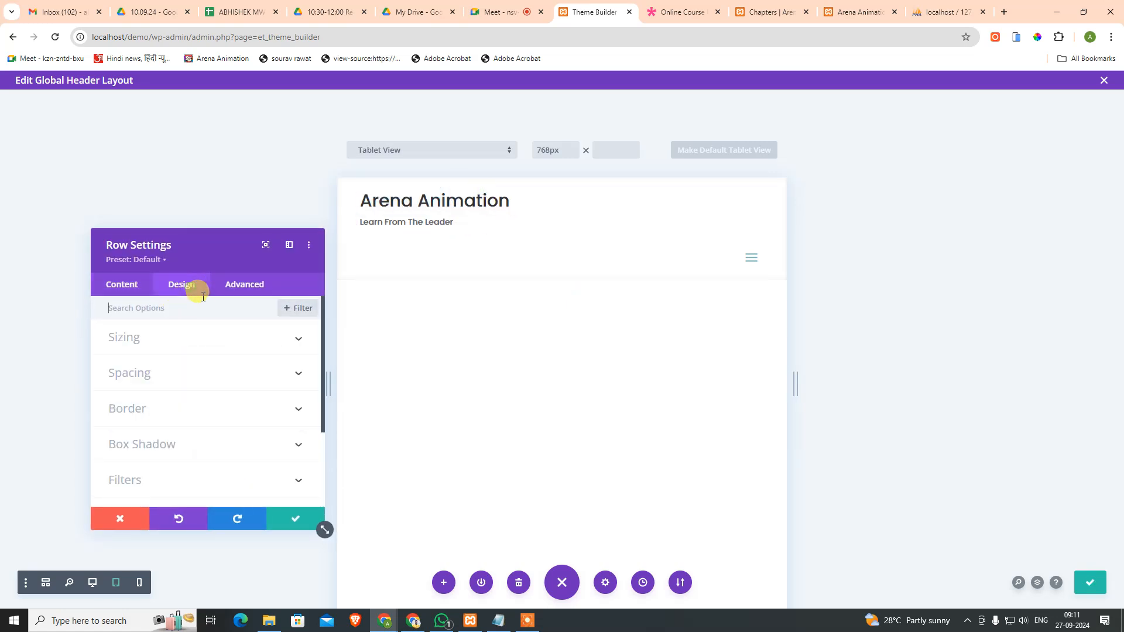
{"action": "left_click", "coordinate": [126, 285]}
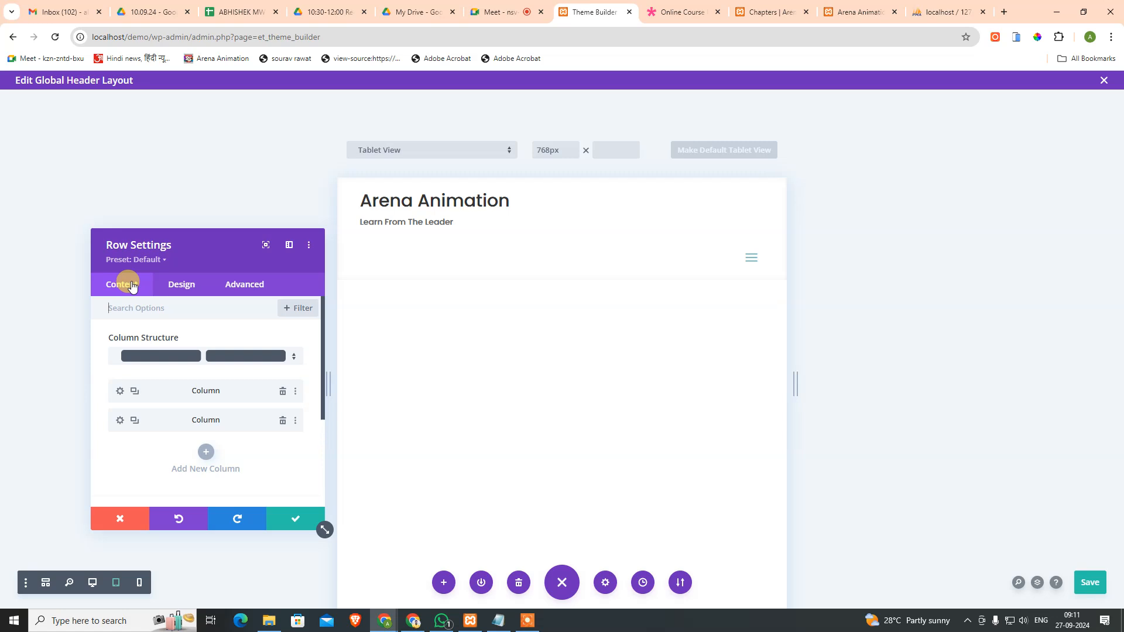
{"action": "left_click", "coordinate": [252, 357]}
{"action": "left_click", "coordinate": [216, 200]}
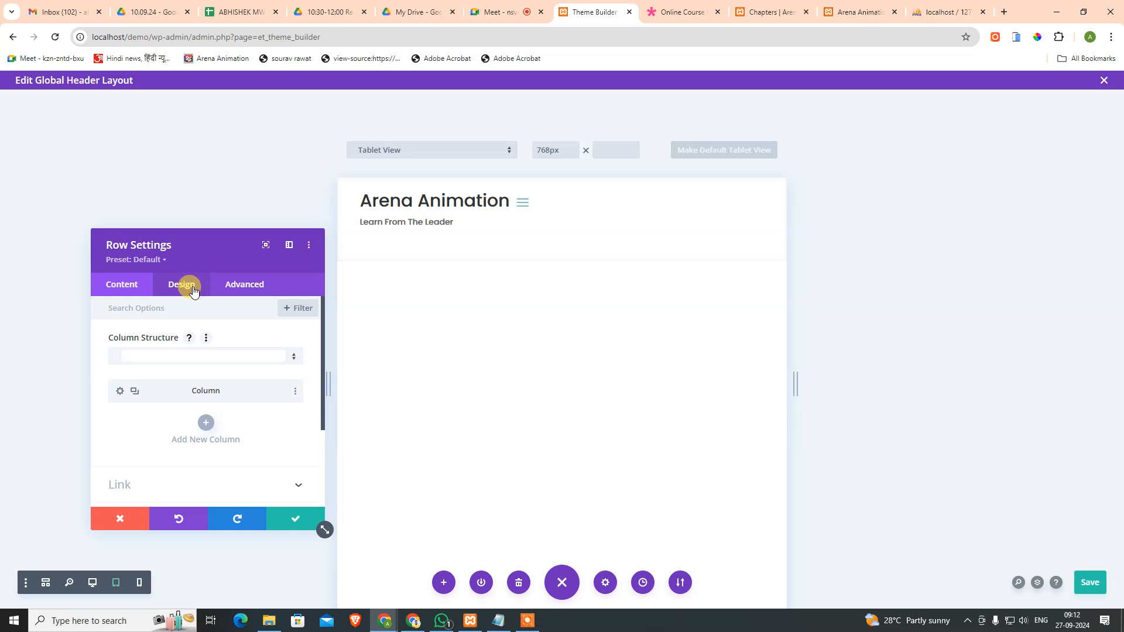
{"action": "left_click", "coordinate": [193, 290]}
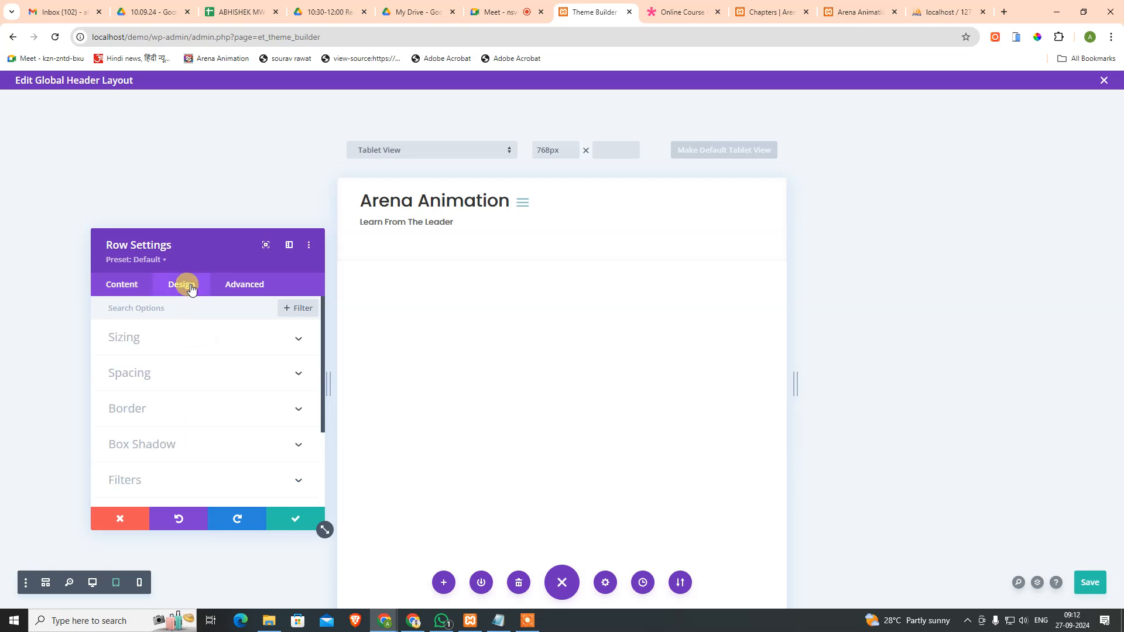
{"action": "left_click", "coordinate": [240, 286]}
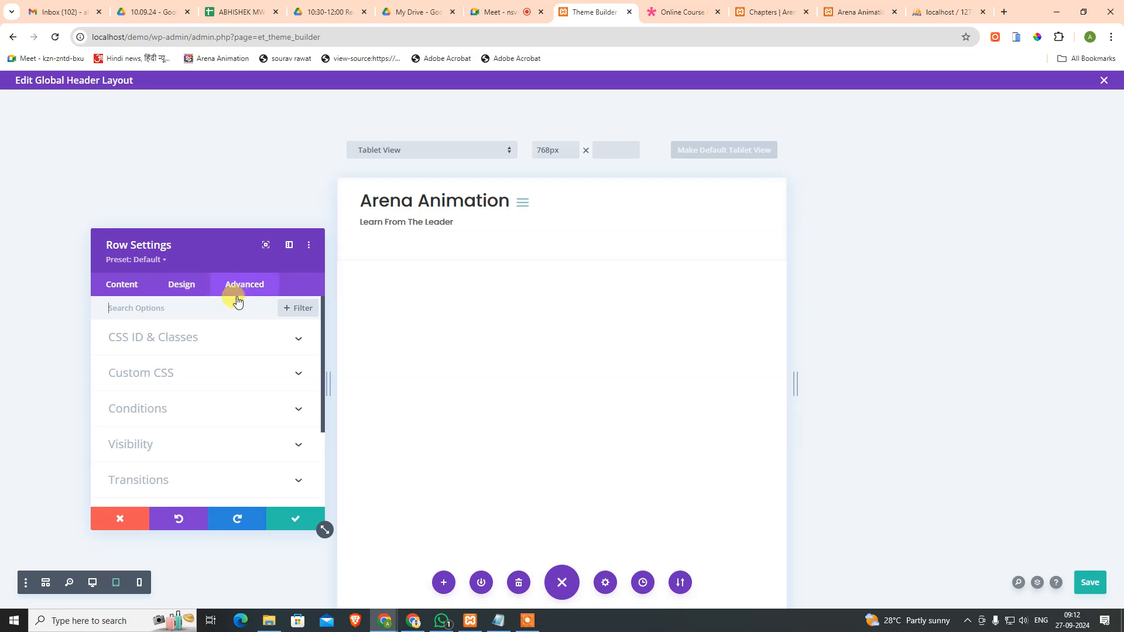
{"action": "left_click", "coordinate": [191, 372]}
Step: Type display:flex; into the row's tablet Main Element CSS, then delete it
{"action": "left_click", "coordinate": [288, 350]}
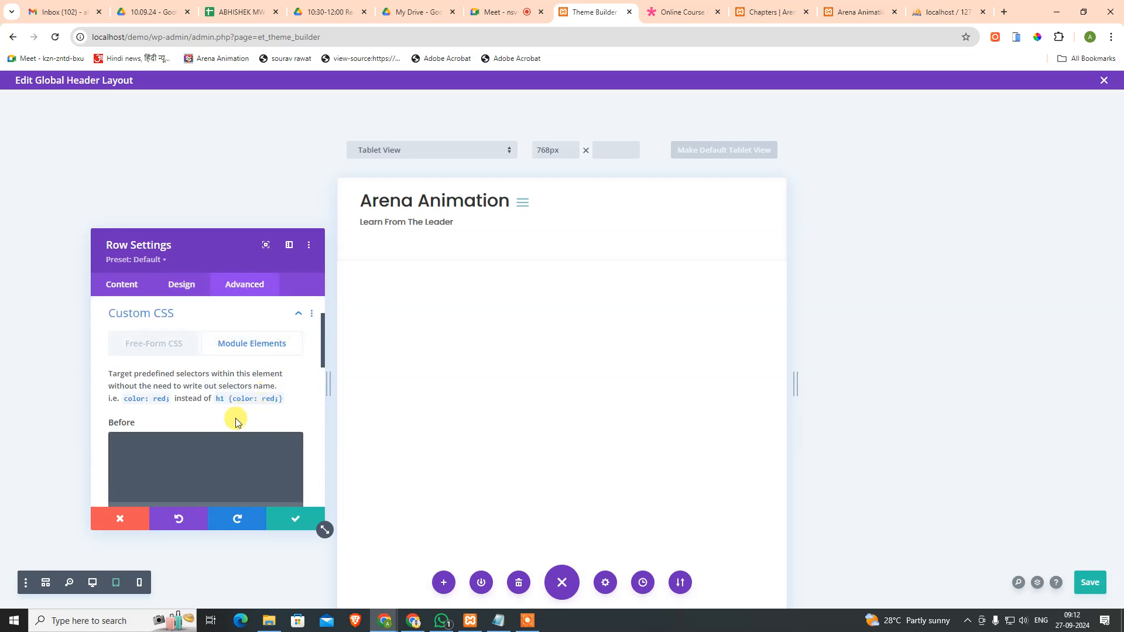
{"action": "scroll", "coordinate": [226, 412], "scroll_direction": "down", "scroll_amount": 3}
{"action": "left_click", "coordinate": [204, 392]}
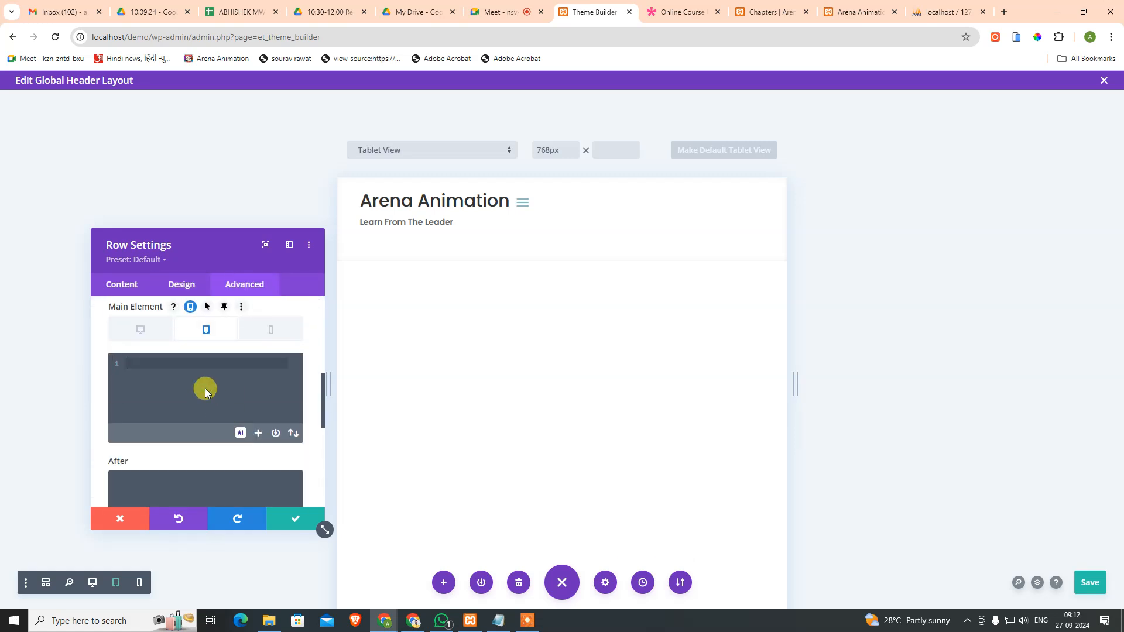
{"action": "type", "text": "dis"}
{"action": "key", "text": "Return"}
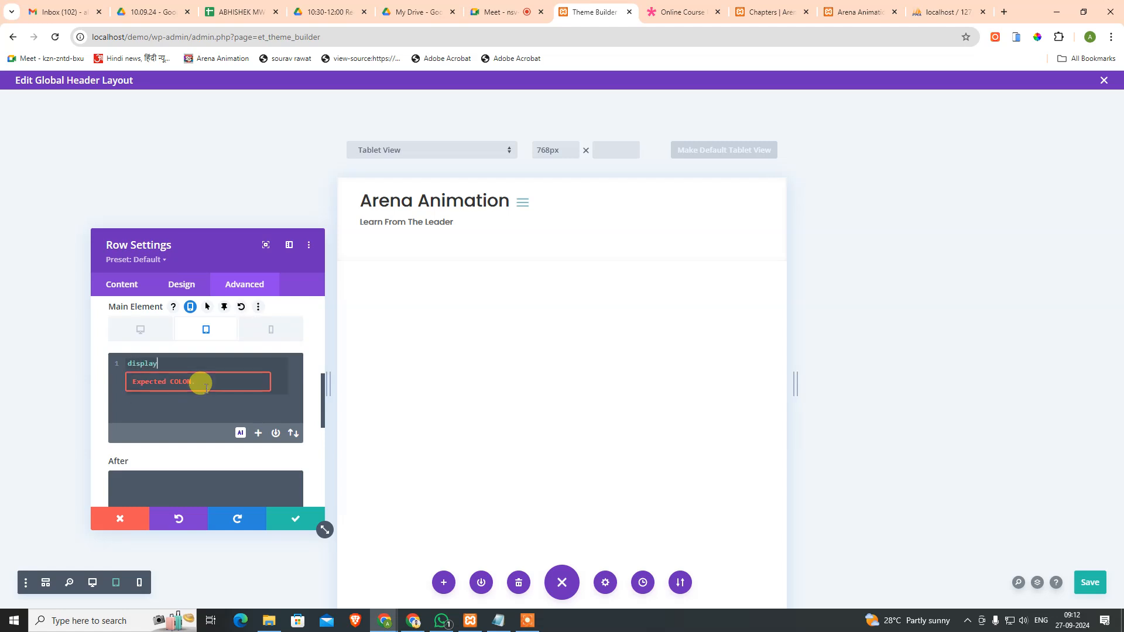
{"action": "type", "text": ":flex;"}
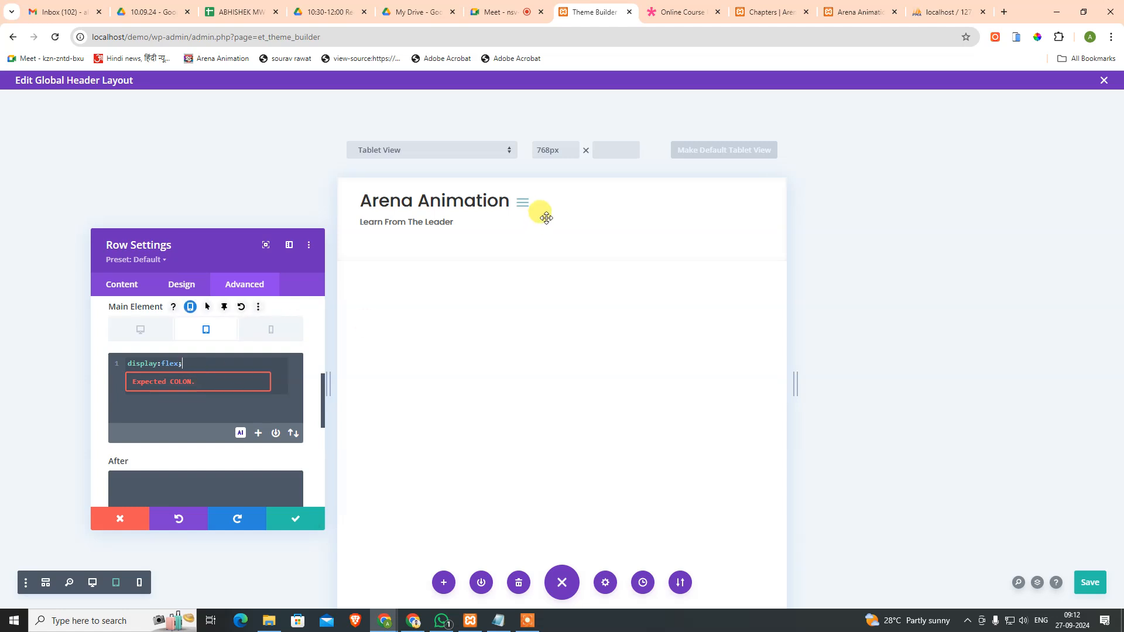
{"action": "left_click_drag", "start_coordinate": [213, 360], "coordinate": [103, 356]}
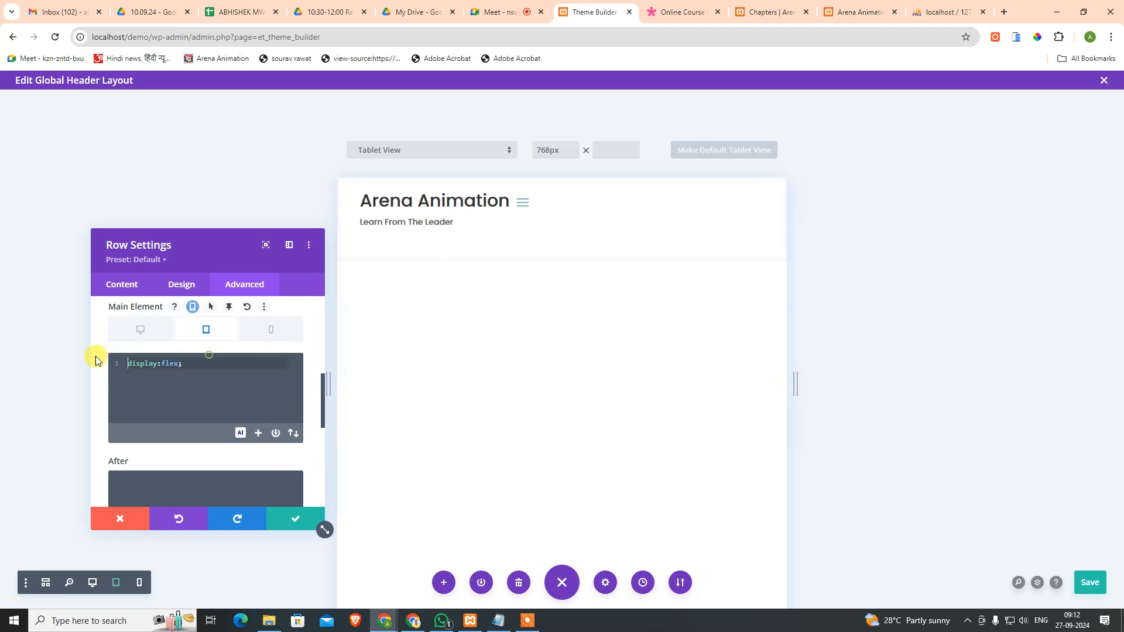
{"action": "key", "text": "BackSpace"}
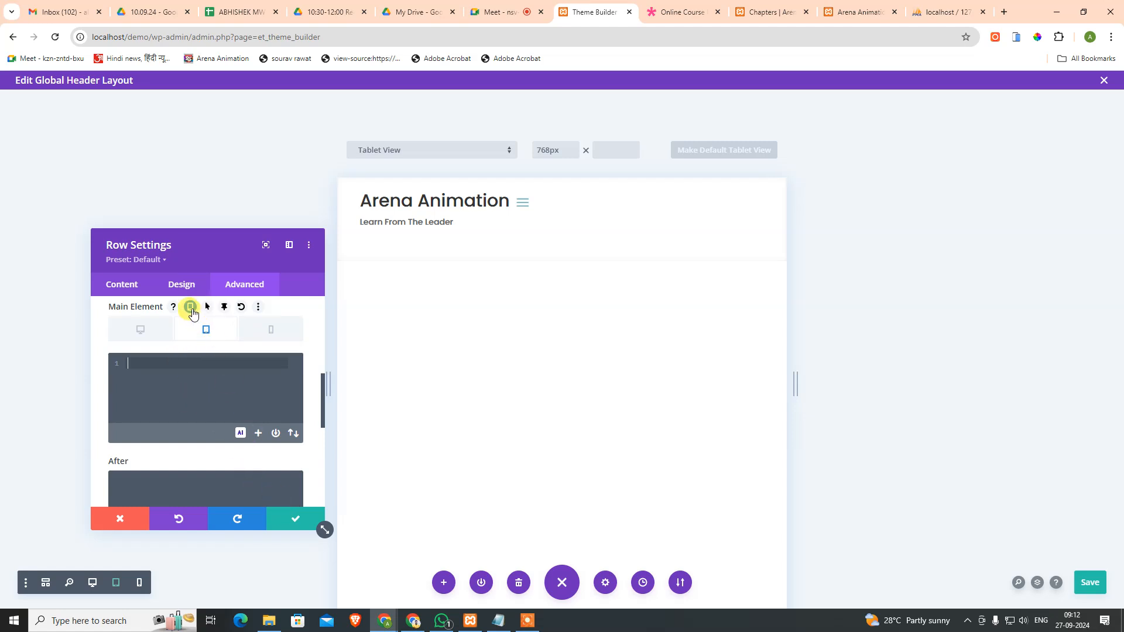
Step: Toggle per-device CSS off and back on, then switch to the Desktop version
{"action": "left_click", "coordinate": [190, 307]}
{"action": "left_click", "coordinate": [189, 306]}
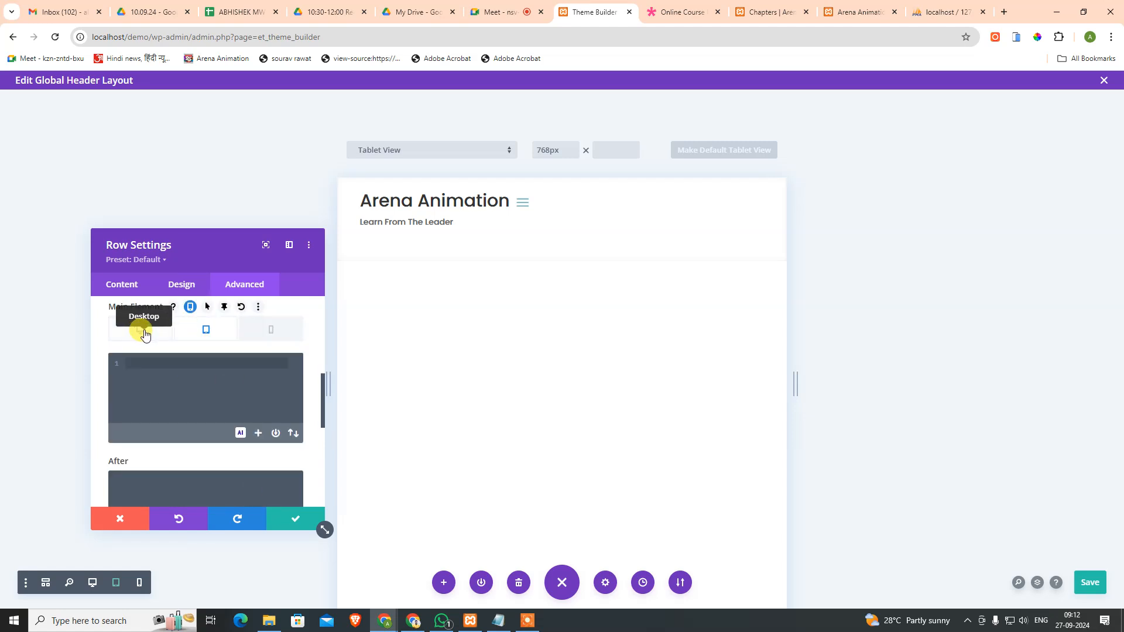
{"action": "left_click", "coordinate": [141, 329]}
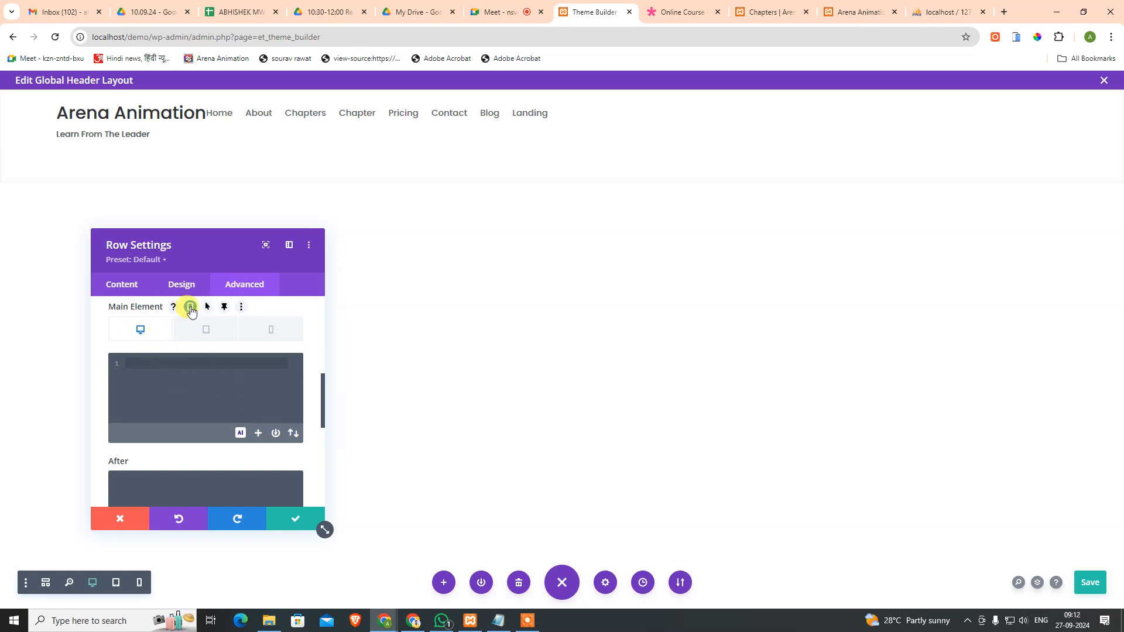
Step: Finish display:flex; in the row's desktop Main Element CSS, then cancel the row settings
{"action": "left_click", "coordinate": [190, 306]}
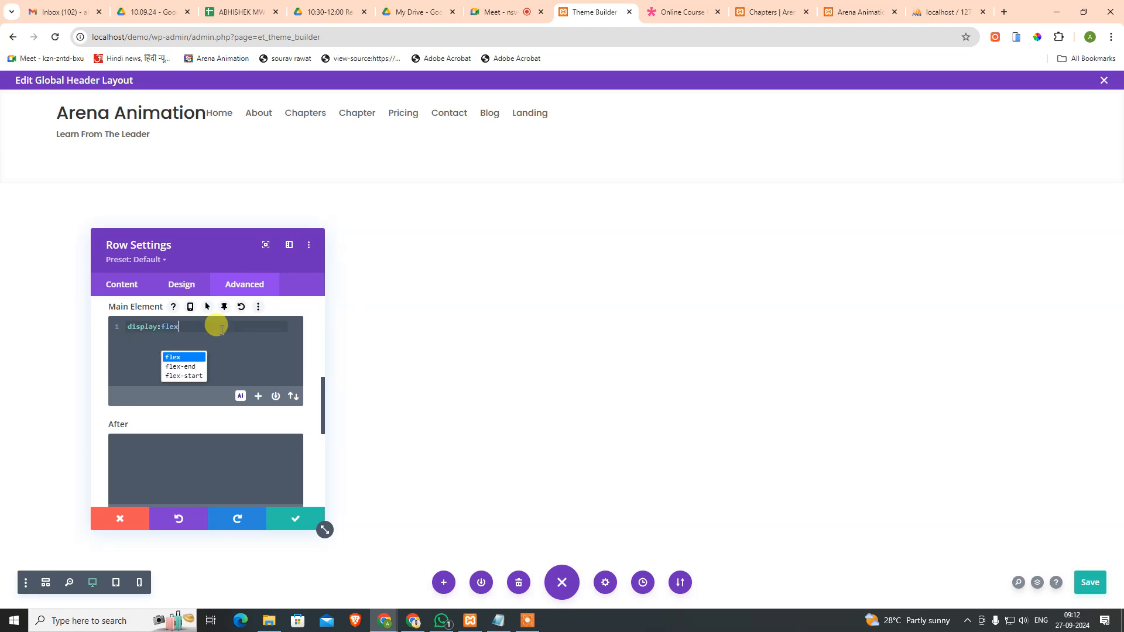
{"action": "type", "text": ";"}
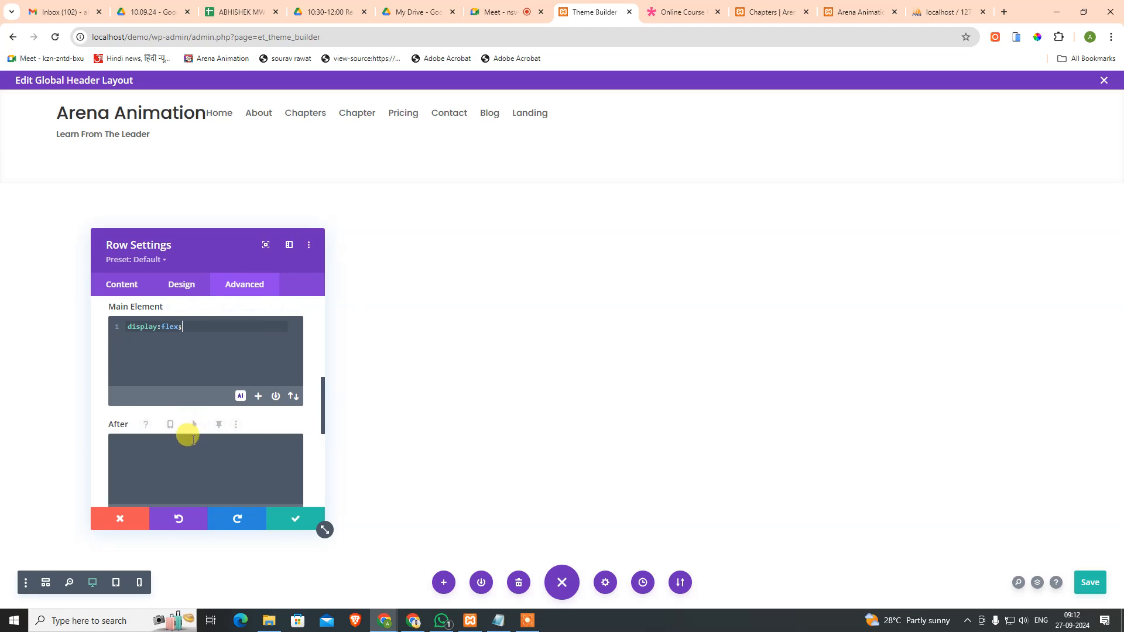
{"action": "scroll", "coordinate": [209, 345], "scroll_direction": "up", "scroll_amount": 1}
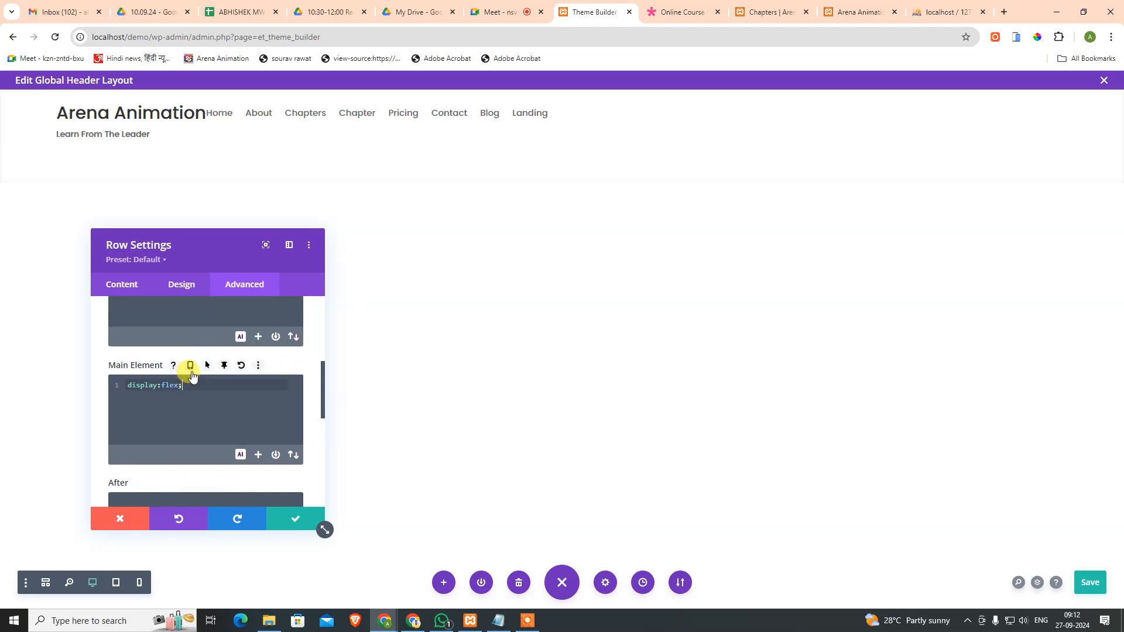
{"action": "scroll", "coordinate": [193, 410], "scroll_direction": "up", "scroll_amount": 1}
{"action": "scroll", "coordinate": [211, 451], "scroll_direction": "down", "scroll_amount": 2}
{"action": "left_click", "coordinate": [196, 459]}
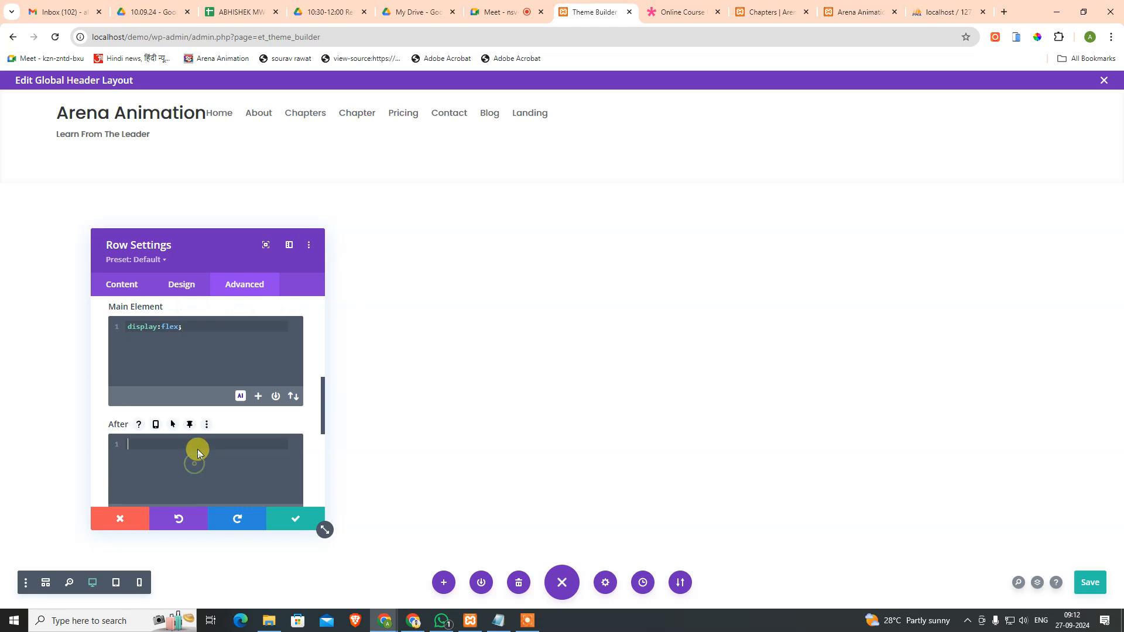
{"action": "scroll", "coordinate": [209, 351], "scroll_direction": "up", "scroll_amount": 1}
{"action": "scroll", "coordinate": [206, 358], "scroll_direction": "up", "scroll_amount": 2}
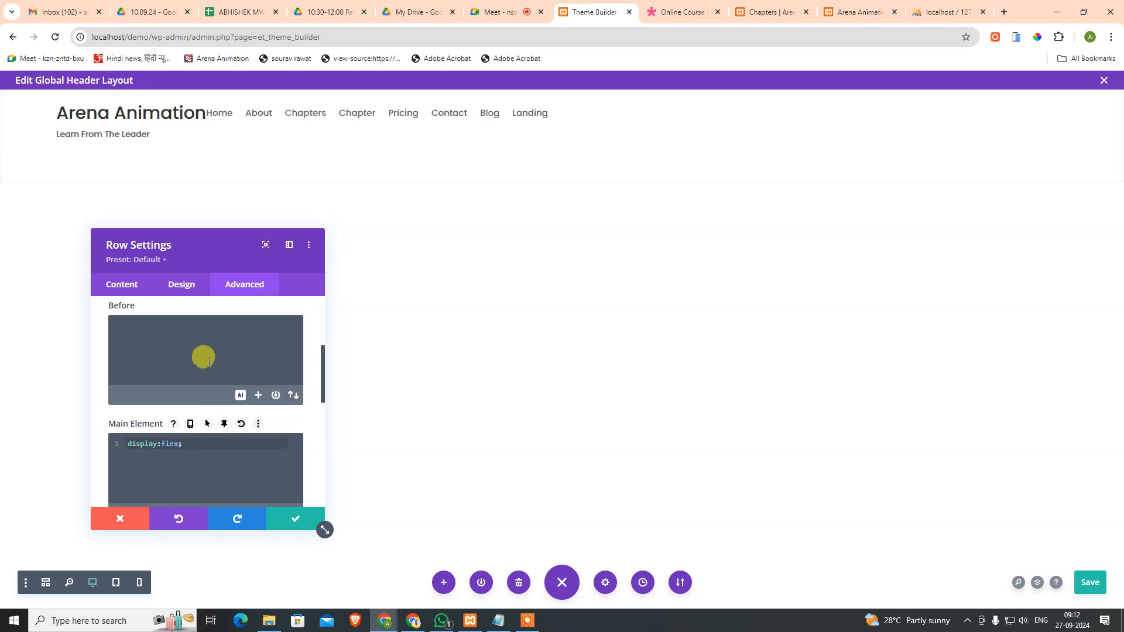
{"action": "scroll", "coordinate": [204, 363], "scroll_direction": "down", "scroll_amount": 3}
{"action": "left_click", "coordinate": [136, 523]}
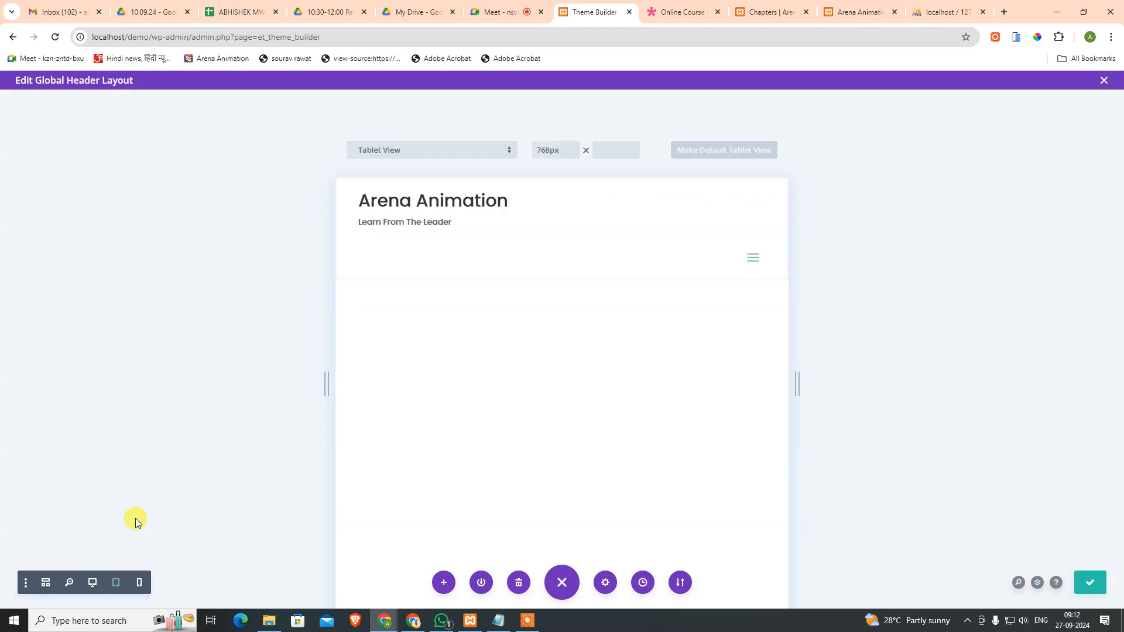
Step: Switch to desktop preview, check the row's Main Element custom CSS, and close the row settings
{"action": "left_click", "coordinate": [92, 582]}
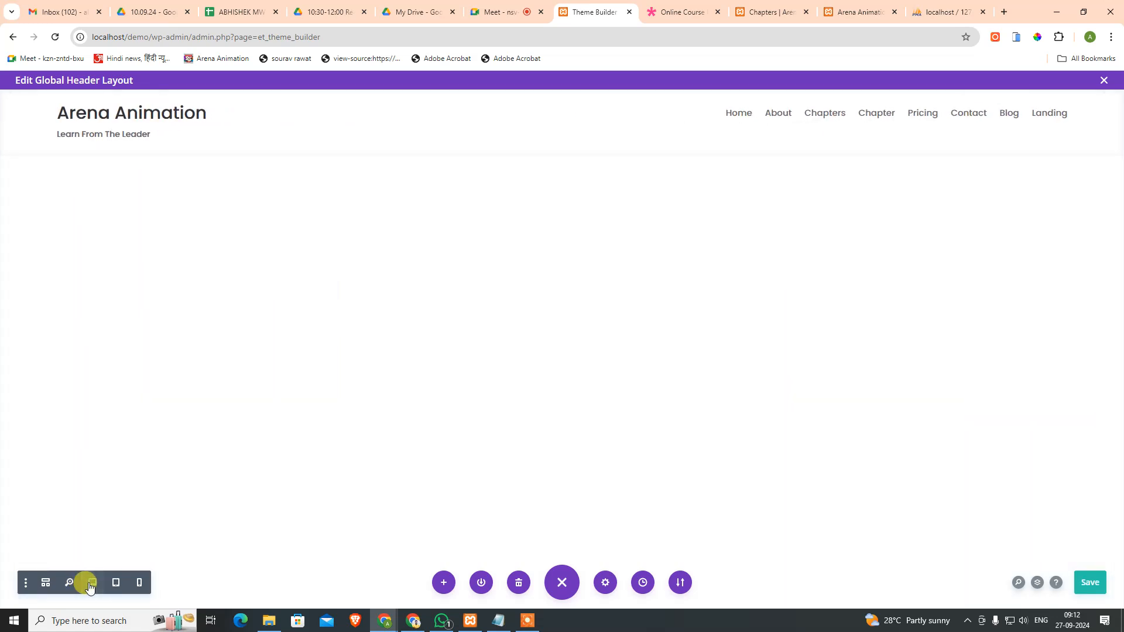
{"action": "mouse_move", "coordinate": [256, 110]}
{"action": "left_click", "coordinate": [179, 104]}
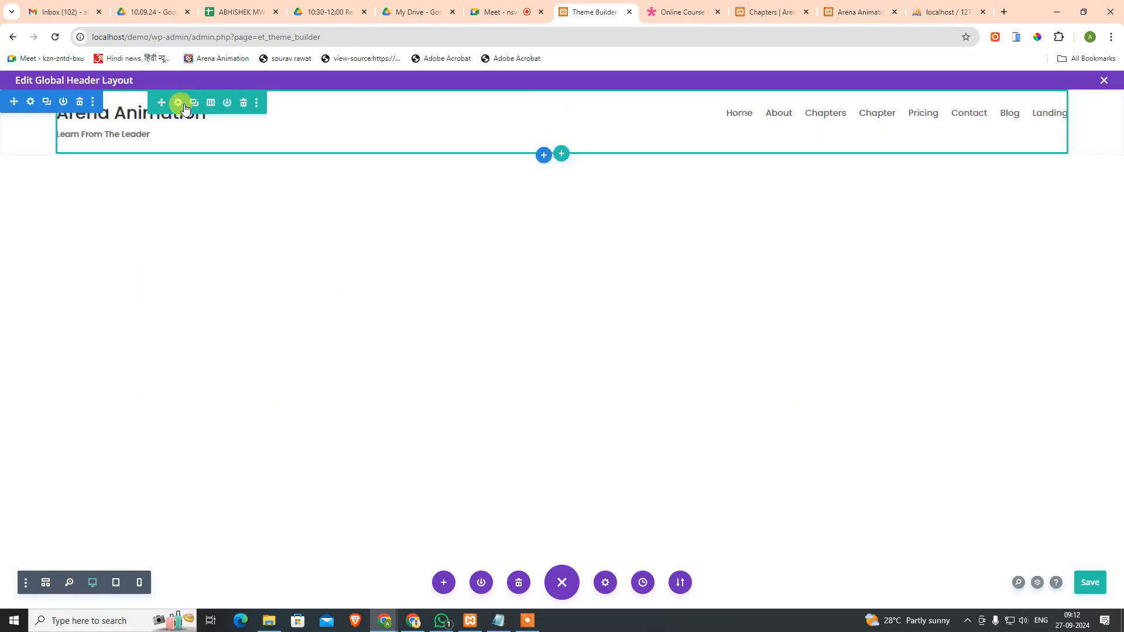
{"action": "left_click", "coordinate": [180, 104]}
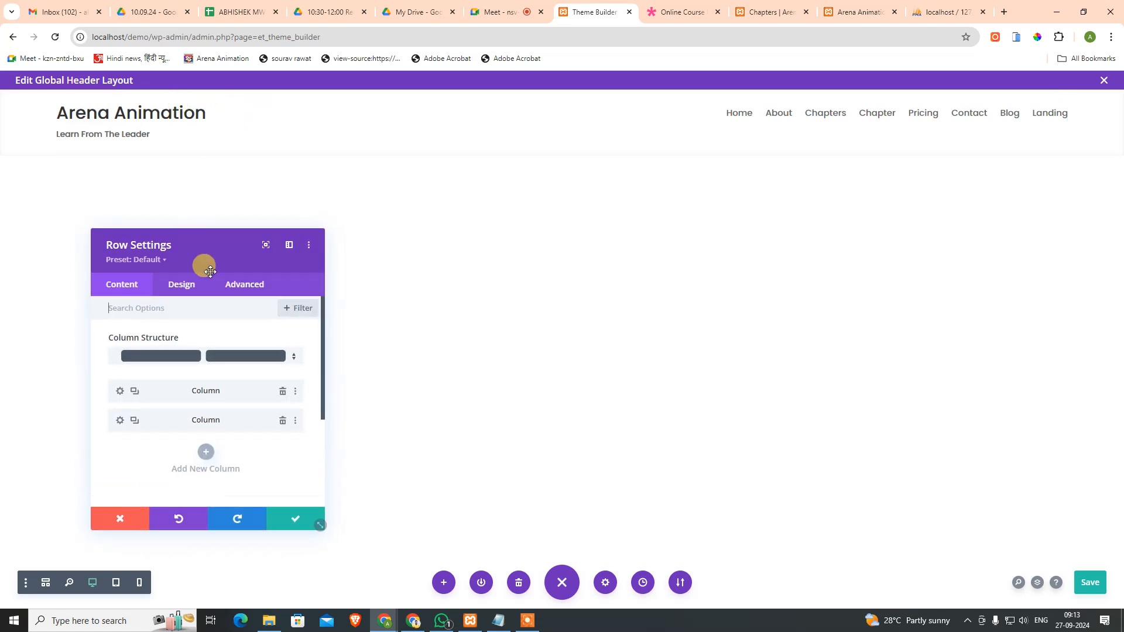
{"action": "left_click", "coordinate": [246, 285]}
{"action": "left_click", "coordinate": [226, 373]}
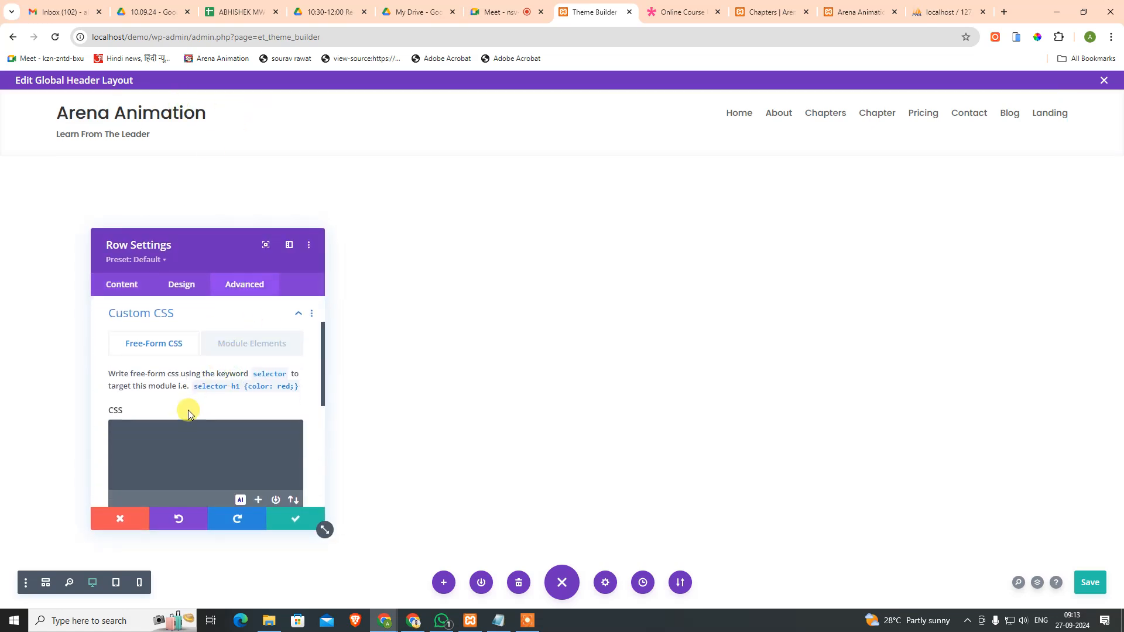
{"action": "scroll", "coordinate": [193, 415], "scroll_direction": "down", "scroll_amount": 3}
{"action": "scroll", "coordinate": [198, 394], "scroll_direction": "up", "scroll_amount": 4}
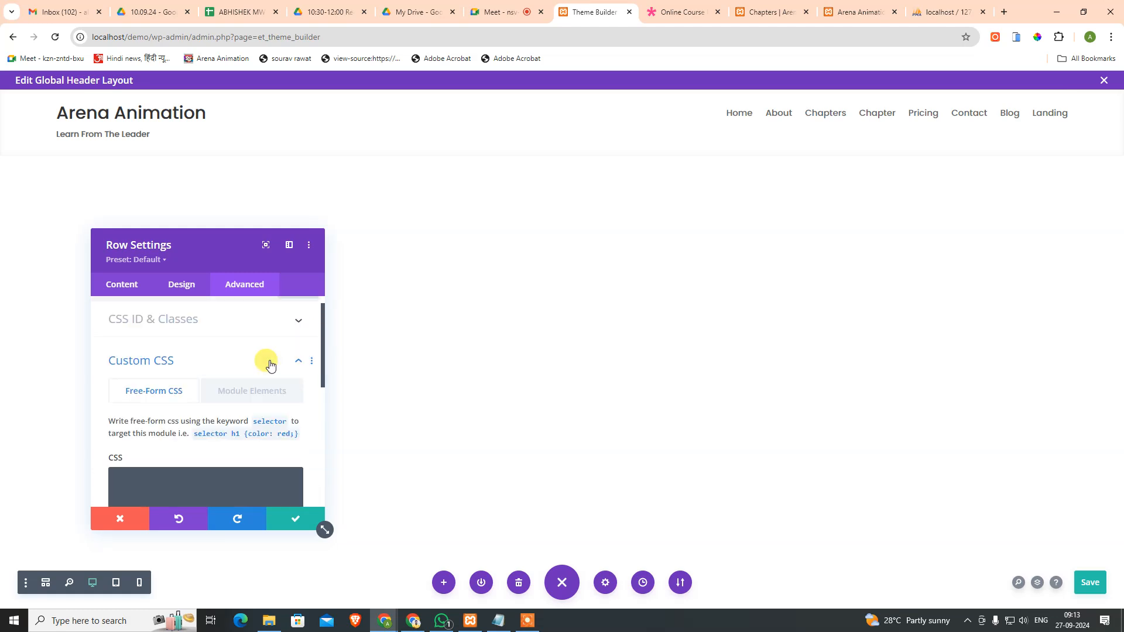
{"action": "left_click", "coordinate": [251, 390]}
{"action": "scroll", "coordinate": [199, 409], "scroll_direction": "up", "scroll_amount": 2}
{"action": "left_click", "coordinate": [209, 381]}
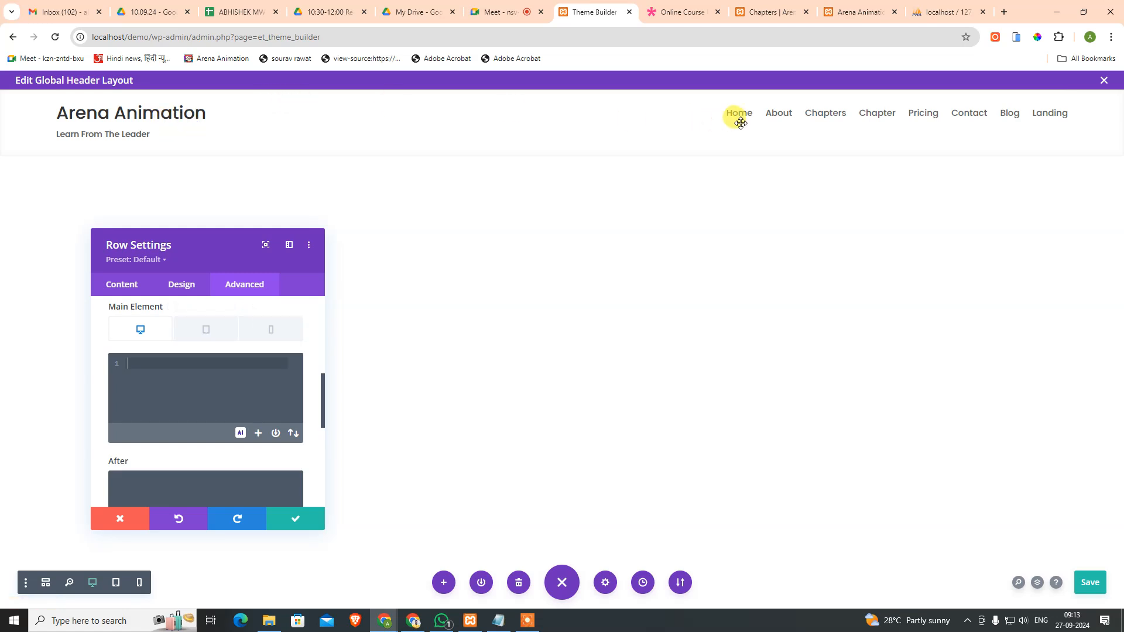
{"action": "left_click", "coordinate": [300, 524]}
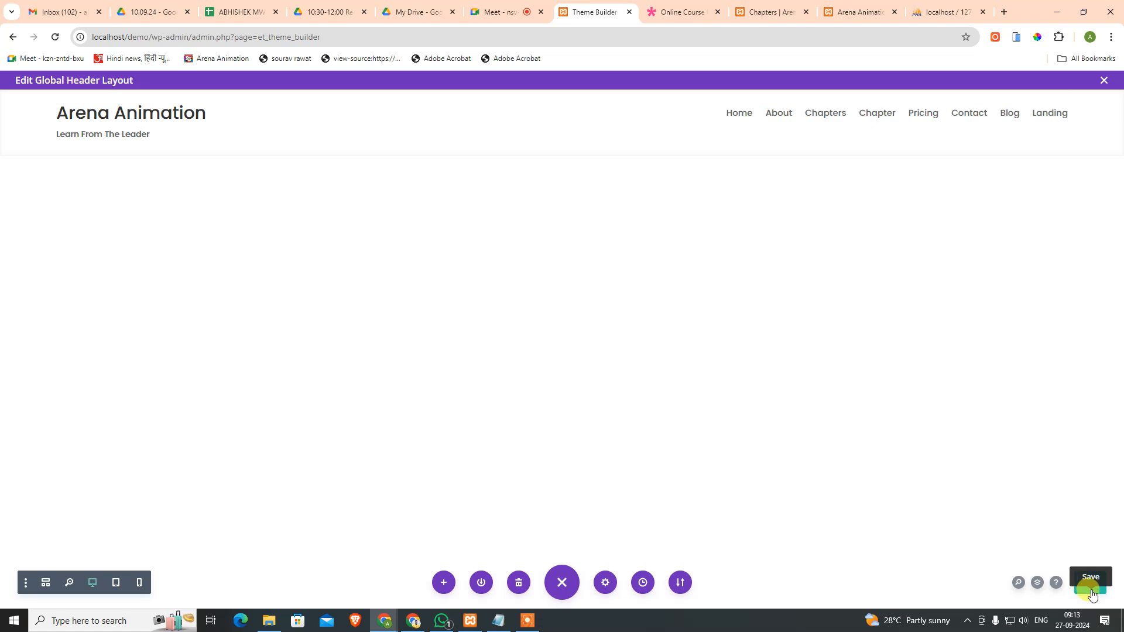
Step: Reload the live Chapters page and inspect its header row and first column in DevTools
{"action": "left_click", "coordinate": [756, 6]}
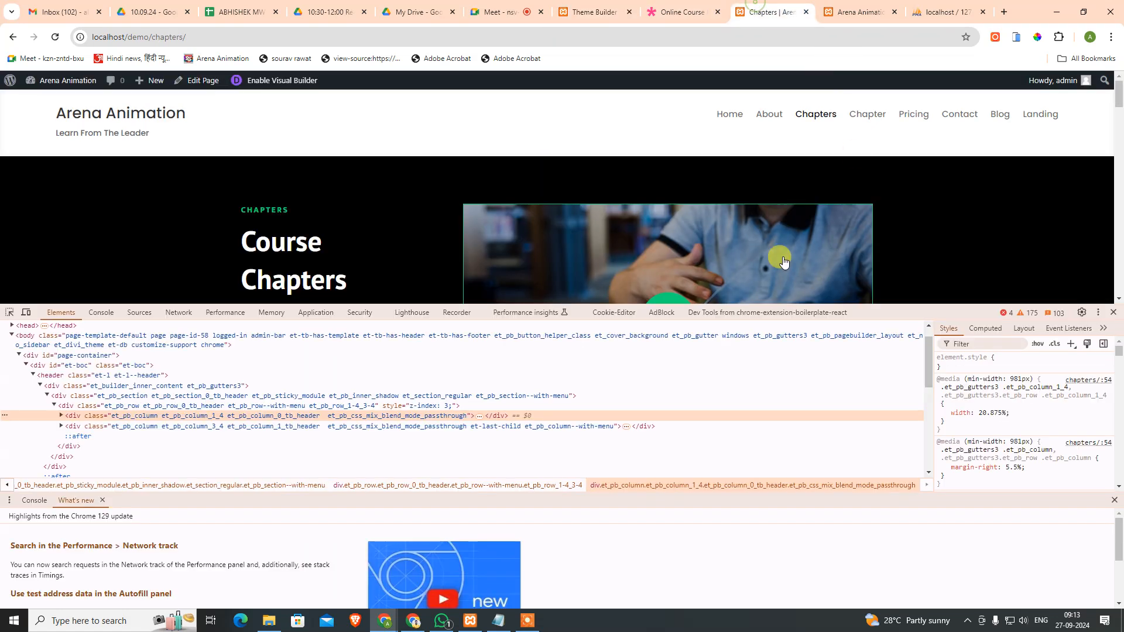
{"action": "left_click", "coordinate": [56, 39]}
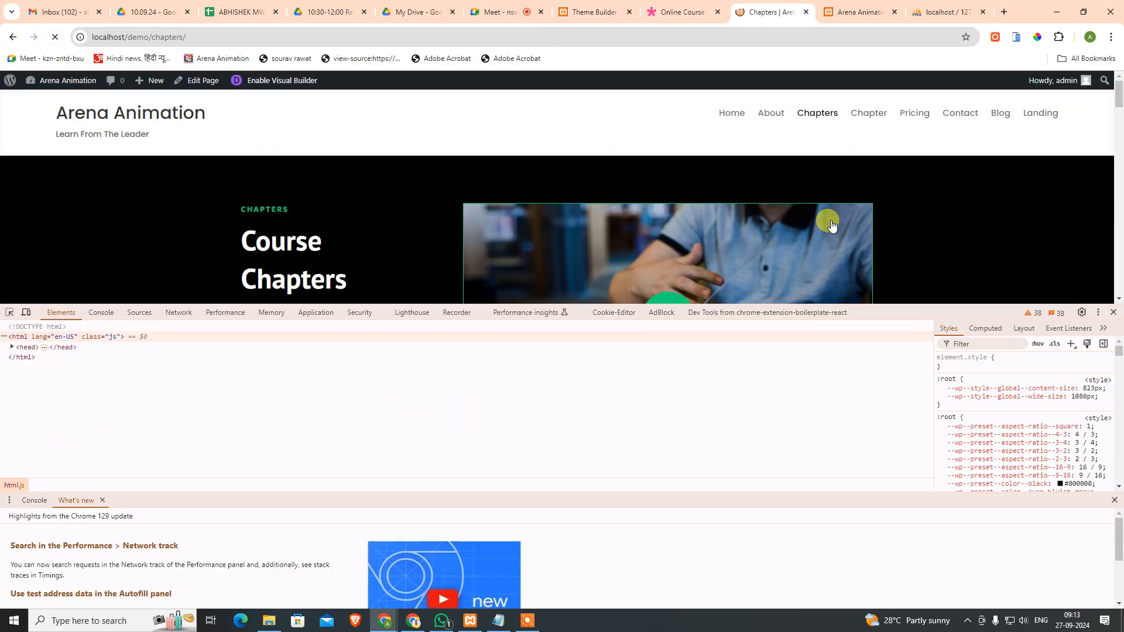
{"action": "right_click", "coordinate": [237, 125]}
{"action": "left_click", "coordinate": [325, 497]}
{"action": "key", "text": "Down"}
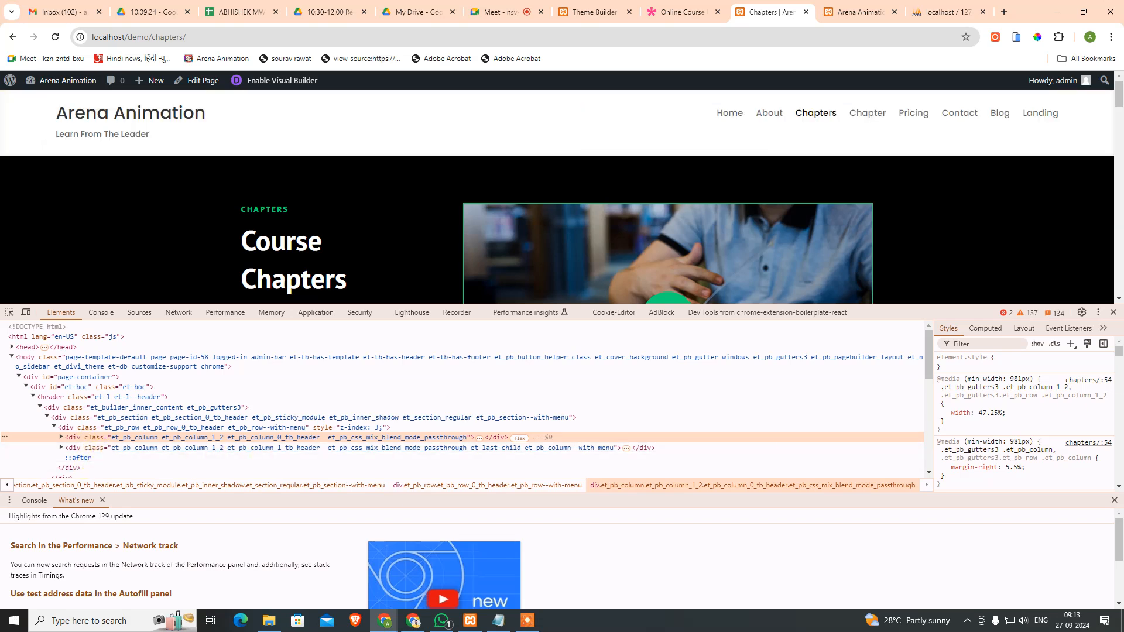
{"action": "left_click", "coordinate": [1113, 312]}
Step: Set the header row's column structure to a single column
{"action": "left_click", "coordinate": [593, 11]}
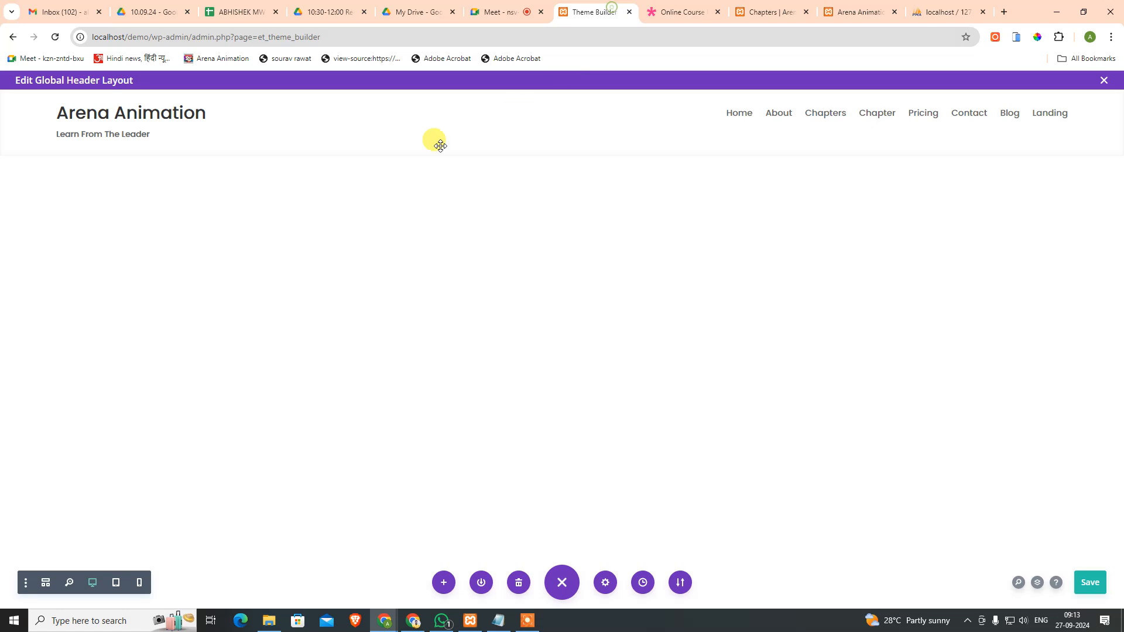
{"action": "left_click", "coordinate": [178, 103]}
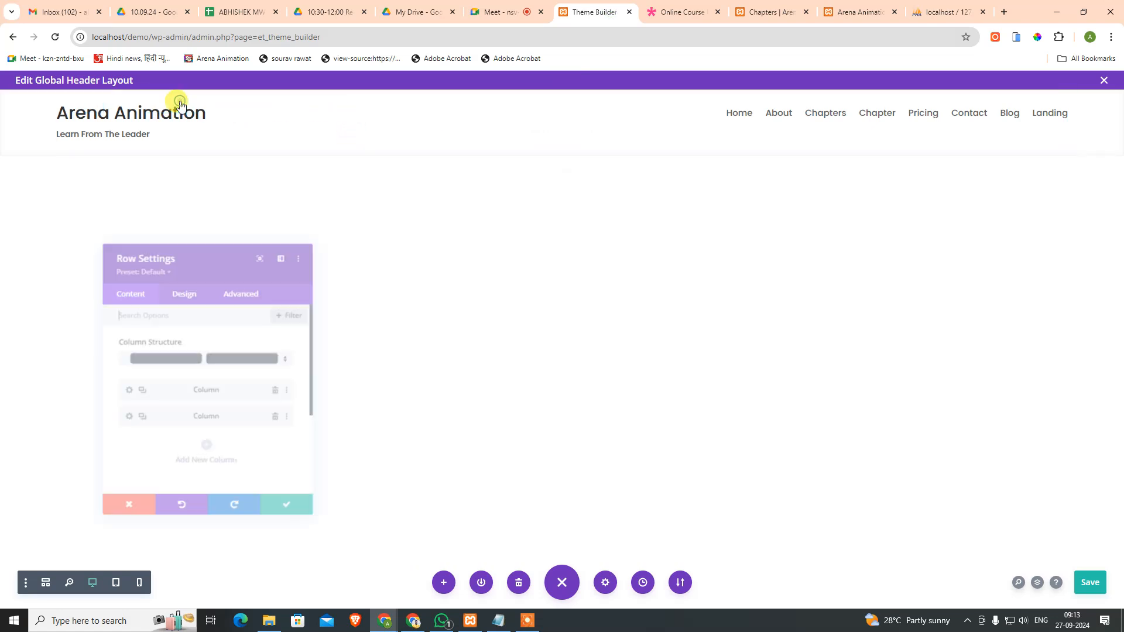
{"action": "left_click", "coordinate": [293, 358]}
{"action": "left_click", "coordinate": [218, 197]}
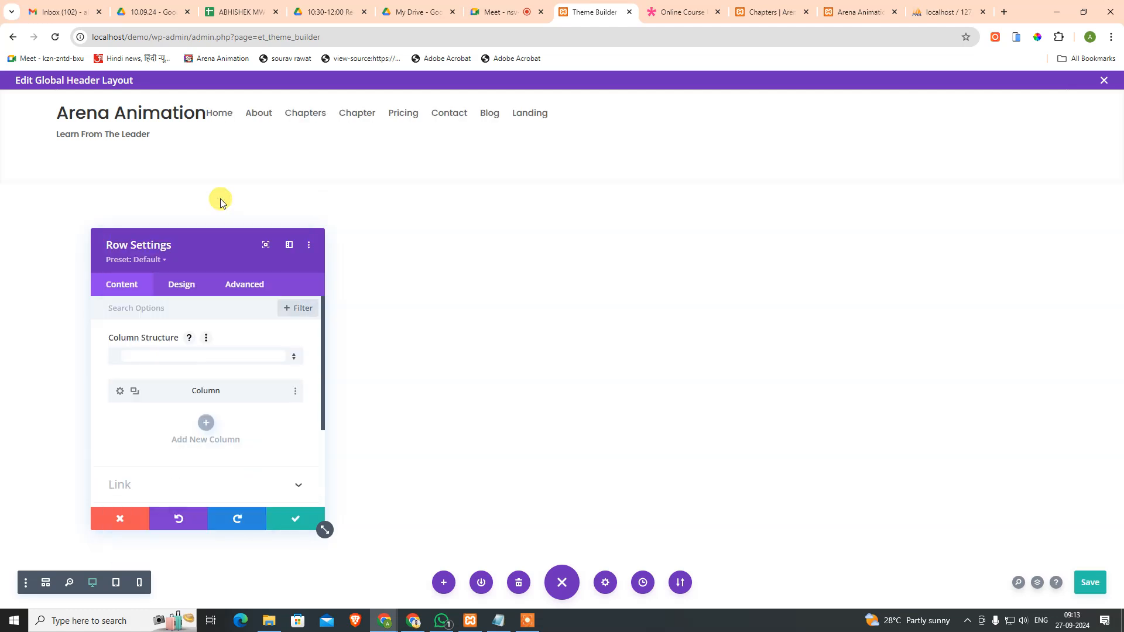
Step: Enter display:flex; as the header row's Main Element custom CSS
{"action": "left_click", "coordinate": [173, 284]}
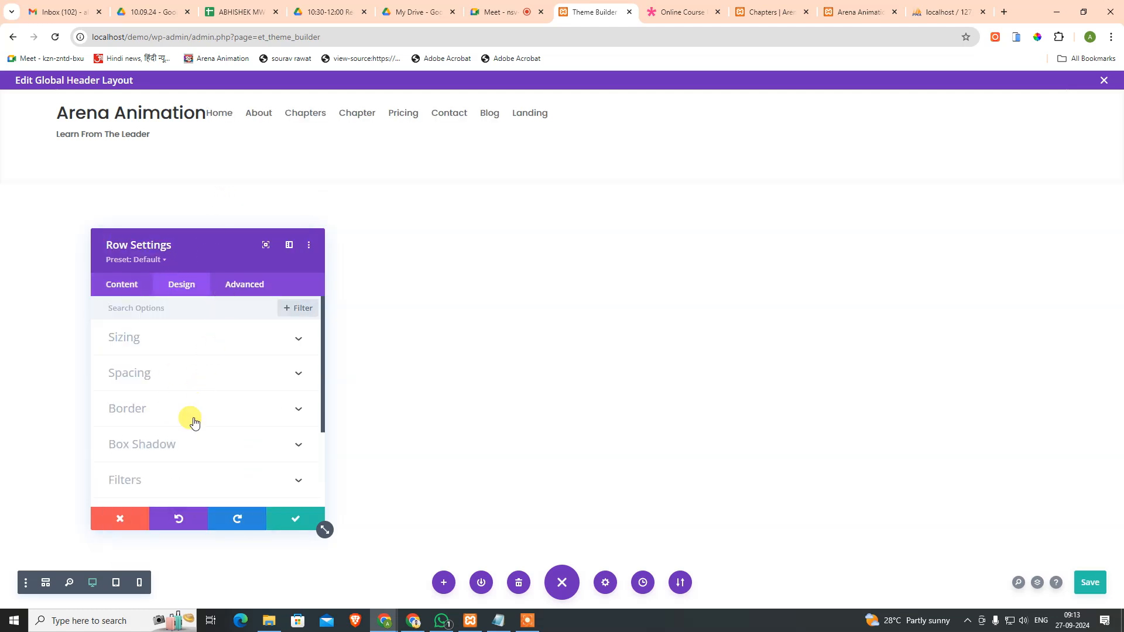
{"action": "left_click", "coordinate": [245, 284]}
{"action": "left_click", "coordinate": [175, 406]}
{"action": "left_click", "coordinate": [166, 317]}
{"action": "scroll", "coordinate": [150, 371], "scroll_direction": "up", "scroll_amount": 3}
{"action": "left_click", "coordinate": [150, 371]}
{"action": "left_click", "coordinate": [250, 350]}
{"action": "scroll", "coordinate": [205, 451], "scroll_direction": "down", "scroll_amount": 3}
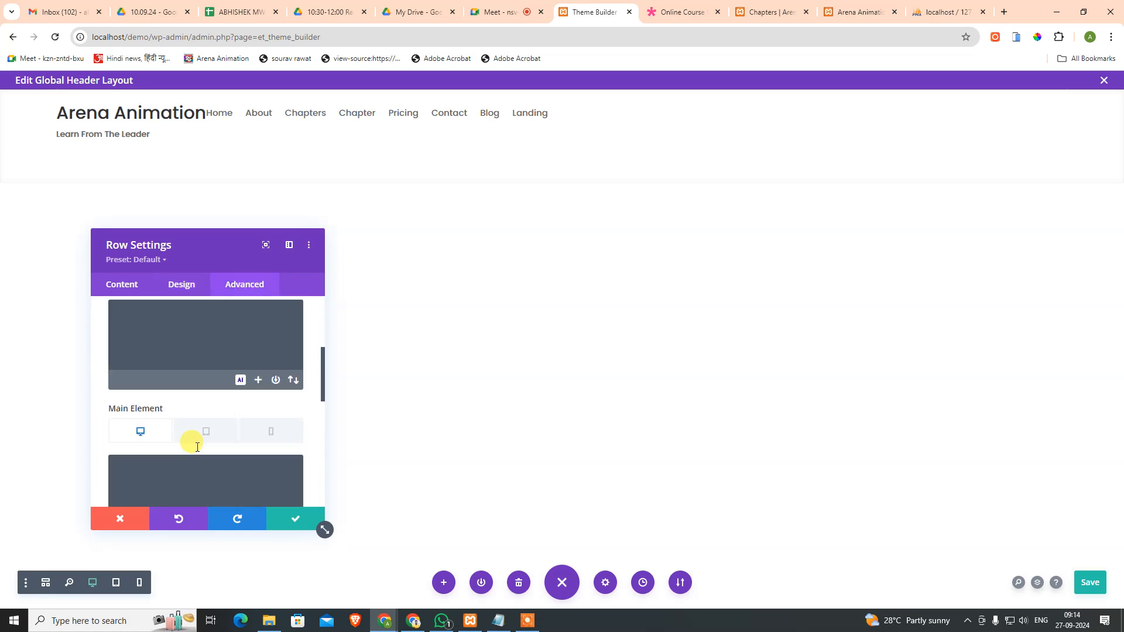
{"action": "left_click", "coordinate": [176, 422]}
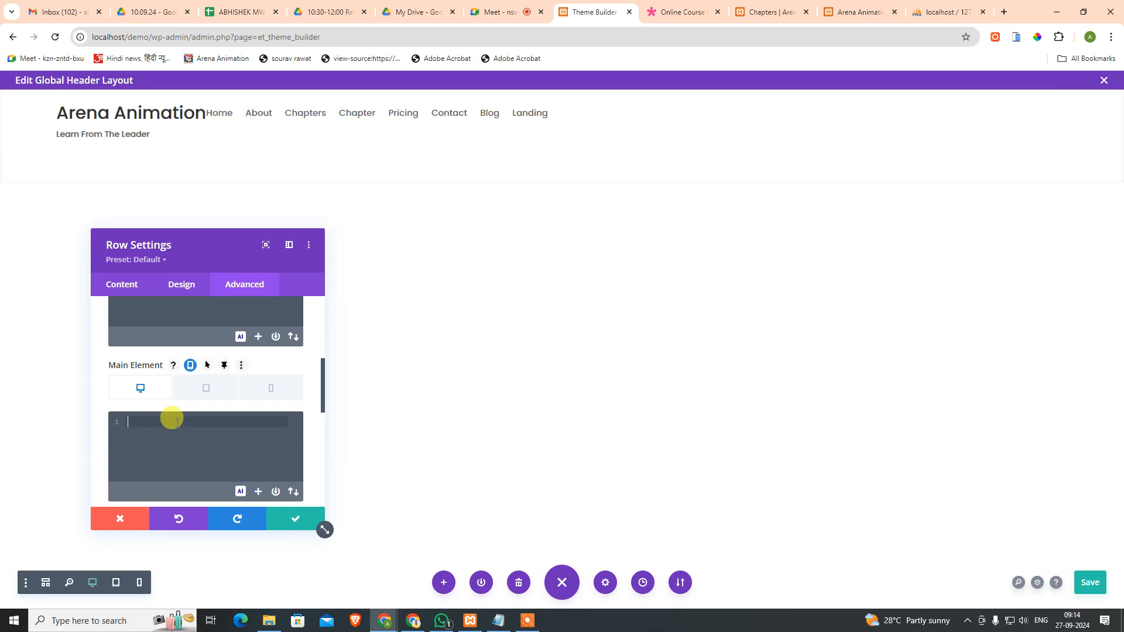
{"action": "type", "text": "display:flex;"}
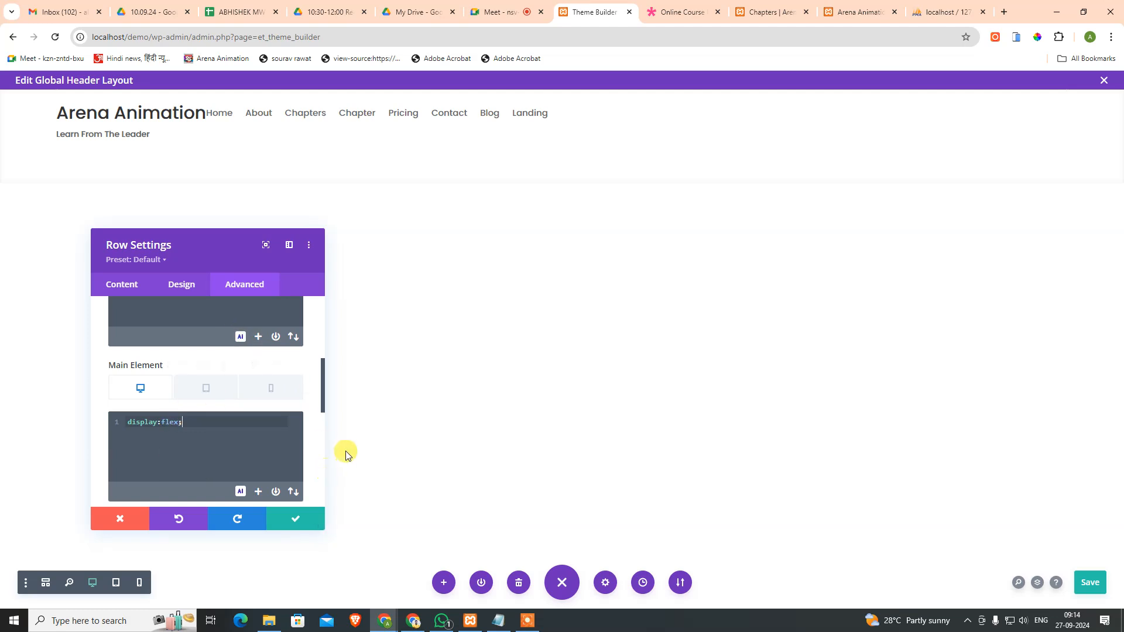
Step: Preview the flex header at tablet and phone widths, then return to desktop
{"action": "left_click", "coordinate": [208, 390]}
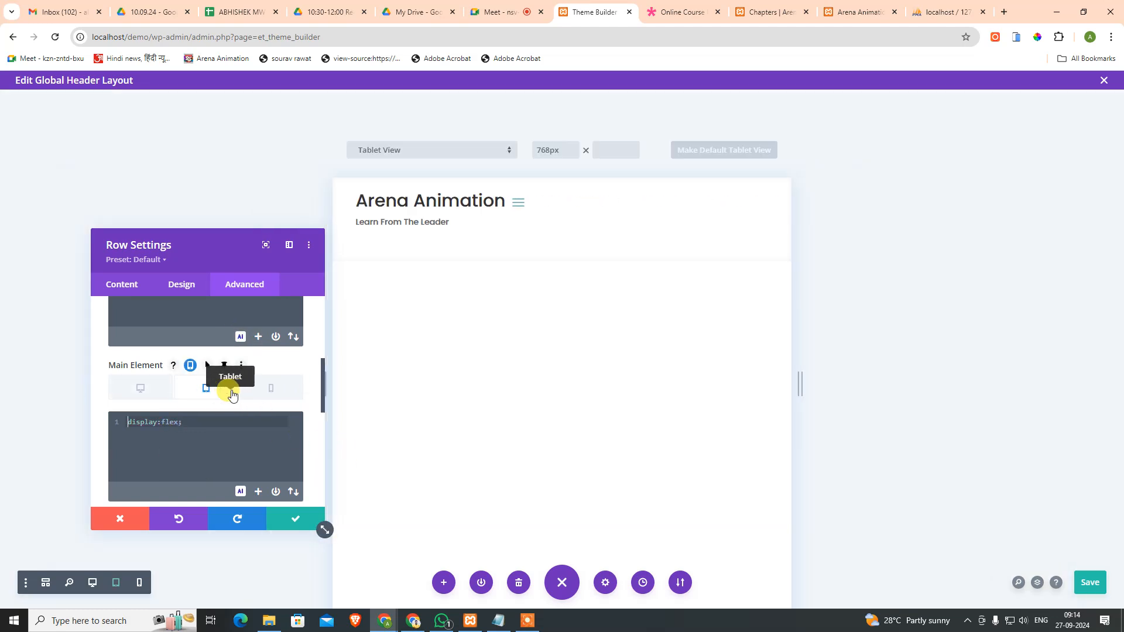
{"action": "left_click", "coordinate": [261, 395]}
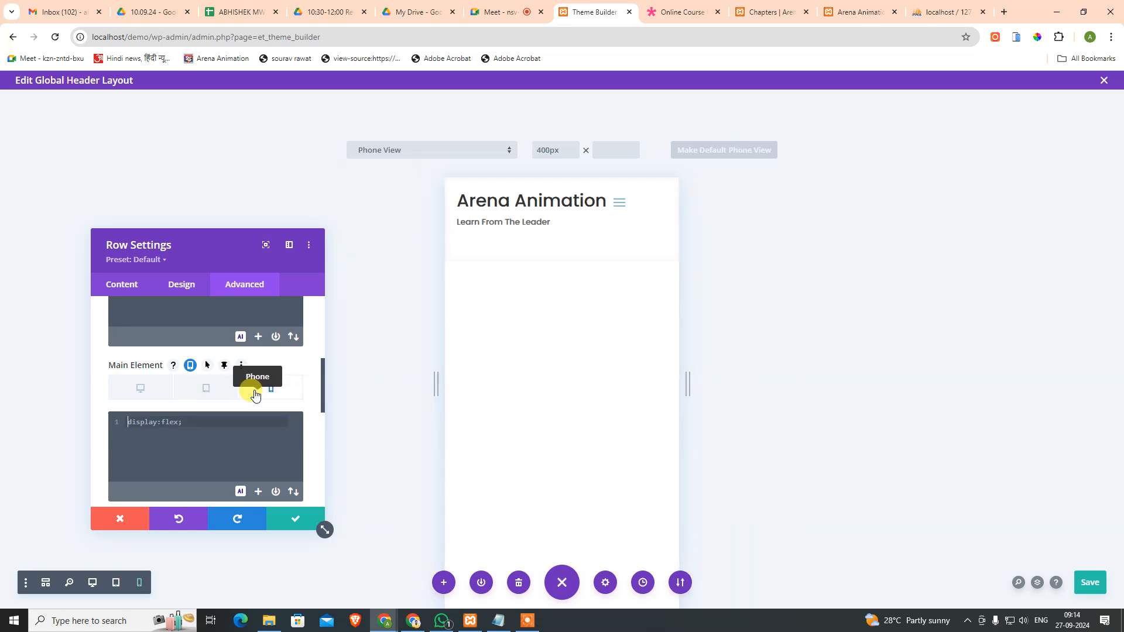
{"action": "left_click", "coordinate": [207, 389]}
{"action": "left_click", "coordinate": [136, 391]}
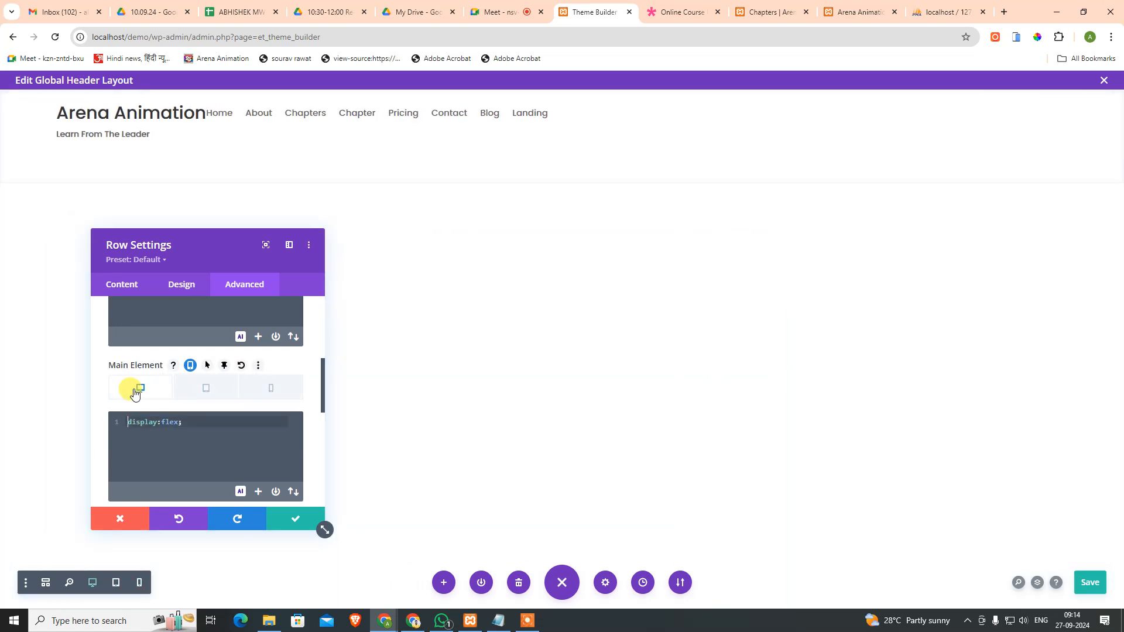
Step: Try right, left and centre row alignment in Sizing, settling on centre
{"action": "left_click", "coordinate": [130, 291]}
{"action": "left_click", "coordinate": [179, 301]}
{"action": "left_click", "coordinate": [181, 295]}
{"action": "left_click", "coordinate": [171, 342]}
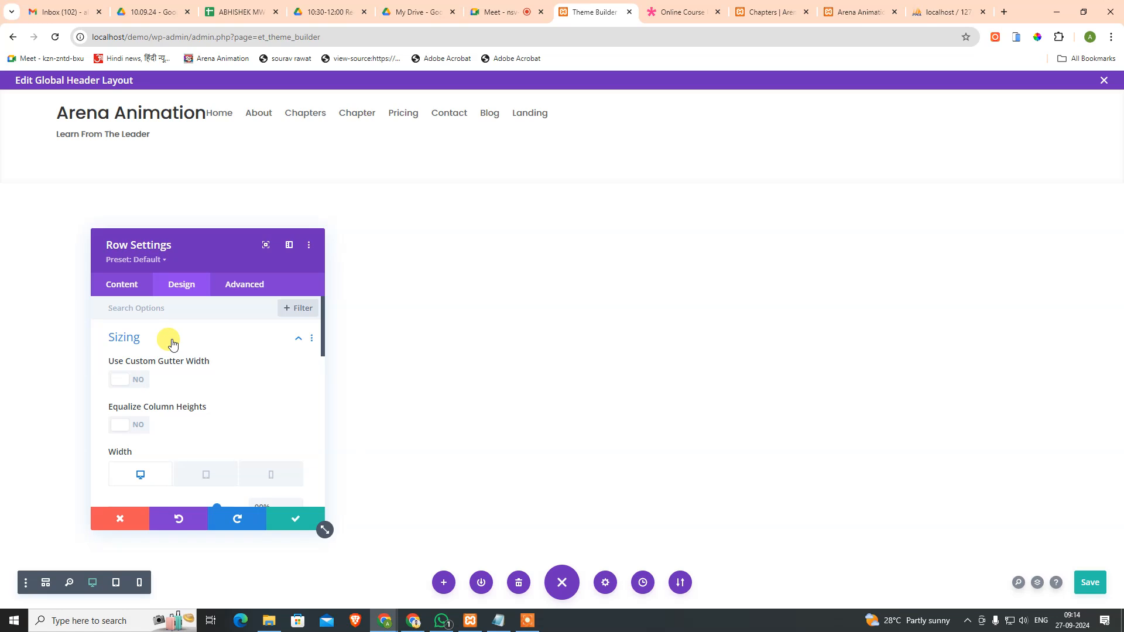
{"action": "scroll", "coordinate": [211, 388], "scroll_direction": "down", "scroll_amount": 3}
{"action": "scroll", "coordinate": [199, 383], "scroll_direction": "up", "scroll_amount": 1}
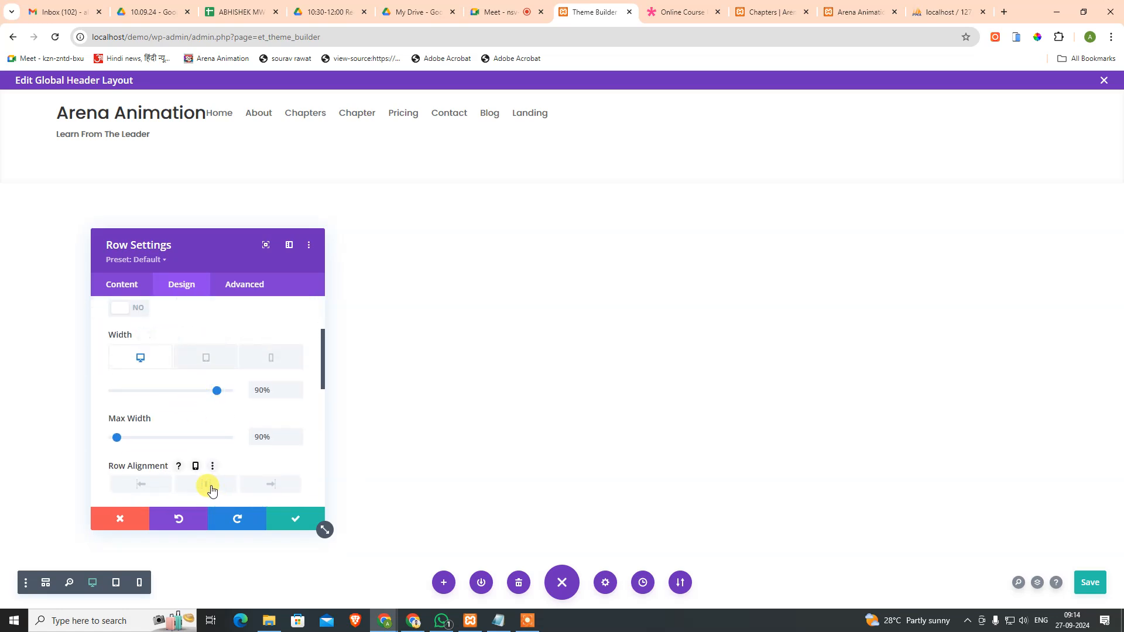
{"action": "left_click", "coordinate": [280, 491]}
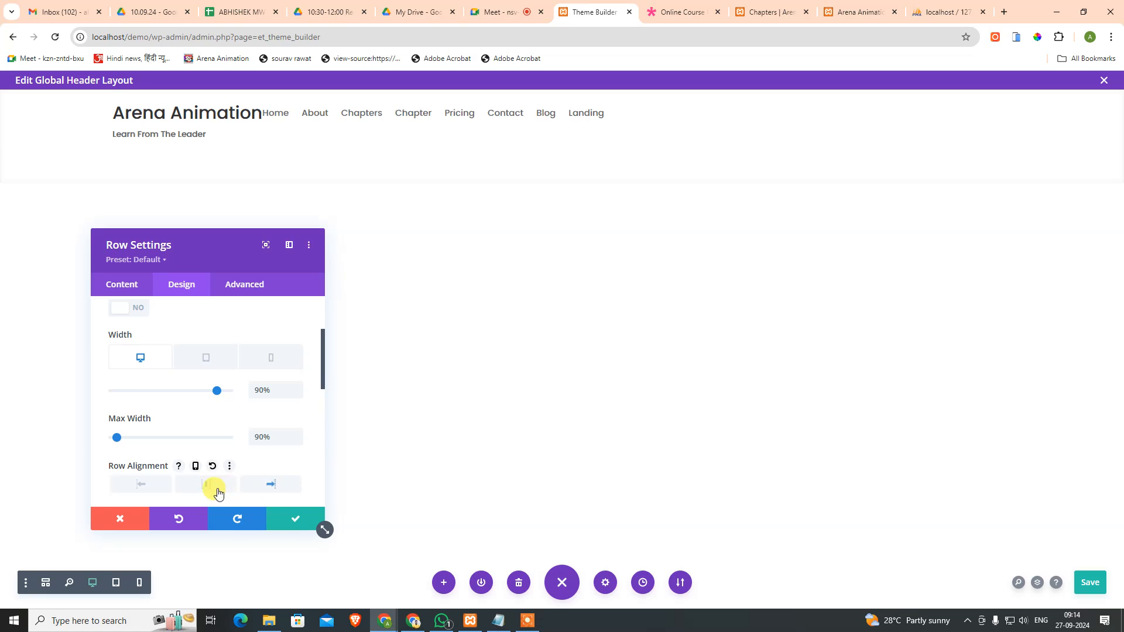
{"action": "left_click", "coordinate": [155, 485]}
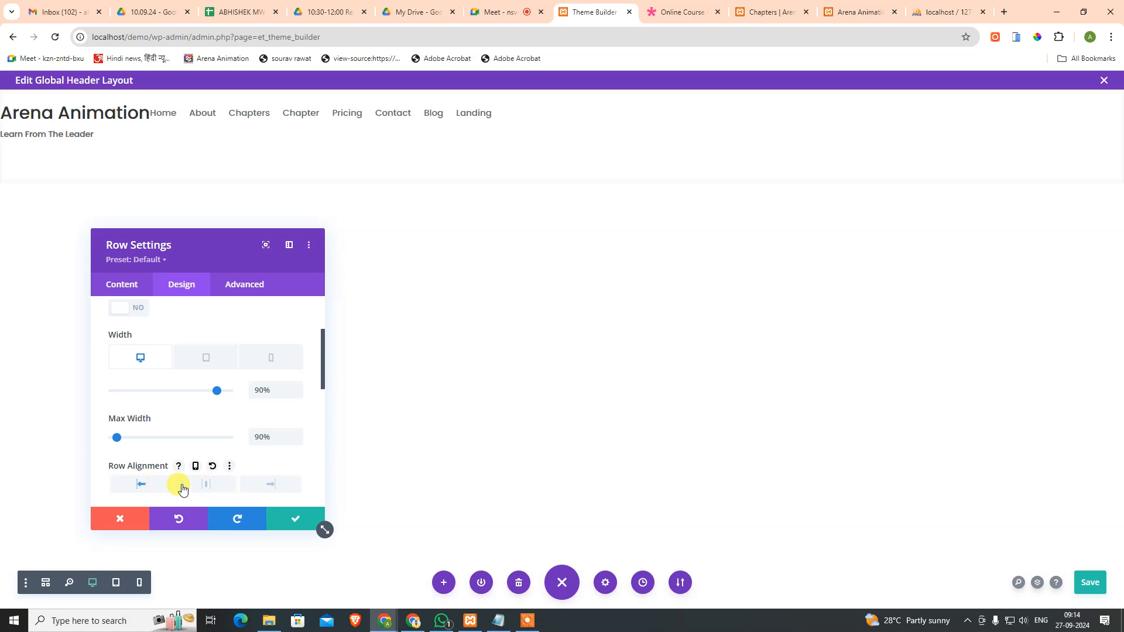
{"action": "left_click", "coordinate": [205, 486]}
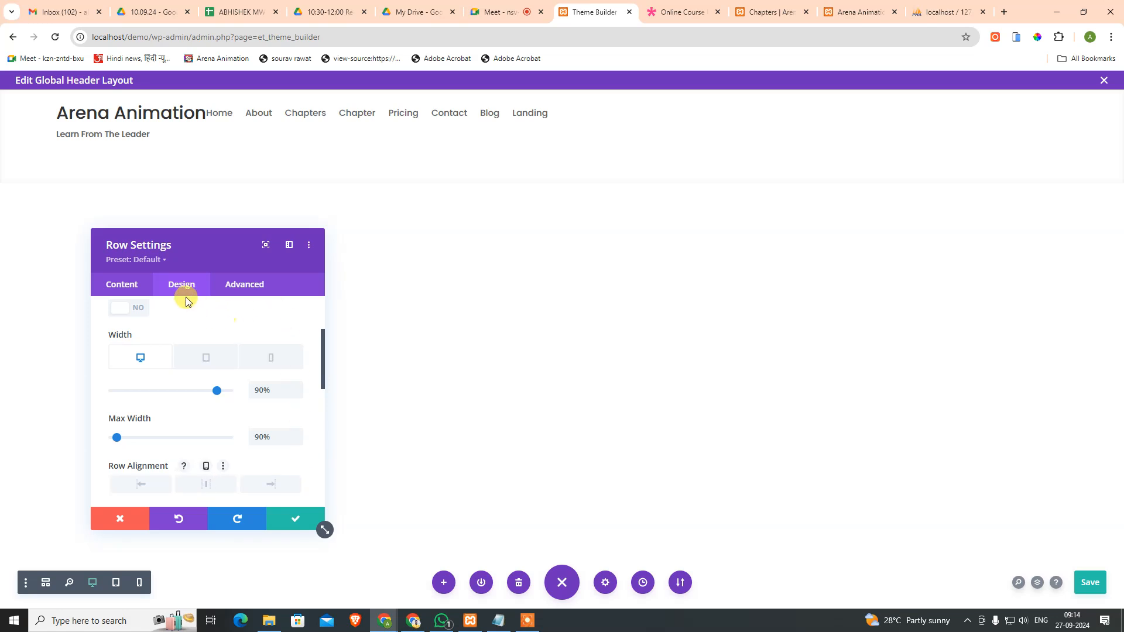
{"action": "left_click", "coordinate": [140, 289]}
{"action": "left_click", "coordinate": [179, 285]}
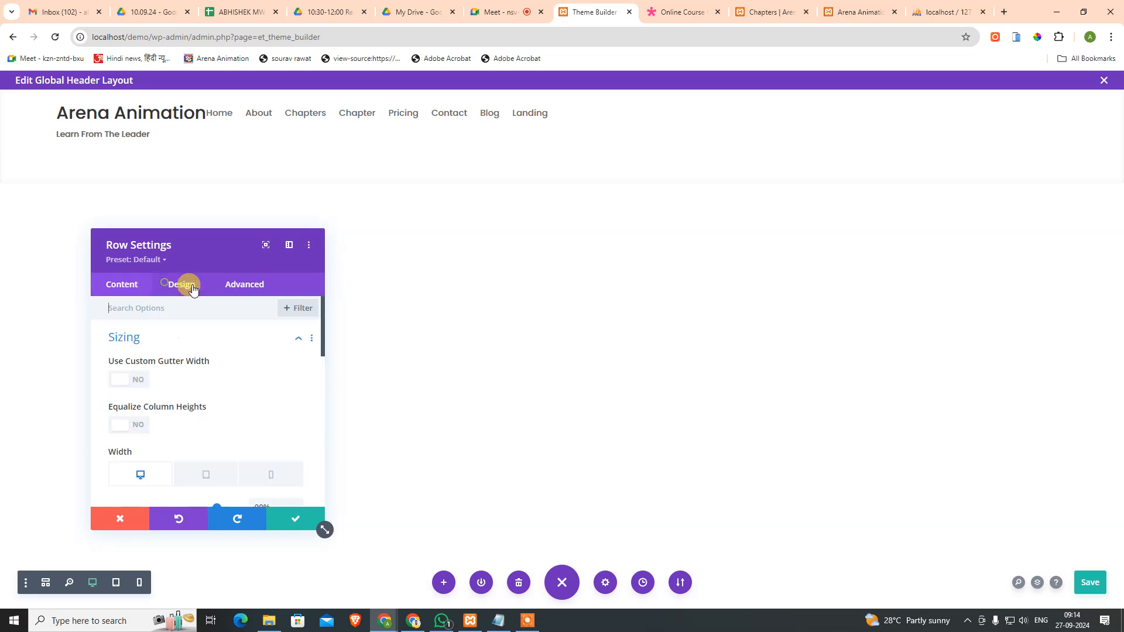
{"action": "left_click", "coordinate": [238, 287]}
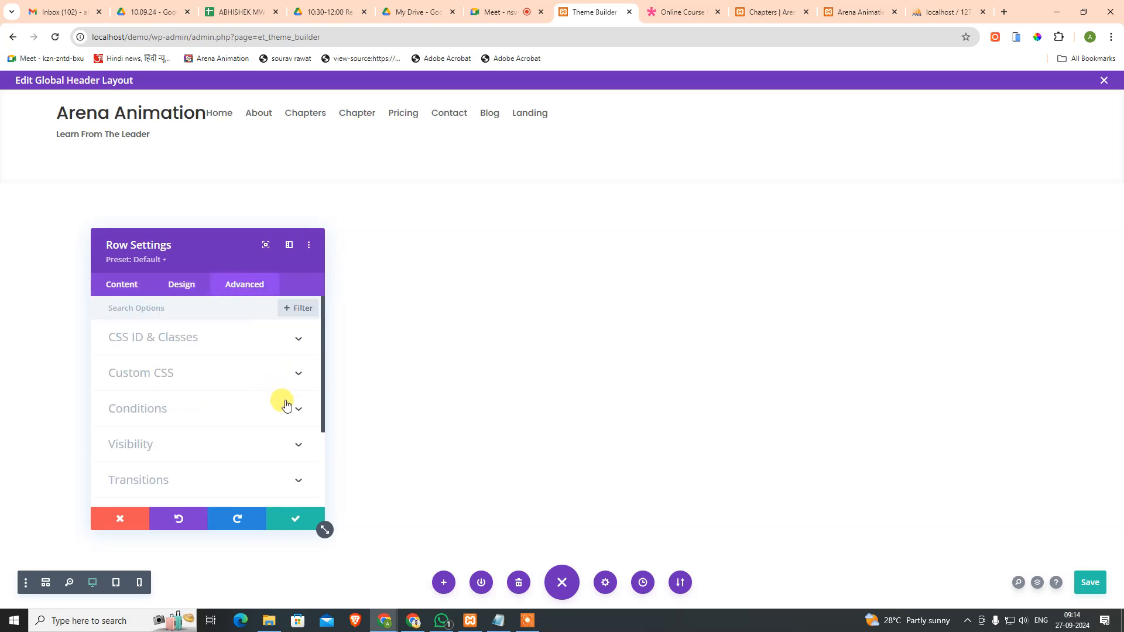
Step: Add justify-content:space-between; to the header row's Main Element CSS
{"action": "left_click", "coordinate": [201, 374]}
{"action": "scroll", "coordinate": [261, 344], "scroll_direction": "down", "scroll_amount": 5}
{"action": "left_click", "coordinate": [212, 458]}
{"action": "key", "text": "Return"}
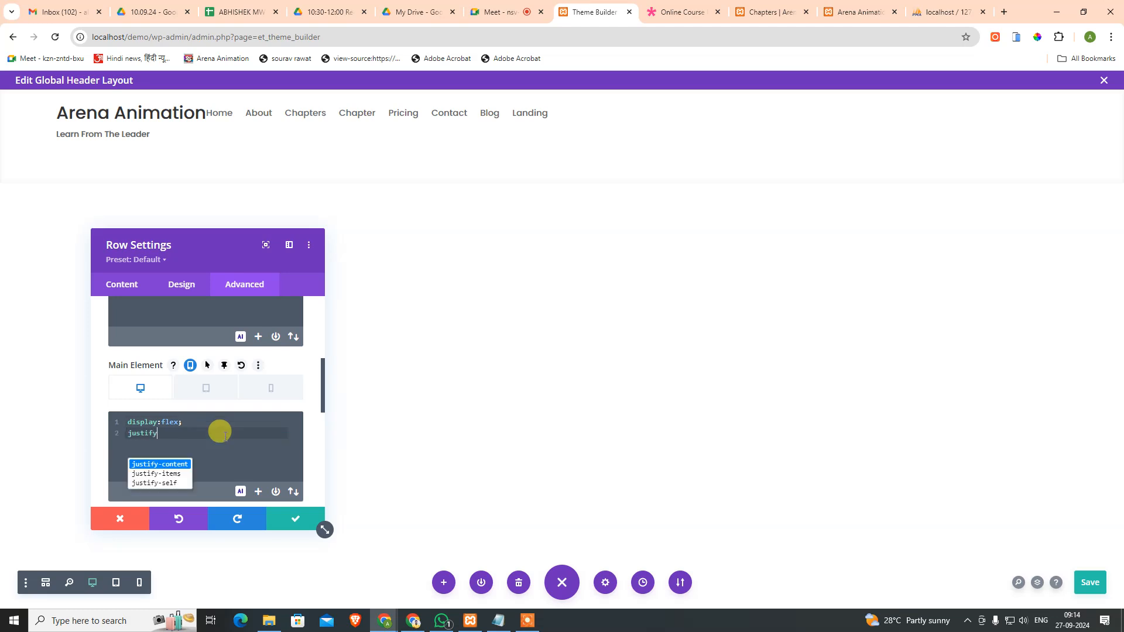
{"action": "type", "text": "justify"}
{"action": "key", "text": "Return"}
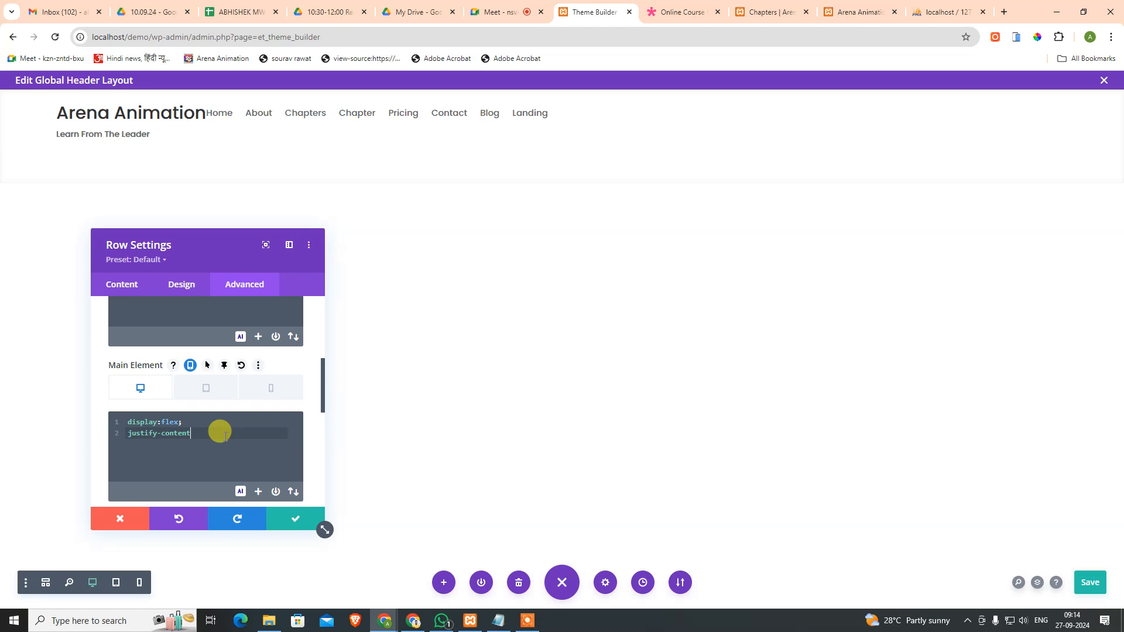
{"action": "type", "text": ":s"}
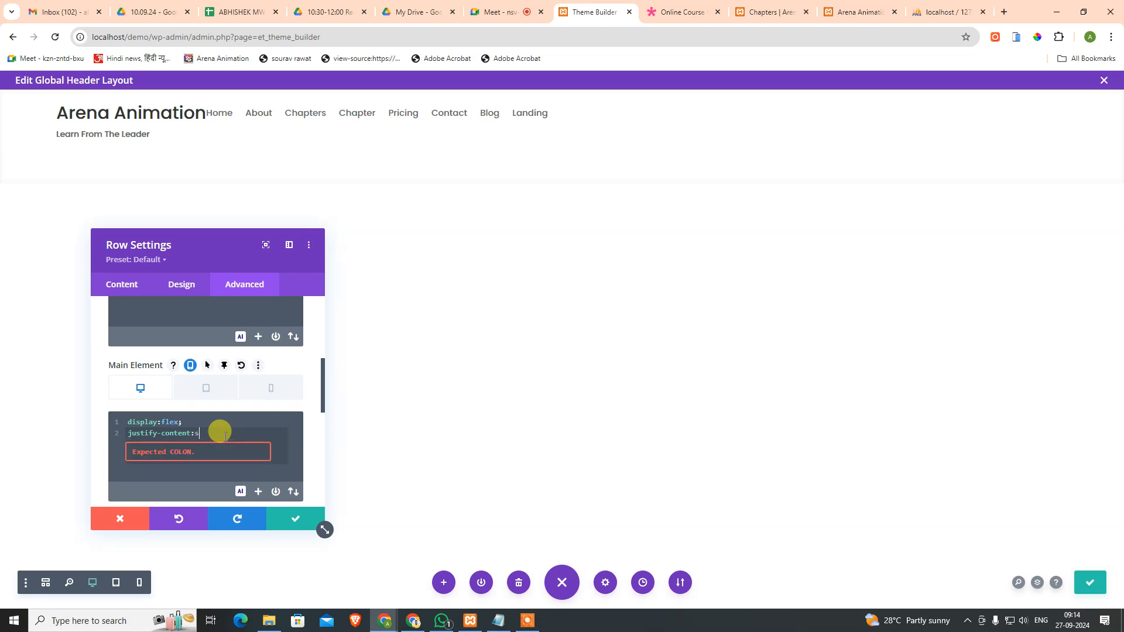
{"action": "type", "text": "pace"}
{"action": "key", "text": "Down"}
{"action": "key", "text": "Down"}
{"action": "key", "text": "Return"}
{"action": "type", "text": ";"}
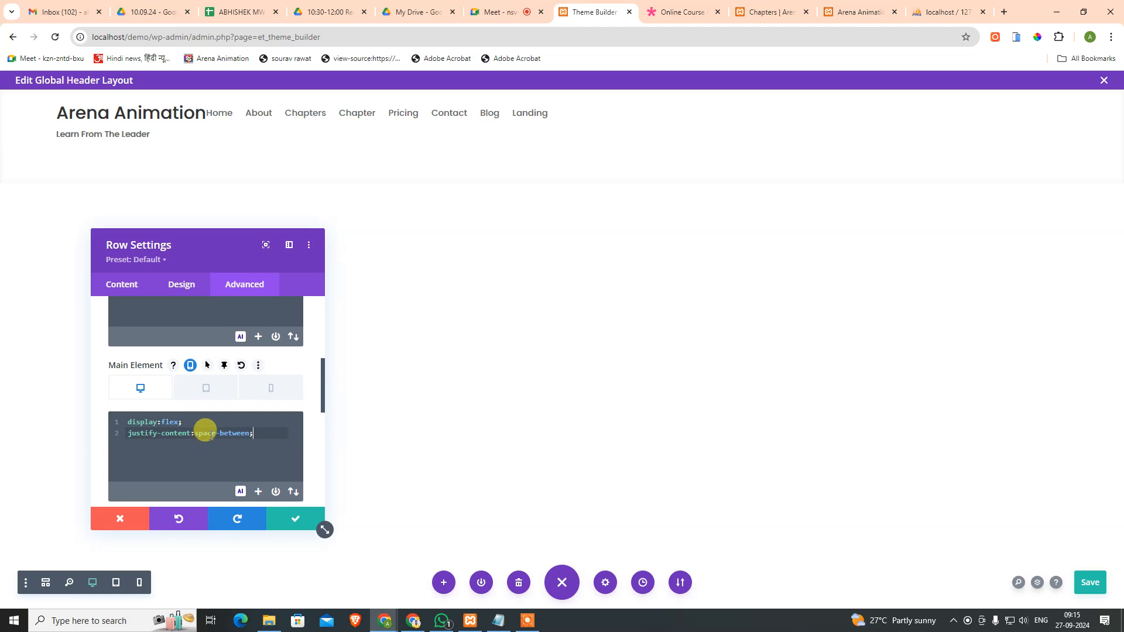
Step: Delete all the row's Main Element CSS and close the row settings
{"action": "key", "text": "ctrl+a"}
{"action": "key", "text": "ctrl+c"}
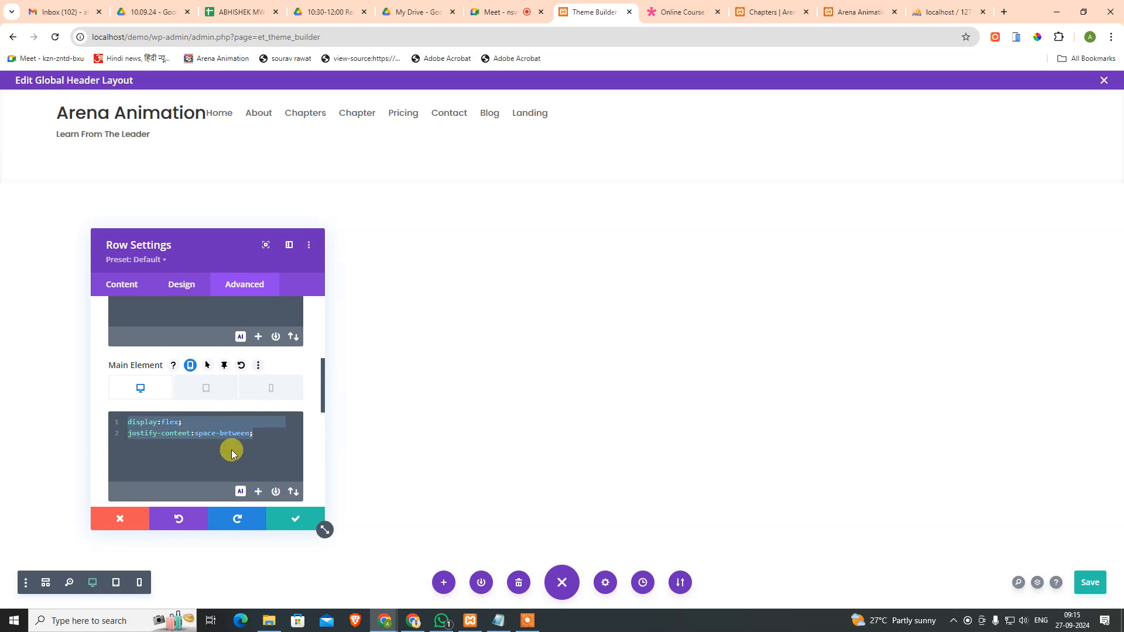
{"action": "key", "text": "BackSpace"}
{"action": "left_click", "coordinate": [279, 518]}
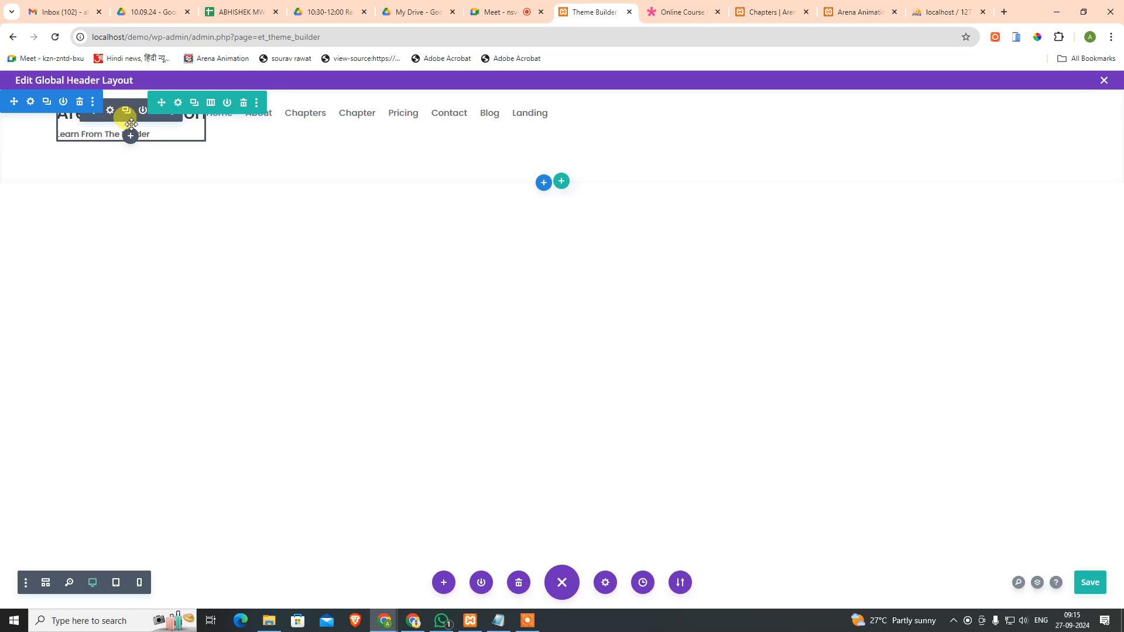
Step: Set the column's Main Element CSS to display:flex; justify-content:space-between; align-items:center;
{"action": "left_click", "coordinate": [175, 103]}
{"action": "left_click", "coordinate": [120, 392]}
{"action": "left_click", "coordinate": [241, 287]}
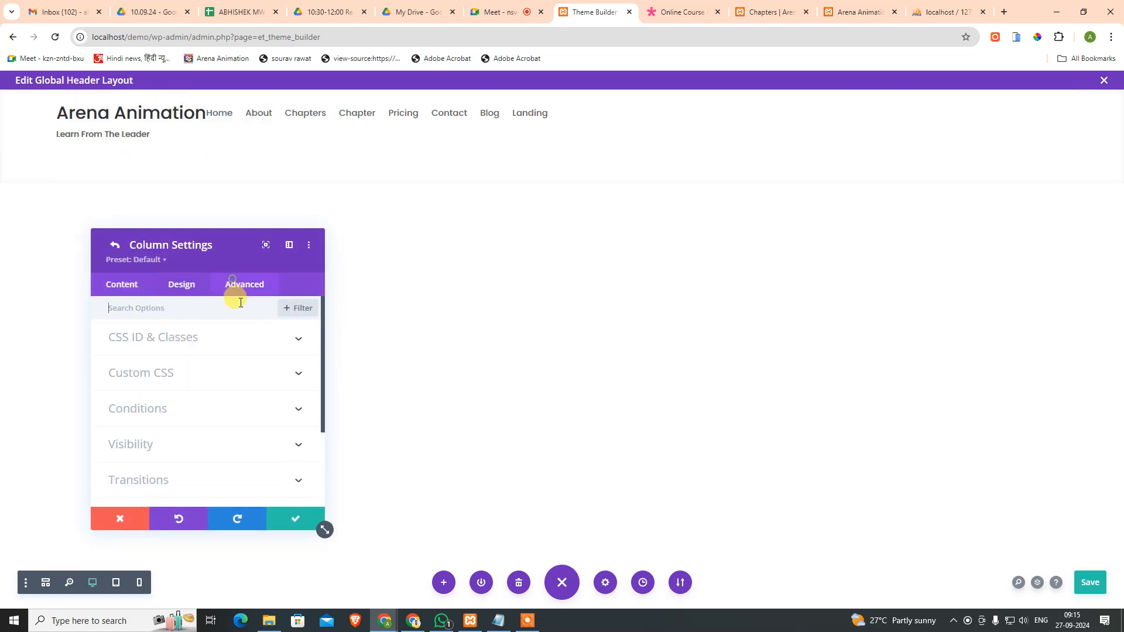
{"action": "left_click", "coordinate": [175, 389]}
{"action": "scroll", "coordinate": [205, 398], "scroll_direction": "down", "scroll_amount": 4}
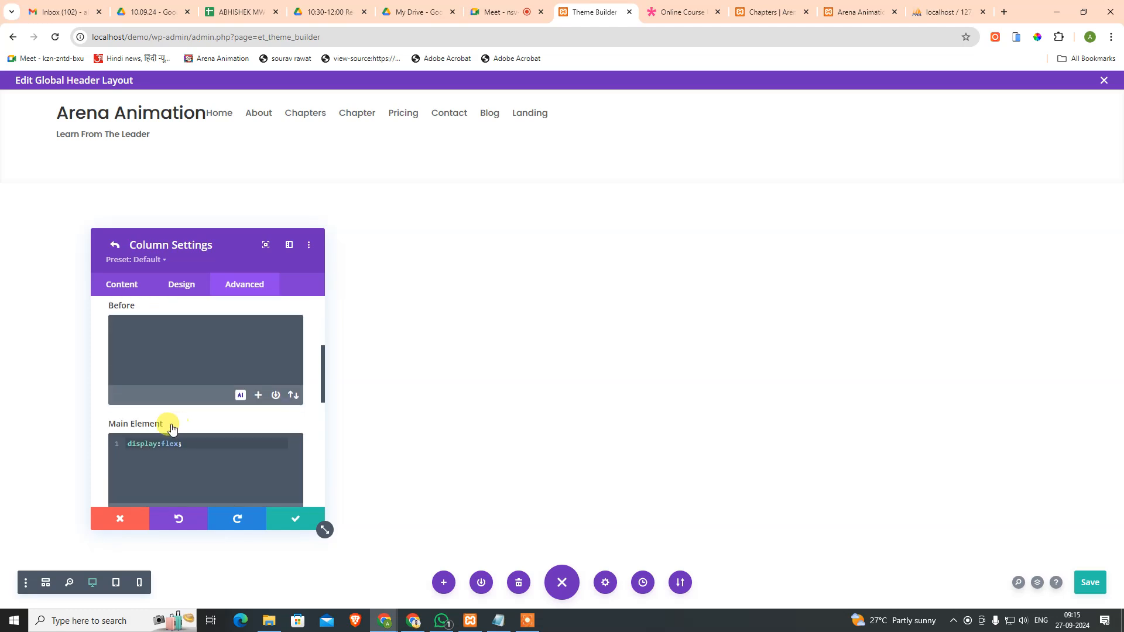
{"action": "left_click", "coordinate": [224, 457]}
{"action": "key", "text": "ctrl+a"}
{"action": "key", "text": "ctrl+v"}
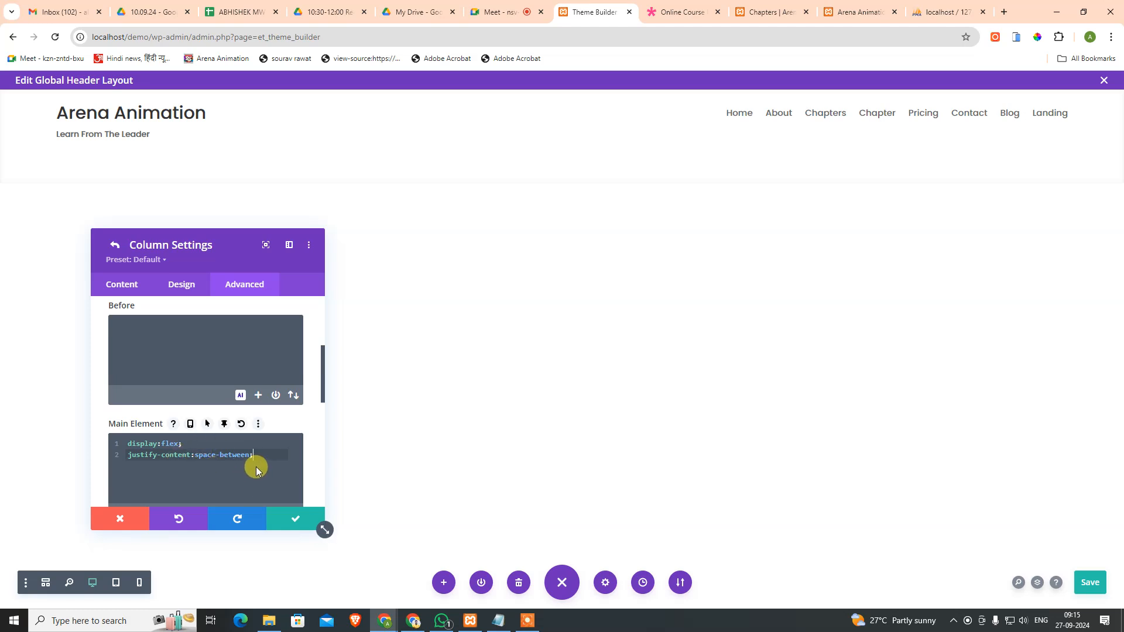
{"action": "key", "text": "Return"}
{"action": "type", "text": "align"}
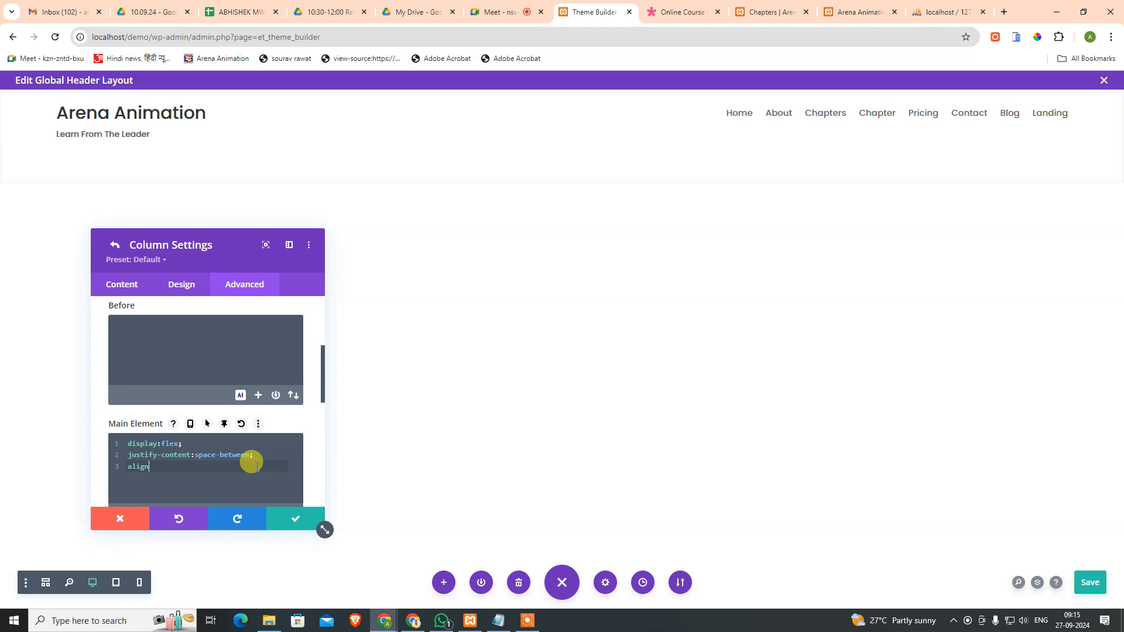
{"action": "type", "text": "-ite"}
{"action": "key", "text": "Return"}
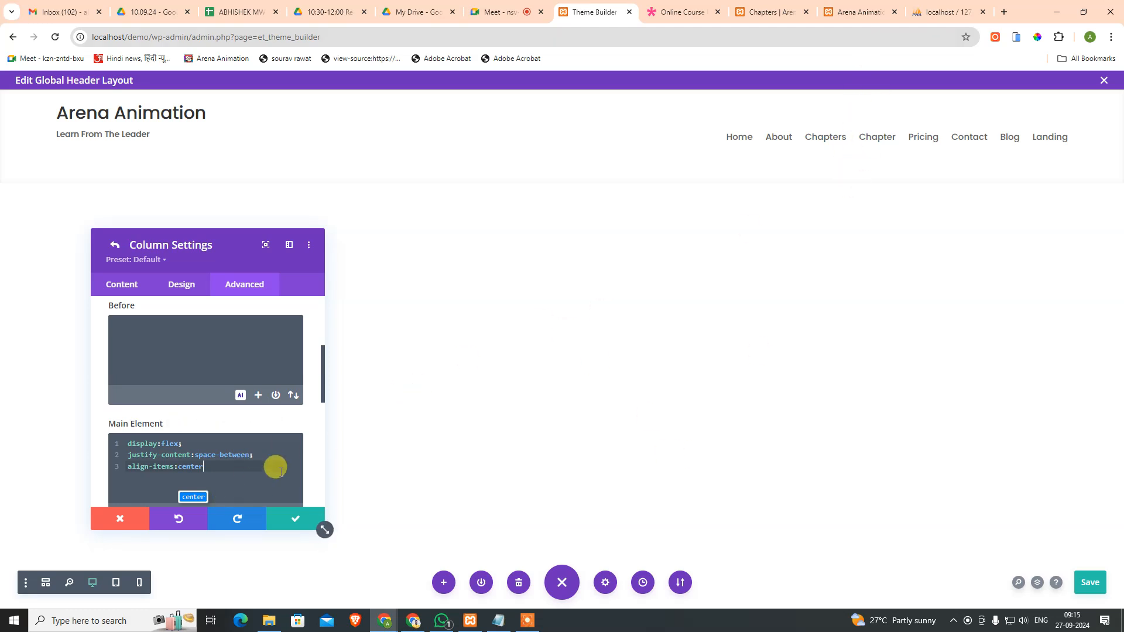
{"action": "left_click", "coordinate": [297, 519]}
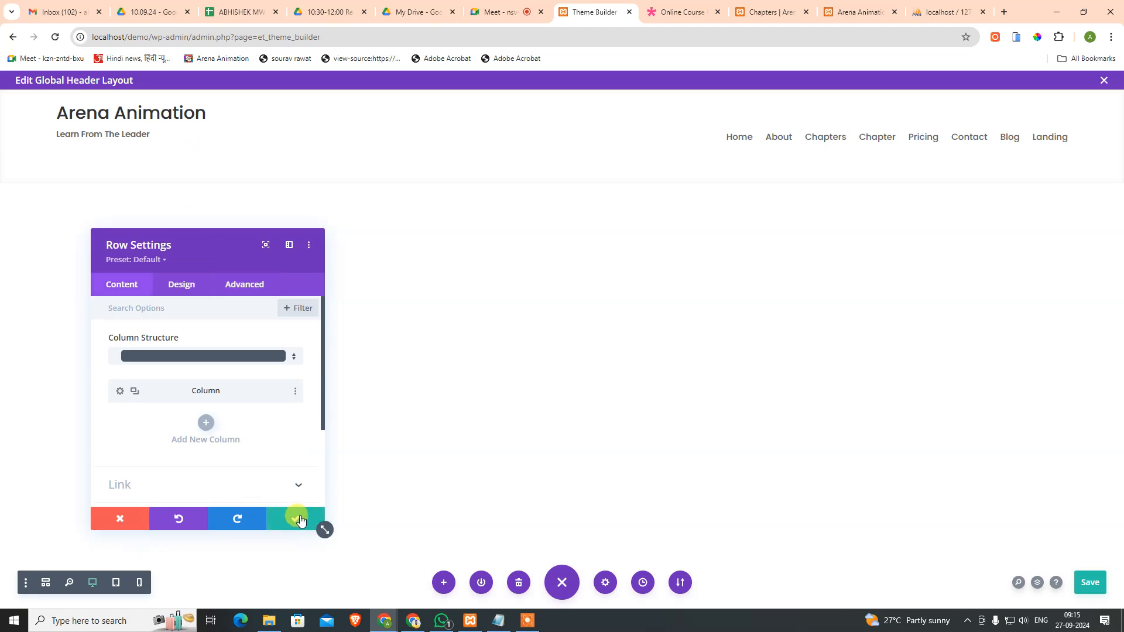
Step: Drag the header section's bottom padding to zero and save the global header layout
{"action": "left_click", "coordinate": [297, 519]}
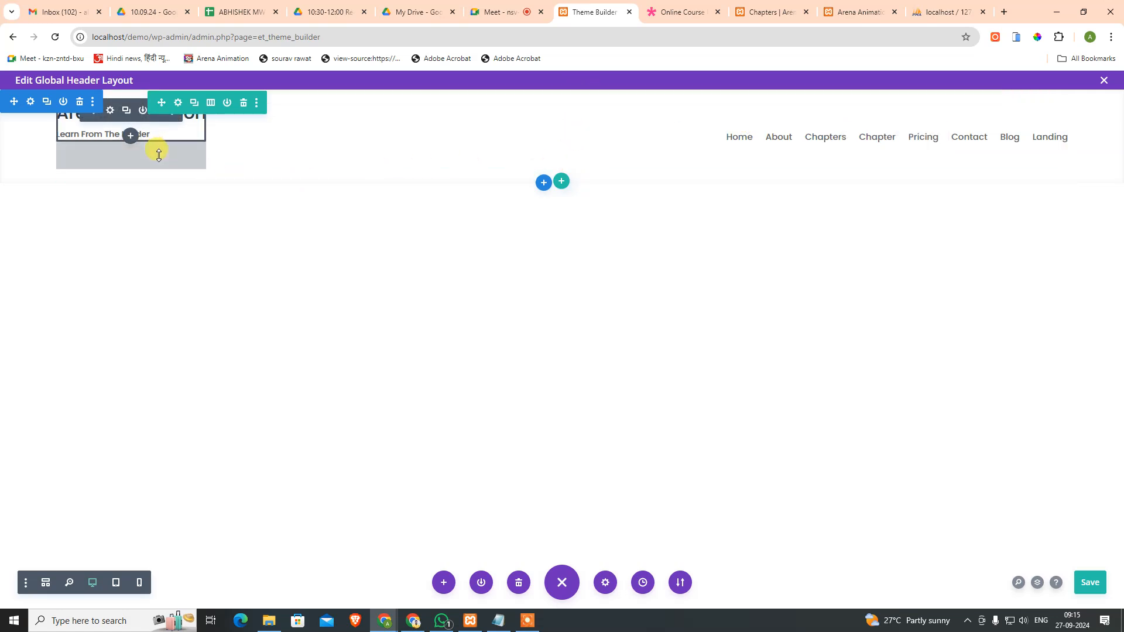
{"action": "left_click_drag", "start_coordinate": [159, 157], "coordinate": [164, 118]}
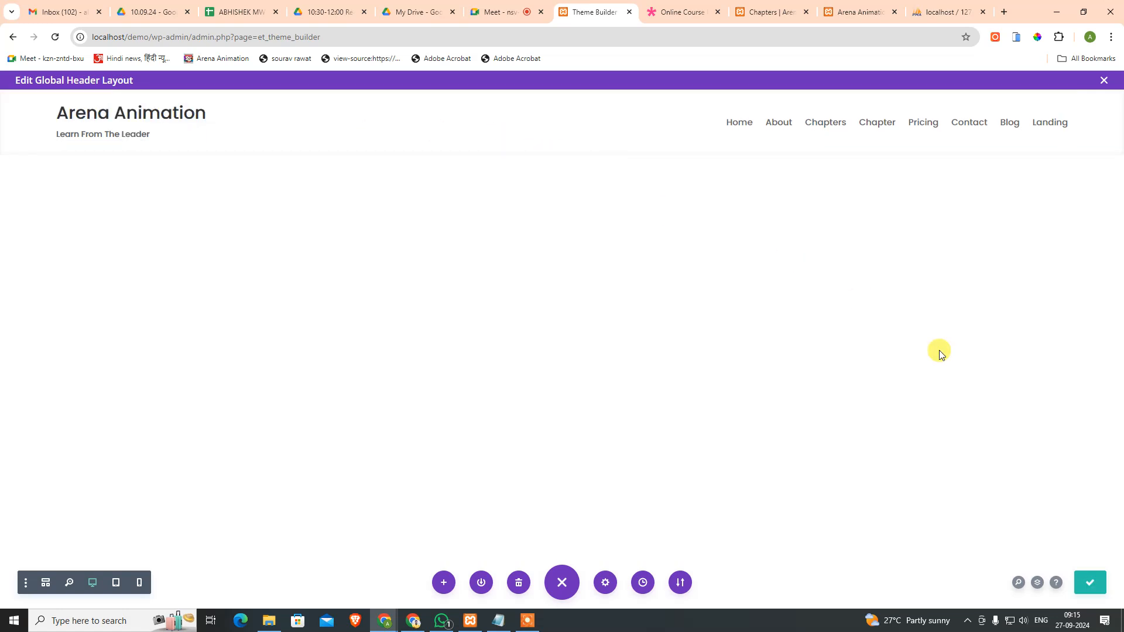
{"action": "left_click", "coordinate": [1088, 582]}
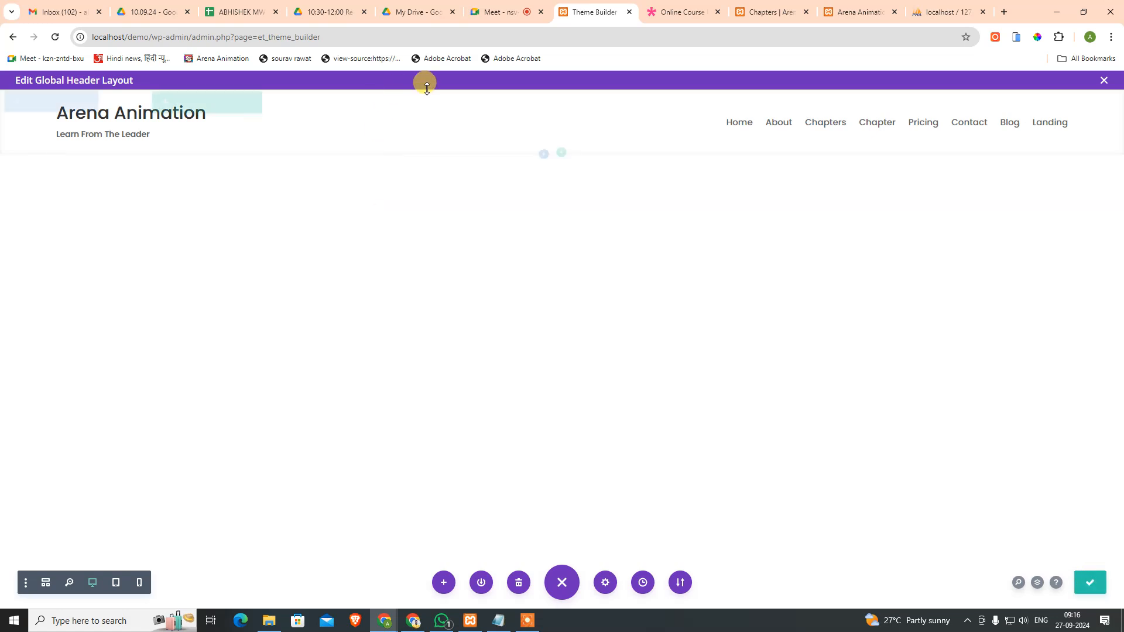
{"action": "left_click", "coordinate": [679, 12]}
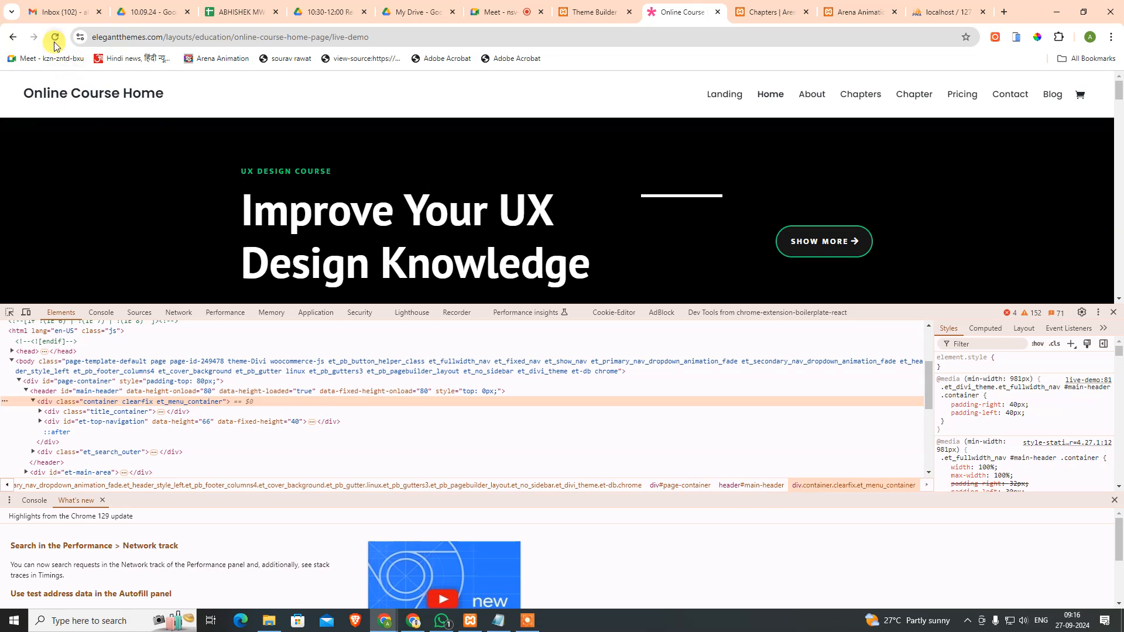
Step: Open the live Landing page and inspect its new one-row header in DevTools
{"action": "left_click", "coordinate": [766, 12]}
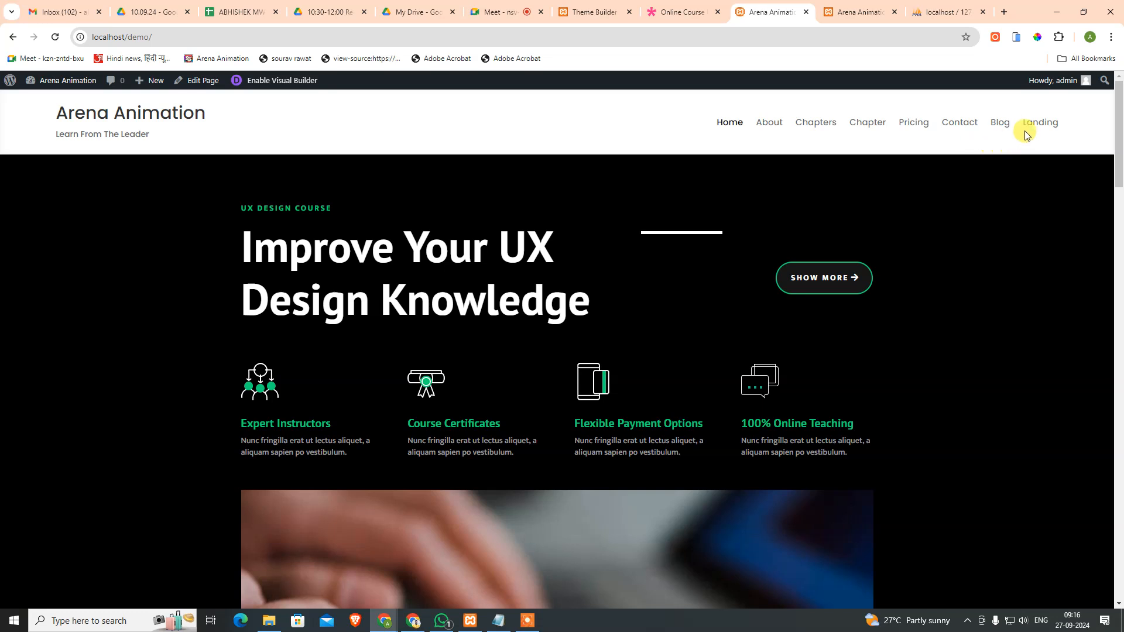
{"action": "left_click", "coordinate": [1033, 126]}
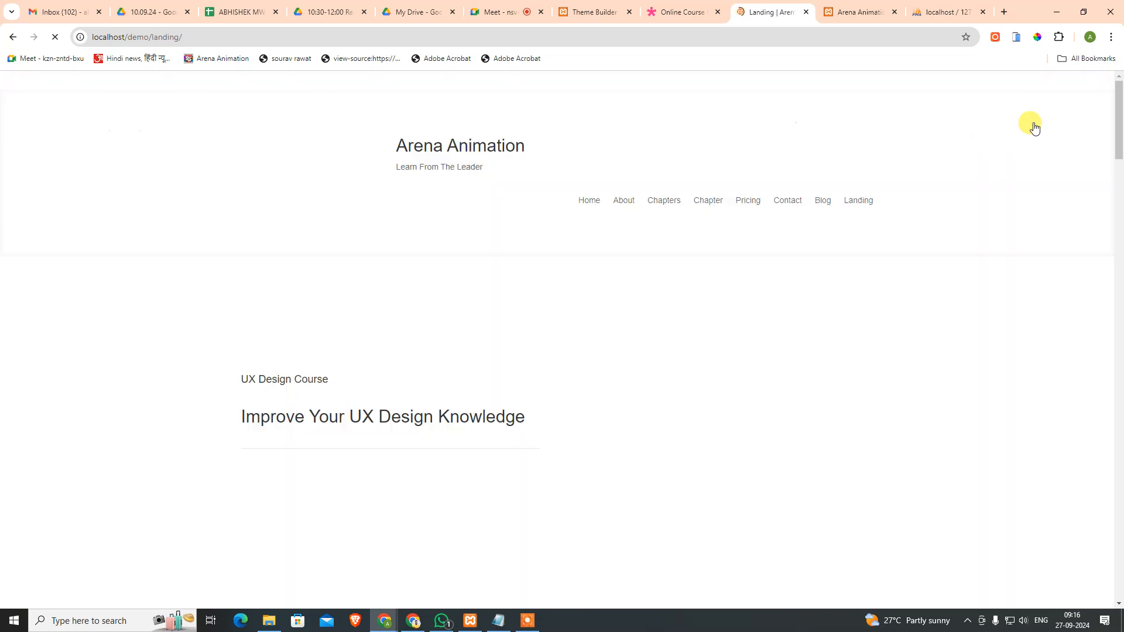
{"action": "left_click_drag", "start_coordinate": [67, 109], "coordinate": [287, 123]}
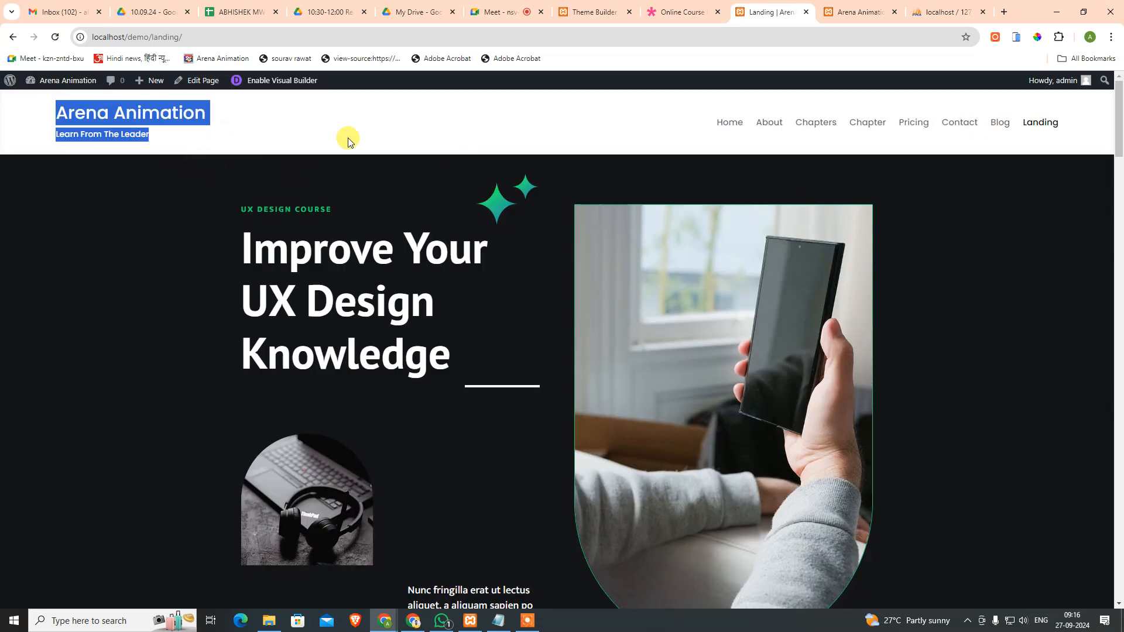
{"action": "left_click", "coordinate": [244, 157]}
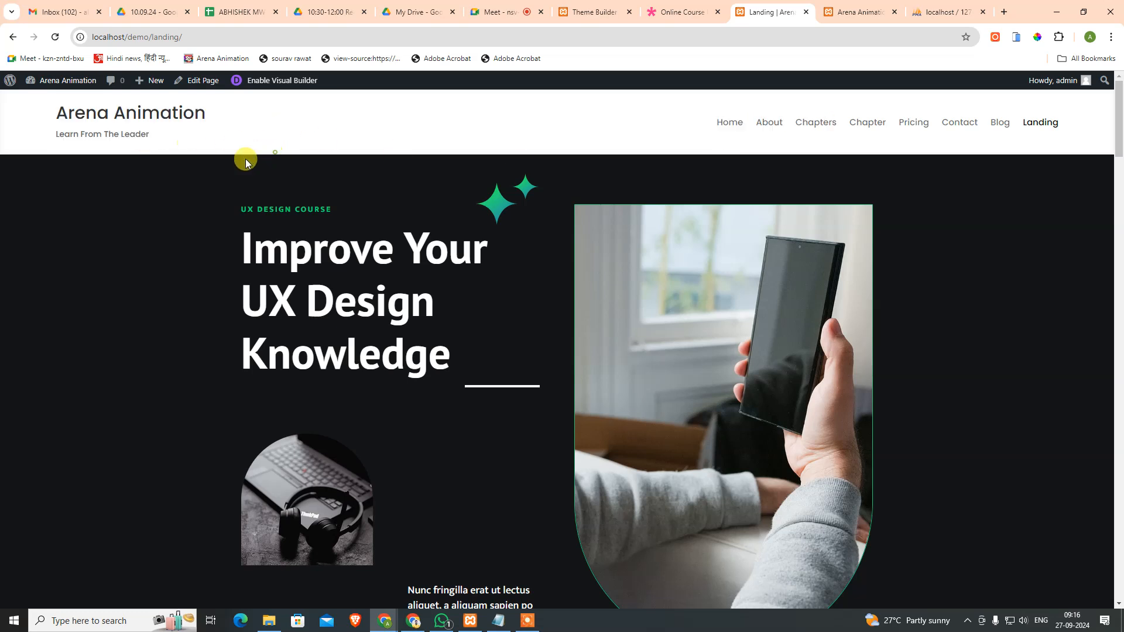
{"action": "right_click", "coordinate": [264, 132]}
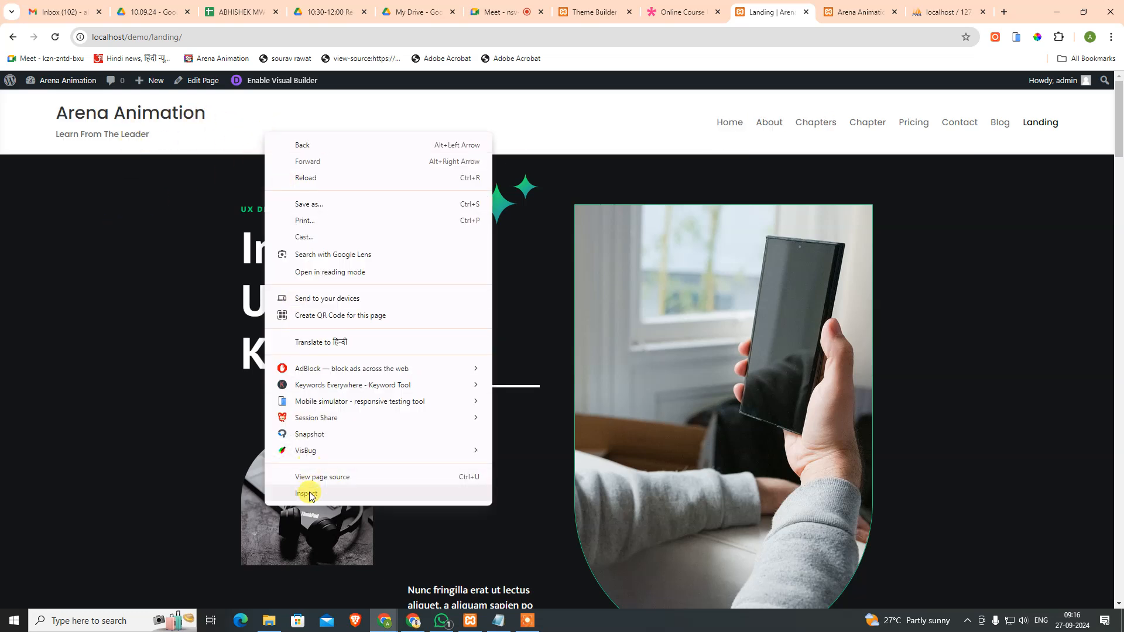
{"action": "left_click", "coordinate": [306, 493]}
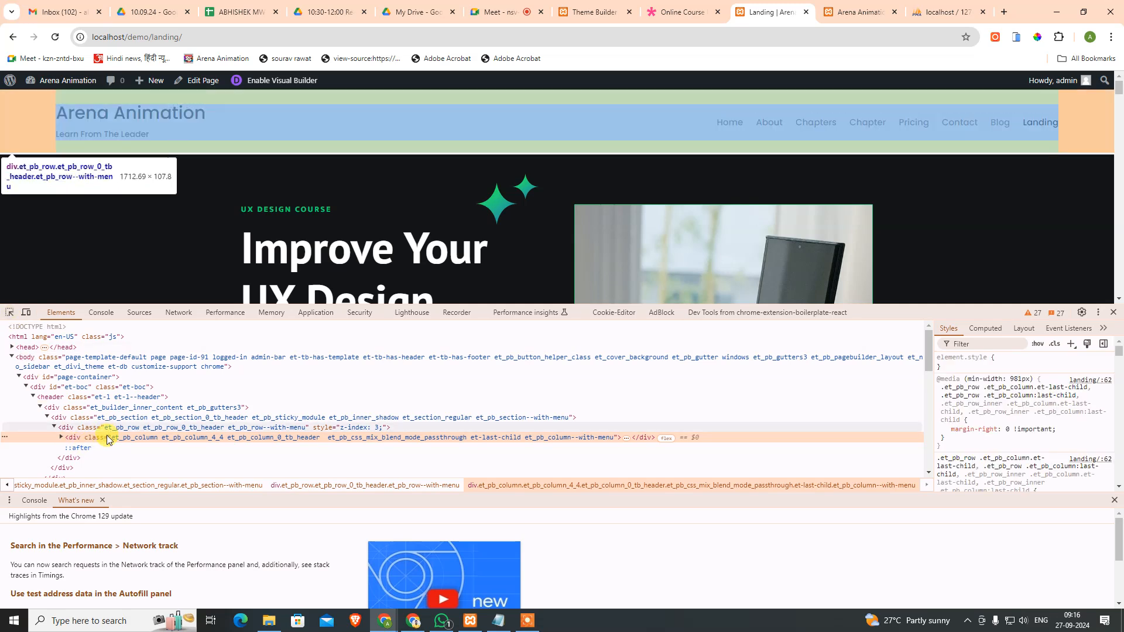
Step: Inspect the Online Course demo's header title markup for comparison
{"action": "left_click", "coordinate": [687, 16]}
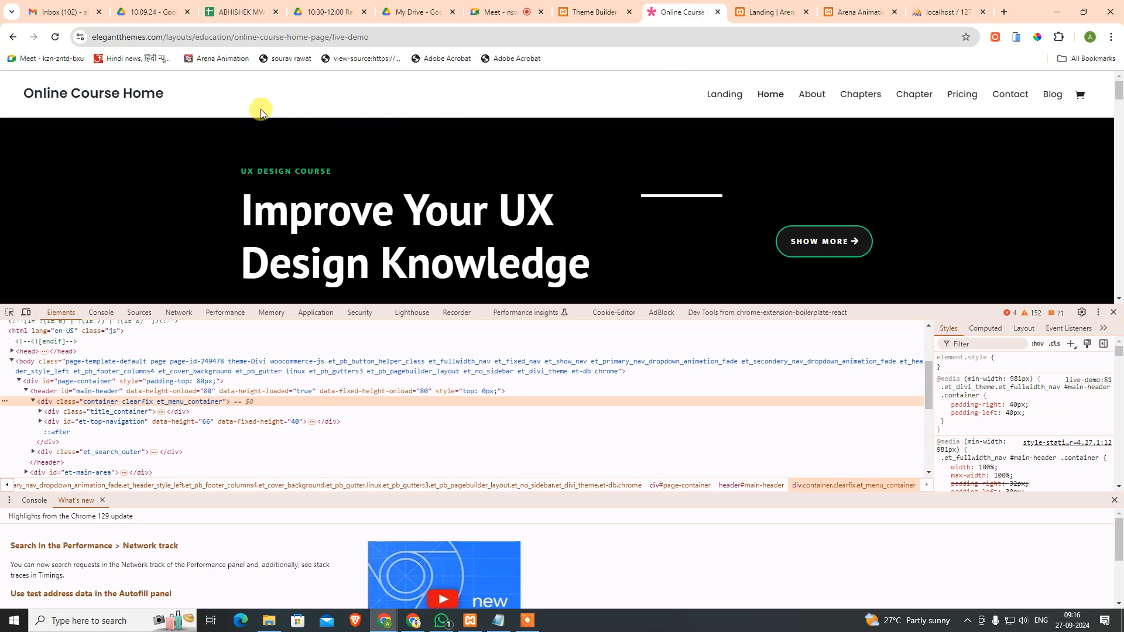
{"action": "right_click", "coordinate": [157, 97]}
{"action": "left_click", "coordinate": [195, 305]}
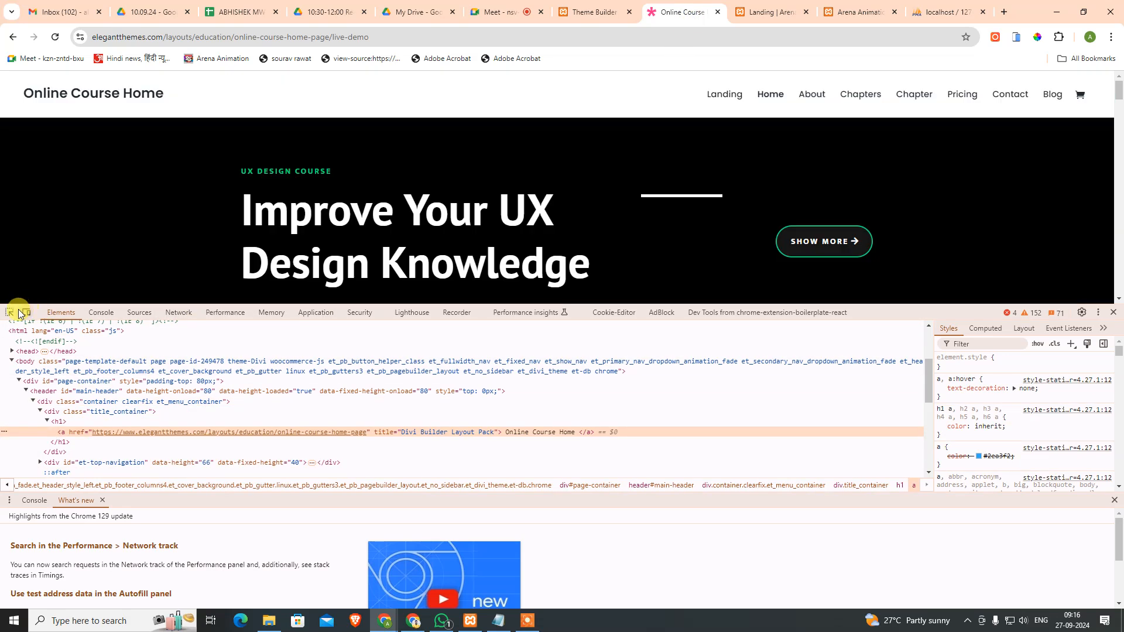
{"action": "left_click", "coordinate": [9, 312]}
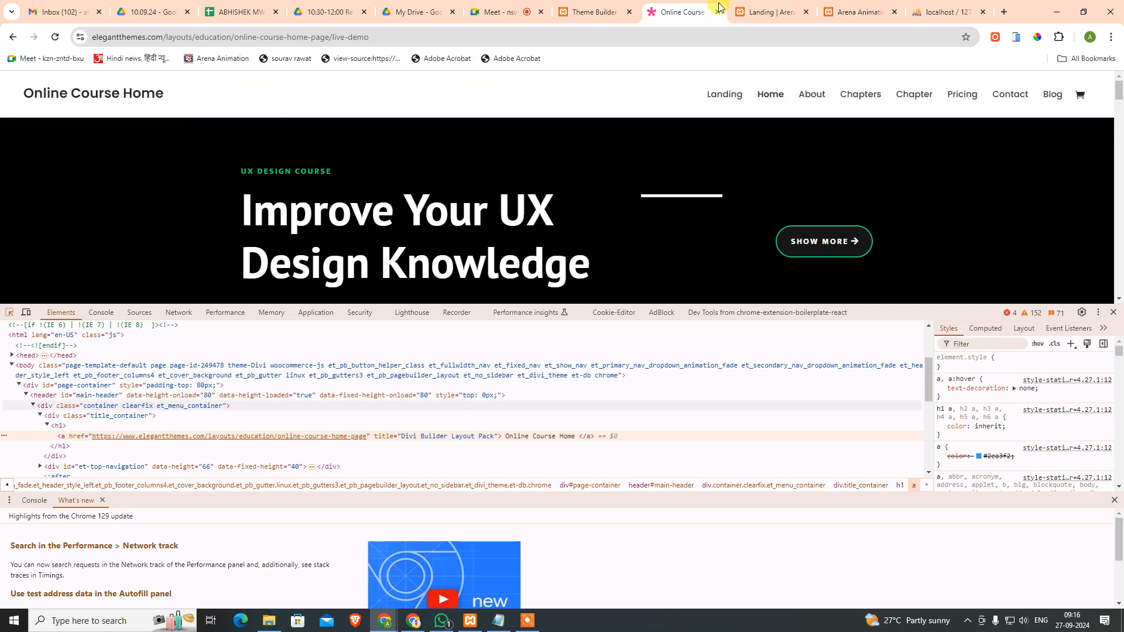
Step: Close DevTools on the Landing page and move to the Google Meet call
{"action": "left_click", "coordinate": [593, 8]}
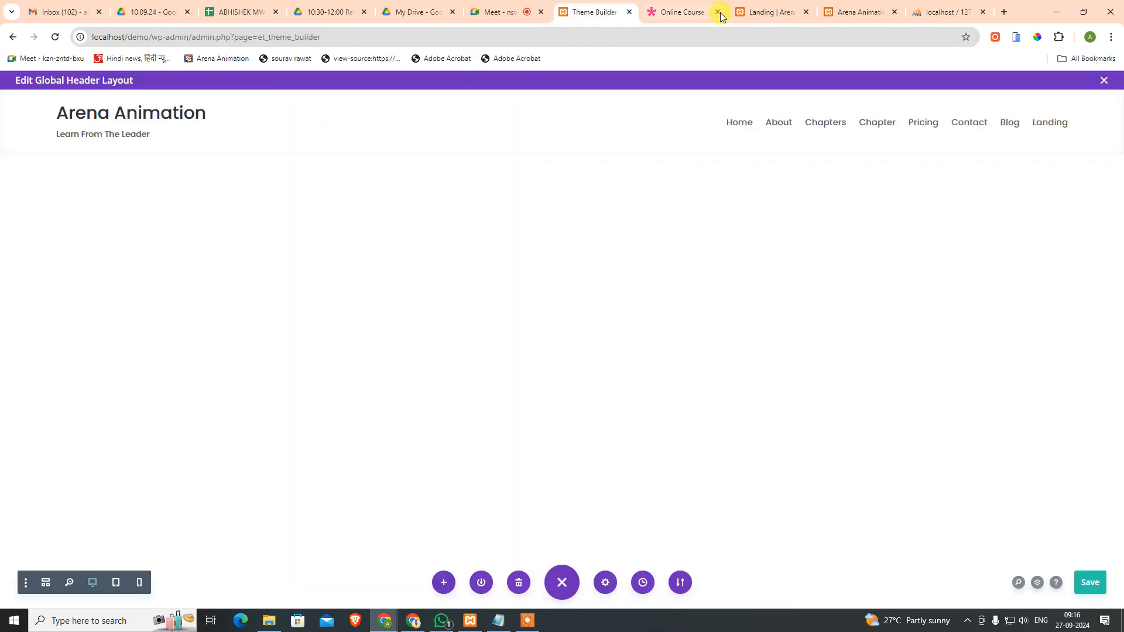
{"action": "left_click", "coordinate": [770, 12]}
{"action": "left_click", "coordinate": [9, 312]}
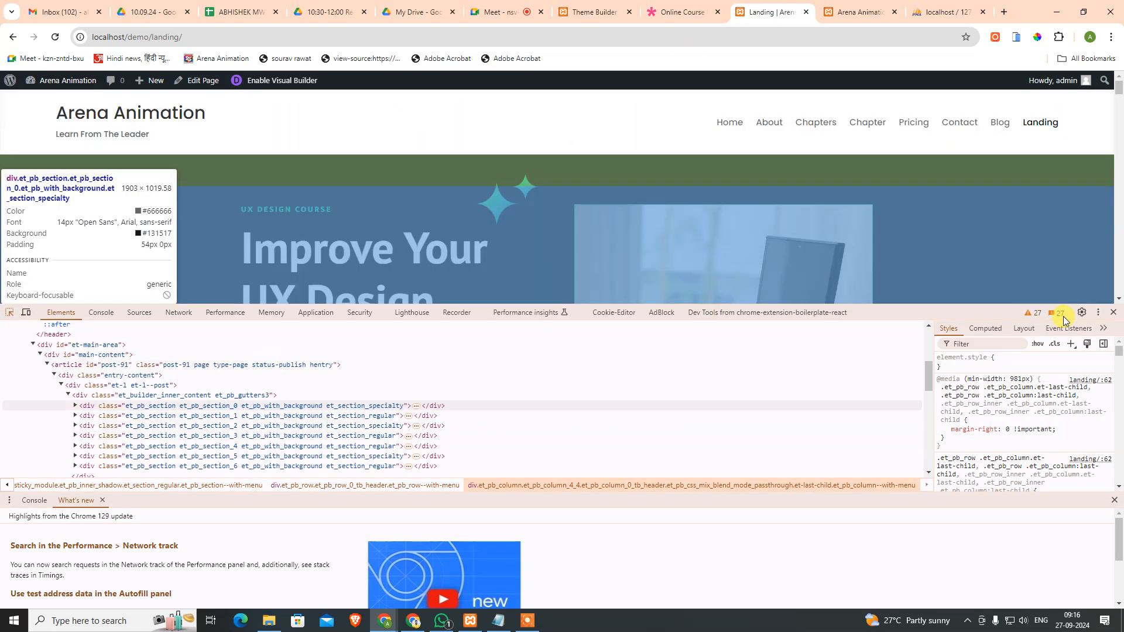
{"action": "left_click", "coordinate": [1113, 312]}
{"action": "scroll", "coordinate": [604, 538], "scroll_direction": "down", "scroll_amount": 15}
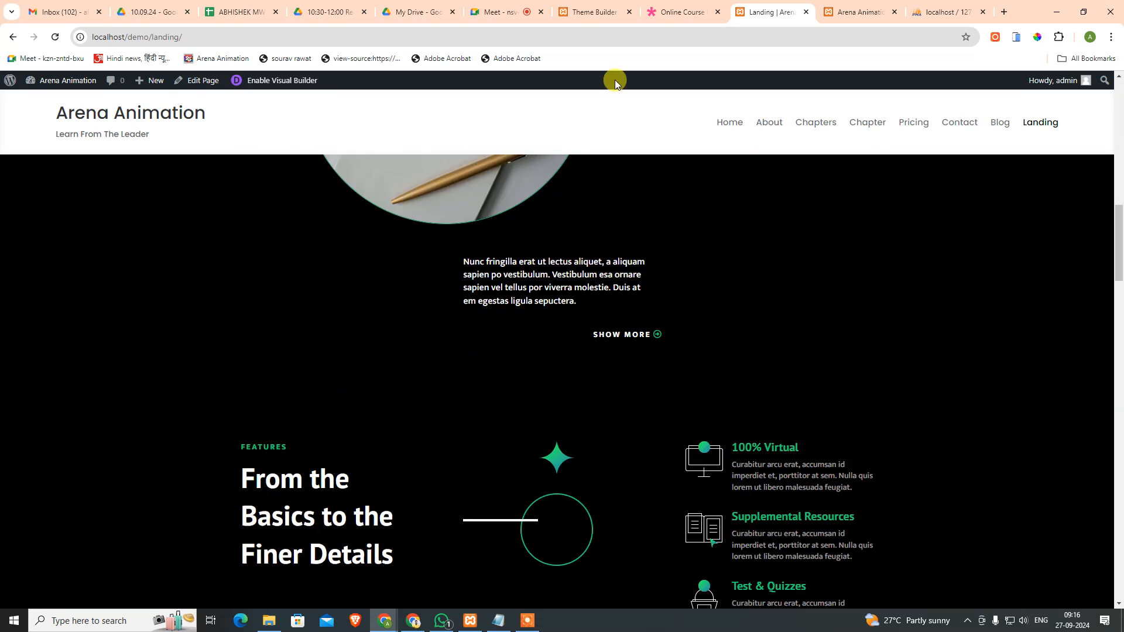
{"action": "left_click", "coordinate": [611, 11]}
{"action": "left_click", "coordinate": [485, 4]}
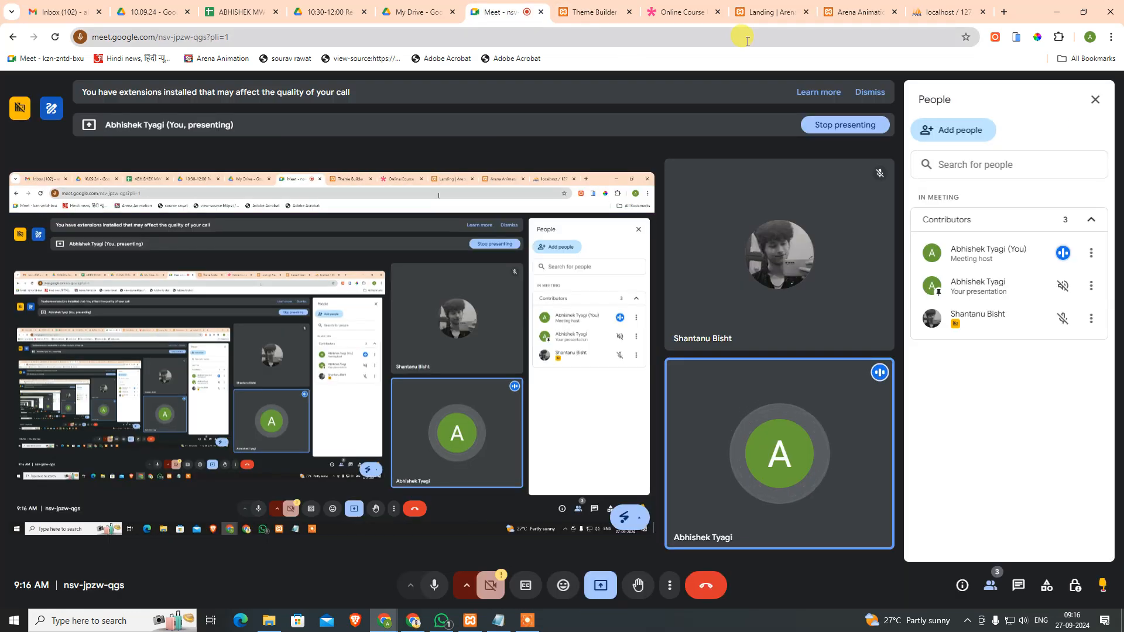
Step: Glance at the demo, then scroll through the Landing page to review its header
{"action": "left_click", "coordinate": [662, 6]}
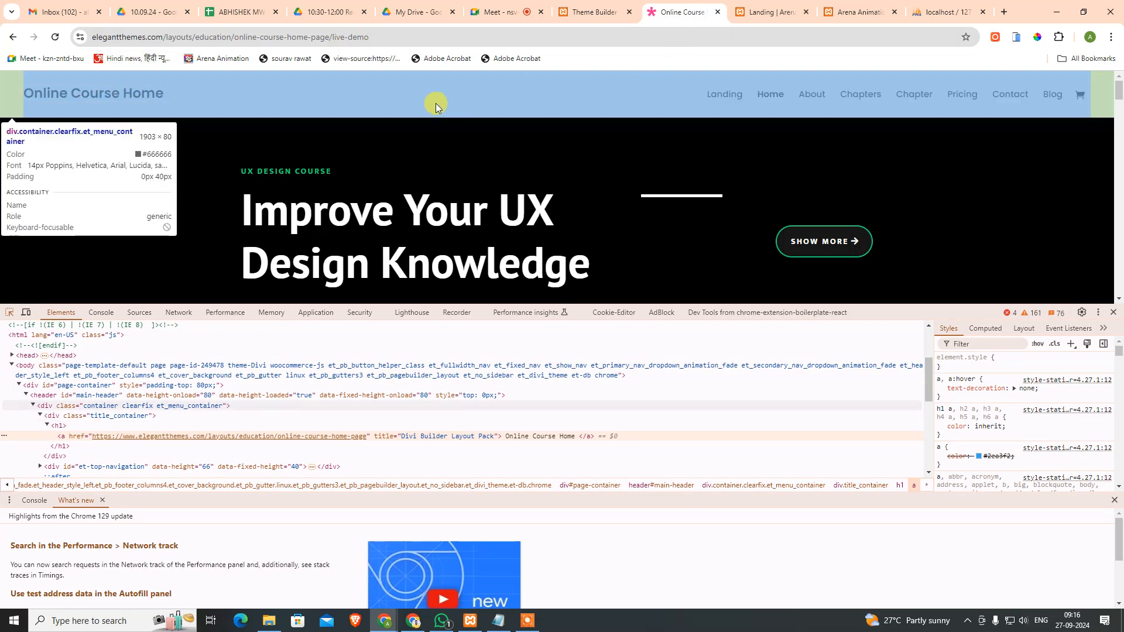
{"action": "left_click", "coordinate": [767, 12]}
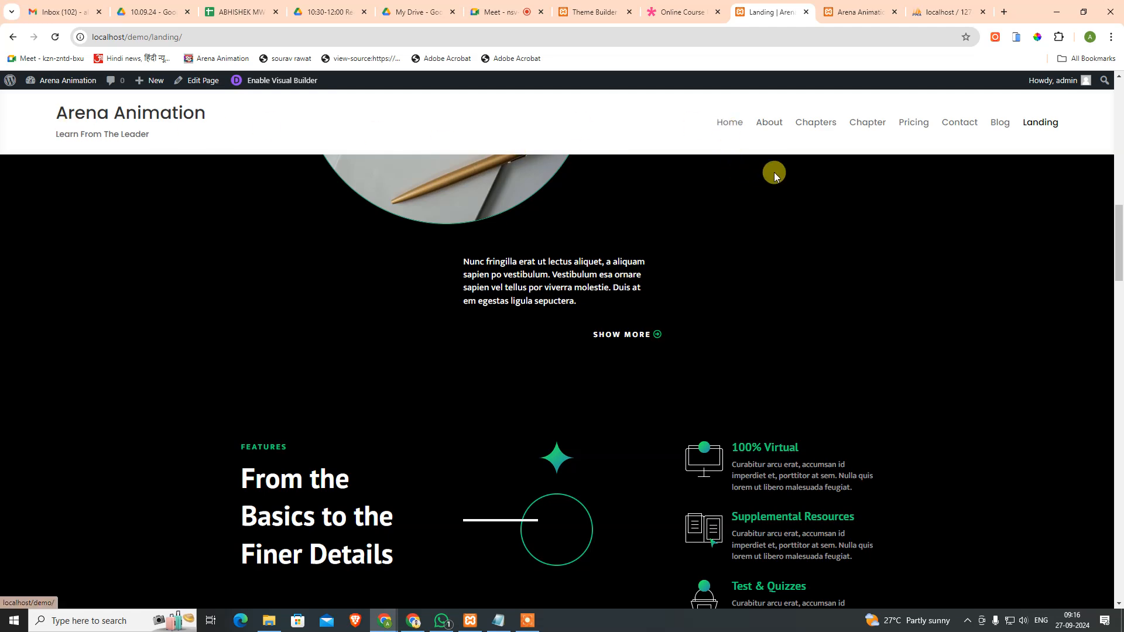
{"action": "scroll", "coordinate": [615, 258], "scroll_direction": "down", "scroll_amount": 15}
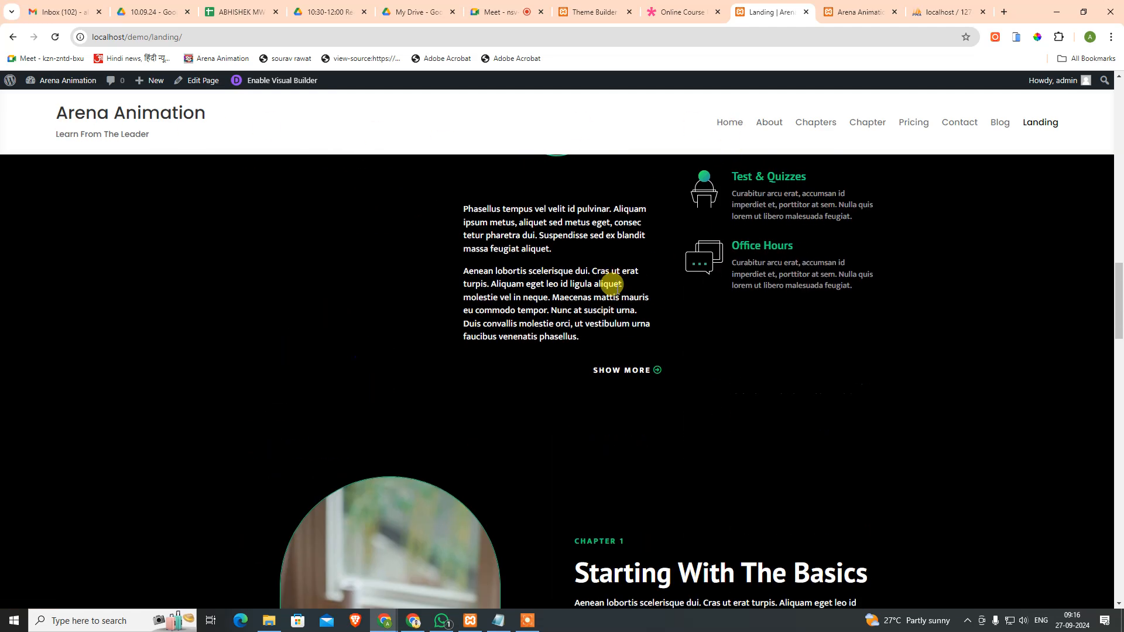
{"action": "scroll", "coordinate": [722, 349], "scroll_direction": "down", "scroll_amount": 6}
{"action": "scroll", "coordinate": [733, 377], "scroll_direction": "down", "scroll_amount": 10}
{"action": "scroll", "coordinate": [755, 390], "scroll_direction": "up", "scroll_amount": 10}
{"action": "scroll", "coordinate": [757, 365], "scroll_direction": "up", "scroll_amount": 20}
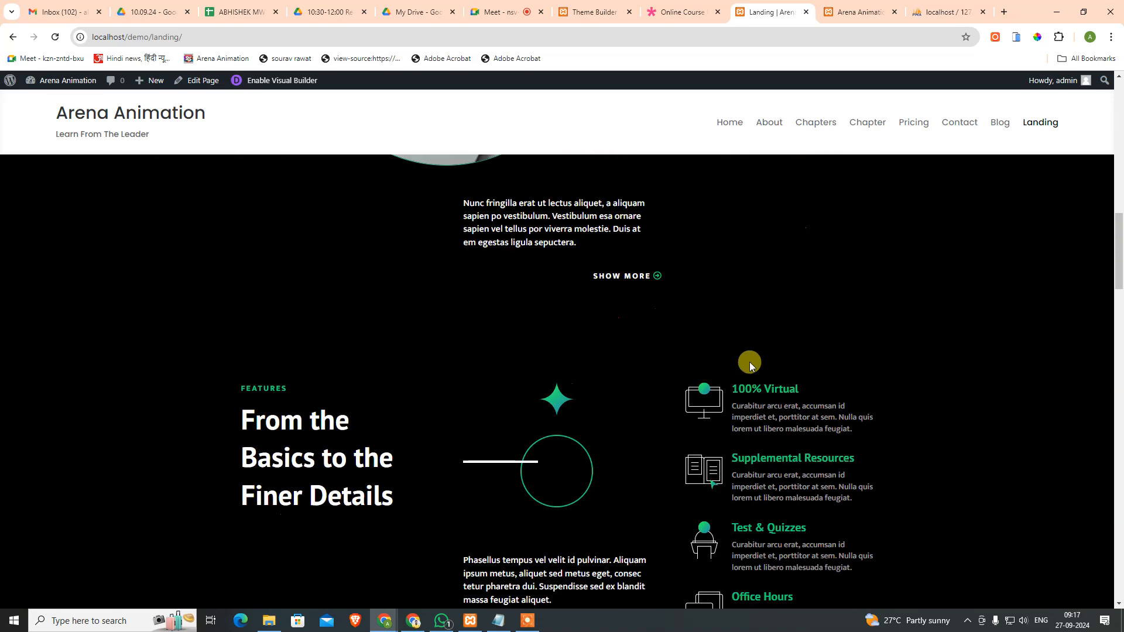
{"action": "scroll", "coordinate": [620, 333], "scroll_direction": "down", "scroll_amount": 15}
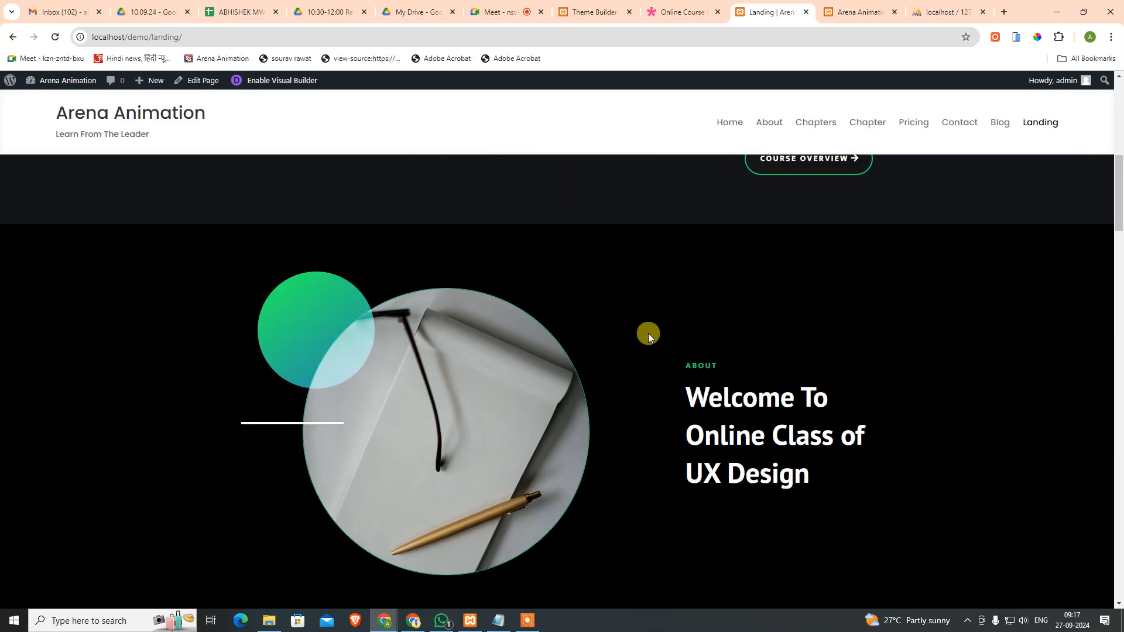
{"action": "scroll", "coordinate": [124, 225], "scroll_direction": "down", "scroll_amount": 6}
{"action": "scroll", "coordinate": [155, 136], "scroll_direction": "up", "scroll_amount": 15}
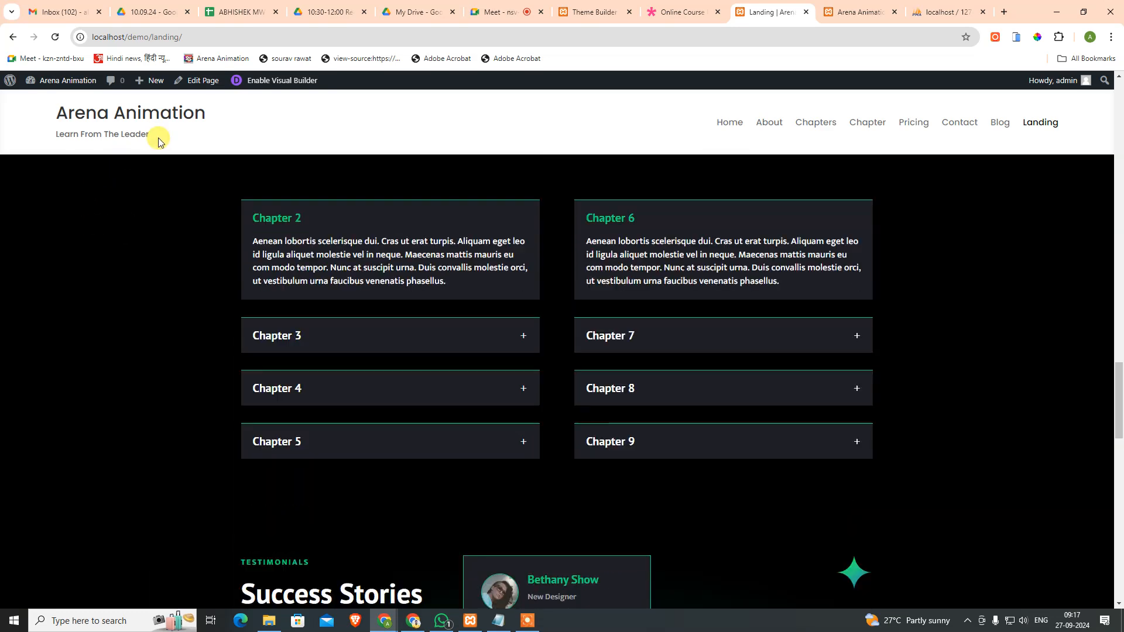
{"action": "scroll", "coordinate": [191, 286], "scroll_direction": "up", "scroll_amount": 5}
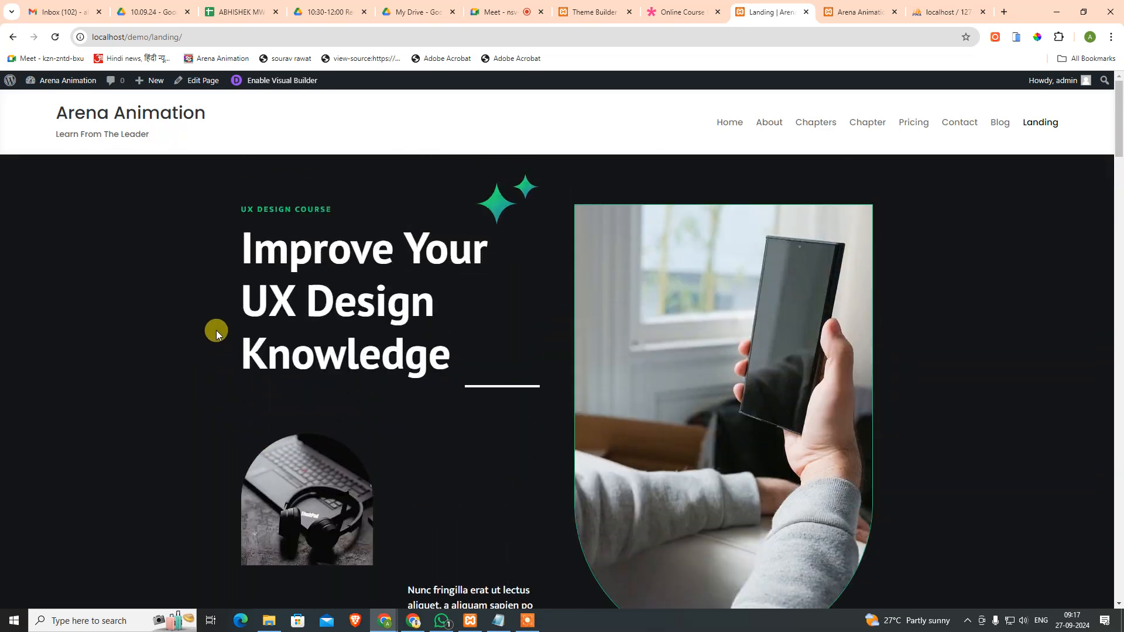
Step: Reload the Online Course demo's Home page and compare it with the Landing page
{"action": "left_click", "coordinate": [682, 11]}
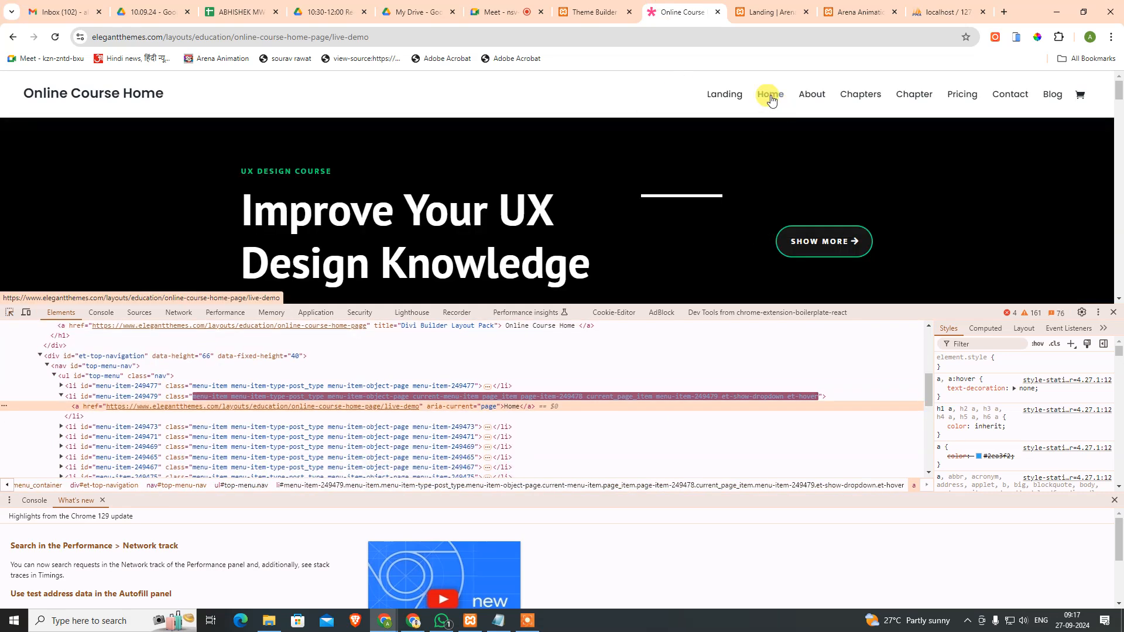
{"action": "left_click", "coordinate": [770, 94]}
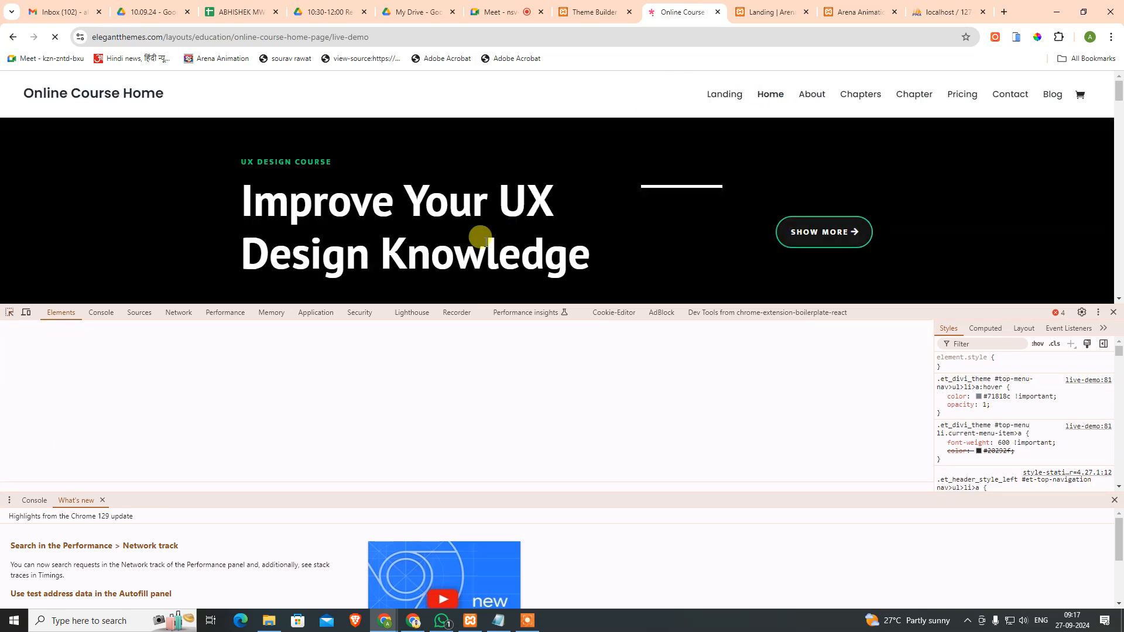
{"action": "scroll", "coordinate": [512, 239], "scroll_direction": "down", "scroll_amount": 2}
{"action": "scroll", "coordinate": [518, 244], "scroll_direction": "up", "scroll_amount": 2}
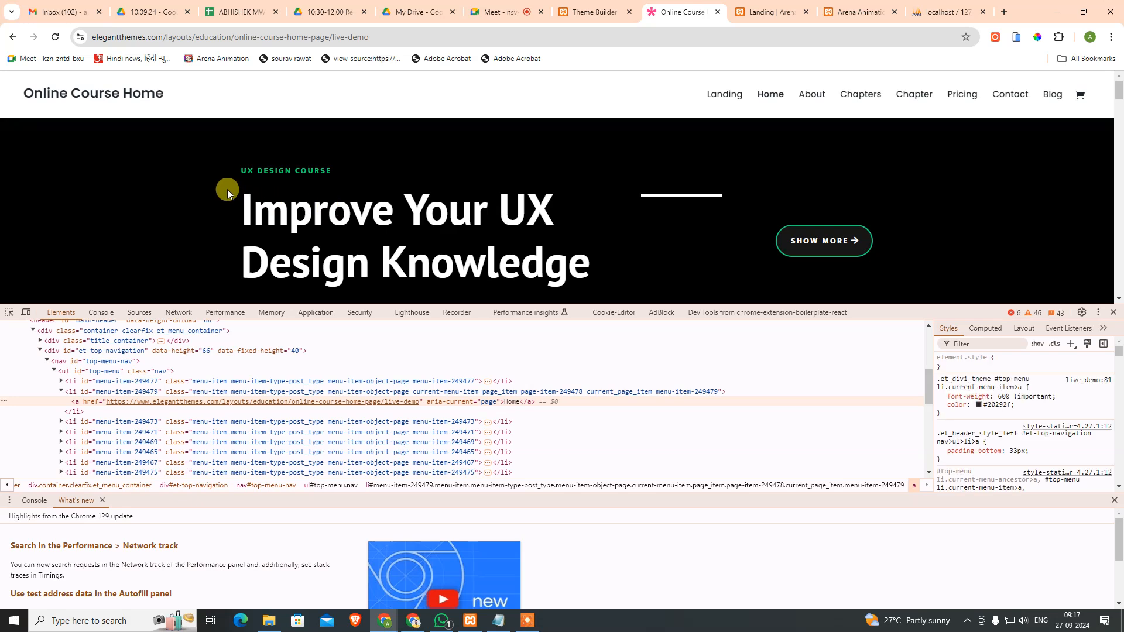
{"action": "left_click", "coordinate": [607, 6]}
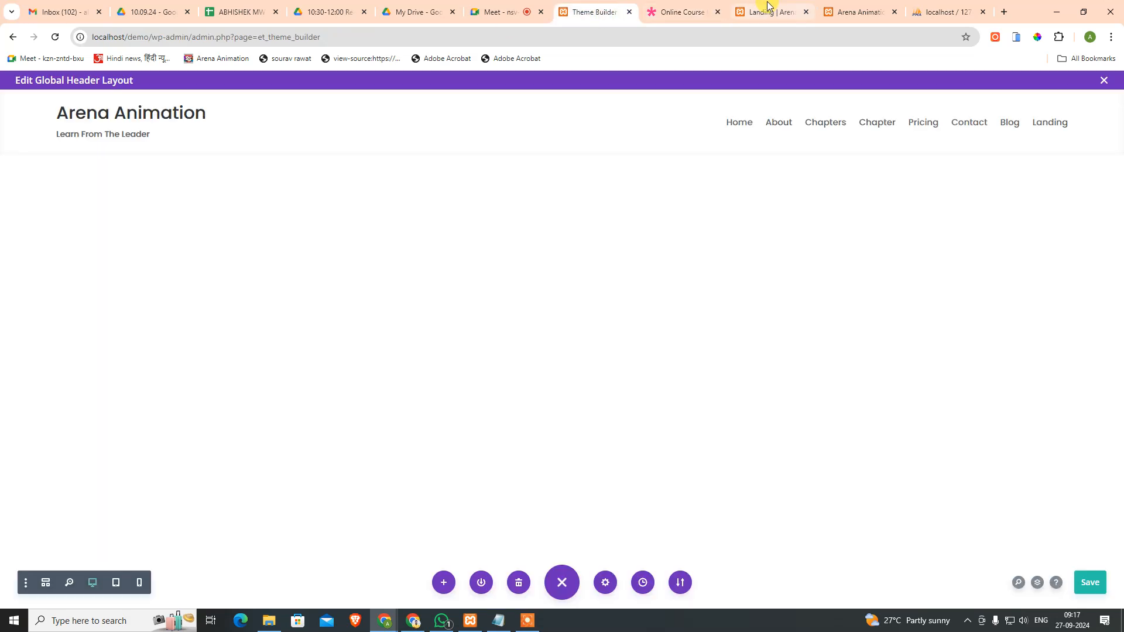
{"action": "left_click", "coordinate": [768, 7]}
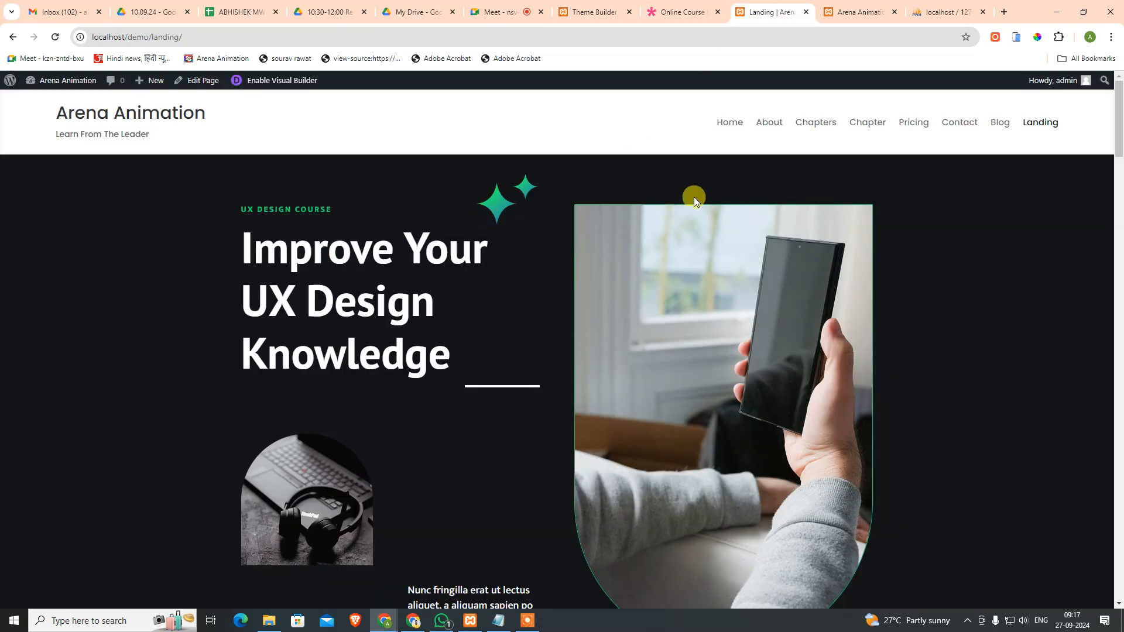
{"action": "scroll", "coordinate": [652, 244], "scroll_direction": "down", "scroll_amount": 3}
{"action": "scroll", "coordinate": [651, 242], "scroll_direction": "up", "scroll_amount": 3}
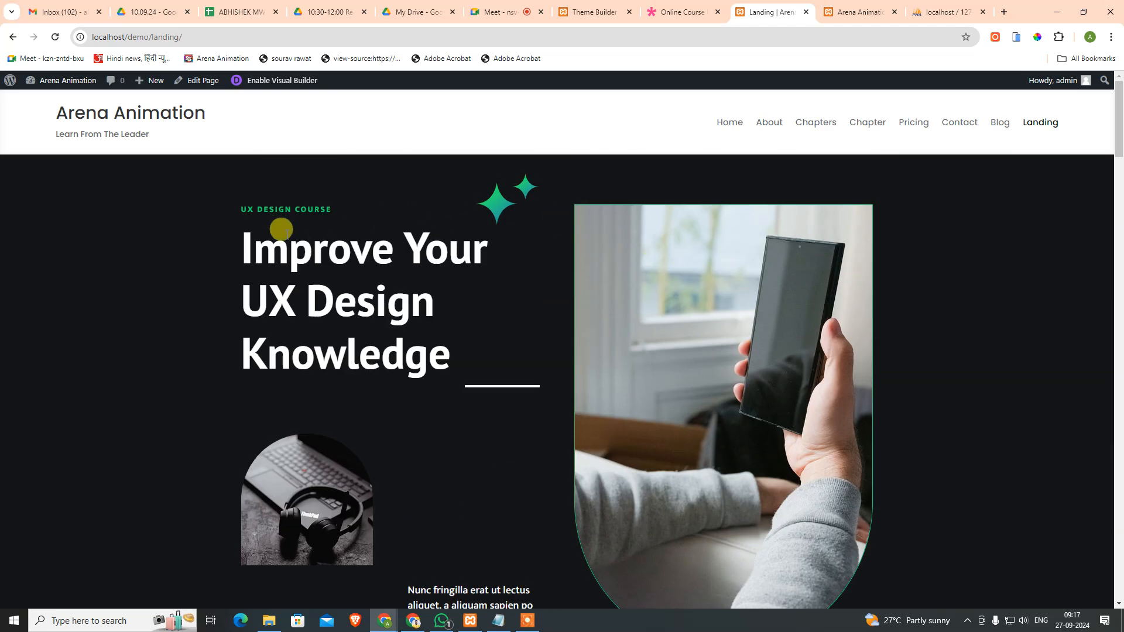
Step: Close DevTools on the demo and open the site's Home page to compare headers
{"action": "left_click", "coordinate": [696, 4]}
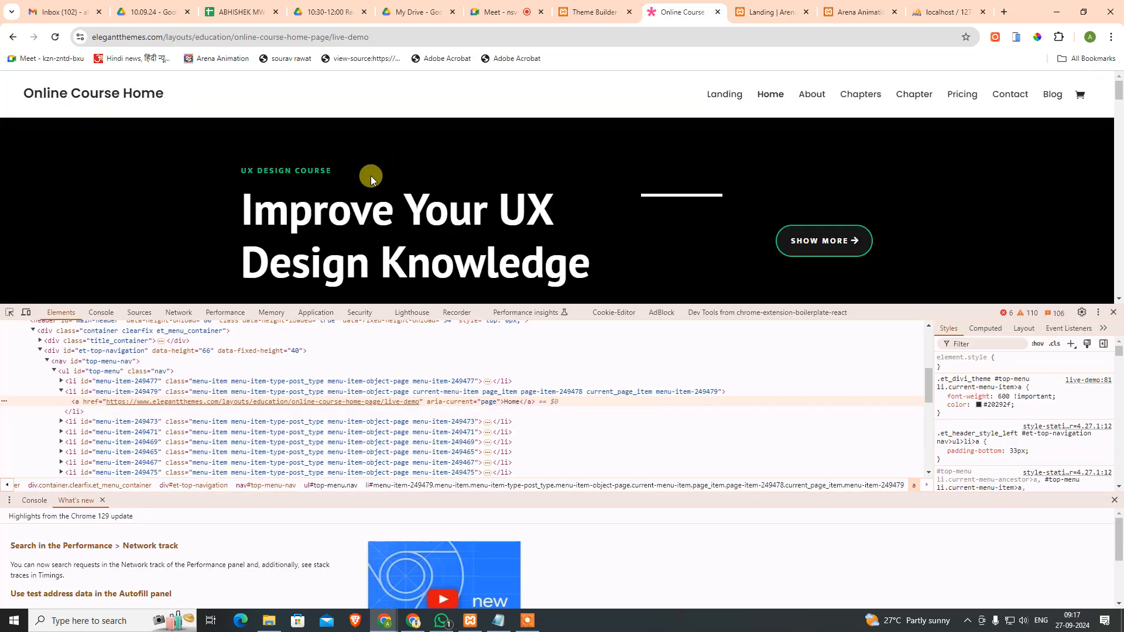
{"action": "left_click", "coordinate": [1114, 314]}
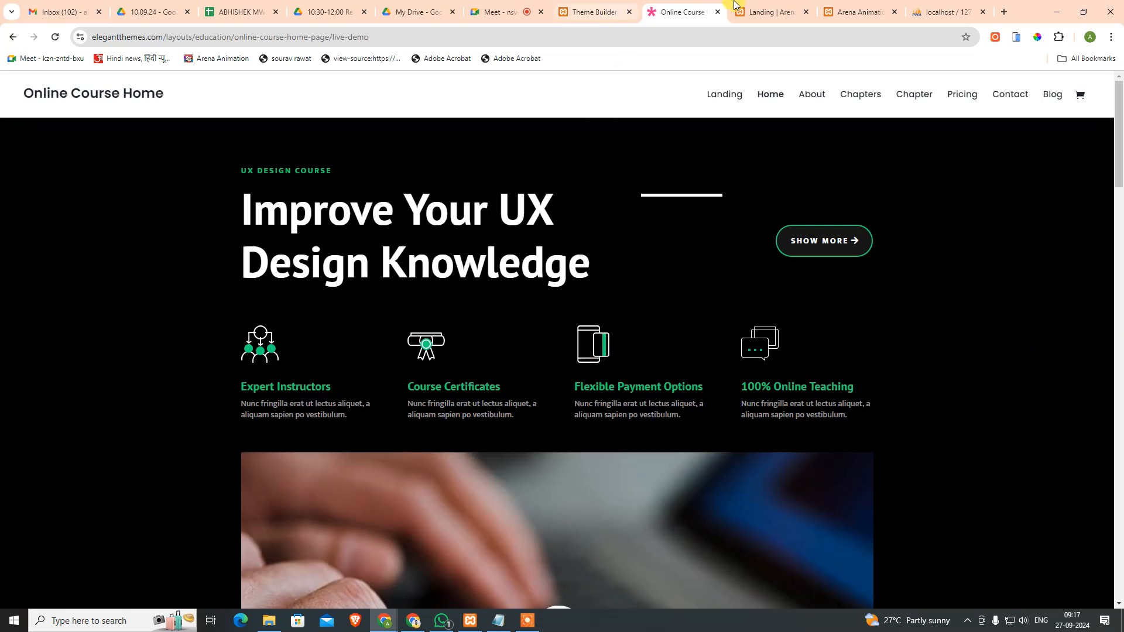
{"action": "left_click", "coordinate": [736, 7]}
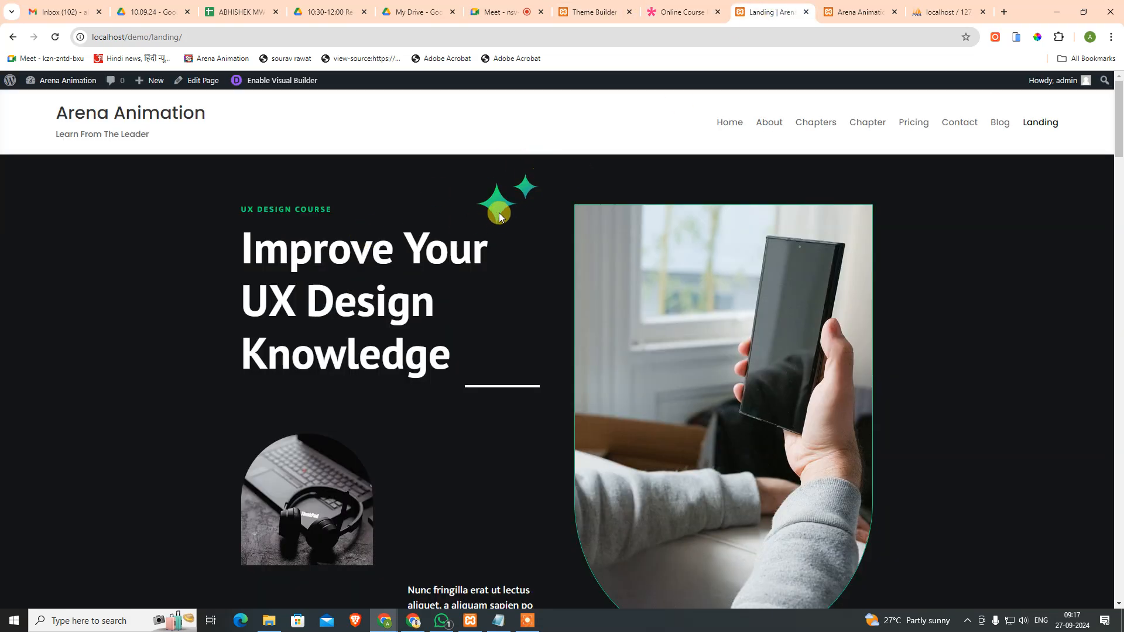
{"action": "scroll", "coordinate": [648, 354], "scroll_direction": "down", "scroll_amount": 10}
{"action": "scroll", "coordinate": [661, 381], "scroll_direction": "up", "scroll_amount": 7}
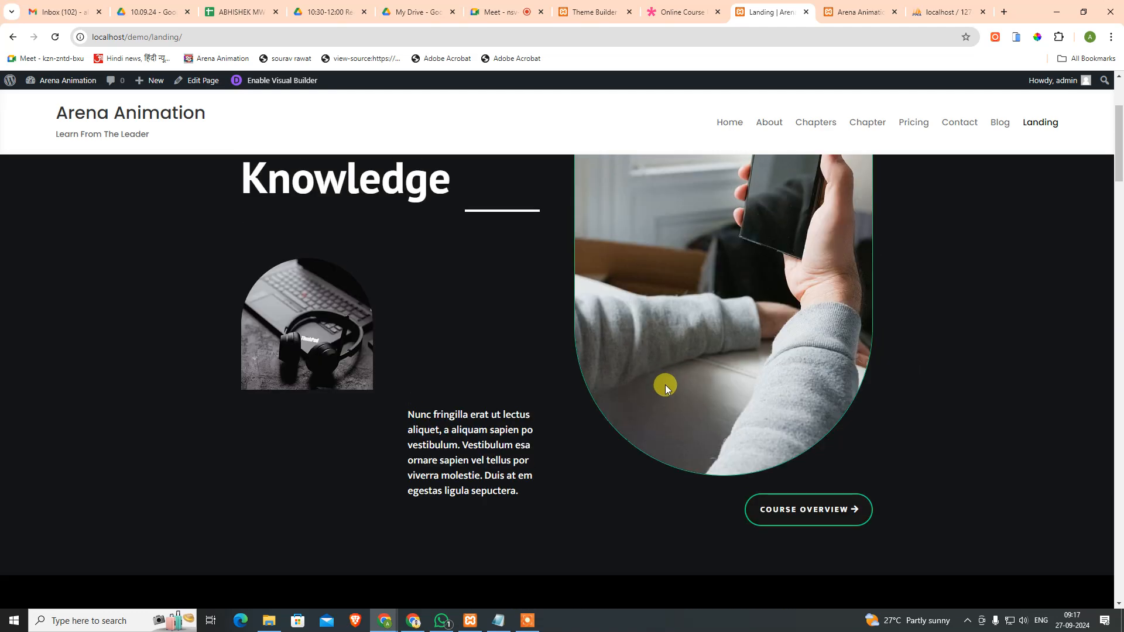
{"action": "scroll", "coordinate": [665, 388], "scroll_direction": "up", "scroll_amount": 3}
{"action": "left_click", "coordinate": [724, 123]}
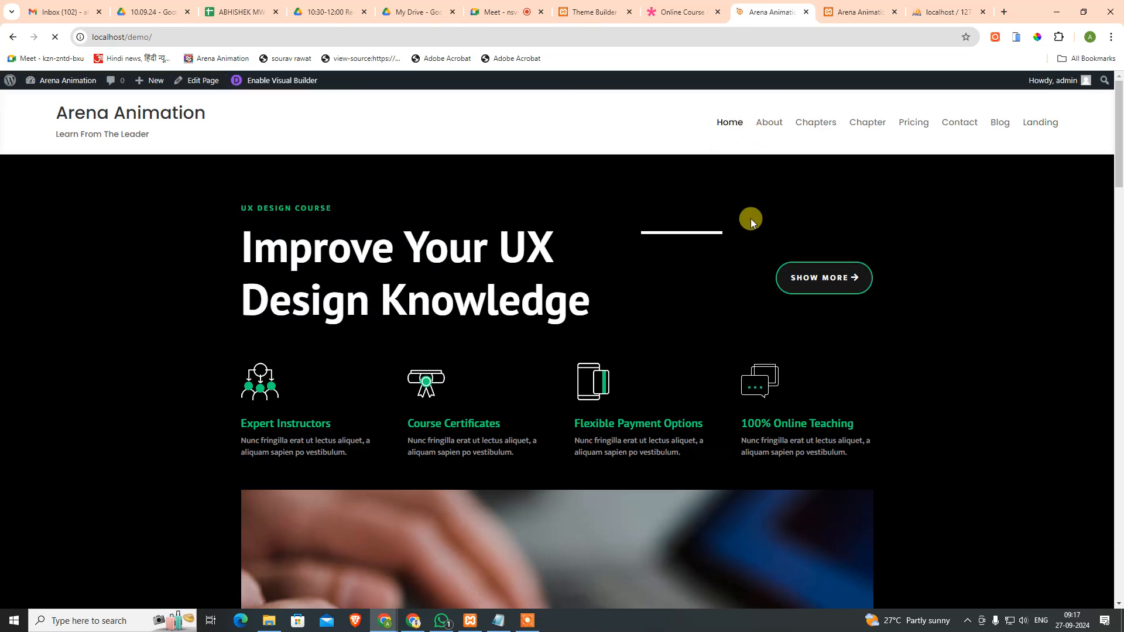
{"action": "scroll", "coordinate": [776, 250], "scroll_direction": "down", "scroll_amount": 4}
{"action": "scroll", "coordinate": [776, 249], "scroll_direction": "up", "scroll_amount": 4}
{"action": "left_click", "coordinate": [671, 13]}
{"action": "left_click", "coordinate": [761, 9]}
{"action": "left_click", "coordinate": [704, 7]}
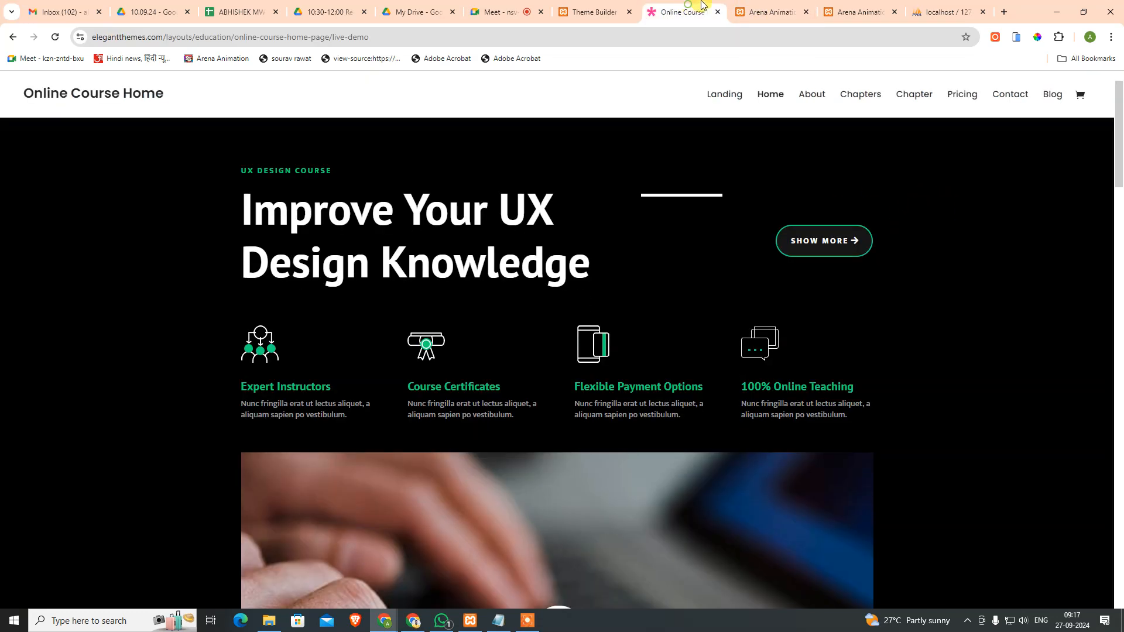
Step: Save the global header layout, exit the builder and save all Theme Builder changes
{"action": "left_click", "coordinate": [757, 5]}
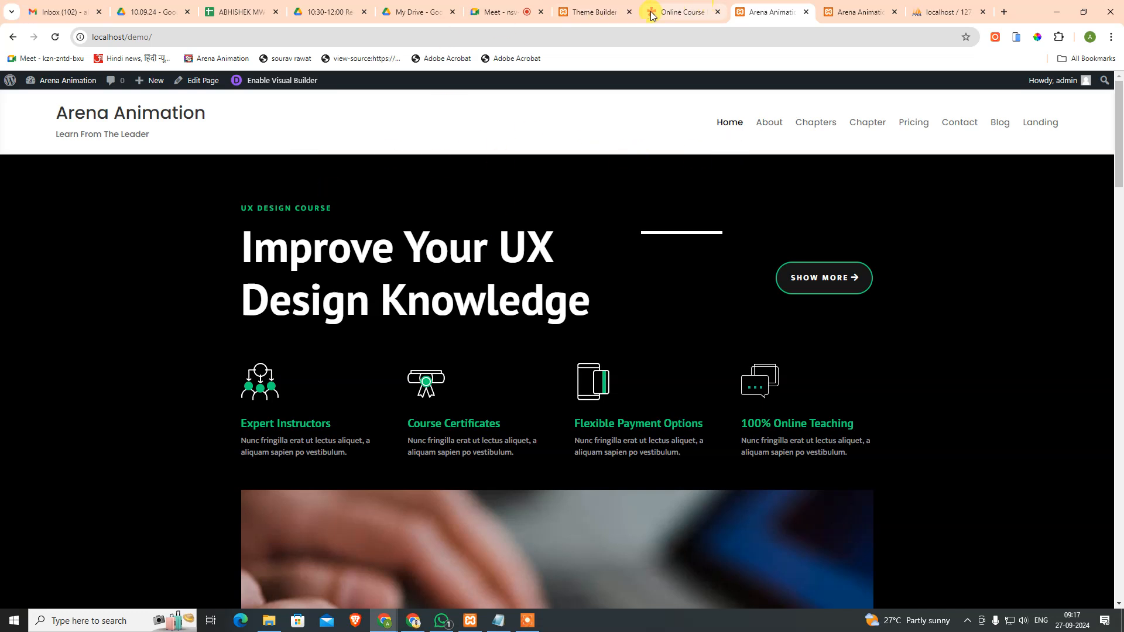
{"action": "left_click", "coordinate": [598, 12]}
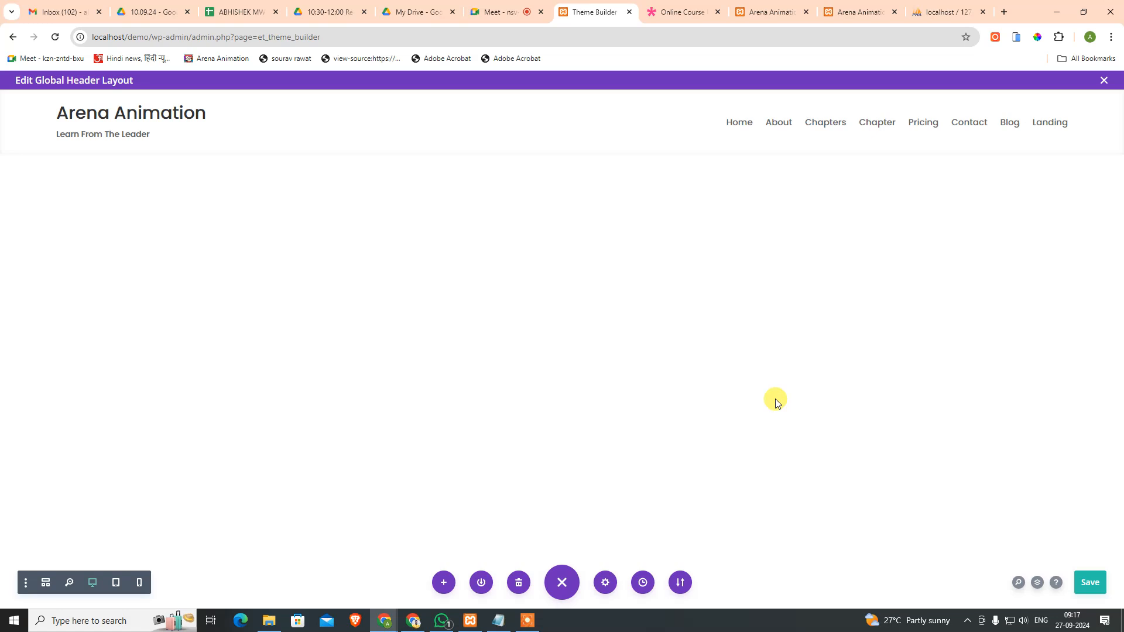
{"action": "left_click", "coordinate": [1092, 583]}
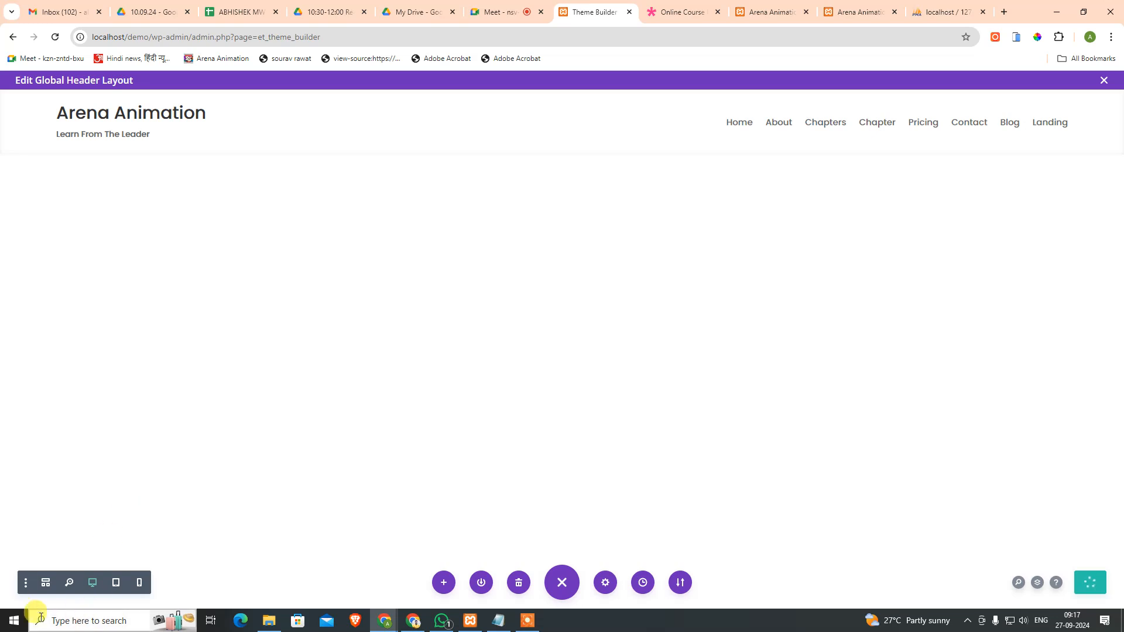
{"action": "left_click", "coordinate": [1104, 81]}
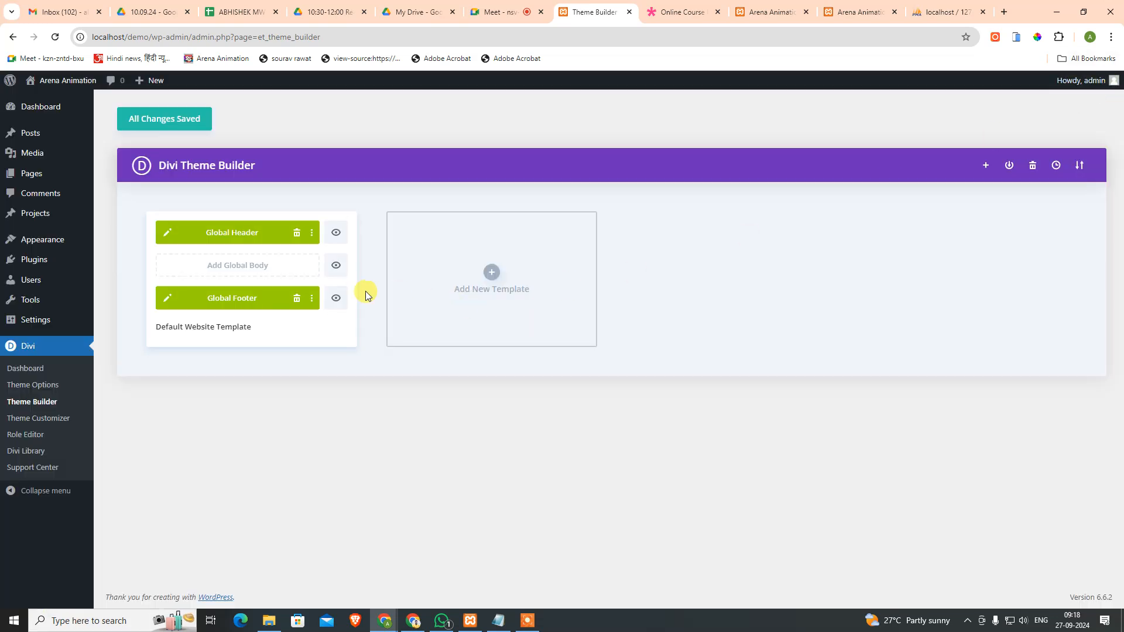
{"action": "left_click", "coordinate": [160, 118]}
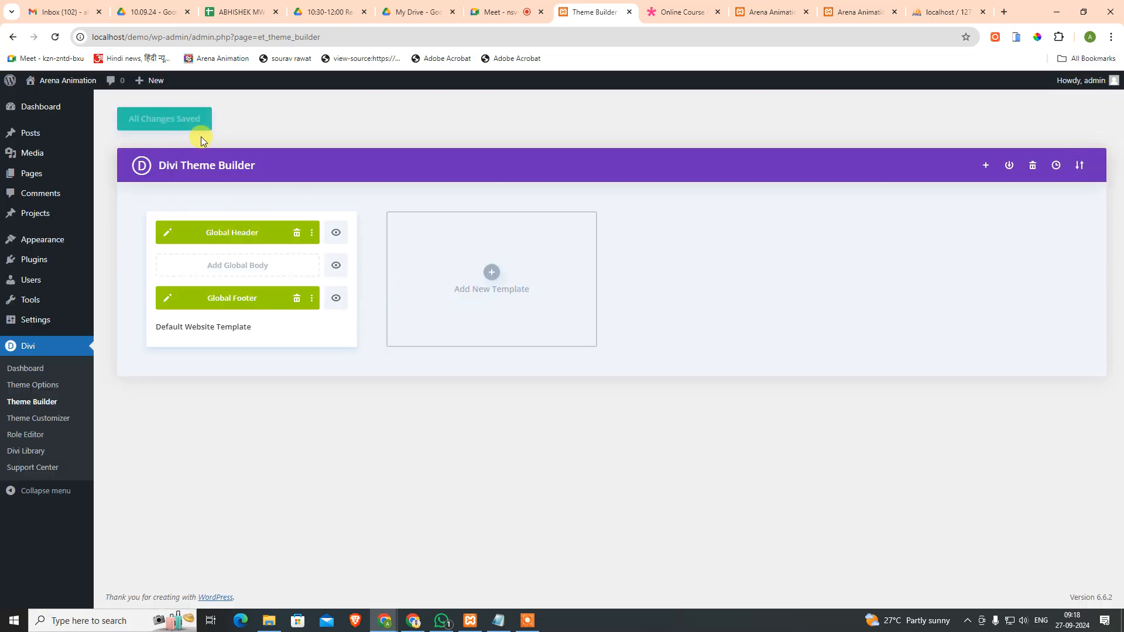
Step: Close the reference demo, duplicate site and Meet tabs, leaving the homepage
{"action": "left_click", "coordinate": [650, 11]}
{"action": "left_click", "coordinate": [782, 6]}
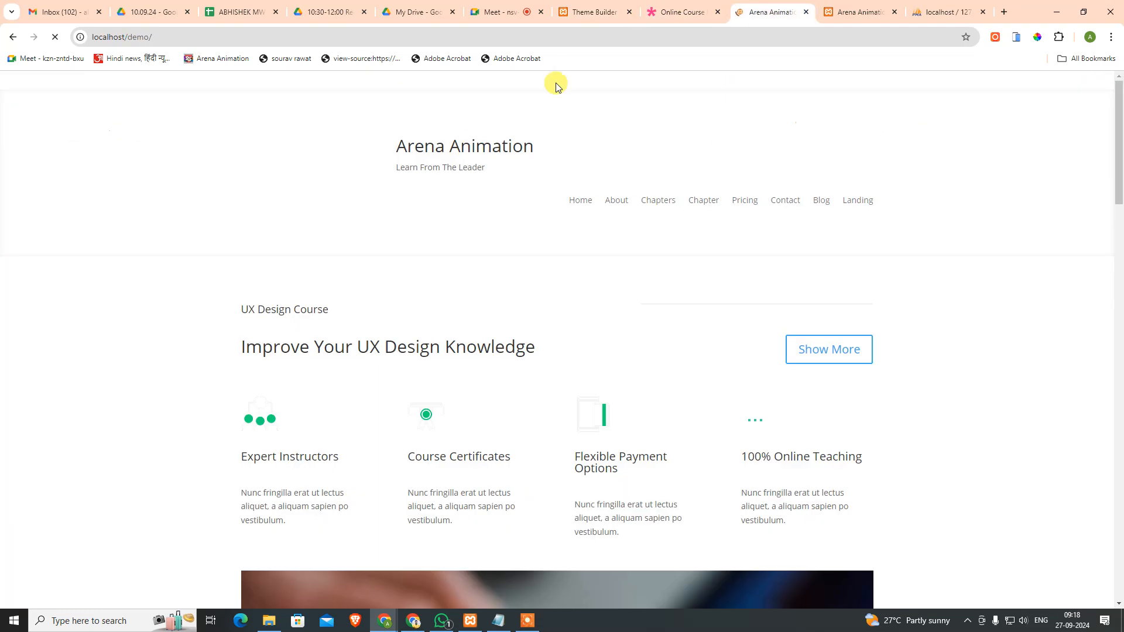
{"action": "left_click", "coordinate": [685, 12]}
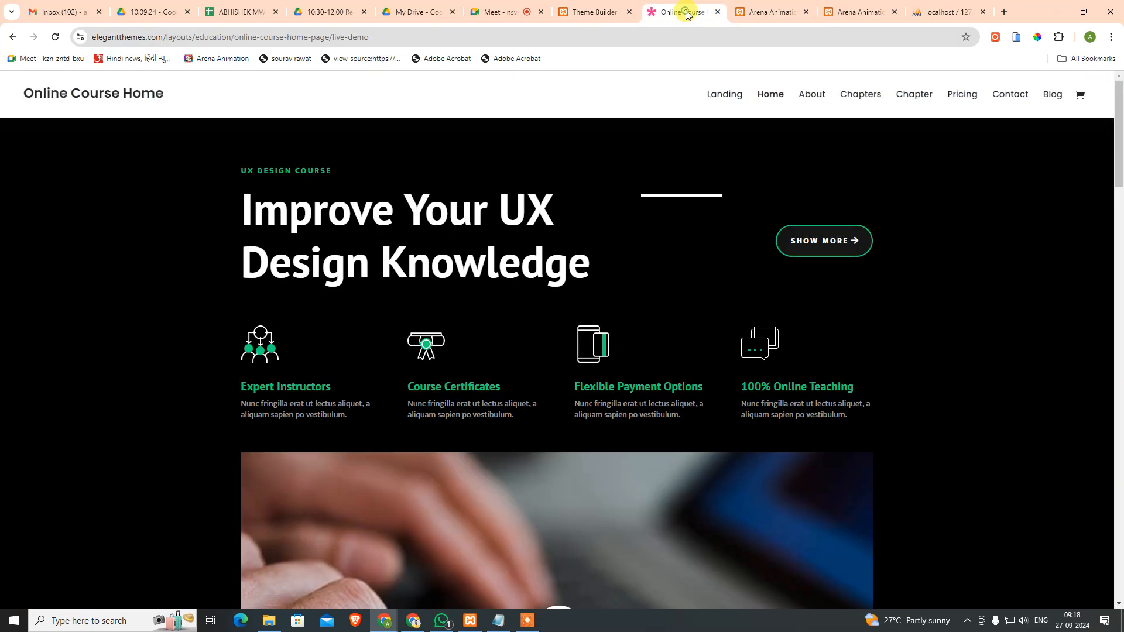
{"action": "left_click", "coordinate": [718, 11]}
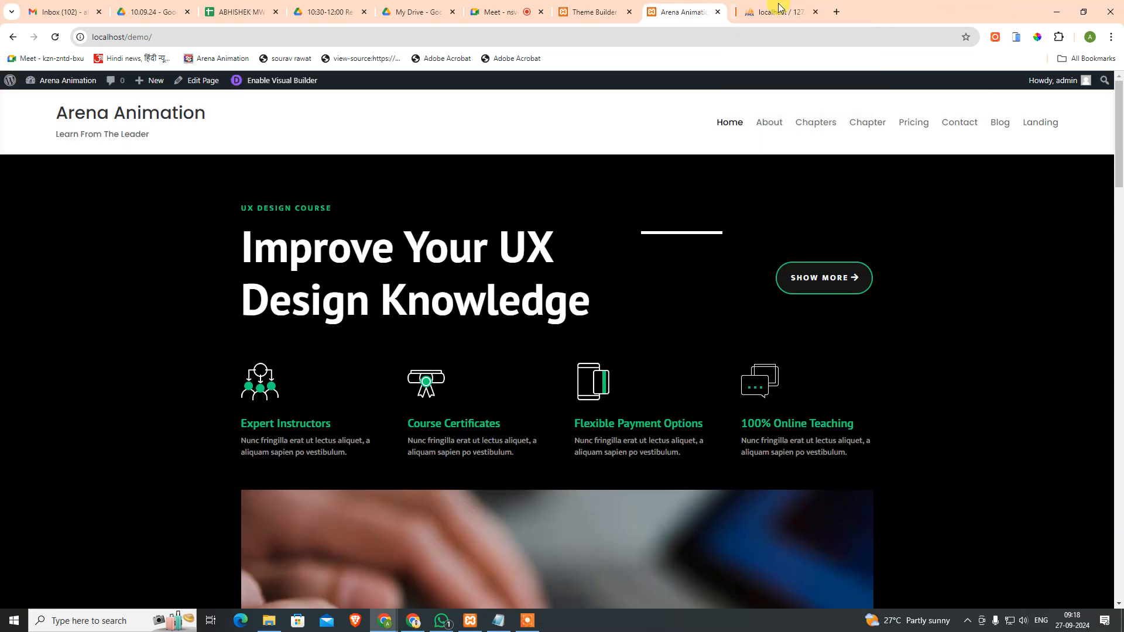
{"action": "left_click", "coordinate": [806, 12]}
{"action": "left_click", "coordinate": [806, 11]}
{"action": "left_click", "coordinate": [608, 12]}
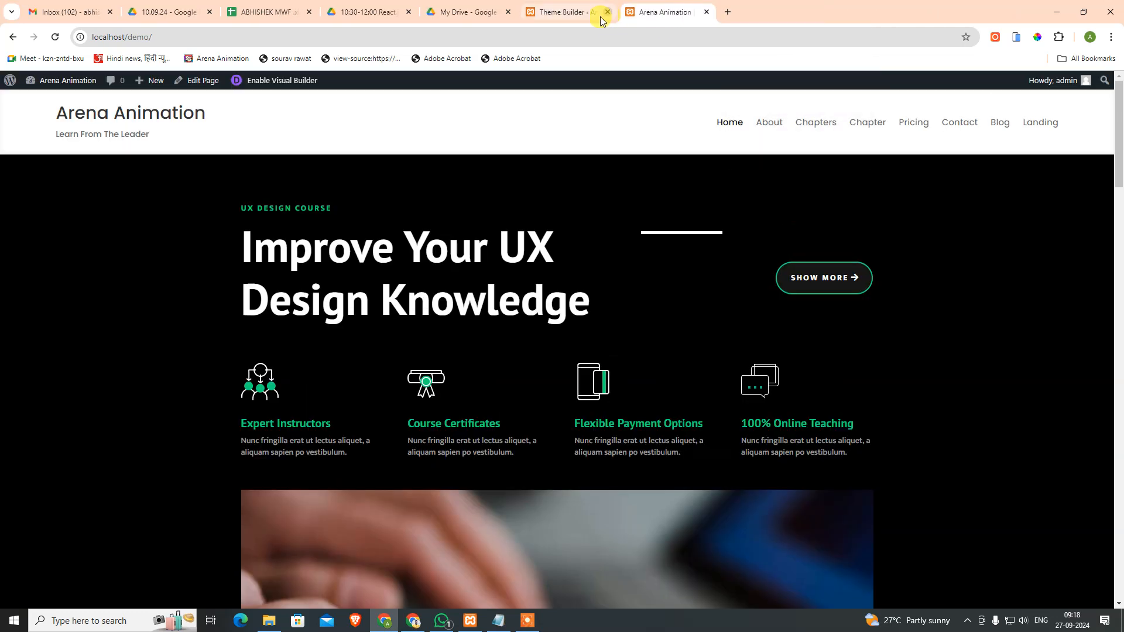